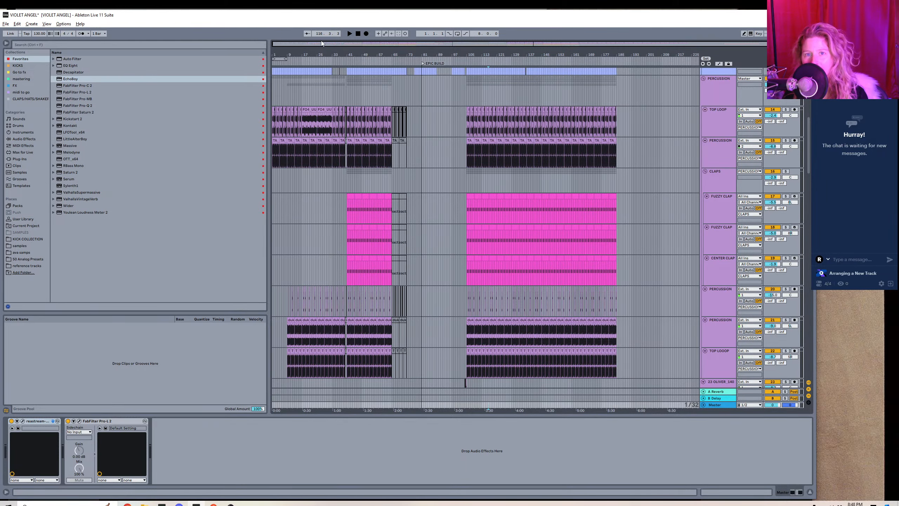
Play the arrangement from bar 1.
mouse_move(321, 54)
mouse_down()
mouse_move(321, 76)
mouse_move(386, 59)
mouse_up()
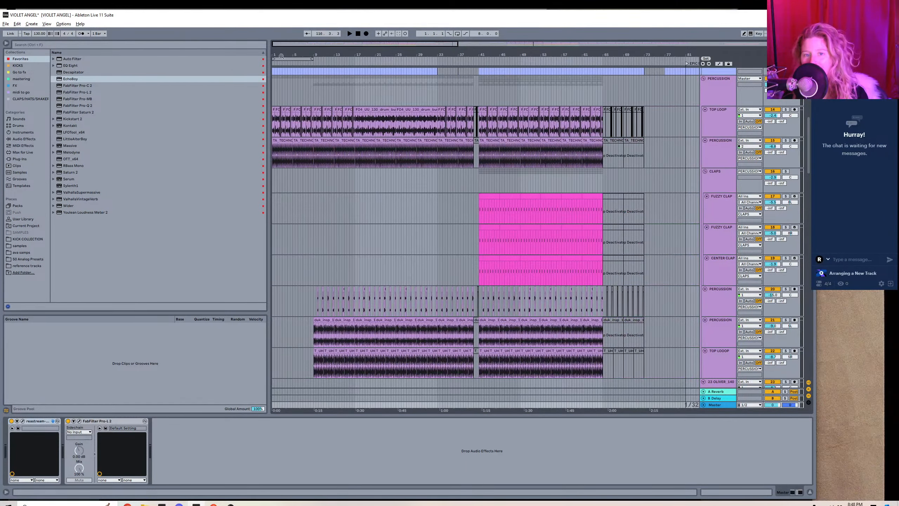
click(272, 185)
click(272, 188)
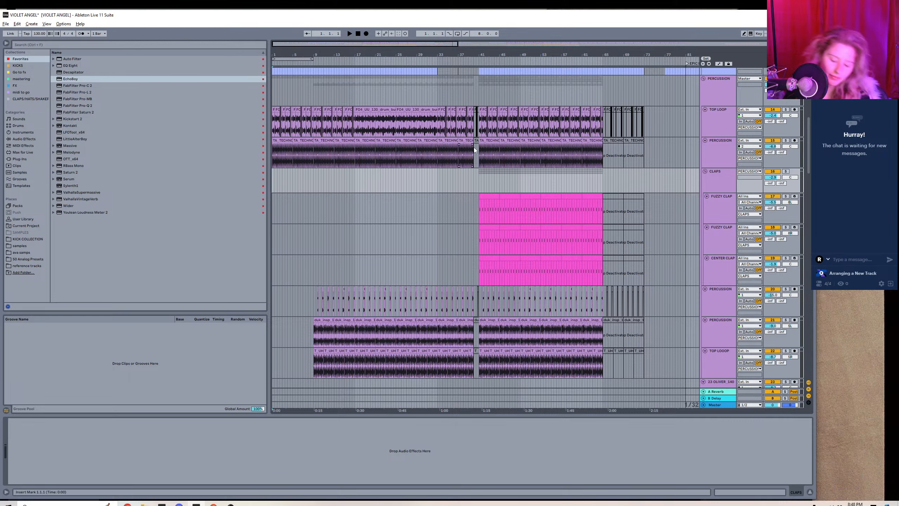
key(space)
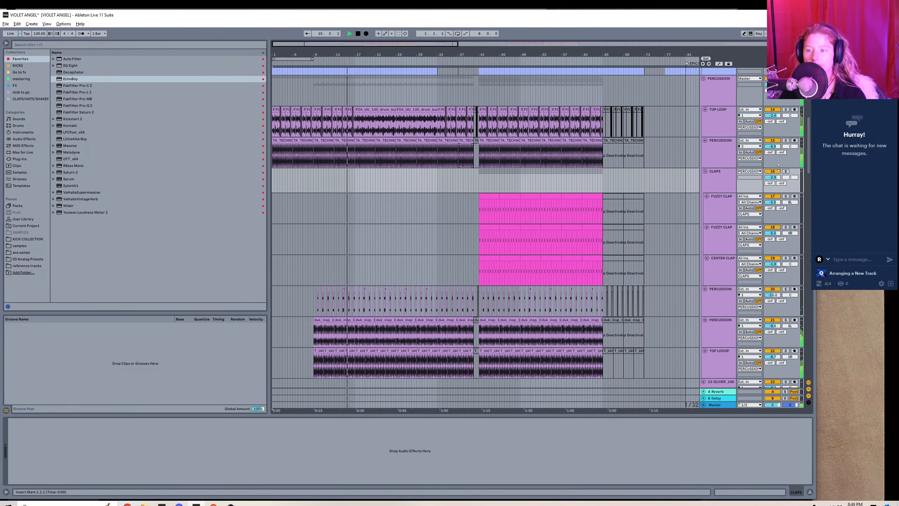
Audition track 21 PERCUSSION and track 22 TOP LOOP in solo during playback, and release the solo.
drag(808, 141, 806, 166)
click(716, 179)
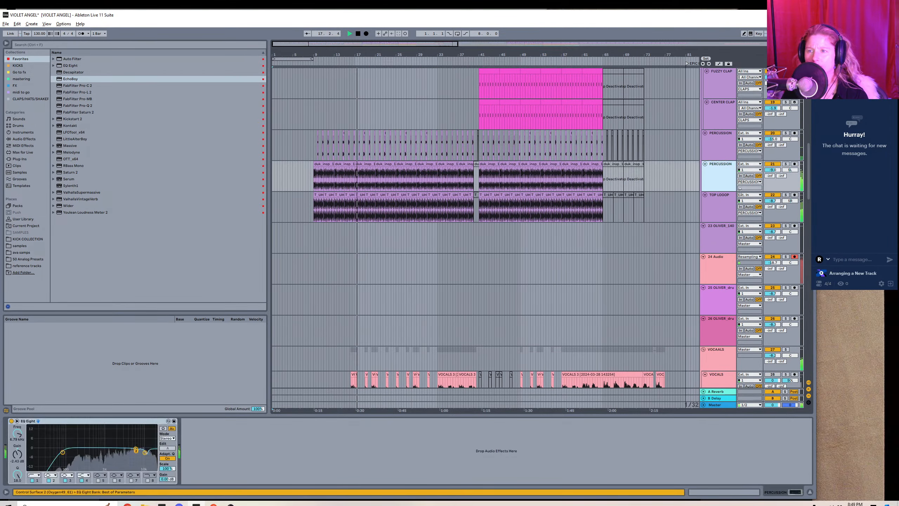
click(786, 164)
click(785, 195)
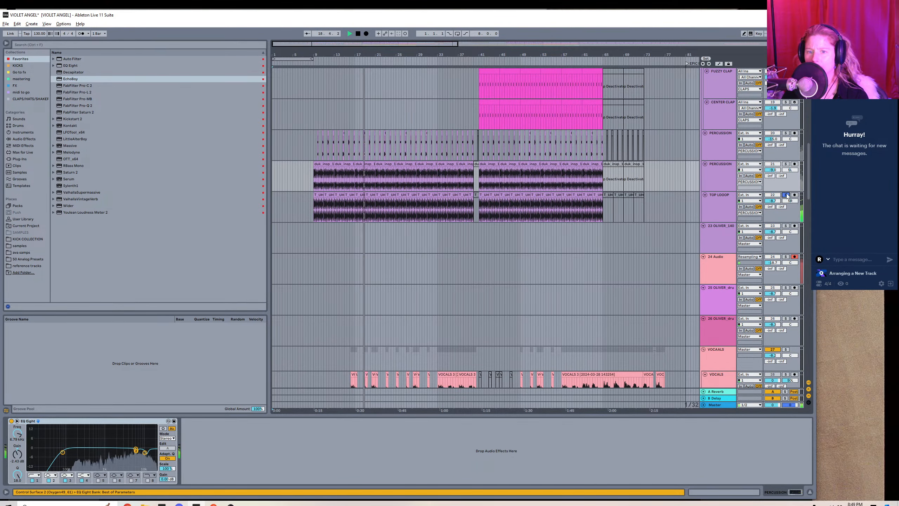
click(786, 196)
Add Auto Pan to track 20 PERCUSSION and set its amount to about 52%.
drag(807, 188, 809, 191)
click(309, 128)
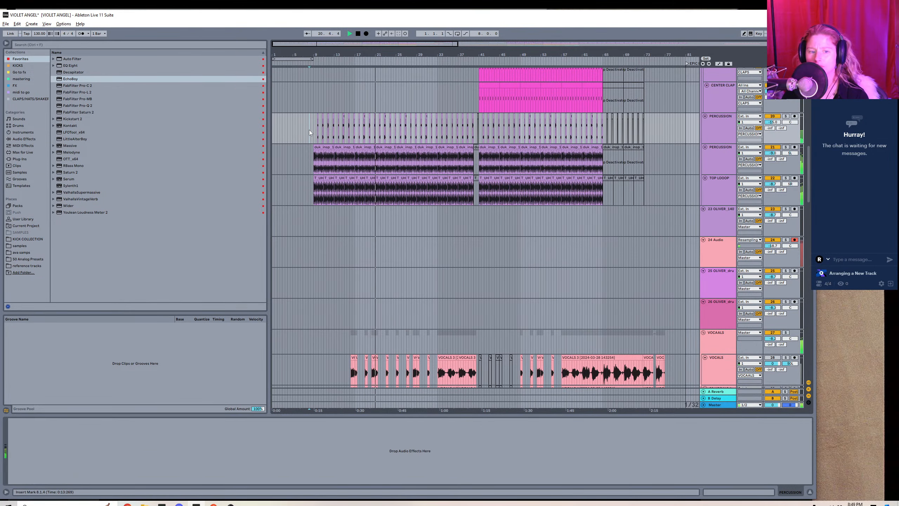
click(34, 138)
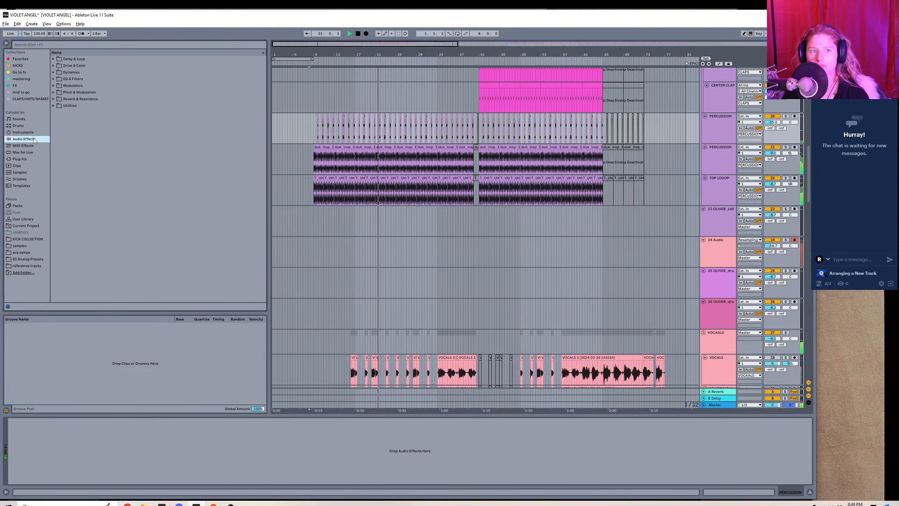
click(57, 93)
click(57, 94)
double_click(66, 98)
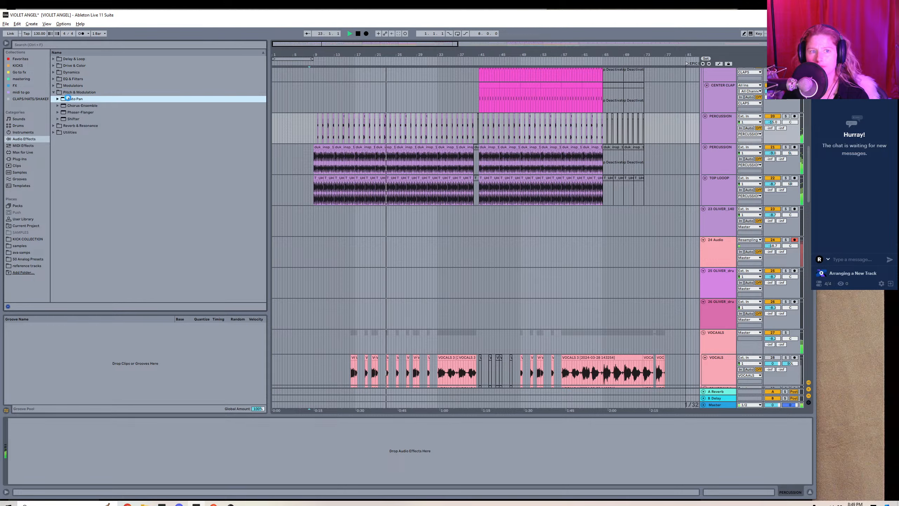
mouse_move(17, 456)
mouse_down()
mouse_move(17, 442)
mouse_move(34, 470)
mouse_move(17, 446)
mouse_up()
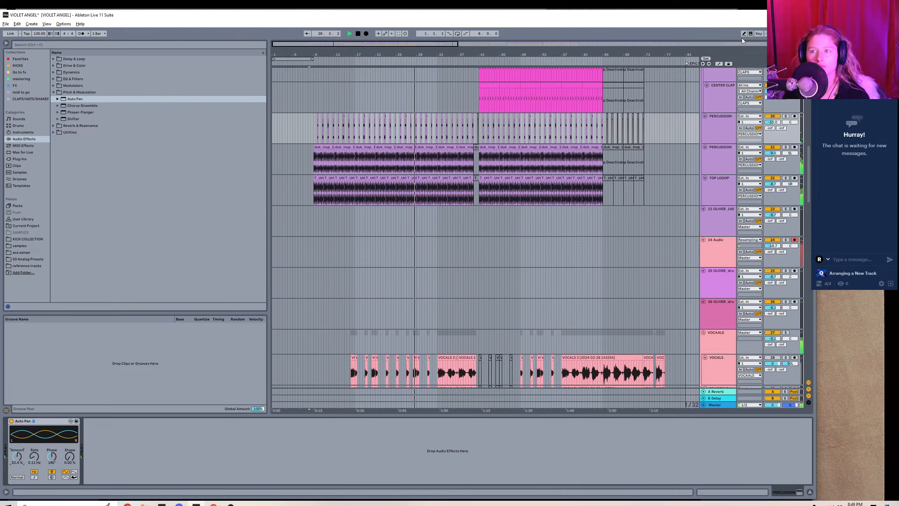
Raise the volume of track 20 PERCUSSION slightly and add the Wider plug-in with a width of 77%.
drag(772, 122, 772, 114)
click(20, 58)
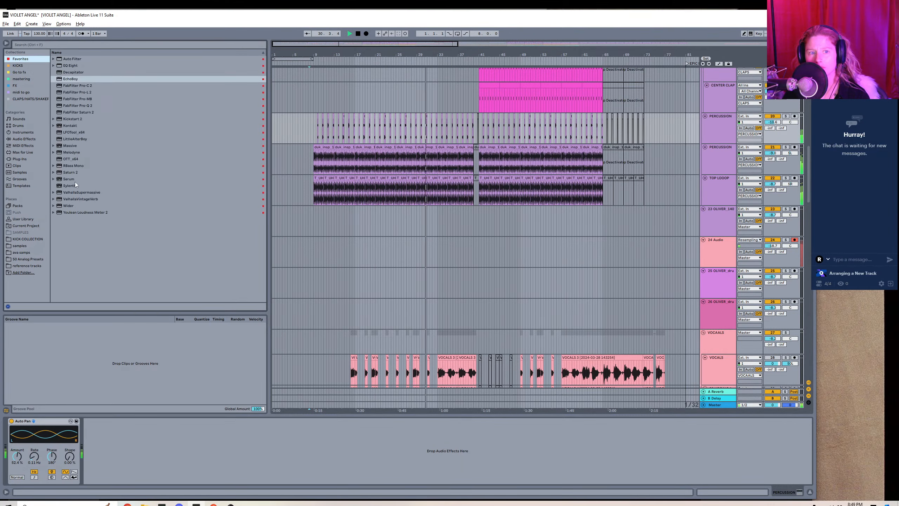
double_click(76, 205)
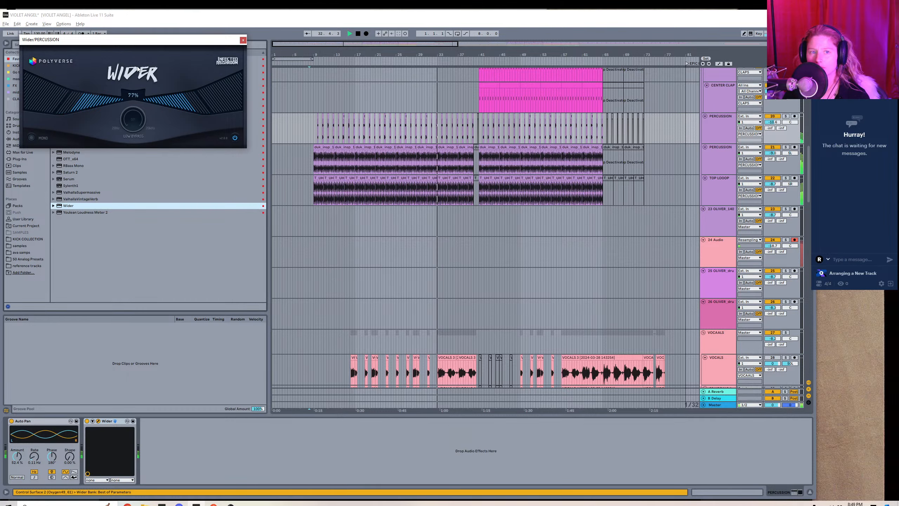
click(243, 41)
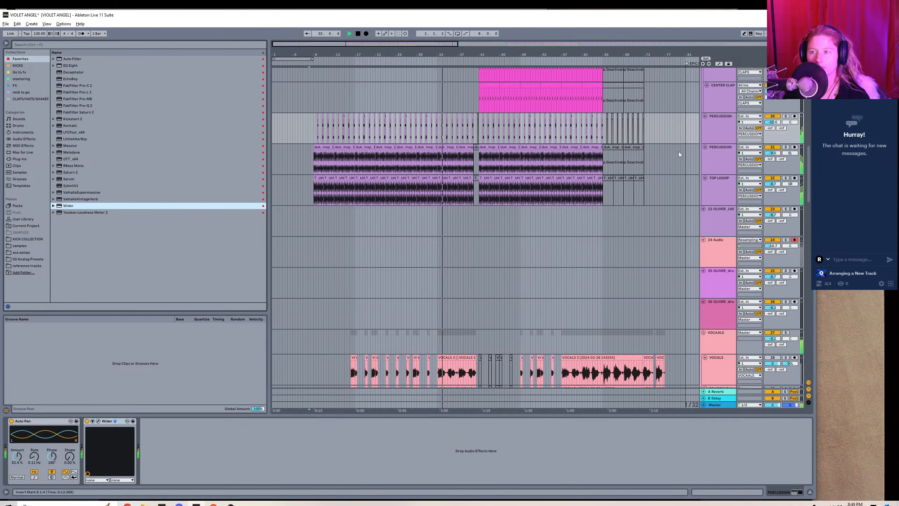
In the VOCAALS group's FabFilter Pro-Q 2, boost the midrange and upper bell bands and raise the low-cut point.
drag(808, 172, 808, 214)
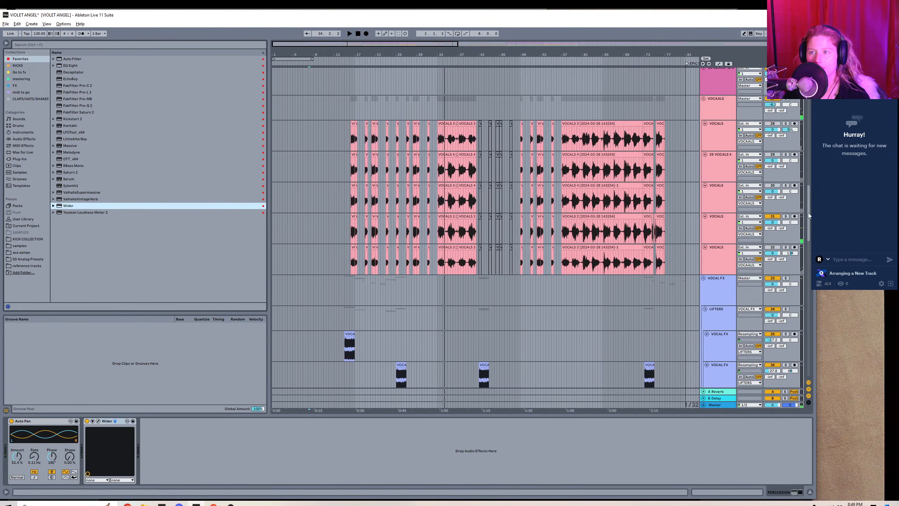
click(430, 138)
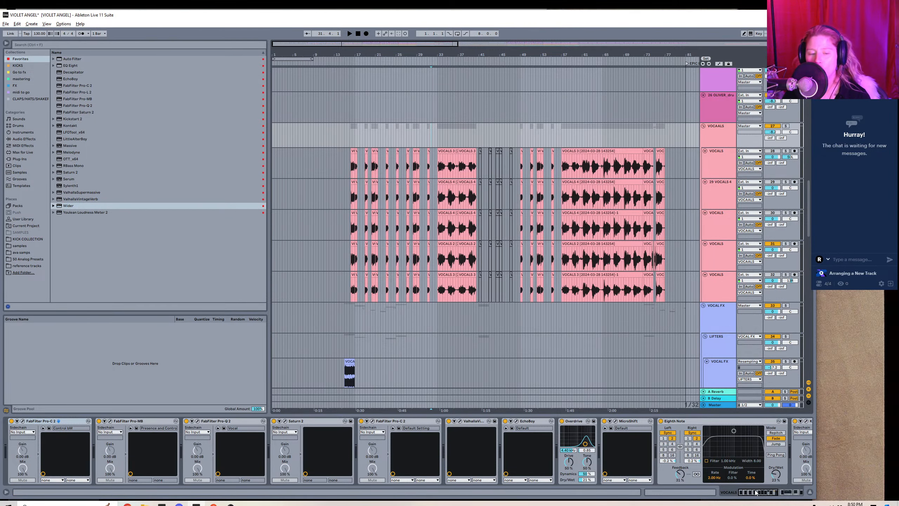
drag(760, 491, 813, 489)
scroll(477, 479, left, 10)
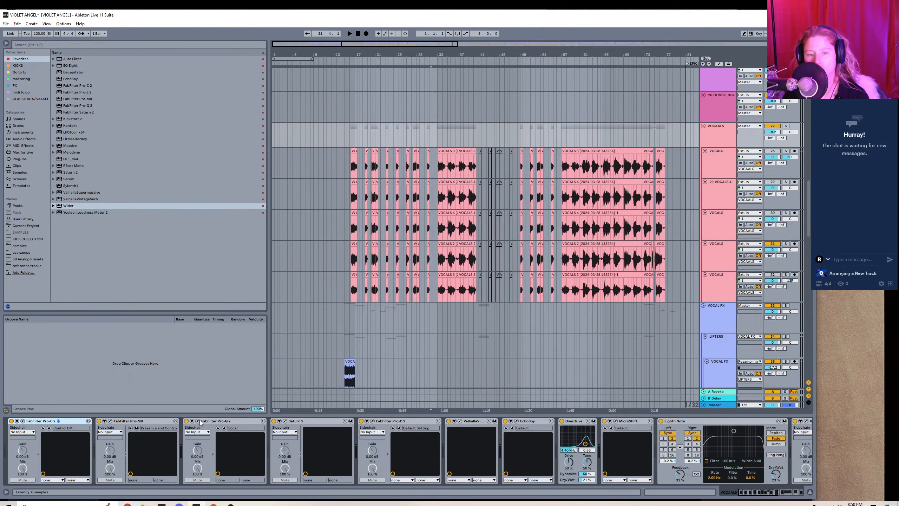
click(197, 421)
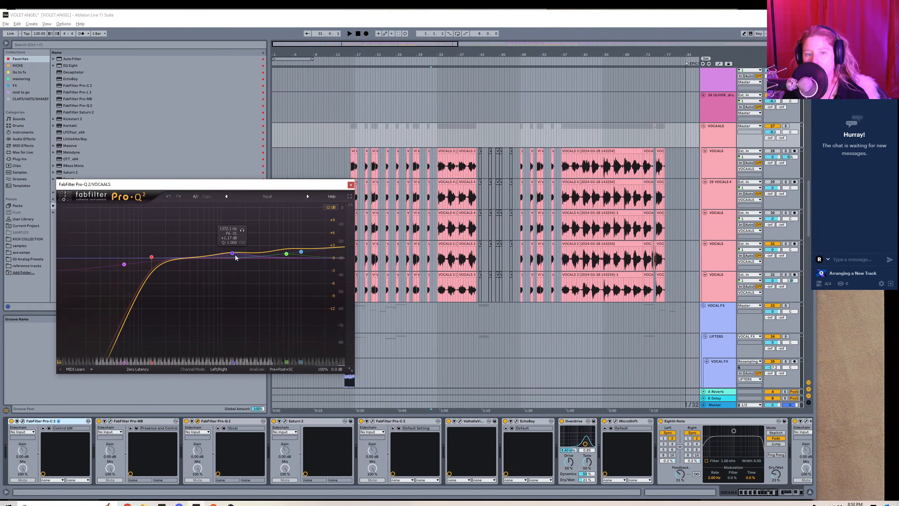
drag(232, 253, 232, 248)
drag(285, 254, 281, 248)
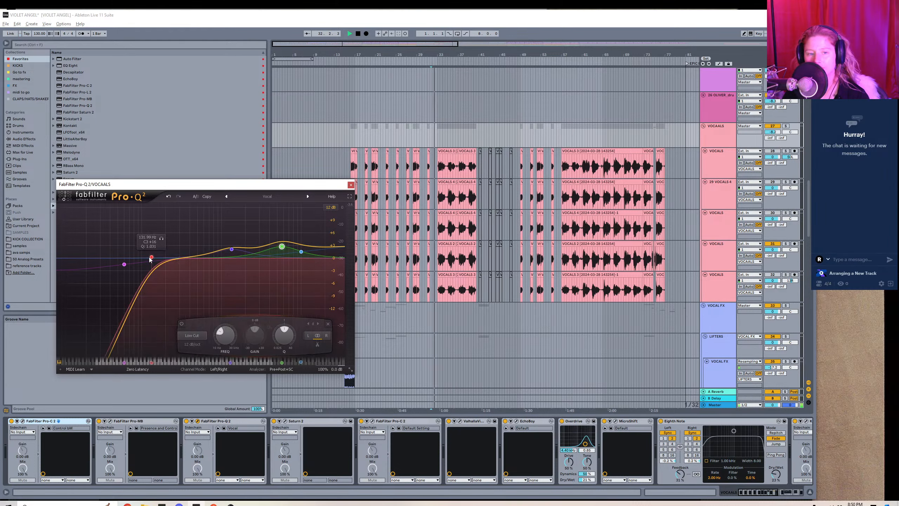
drag(151, 257, 153, 249)
drag(231, 249, 224, 236)
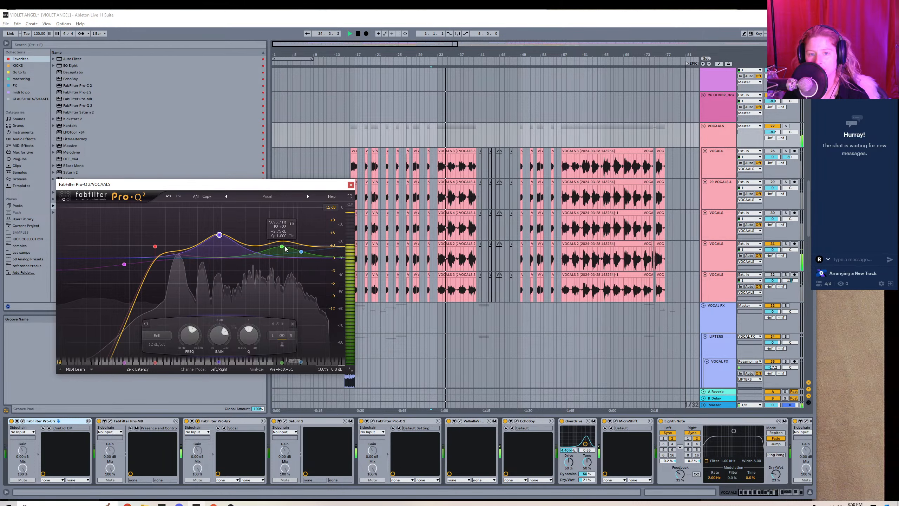
drag(281, 246, 302, 250)
click(351, 185)
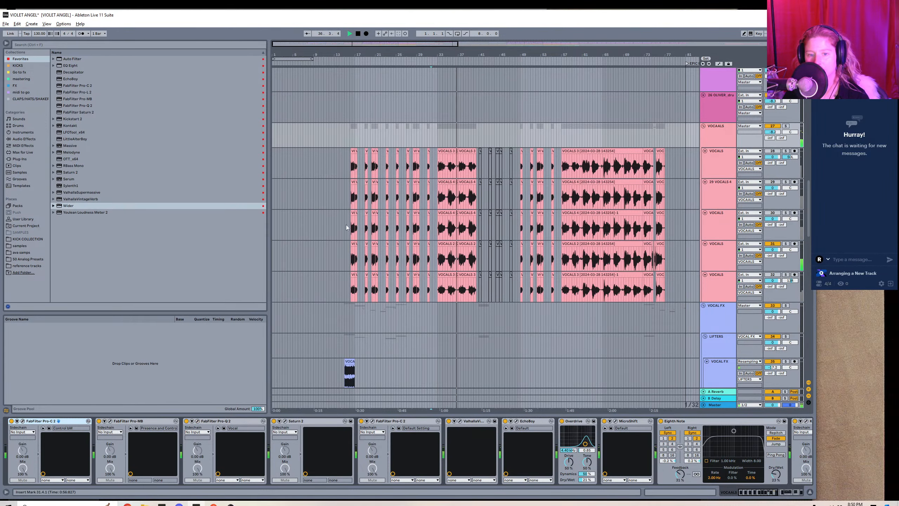
In the VOCAALS group's Saturn 2, split the spectrum into four bands and raise the levels of bands 2 and 3.
click(285, 421)
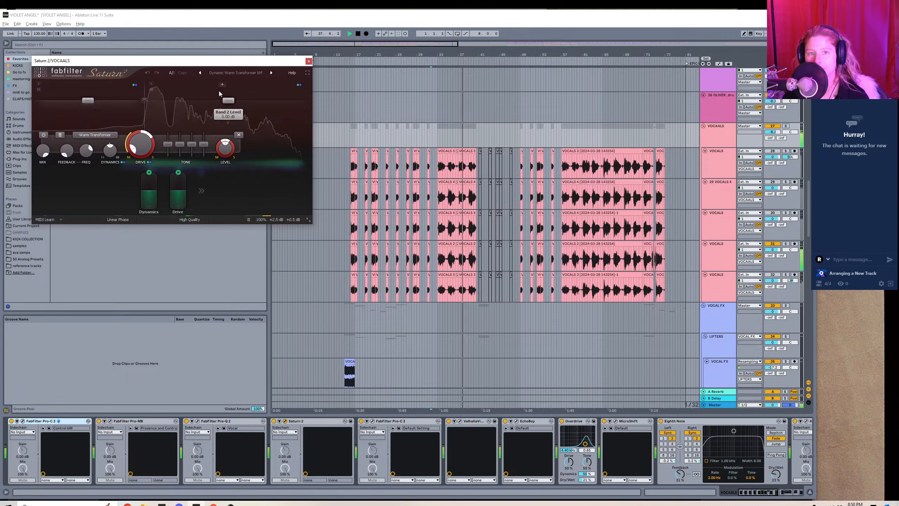
click(259, 83)
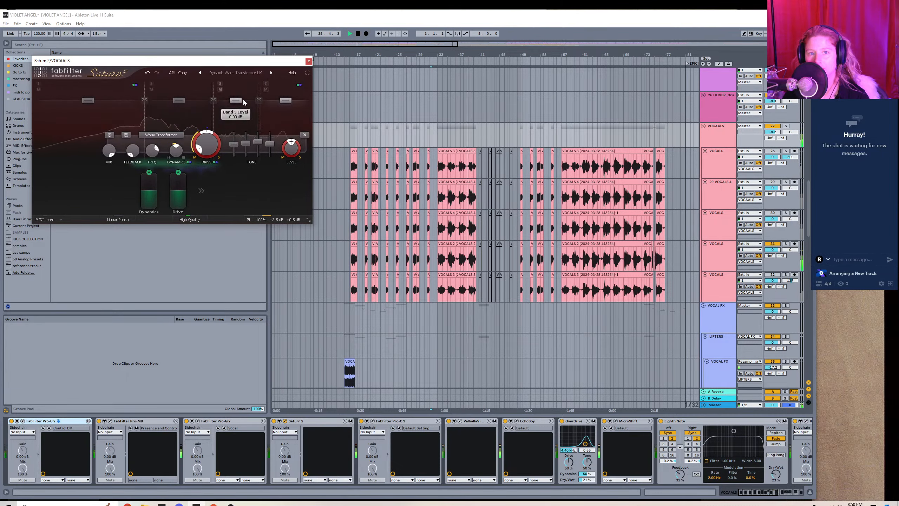
drag(238, 101, 236, 98)
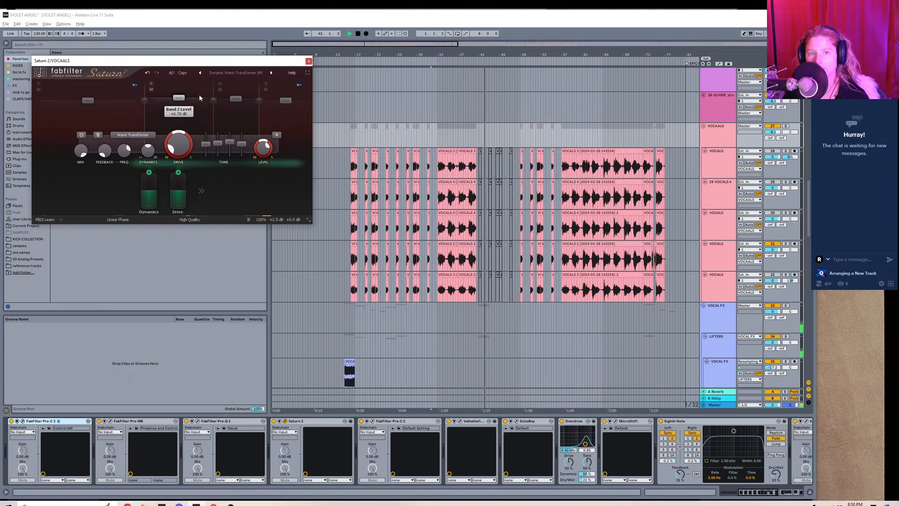
click(309, 60)
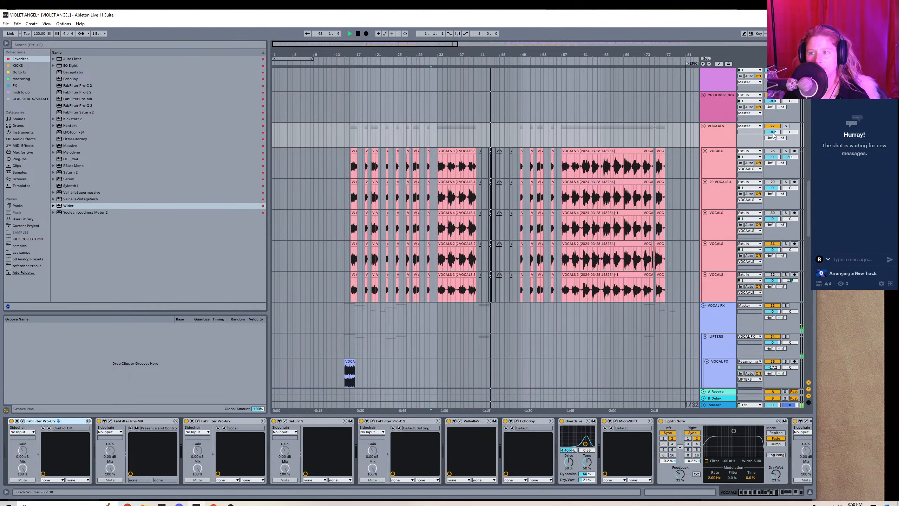
Lower the VOCAALS group's volume during playback and check its MicroShift settings.
drag(773, 131, 774, 134)
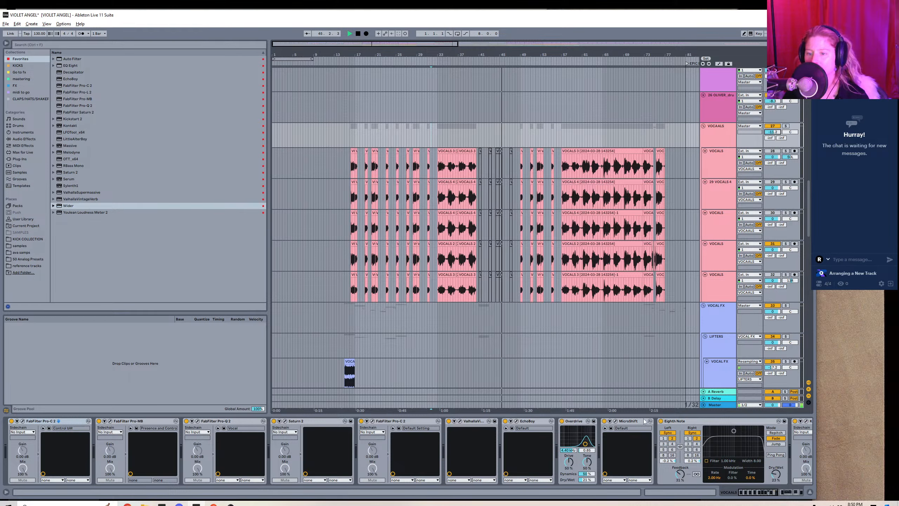
click(616, 421)
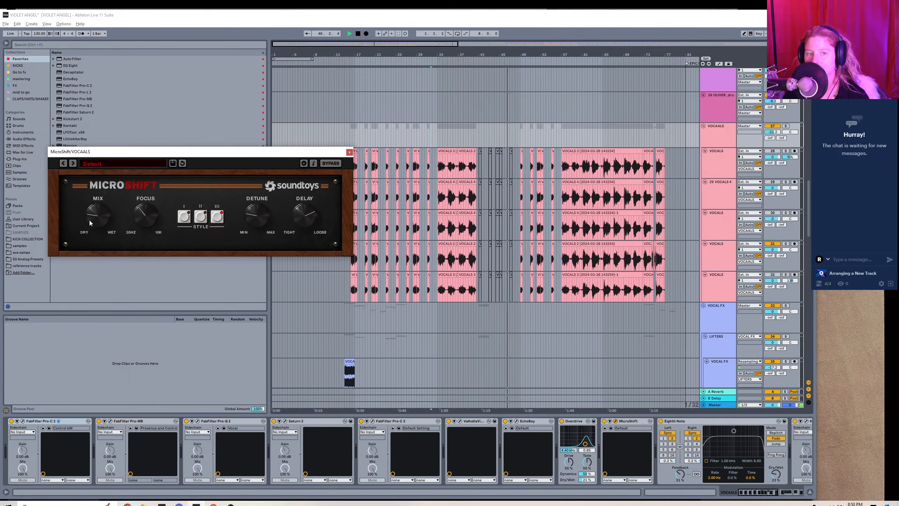
click(349, 152)
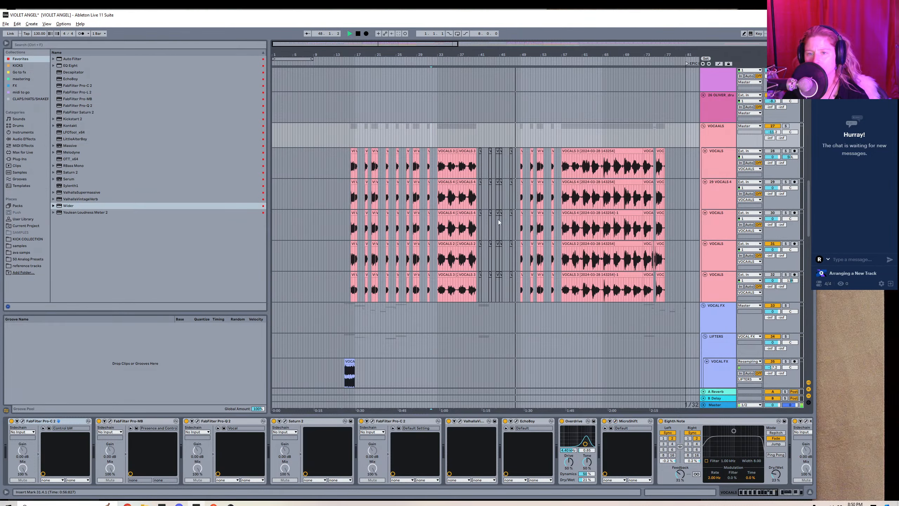
click(809, 493)
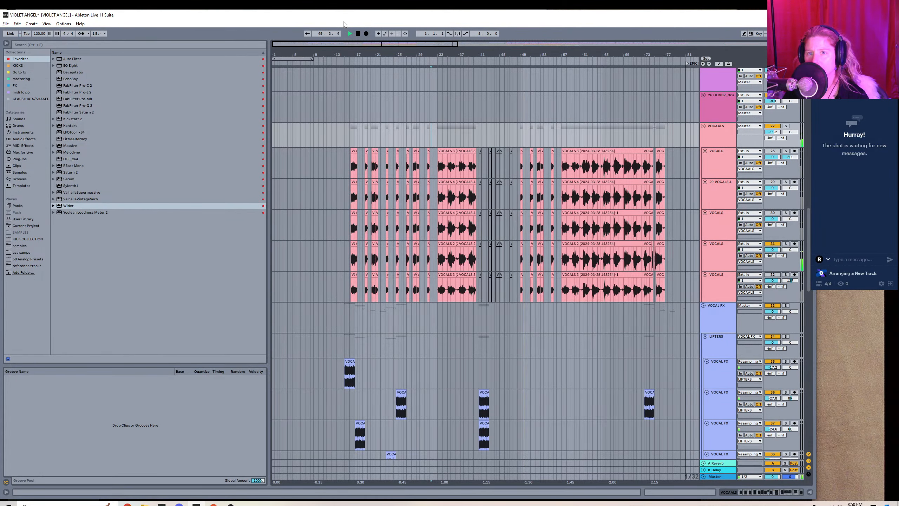
mouse_move(324, 44)
mouse_down()
mouse_move(338, 33)
mouse_move(368, 38)
mouse_move(354, 60)
mouse_move(347, 37)
mouse_move(324, 41)
mouse_up()
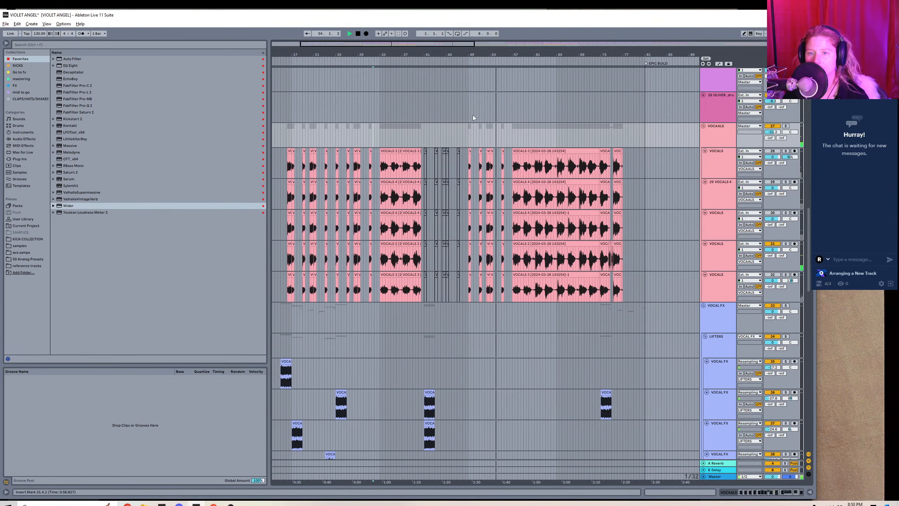
Stop playback and add Auto Pan to the end of the VOCAALS group's effects chain.
key(space)
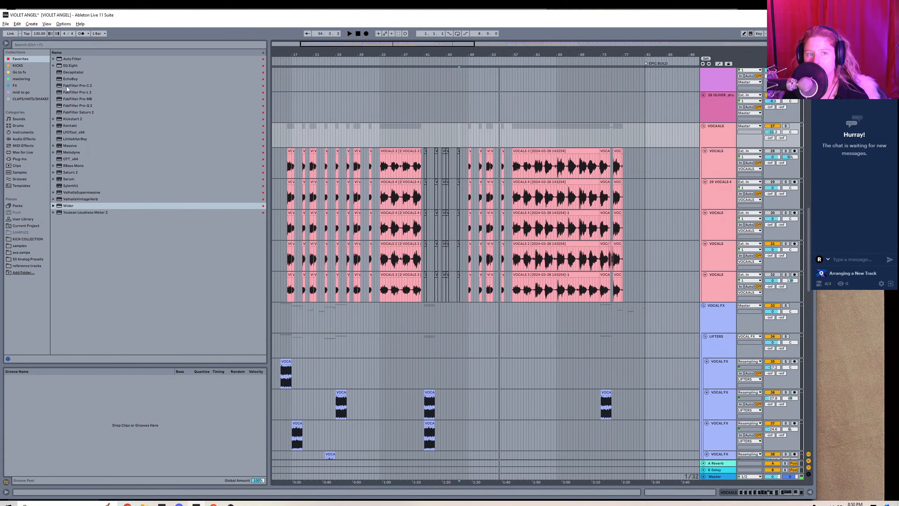
click(34, 139)
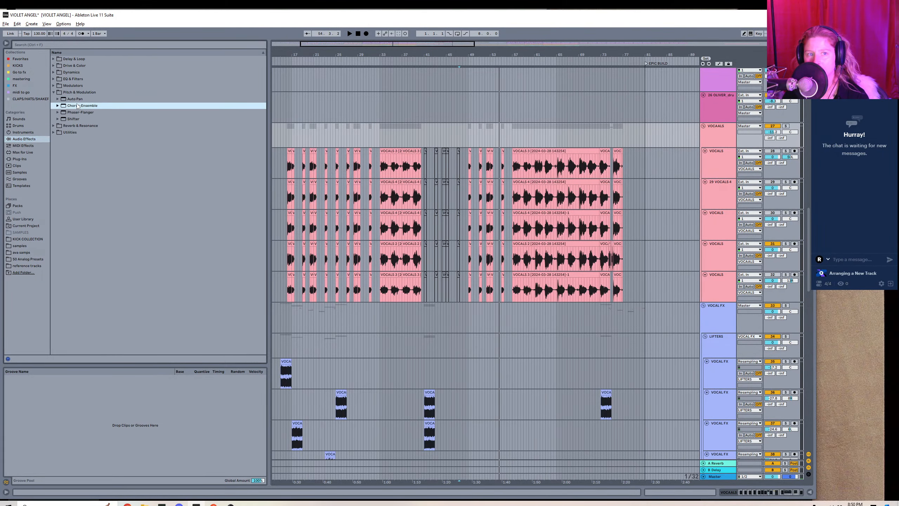
click(76, 99)
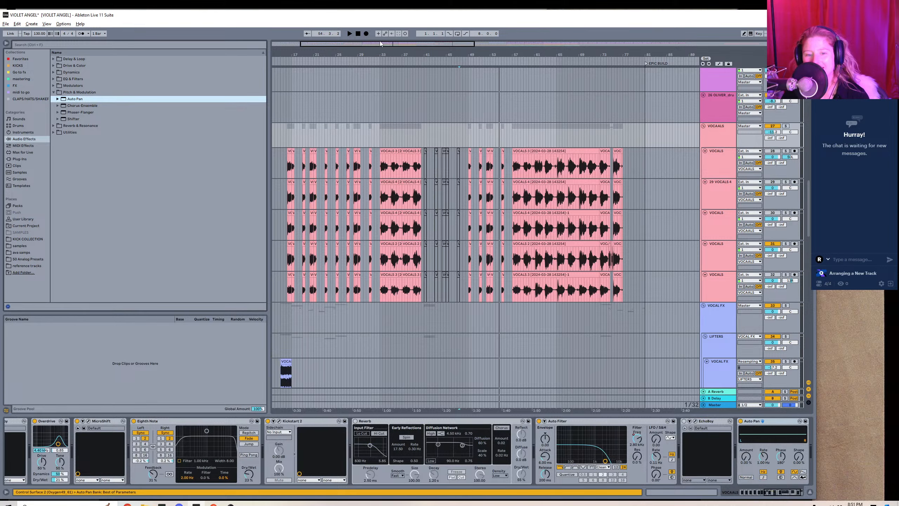
Automate the VOCAALS group's Auto Pan Amount, raising it from bar 49 to a higher level at bar 57 and keeping it near zero elsewhere.
drag(380, 43, 390, 42)
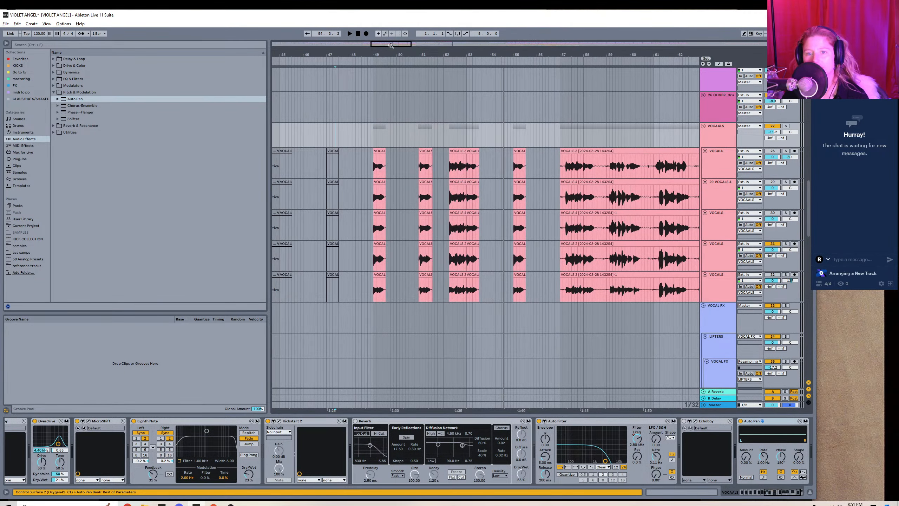
click(795, 493)
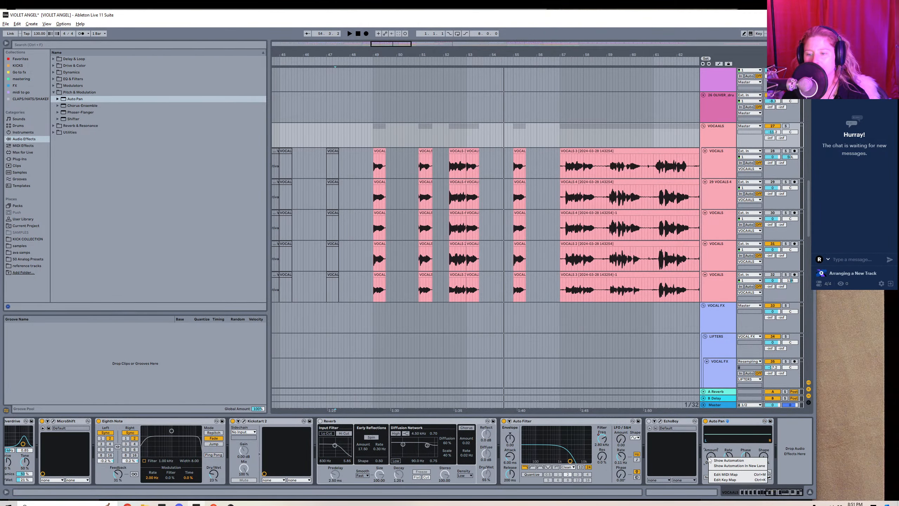
key(a)
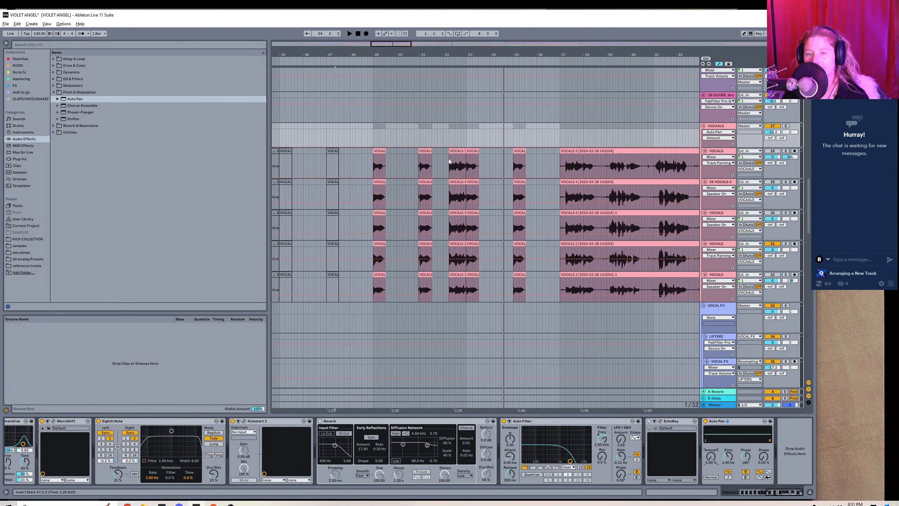
click(561, 148)
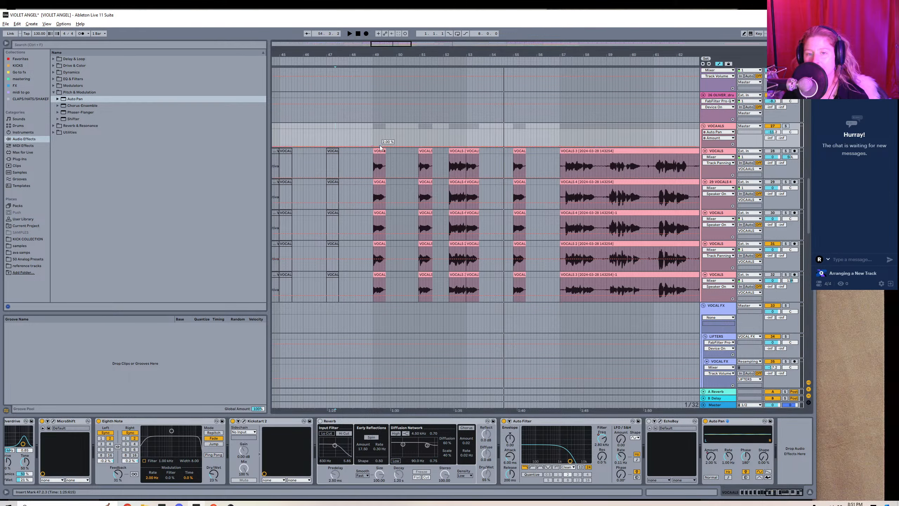
drag(379, 148, 372, 141)
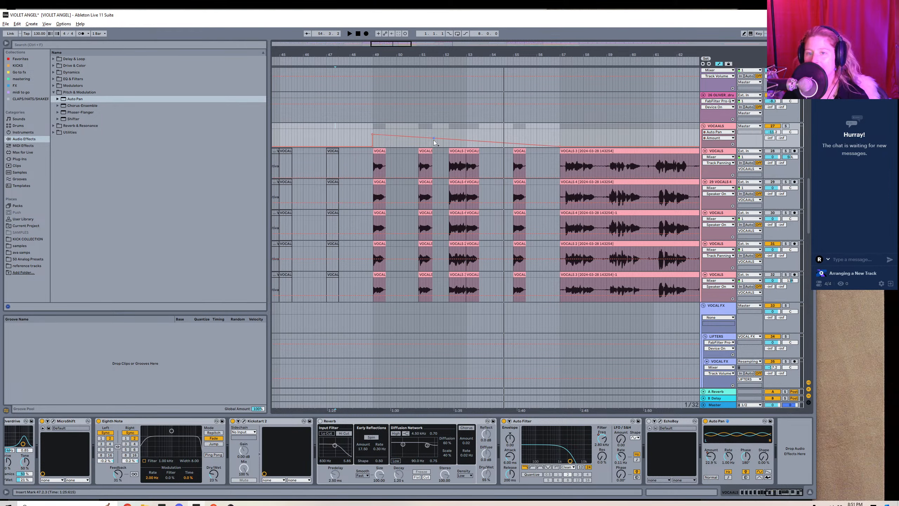
drag(434, 139, 558, 132)
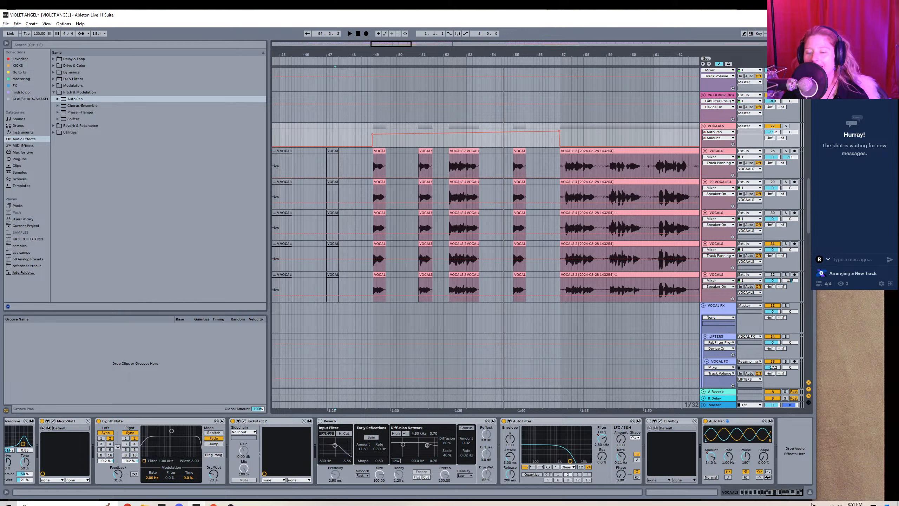
Slow the VOCAALS group's Auto Pan rate to about 0.19 Hz, hide the automation lanes and play back the section.
click(728, 457)
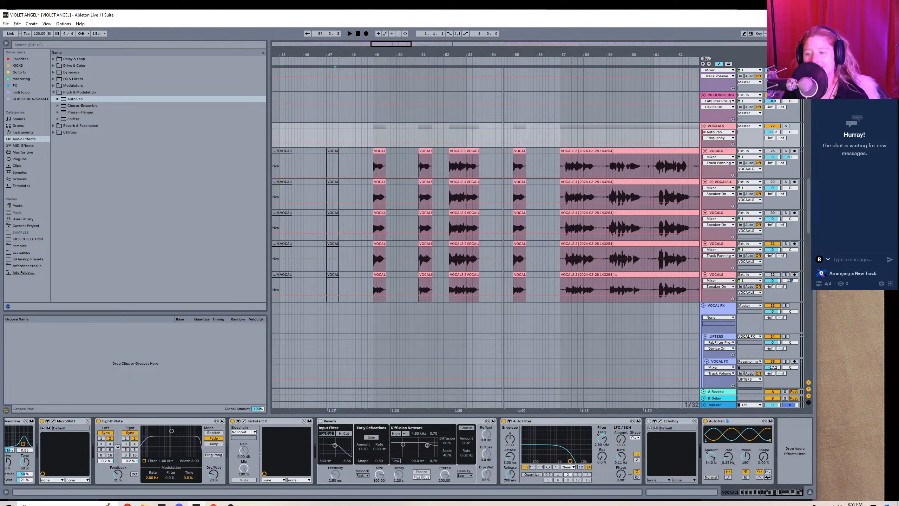
click(719, 64)
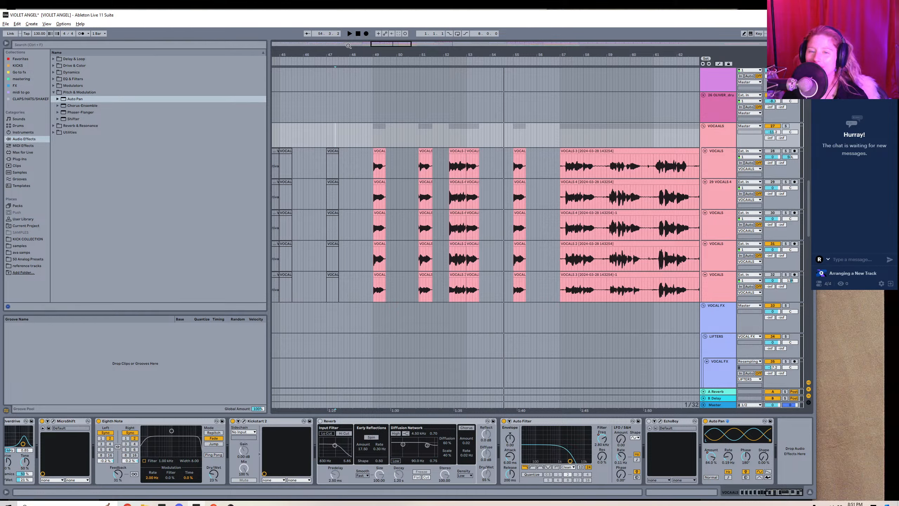
key(space)
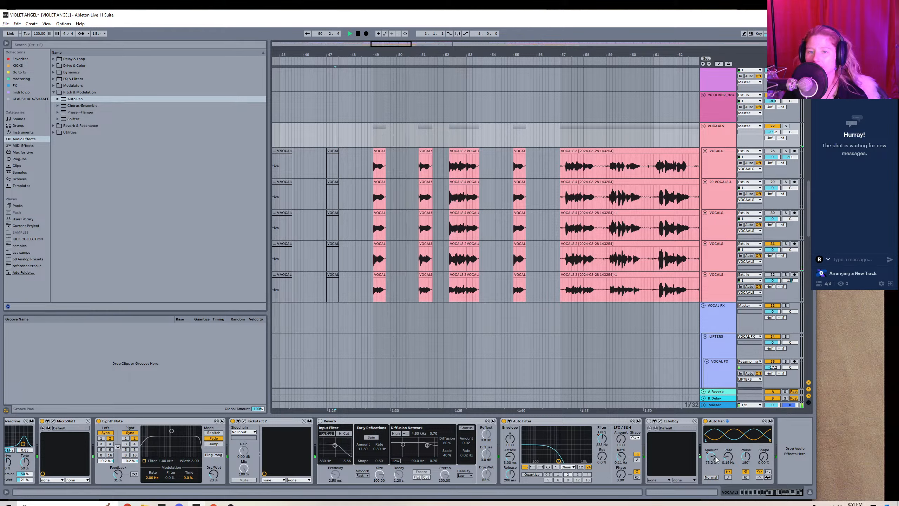
Bring back the VOCAALS group's Auto Pan Amount automation and lower its points at bars 49 and 57, restarting playback to listen.
key(a)
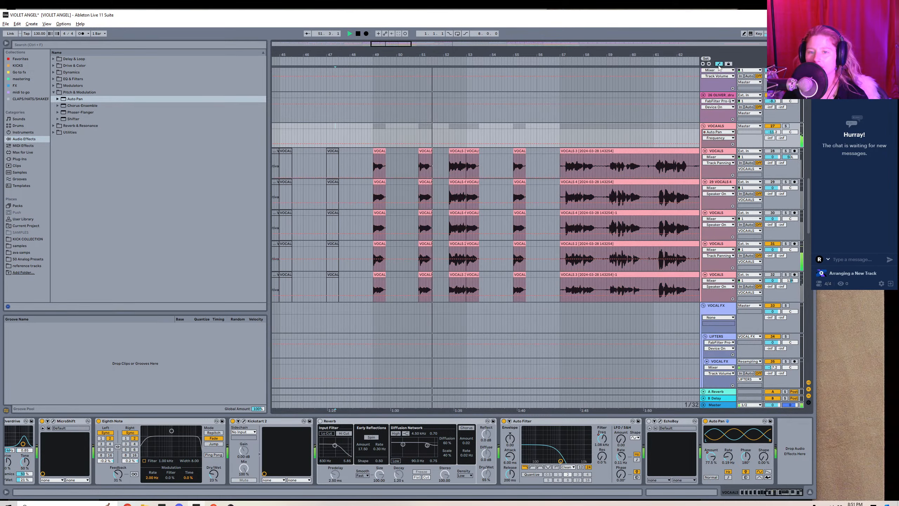
click(718, 132)
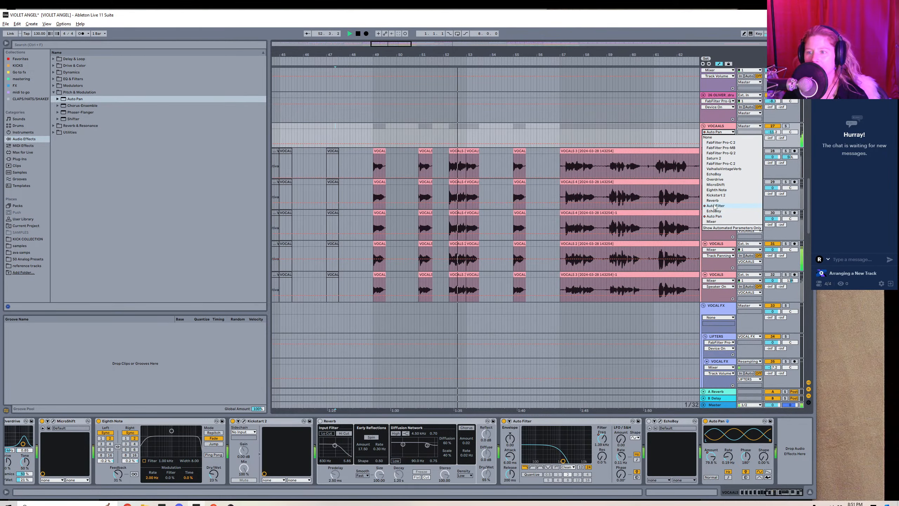
click(714, 215)
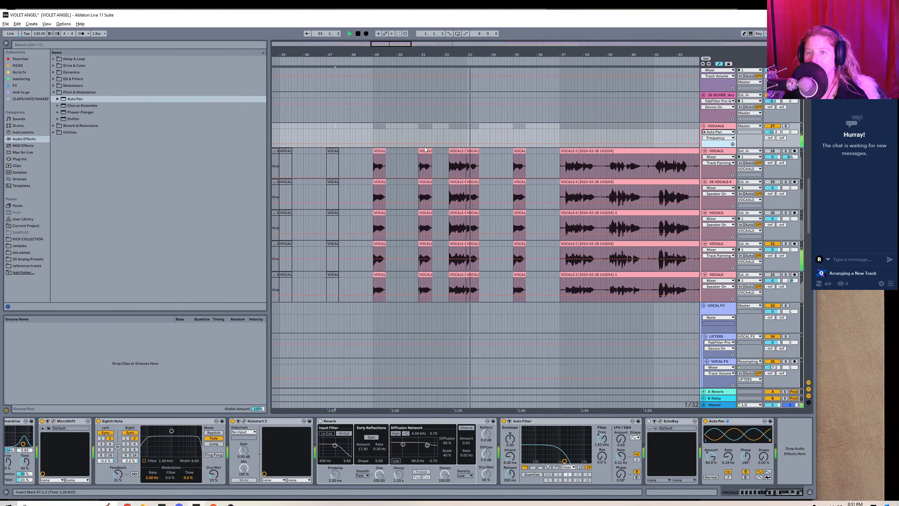
click(717, 138)
click(713, 154)
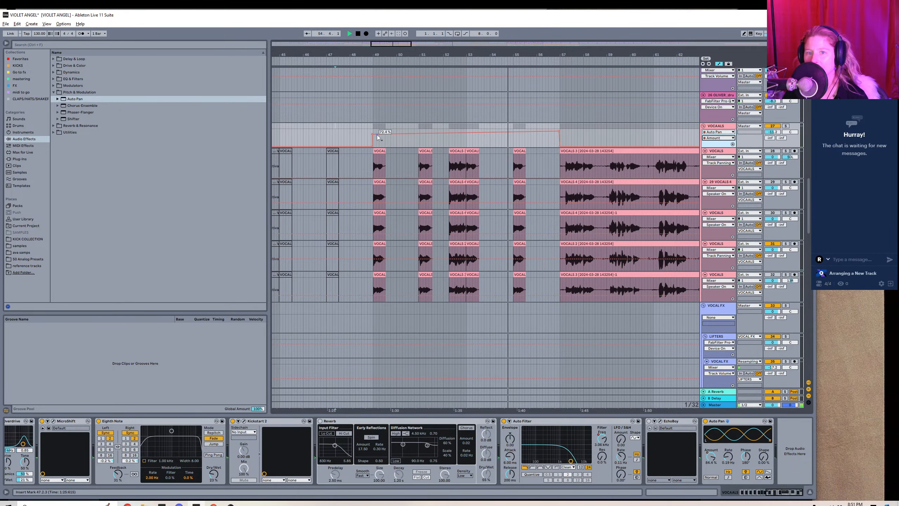
drag(372, 138, 372, 141)
key(space)
key(space)
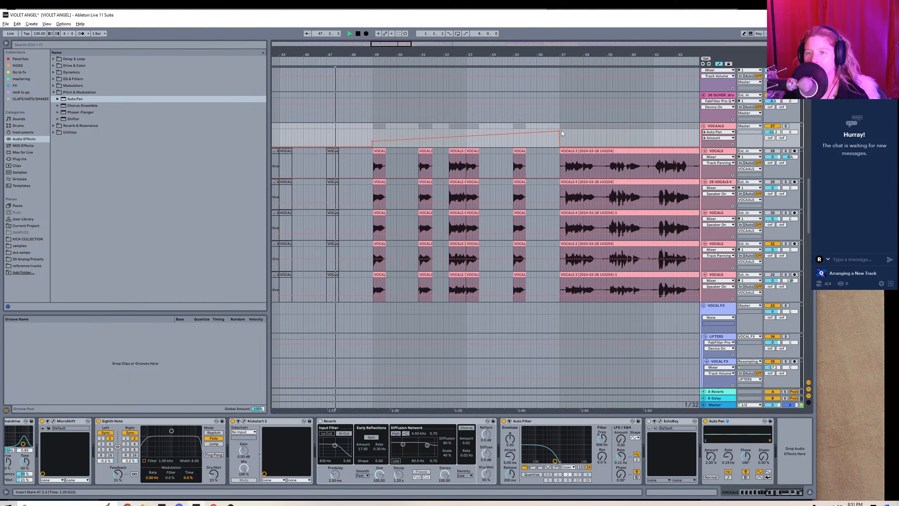
drag(559, 131, 559, 141)
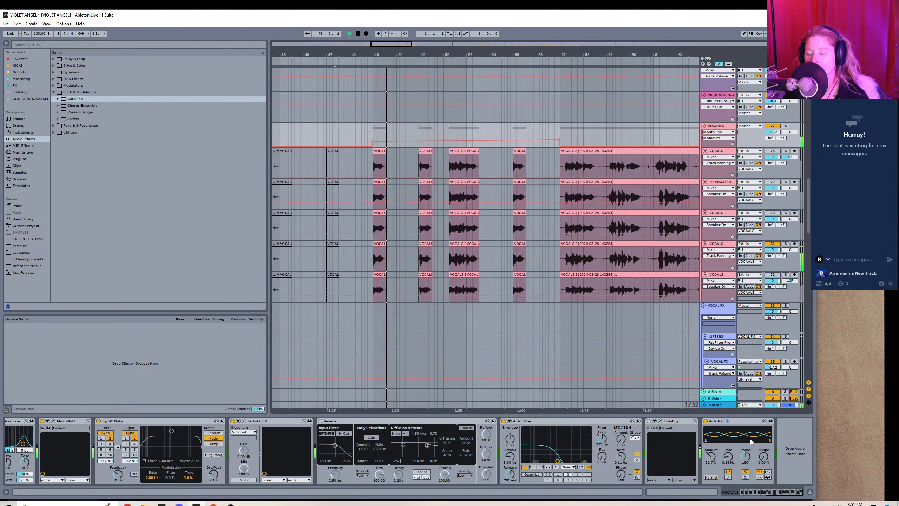
Raise the Auto Pan rate slightly, hide the device view and automation lanes, and show the whole arrangement.
drag(728, 456, 728, 455)
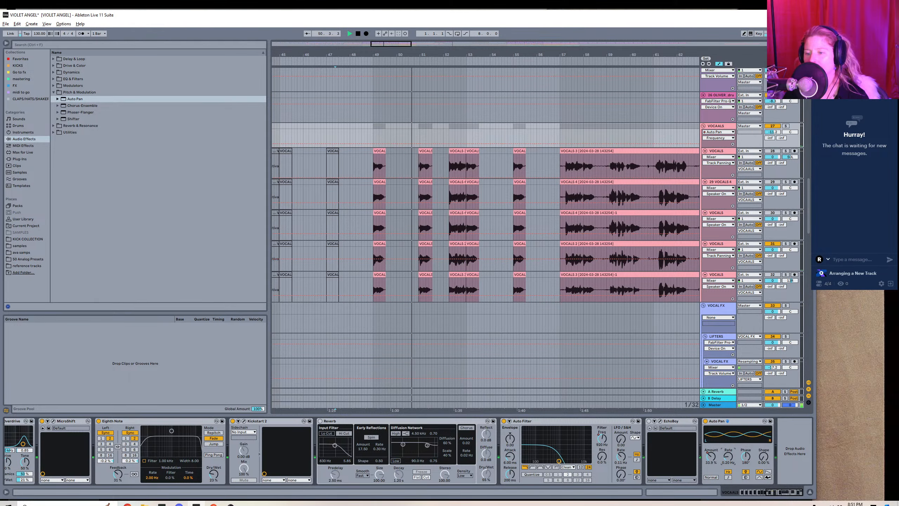
click(810, 492)
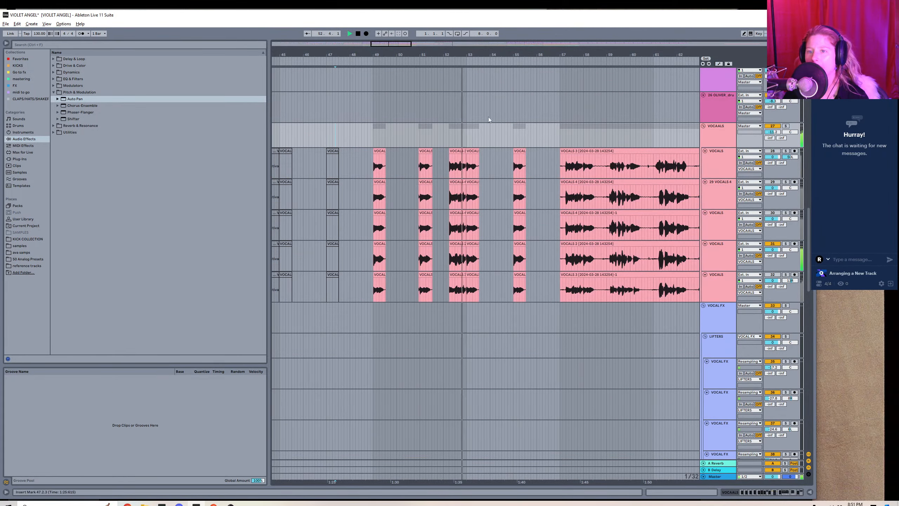
drag(478, 55, 478, 11)
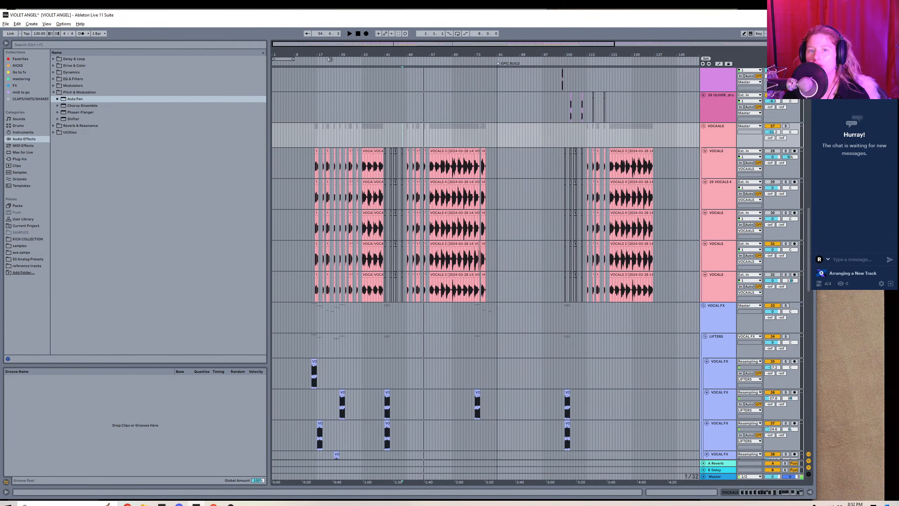
Play the track from the very beginning of the arrangement.
click(273, 117)
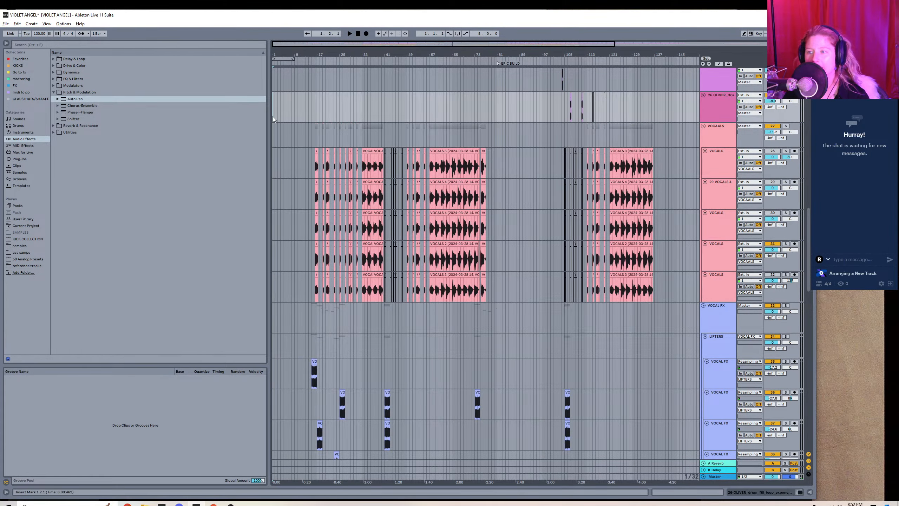
key(Left)
key(Left)
key(Left)
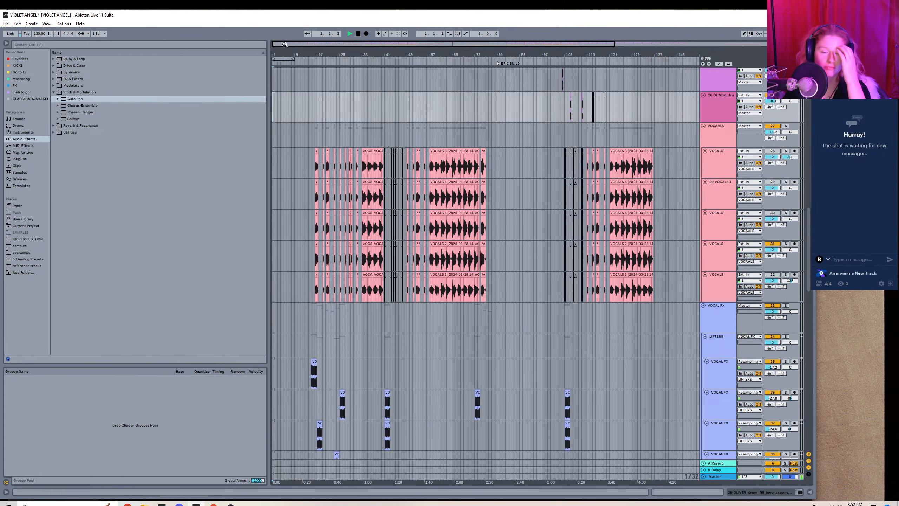
Add locators named "somethin" at bars 9 and 17 during playback.
drag(285, 44, 285, 112)
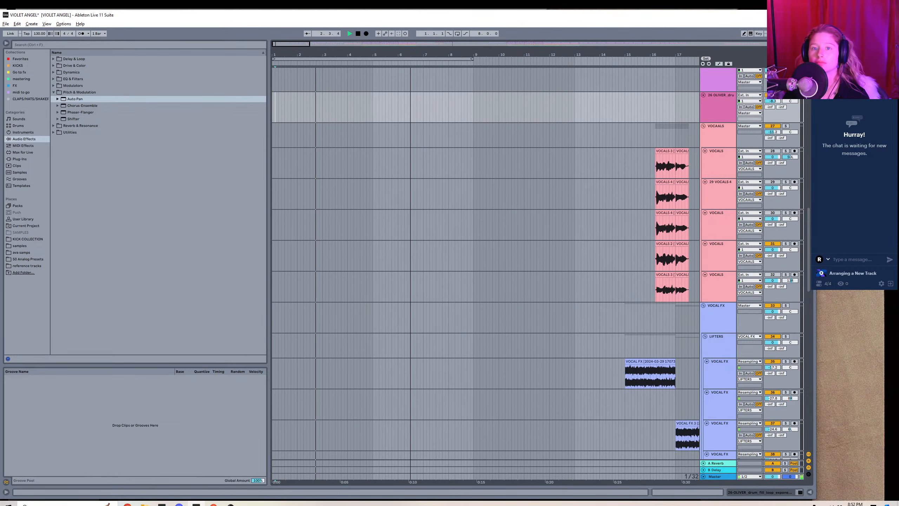
right_click(473, 62)
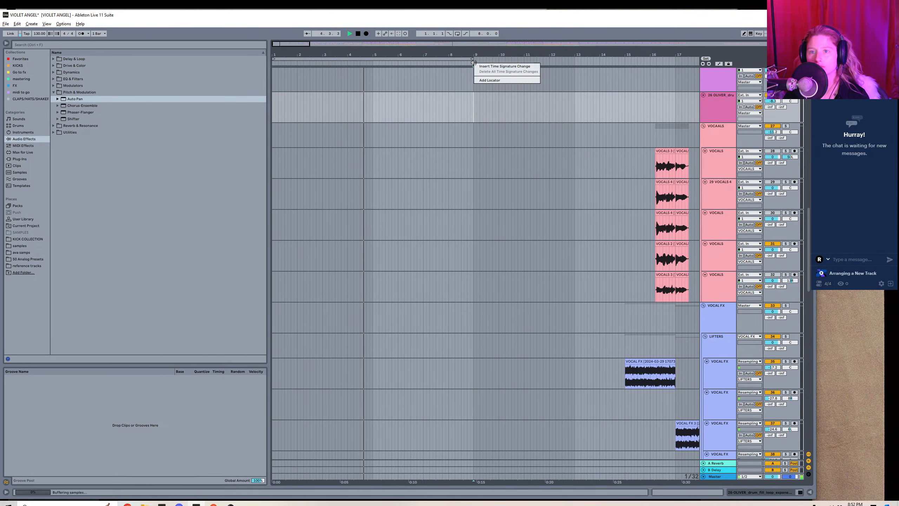
click(490, 80)
text(somthi)
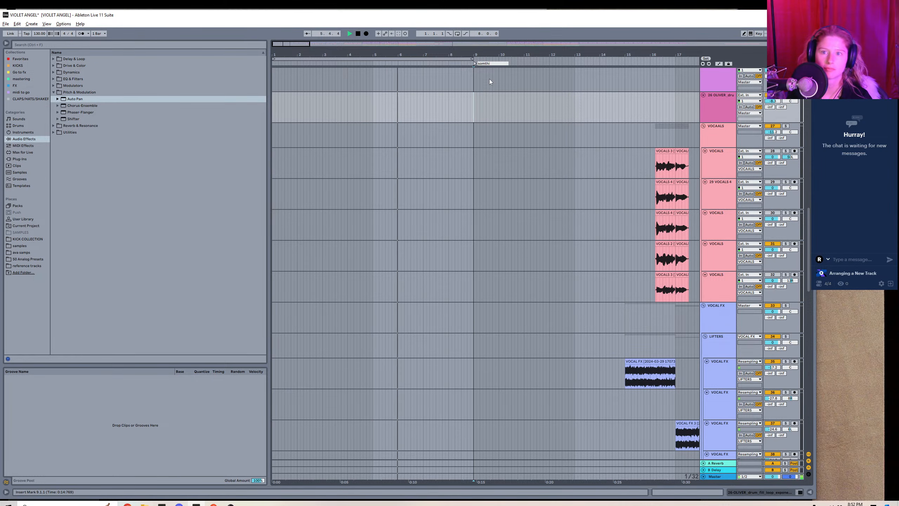
text(n)
key(Return)
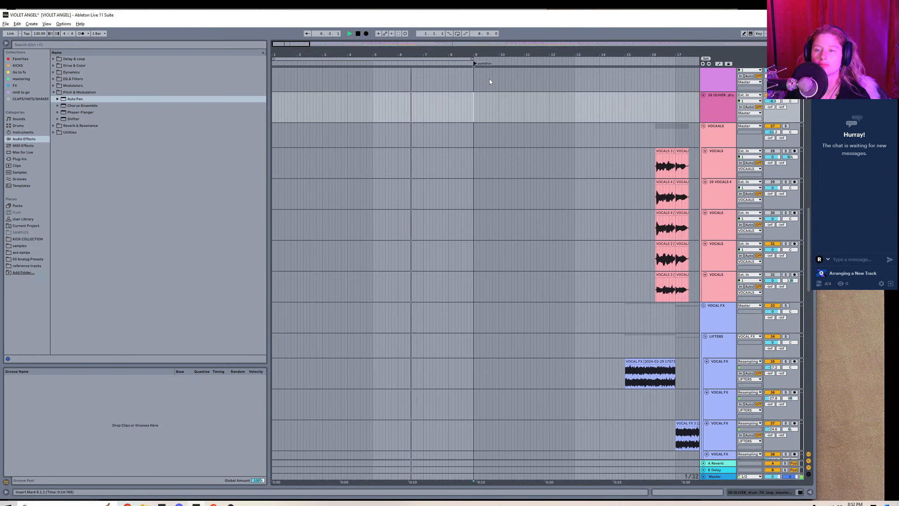
right_click(675, 59)
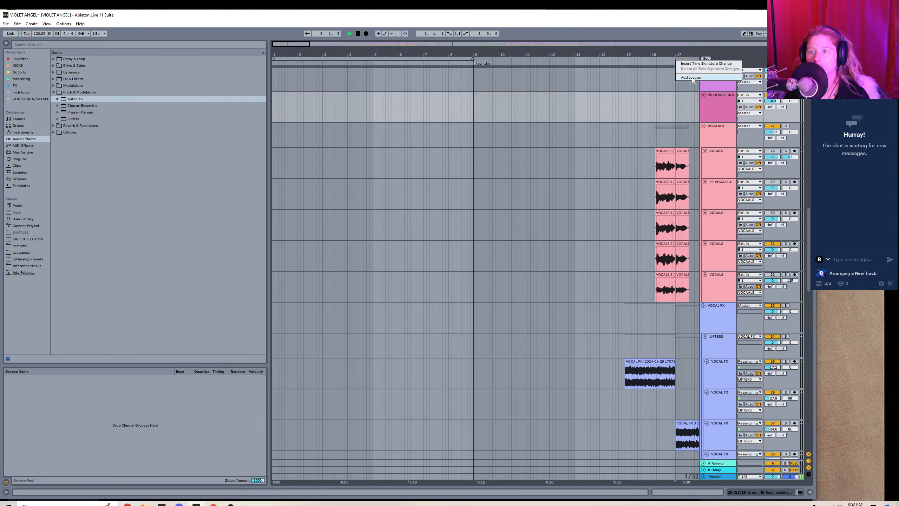
click(693, 80)
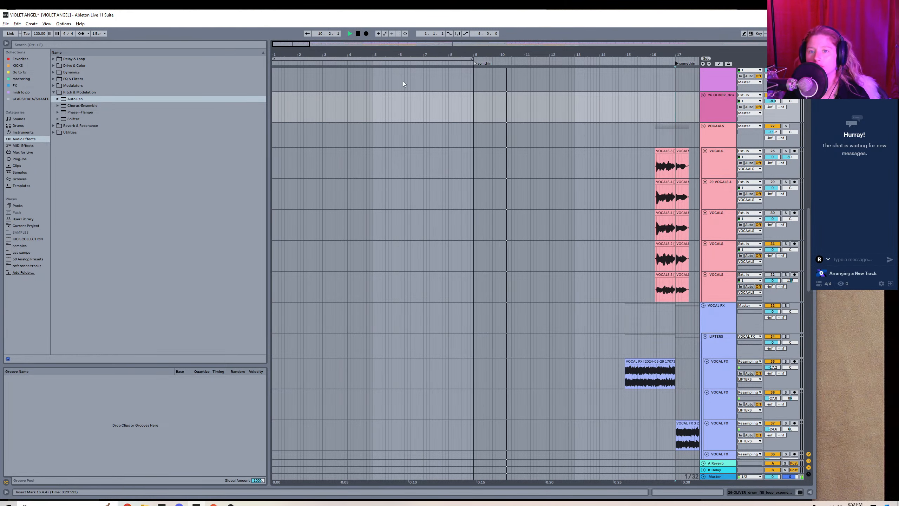
Add a locator named "somethin" at bar 24 and move it to bar 25.
drag(433, 54, 171, 54)
drag(614, 54, 596, 55)
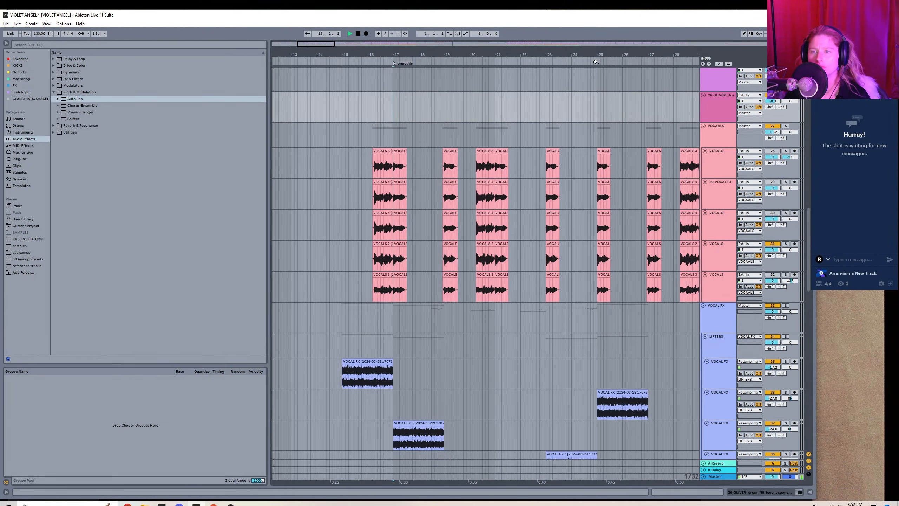
right_click(596, 62)
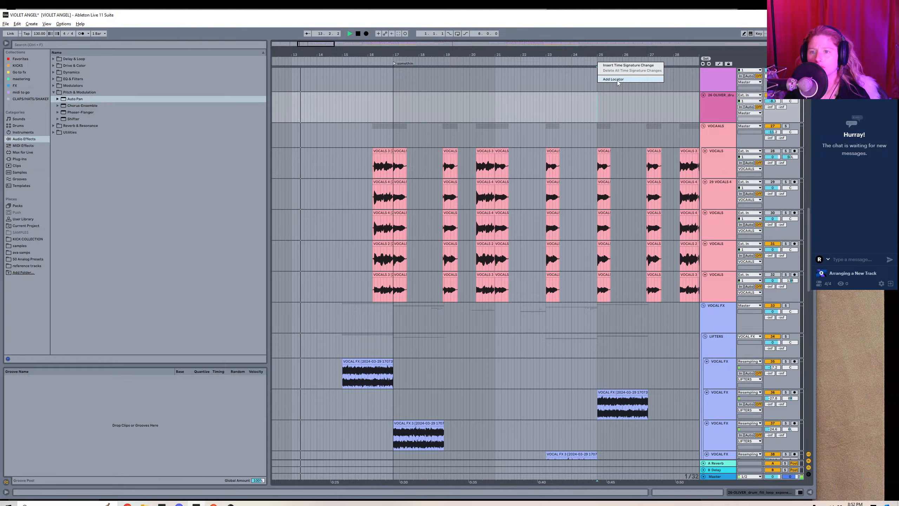
right_click(545, 61)
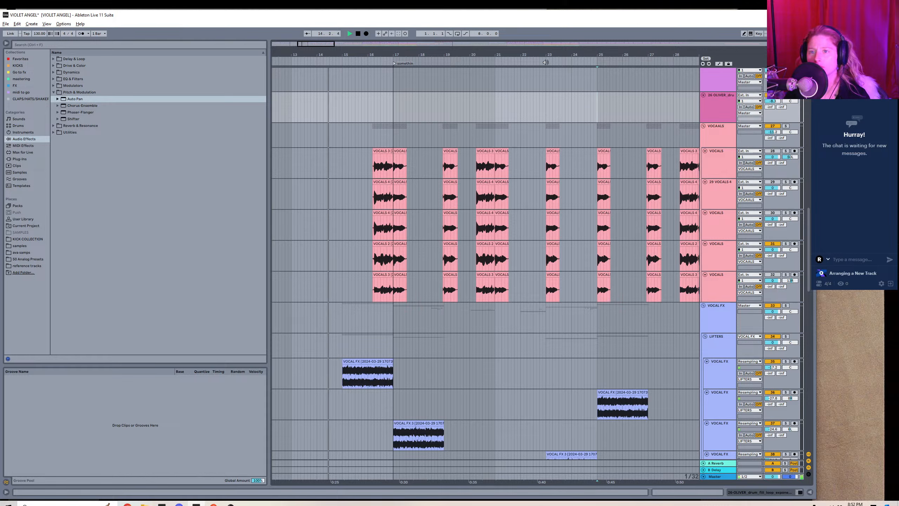
right_click(572, 61)
click(591, 78)
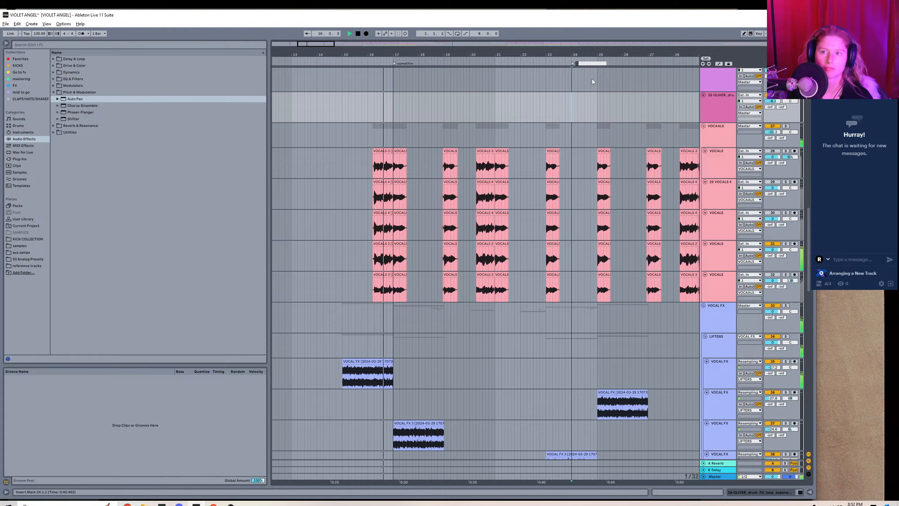
text(someth)
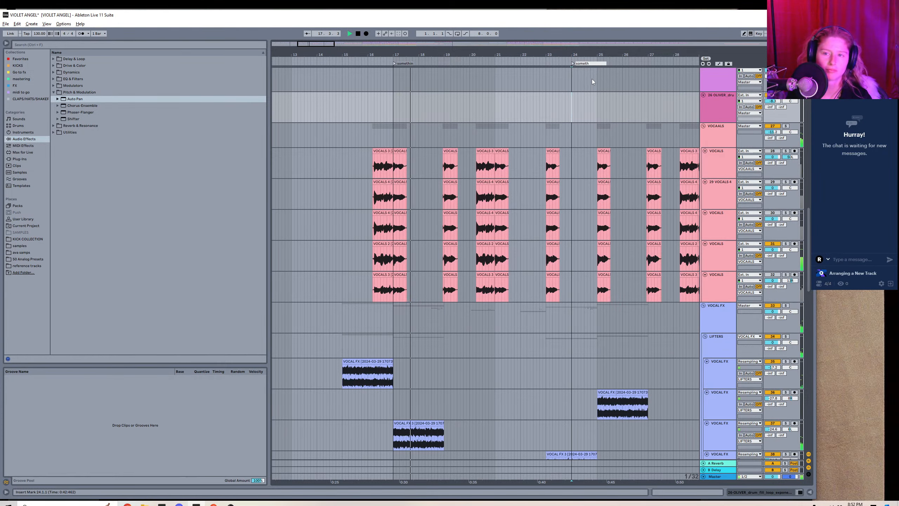
text(in)
key(Return)
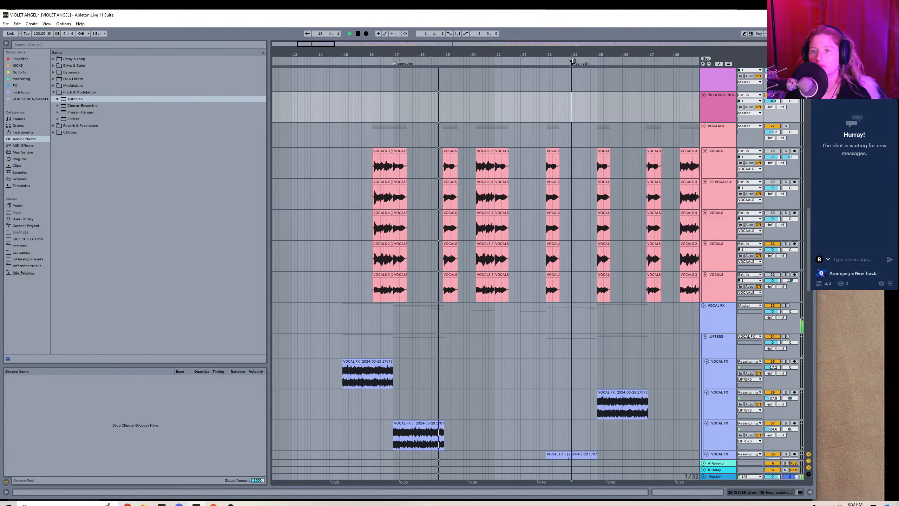
drag(578, 64, 598, 67)
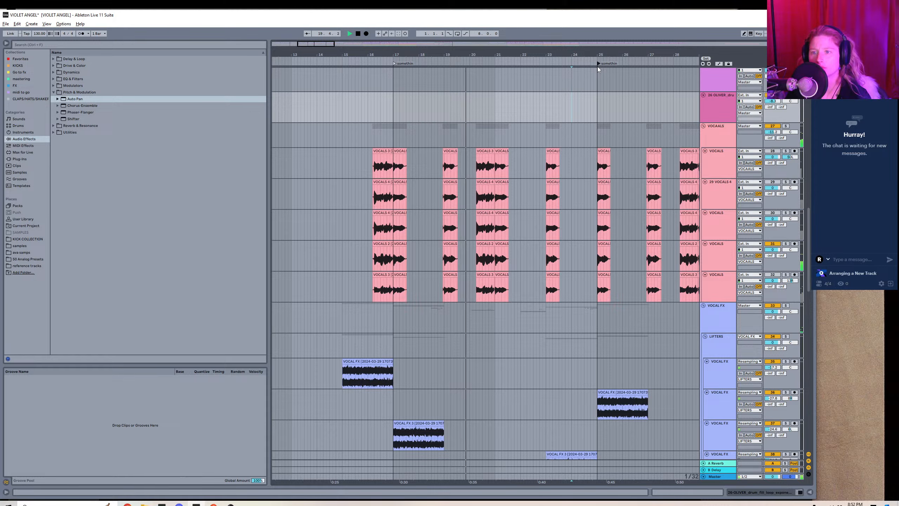
Add a locator named "somethin" at bar 33, where the longer vocal clips begin.
mouse_move(318, 44)
mouse_down()
mouse_move(345, 37)
mouse_move(333, 43)
mouse_up()
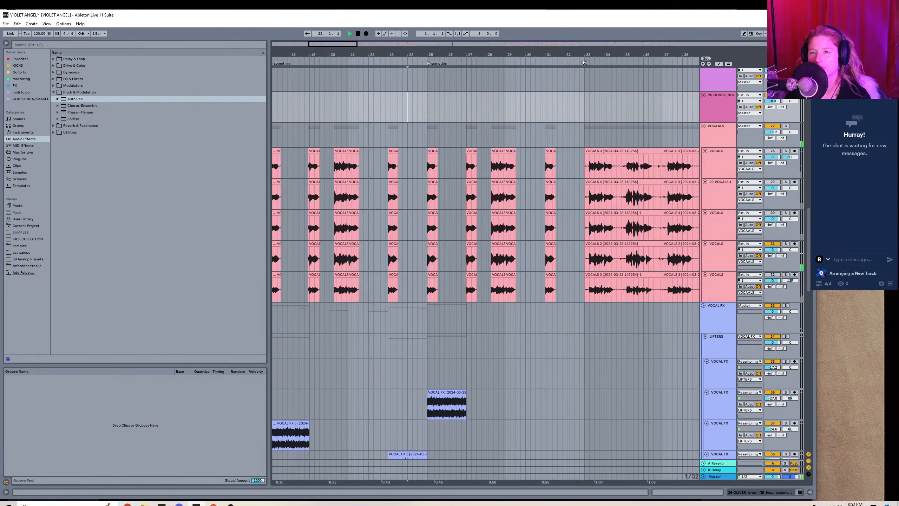
right_click(584, 61)
click(597, 79)
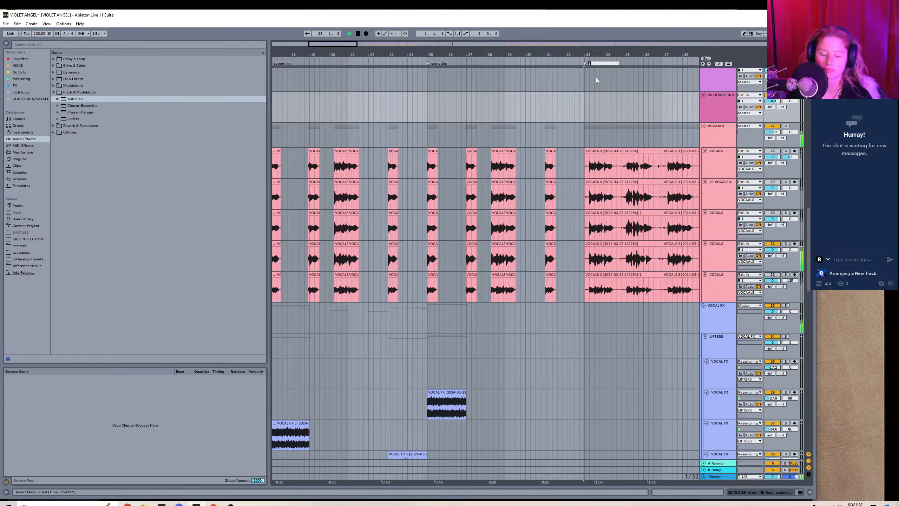
text(soo)
key(BackSpace)
text(methin)
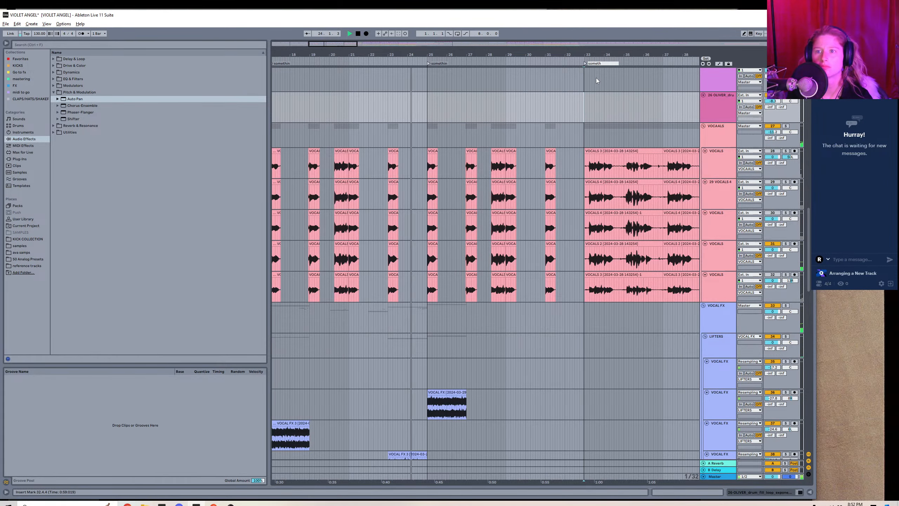
key(Return)
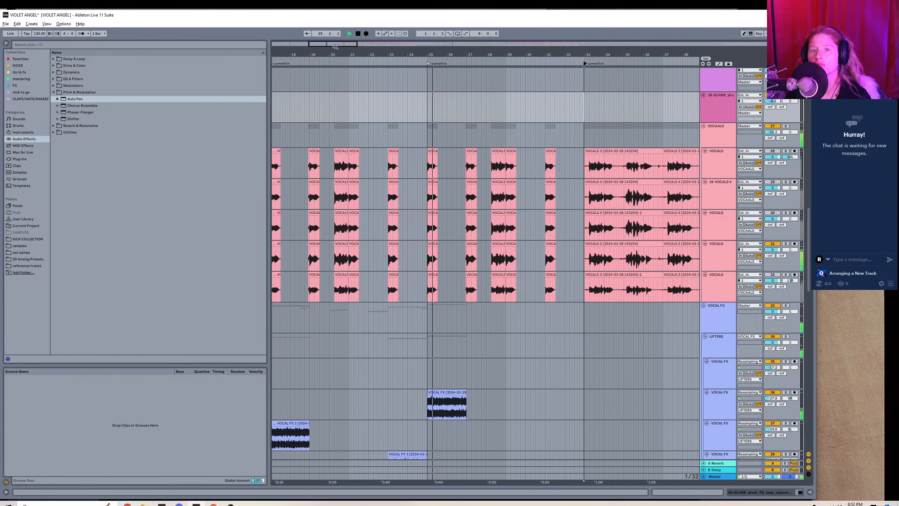
Add locators named "somethin" at bars 41 and 49, aligning the first one exactly with the start of its bar.
drag(345, 43, 354, 53)
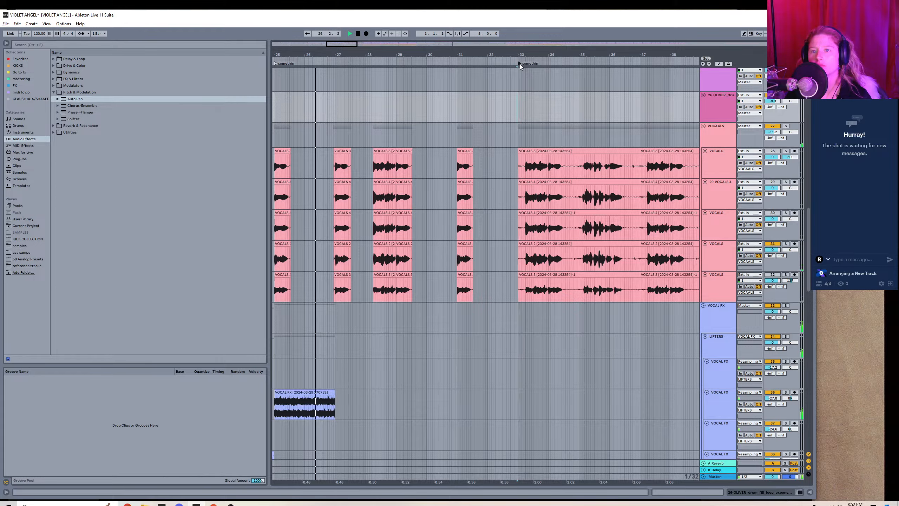
drag(566, 54, 386, 52)
right_click(387, 58)
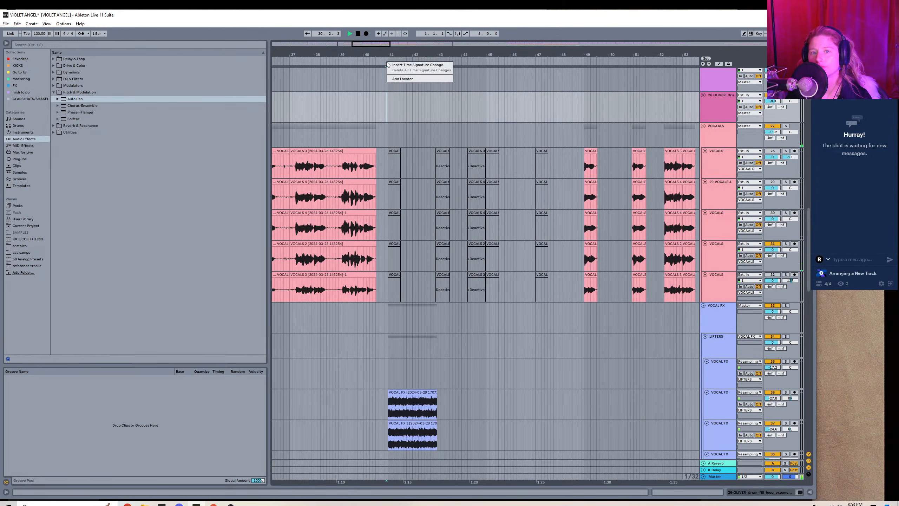
click(400, 79)
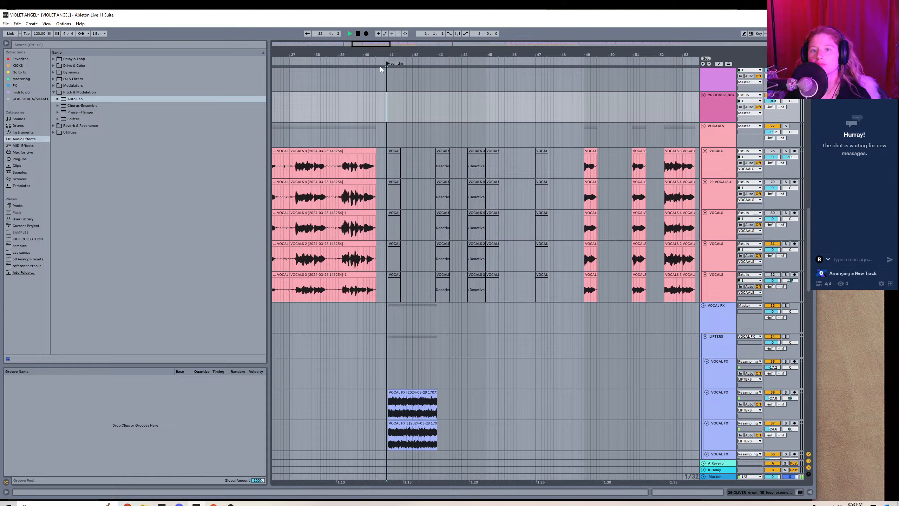
drag(388, 64, 390, 65)
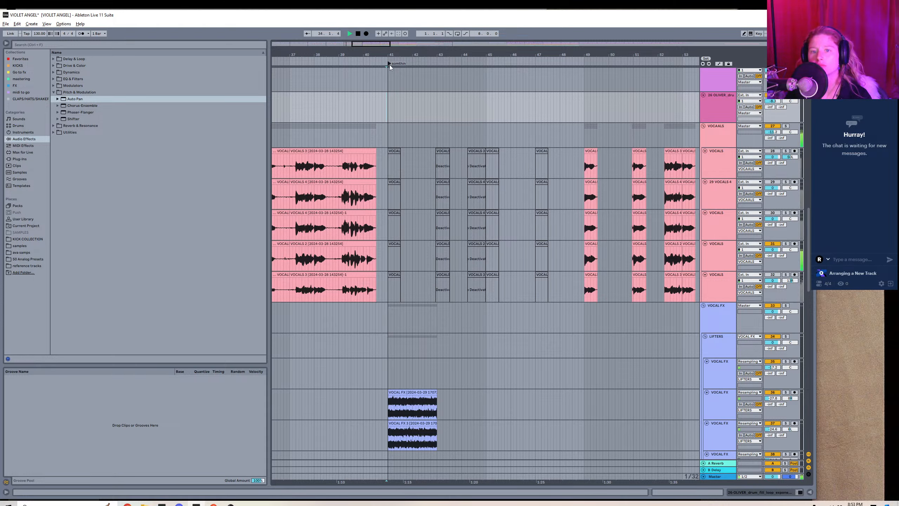
right_click(584, 59)
click(594, 76)
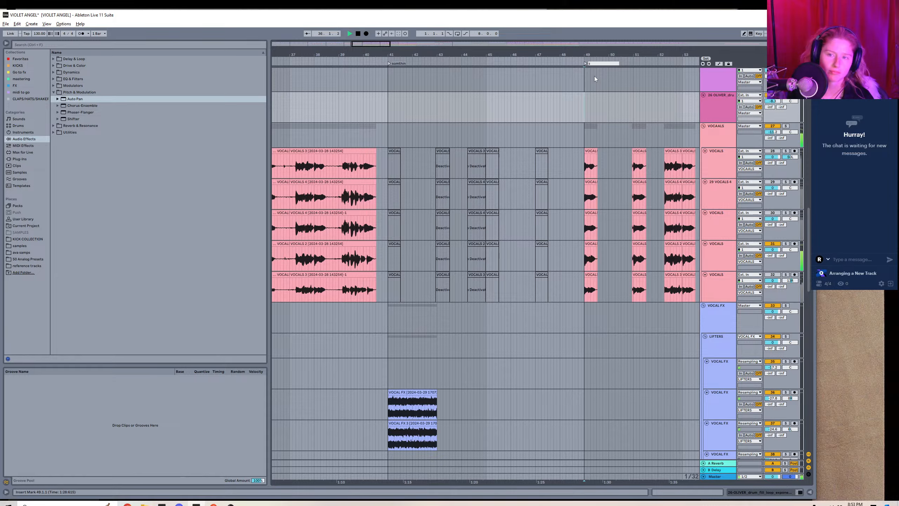
key(Return)
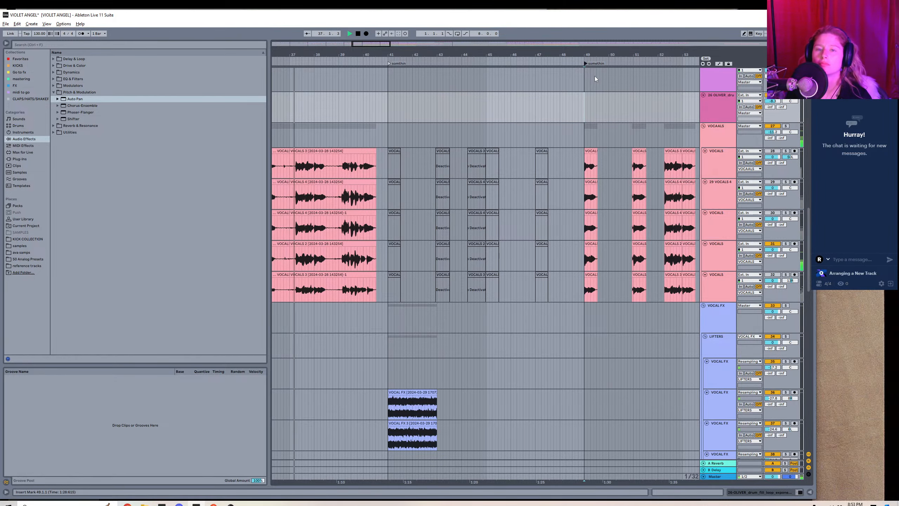
Add a locator named "part b" at bar 57, at the start of the long vocal section.
drag(336, 54, 377, 42)
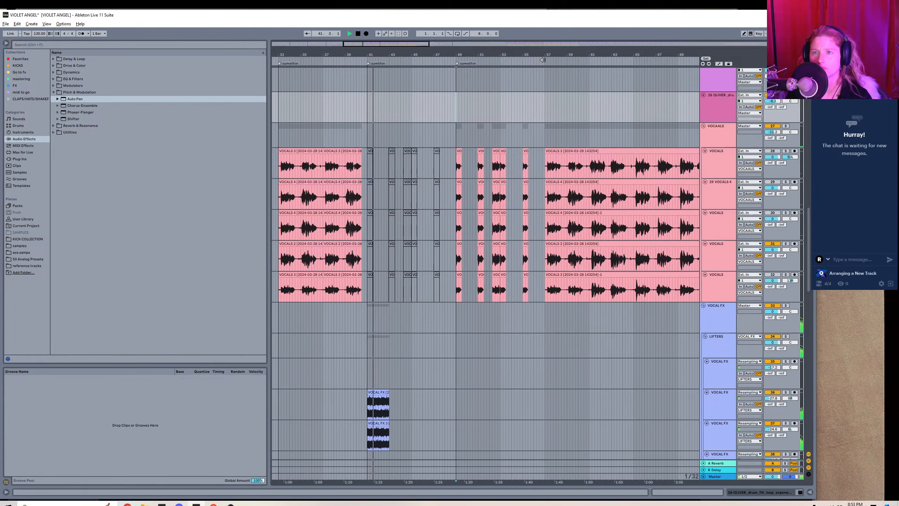
right_click(542, 60)
click(558, 79)
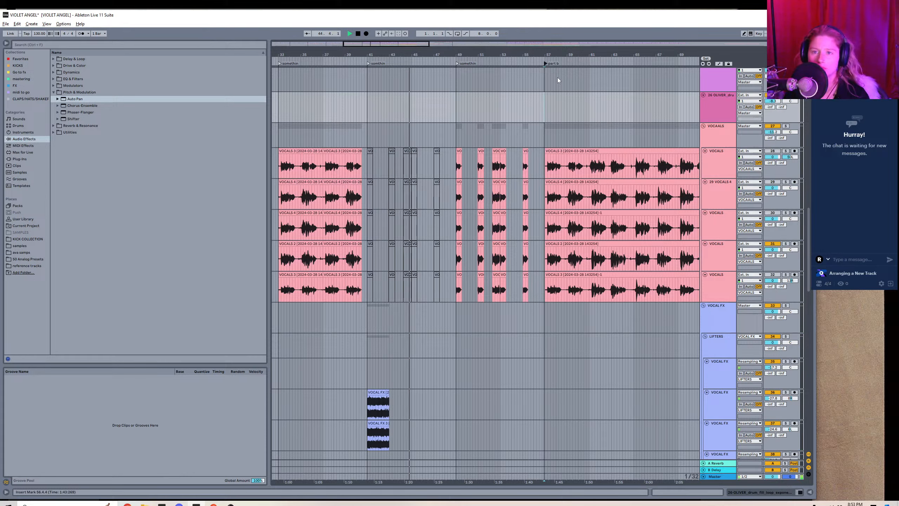
drag(546, 64, 547, 65)
drag(377, 45, 436, 64)
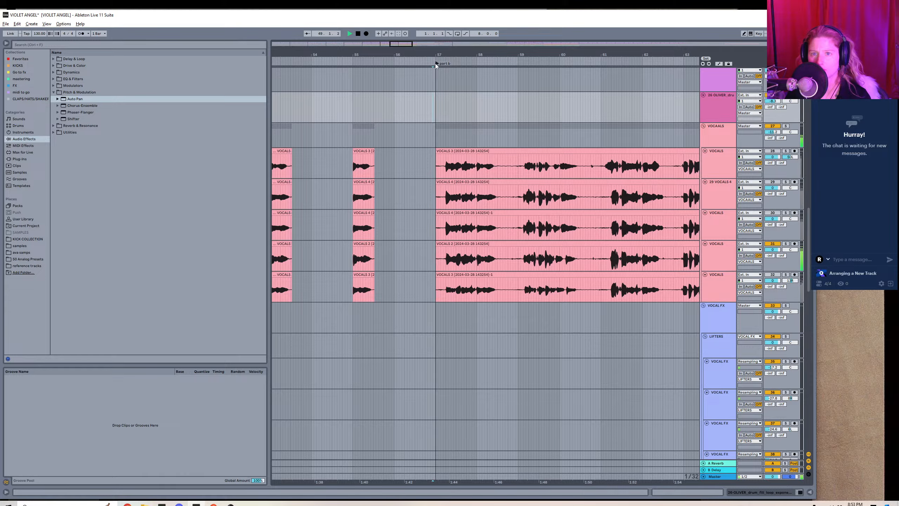
Add a locator named "build" at bar 55, just ahead of the "part b" locator.
drag(388, 44, 473, 20)
drag(404, 43, 403, 46)
drag(473, 55, 389, 72)
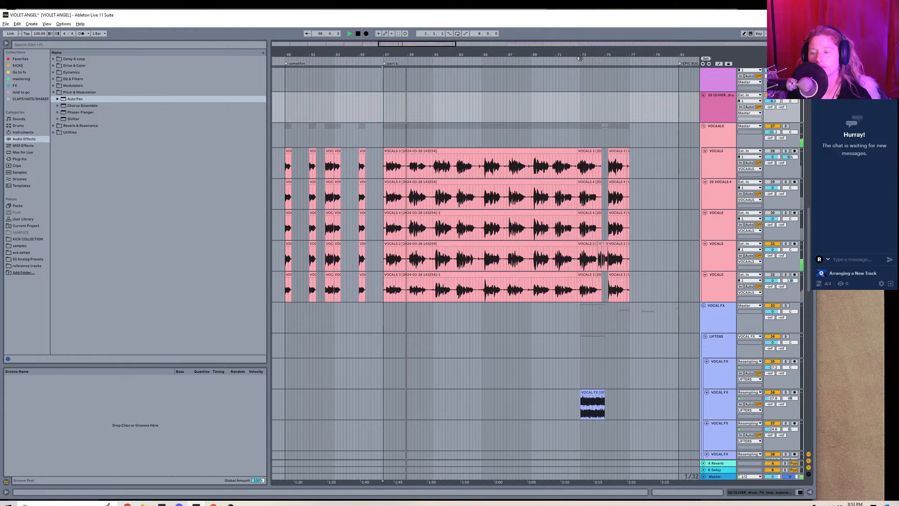
right_click(359, 63)
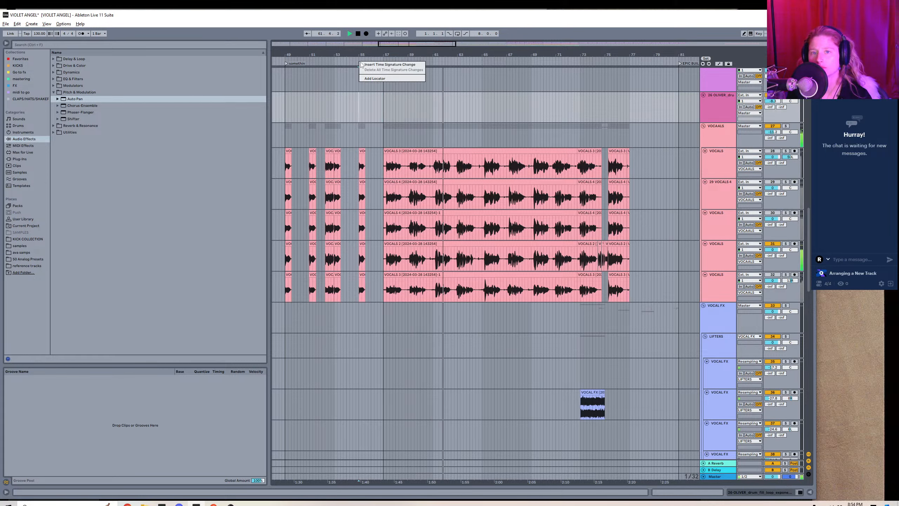
click(384, 78)
text(build)
key(Return)
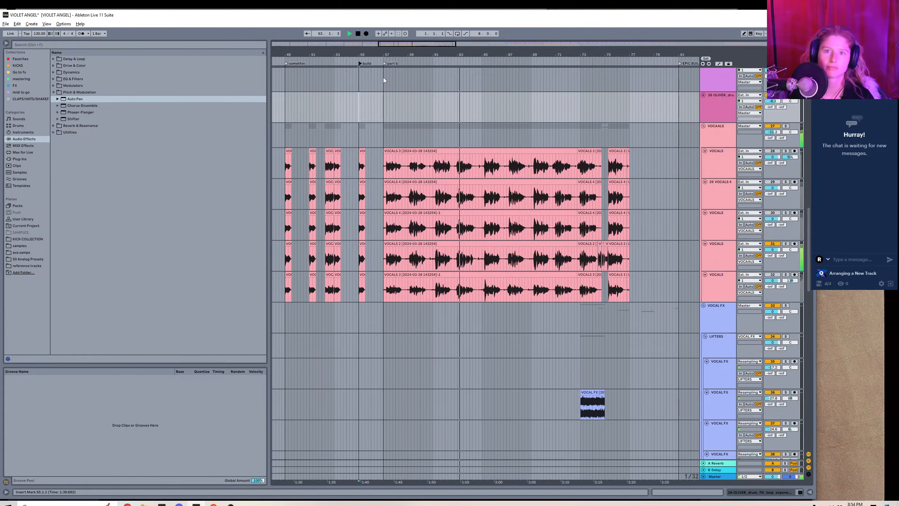
Add a locator named "cool down" at bar 65, midway through the long vocal section.
right_click(482, 61)
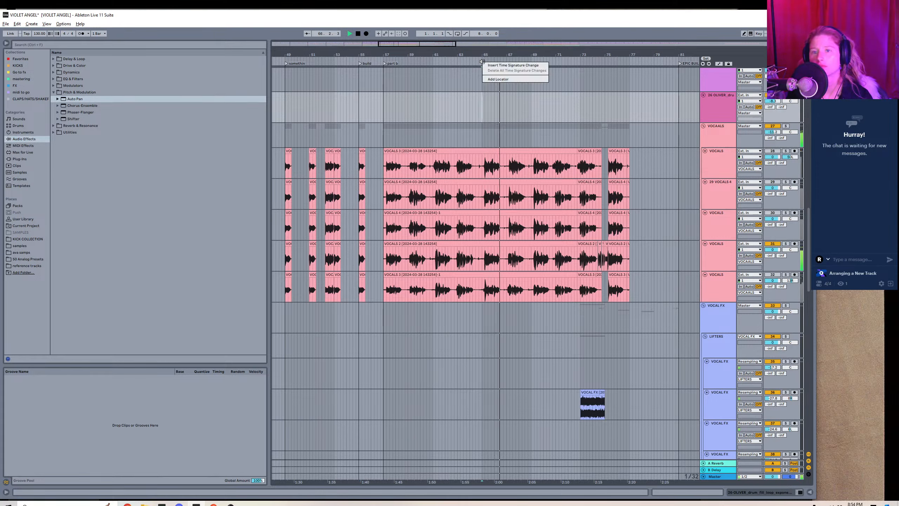
click(495, 78)
text(cool down)
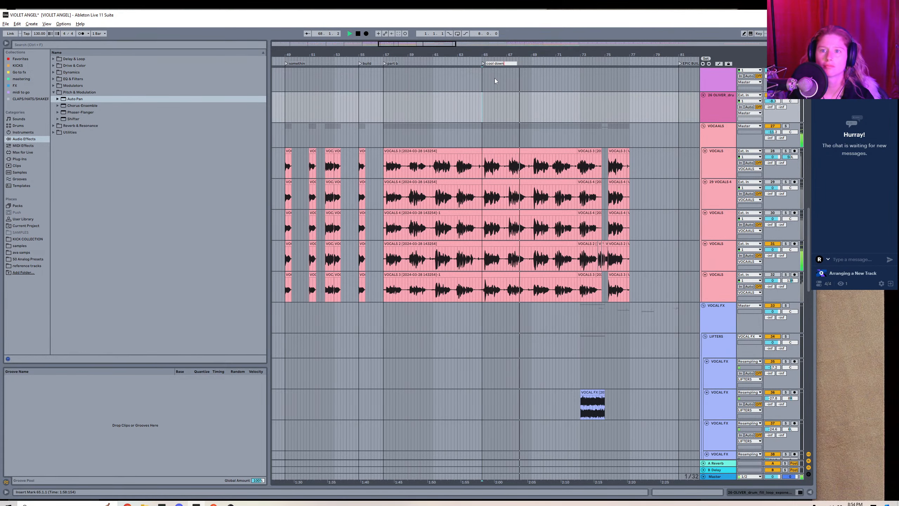
key(Return)
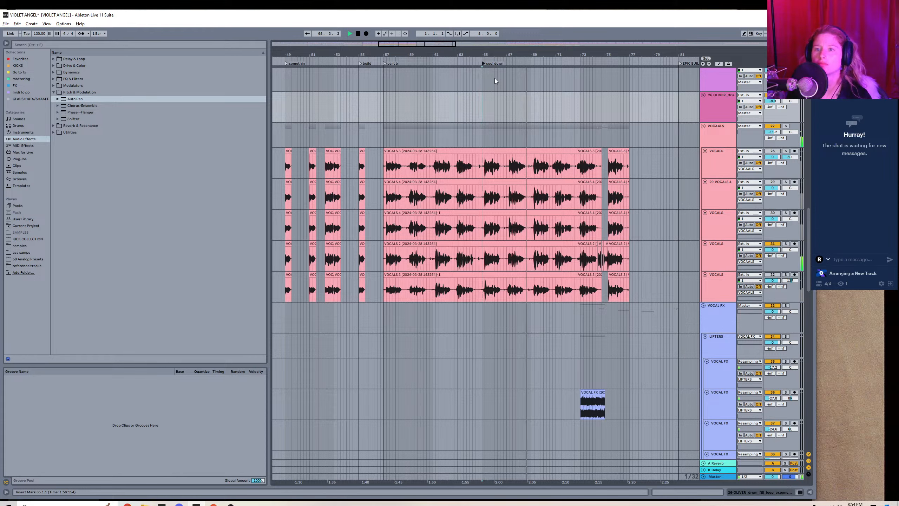
Add a locator named "break down" and align it with bar 73, at the start of the vocal FX clip.
right_click(581, 63)
click(600, 78)
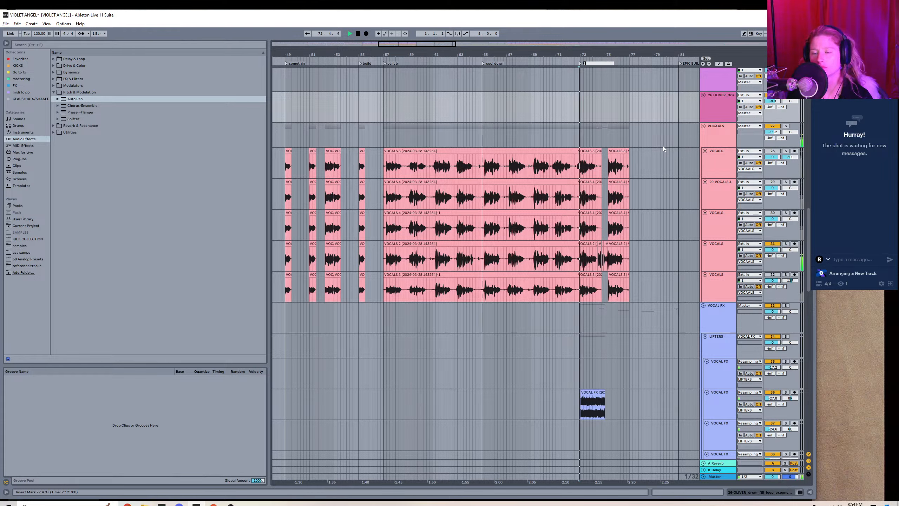
text(break down)
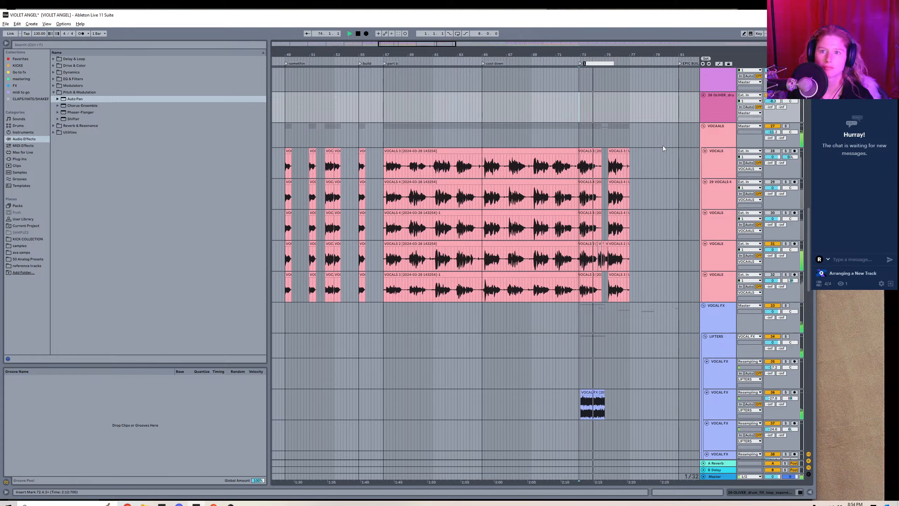
key(Return)
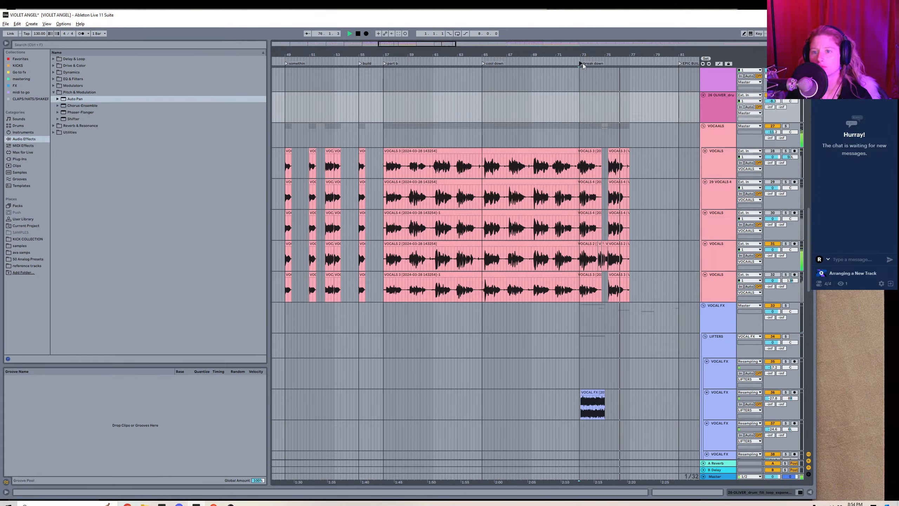
drag(582, 64, 585, 65)
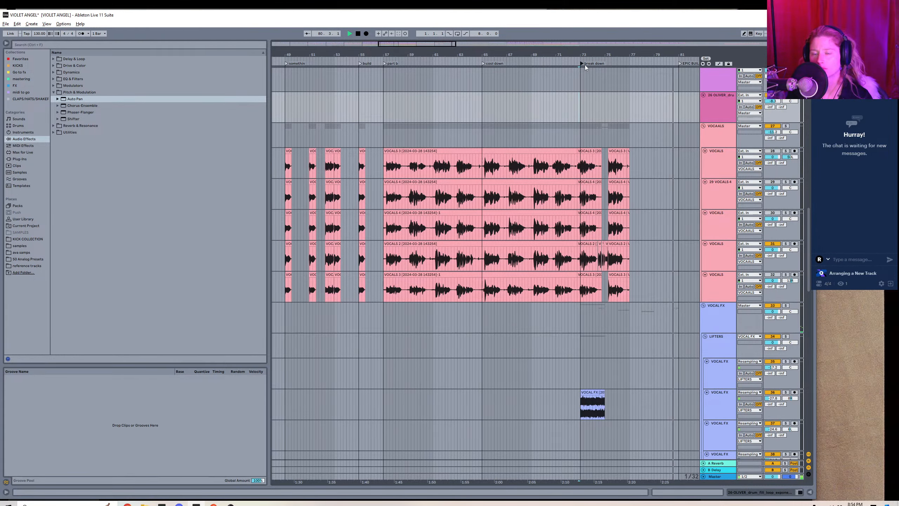
Add a locator named "somthin" at bar 89, where the sub and kick clips end after the EPIC BUILD section.
drag(584, 54, 464, 83)
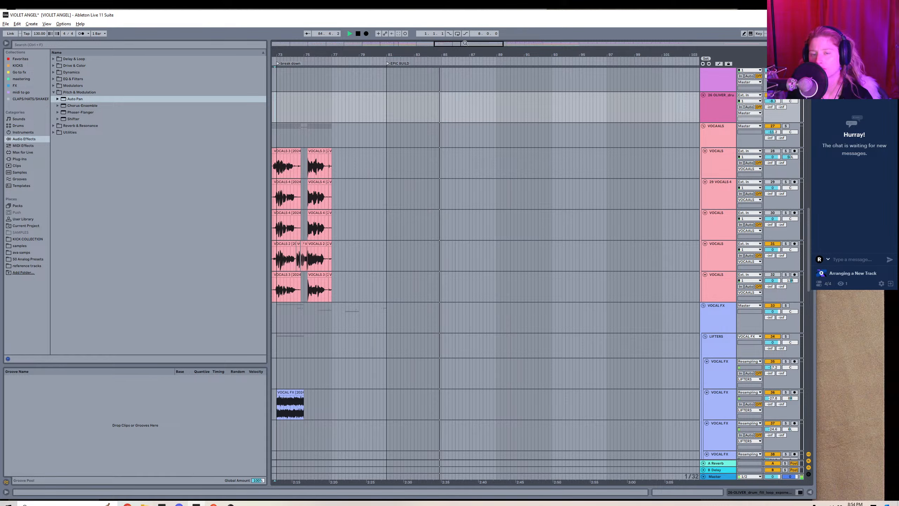
drag(464, 43, 463, 38)
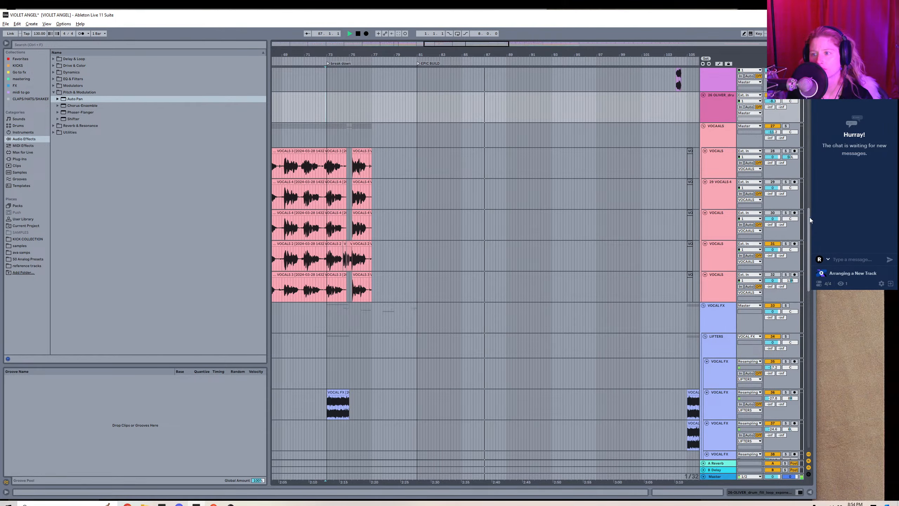
drag(808, 217, 788, 68)
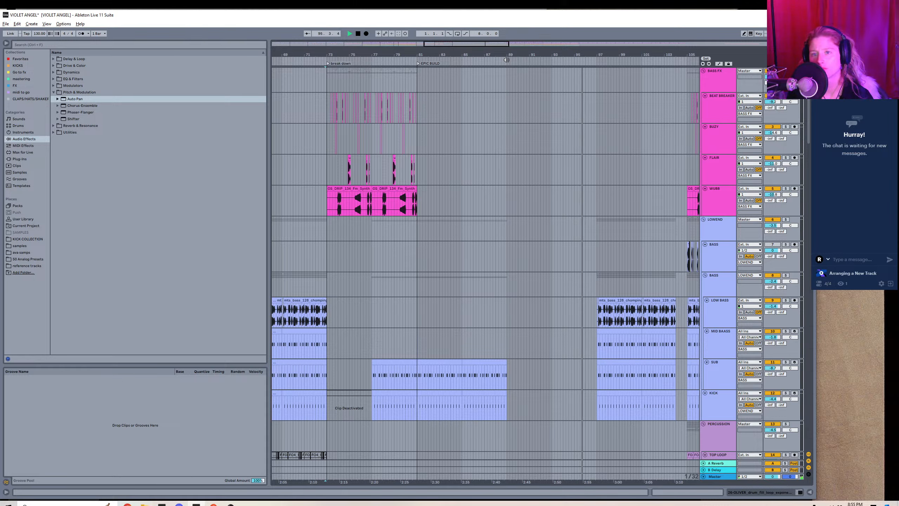
right_click(506, 59)
click(522, 78)
key(ctrl+r)
text(somthi)
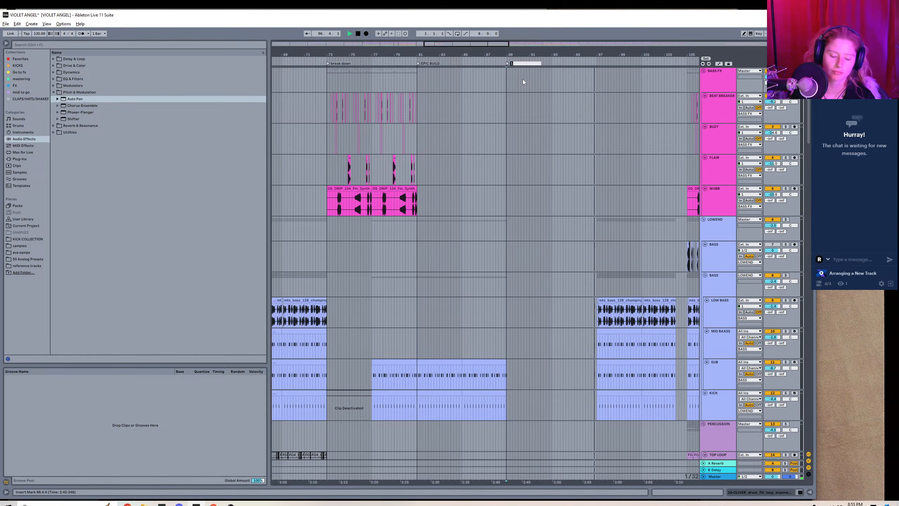
text(n)
key(Return)
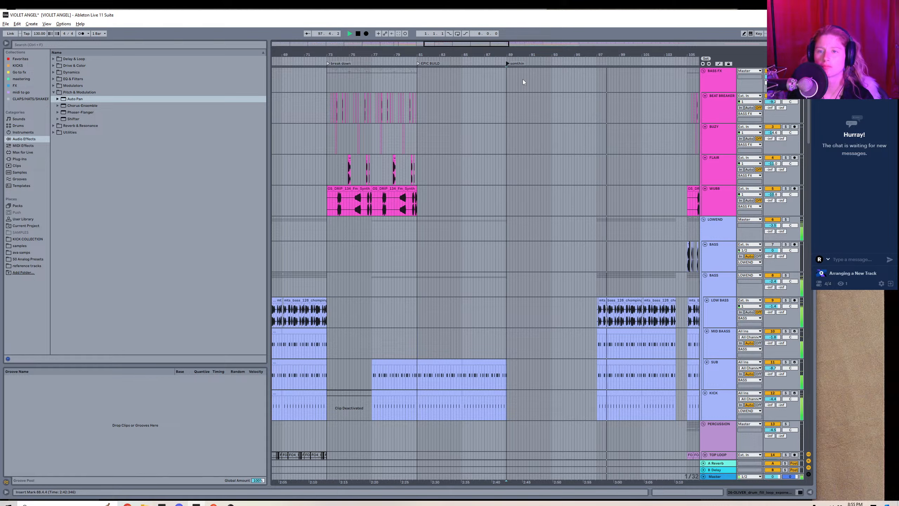
Add a locator named "craazy build" at bar 97, where the bass and kick clips come back in.
drag(500, 43, 526, 41)
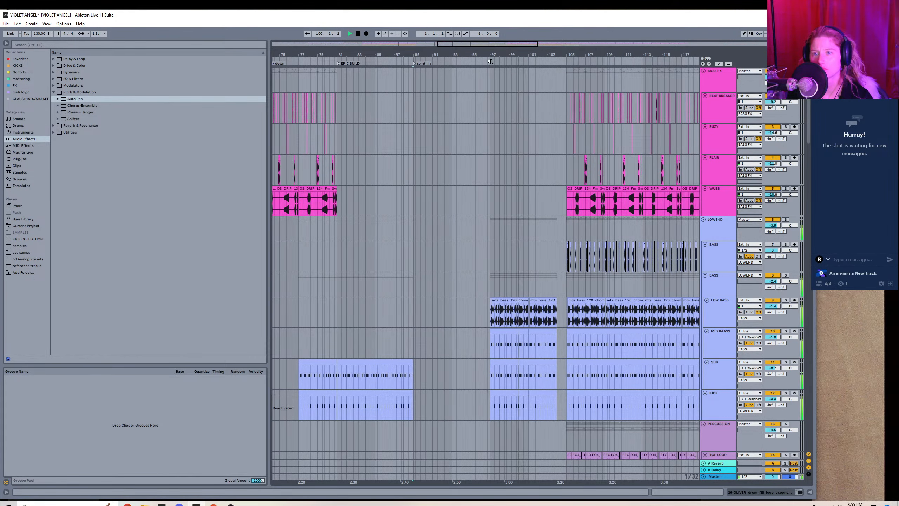
right_click(494, 63)
click(512, 80)
text(c)
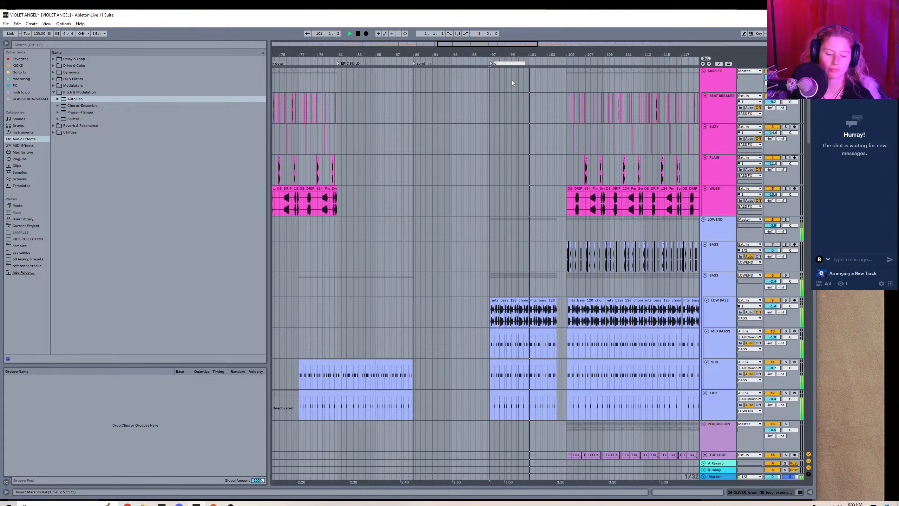
text(raazy build)
key(Return)
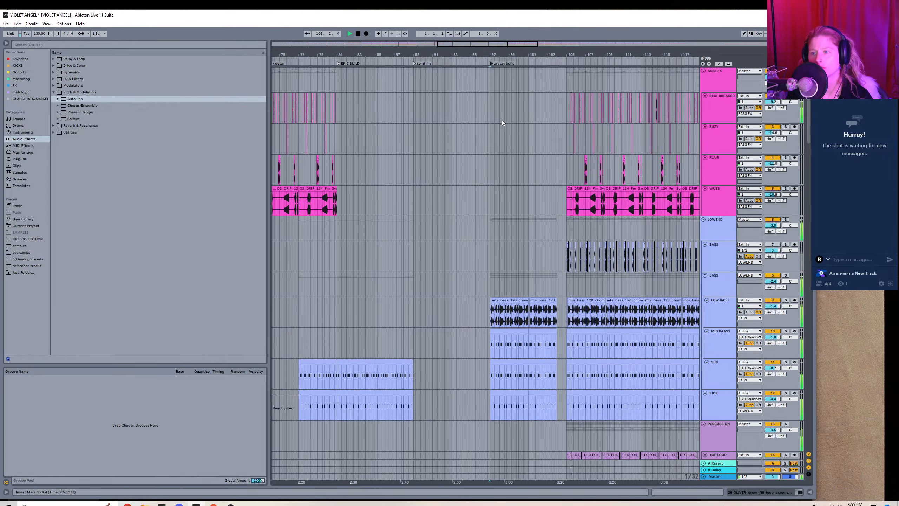
Show the arrangement from its beginning and collapse the BASS FX, LOWEND and PERCUSSION group tracks.
drag(403, 50, 461, 22)
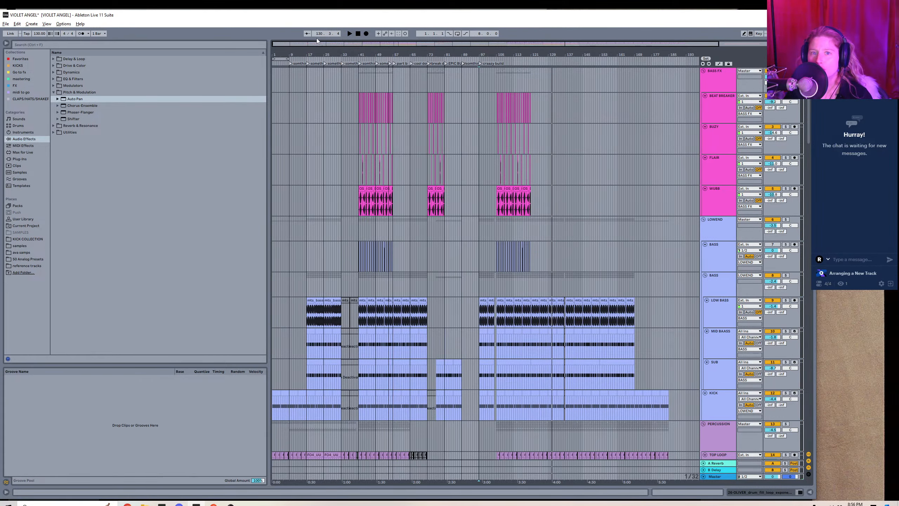
mouse_move(284, 45)
mouse_down()
mouse_move(283, 76)
mouse_move(279, 45)
mouse_up()
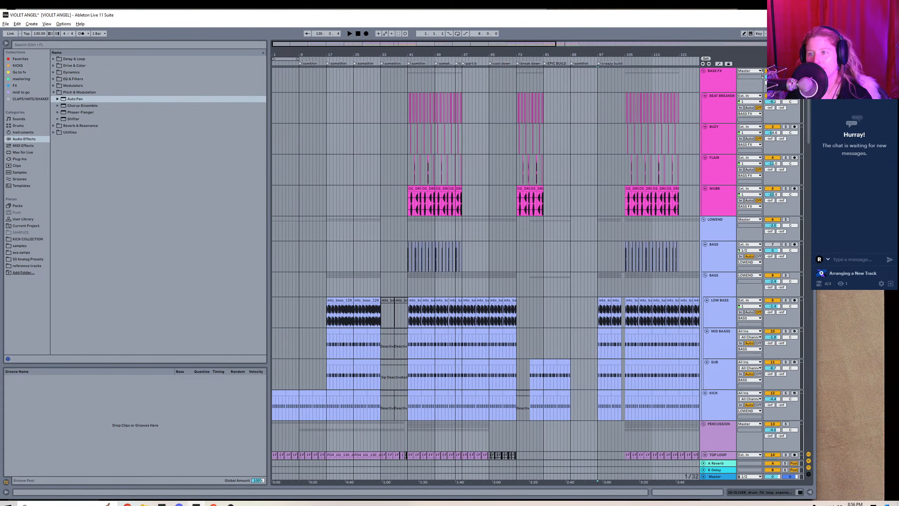
click(702, 72)
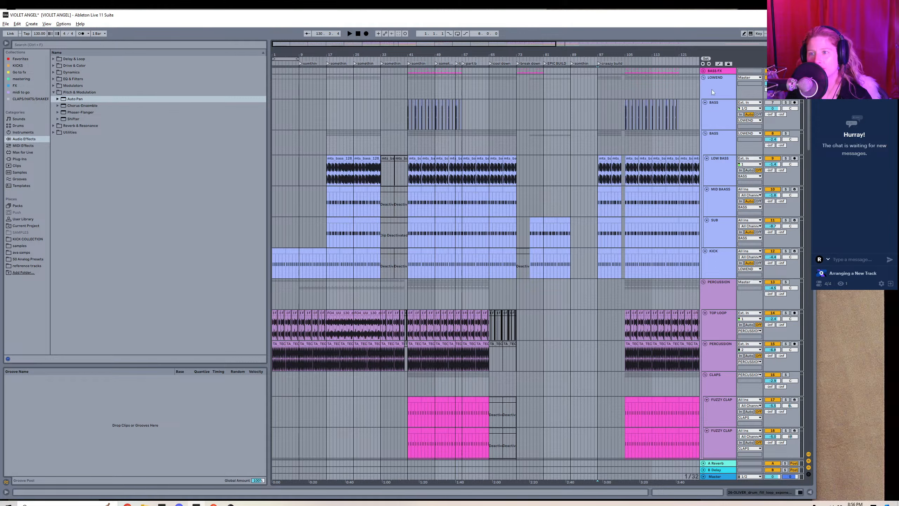
click(702, 77)
click(703, 84)
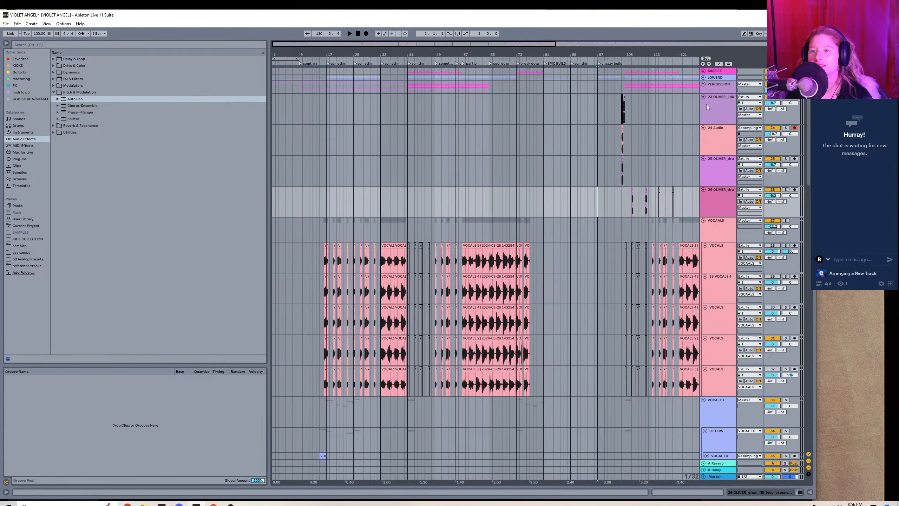
Group the four audio tracks between the PERCUSSION and VOCAALS groups and name the group "synth fx".
click(718, 121)
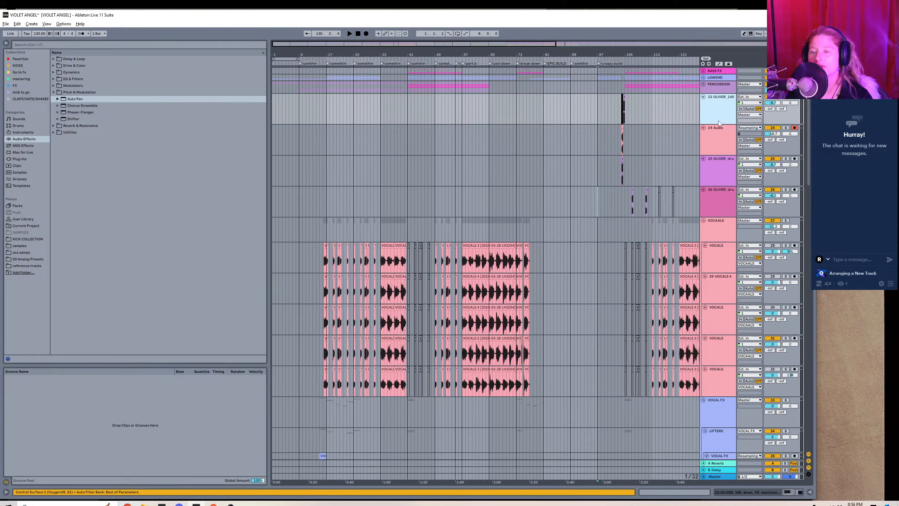
shift+click(722, 200)
right_click(722, 200)
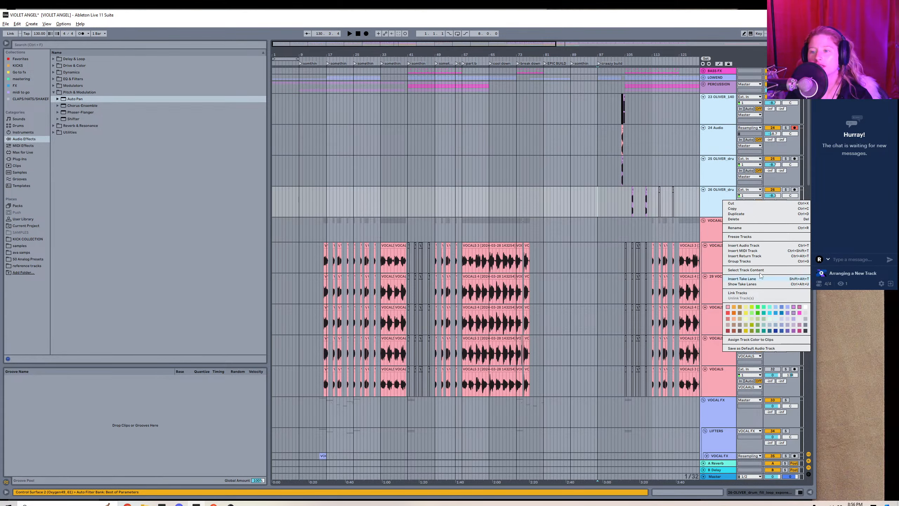
click(753, 262)
key(ctrl+g)
right_click(722, 110)
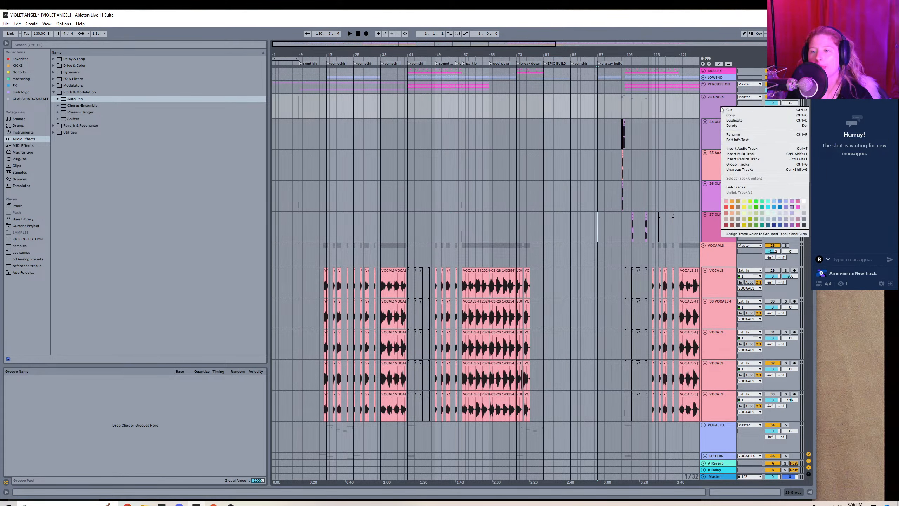
click(740, 134)
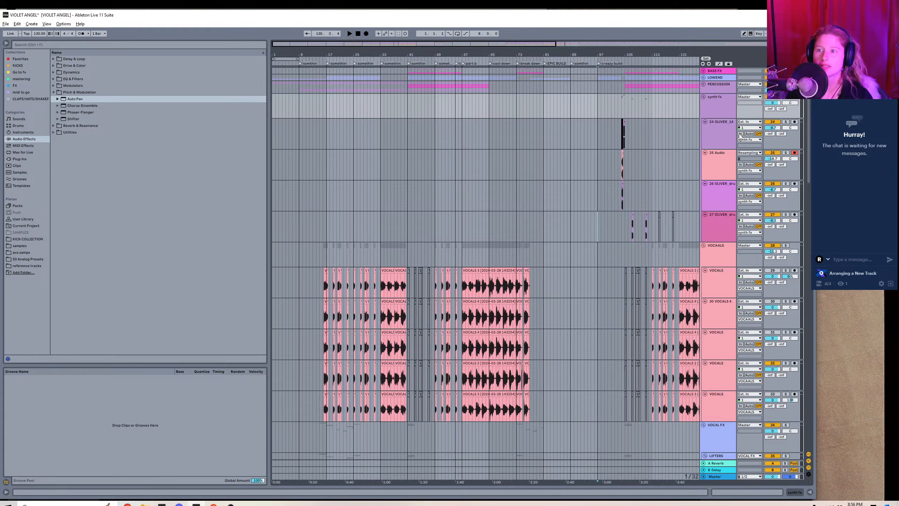
Rename the synth fx group and all four tracks inside it as "SYNTH FX".
click(711, 110)
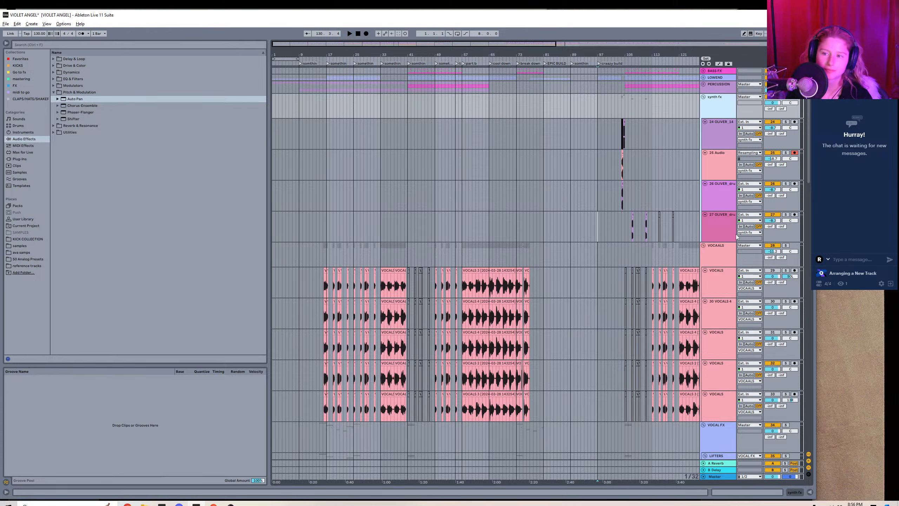
right_click(723, 224)
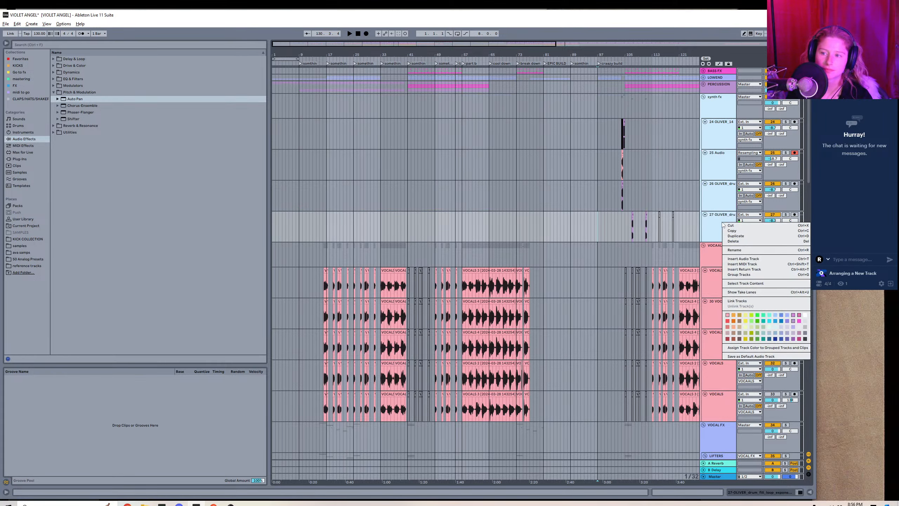
click(736, 250)
text(SA)
key(BackSpace)
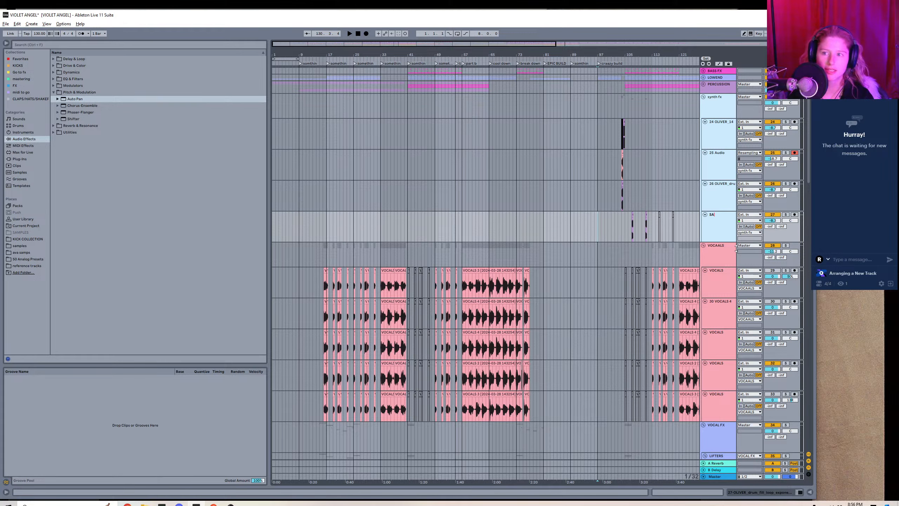
text(YNTH FX)
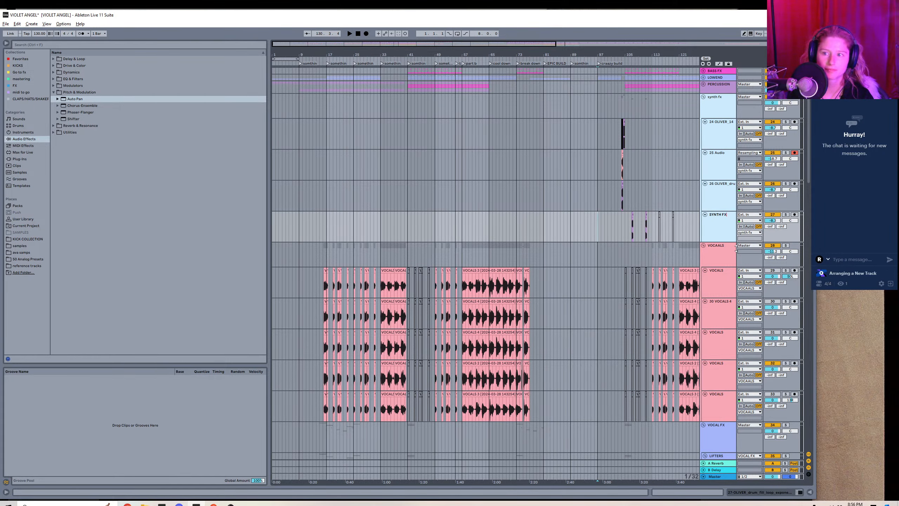
key(Return)
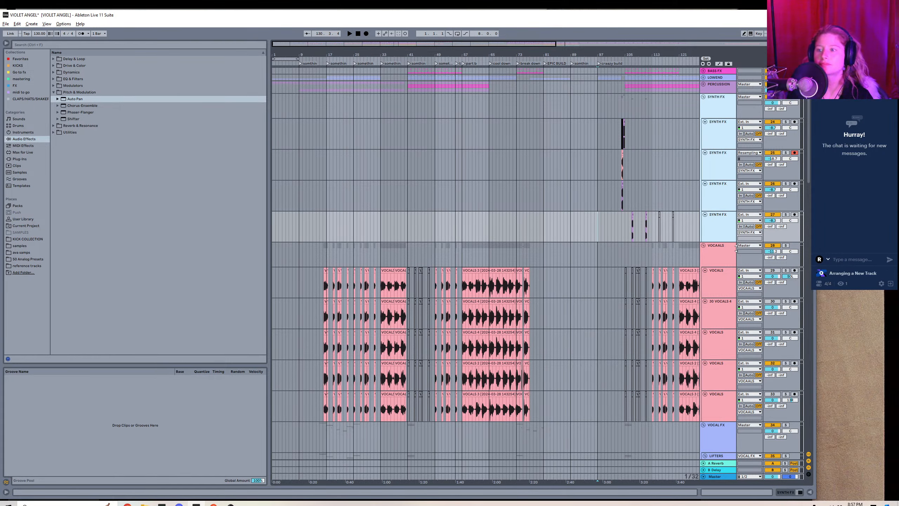
Give the SYNTH FX group and its four tracks the same dark pink track color.
click(552, 146)
click(704, 111)
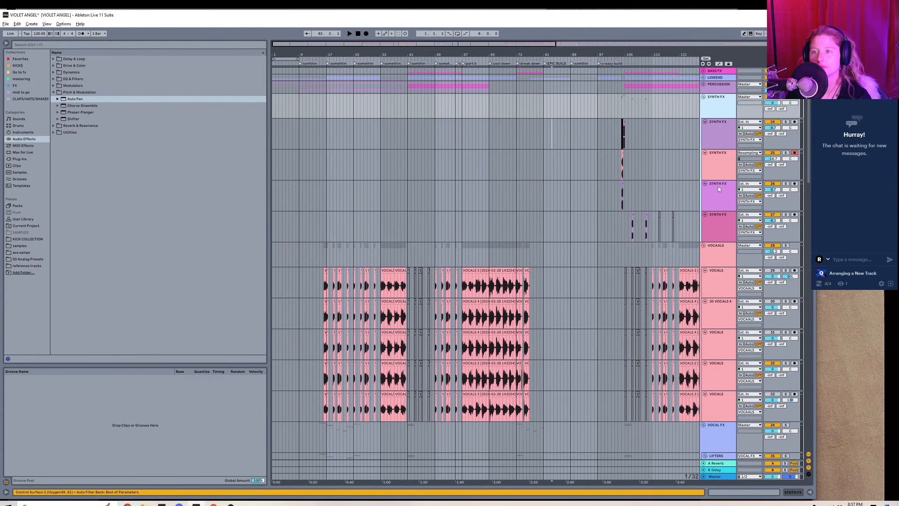
right_click(720, 220)
click(798, 317)
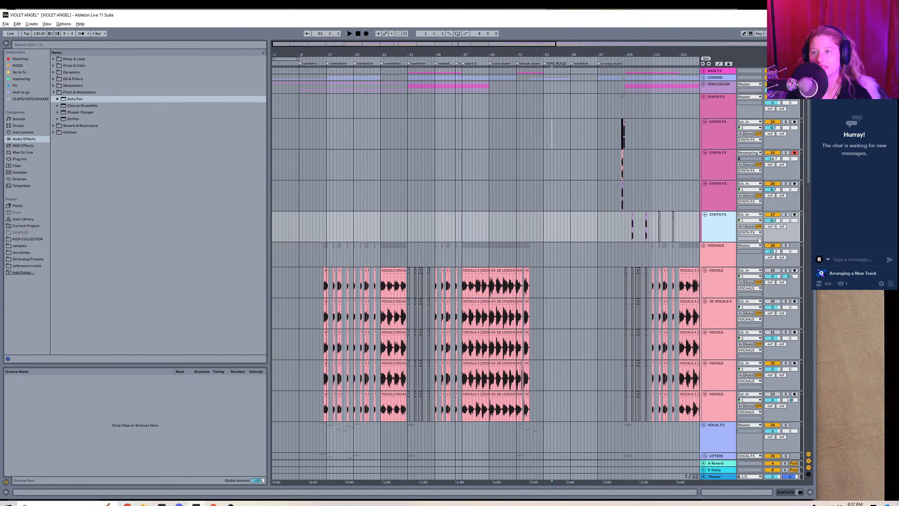
Collapse the SYNTH FX and VOCAALS group tracks.
click(681, 158)
click(704, 98)
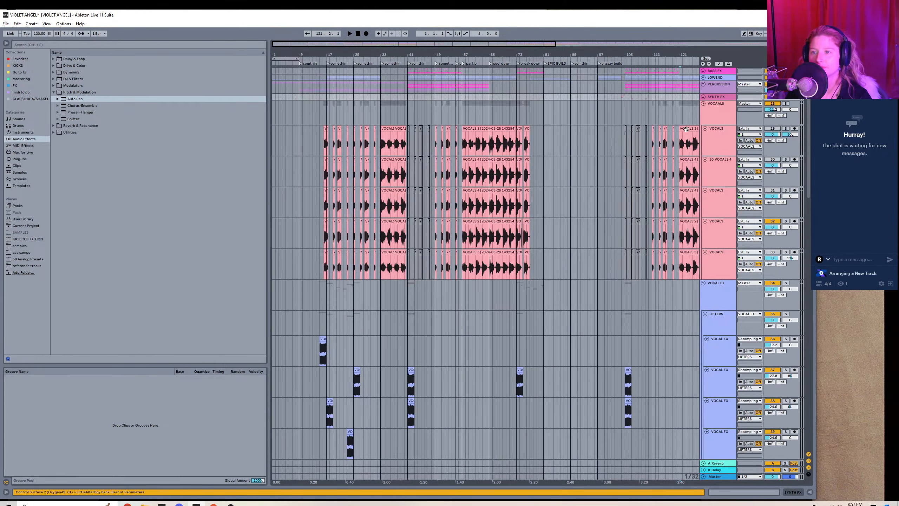
click(704, 103)
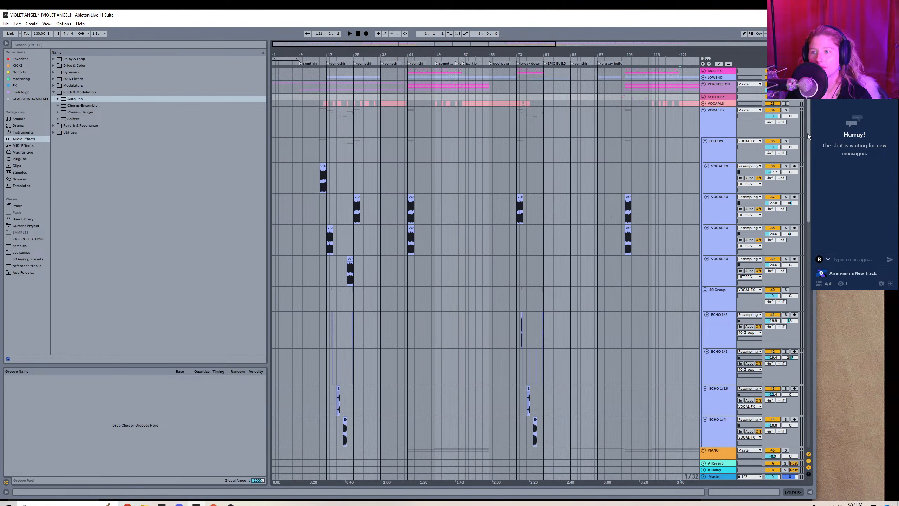
Rename the "40 Group" of echo tracks as "ECHOS" and collapse the VOCAL FX group that contains it.
mouse_move(807, 134)
mouse_down()
mouse_move(804, 204)
mouse_move(810, 149)
mouse_up()
right_click(718, 277)
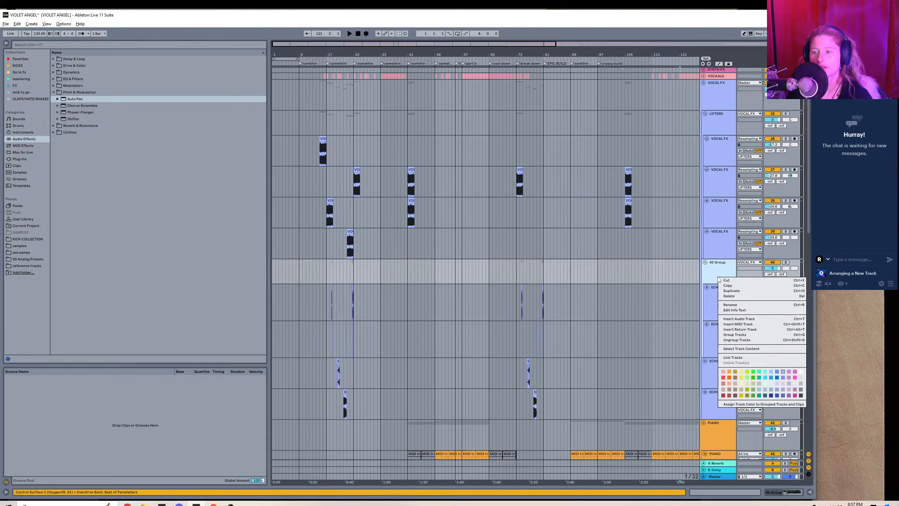
click(731, 305)
text(ECHOIS)
key(Return)
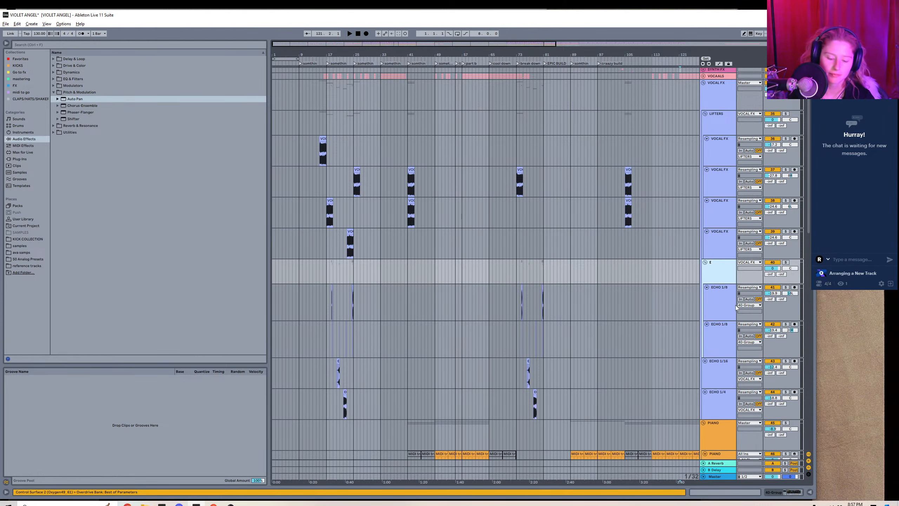
key(BackSpace)
key(BackSpace)
text(S)
key(Return)
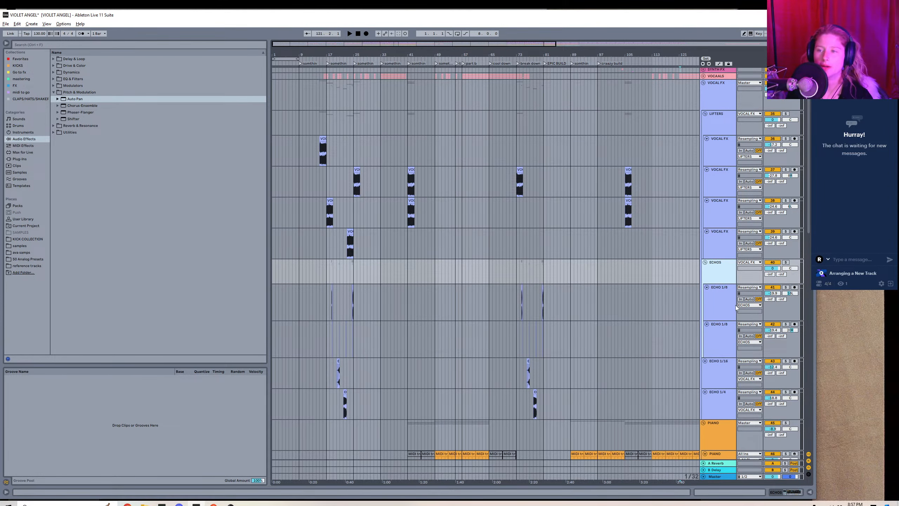
click(704, 83)
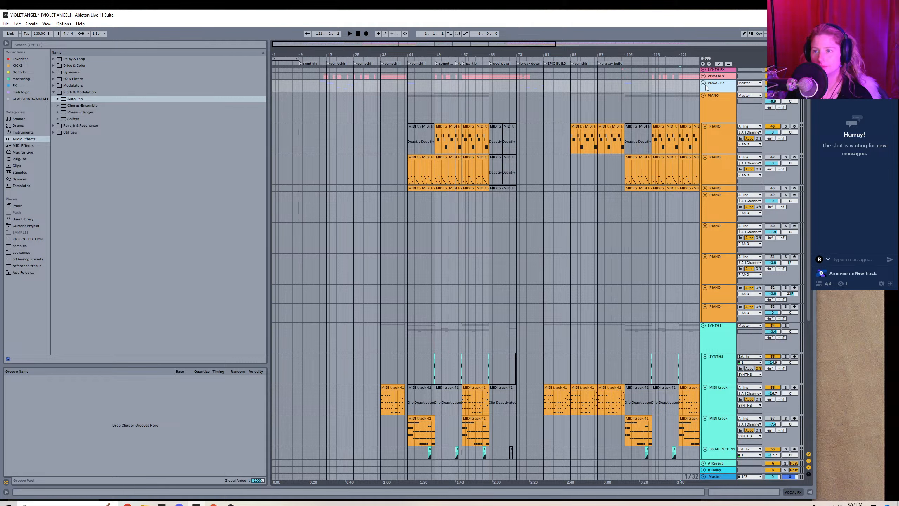
Show the whole arrangement length and delete the five empty PIANO tracks at the end of the PIANO group.
double_click(339, 46)
click(717, 204)
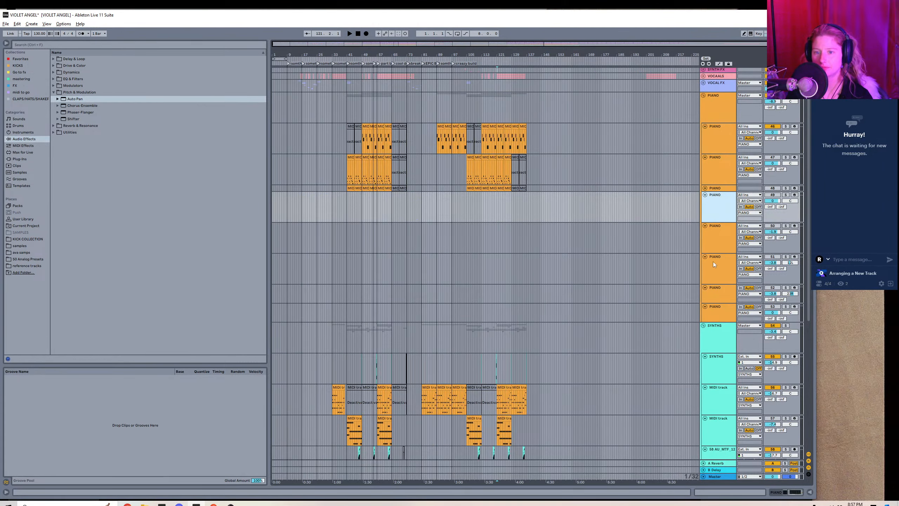
shift+click(714, 306)
right_click(715, 306)
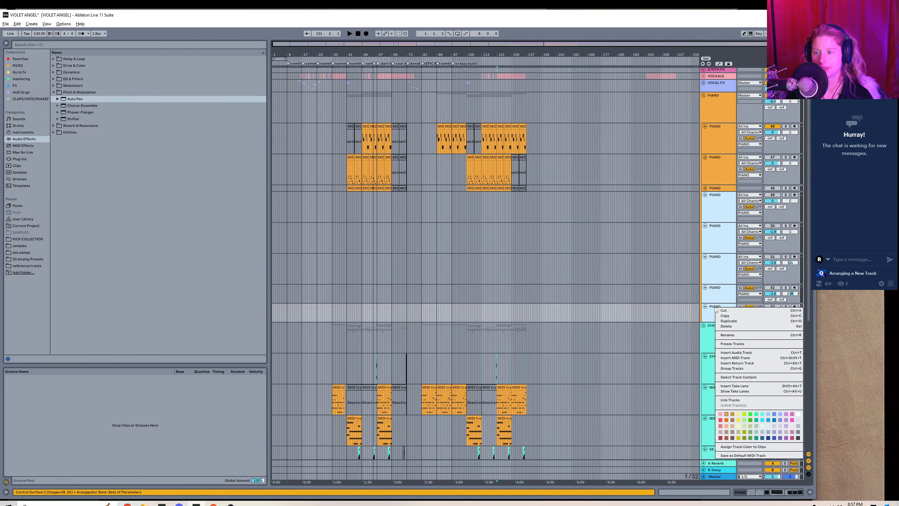
click(729, 327)
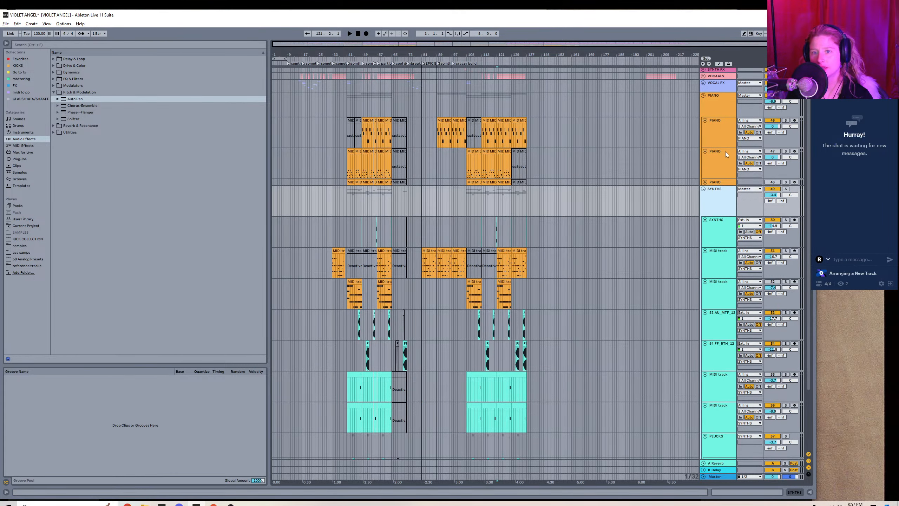
Unfold the third PIANO track to check its contents and take lanes, and fold it again.
click(704, 182)
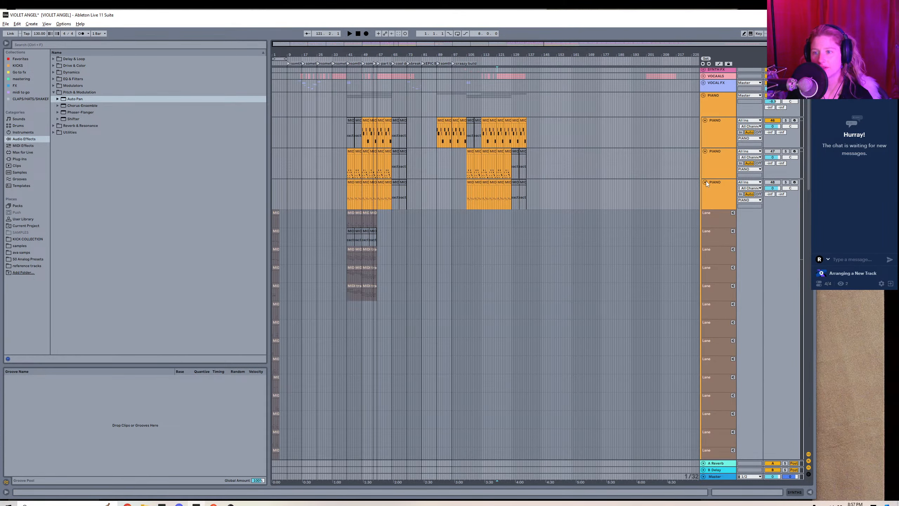
click(705, 182)
click(673, 205)
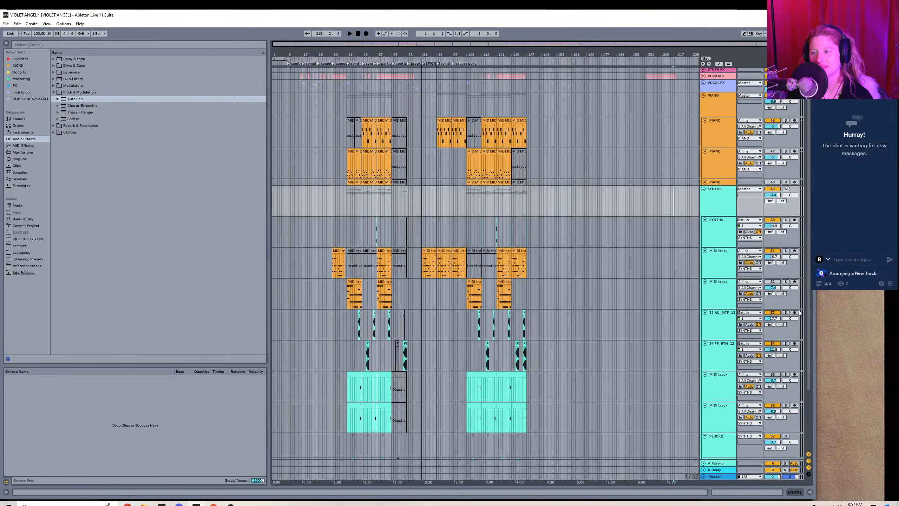
Assign the turquoise track color to the clips of the SYNTHS group's upper tracks, including the two orange MIDI tracks.
scroll(699, 161, down, 3)
click(699, 161)
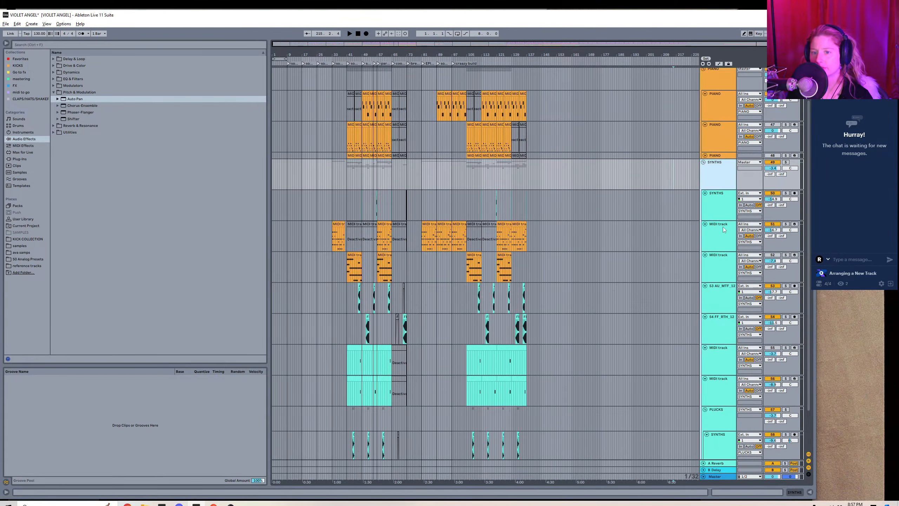
click(718, 299)
right_click(719, 298)
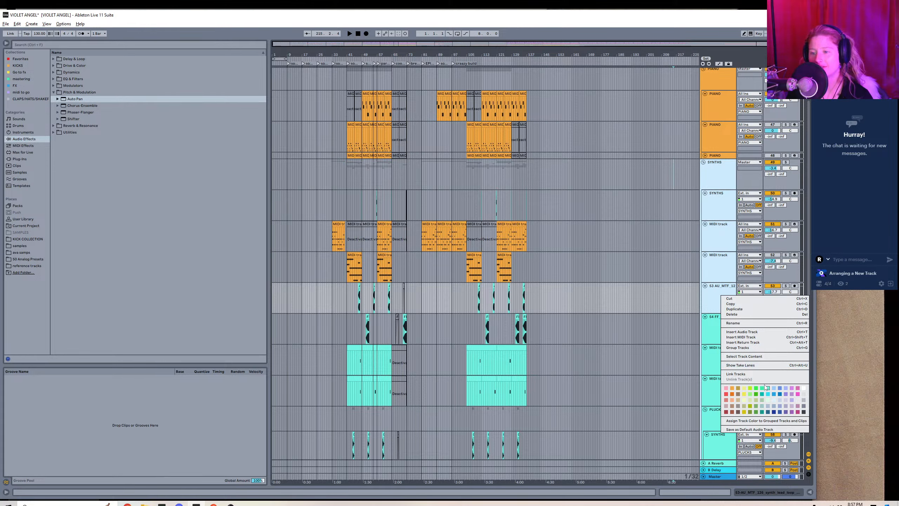
right_click(724, 302)
right_click(725, 302)
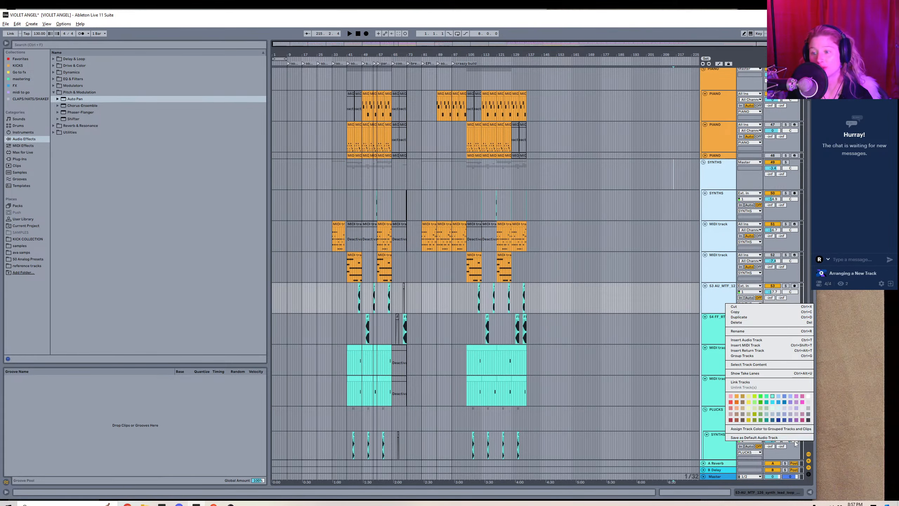
click(752, 429)
click(593, 267)
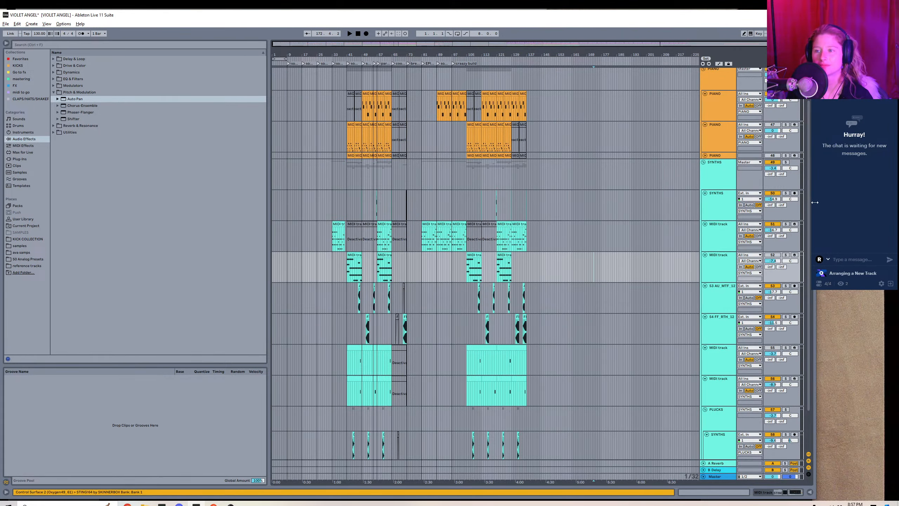
Collapse the SYNTHS group and move the SYNTH FX group directly below it.
scroll(810, 317, down, 2)
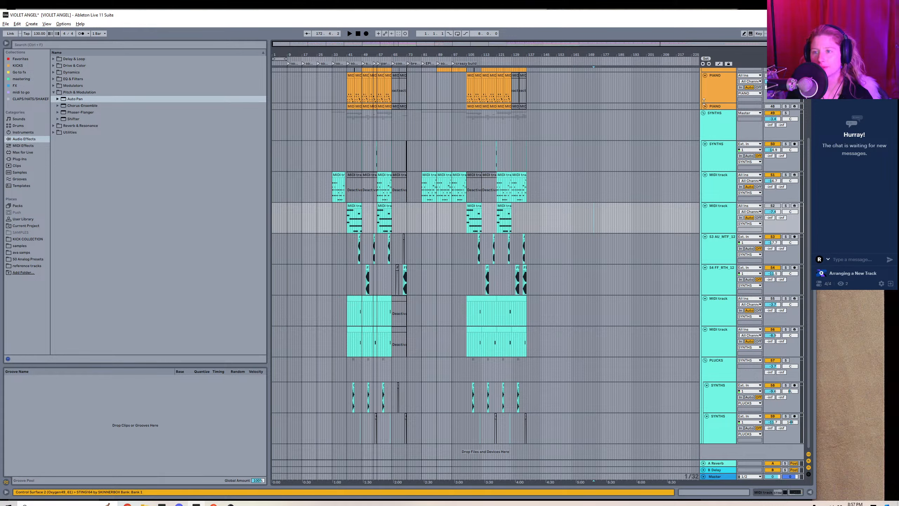
click(703, 113)
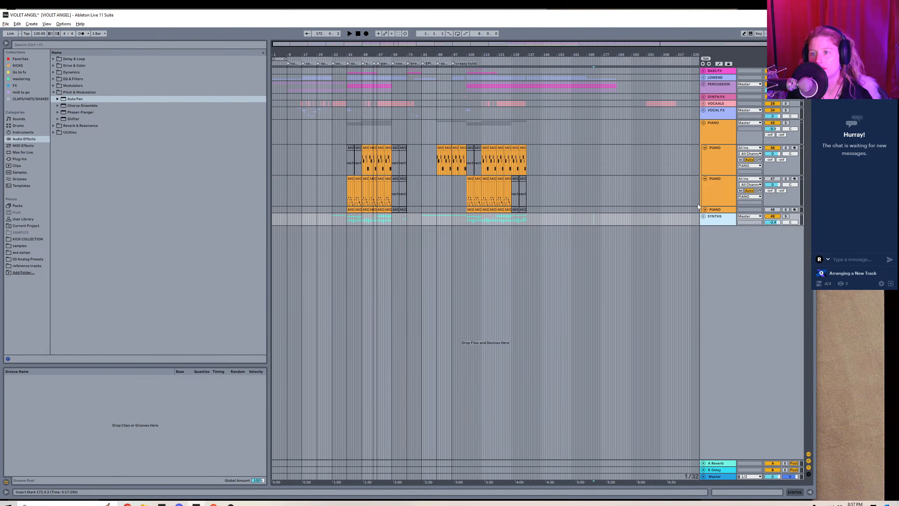
click(715, 97)
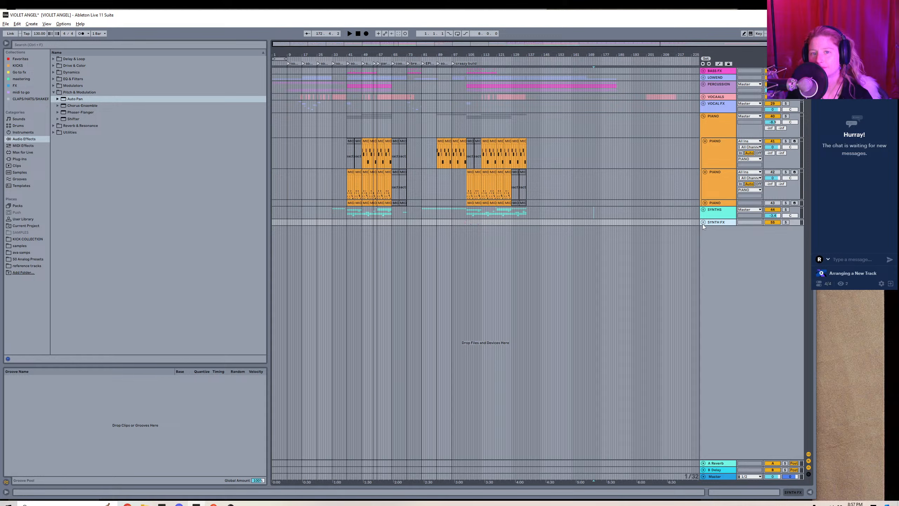
Expand the SYNTHS group, solo its first MIDI track and play it from around bar 100 to identify the sound.
click(703, 210)
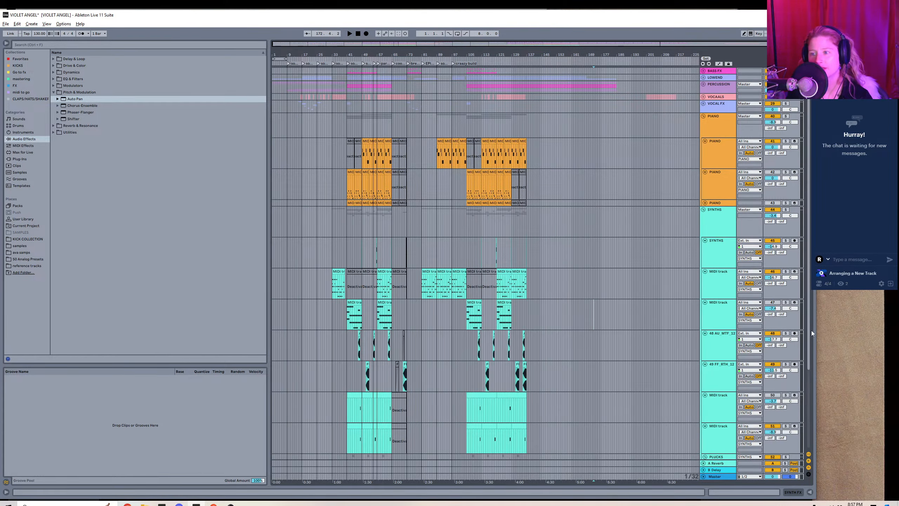
drag(809, 334, 810, 425)
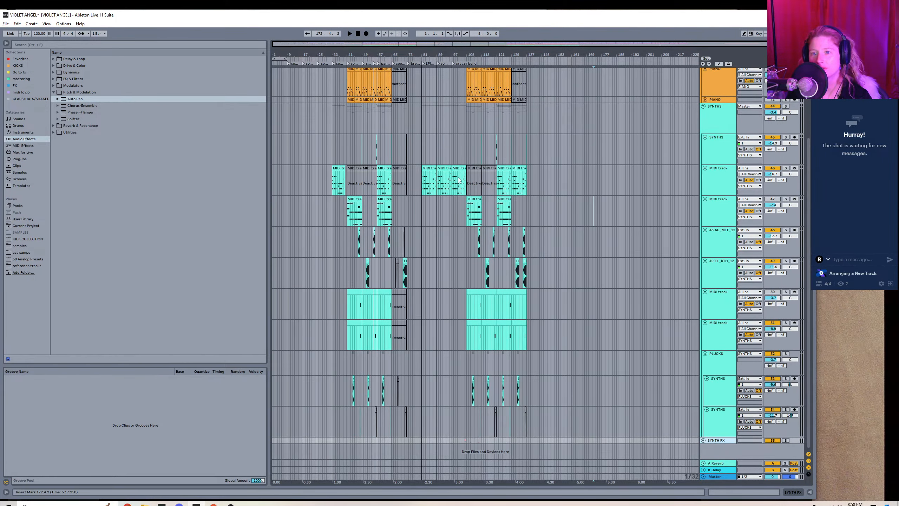
click(756, 184)
click(785, 168)
key(space)
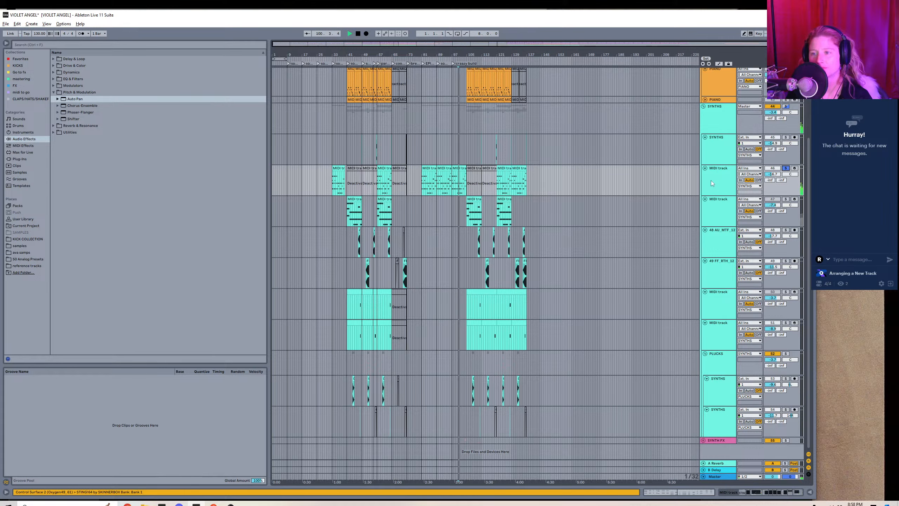
Rename the soloed MIDI track in the SYNTHS group as "BELLS".
right_click(726, 181)
click(737, 207)
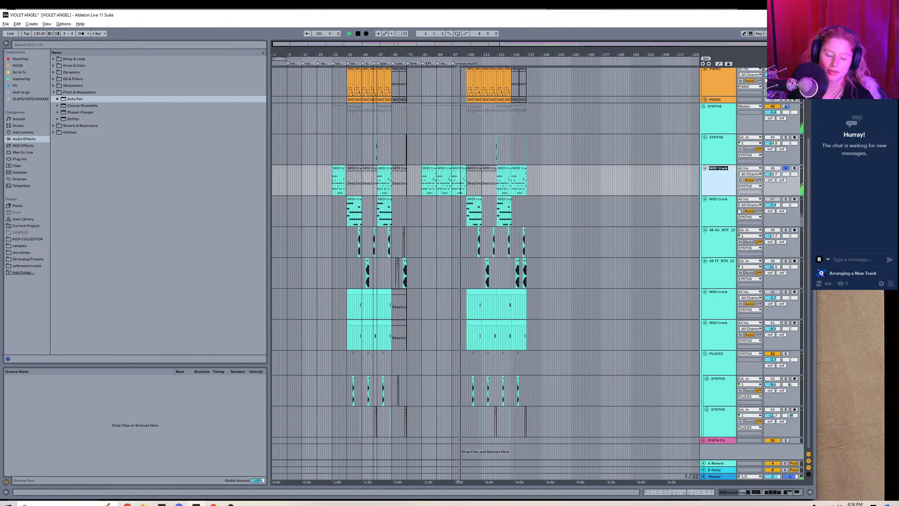
text(BELL)
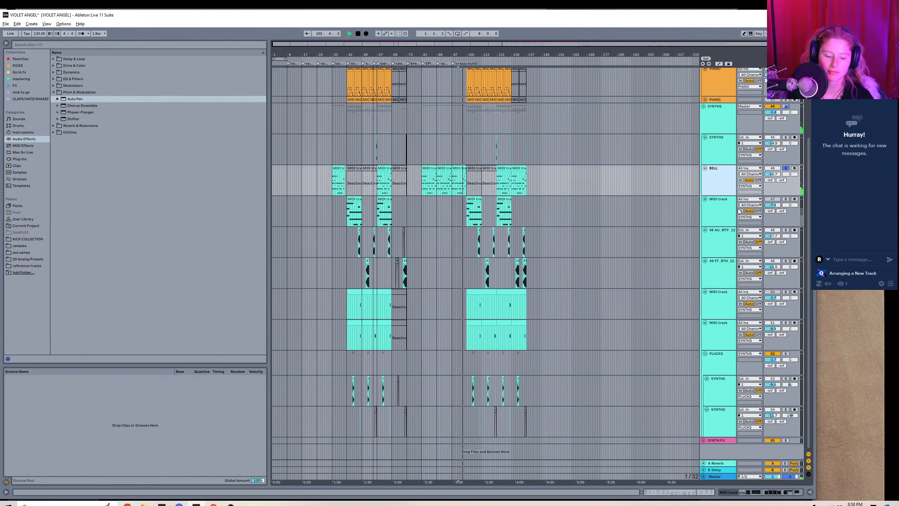
text(S)
key(Return)
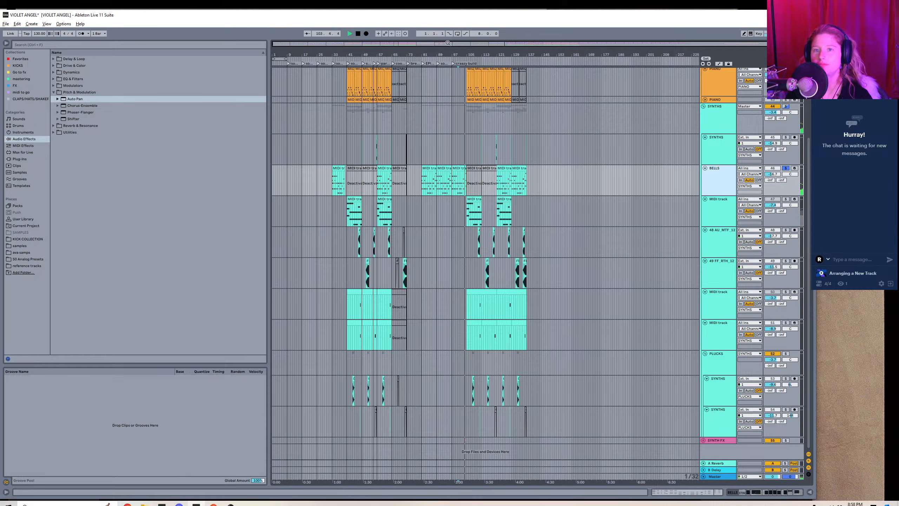
Stop playback, insert a new MIDI track directly below BELLS and name it "SYNTHY".
drag(448, 43, 500, 106)
key(space)
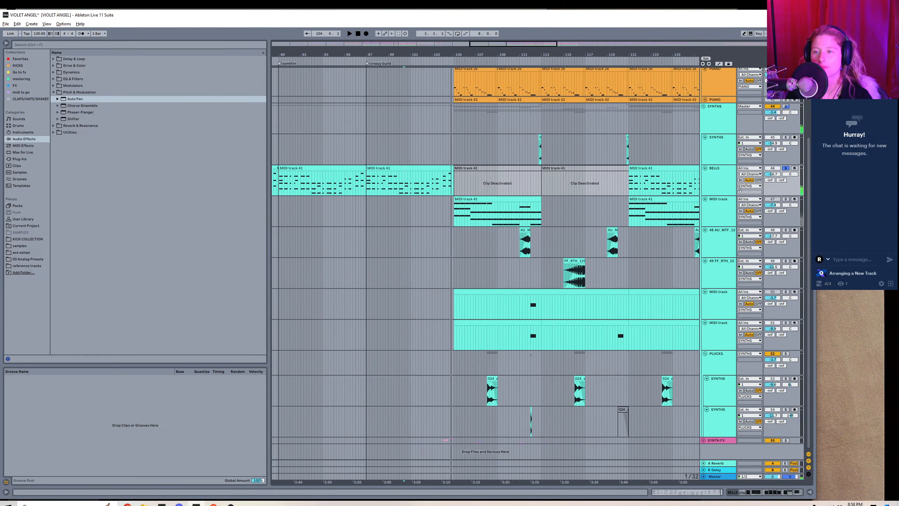
click(714, 187)
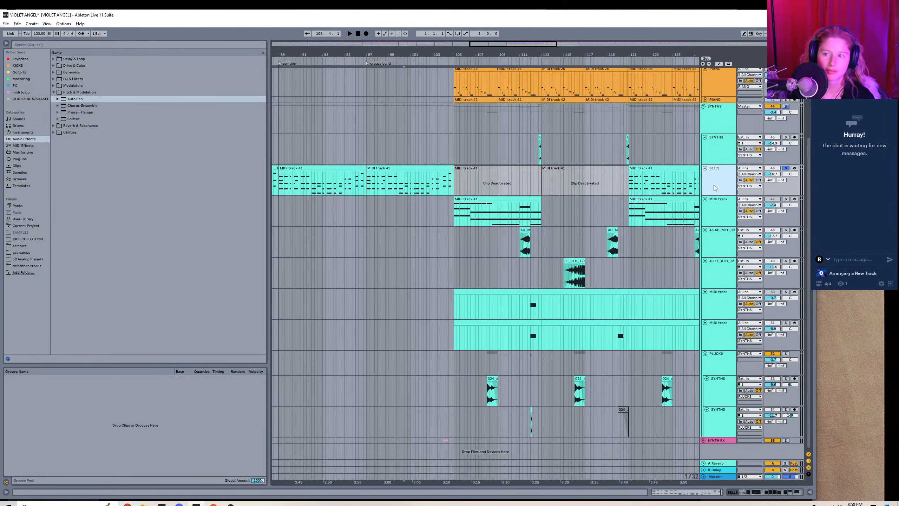
key(ctrl+shift+t)
right_click(714, 203)
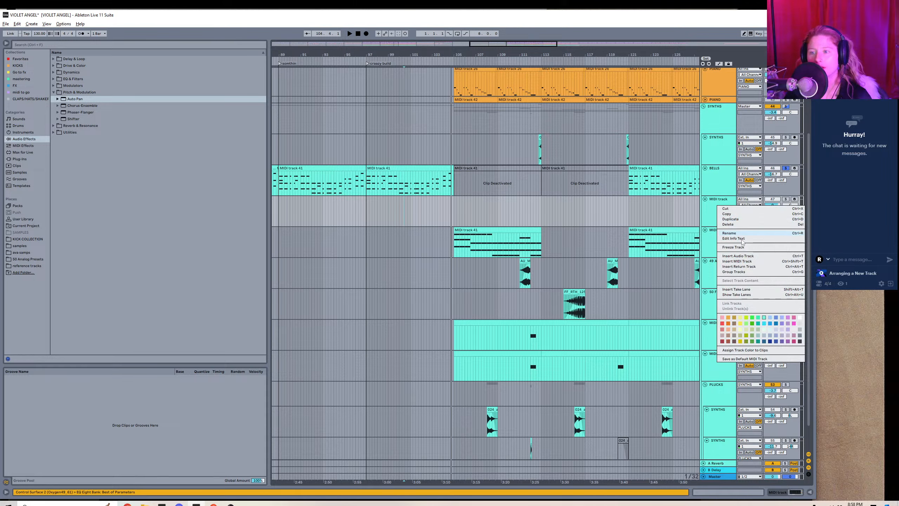
click(739, 234)
text(DSY)
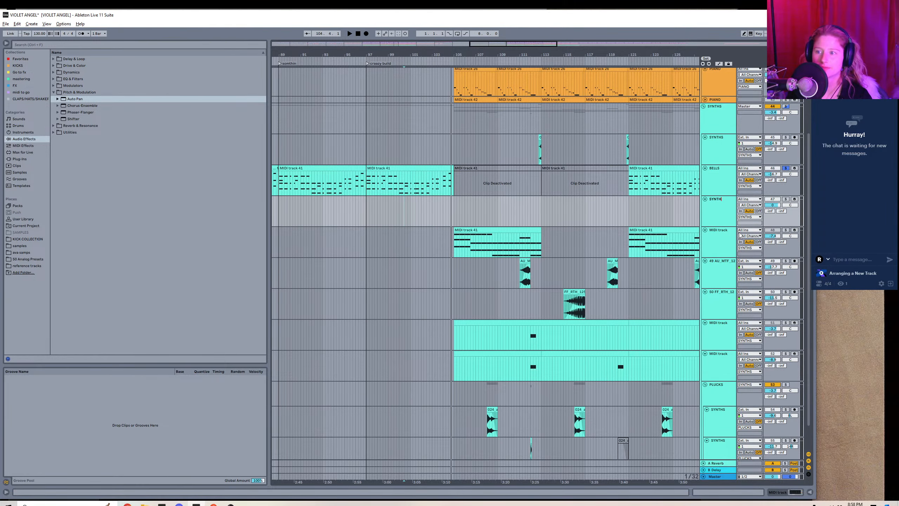
key(Return)
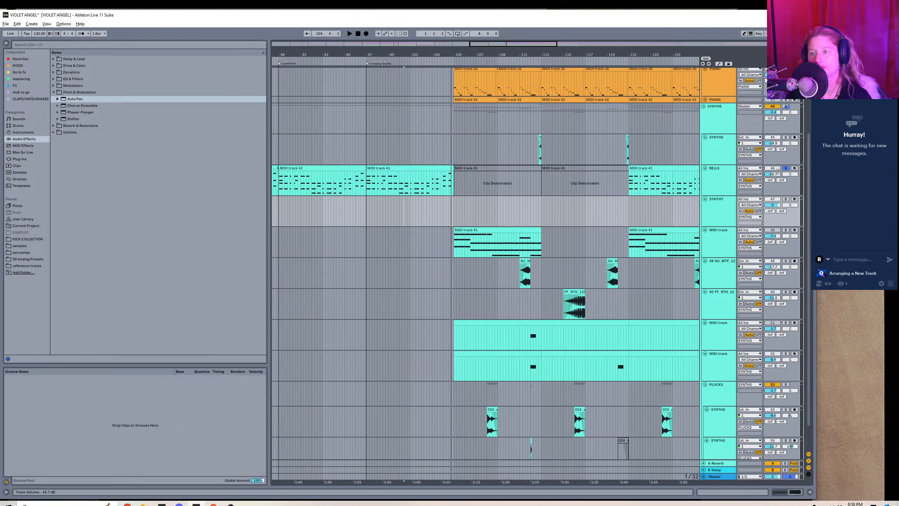
Unsolo BELLS, solo the MIDI track below SYNTHY and play its clip from bar 105 to identify the sound.
click(786, 168)
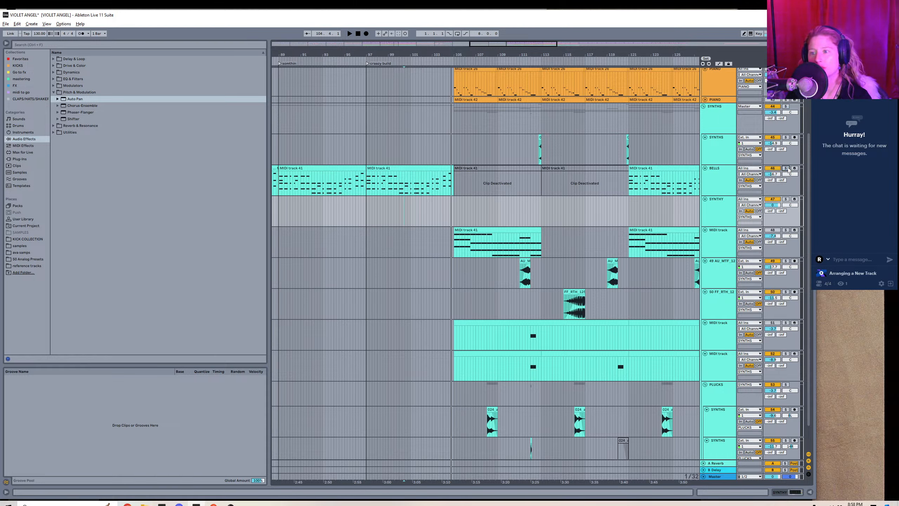
click(785, 230)
click(468, 228)
key(space)
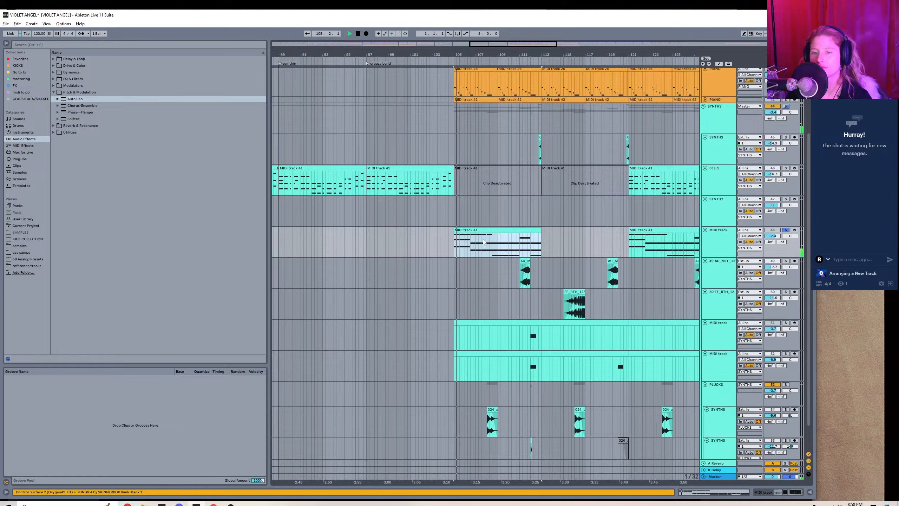
Rename the soloed MIDI track below SYNTHY as "RAVE STABS".
right_click(715, 248)
click(728, 275)
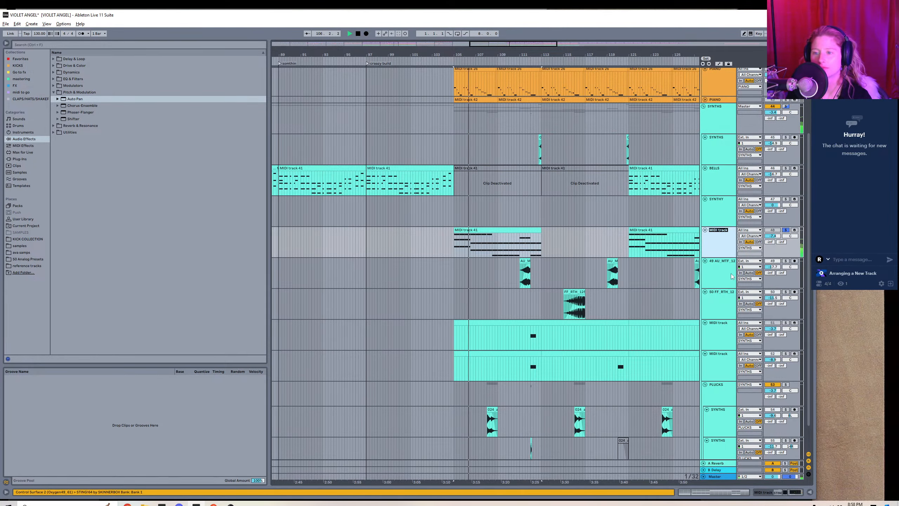
text(RAVE STAABSD)
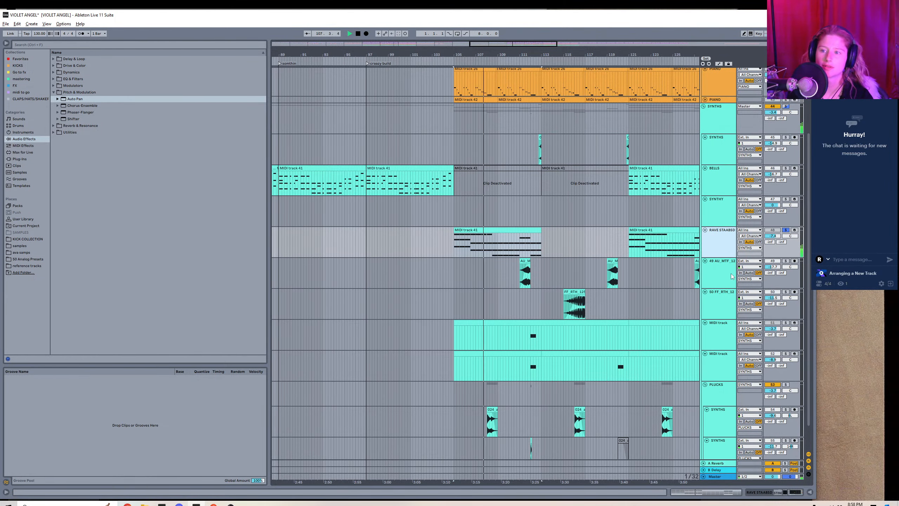
key(Return)
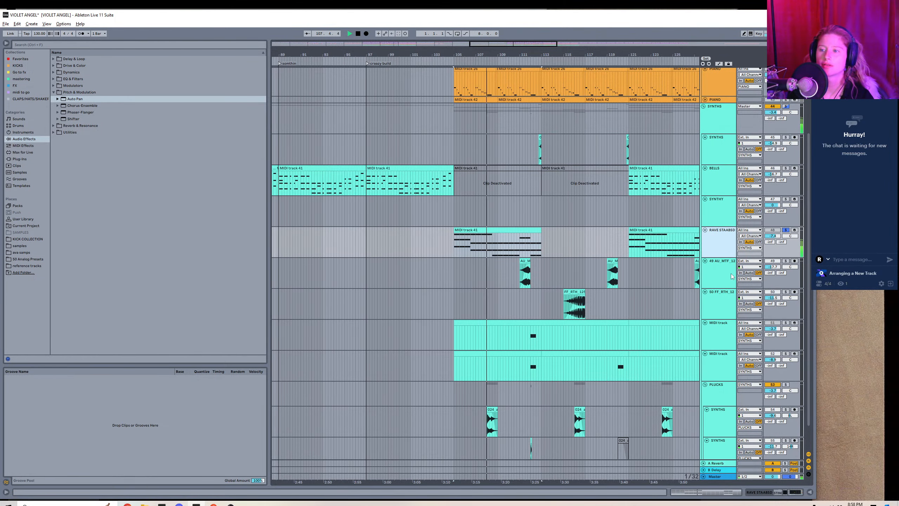
right_click(724, 250)
click(752, 278)
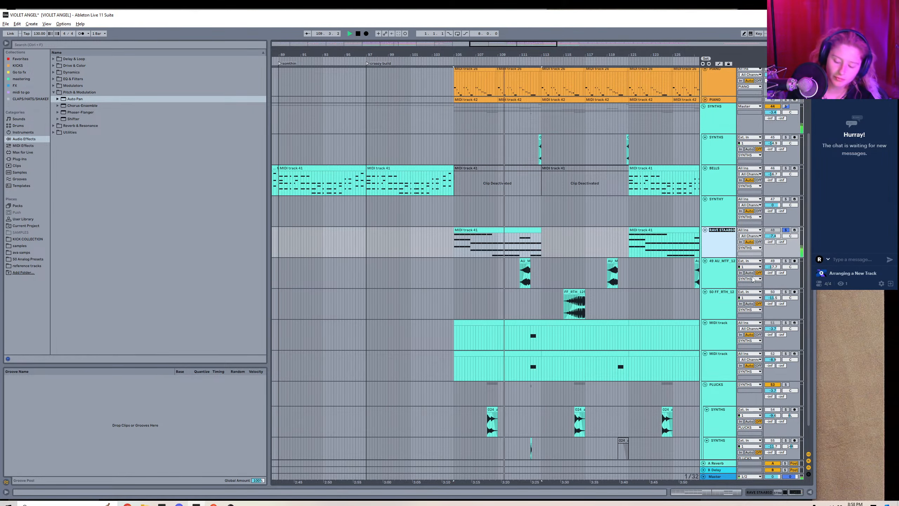
key(BackSpace)
key(BackSpace)
key(BackSpace)
key(BackSpace)
text(BS)
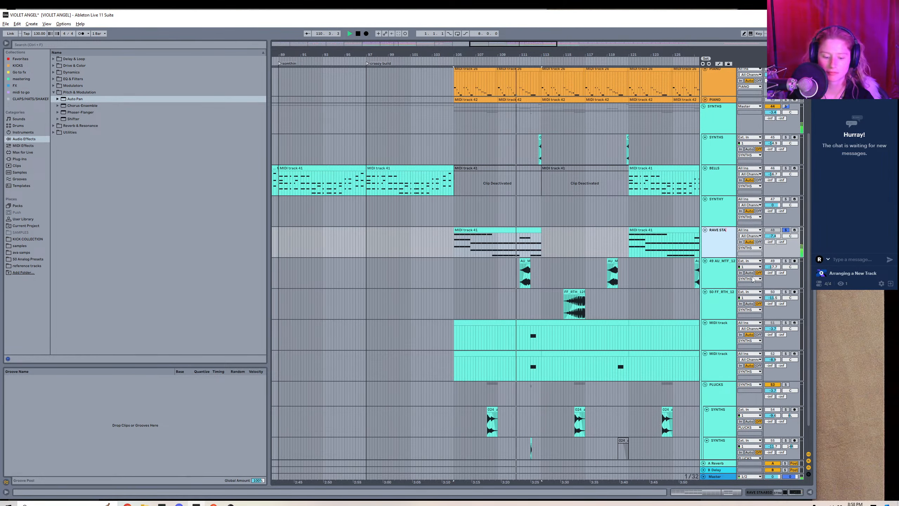
key(Return)
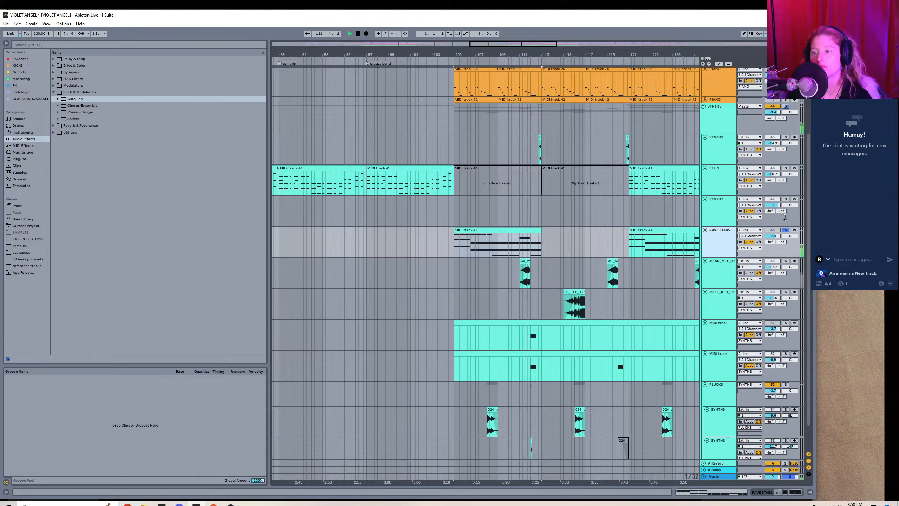
Turn off solo on the RAVE STABS track and stop playback.
click(785, 229)
click(423, 244)
key(space)
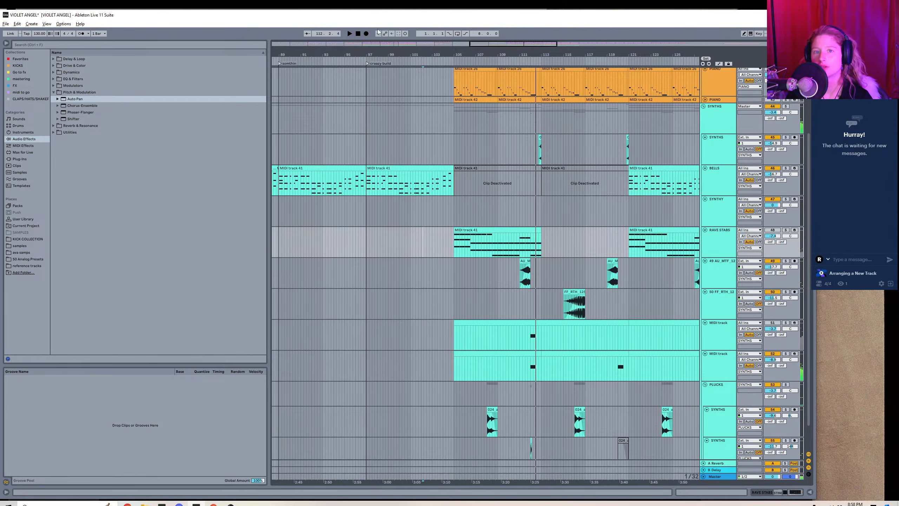
Copy the three BELLS clips between bars 81 and 105 onto the SYNTHY track at the same position.
drag(512, 43, 480, 42)
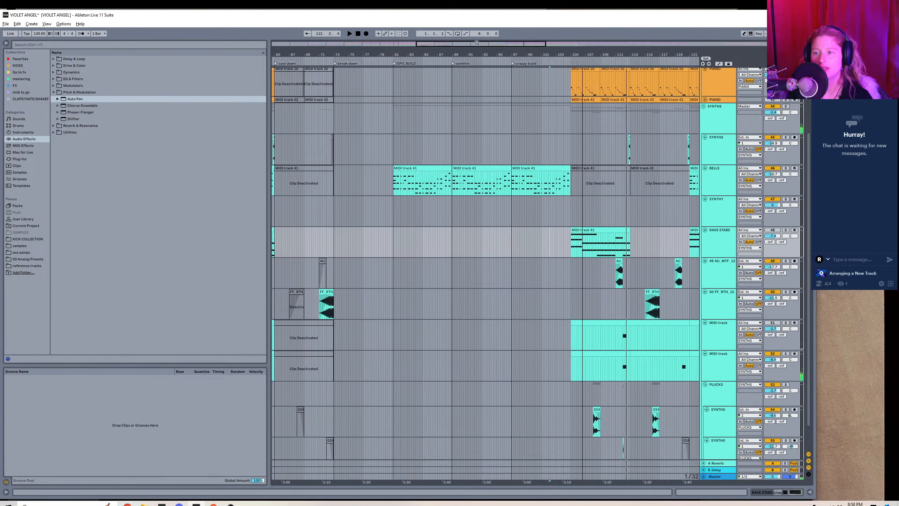
click(412, 168)
shift+click(536, 169)
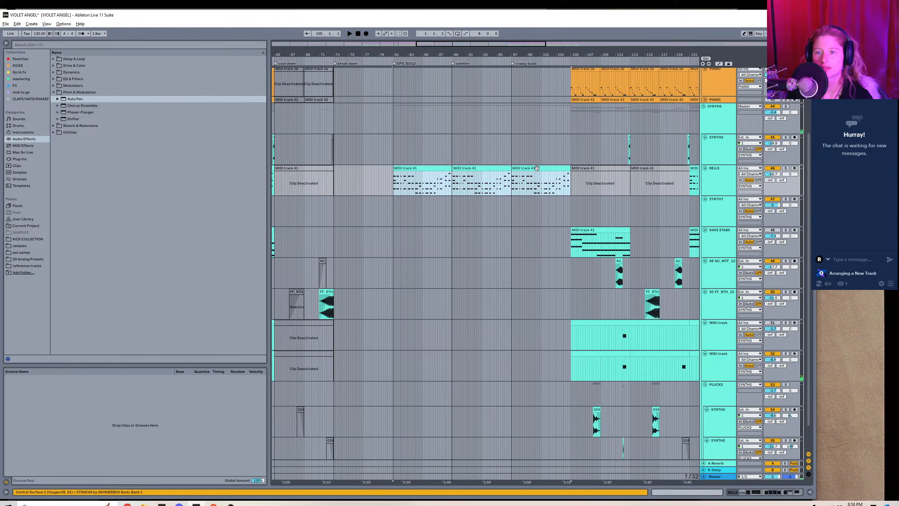
key(Down)
key(ctrl+v)
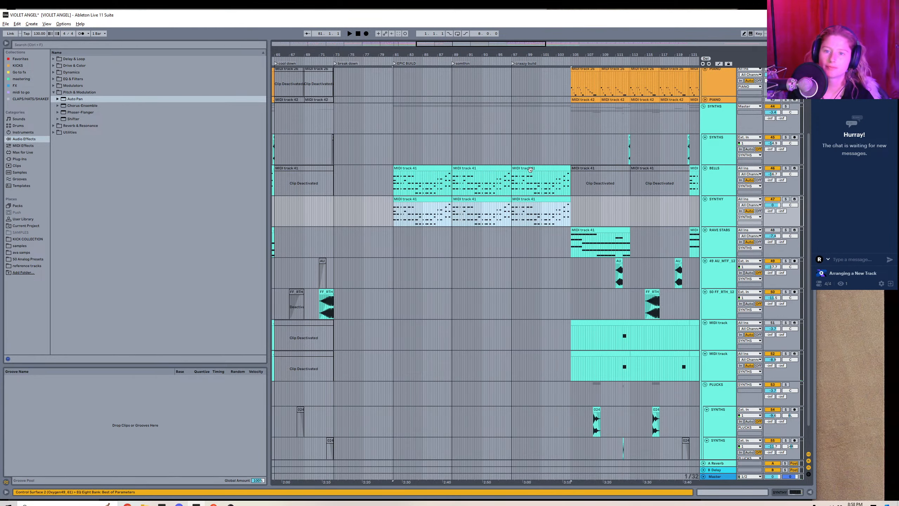
Transpose all notes in the three SYNTHY clips down one octave and show the track's device chain.
double_click(436, 200)
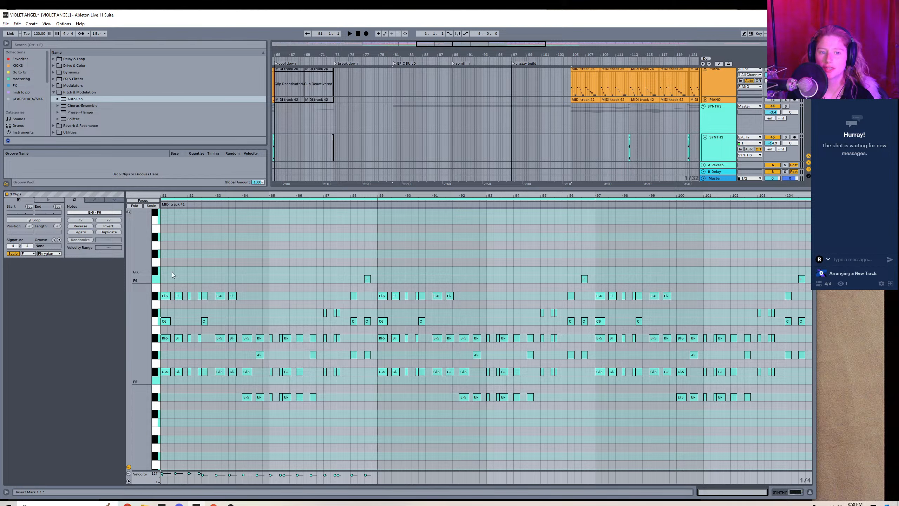
drag(163, 270, 877, 495)
key(shift+Down)
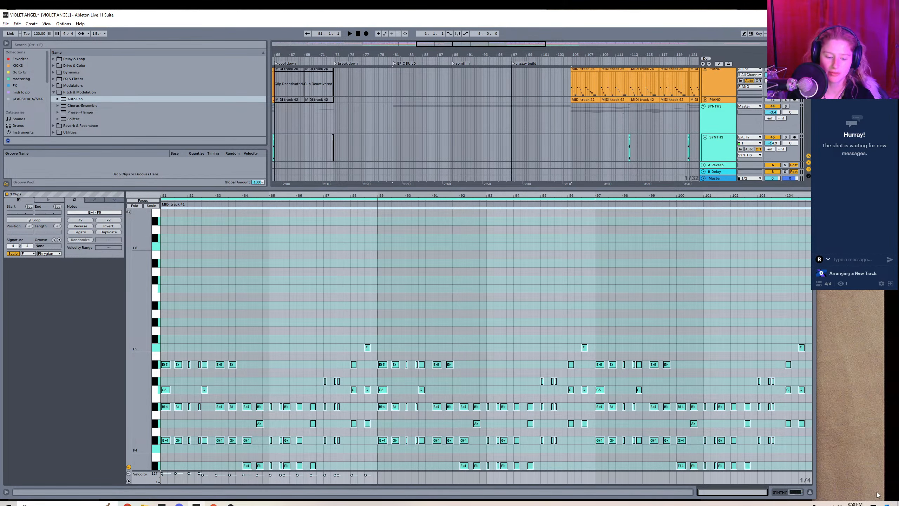
key(shift+Tab)
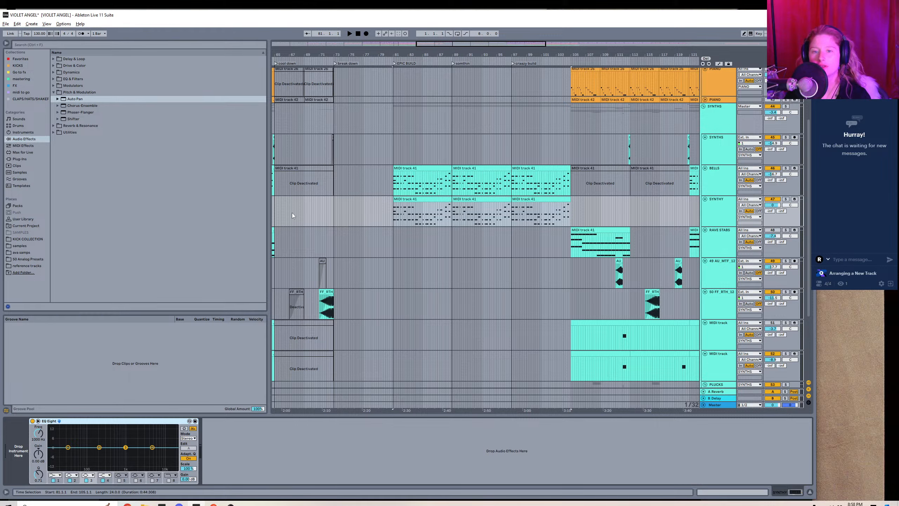
click(375, 211)
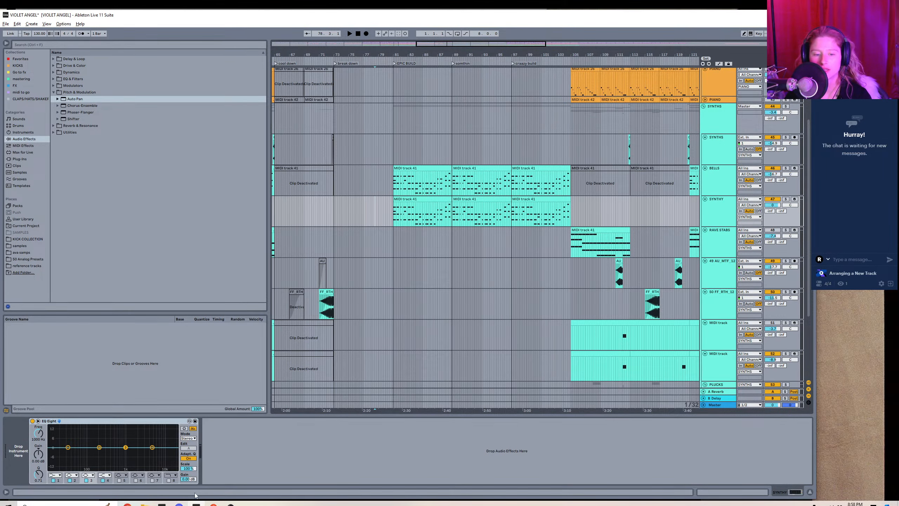
Move the "somthin" locator onto the start of bar 89, aligned with the second BELLS clip.
drag(457, 44, 469, 126)
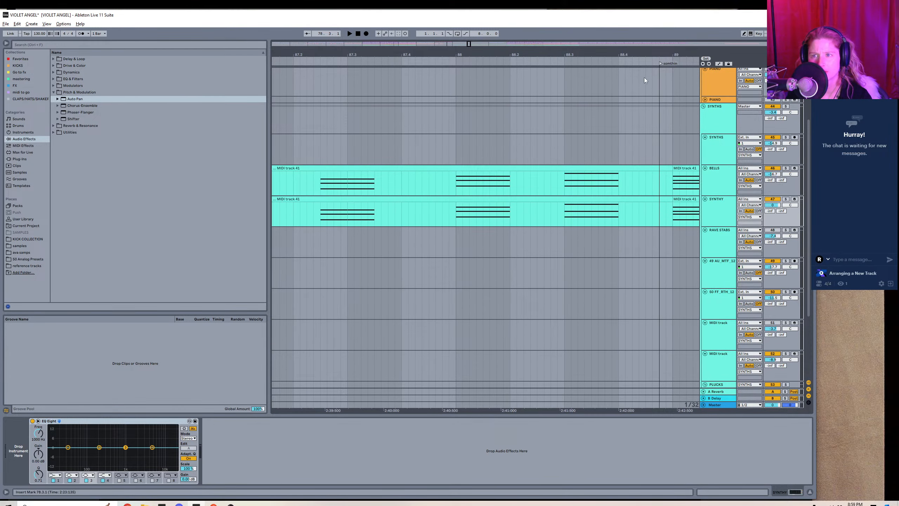
drag(660, 63, 672, 62)
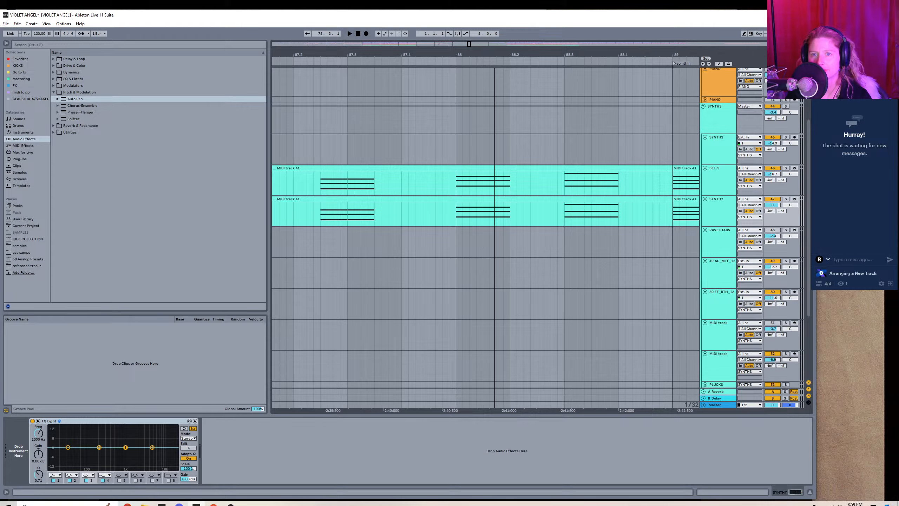
drag(468, 43, 480, 17)
Find and open the Splice desktop app.
click(62, 505)
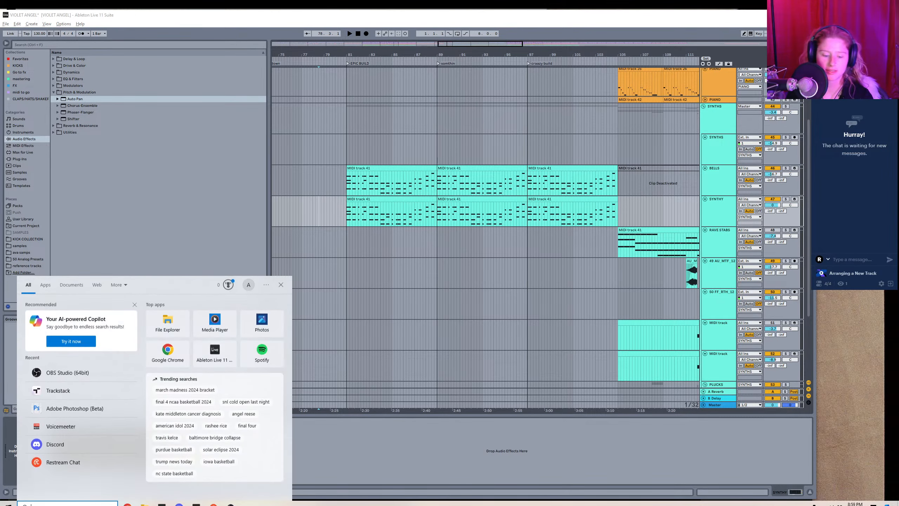
text(splice)
key(Return)
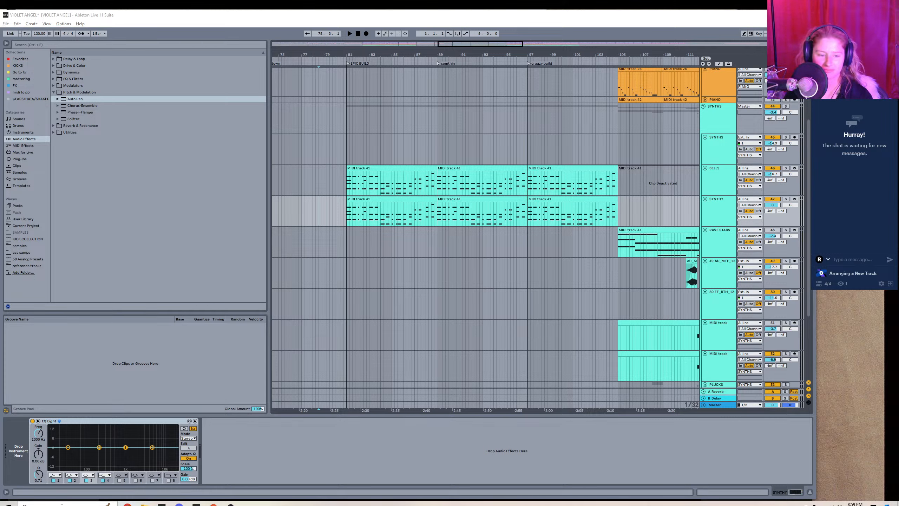
click(62, 503)
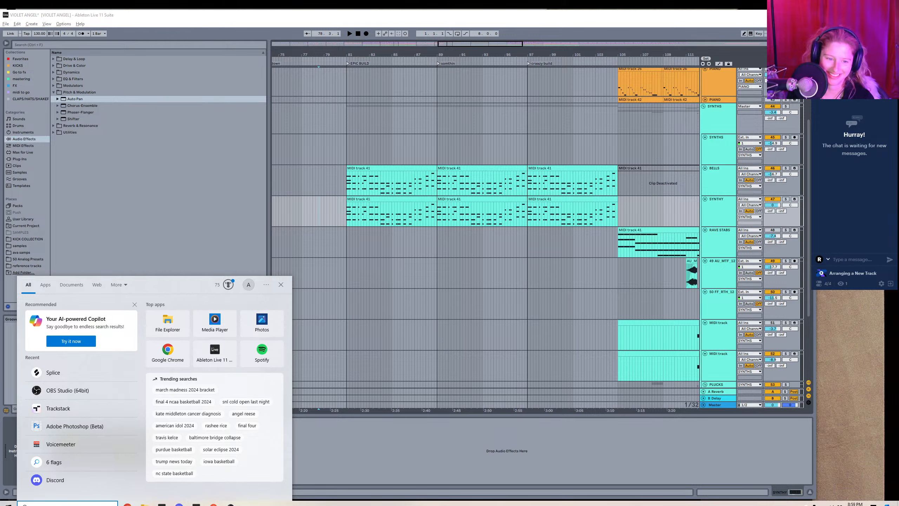
click(100, 371)
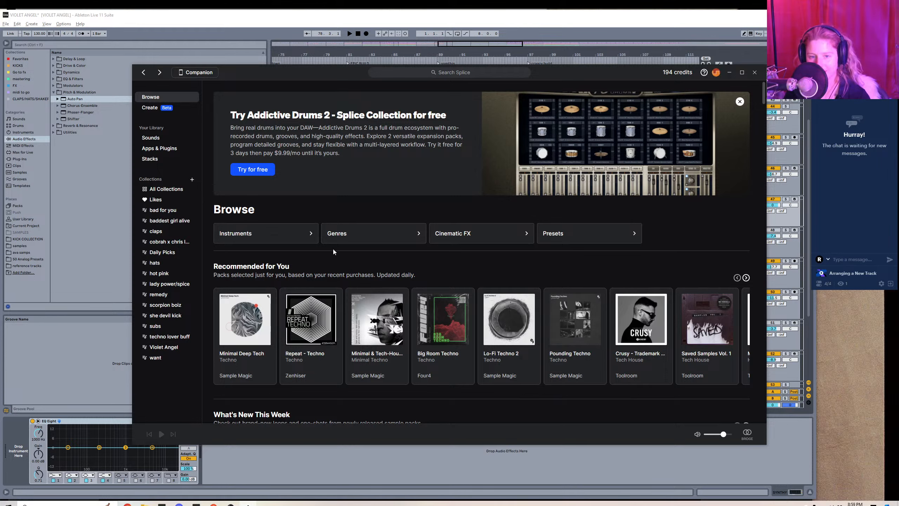
Browse Splice's House genre samples, filtered to synth instruments and One-Shots.
click(351, 240)
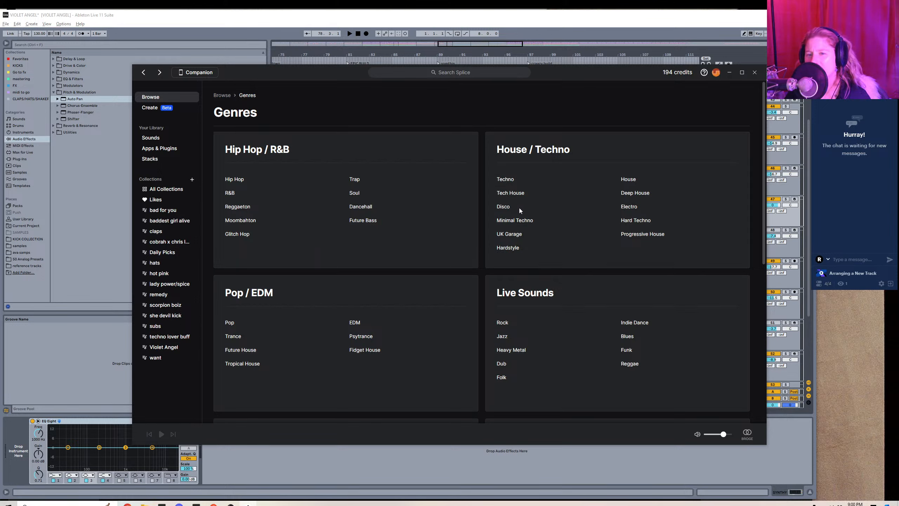
click(627, 180)
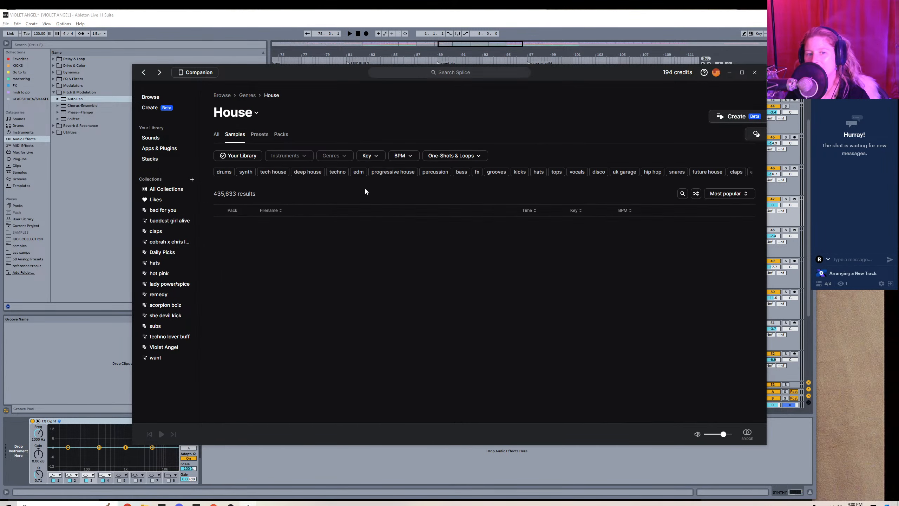
click(299, 157)
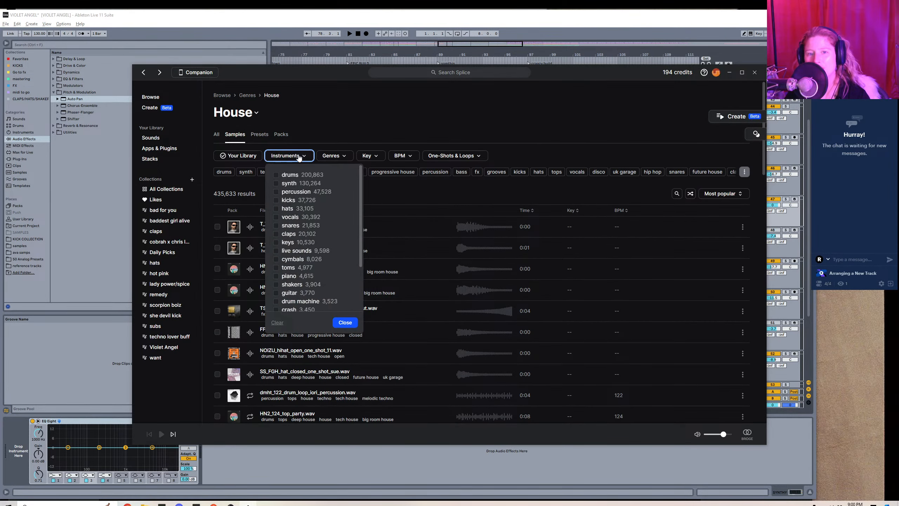
click(282, 185)
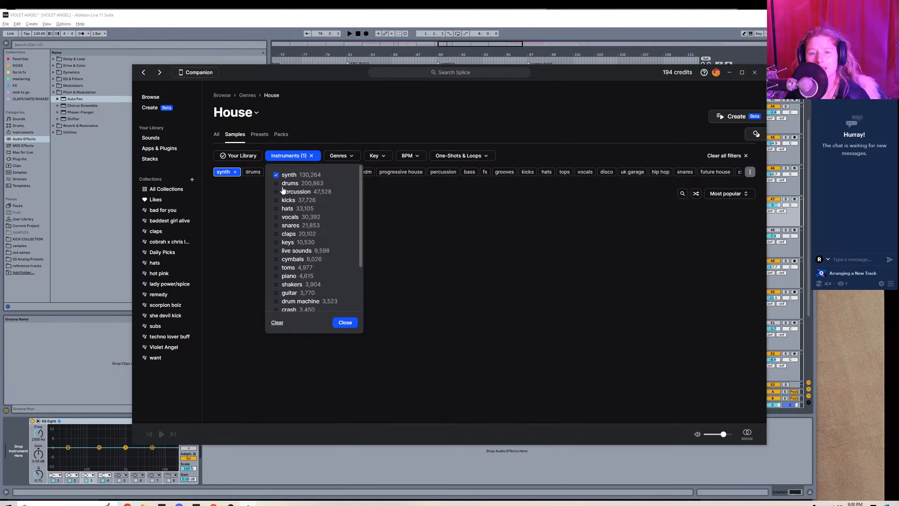
click(352, 325)
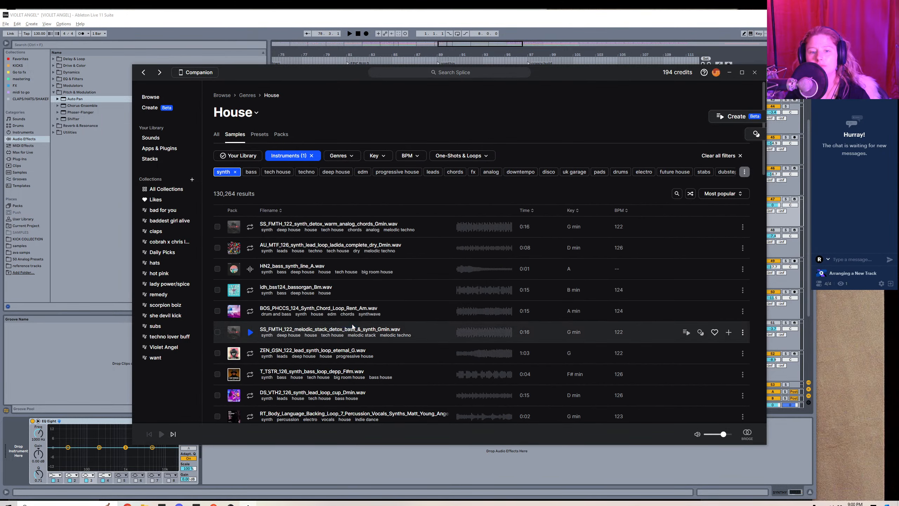
click(472, 156)
click(442, 189)
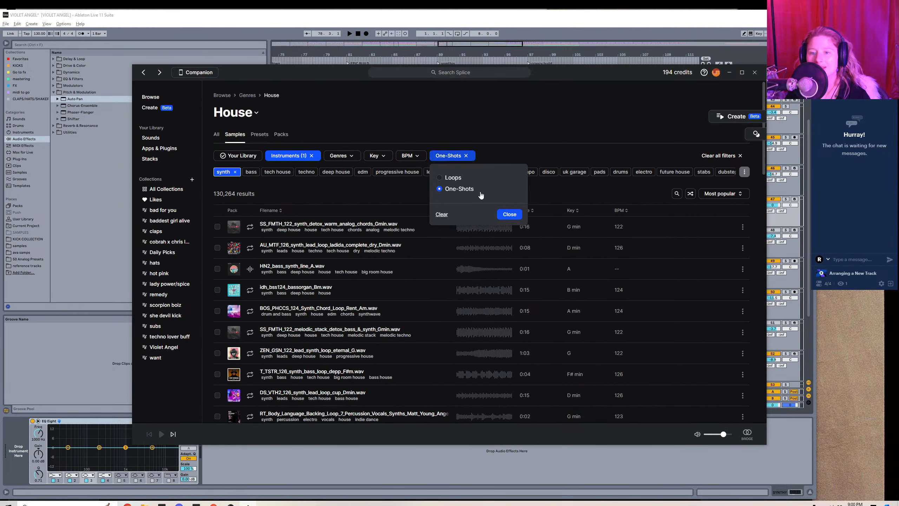
click(509, 214)
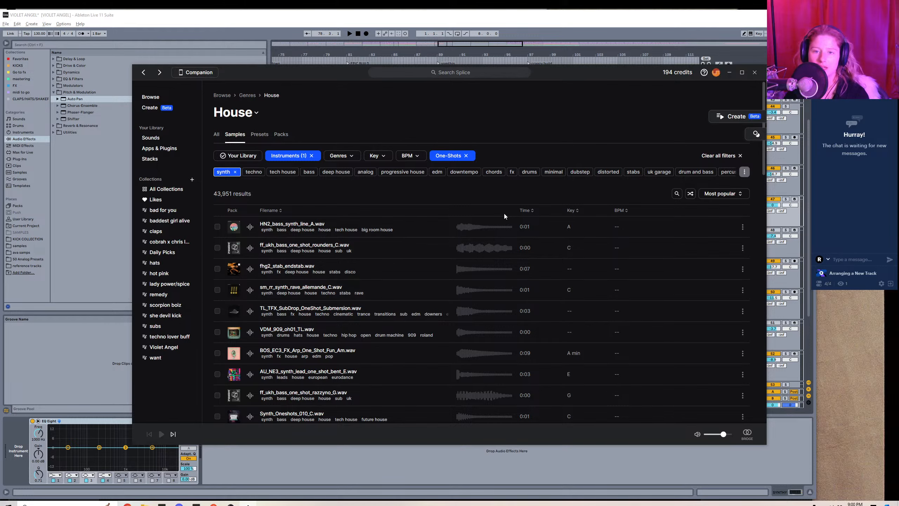
Switch back to Ableton Live and open the notes of the BELLS clip at EPIC BUILD.
key(alt+Tab)
double_click(375, 169)
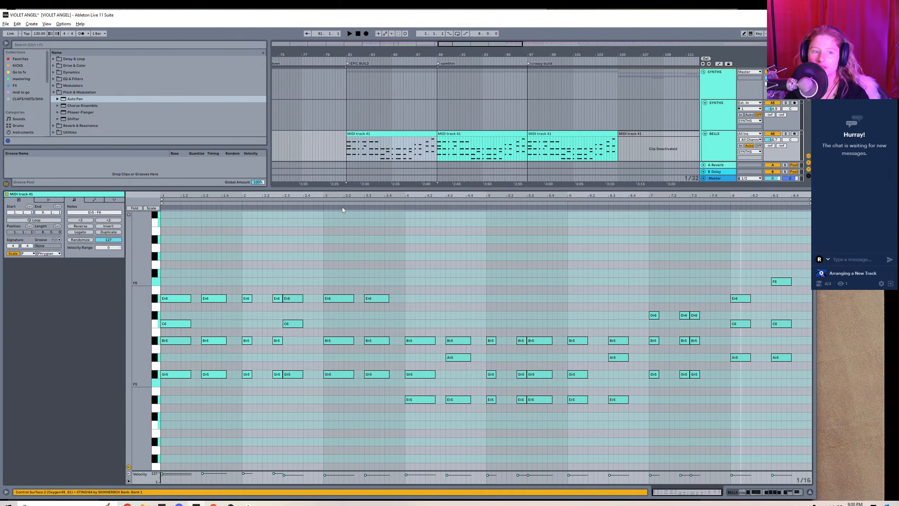
Switch to Splice and filter the House synth one-shots to the key of F minor.
key(shift+Tab)
key(alt+Tab)
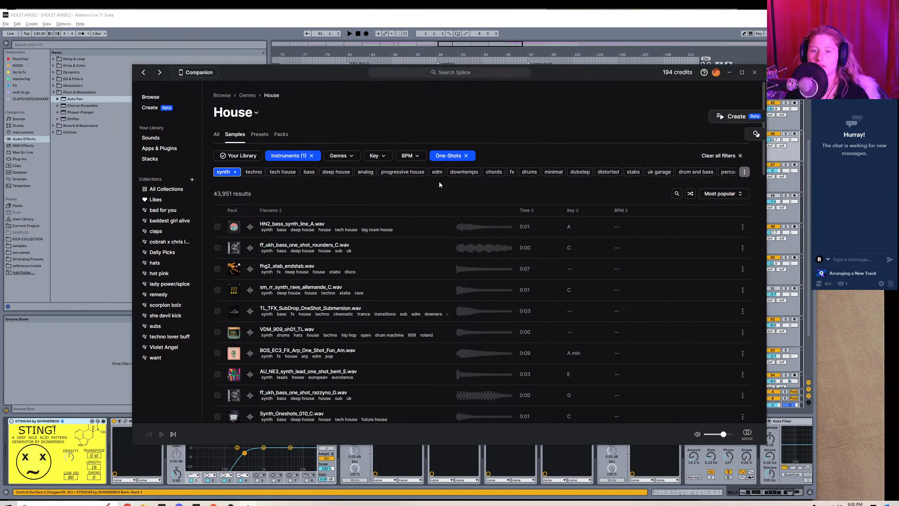
click(376, 157)
click(412, 204)
click(435, 220)
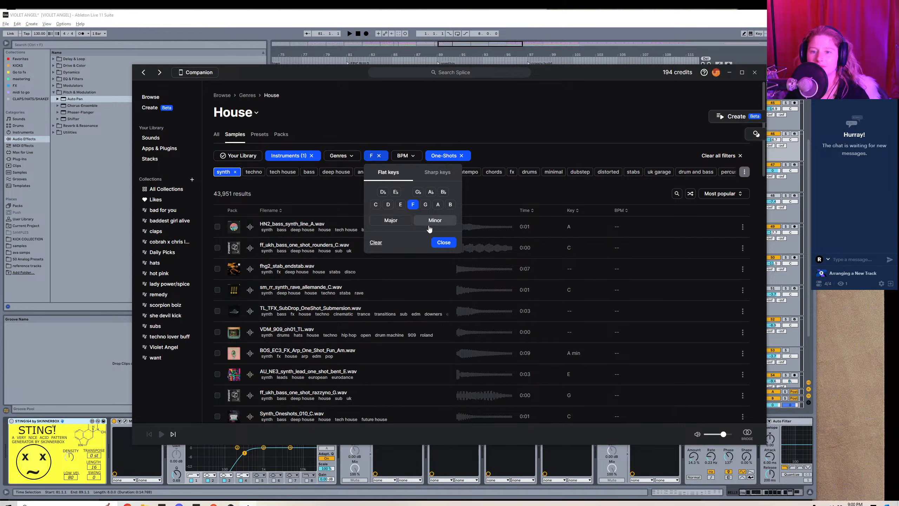
click(444, 242)
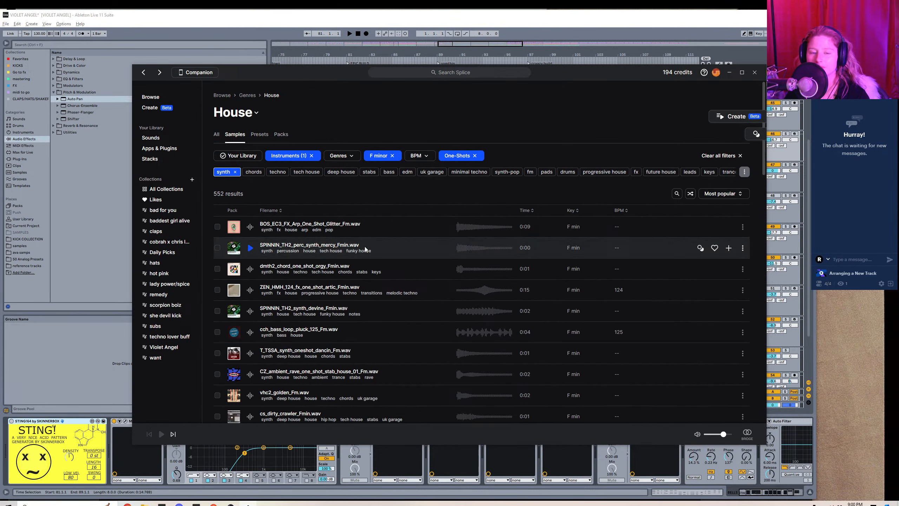
Audition the BOS_EC3_FX_Arp_One_Shot_Glitter_Fm and SPINNIN_TH2_perc_synth_mercy_Fmin samples.
click(250, 226)
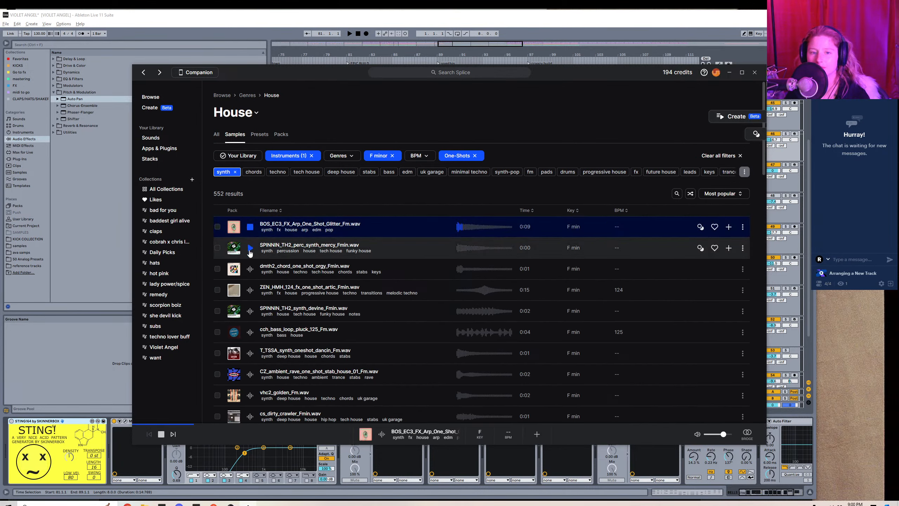
click(251, 227)
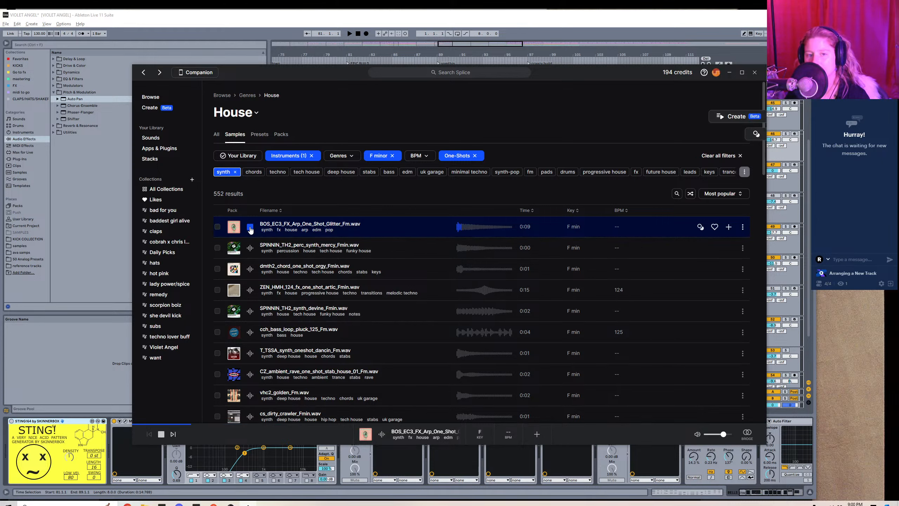
click(250, 248)
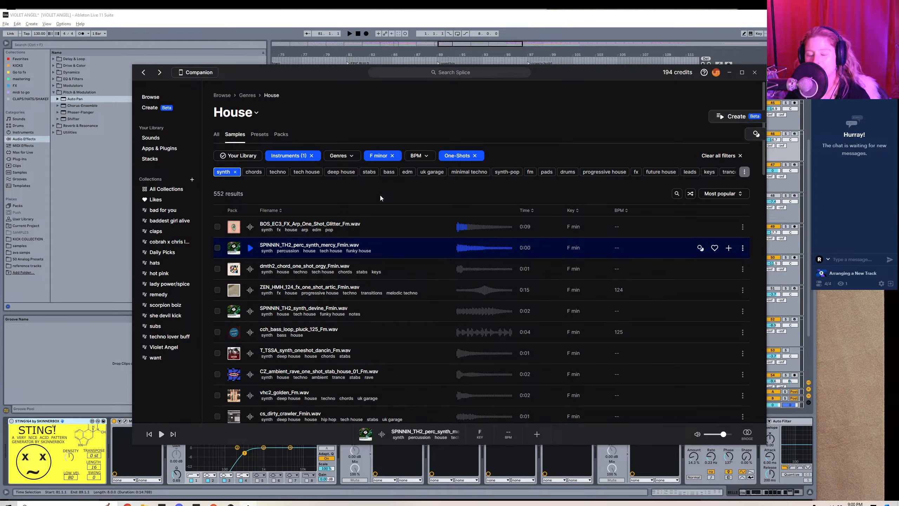
Replace the F minor key filter with C major for the House synth one-shots.
click(392, 155)
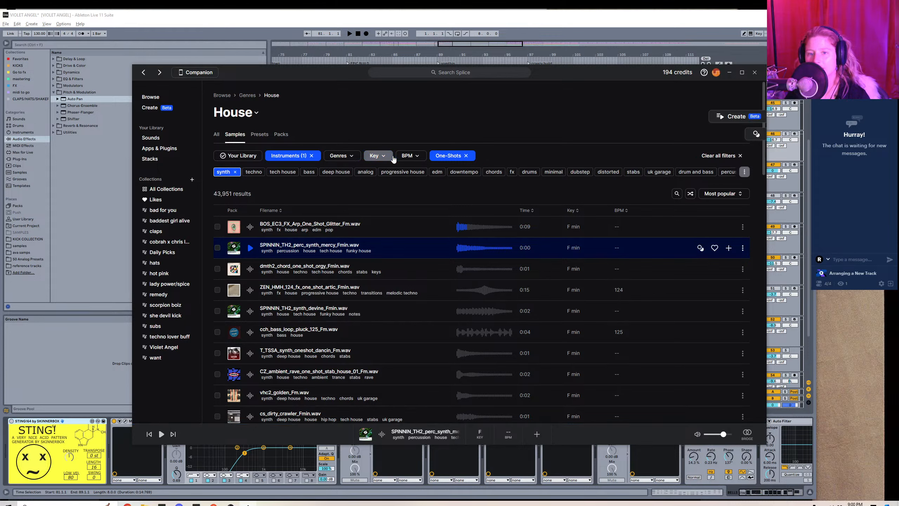
click(378, 156)
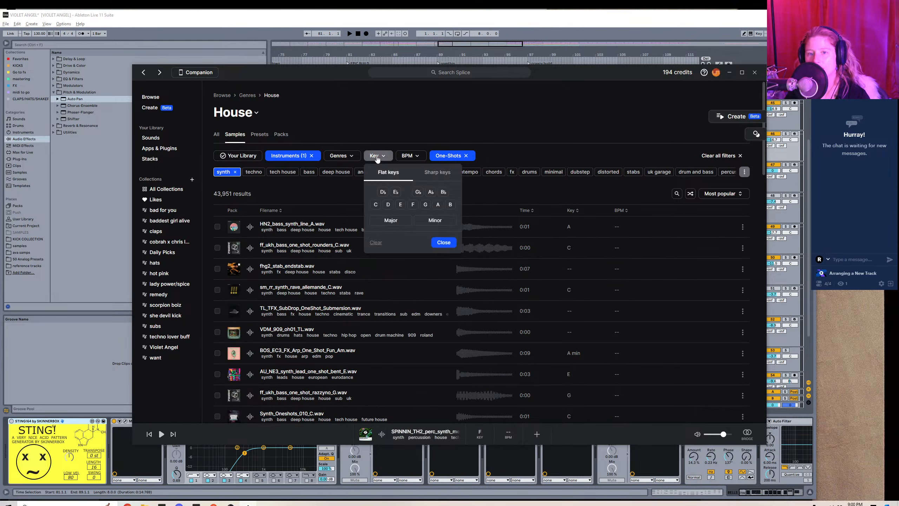
click(375, 205)
click(391, 220)
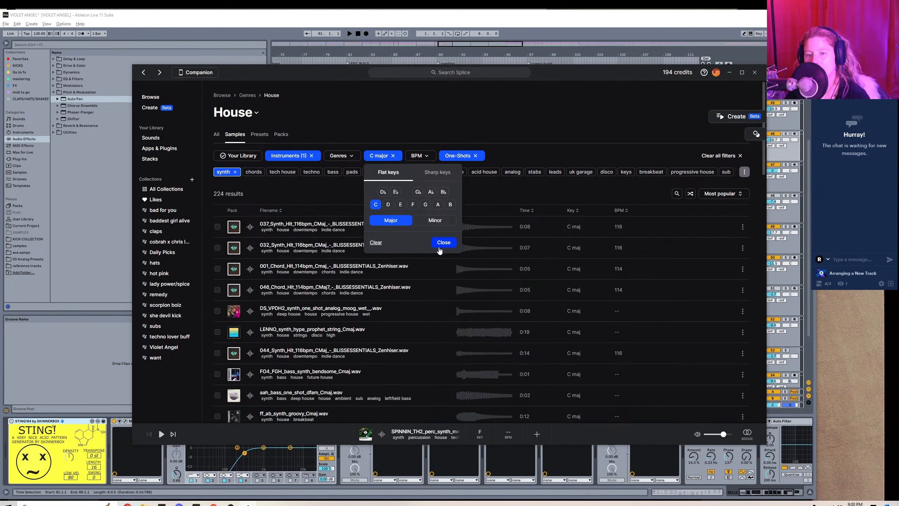
click(447, 244)
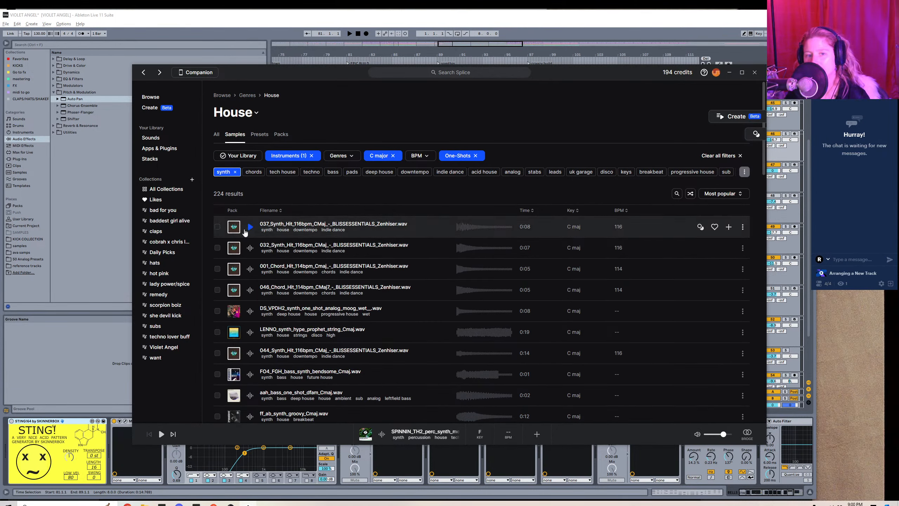
Audition the first three C major one-shots, comparing 032_Synth_Hit_116bpm with 001_Chord_Hit_114bpm.
click(249, 227)
click(250, 248)
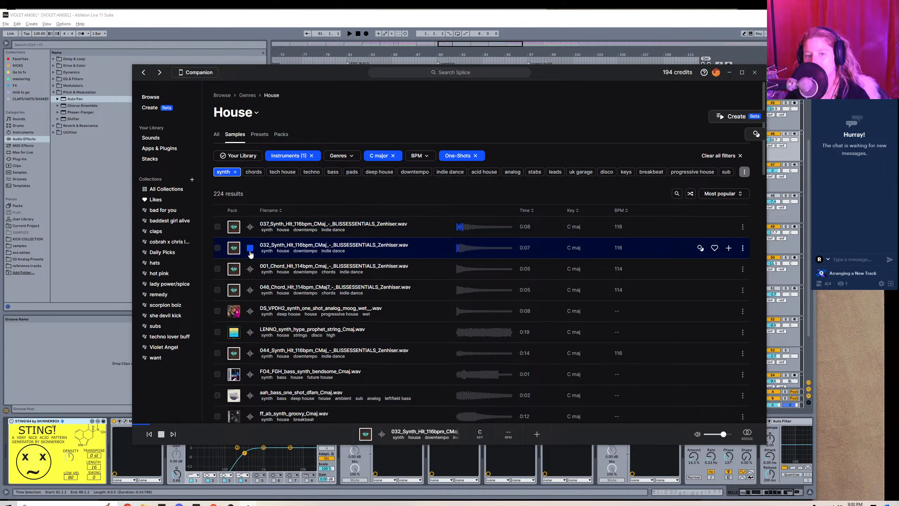
click(250, 269)
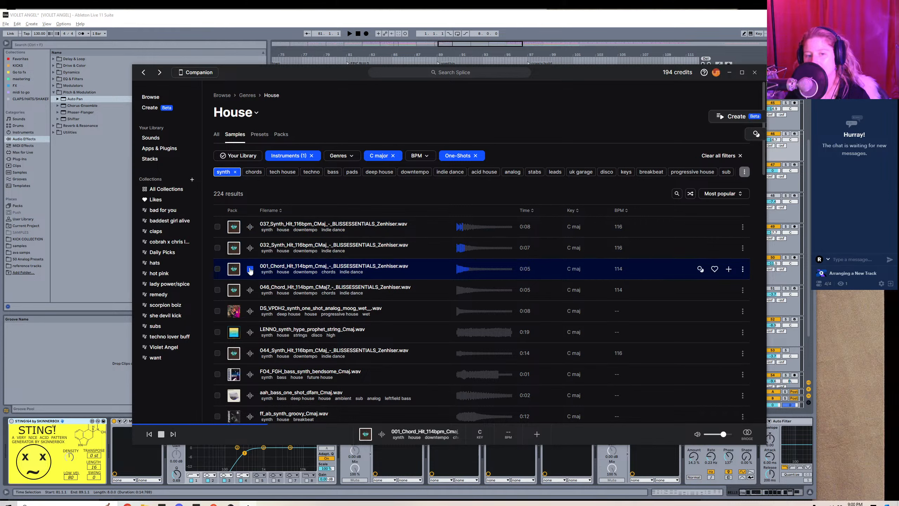
click(250, 247)
click(250, 268)
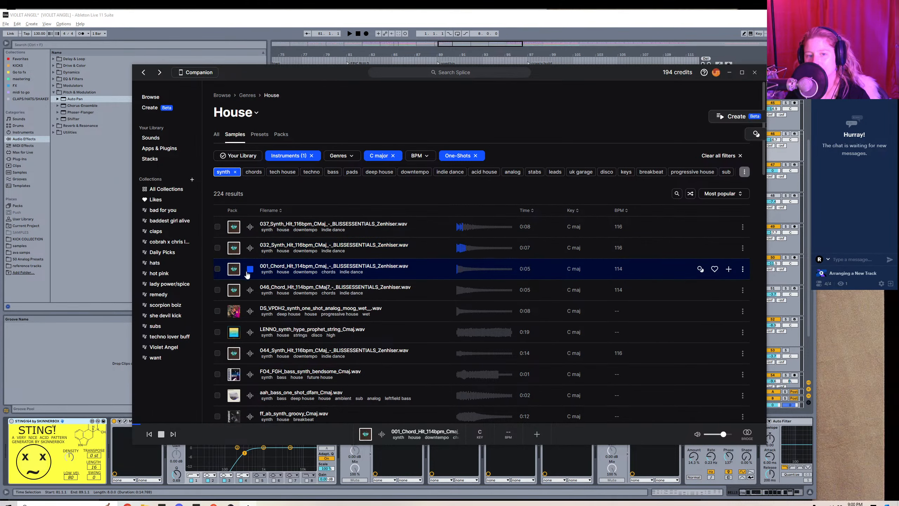
Audition 046_Chord_Hit_114bpm_CMaj7 and add it to the Violet Angel collection.
click(250, 290)
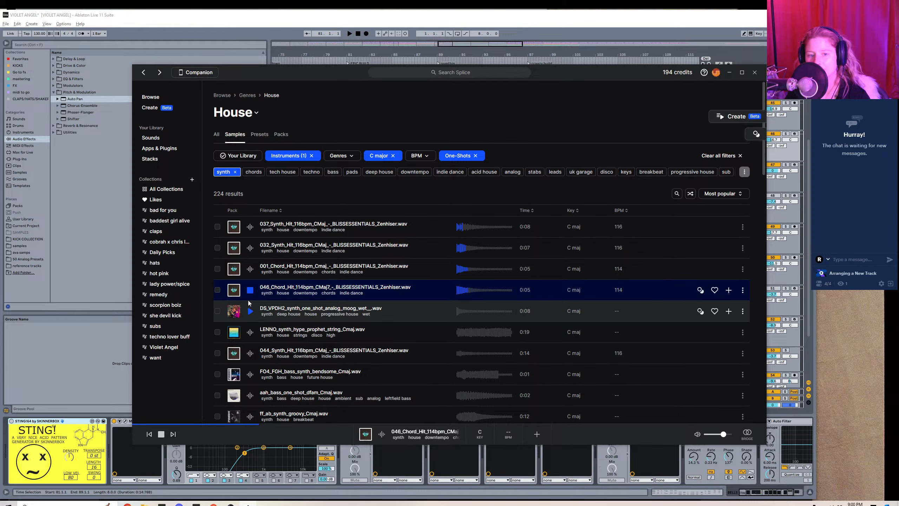
click(218, 290)
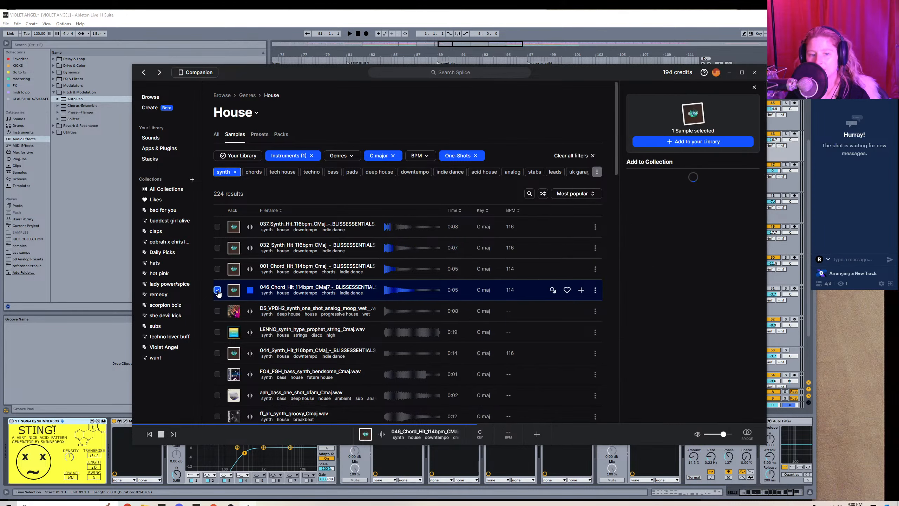
scroll(716, 291, down, 3)
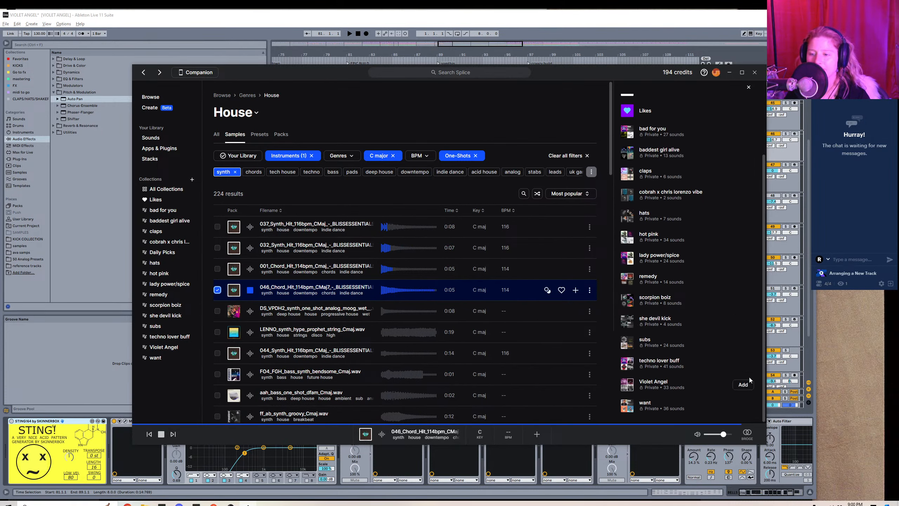
click(747, 384)
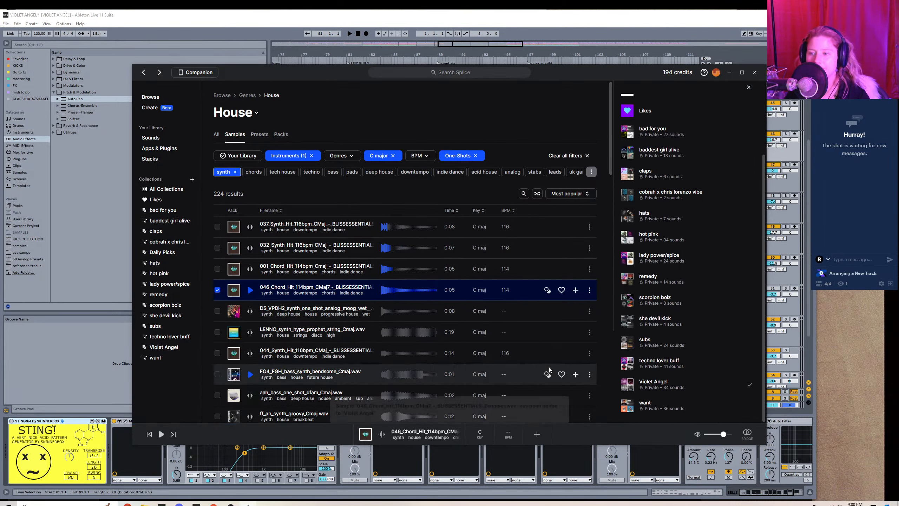
Audition further C major one-shots from DS_VPDH2_synth_one_shot_analog_moog_wet through FF_DGTH_bass_warm.
click(251, 311)
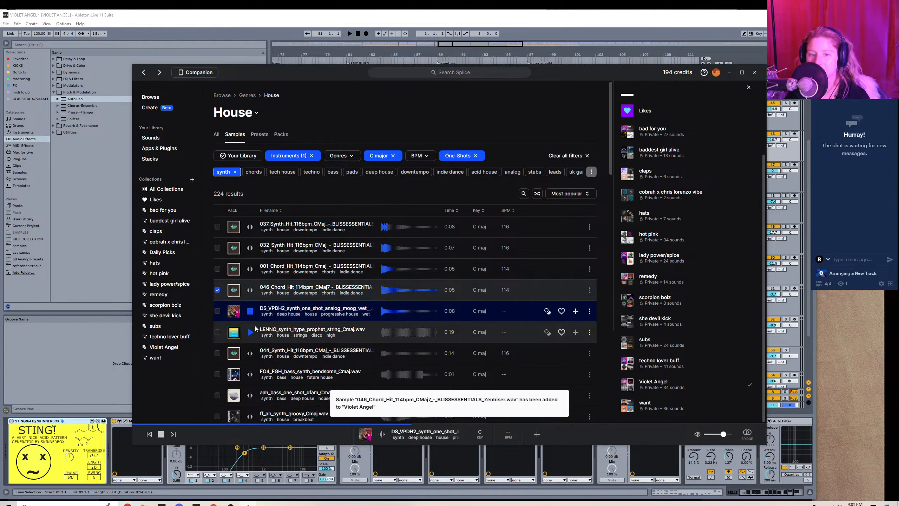
click(250, 352)
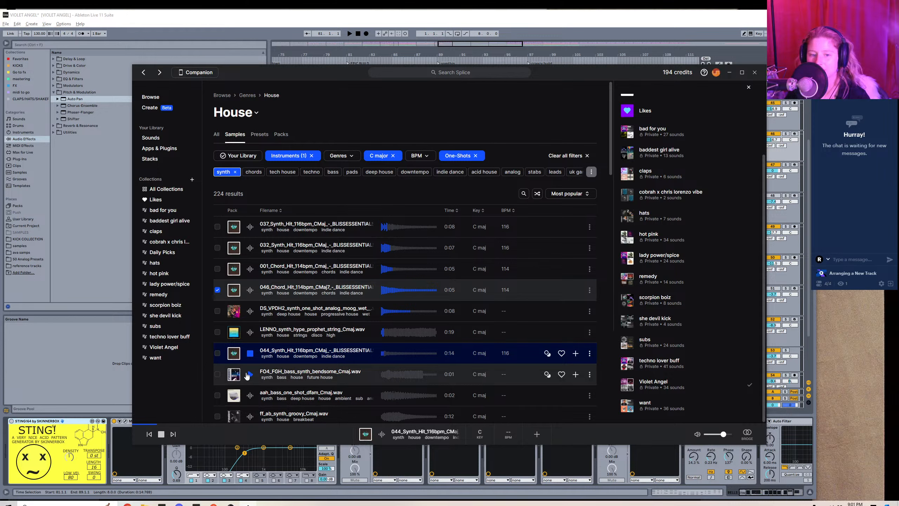
click(250, 375)
scroll(250, 375, down, 4)
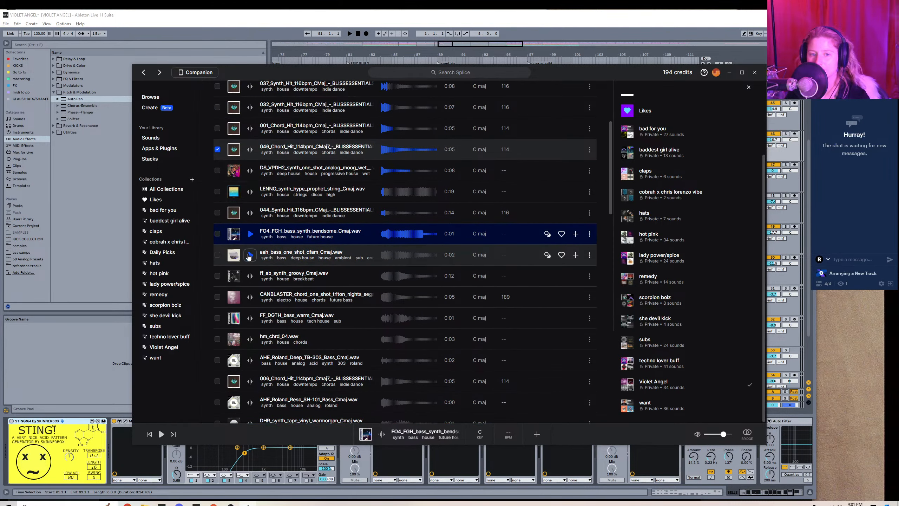
click(249, 255)
click(250, 297)
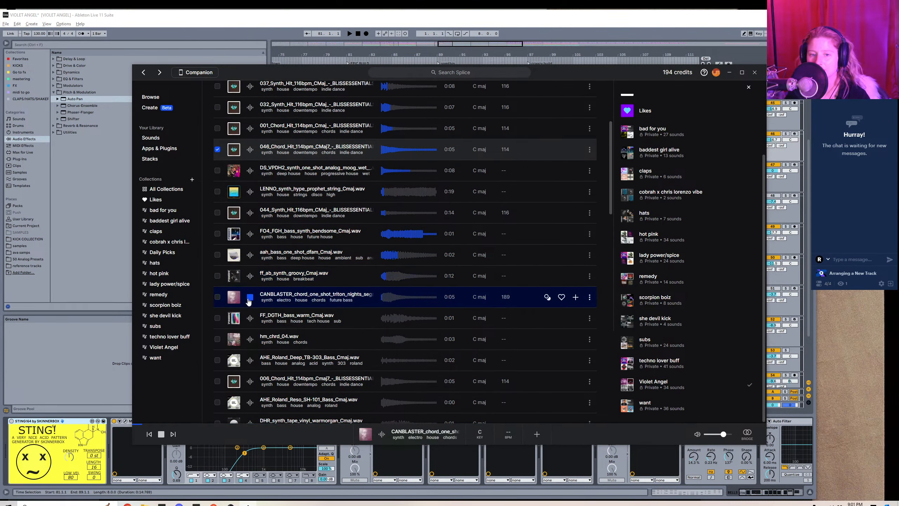
click(250, 318)
Audition hm_chrd_04.wav and add it to the Violet Angel collection.
click(250, 338)
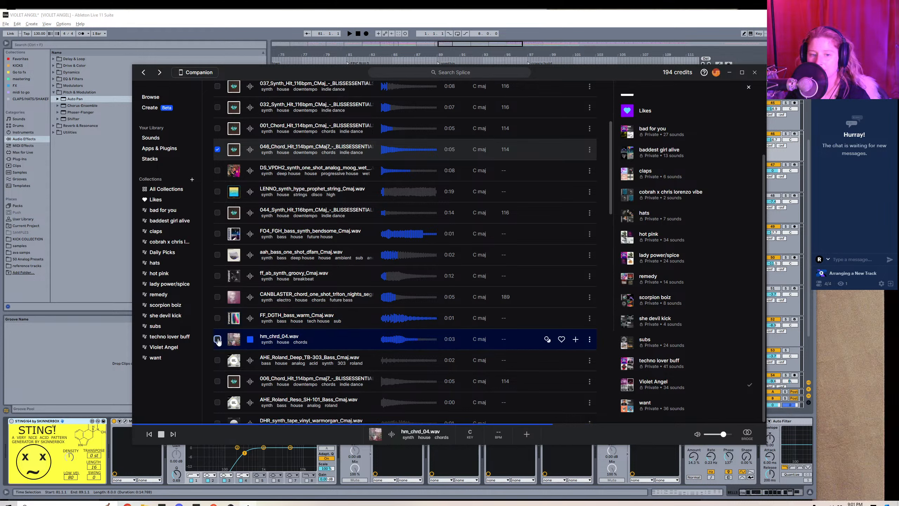
click(217, 339)
click(743, 384)
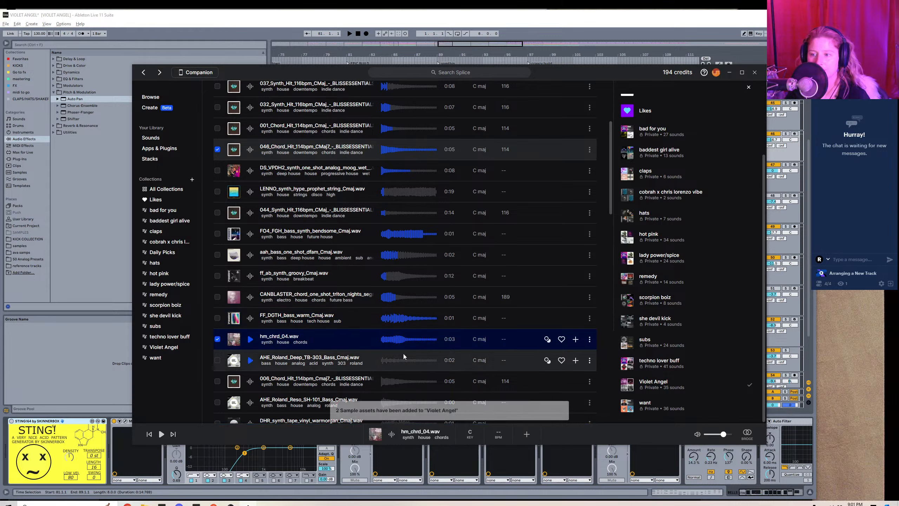
Audition AHE_Roland_Deep_TB-303_Bass and 006_Chord_Hit_114bpm_Cmaj7, adding the chord hit to the Violet Angel collection.
click(250, 361)
click(250, 381)
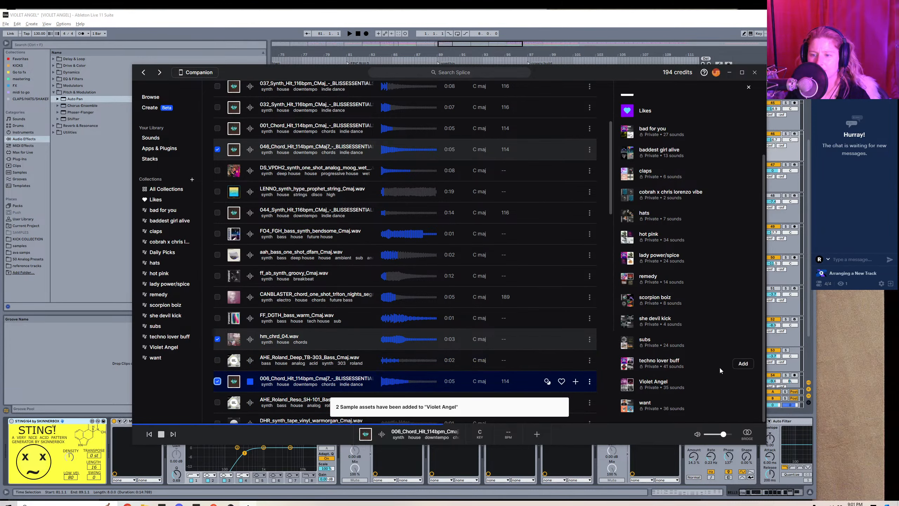
click(743, 384)
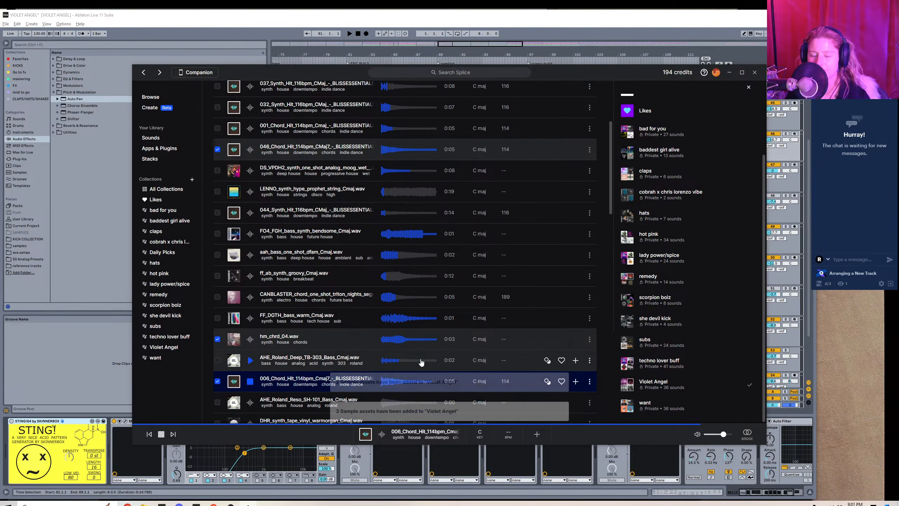
Audition the C major one-shots from AHE_Roland_Reso_SH-101_Bass through 007_Chord_Hit_114bpm_Cmaj7.
scroll(421, 367, down, 3)
click(250, 297)
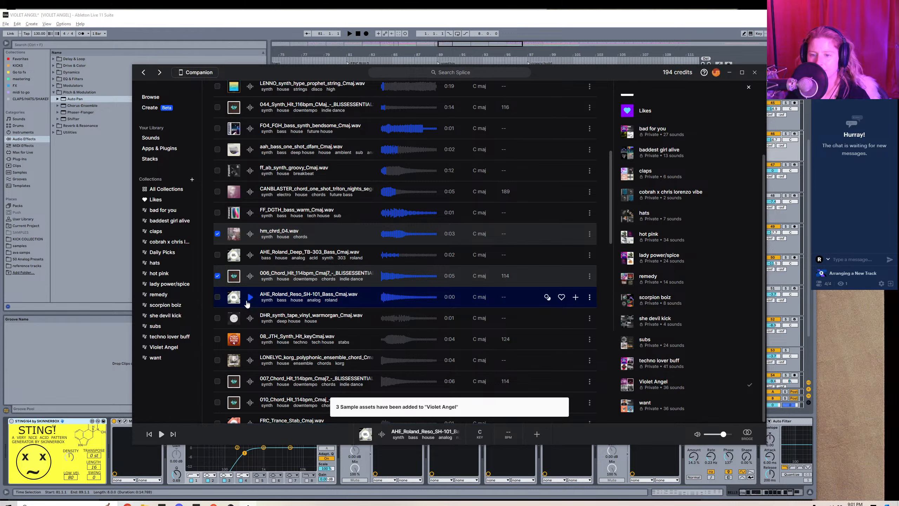
click(250, 318)
click(249, 339)
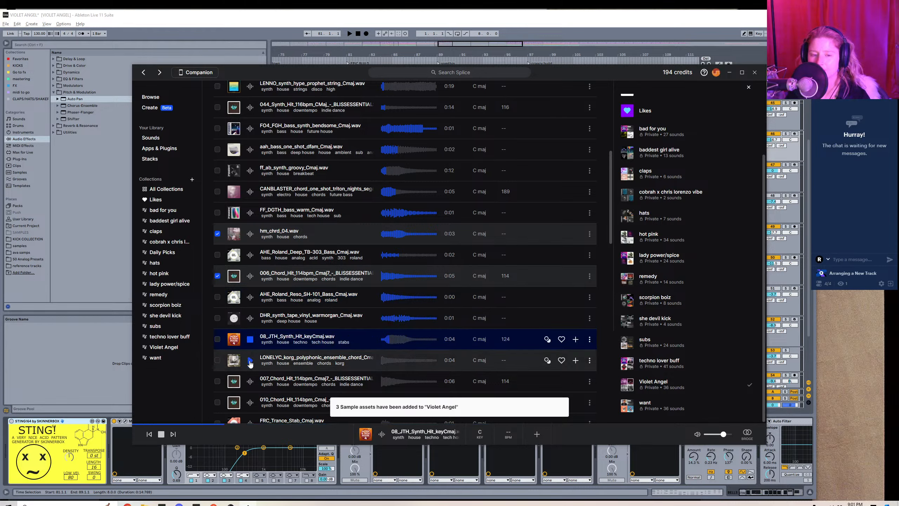
click(250, 360)
click(250, 381)
Replay DHR_synth_tape_vinyl_warmorgan_Cmaj.wav and add it to the Violet Angel collection.
click(250, 318)
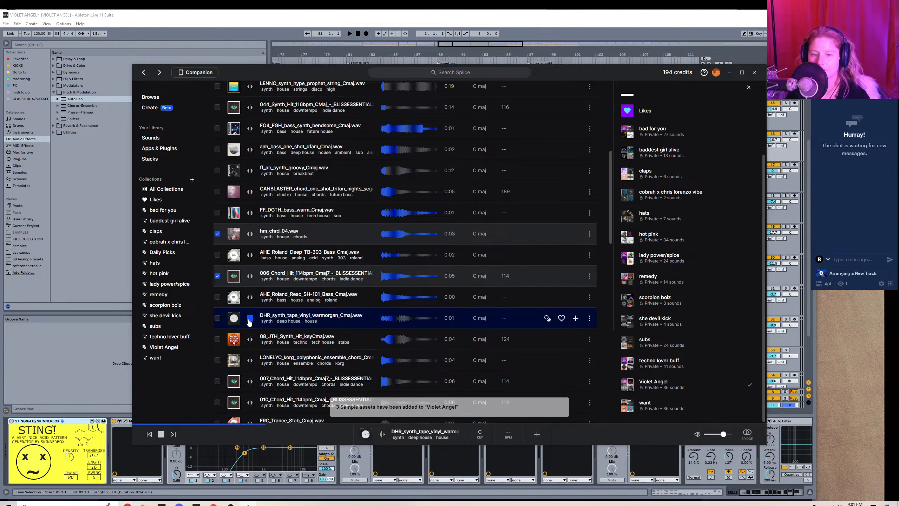
click(217, 318)
click(745, 386)
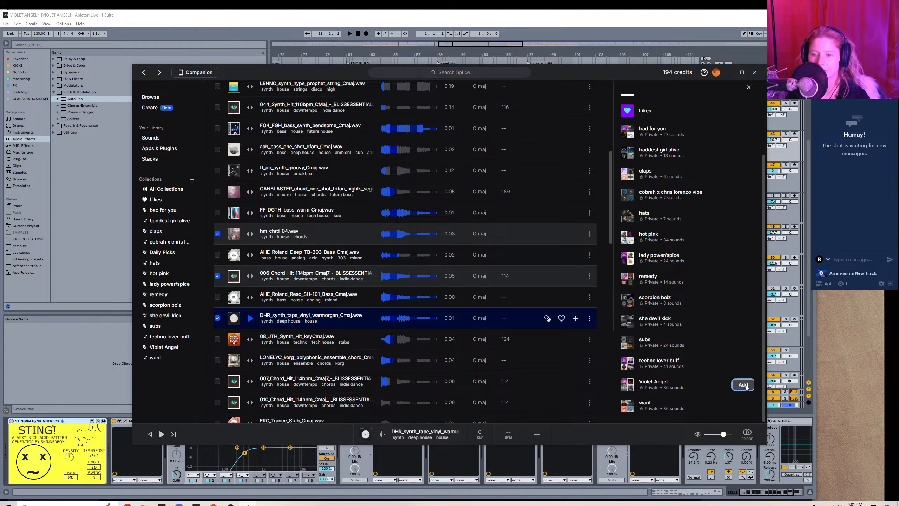
Compare 007_Chord_Hit_114bpm_Cmaj7 with the LONELYC Korg ensemble chord and add the 007 chord hit to the Violet Angel collection.
click(250, 380)
click(250, 360)
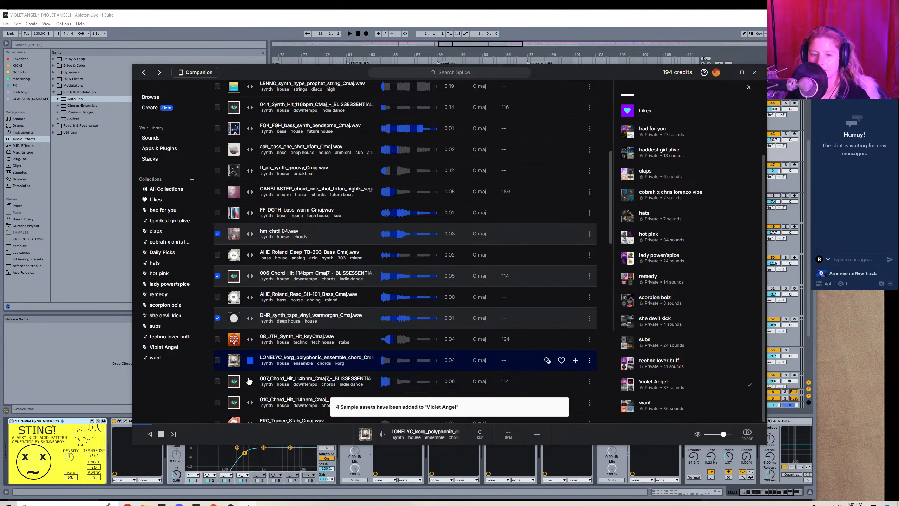
click(250, 381)
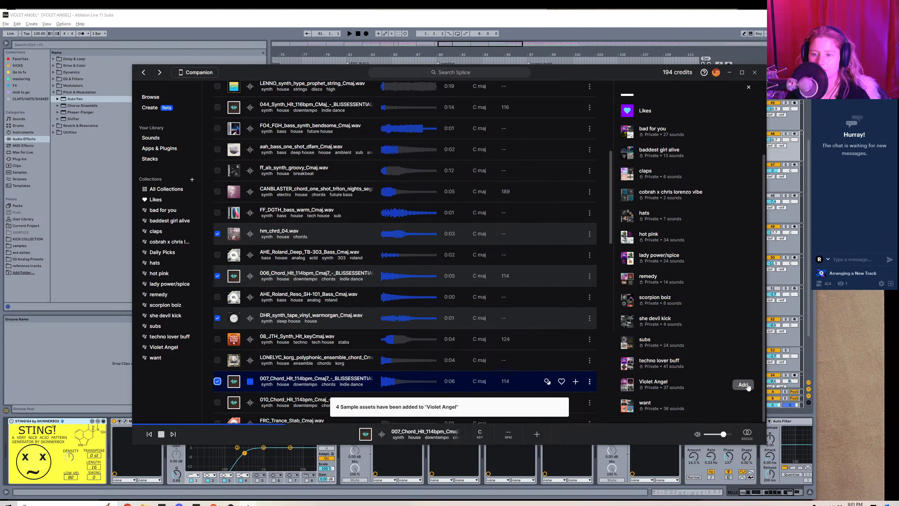
click(730, 388)
Audition 010_Chord_Hit_114bpm_Cmaj and add it to the Violet Angel collection.
scroll(366, 307, down, 4)
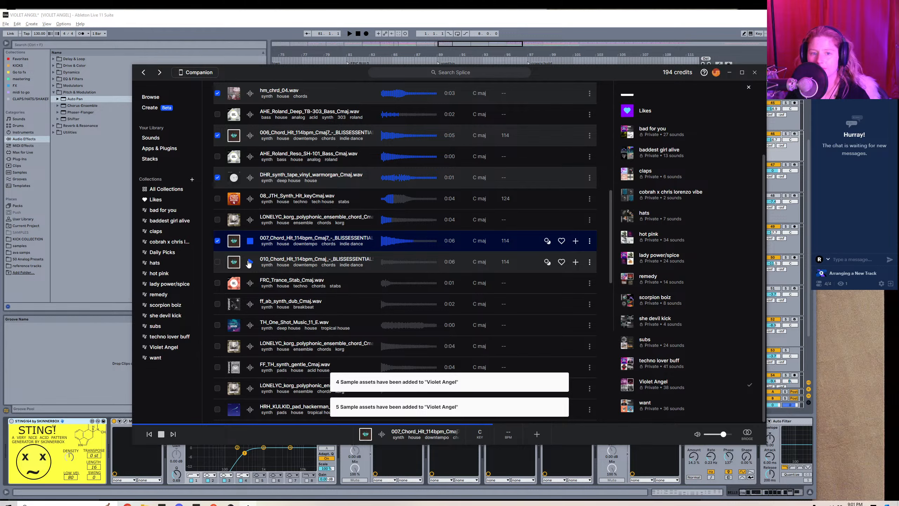
click(250, 262)
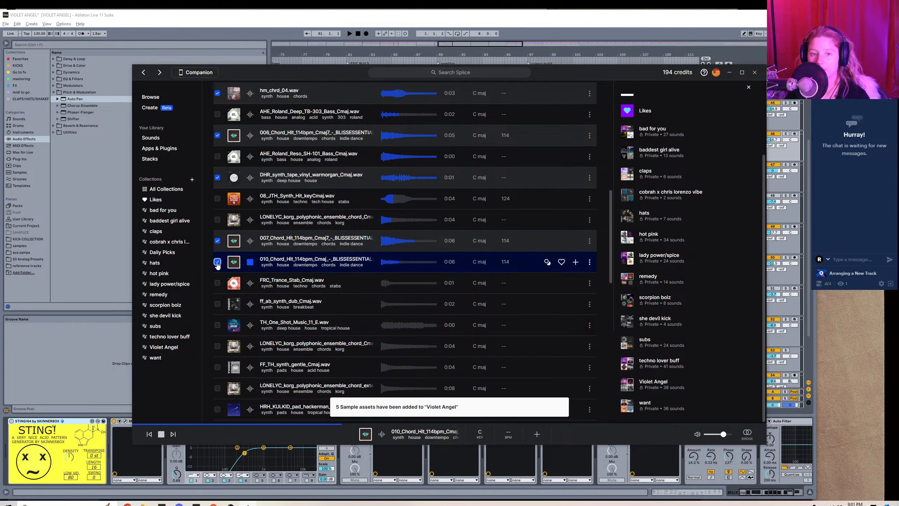
click(743, 385)
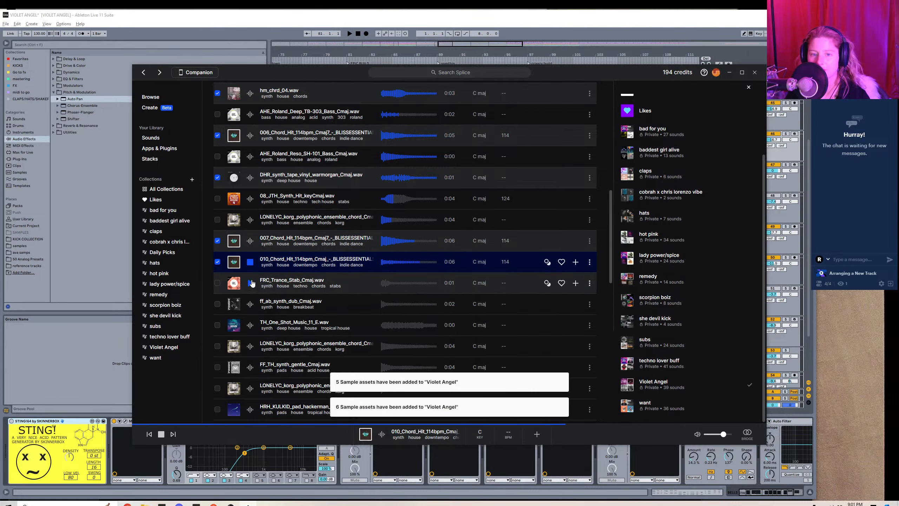
Audition the C major one-shots from FRC_Trance_Stab_Cmaj.wav through the extended LONELYC Korg polyphonic ensemble chord.
click(250, 282)
click(250, 305)
click(250, 325)
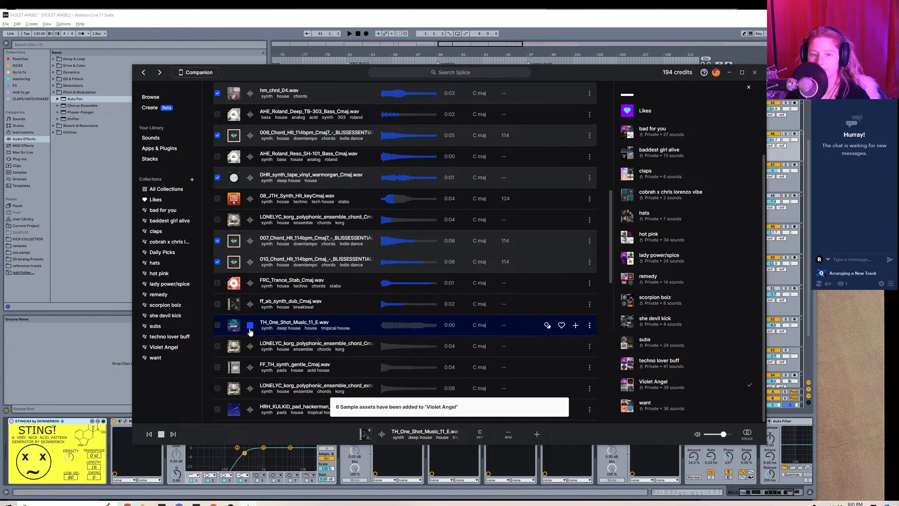
click(250, 347)
click(250, 366)
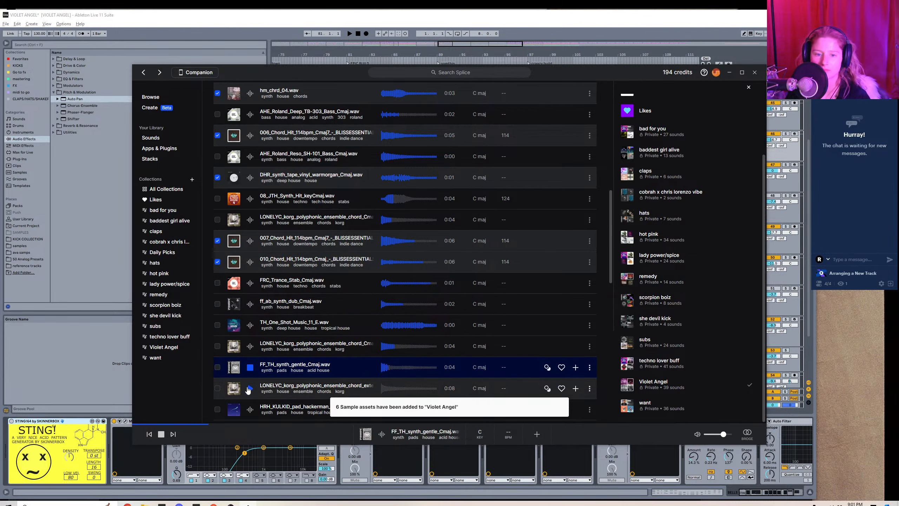
click(251, 386)
Audition HRH_KULKID_pad_hackerman_Cmaj through HRH_KULKID_pad_house_saws_Cmaj and add ff_lfh_synth_one_shot_short_Cmaj.wav to the Violet Angel collection.
scroll(253, 381, down, 4)
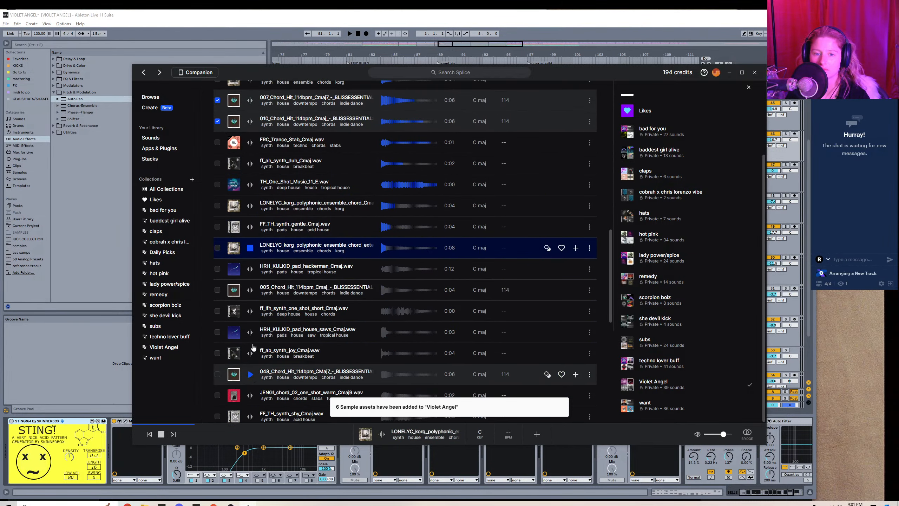
click(250, 268)
click(250, 290)
click(250, 310)
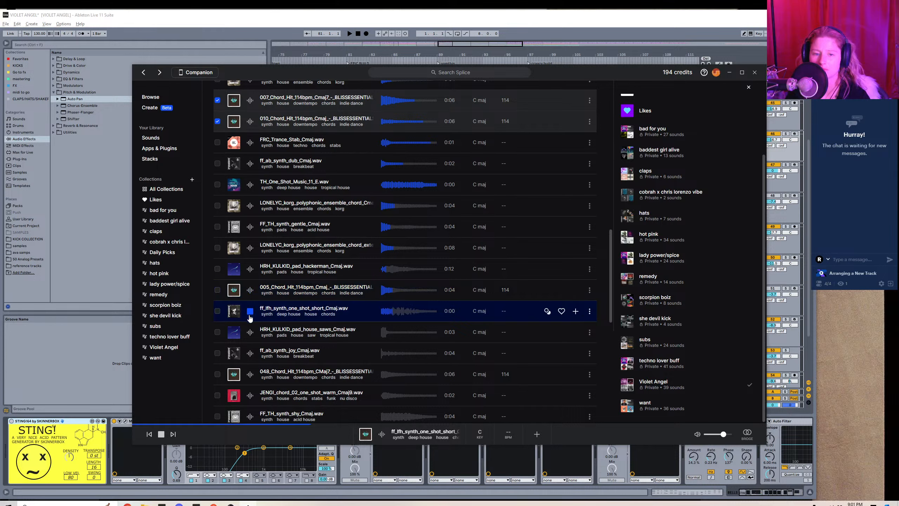
click(250, 331)
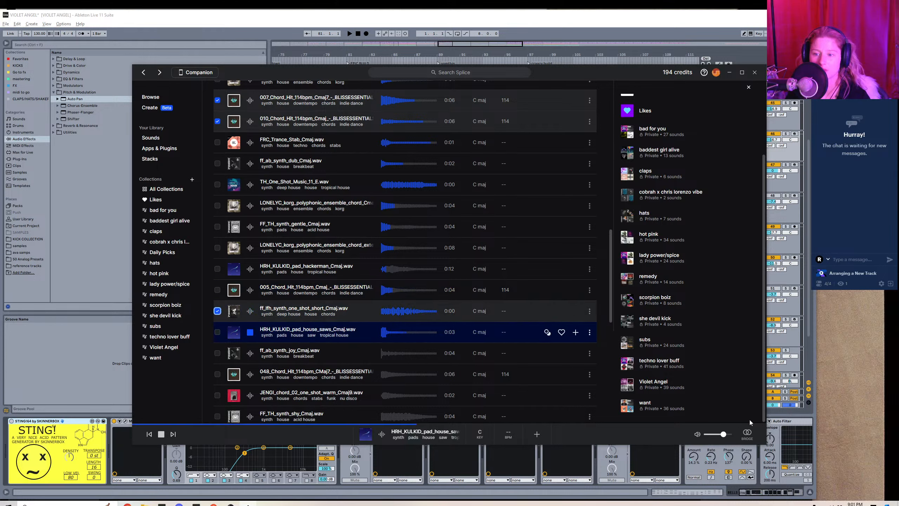
click(742, 385)
Audition ff_ab_synth_joy, 048_Chord_Hit_114bpm_CMaj7 and JENGI_chord_02_one_shot_warm_Cmaj9, and add the last two to the Violet Angel collection.
click(250, 353)
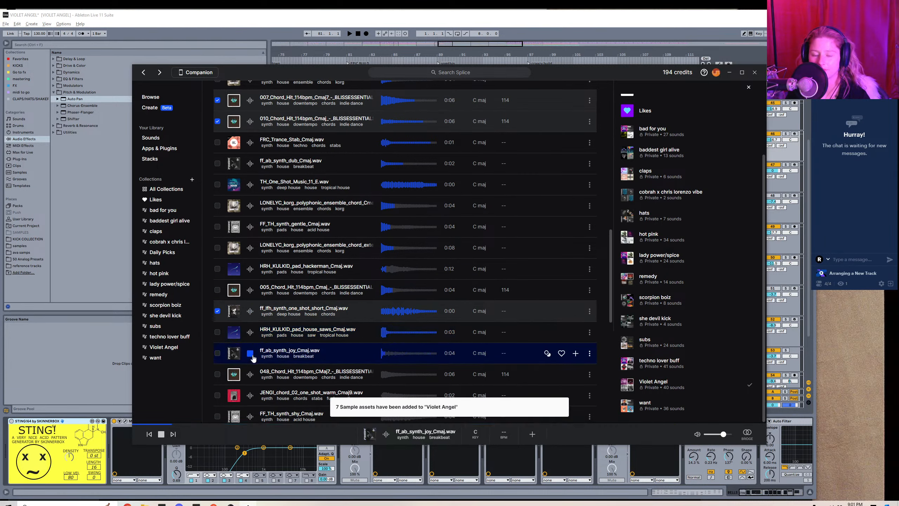
click(250, 373)
click(251, 395)
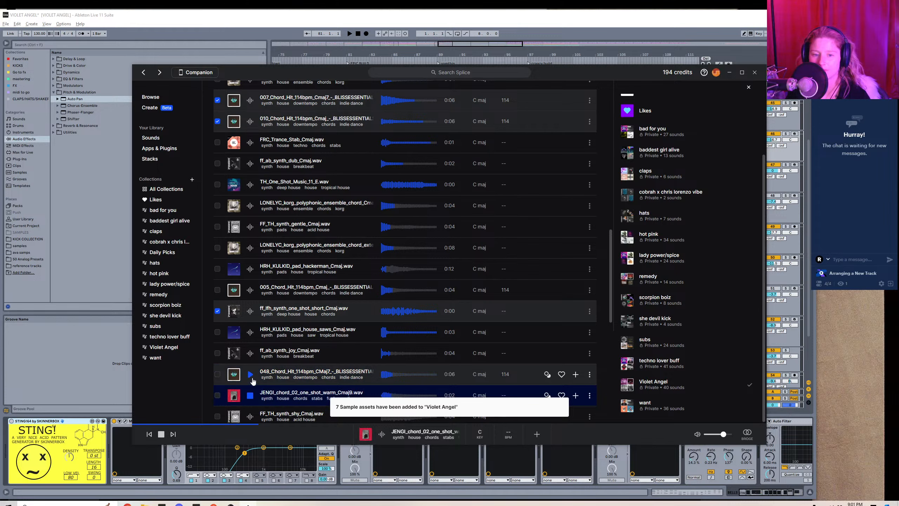
click(250, 375)
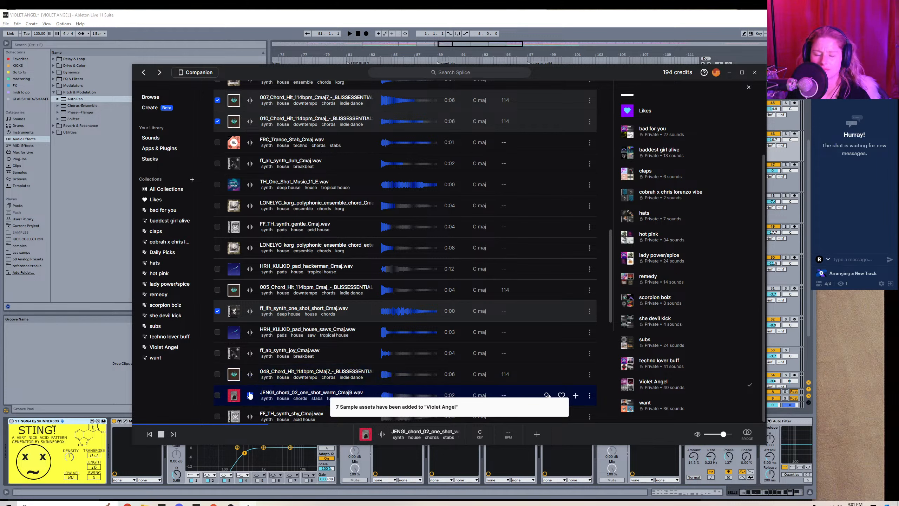
click(249, 395)
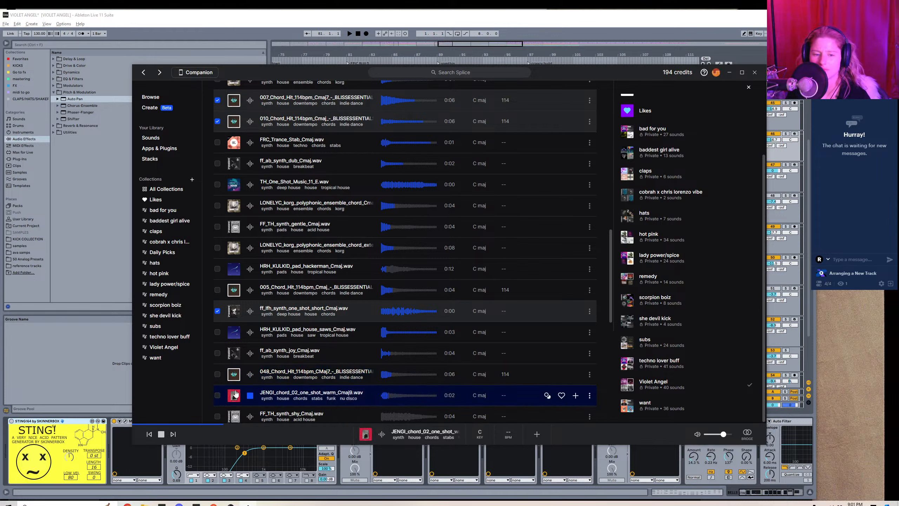
click(217, 374)
click(217, 395)
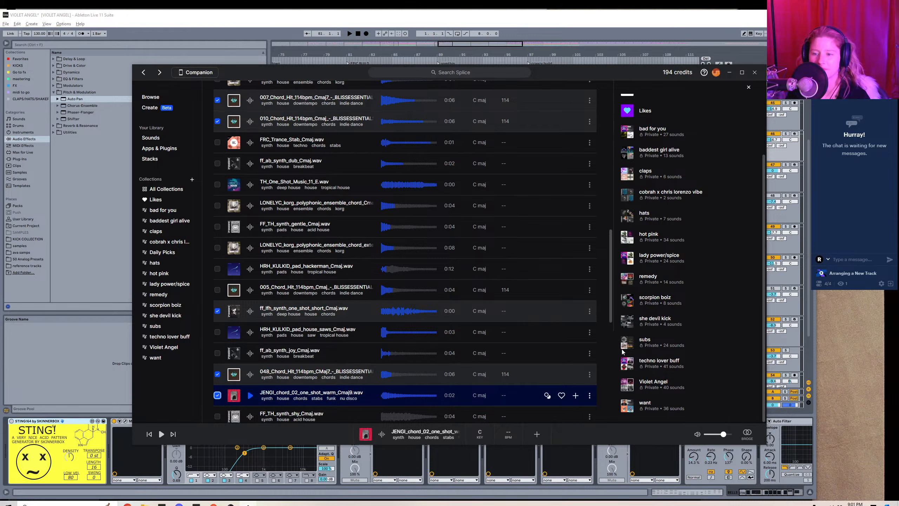
click(740, 385)
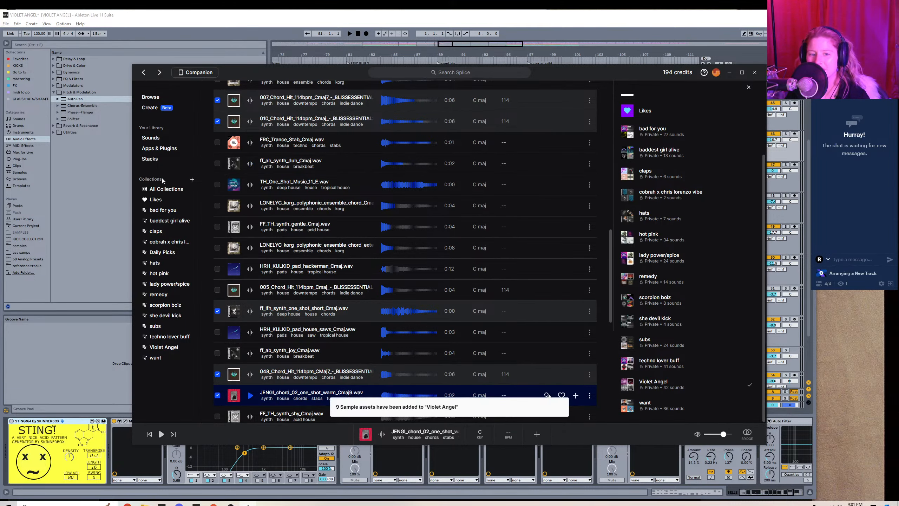
Open the Violet Angel collection and add its nine newest samples, from 006_Chord_Hit_114bpm_Cmaj7 through hm_chrd_04.wav, to the library.
click(168, 347)
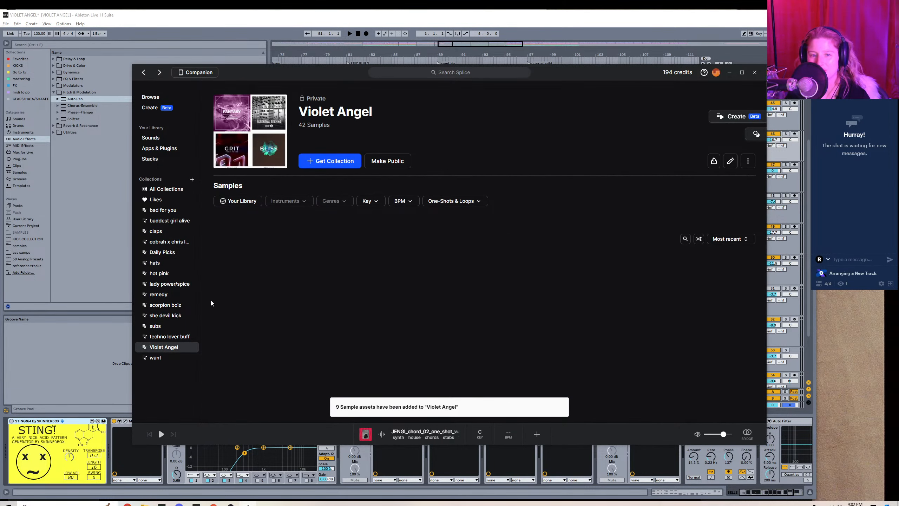
click(217, 271)
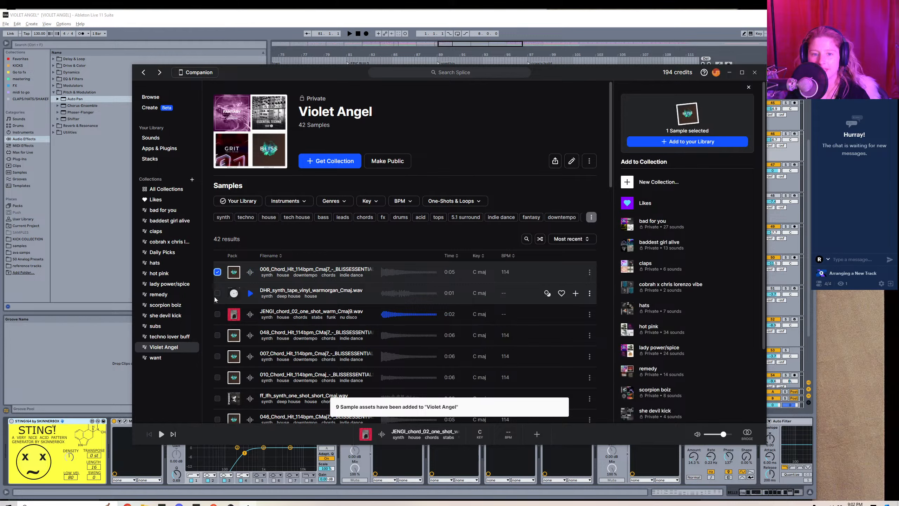
click(217, 293)
click(217, 313)
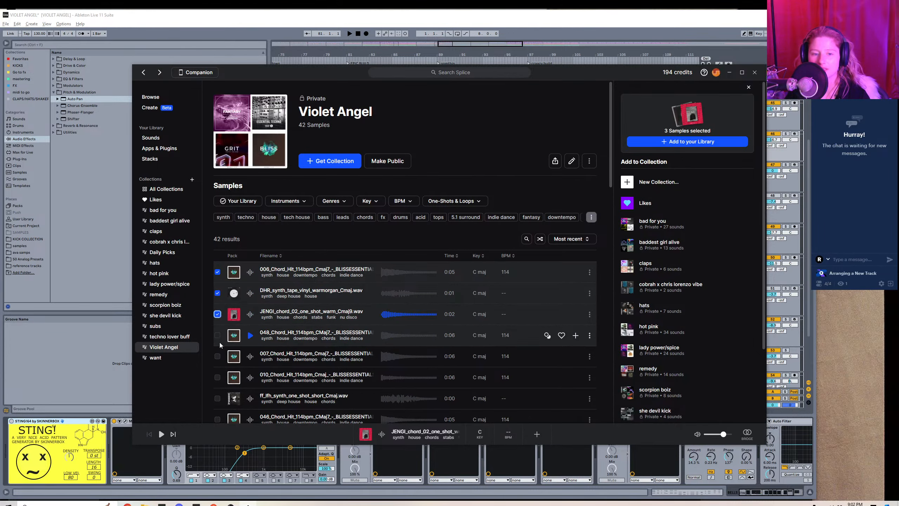
click(217, 335)
click(218, 356)
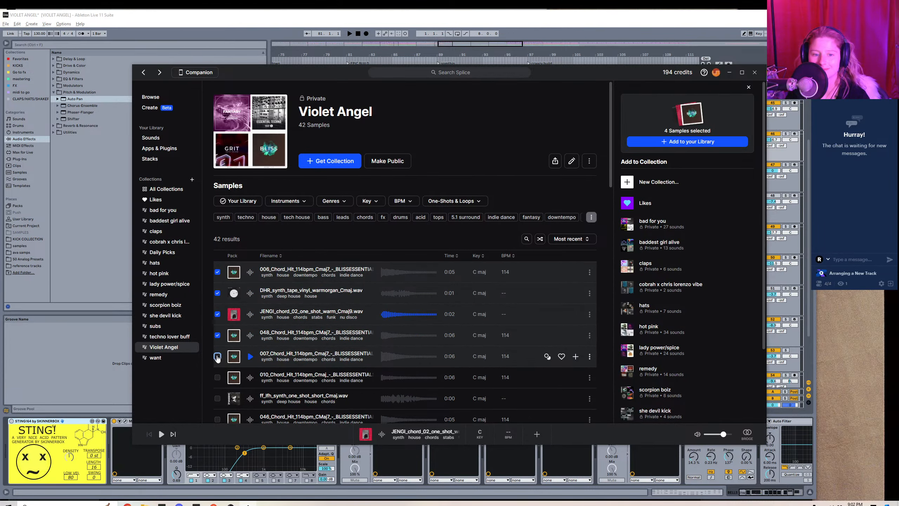
scroll(214, 238, down, 3)
click(217, 271)
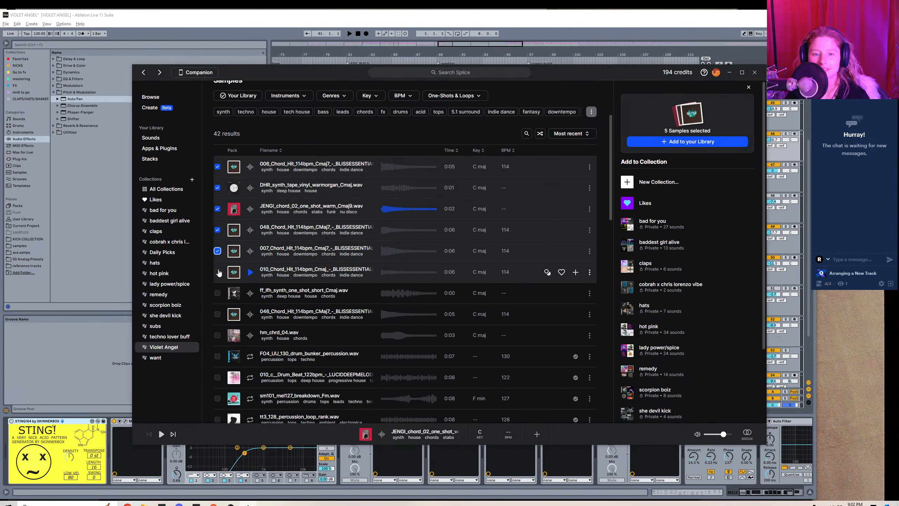
click(217, 293)
click(218, 314)
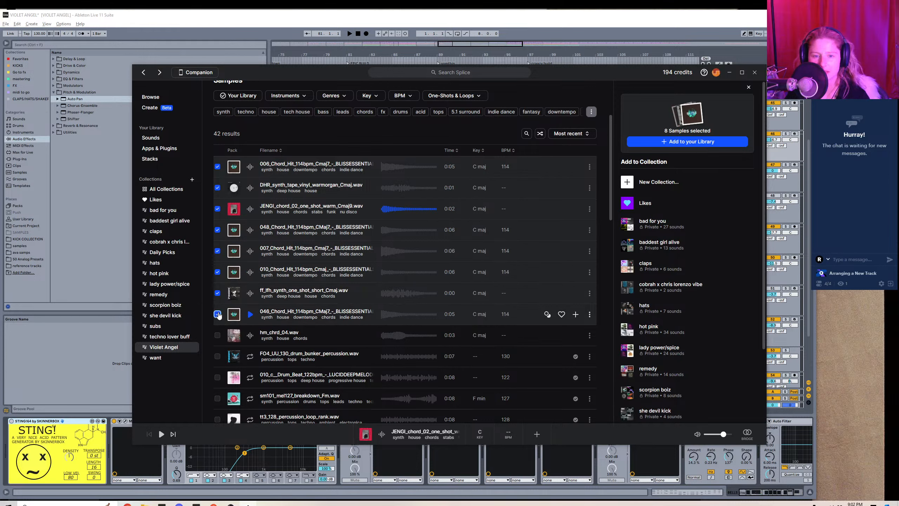
click(217, 335)
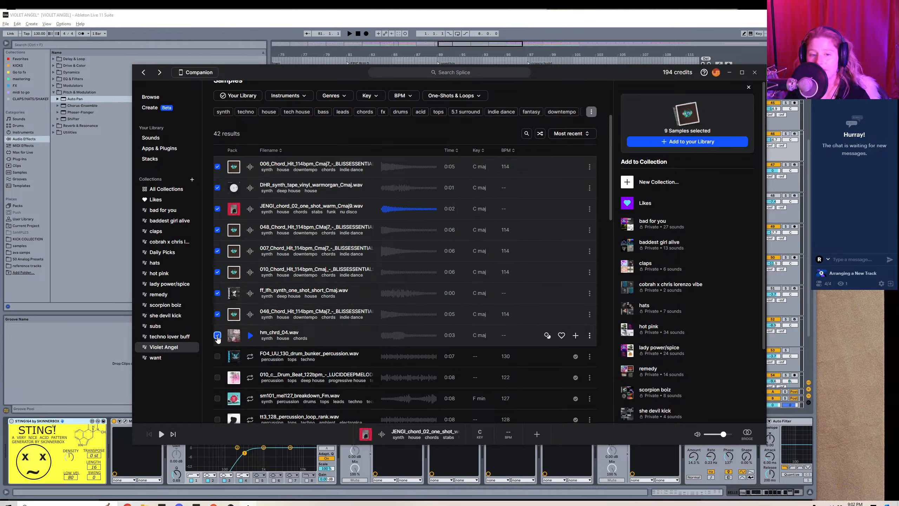
click(683, 142)
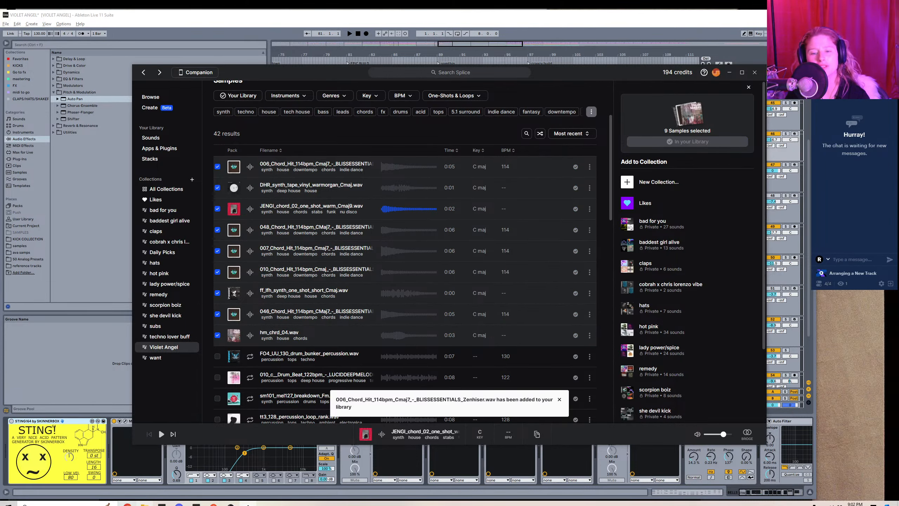
Switch to File Explorer and open the 2024 folder inside Desktop, samples, splice.
click(145, 504)
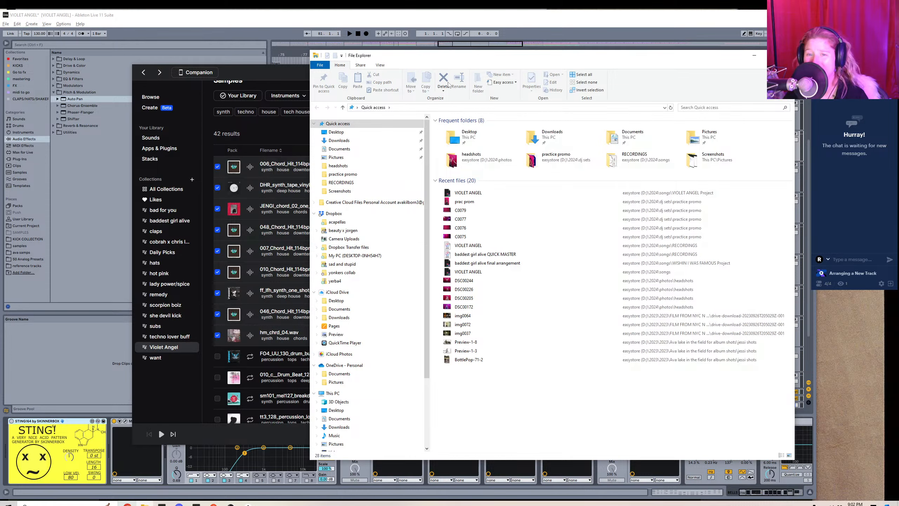
scroll(352, 372, down, 4)
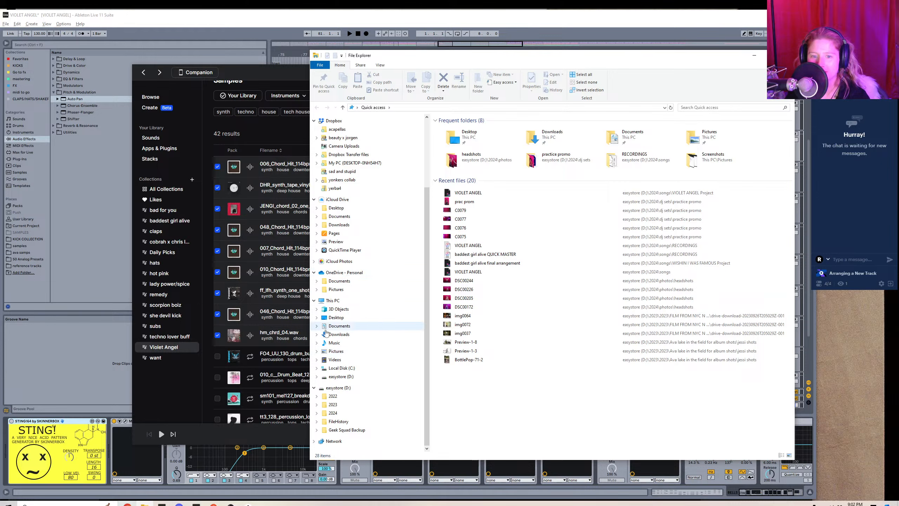
click(338, 317)
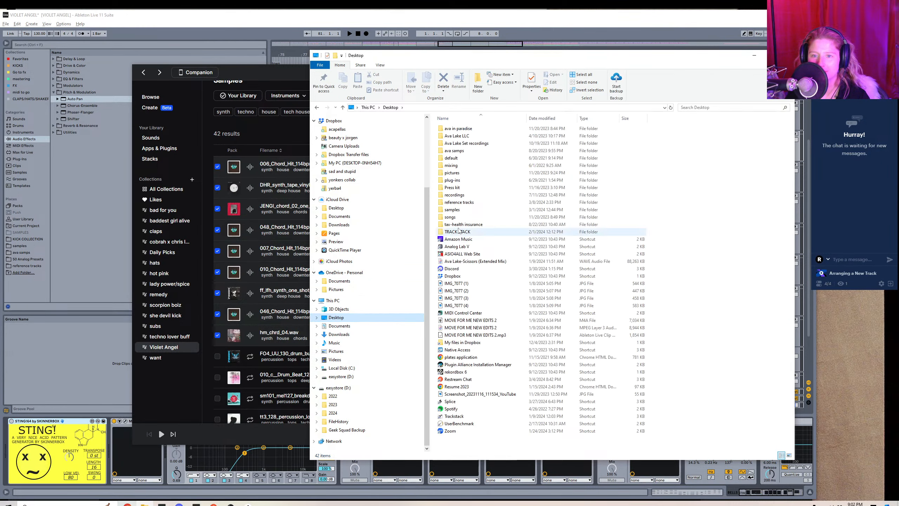
double_click(457, 211)
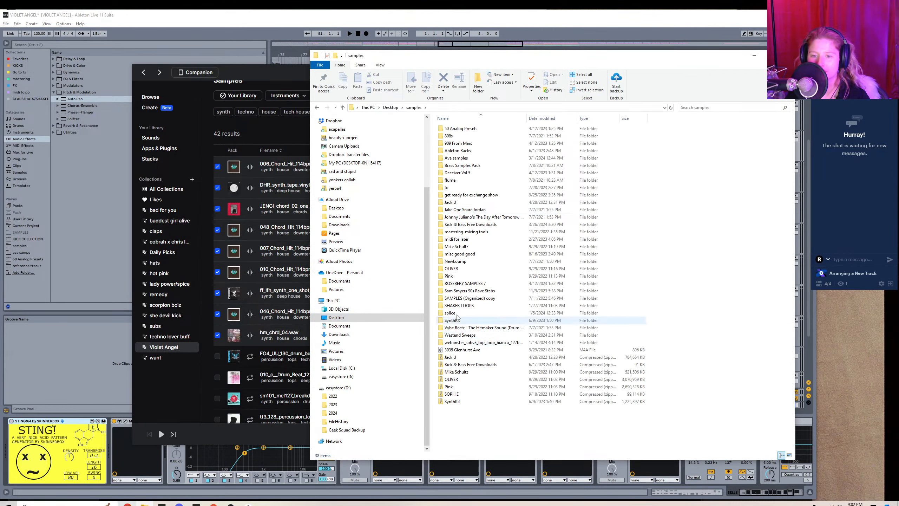
double_click(458, 312)
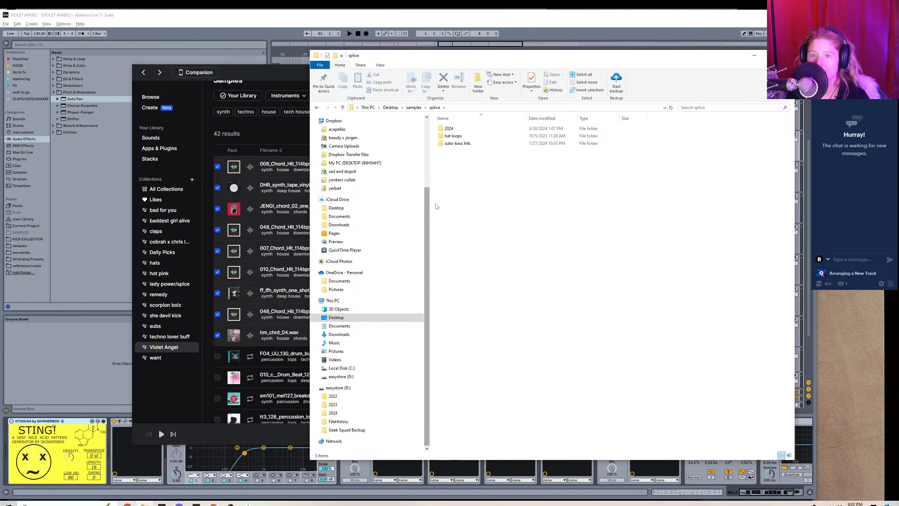
double_click(466, 130)
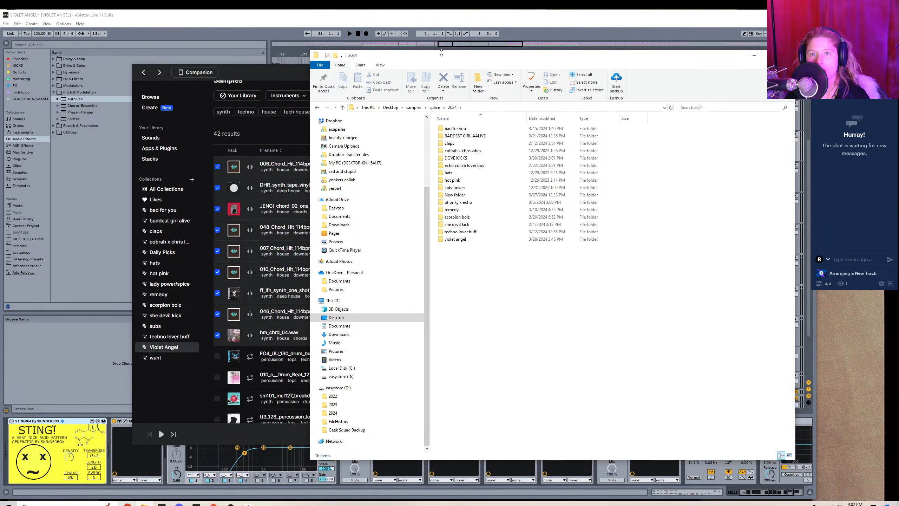
Arrange File Explorer and Splice side by side and copy 006_Chord_Hit_114bpm_Cmaj7 and DHR_synth_tape_vinyl_warmorgan_Cmaj.wav into the violet angel folder.
drag(448, 59, 377, 60)
click(551, 77)
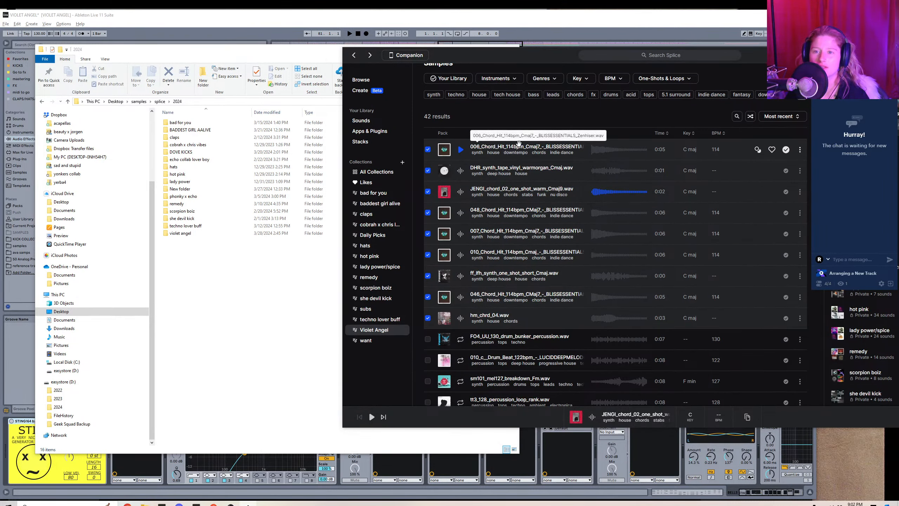
drag(495, 151, 182, 234)
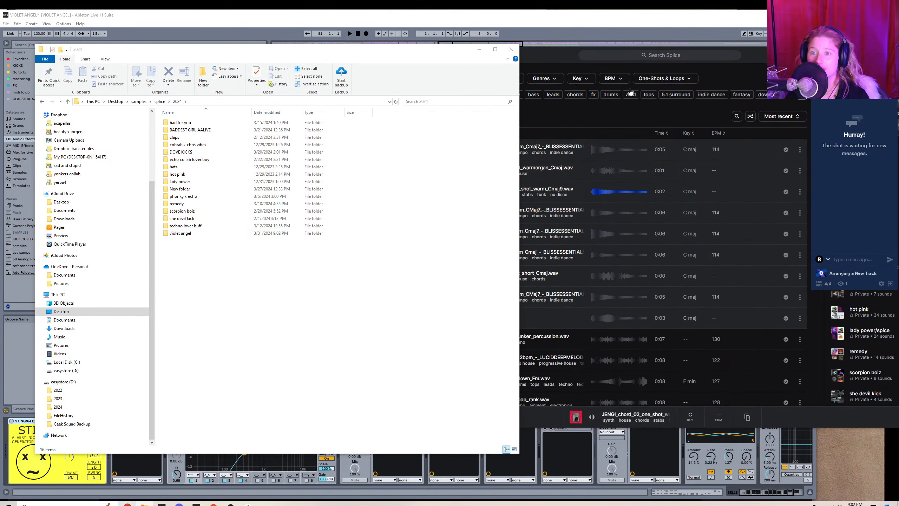
click(549, 55)
drag(510, 169, 197, 234)
Copy JENGI_chord_02_one_shot_warm_Cmaj9.wav and 048_Chord_Hit_114bpm_CMaj7 from Splice into the violet angel folder.
click(555, 54)
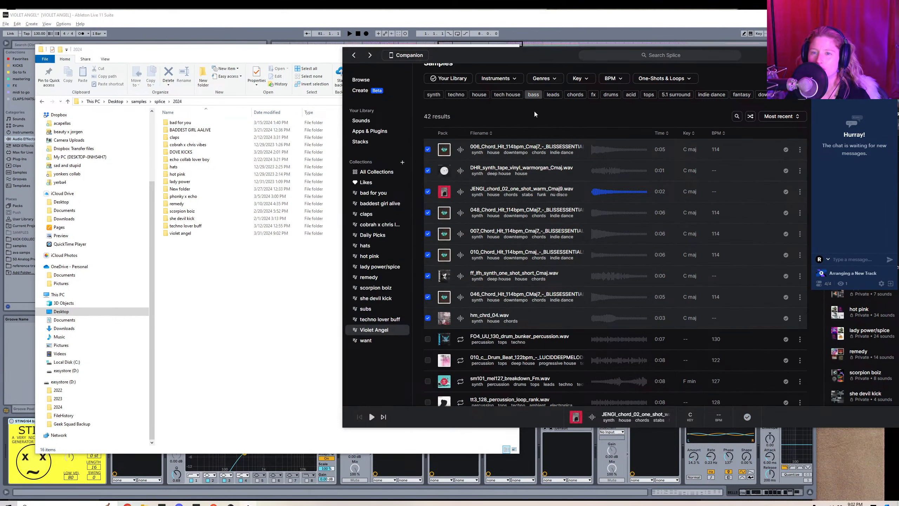
drag(504, 196, 203, 236)
click(550, 68)
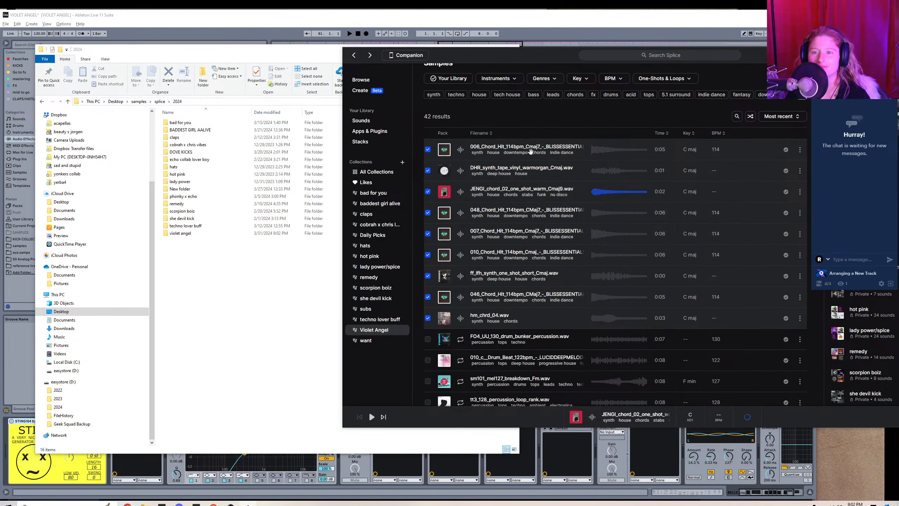
drag(497, 211, 191, 233)
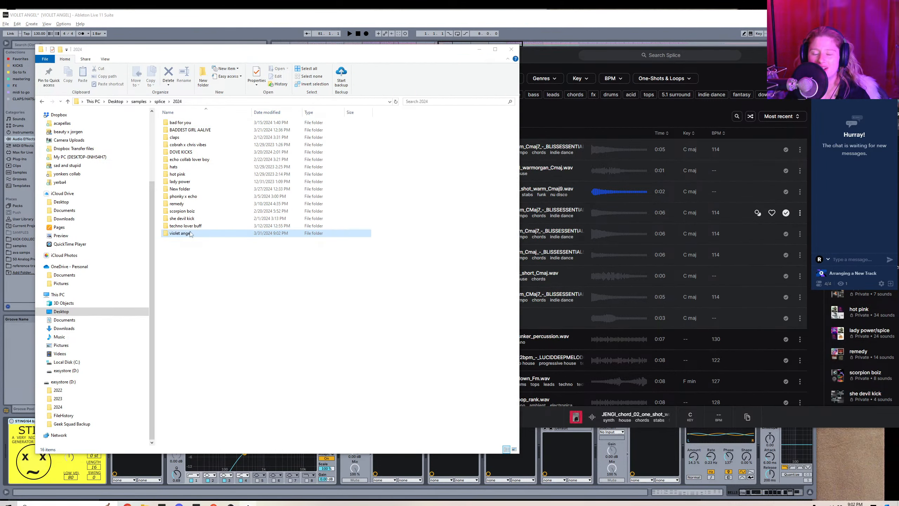
Copy 007_Chord_Hit_114bpm_Cmaj7, 010_Chord_Hit_114bpm_Cmaj and ff_lfh_synth_one_shot_short_Cmaj.wav from Splice into the violet angel folder.
click(571, 196)
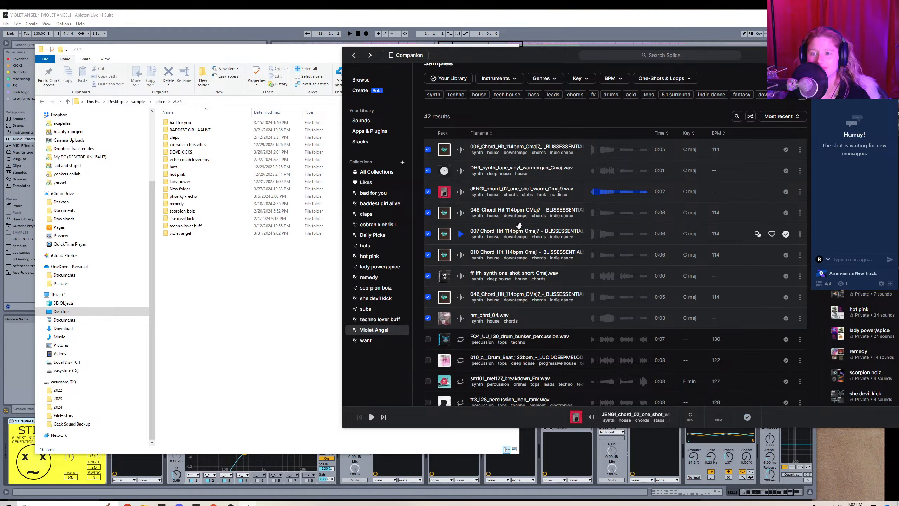
drag(519, 232, 196, 234)
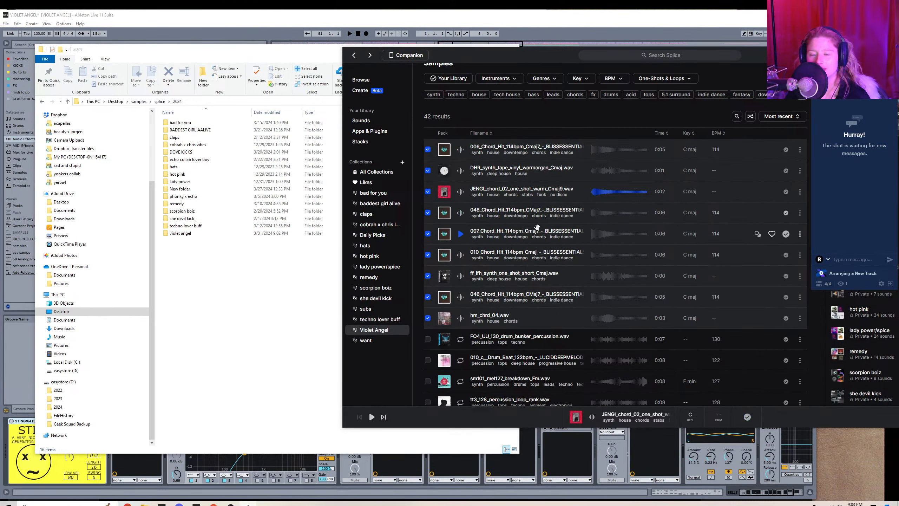
drag(529, 252, 196, 235)
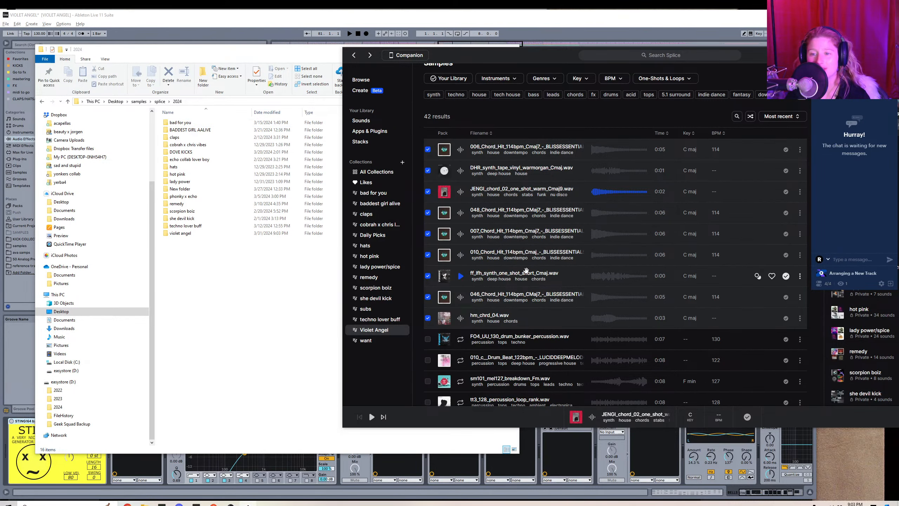
drag(449, 278, 223, 236)
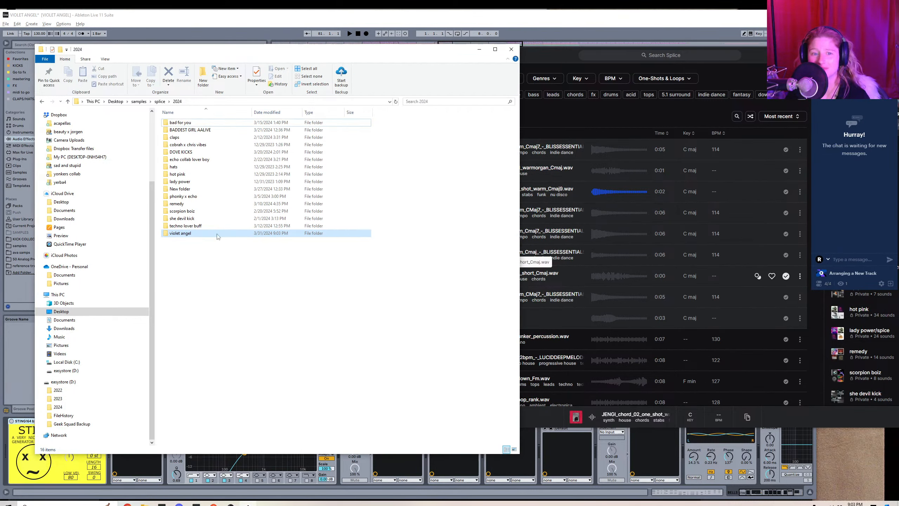
click(549, 116)
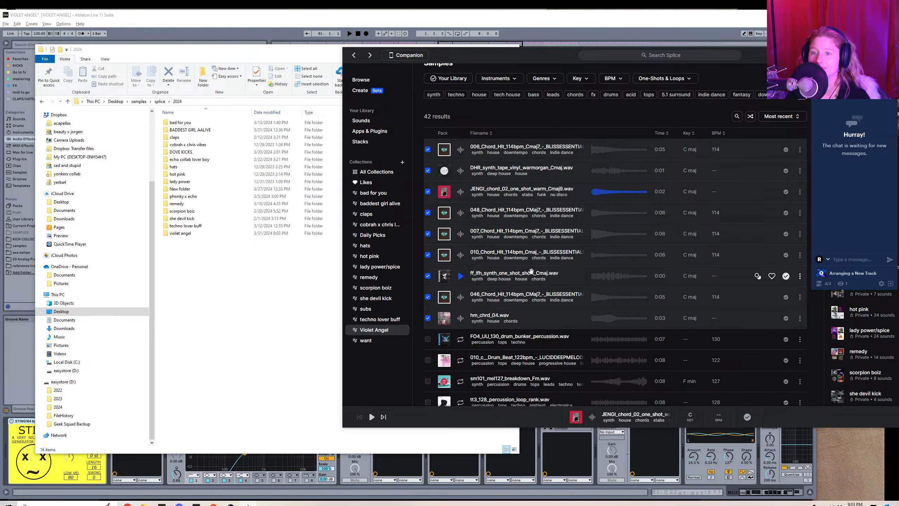
Skip the duplicate ff_lfh_synth_one_shot_short_Cmaj.wav and copy 046_Chord_Hit_114bpm_CMaj7 and hm_chrd_04.wav from Splice into the violet angel folder.
drag(530, 271, 213, 235)
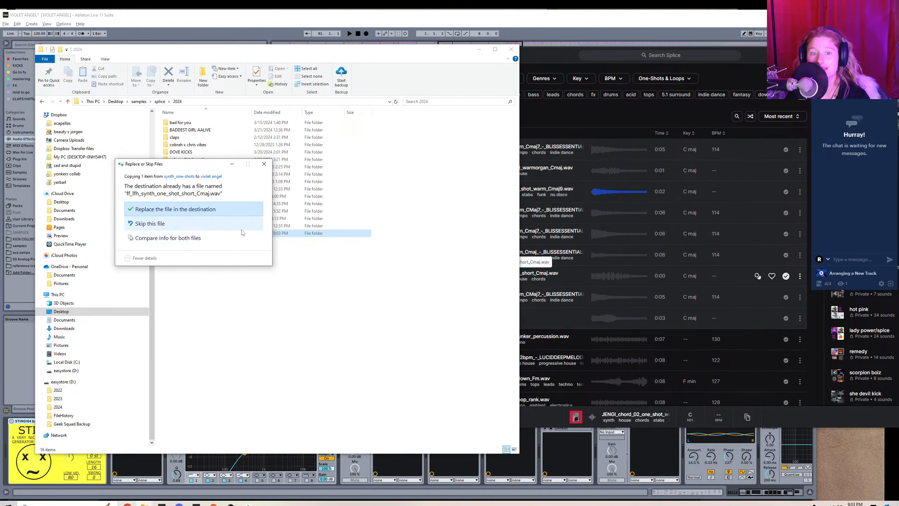
click(219, 226)
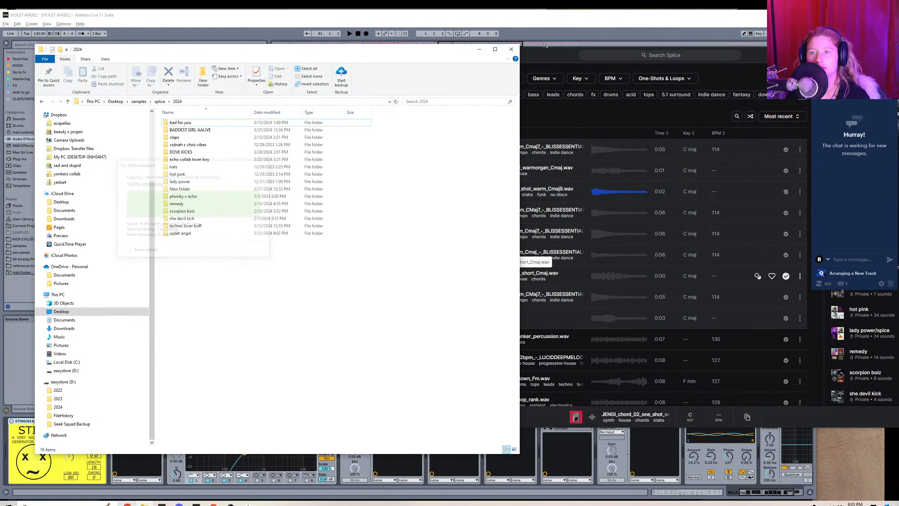
click(546, 63)
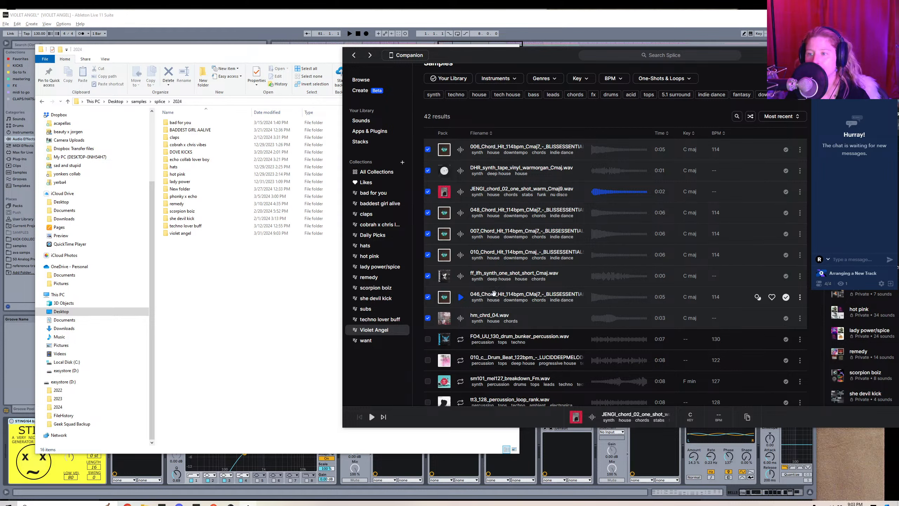
drag(498, 294, 181, 233)
click(565, 130)
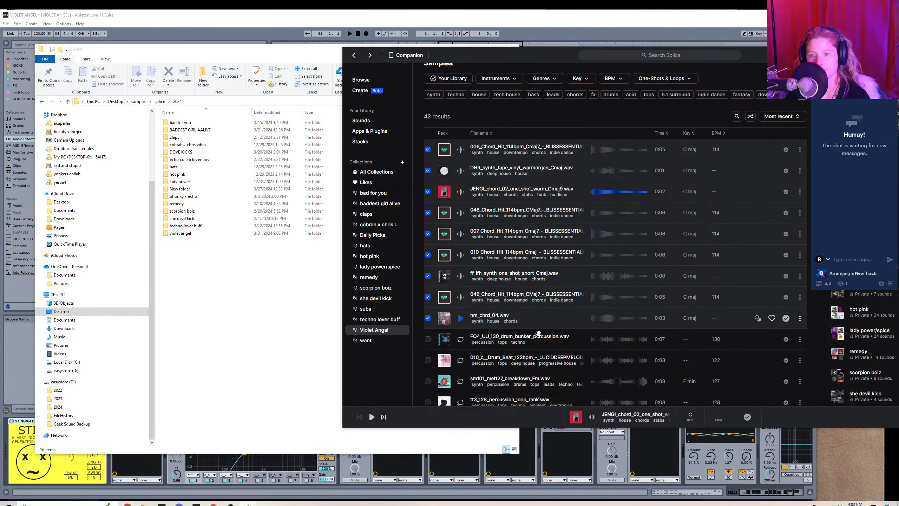
drag(181, 246, 182, 234)
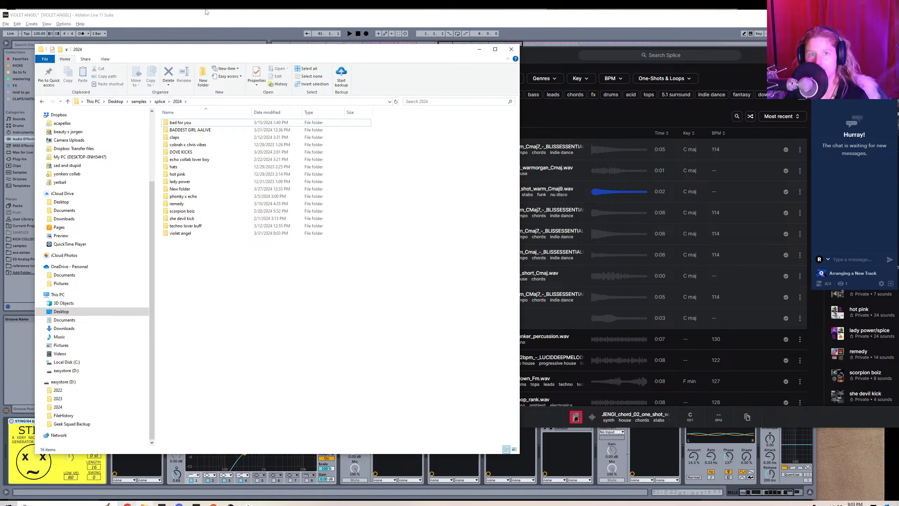
Switch to Ableton Live, select the SYNTHY track at EPIC BUILD, and expand samples, splice, 2024, violet angel in the browser.
click(209, 12)
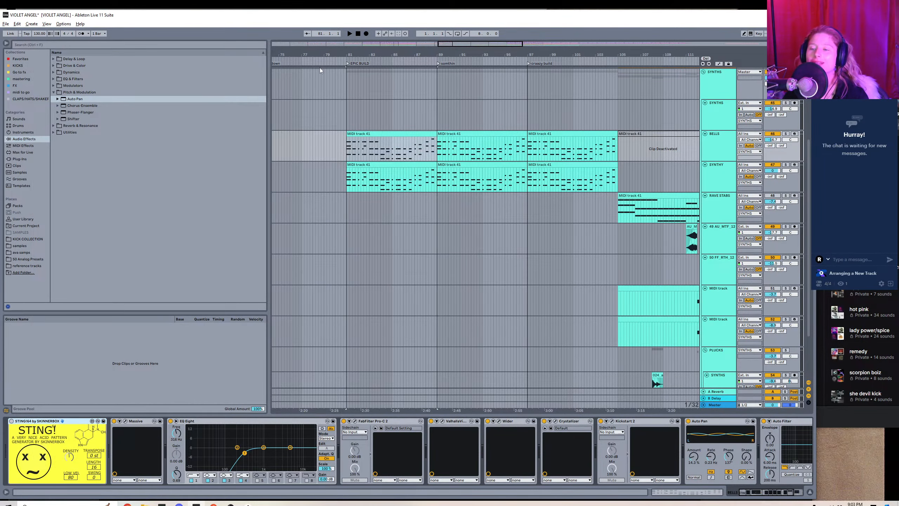
click(346, 186)
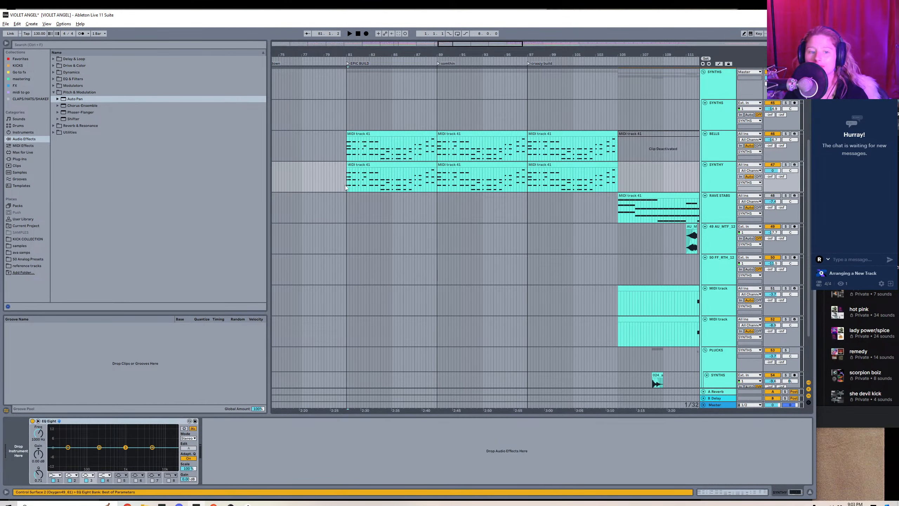
click(24, 245)
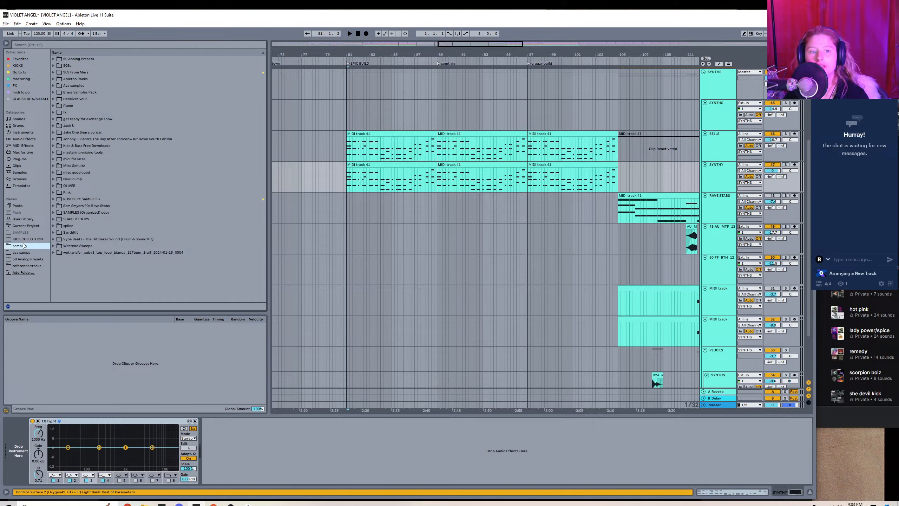
click(53, 225)
click(58, 233)
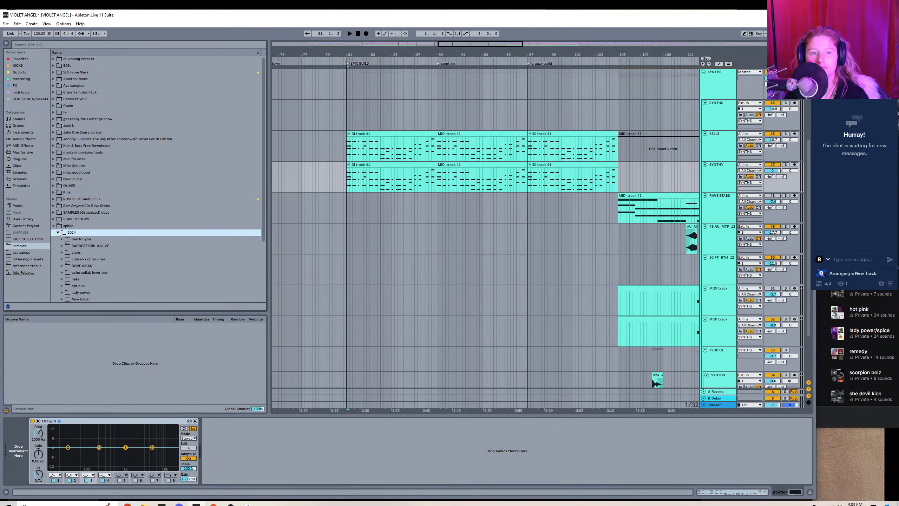
scroll(87, 239, down, 2)
scroll(80, 252, down, 1)
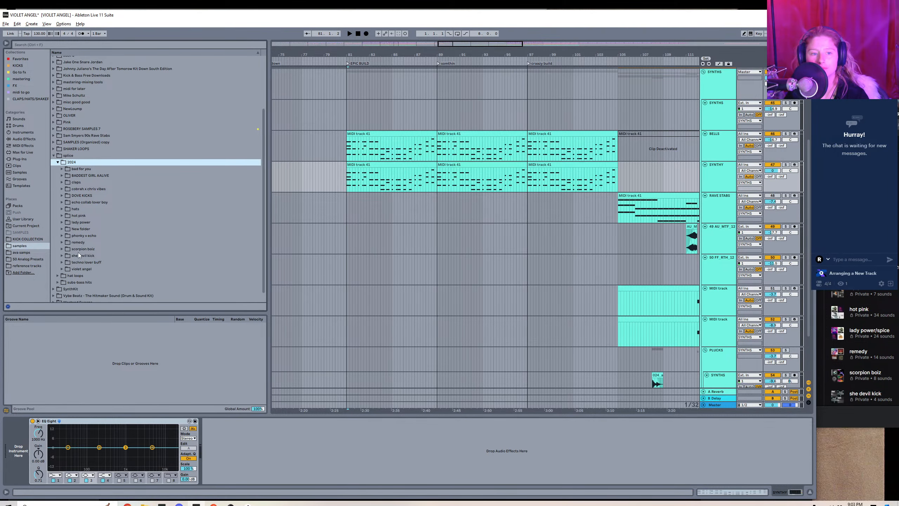
click(62, 270)
scroll(90, 262, down, 6)
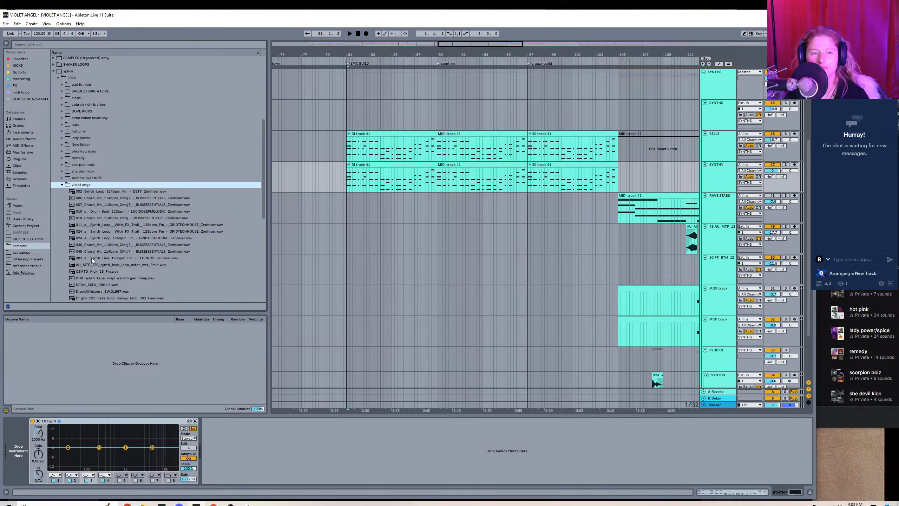
Audition the violet angel samples and load 046_Chord_Hit_114bpm_CMaj7 as the instrument on the SYNTHY track.
click(105, 191)
scroll(114, 212, down, 1)
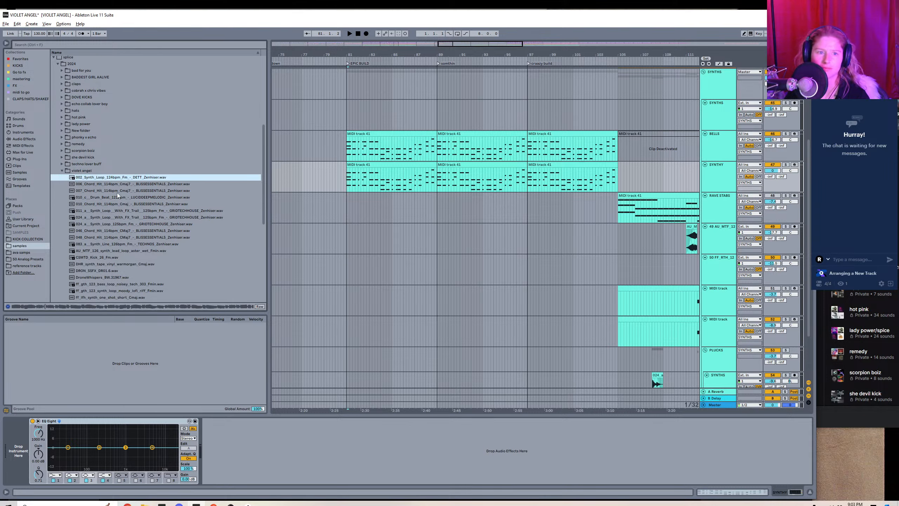
click(108, 184)
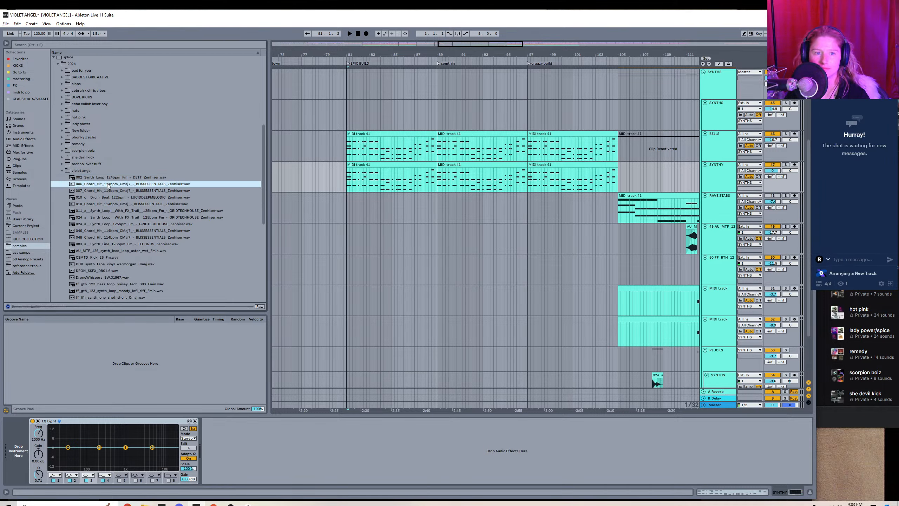
click(101, 191)
click(104, 197)
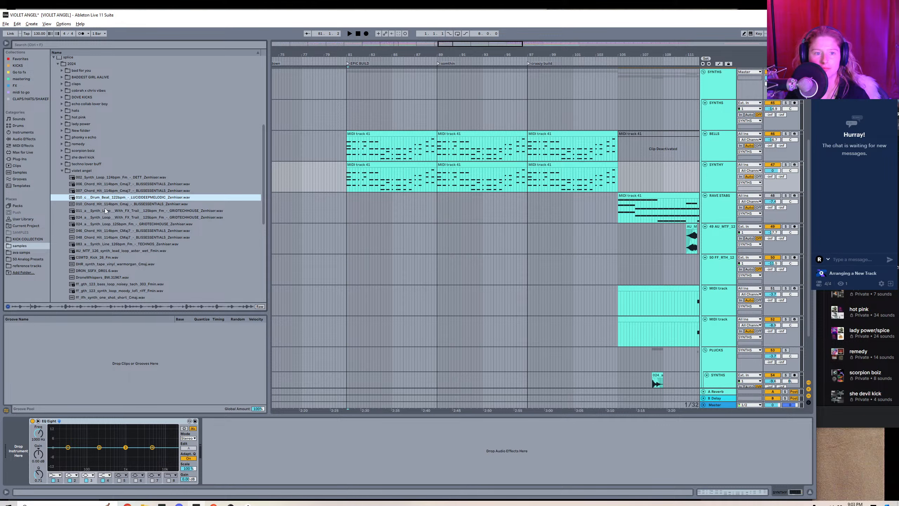
key(Down)
click(107, 230)
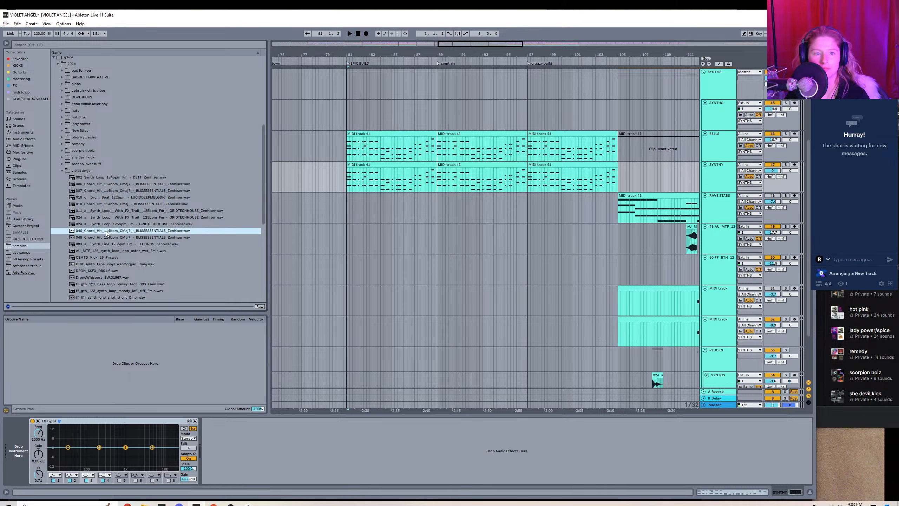
click(105, 238)
click(103, 233)
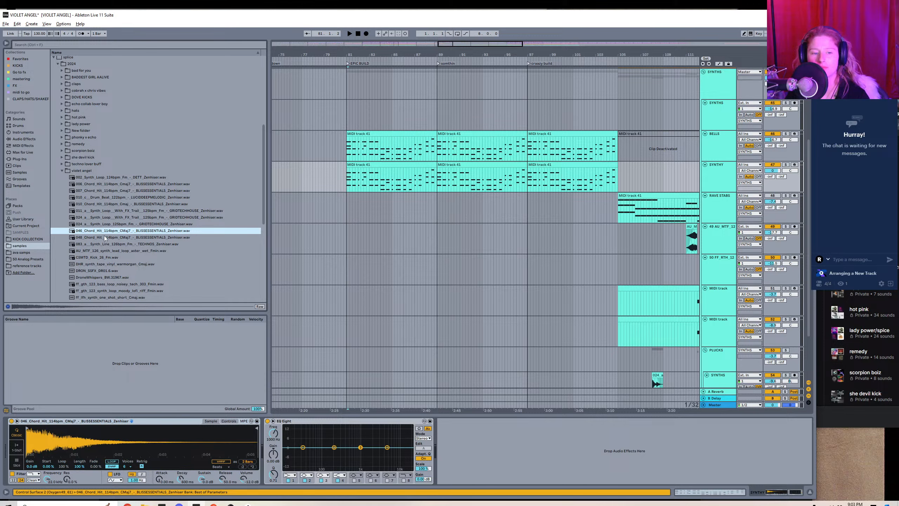
Open the first SYNTHY clip's notes and listen briefly to the chord-hit layer from EPIC BUILD.
double_click(356, 164)
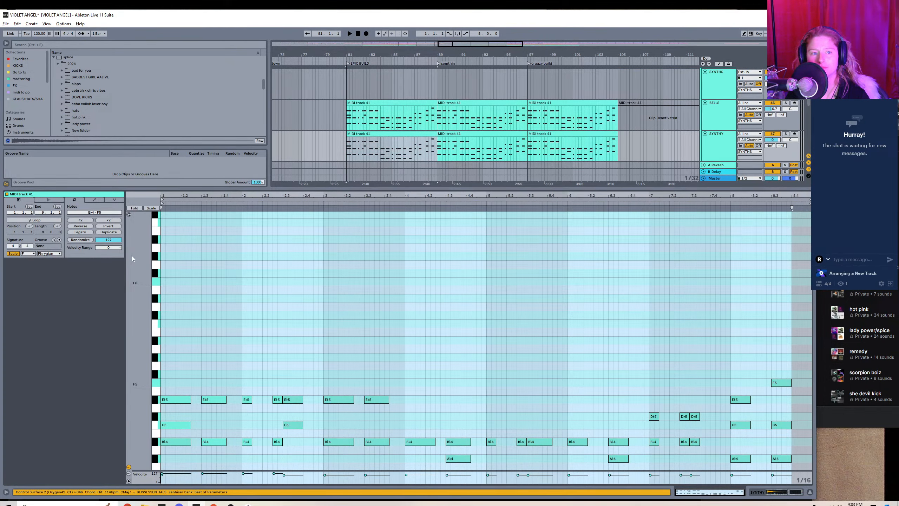
key(space)
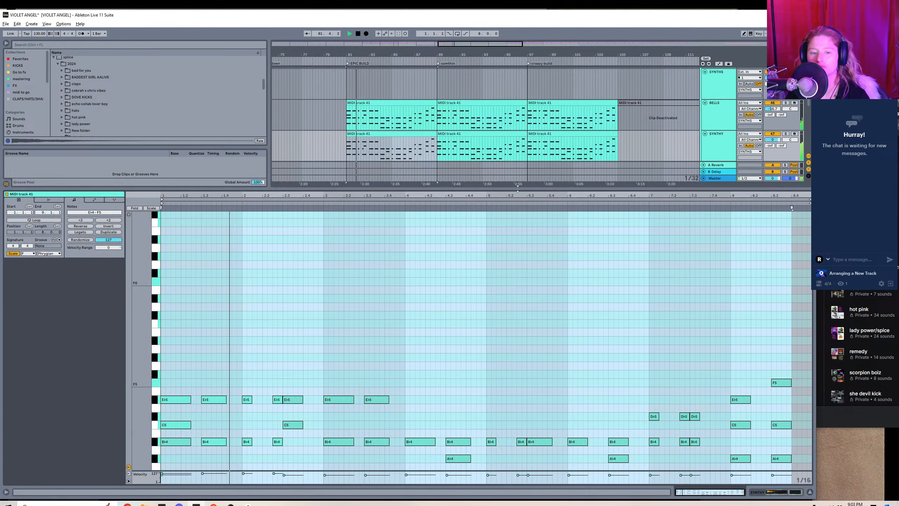
key(space)
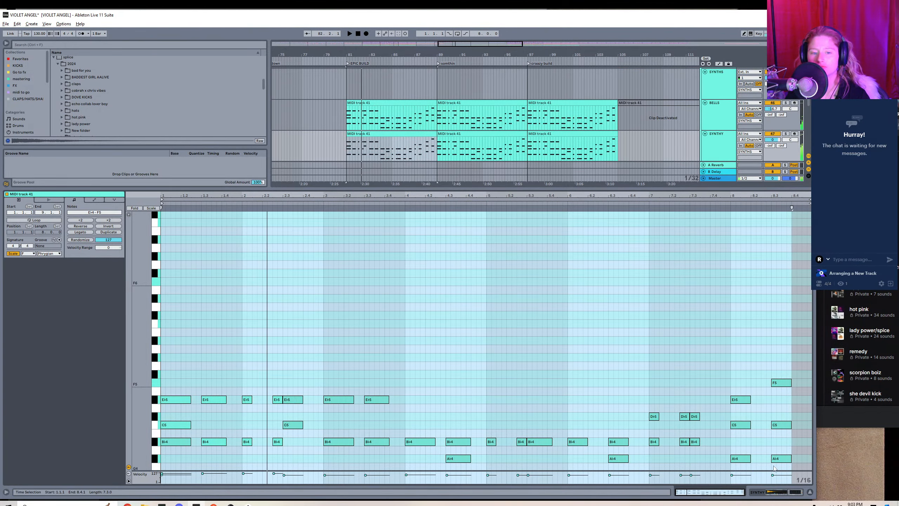
click(809, 492)
Play the first SYNTHY clip and lower the chord-hit sampler's transpose to -6 st by ear.
click(354, 168)
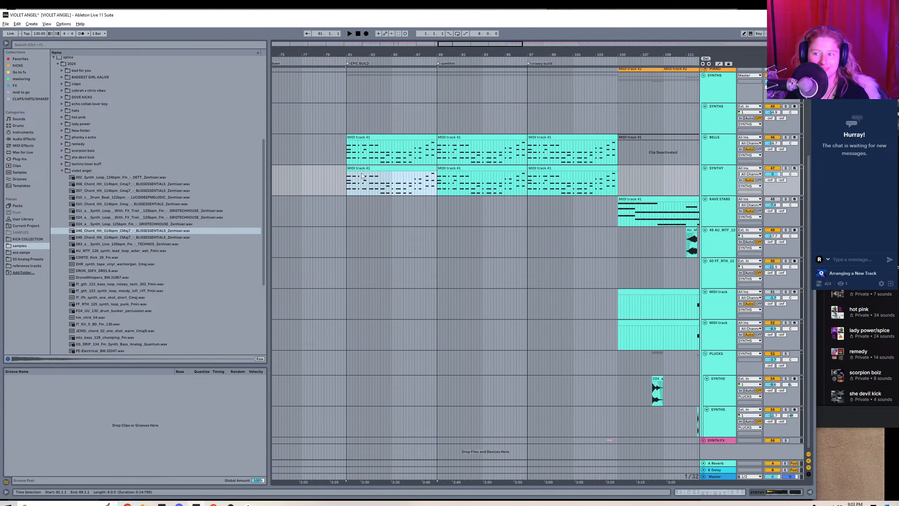
key(shift+Tab)
key(space)
click(229, 421)
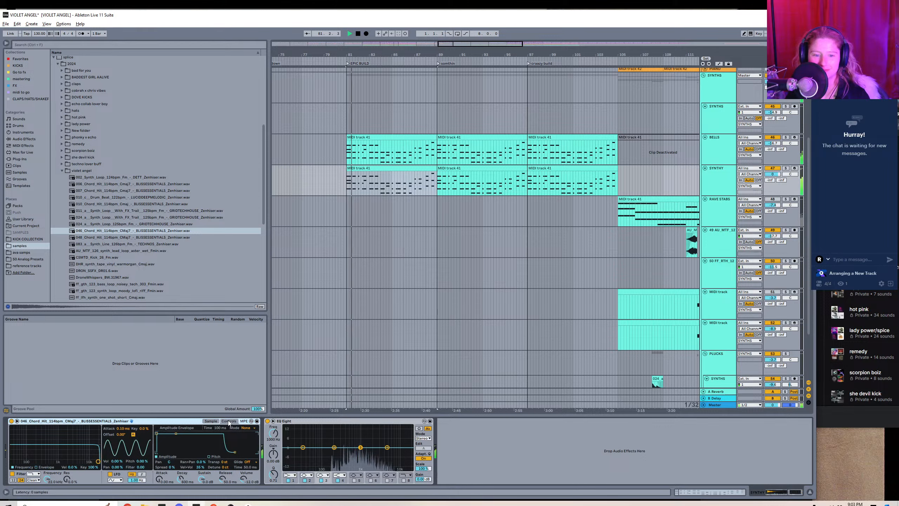
drag(226, 462, 225, 464)
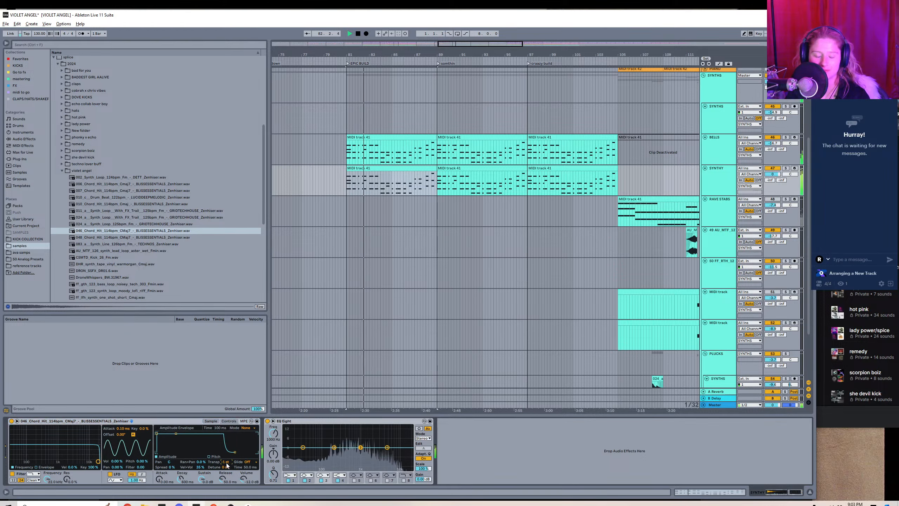
key(Down)
key(Down)
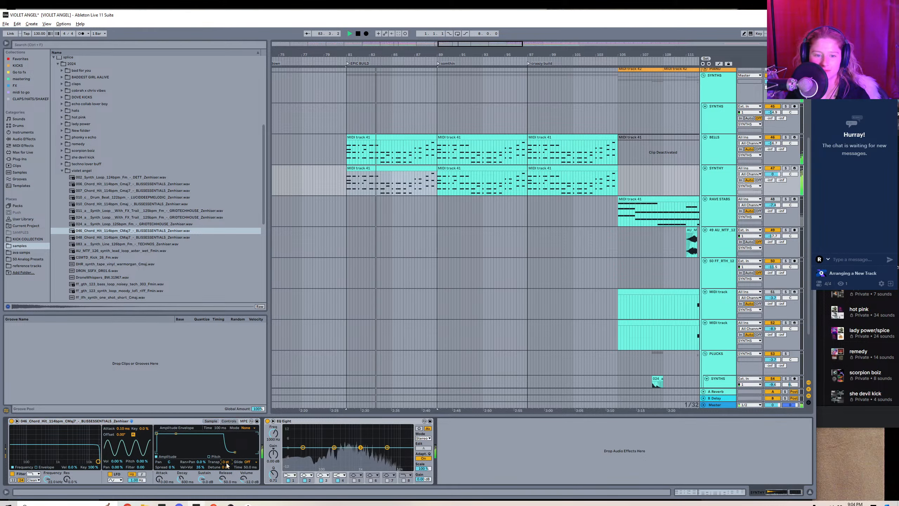
key(Down)
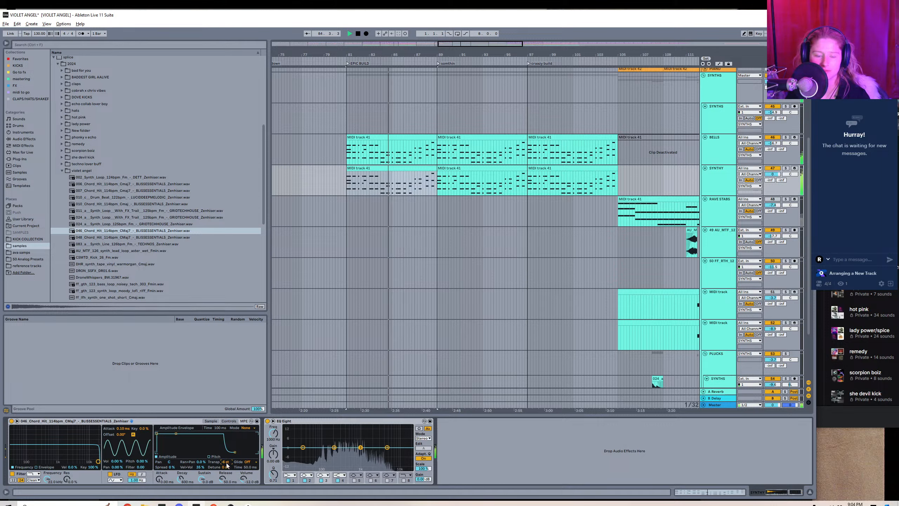
key(Down)
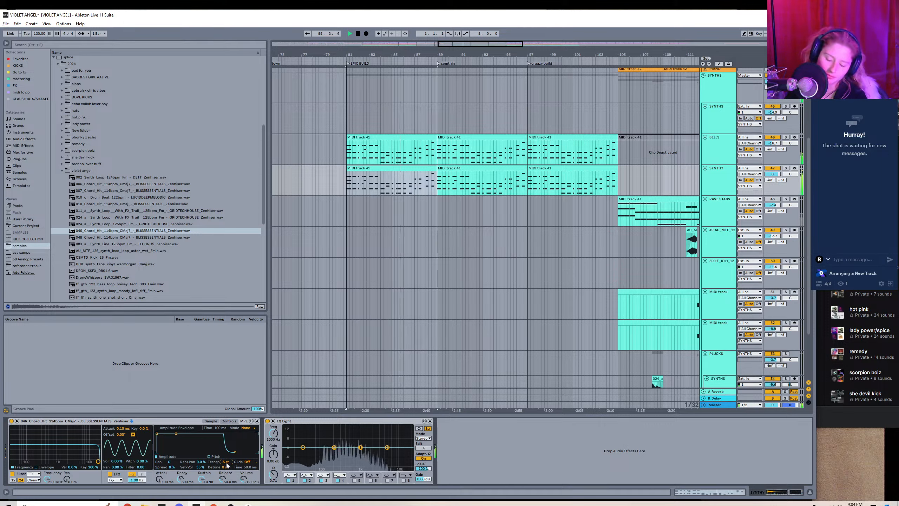
key(Down)
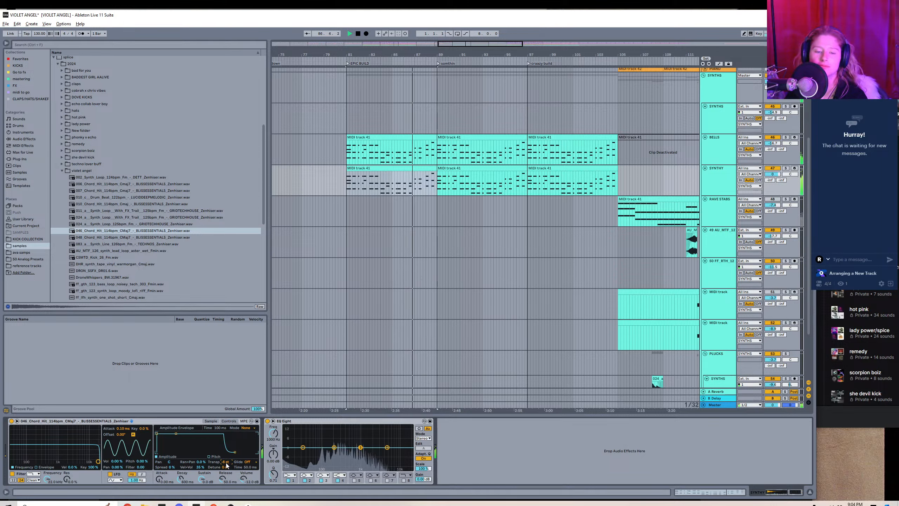
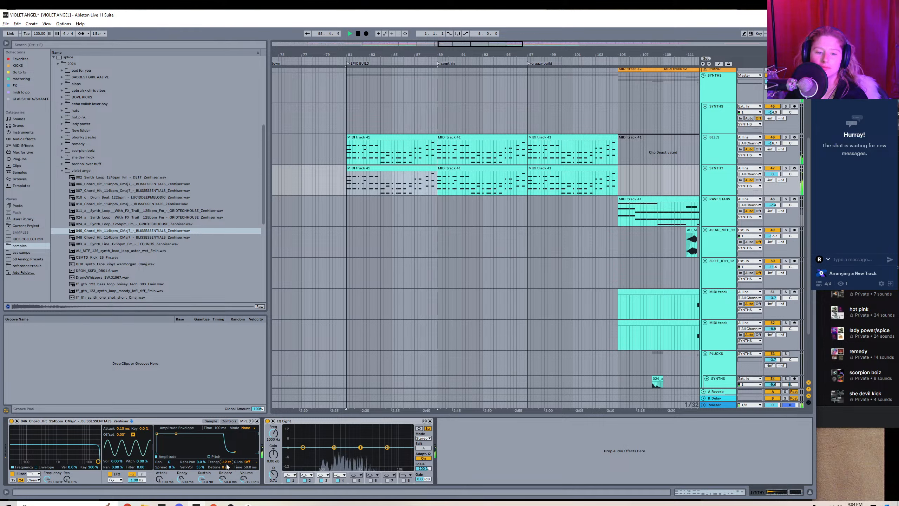
Audition the neighbouring violet angel samples, load the 024_a Synth_Loop_With_FX_Trail sample on the SYNTHY track, and play it.
key(space)
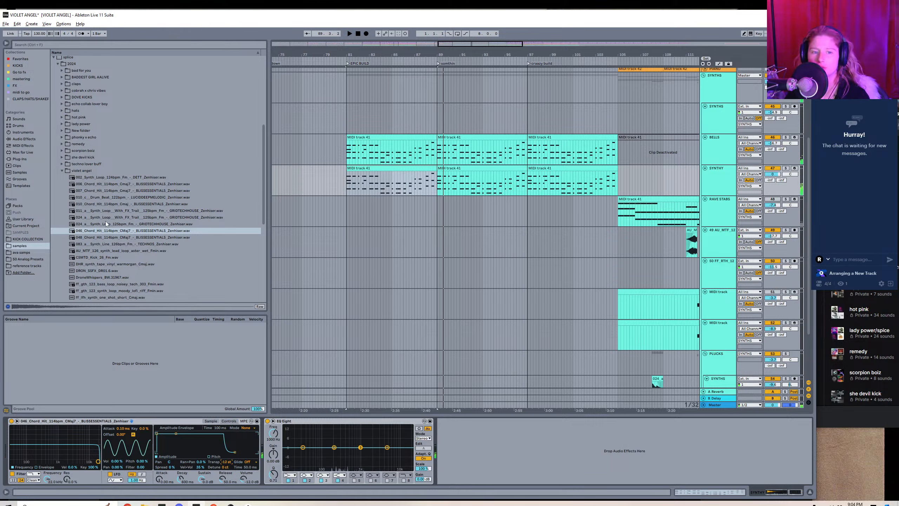
click(107, 237)
click(102, 224)
click(100, 216)
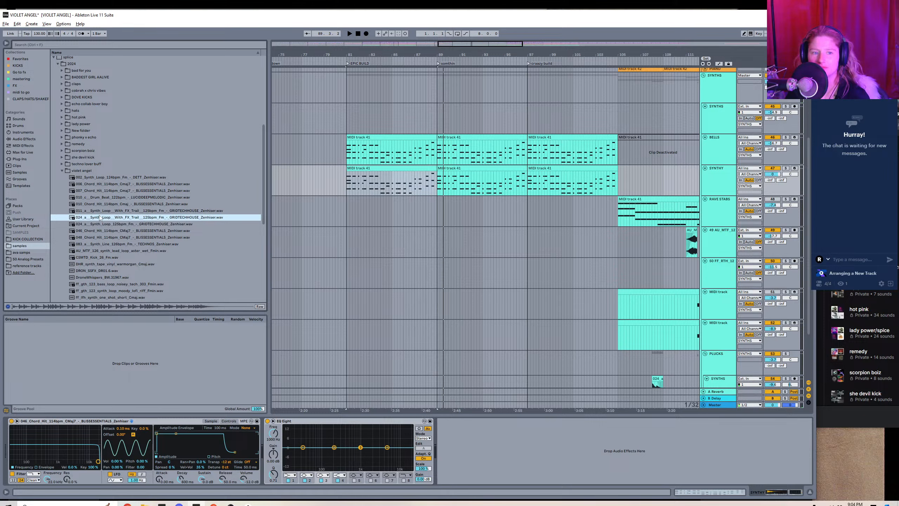
click(98, 211)
click(99, 218)
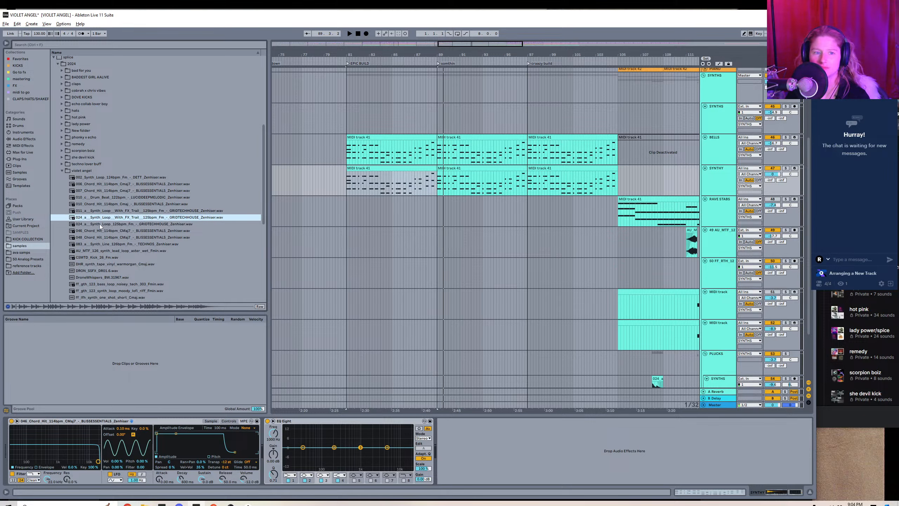
key(space)
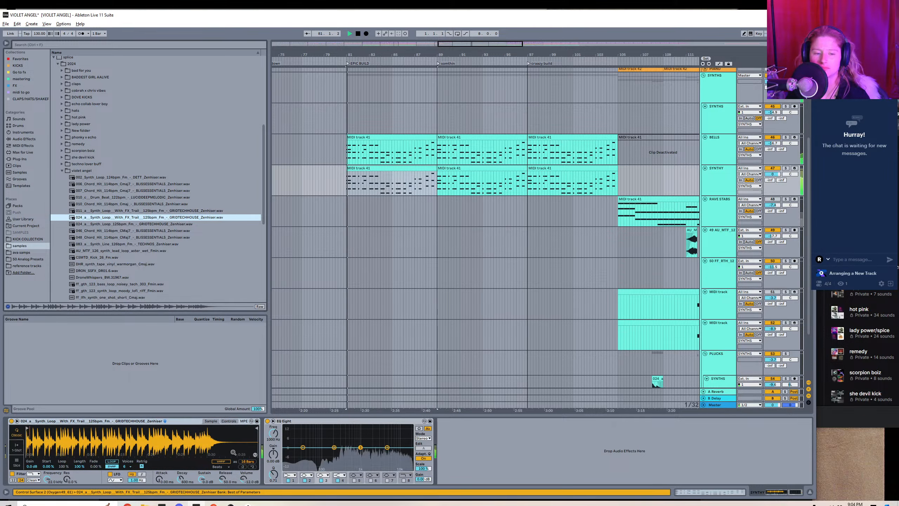
Show the sampler's controls and lower the FX-trail loop's transpose by ear during playback.
click(228, 421)
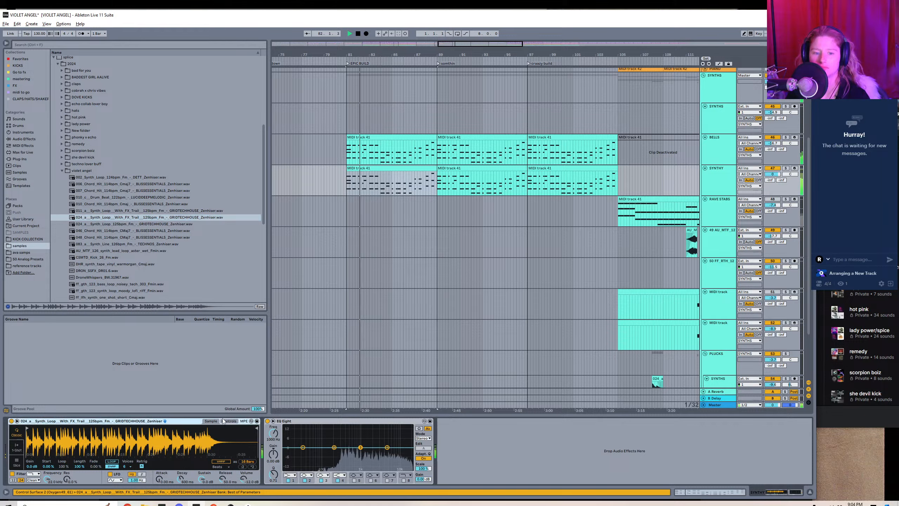
drag(223, 461, 223, 464)
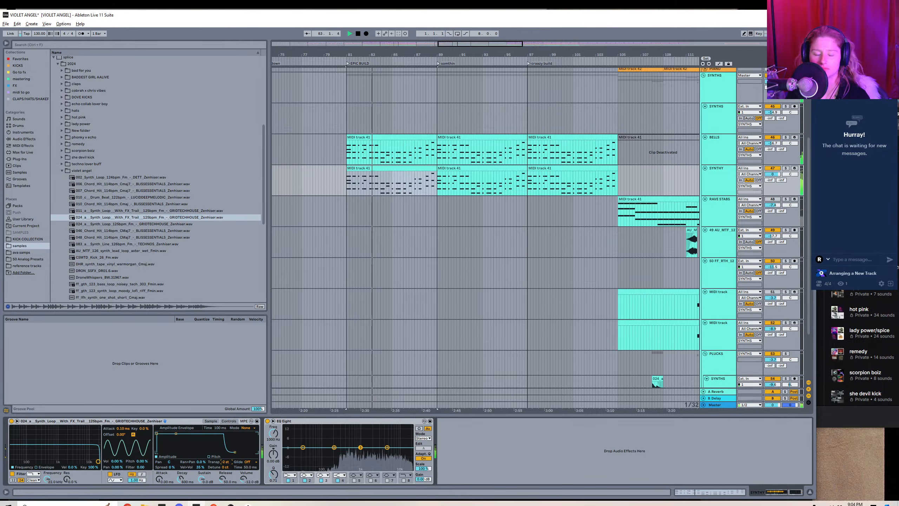
key(space)
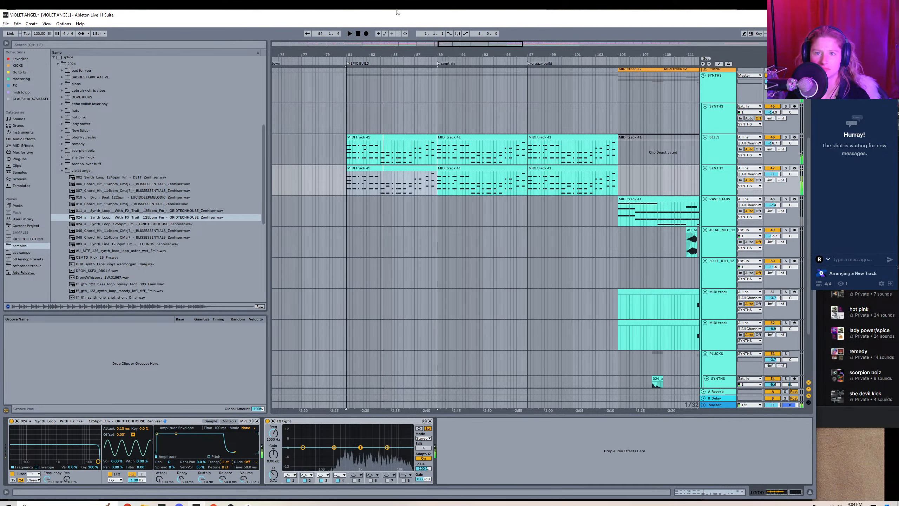
Paste the copied SYNTHY clip under the bells at part b and play it from there.
scroll(449, 137, down, 5)
scroll(460, 136, left, 3)
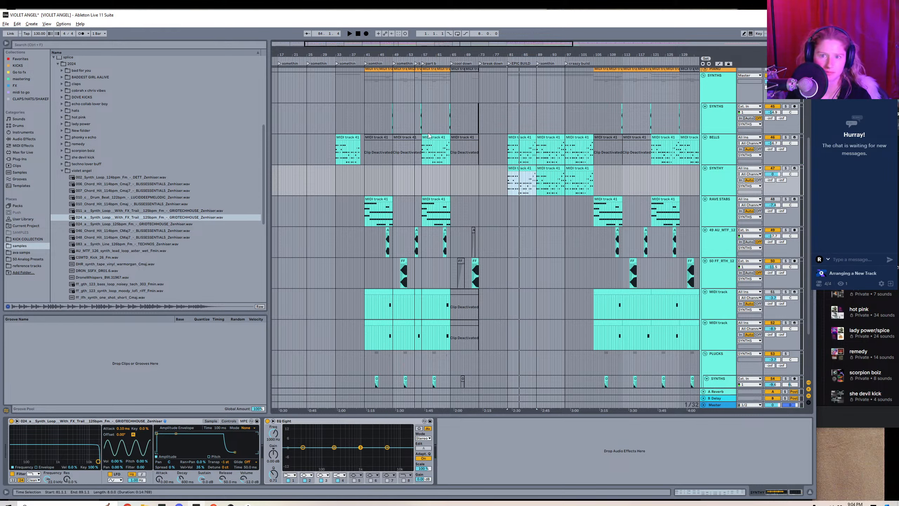
click(421, 180)
key(ctrl+v)
key(space)
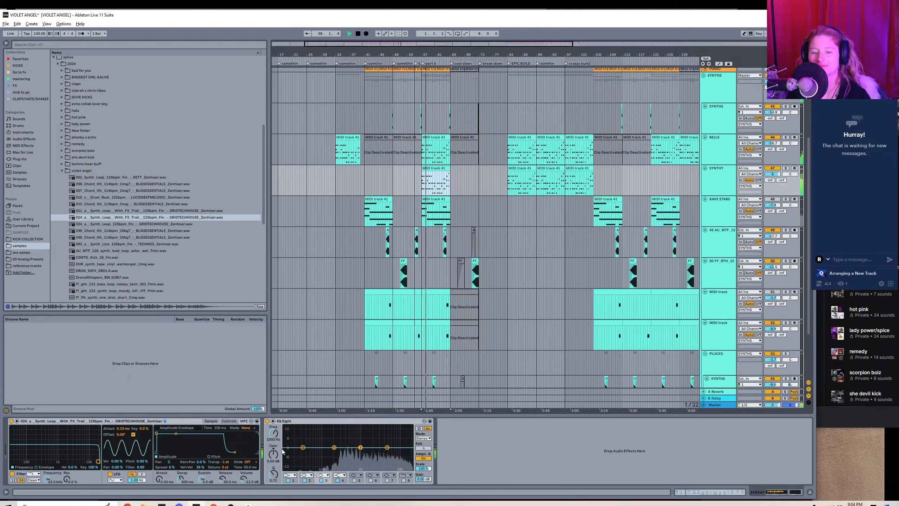
Adjust the FX-trail loop's transpose to -5 st by ear while part b plays.
drag(225, 462, 226, 465)
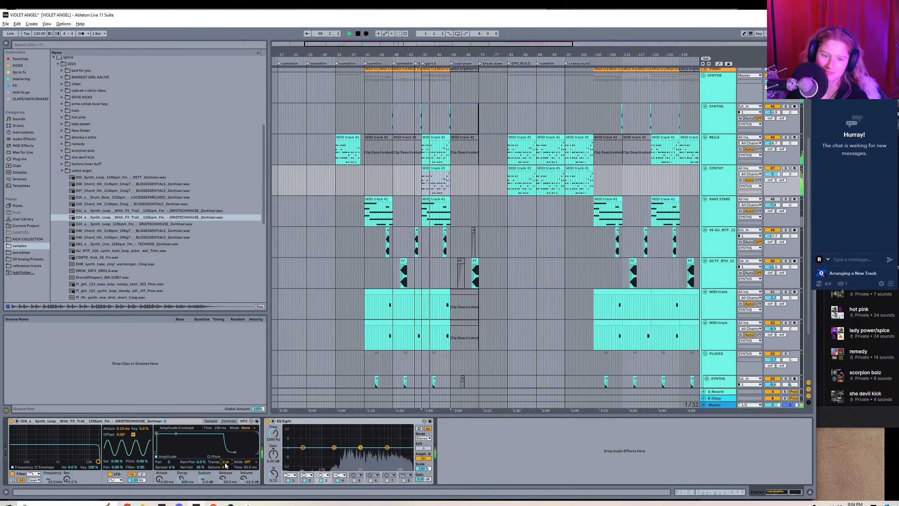
key(Down)
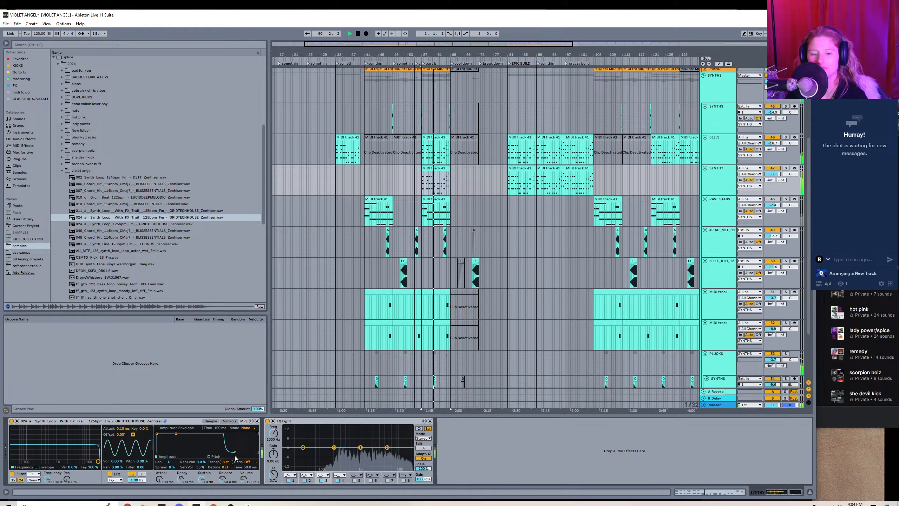
key(Down)
key(Down)
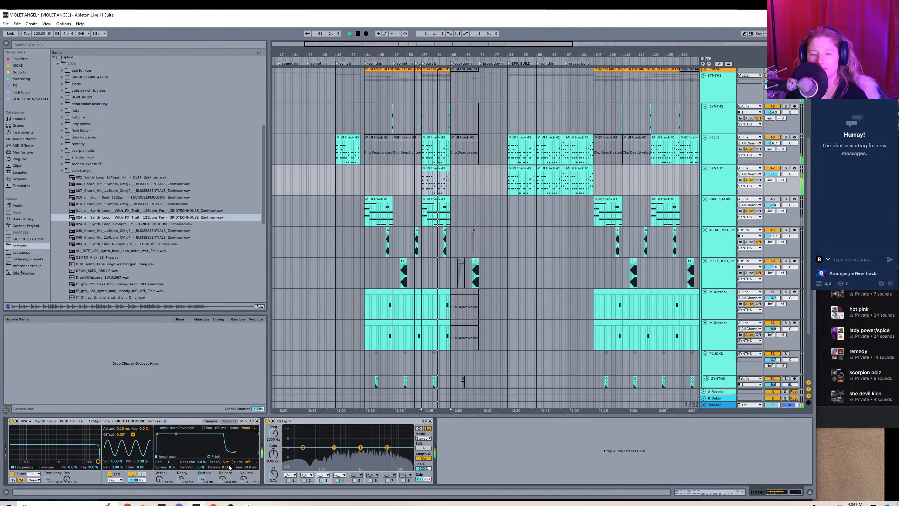
key(plus)
key(plus)
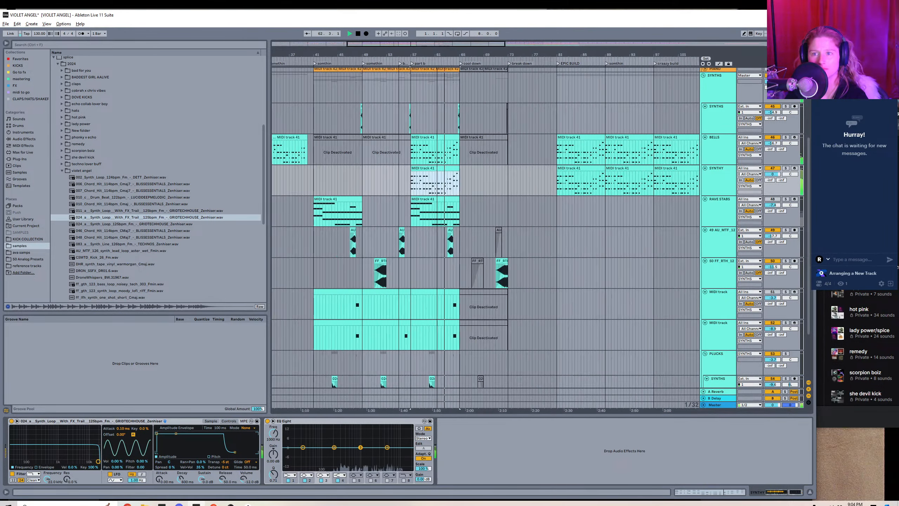
key(Down)
Lower the SYNTHY track's volume and replay its part b clip with the track's devices showing.
drag(775, 174, 775, 186)
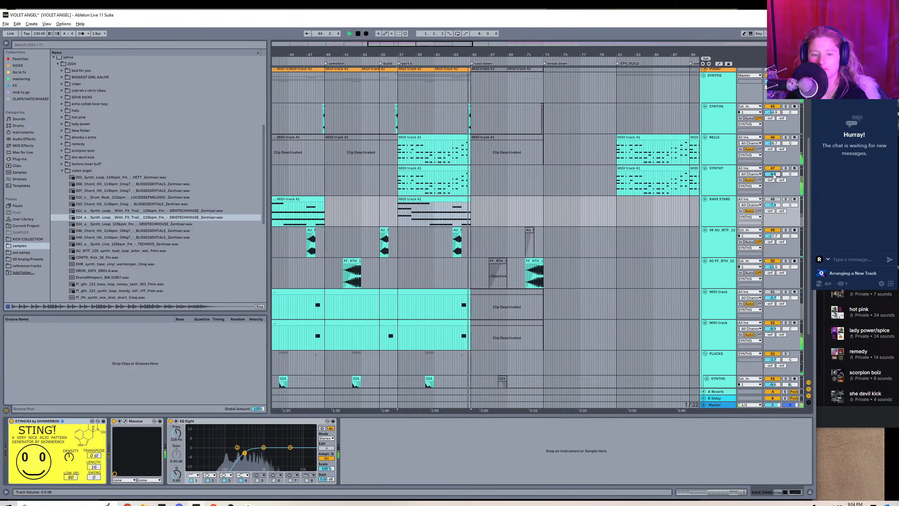
click(413, 198)
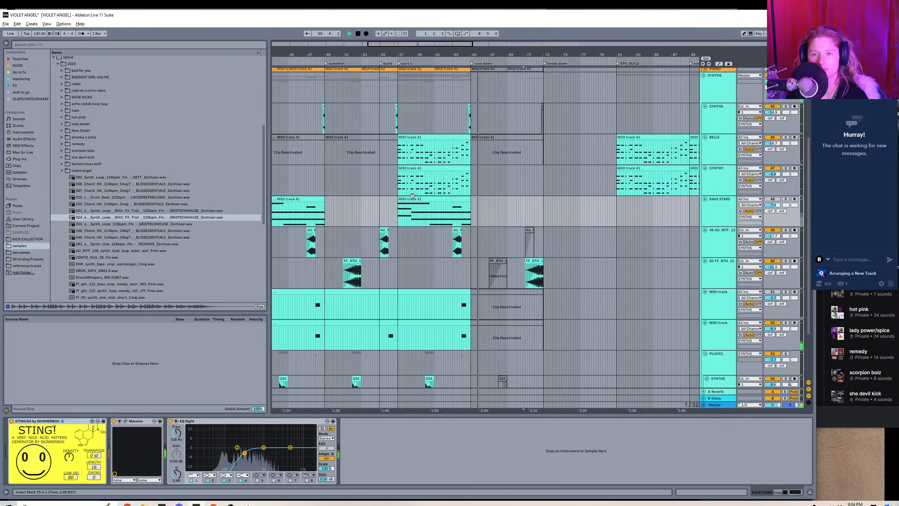
key(space)
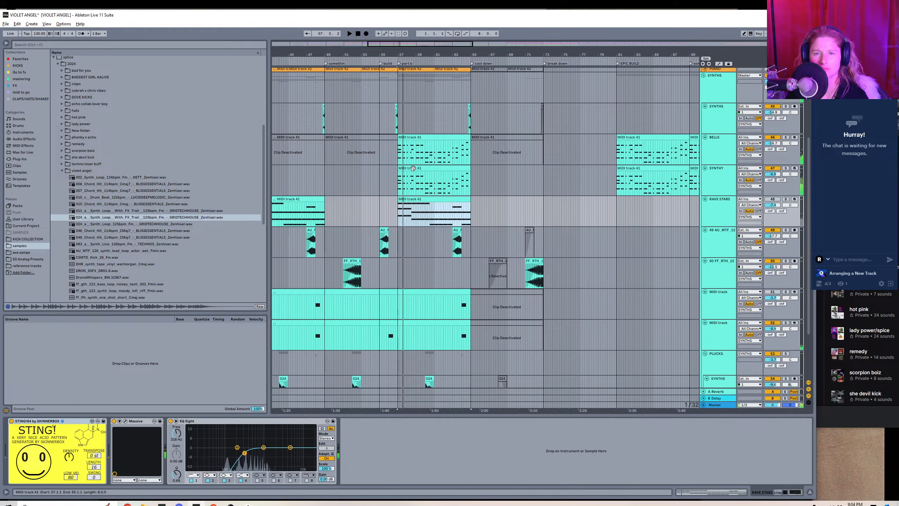
double_click(413, 169)
key(shift+Tab)
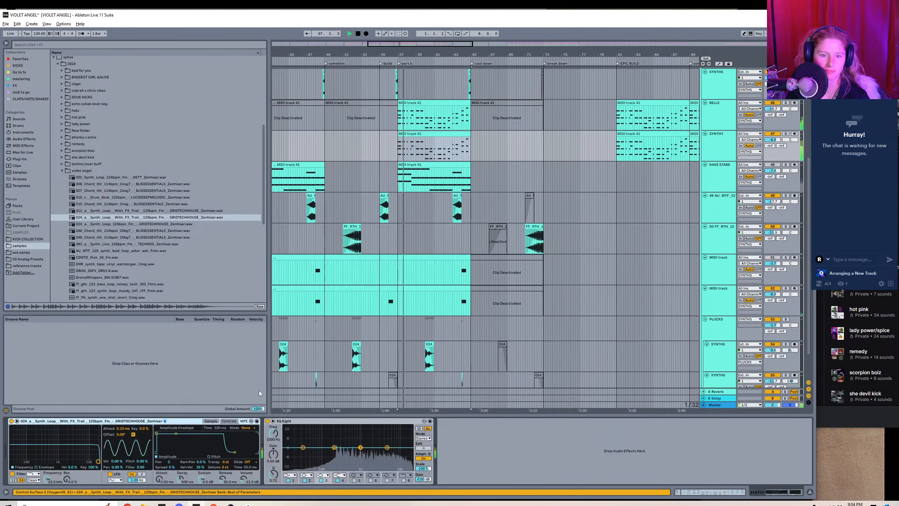
key(space)
Load the 024_a Synth_Loop_125bpm_Fm sample on SYNTHY, shorten it to its first hit, and play it.
click(106, 224)
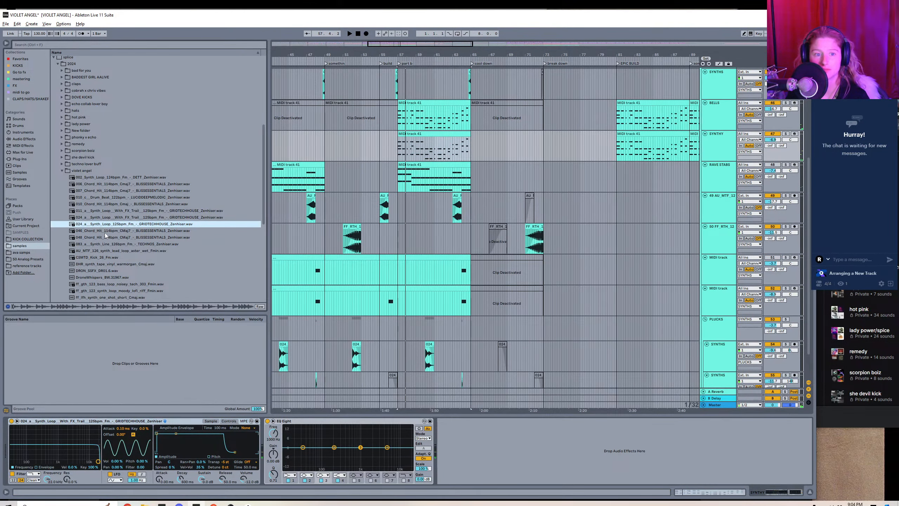
click(105, 231)
click(105, 226)
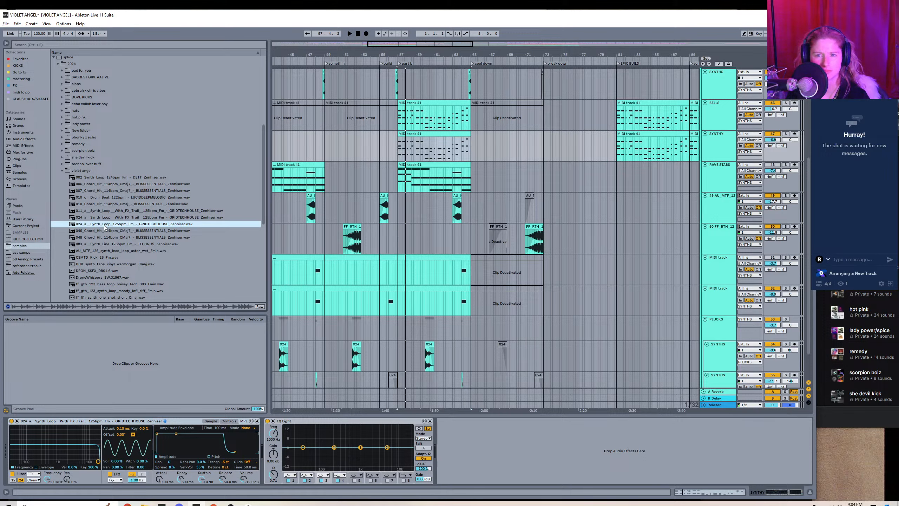
drag(104, 225, 178, 444)
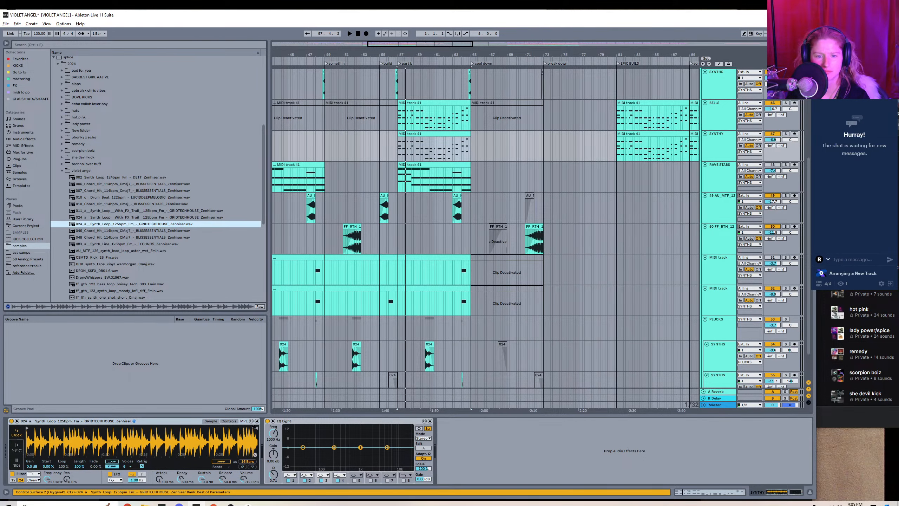
drag(256, 427, 28, 430)
key(space)
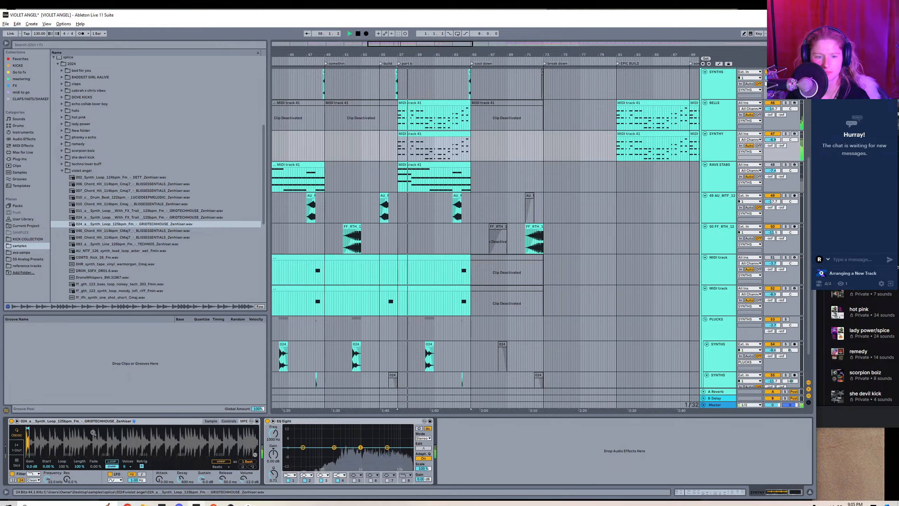
Set the shortened synth loop's transpose to -12 st while listening.
click(228, 421)
mouse_move(225, 462)
mouse_down()
mouse_move(225, 481)
mouse_move(225, 463)
mouse_up()
key(space)
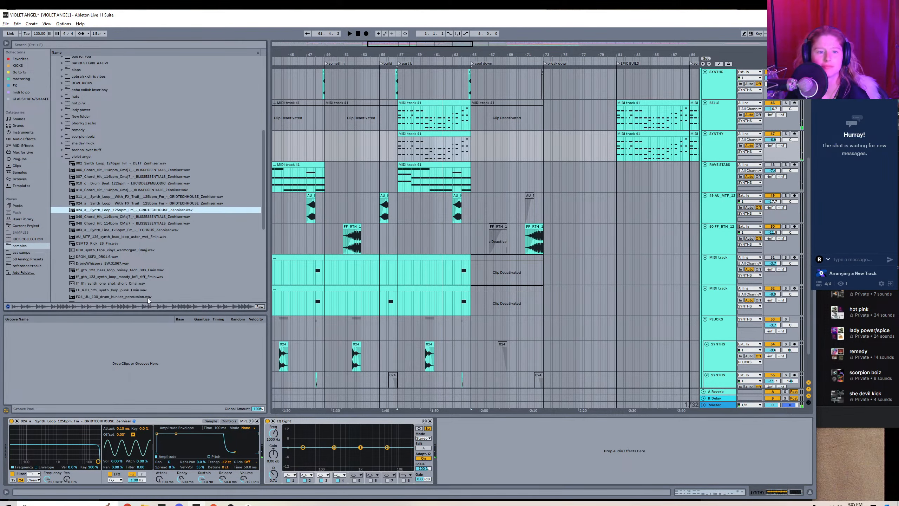
Audition more violet angel samples, load STCR2_ATH_Acid_Bass_One_Shot_Energy_E.wav on SYNTHY, and play it with the sampler controls shown.
scroll(148, 298, down, 6)
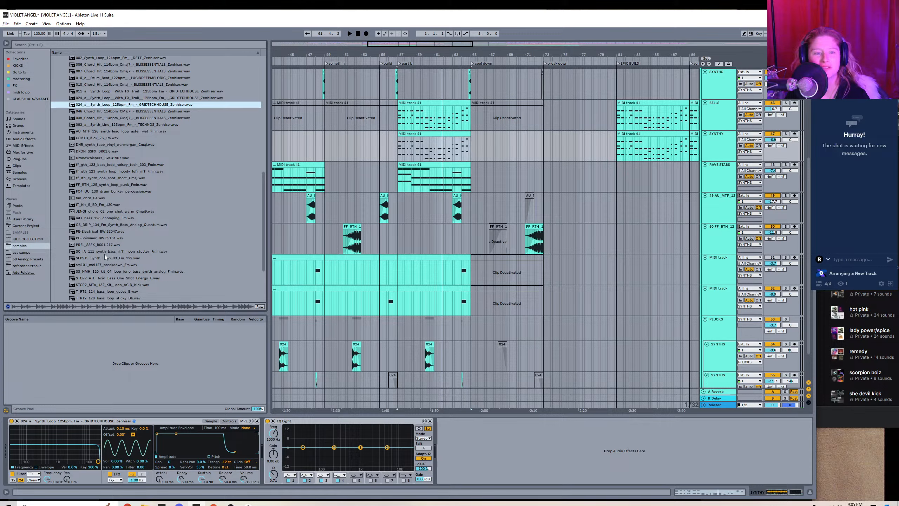
click(105, 258)
scroll(100, 269, down, 3)
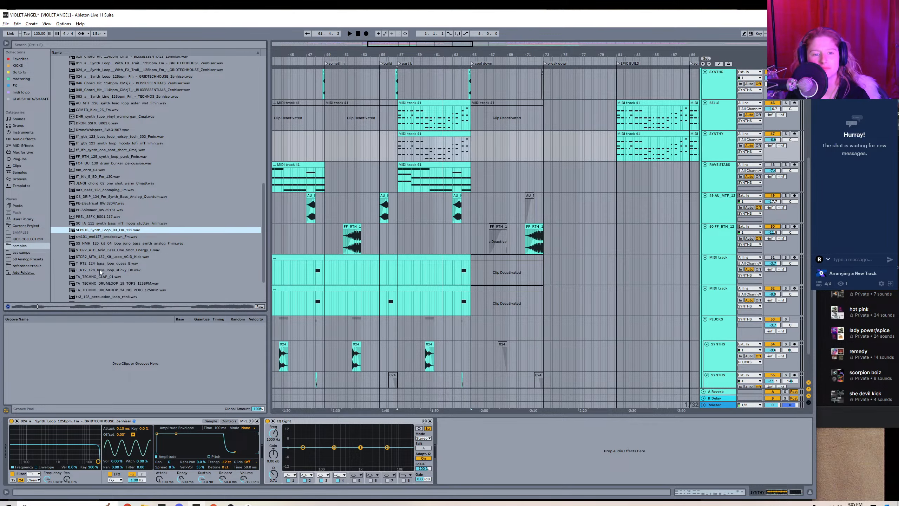
click(108, 223)
click(108, 233)
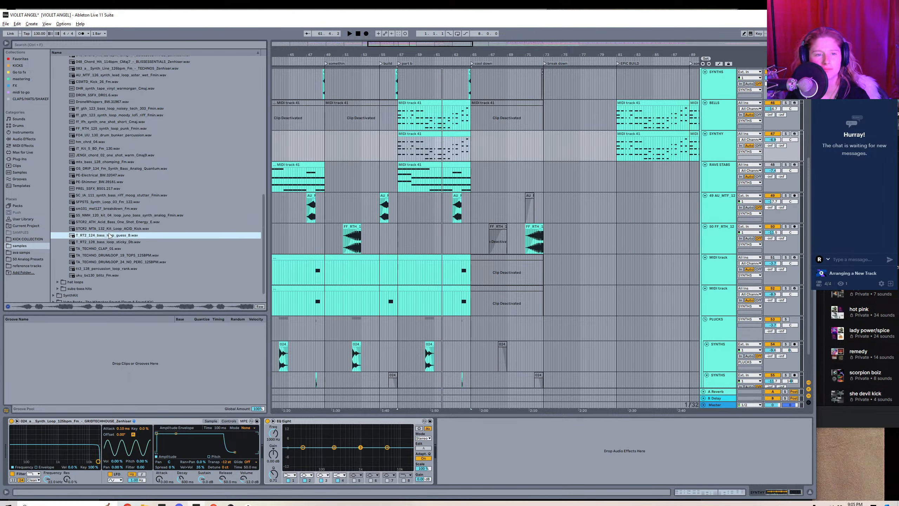
click(107, 229)
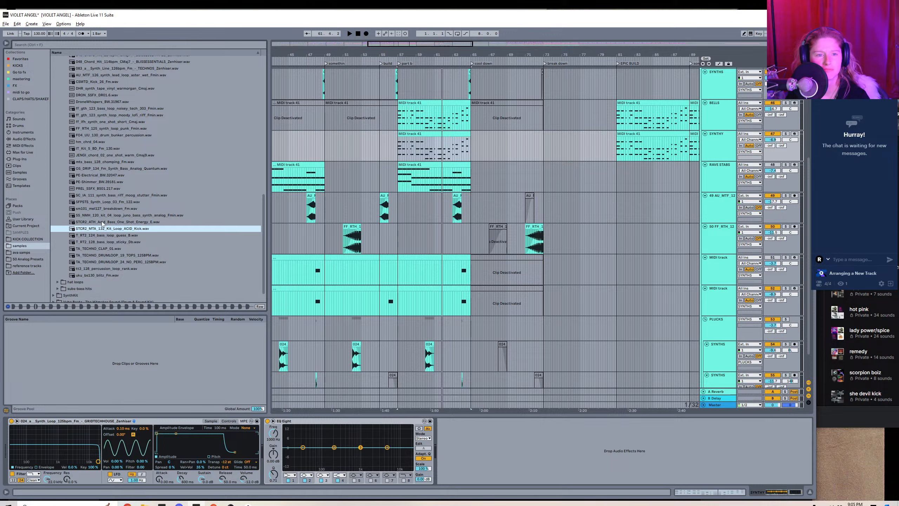
click(103, 222)
double_click(102, 222)
key(space)
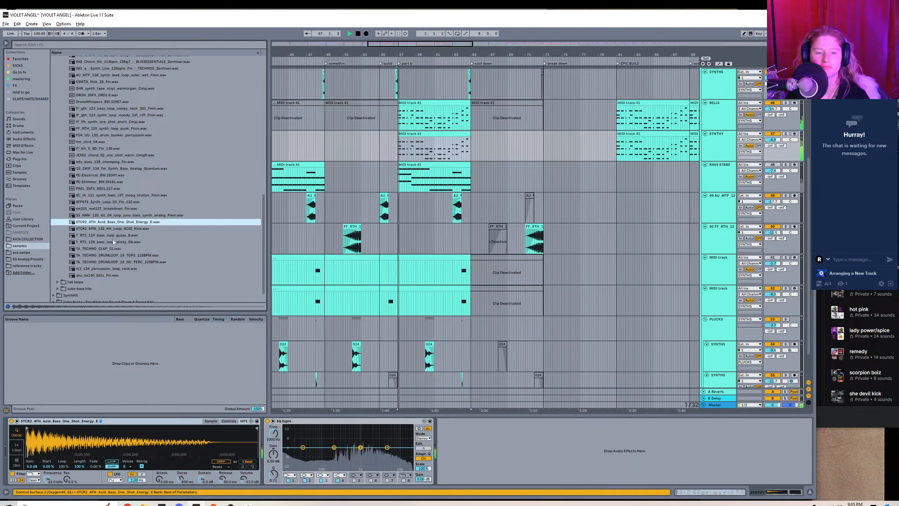
click(227, 421)
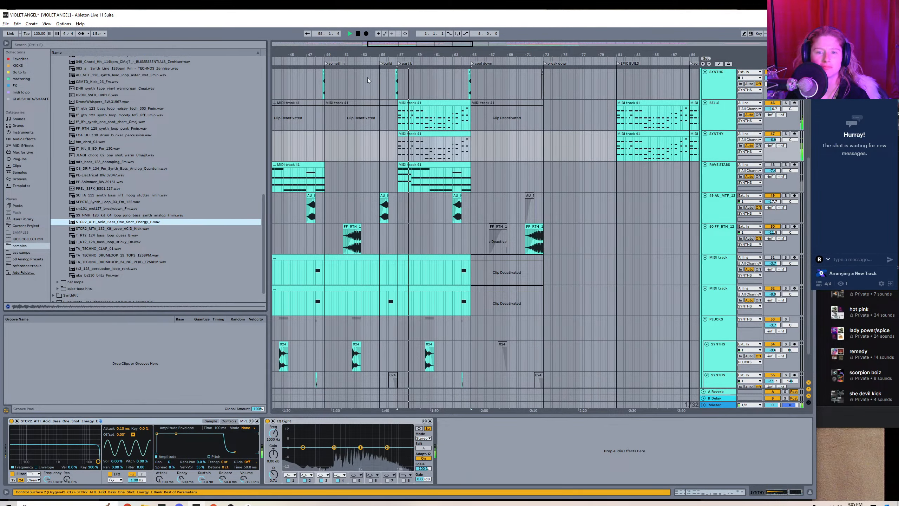
Delete the upper chord notes throughout the part b SYNTHY clip, keeping only the lowest note of each chord.
double_click(408, 132)
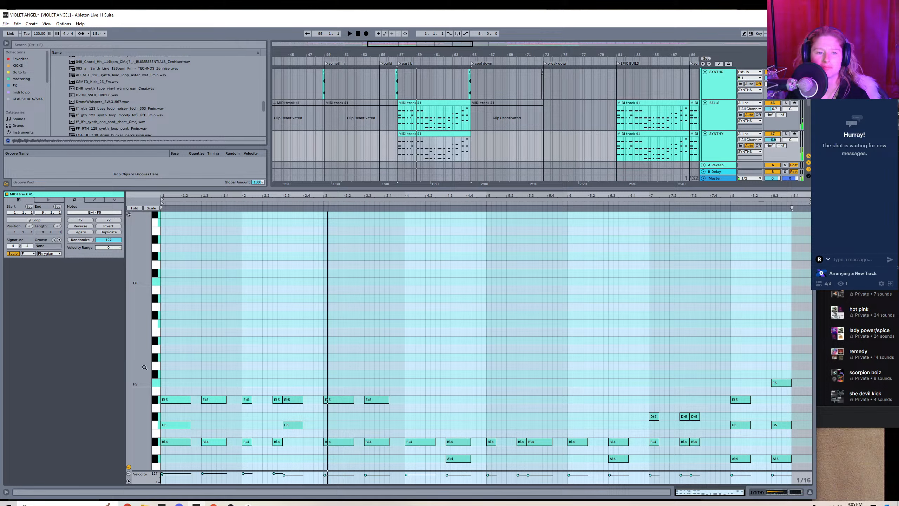
scroll(145, 367, down, 5)
drag(163, 248, 385, 331)
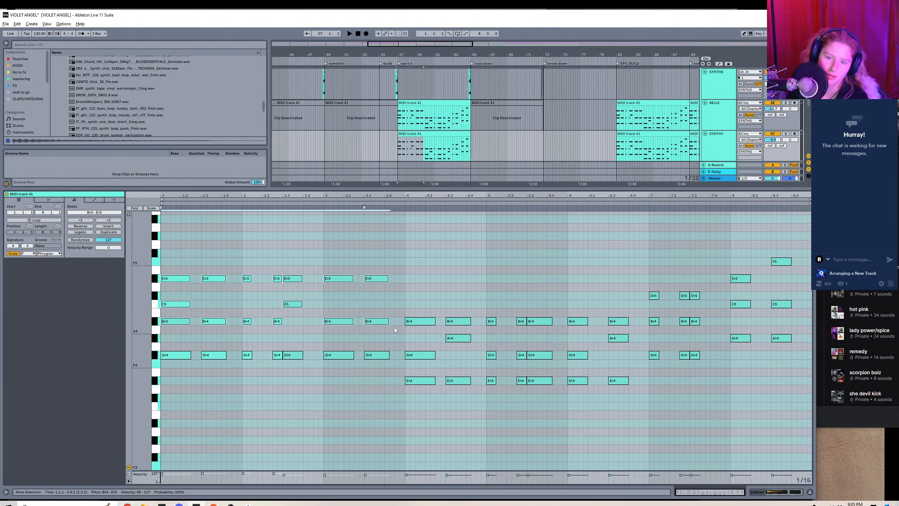
key(Delete)
drag(405, 295, 622, 374)
key(Delete)
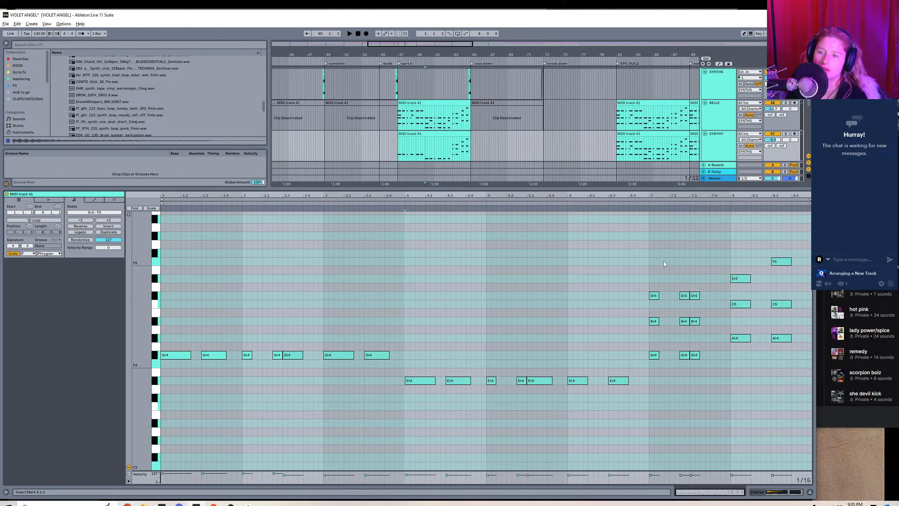
drag(648, 257, 705, 330)
key(Delete)
drag(733, 258, 792, 310)
key(Delete)
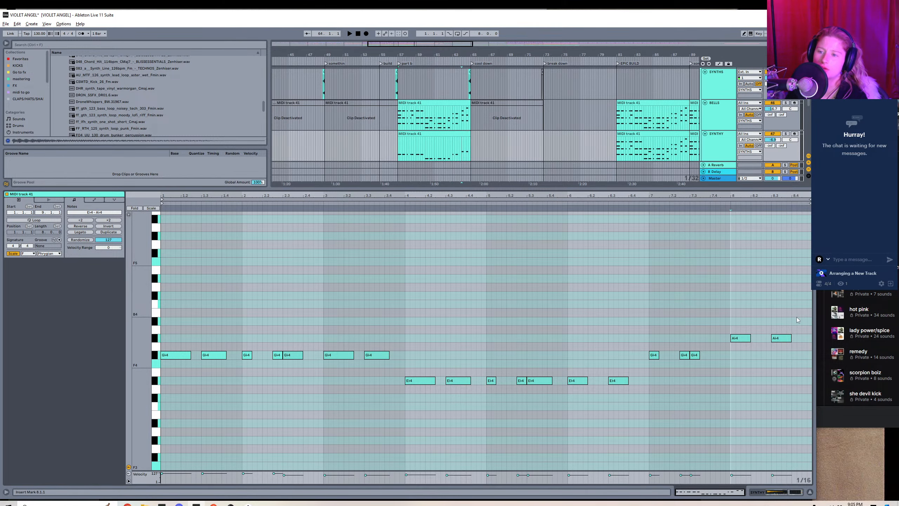
Play the part b section to hear the single-note SYNTHY part with the acid bass one-shot.
key(space)
key(shift+Tab)
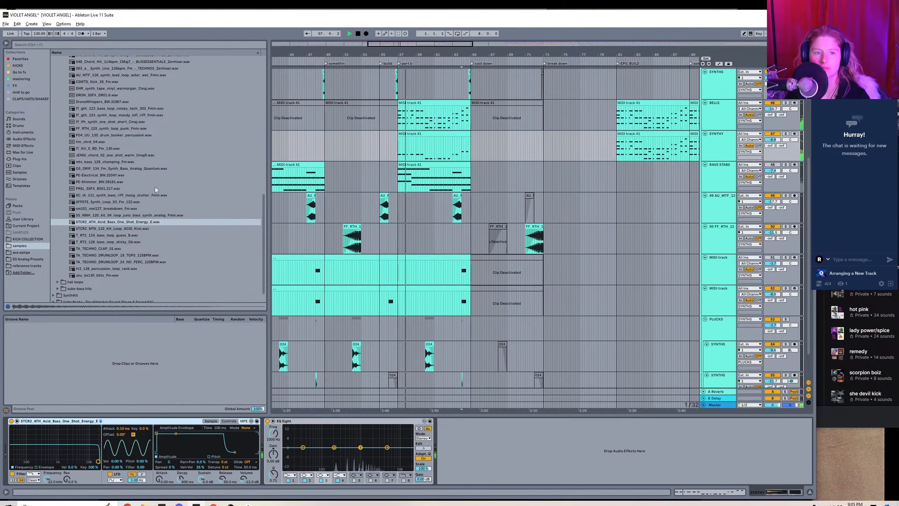
scroll(128, 135, up, 5)
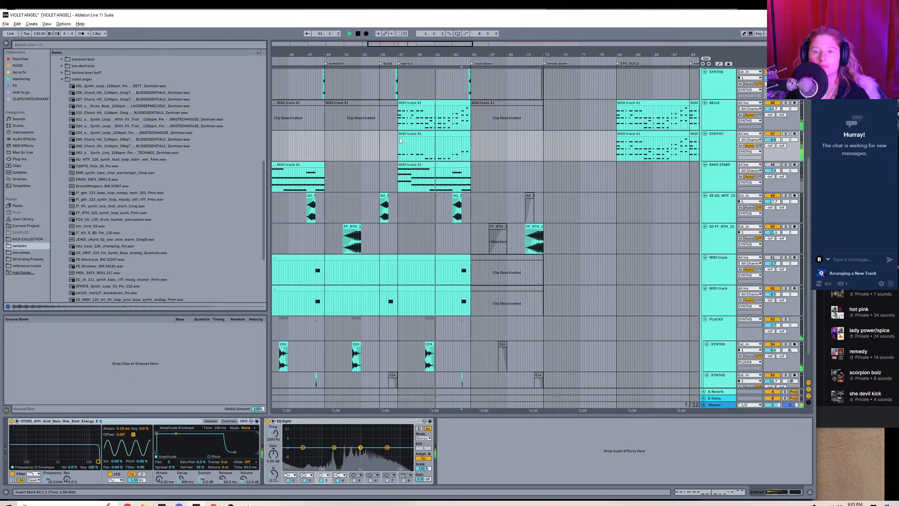
key(space)
Try the AU_MTF_126 synth lead loop and the 083_a Synth_Line_126bpm_Fm sample on SYNTHY during playback.
click(125, 160)
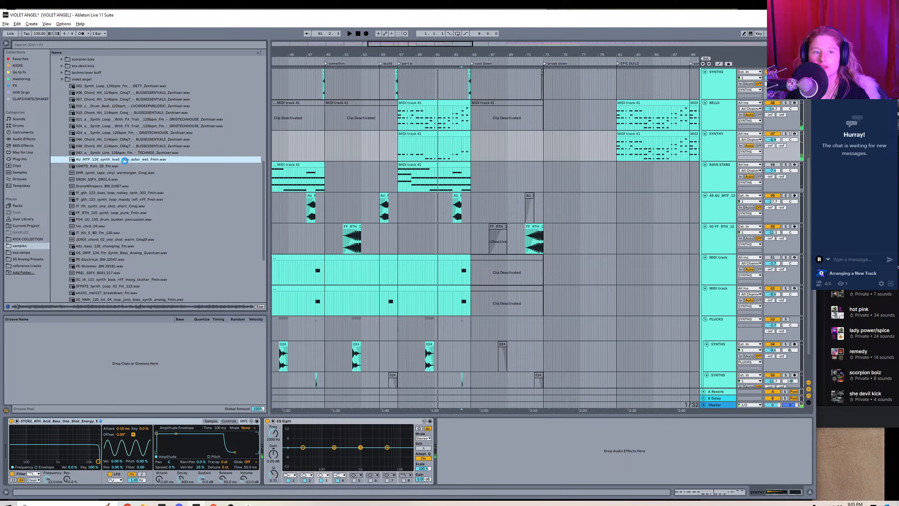
double_click(125, 160)
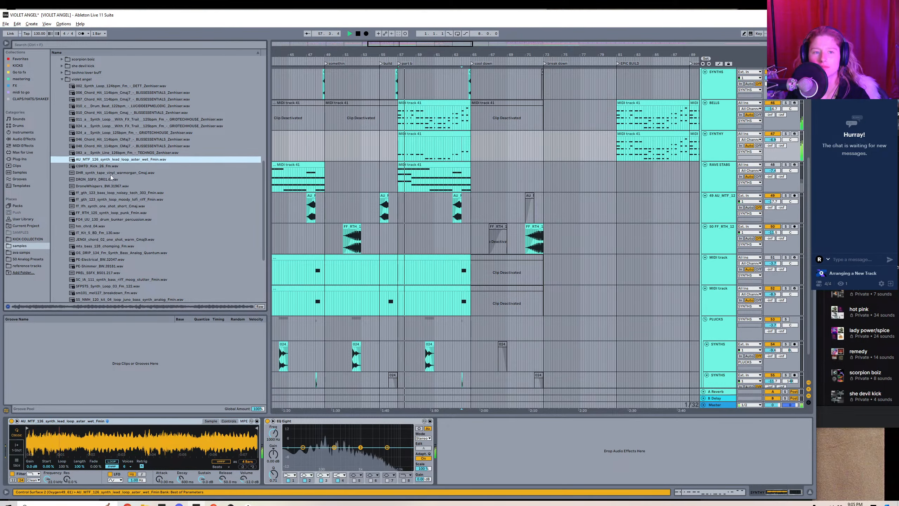
click(109, 152)
double_click(108, 153)
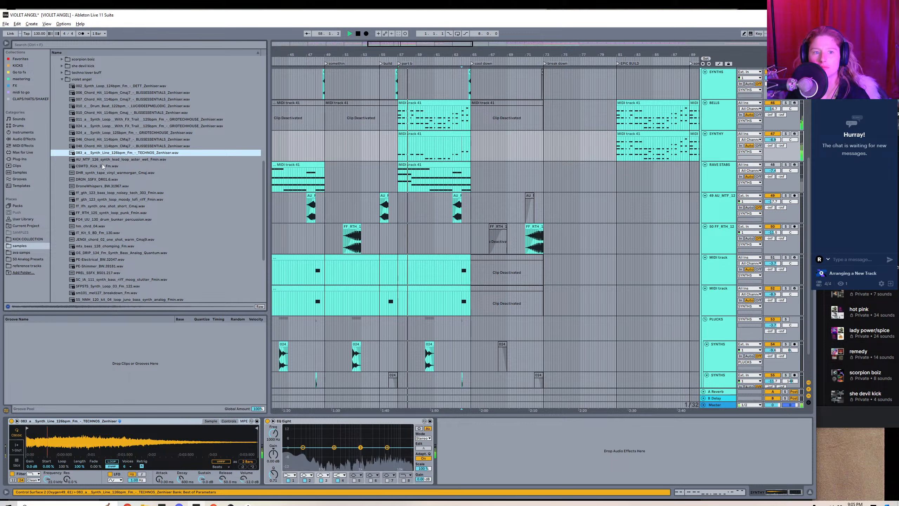
Try the 024_a Synth_Loop_125bpm_Fm sample on SYNTHY, shortened to its first beat.
click(110, 132)
double_click(111, 132)
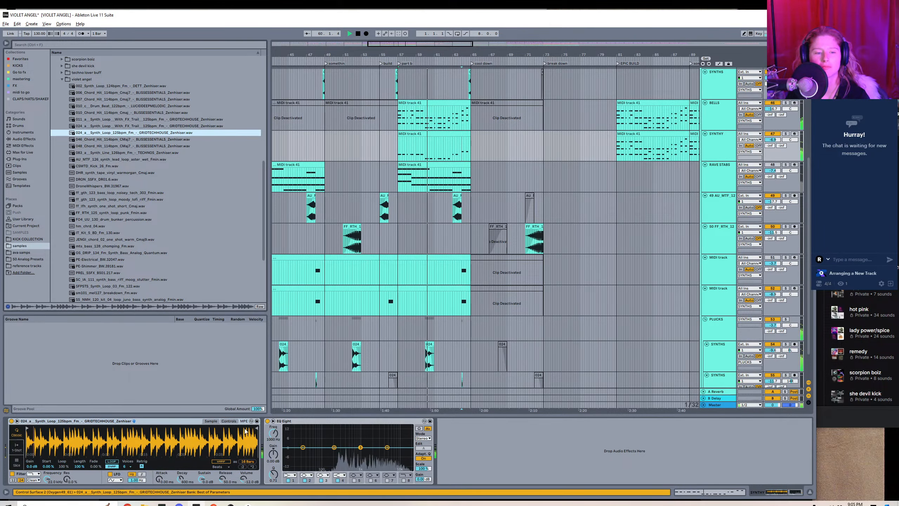
drag(257, 429, 33, 429)
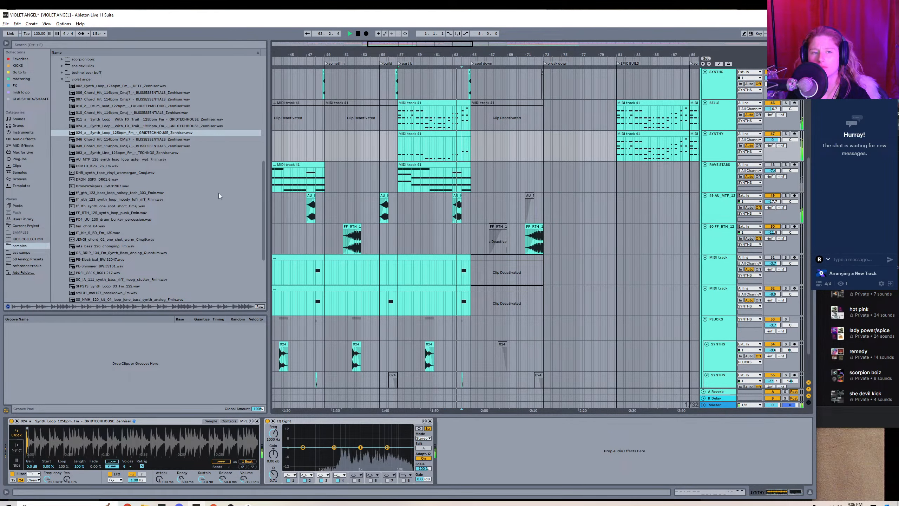
Load the 024_a Synth_Loop_With_FX_Trail sample on SYNTHY and shorten it to its first beat.
key(space)
double_click(109, 126)
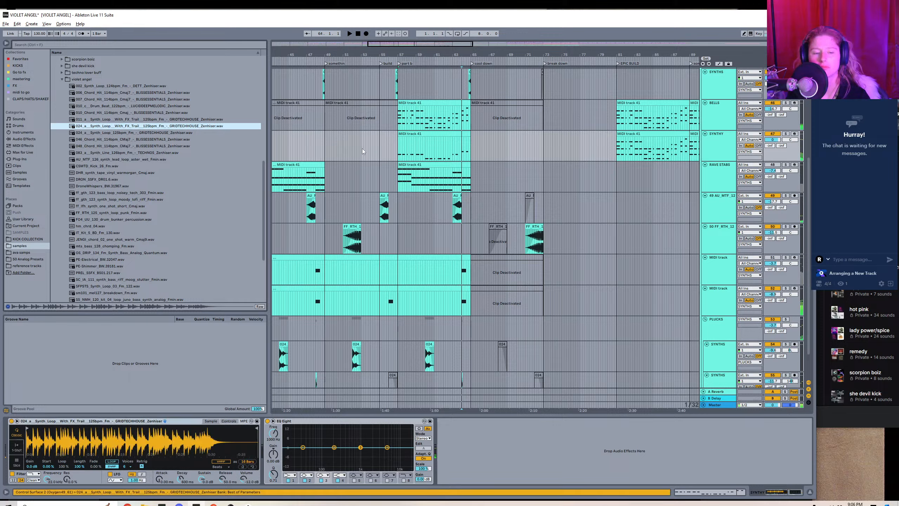
click(14, 434)
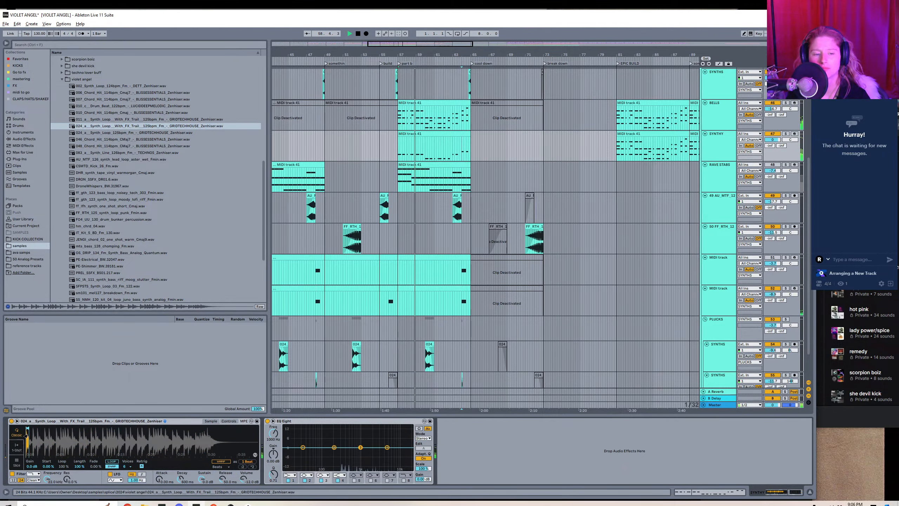
Set the SYNTHY sampler's transpose to +2 st and loop playback over the part b SYNTHY clip.
click(228, 421)
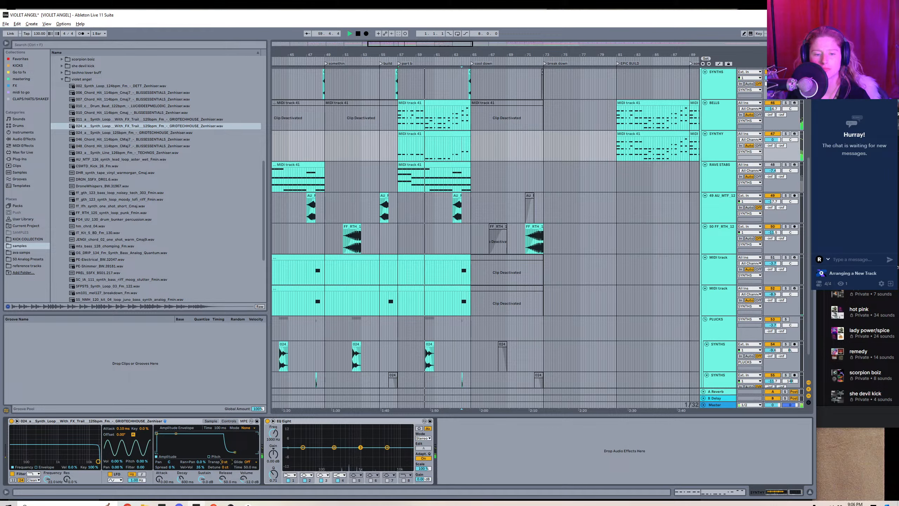
drag(224, 462, 225, 456)
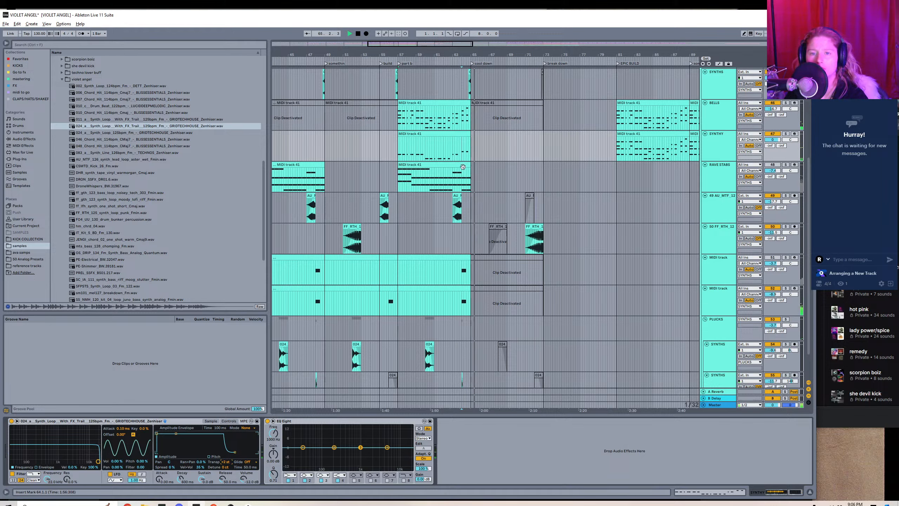
click(436, 133)
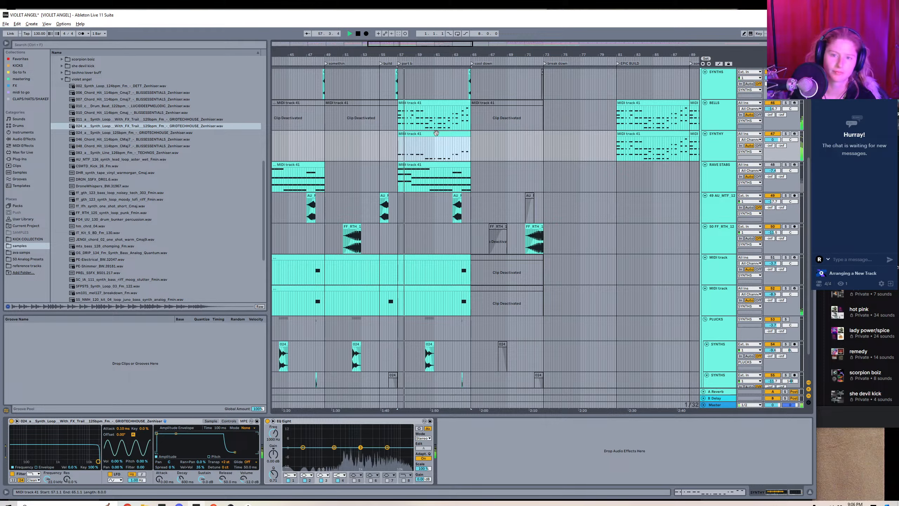
key(ctrl+l)
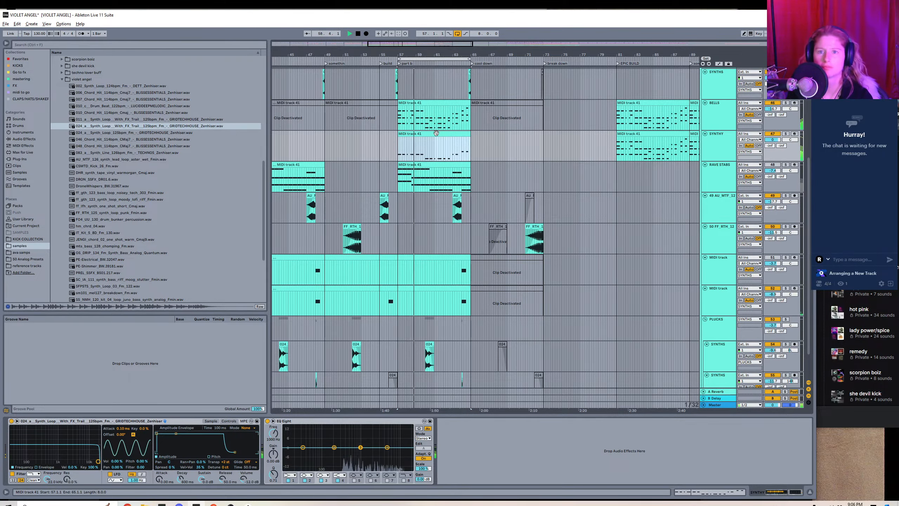
Move the higher notes in the part b SYNTHY clip down so that every note sits on E♭4.
double_click(436, 132)
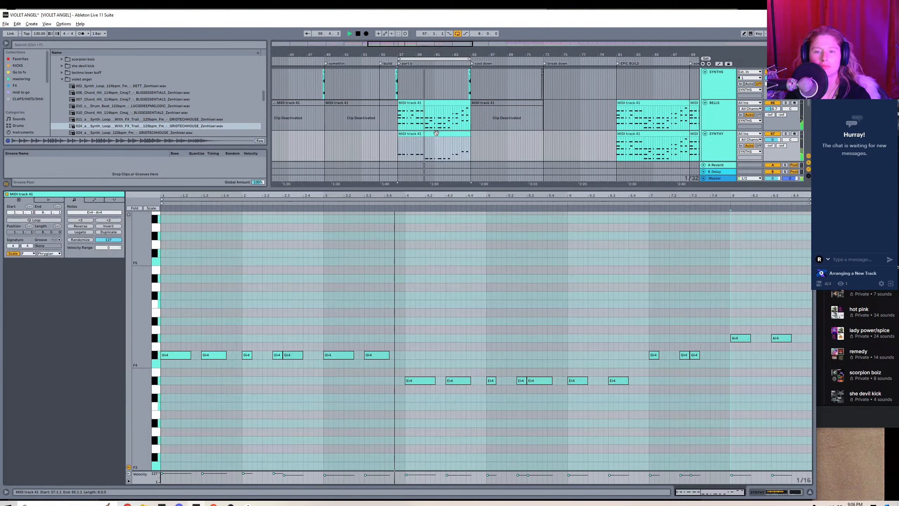
drag(180, 342, 374, 381)
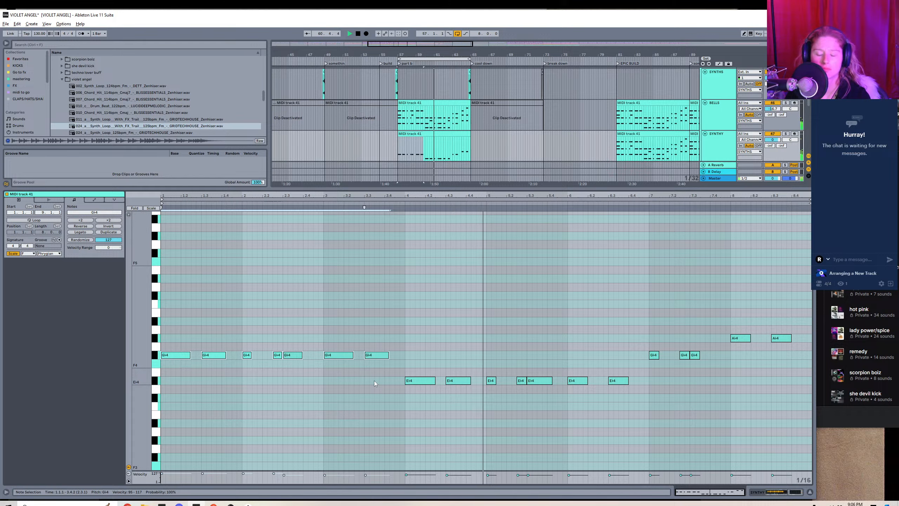
key(Down)
key(Down)
key(Down)
drag(649, 341, 804, 321)
key(Down)
key(Down)
key(Down)
key(Down)
key(Down)
key(Down)
key(Down)
key(Down)
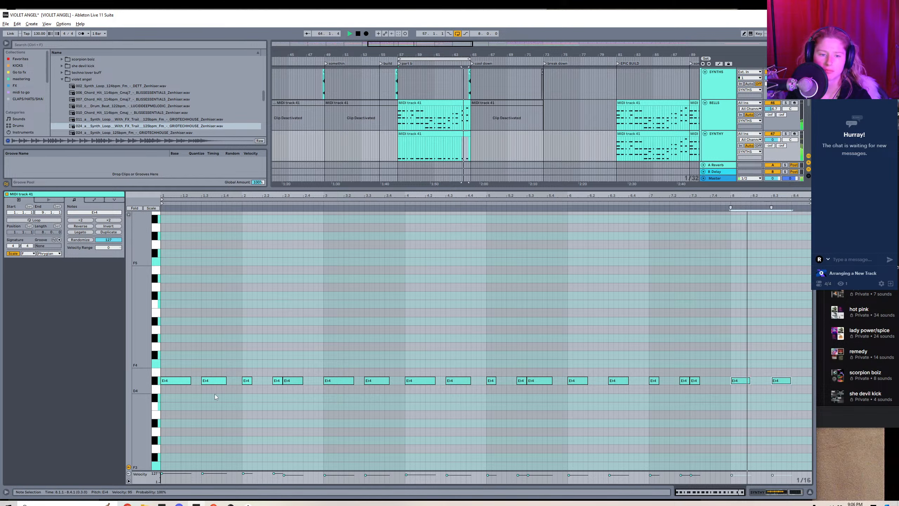
Shorten the first E♭4 note to an eighth and duplicate it back to back through all eight bars of the clip.
drag(190, 381, 169, 380)
key(ctrl+d)
key(ctrl+d)
key(ctrl+d)
key(ctrl+d)
key(ctrl+d)
key(ctrl+d)
key(ctrl+d)
key(ctrl+d)
key(ctrl+d)
key(ctrl+d)
key(ctrl+d)
key(ctrl+d)
key(ctrl+d)
key(ctrl+d)
key(ctrl+d)
key(ctrl+d)
key(ctrl+d)
key(ctrl+d)
key(ctrl+d)
key(ctrl+d)
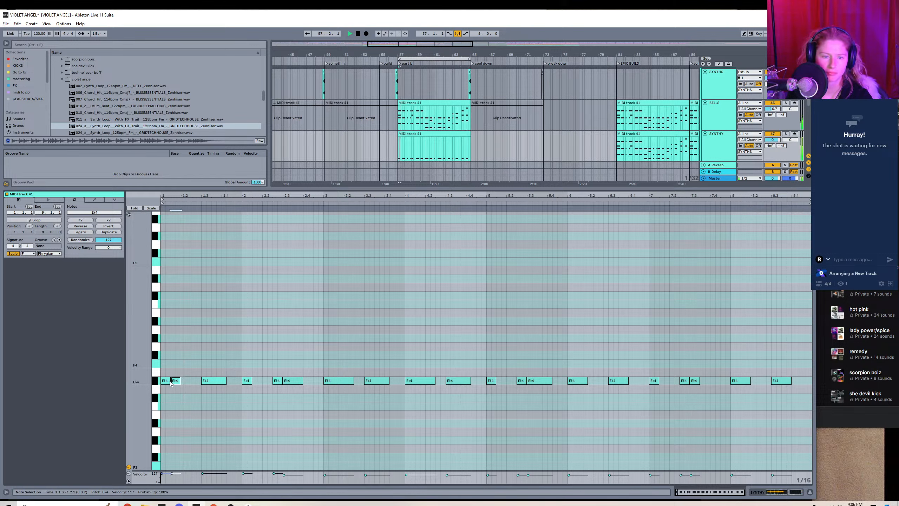
key(ctrl+d)
key(ctrl+d)
key(ctrl+d)
key(ctrl+d)
key(ctrl+d)
key(ctrl+d)
key(ctrl+d)
key(ctrl+d)
key(ctrl+d)
key(ctrl+d)
key(ctrl+d)
key(ctrl+d)
key(ctrl+d)
key(ctrl+d)
key(ctrl+d)
key(ctrl+d)
key(ctrl+d)
key(ctrl+d)
key(ctrl+d)
key(ctrl+d)
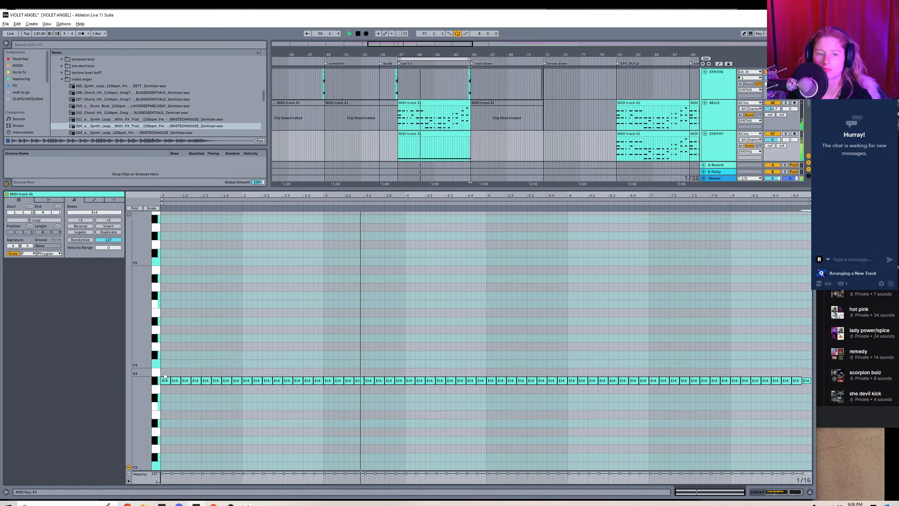
Shorten all the repeated E♭4 notes in the SYNTHY clip to about a sixteenth each.
key(ctrl+a)
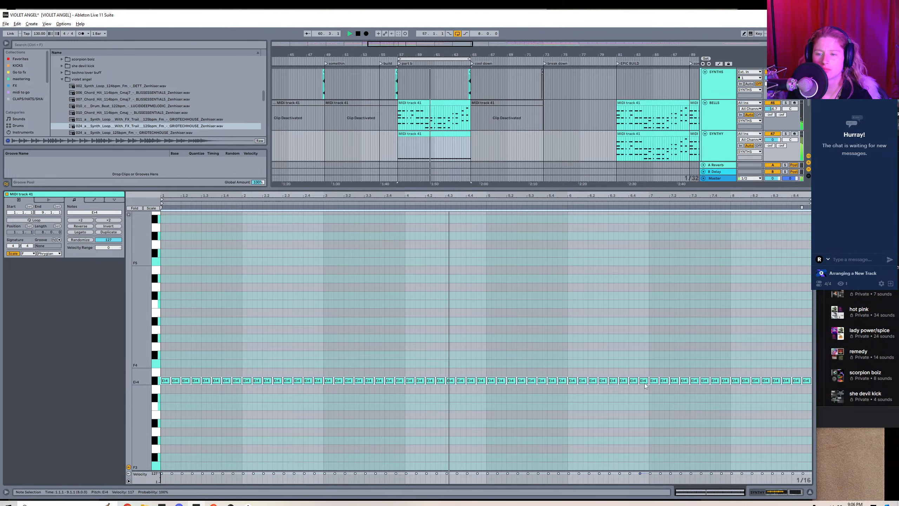
drag(648, 383, 645, 383)
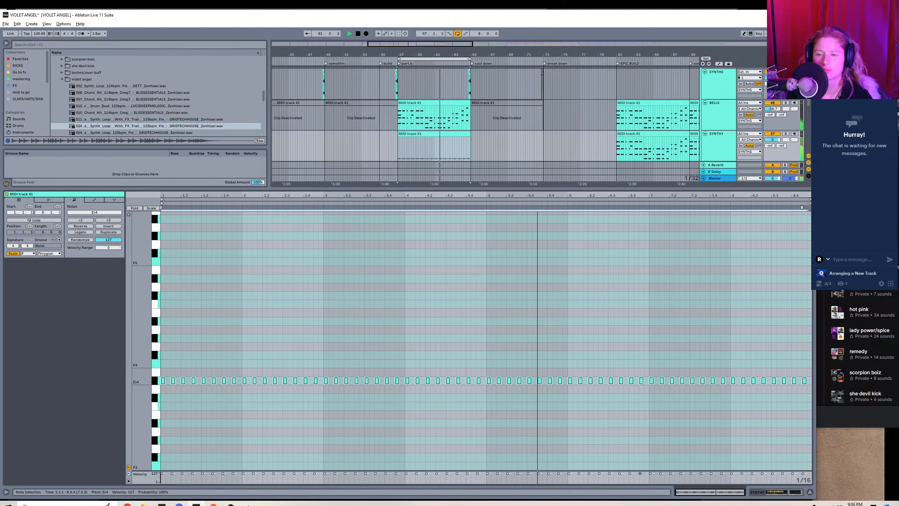
Raise the SYNTHY sampler's release to 414 ms and lower the SYNTHY track volume.
key(shift+Tab)
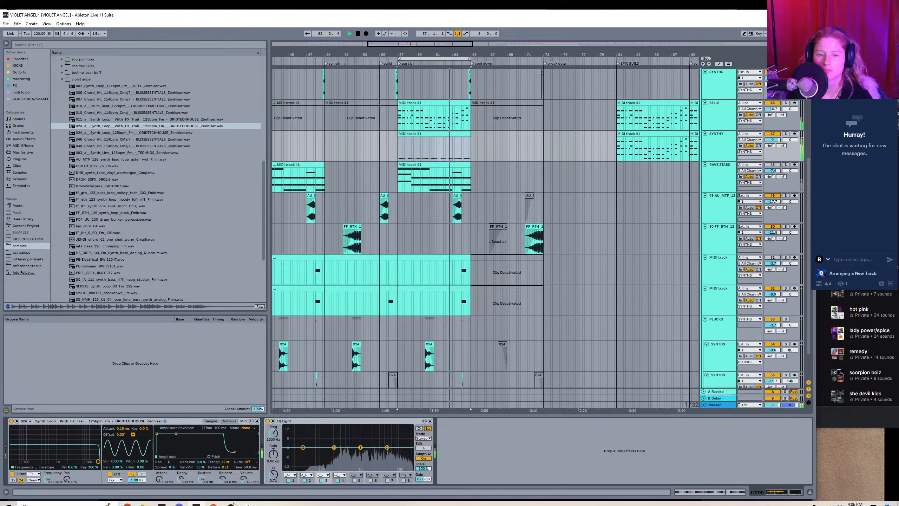
drag(231, 475, 230, 461)
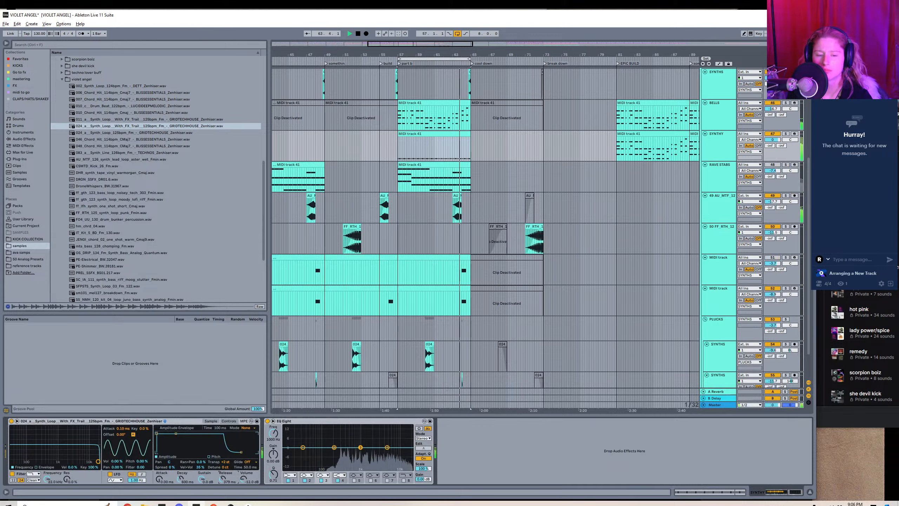
drag(772, 139, 772, 155)
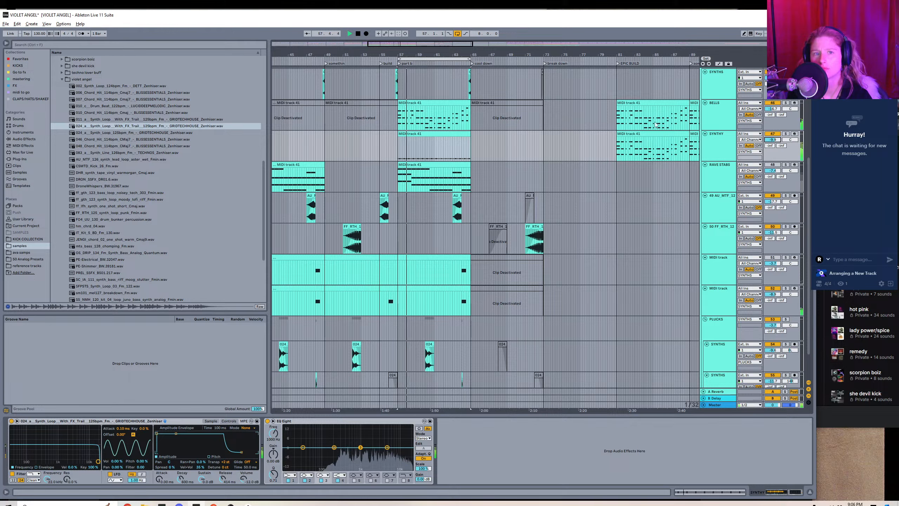
Add an Auto Filter after the EQ Eight on SYNTHY and show its frequency automation in the arrangement.
click(21, 59)
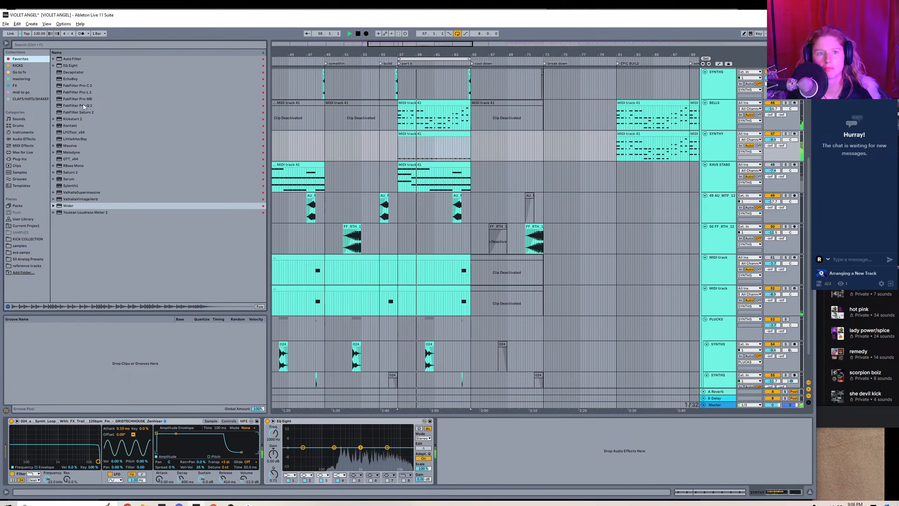
drag(74, 58, 301, 210)
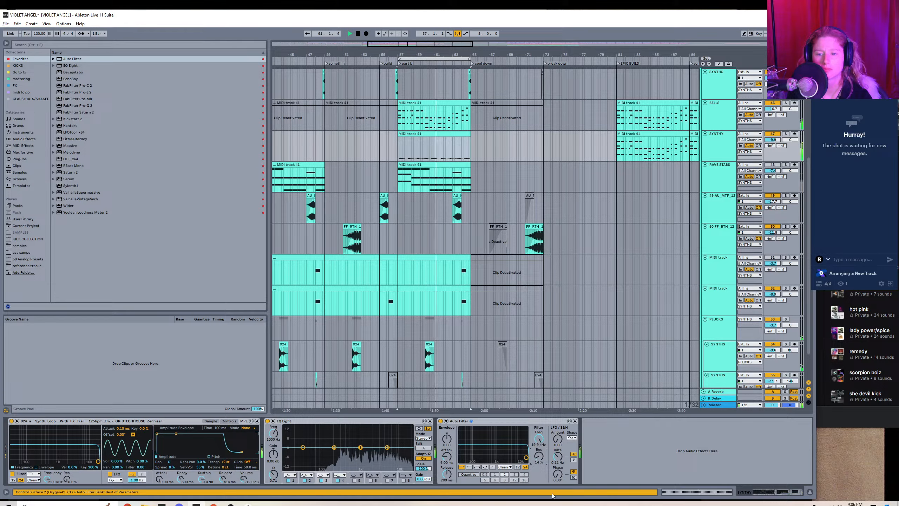
right_click(538, 439)
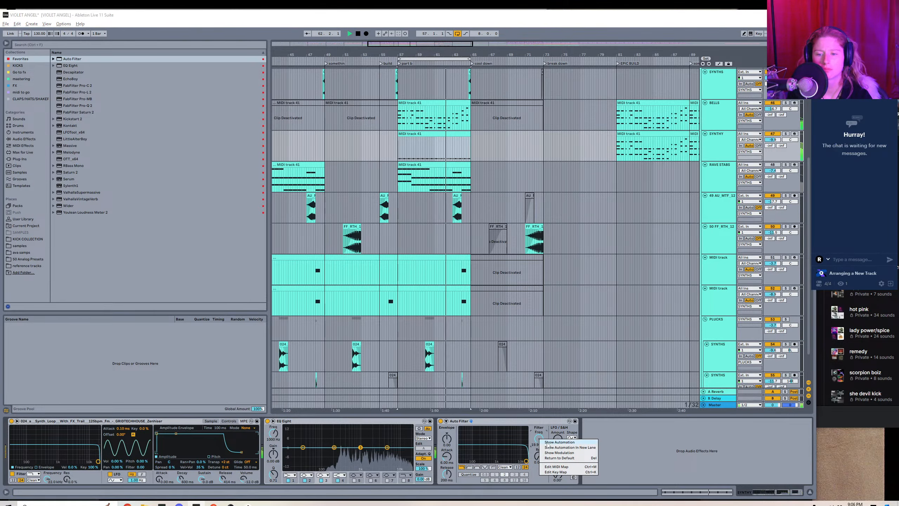
click(570, 447)
click(386, 154)
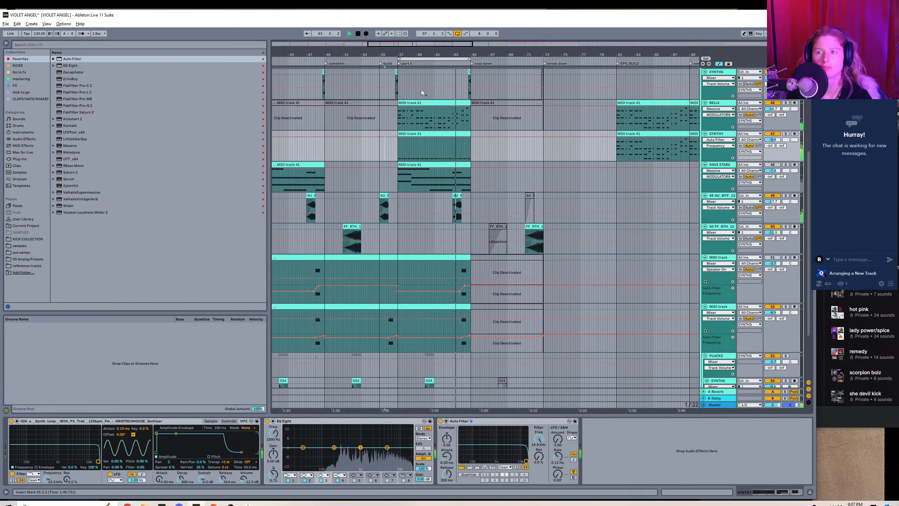
Draw three V-shaped dips in the SYNTHY Auto Filter frequency automation between bars 57 and 60.
drag(436, 54, 437, 103)
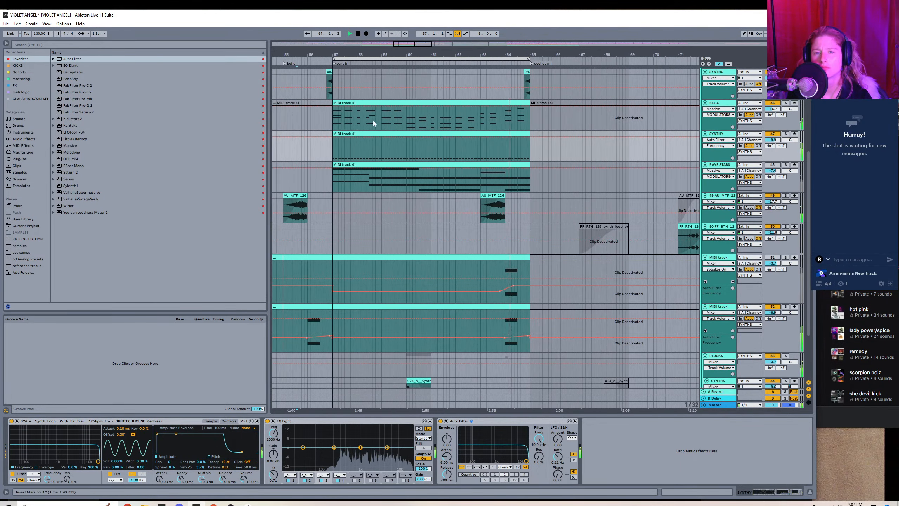
click(335, 137)
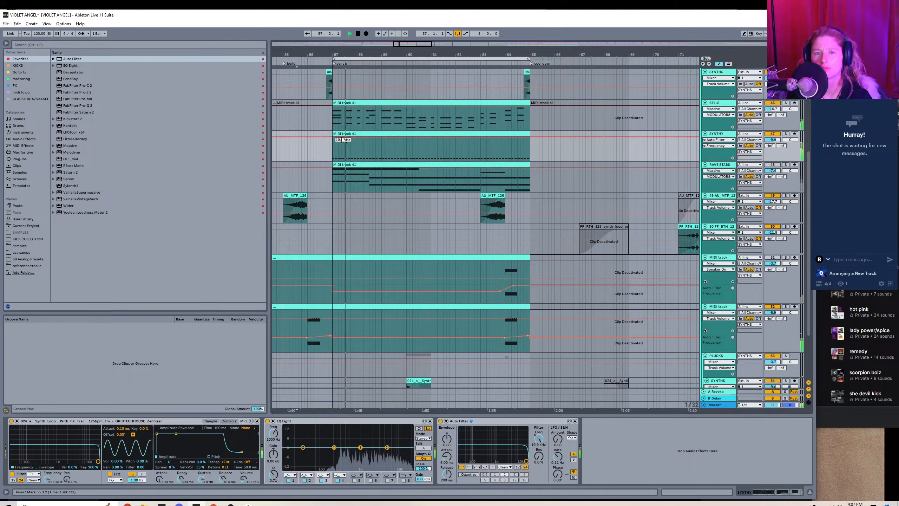
click(351, 137)
click(359, 137)
drag(351, 137, 352, 145)
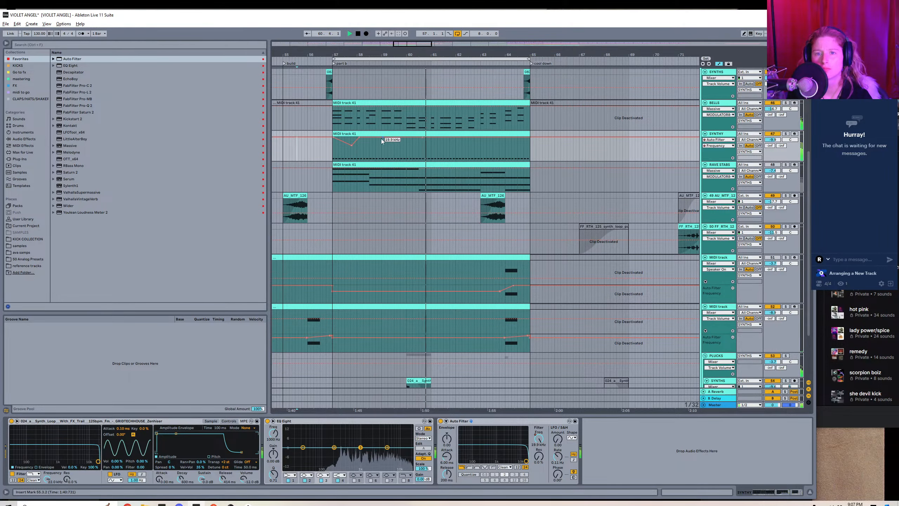
click(370, 137)
click(381, 137)
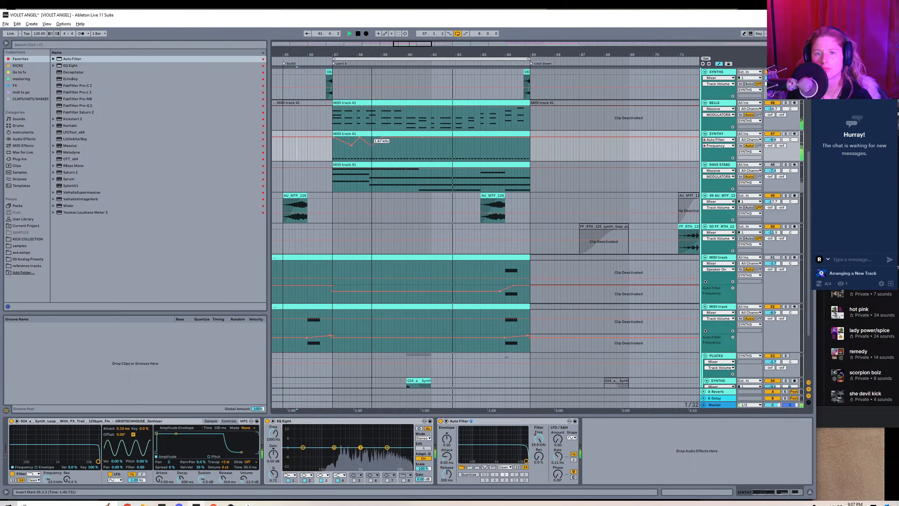
drag(370, 138, 395, 145)
click(407, 137)
Add a falling ramp from bar 60 to bar 61 in the SYNTHY Auto Filter frequency automation.
drag(332, 150, 425, 156)
drag(426, 54, 556, 67)
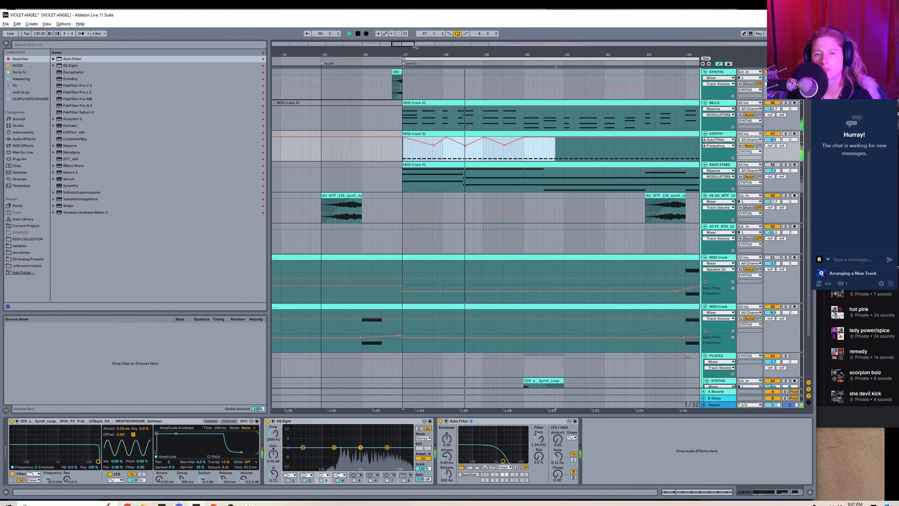
click(563, 147)
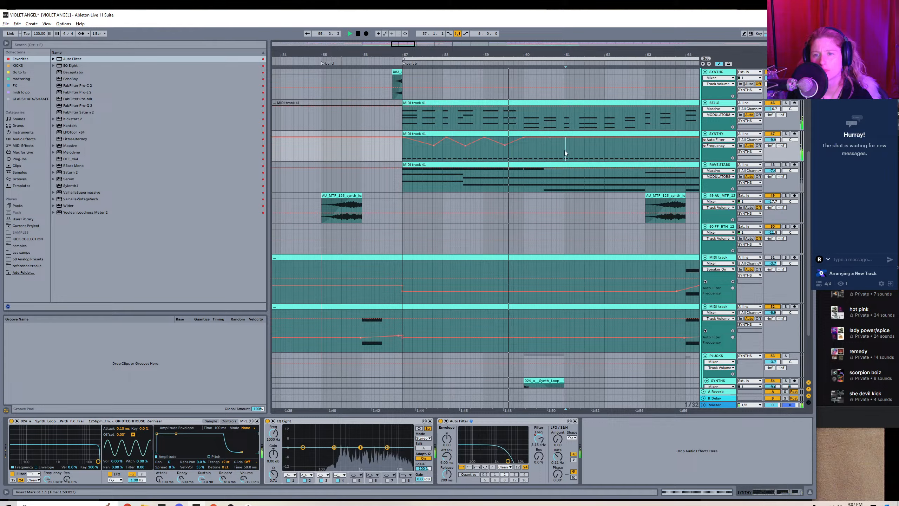
shift+click(402, 154)
click(390, 153)
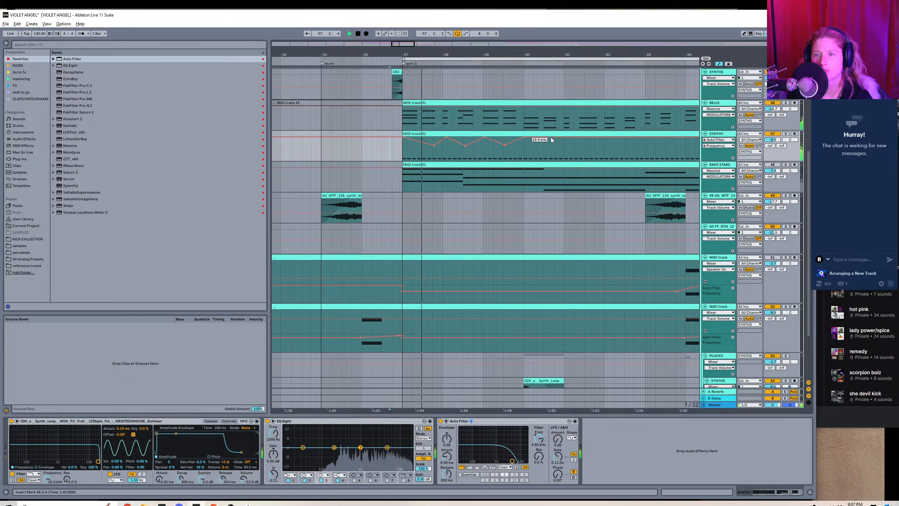
mouse_move(552, 137)
mouse_down()
mouse_move(554, 159)
mouse_move(561, 150)
mouse_move(403, 156)
mouse_up()
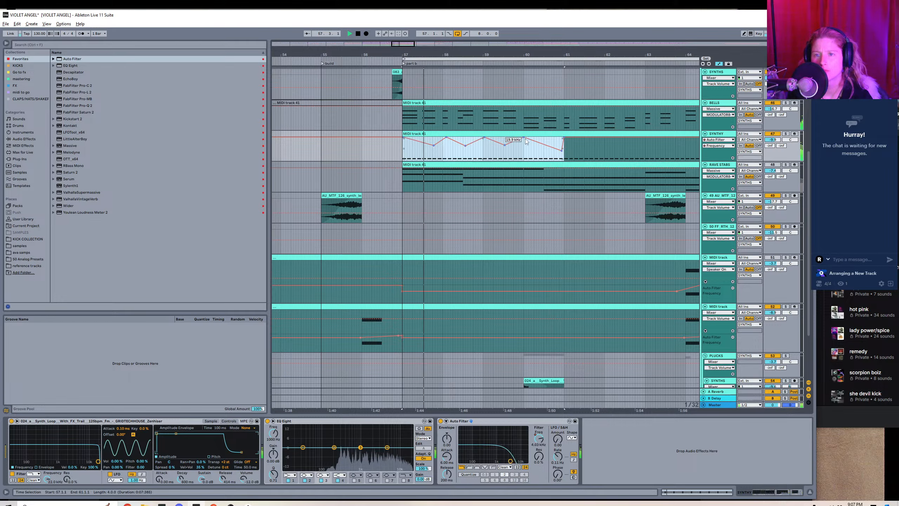
drag(525, 138, 540, 149)
key(ctrl+z)
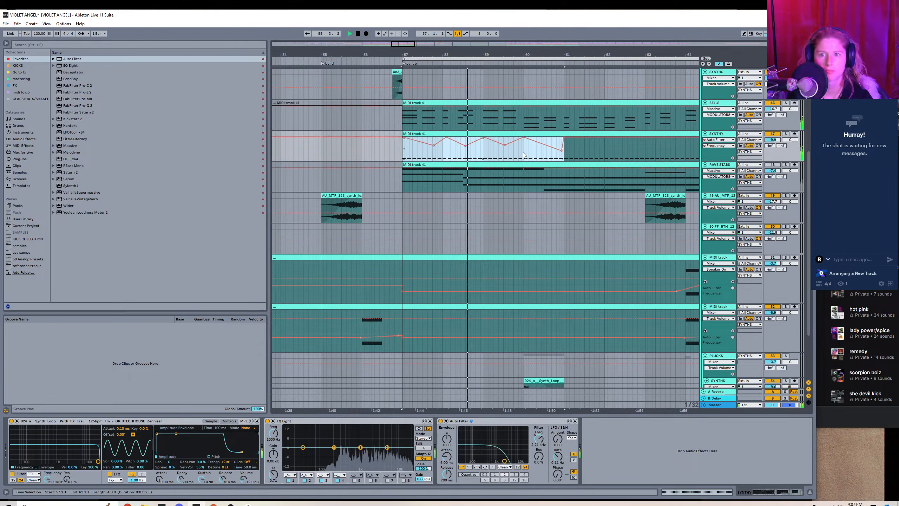
Remove the frequency breakpoint at bar 60 and place a lower one just before bar 60 to flatten that peak.
click(524, 138)
click(524, 139)
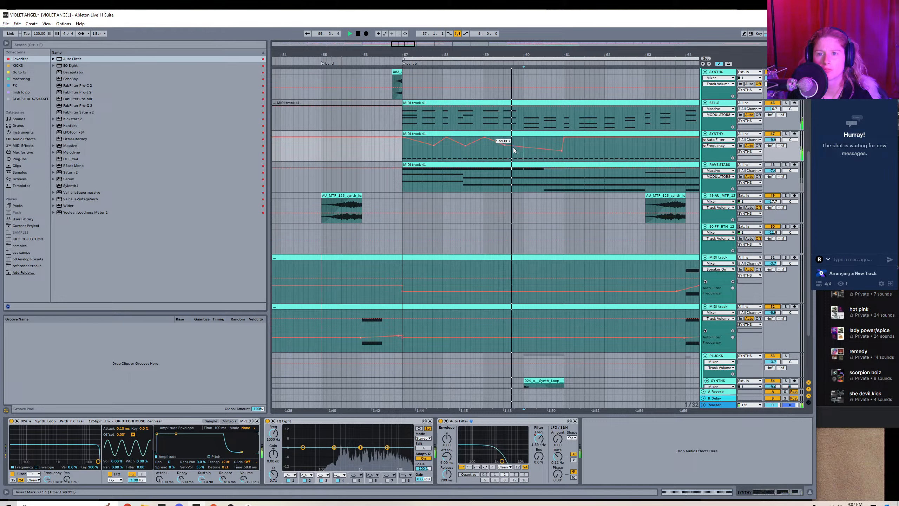
drag(513, 146, 518, 143)
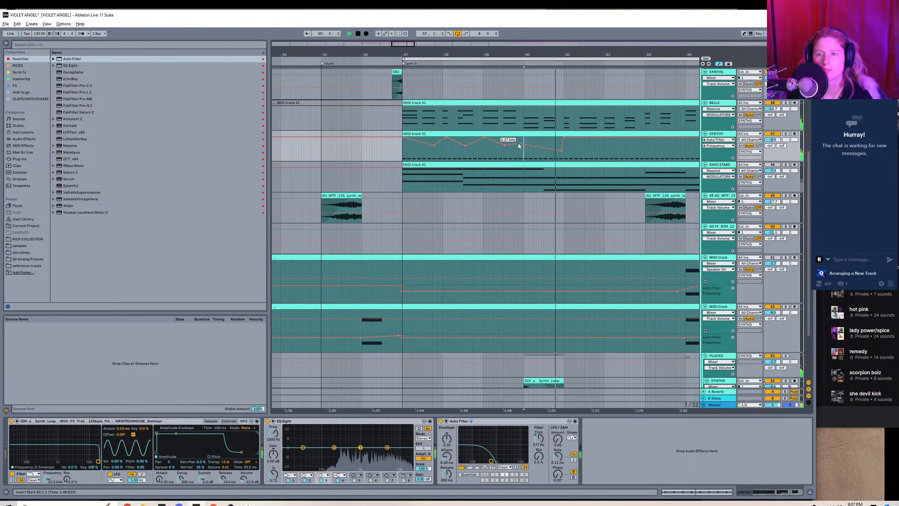
Duplicate the SYNTHY frequency automation and clip content of bars 57 to 61 into bars 61 to 65.
click(383, 156)
drag(403, 157, 564, 159)
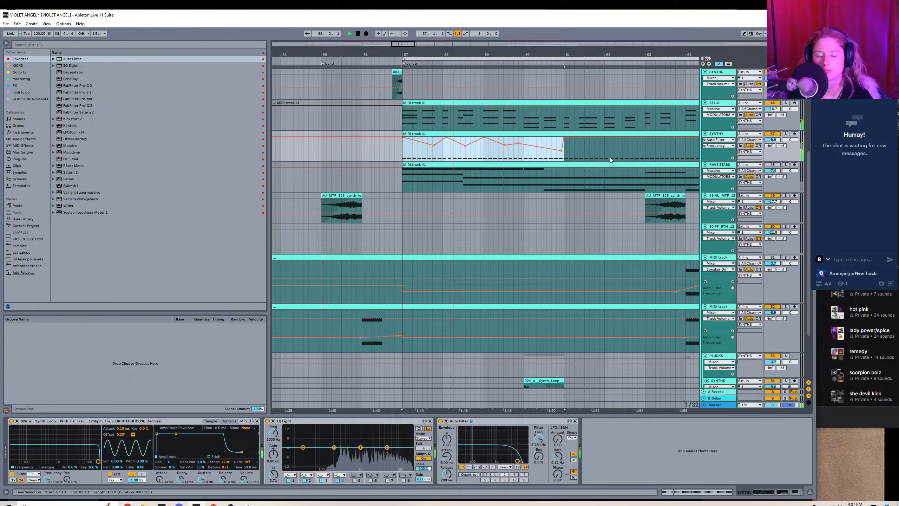
key(ctrl+d)
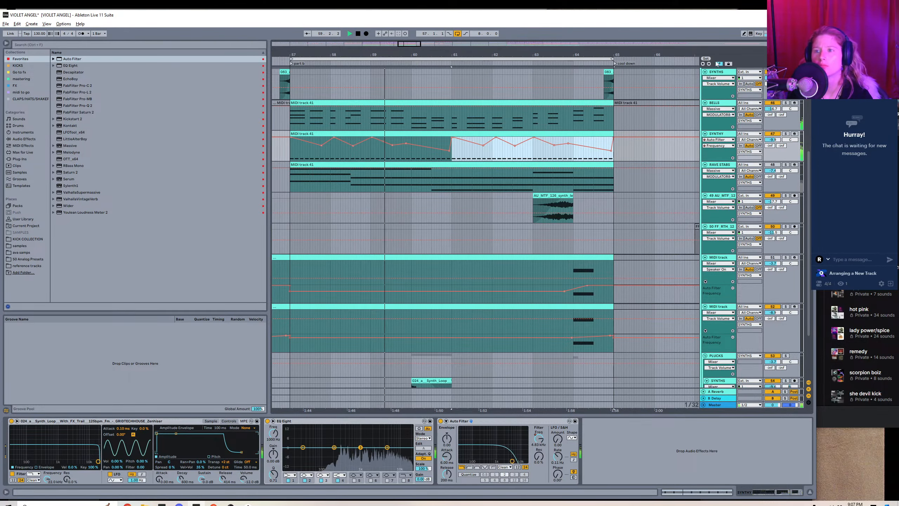
Add Kickstart 2 to SYNTHY with the Classic Chain curve and set its mix to 47%.
key(a)
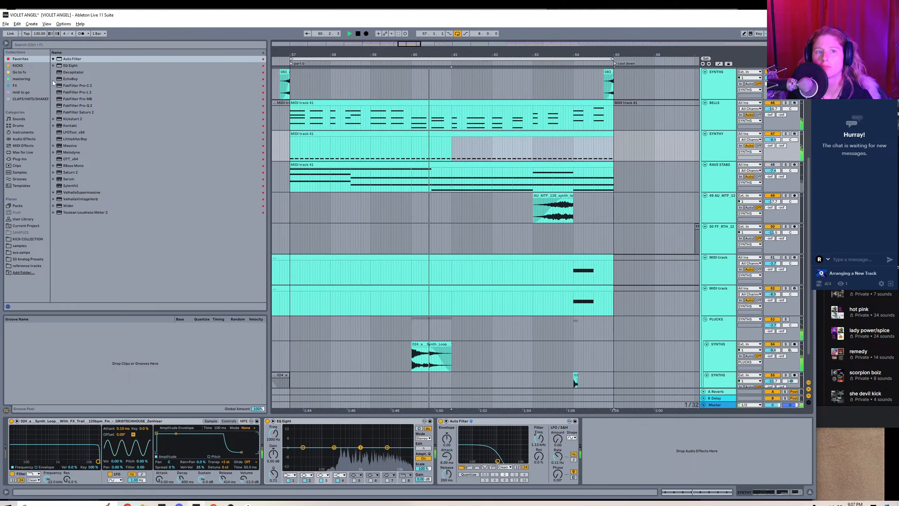
double_click(76, 119)
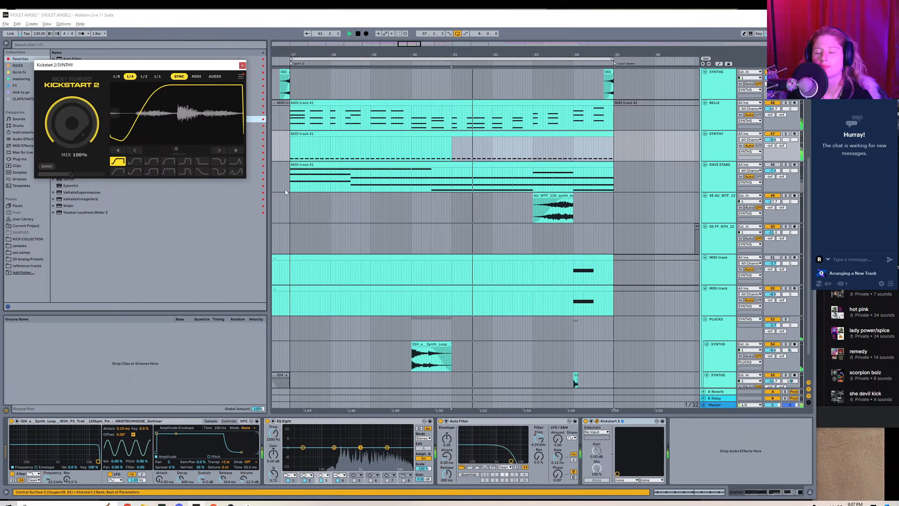
click(152, 163)
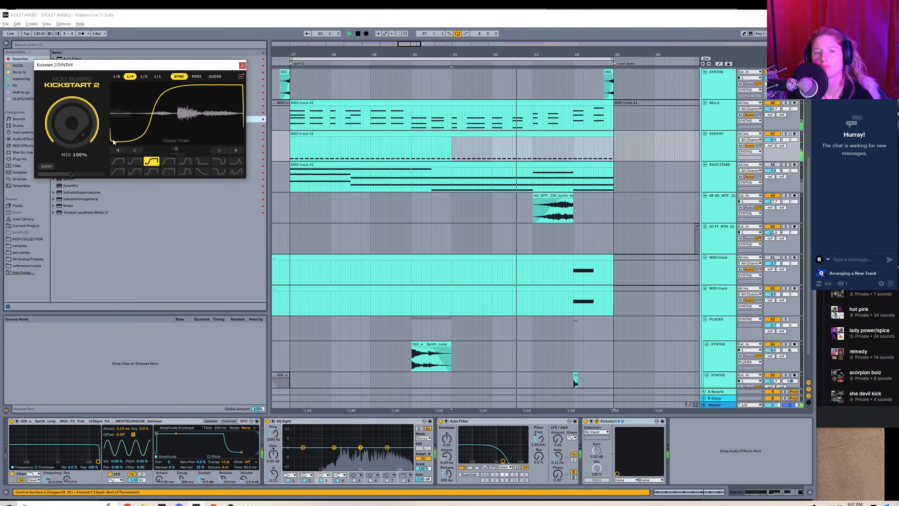
drag(72, 125, 70, 167)
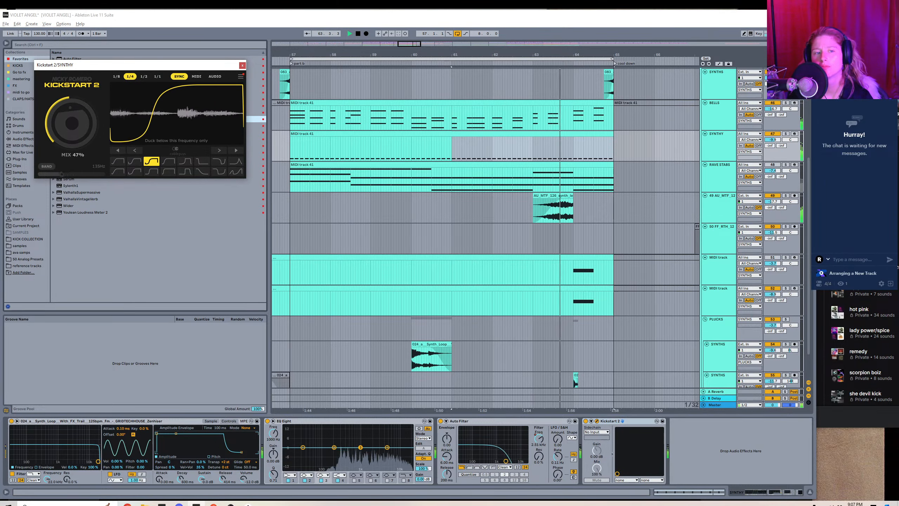
click(242, 65)
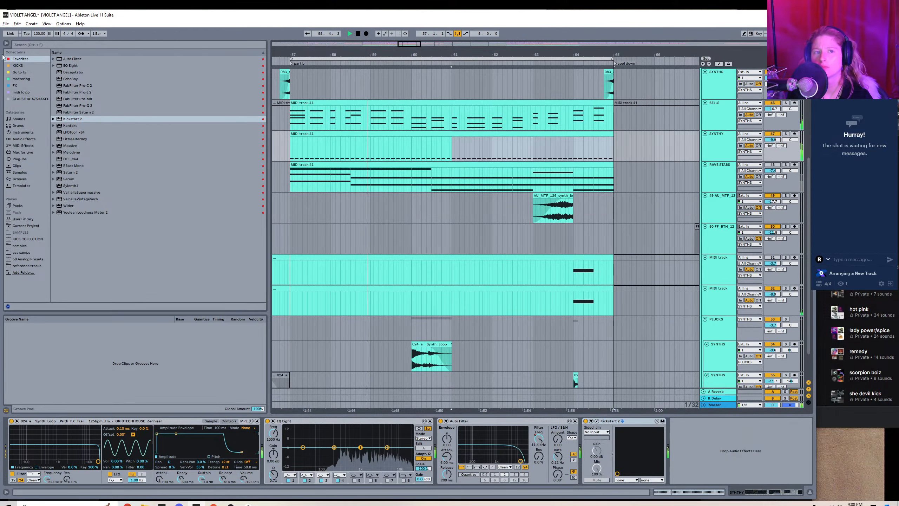
Add Decapitator after Kickstart 2 on SYNTHY, turn on Punish and show its Mix automation in the arrangement.
double_click(72, 72)
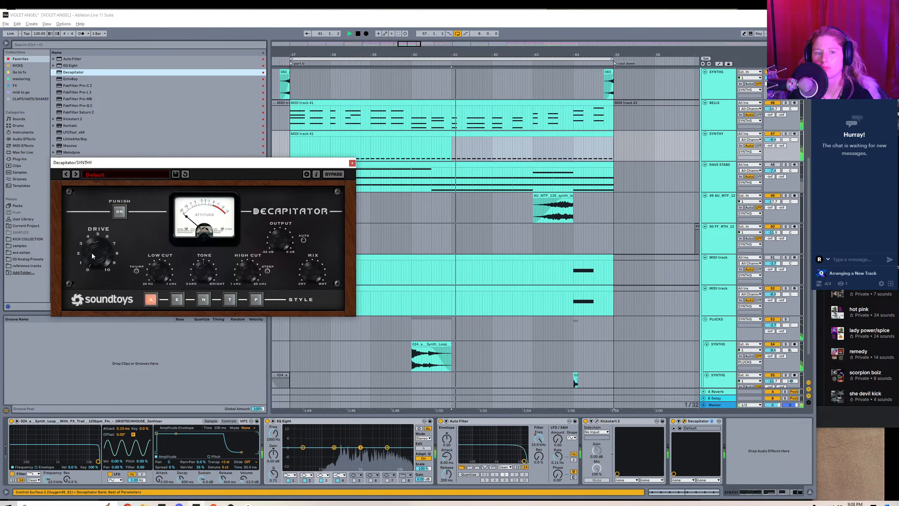
click(118, 211)
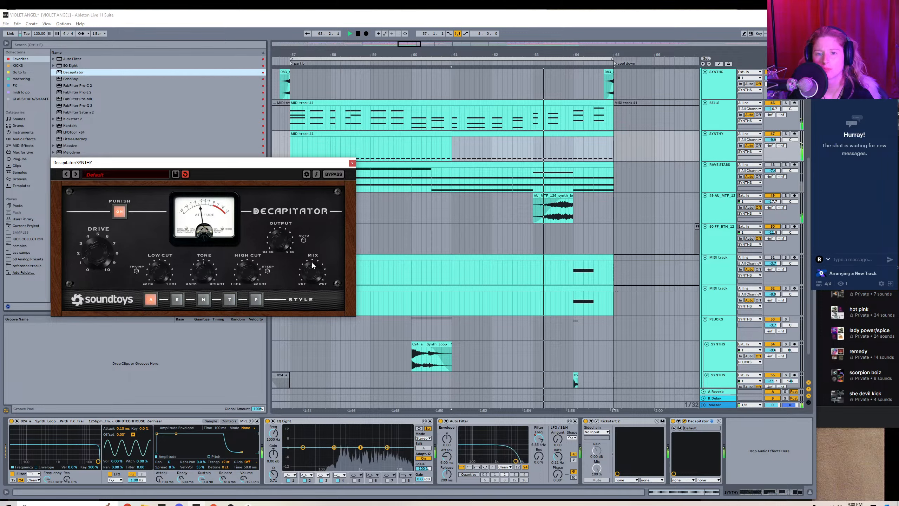
click(719, 64)
click(314, 272)
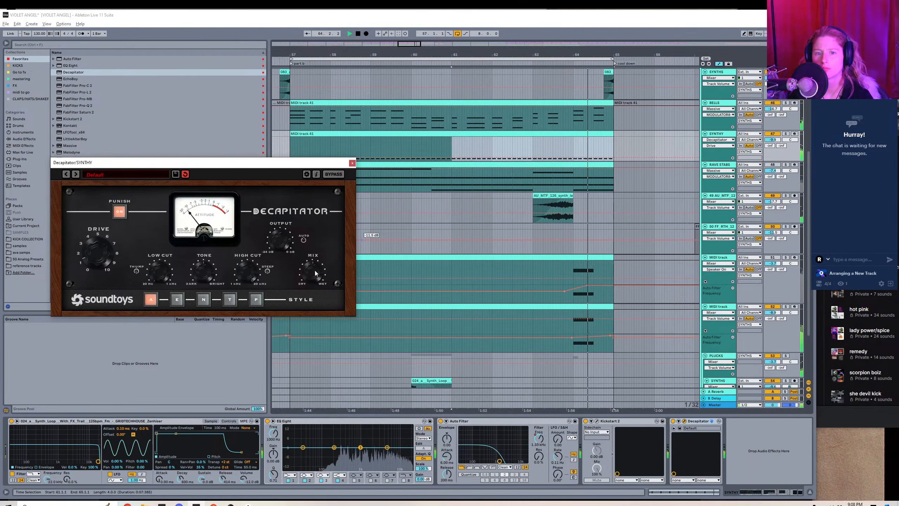
drag(283, 163, 295, 200)
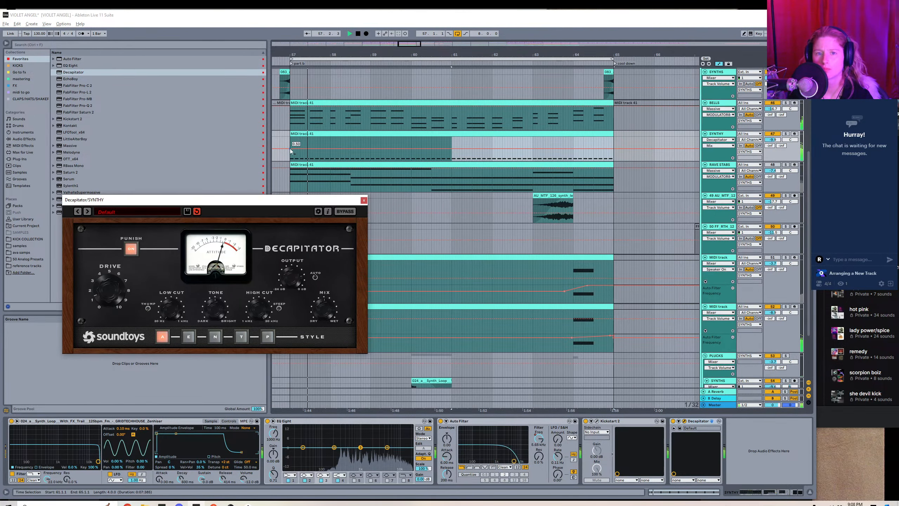
Draw Decapitator Mix automation on SYNTHY that rises and then falls to zero from bar 57 and again from bar 61.
click(290, 149)
click(329, 149)
drag(313, 149, 481, 143)
click(450, 160)
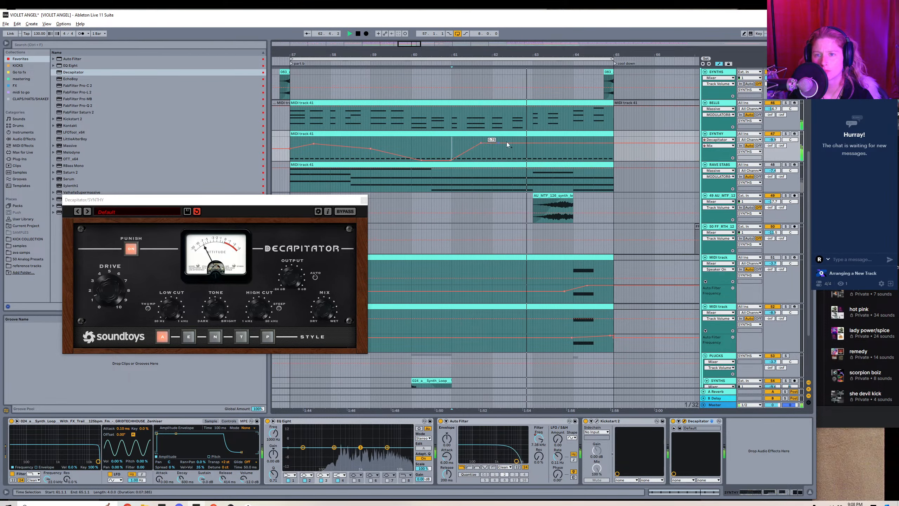
drag(537, 143, 551, 161)
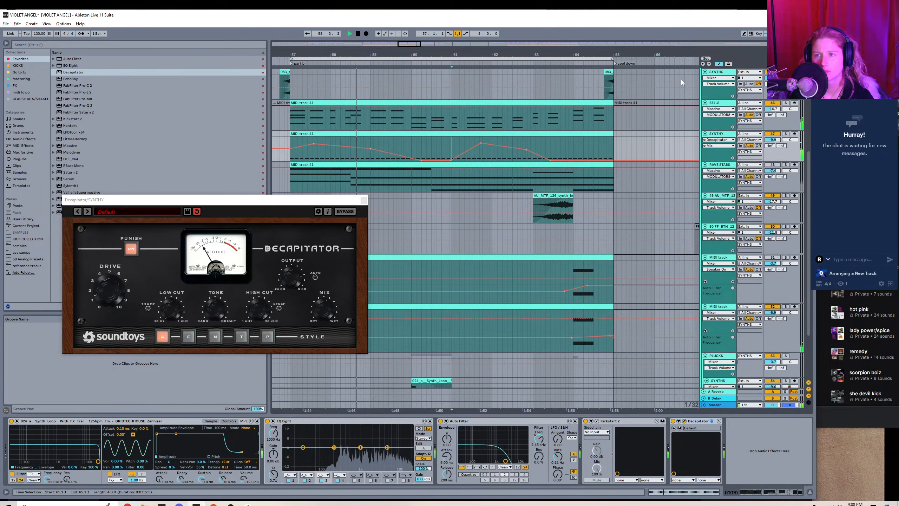
click(363, 200)
key(a)
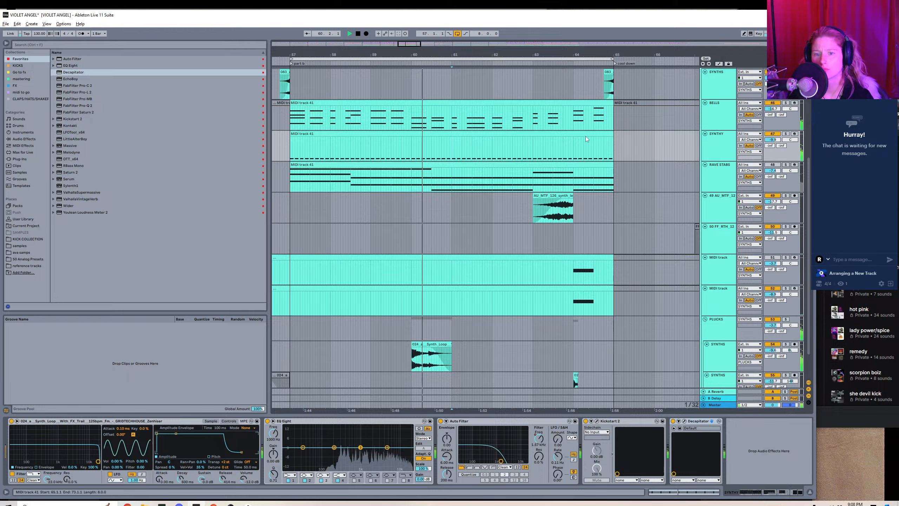
Stop playback and insert a new audio track directly below SYNTHY.
key(space)
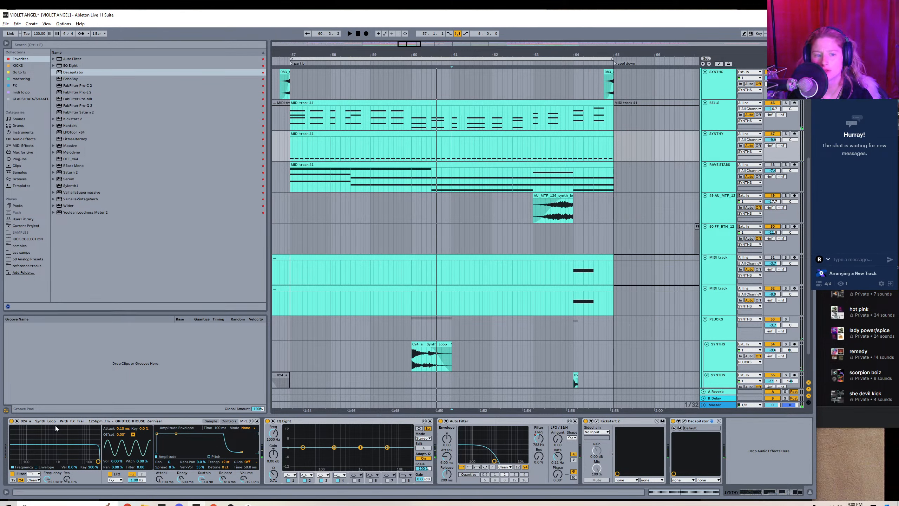
click(211, 421)
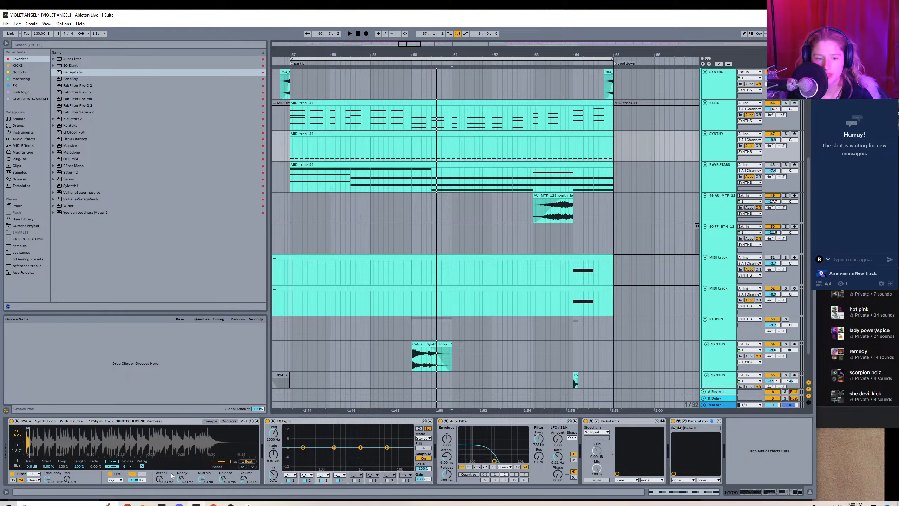
right_click(717, 147)
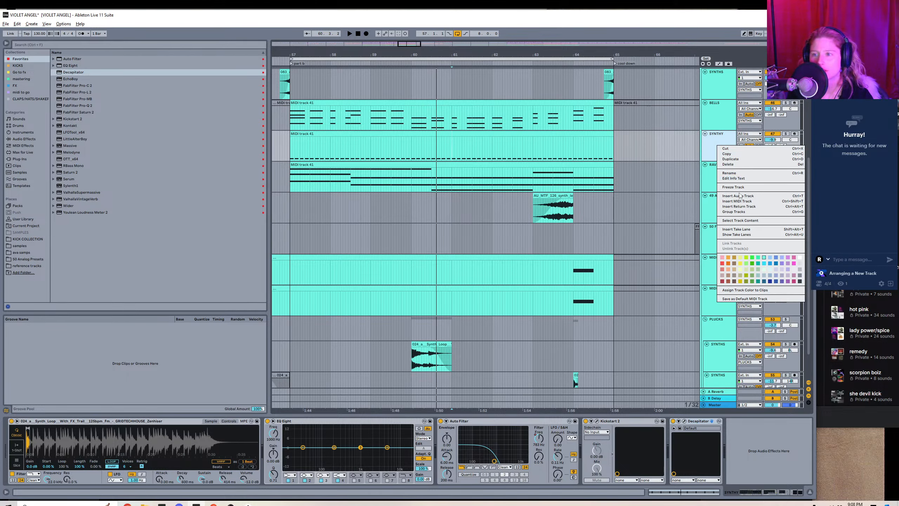
right_click(720, 153)
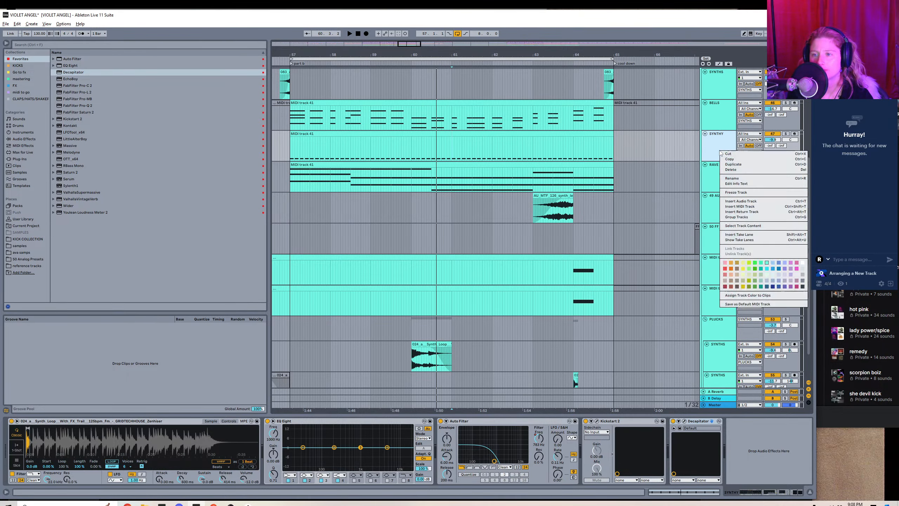
click(739, 201)
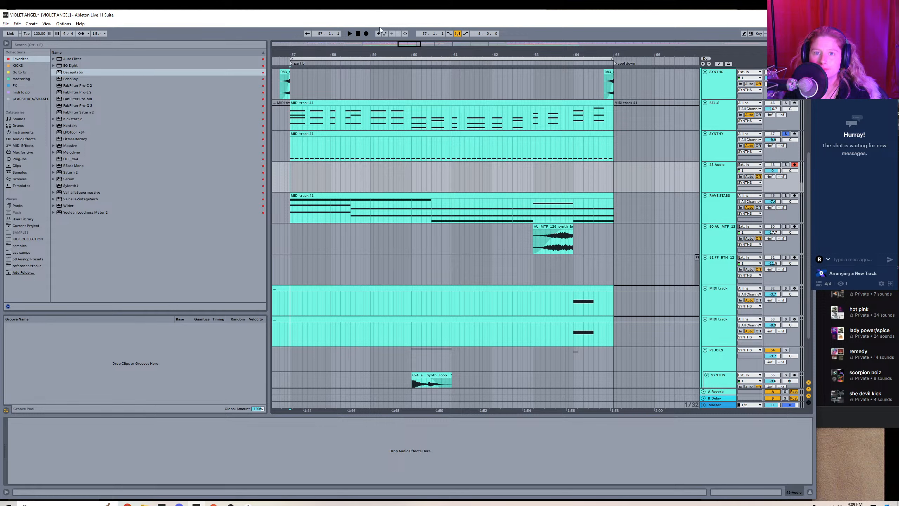
Set the new audio track's input to Resampling and record the soloed SYNTHY part from bar 57 to just past bar 61.
click(366, 33)
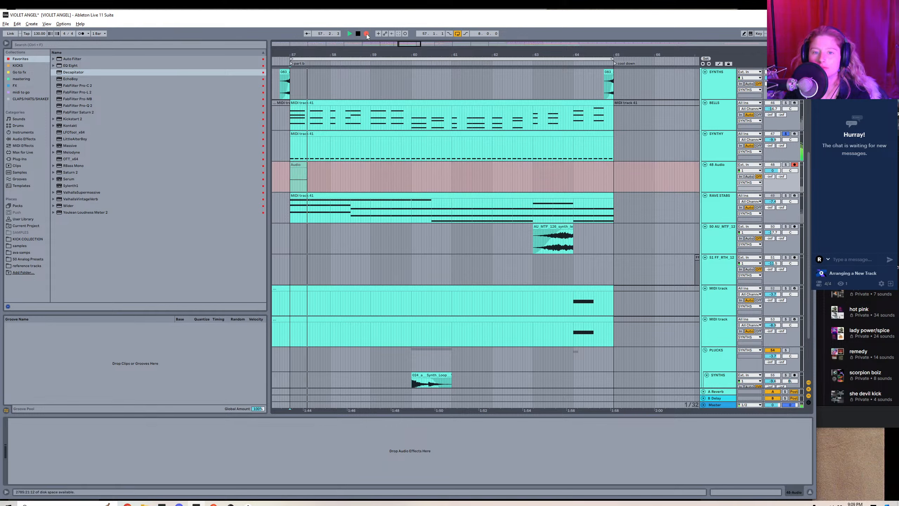
key(space)
click(749, 165)
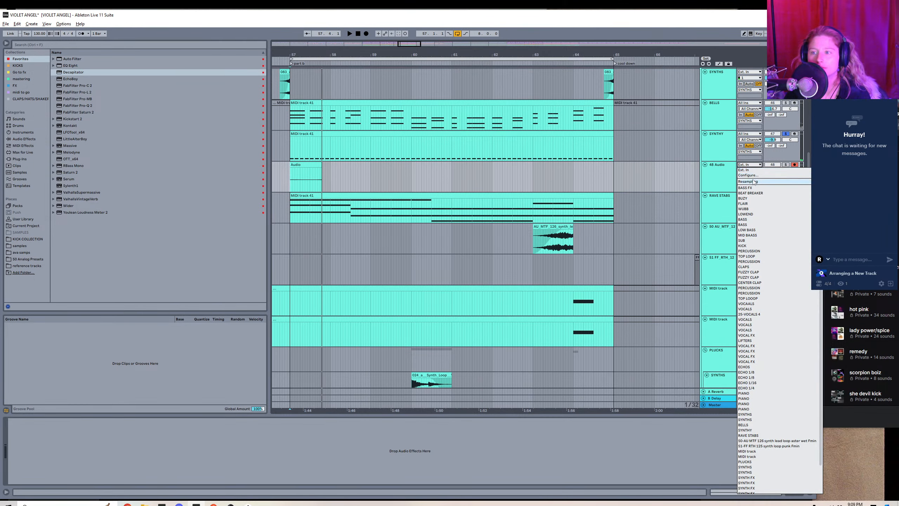
click(555, 101)
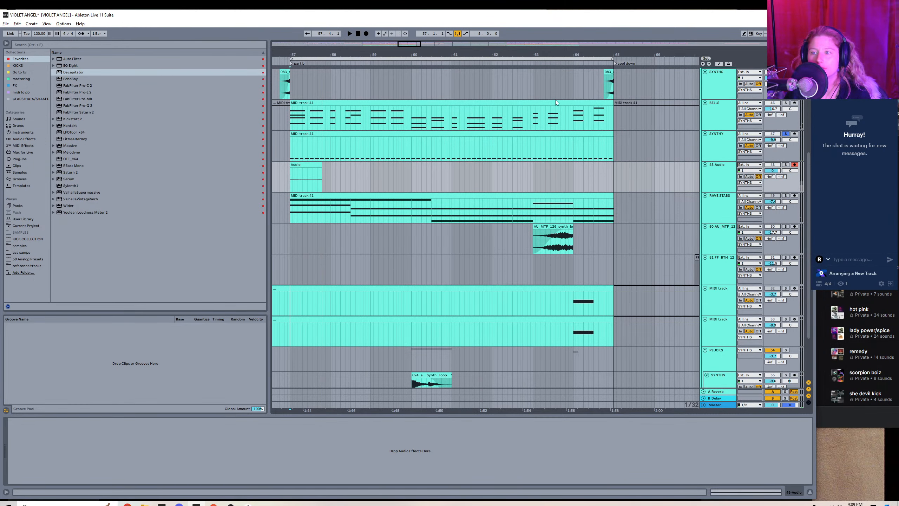
click(367, 33)
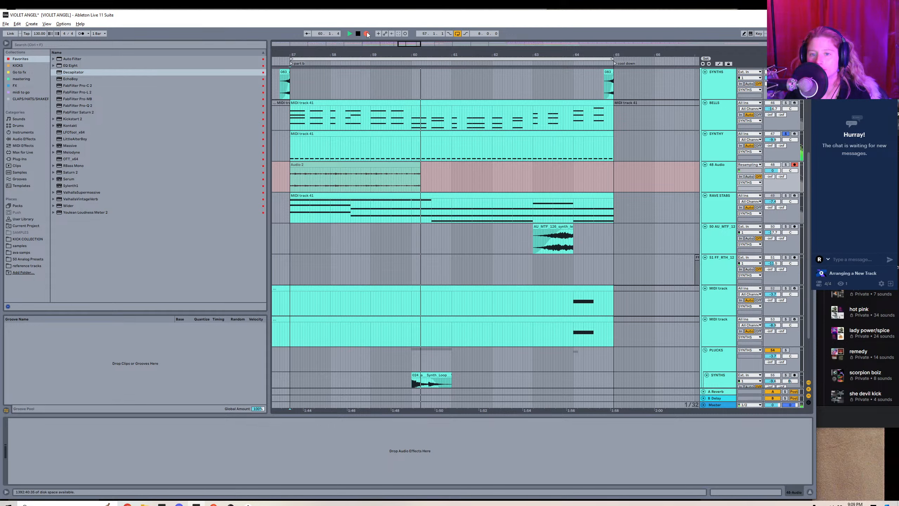
key(space)
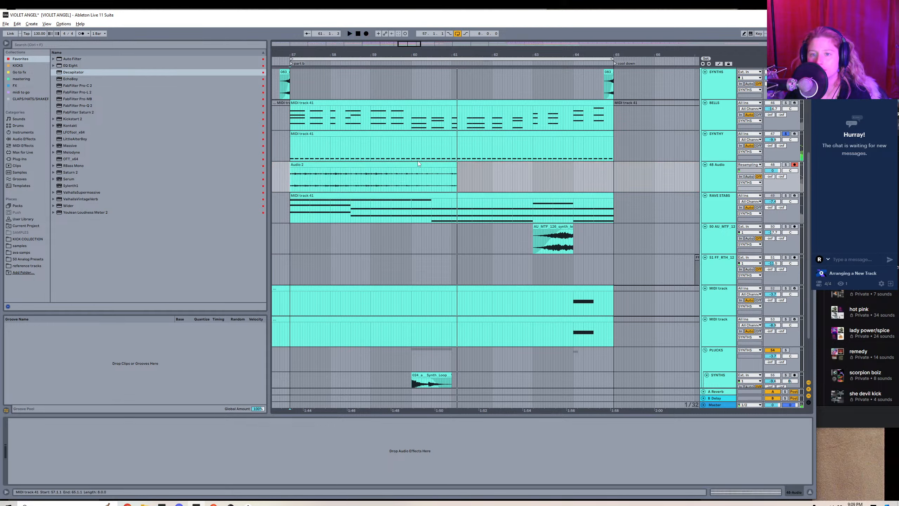
Trim the recorded audio clip to end at bar 61 and duplicate it up to bar 65.
drag(457, 164, 451, 164)
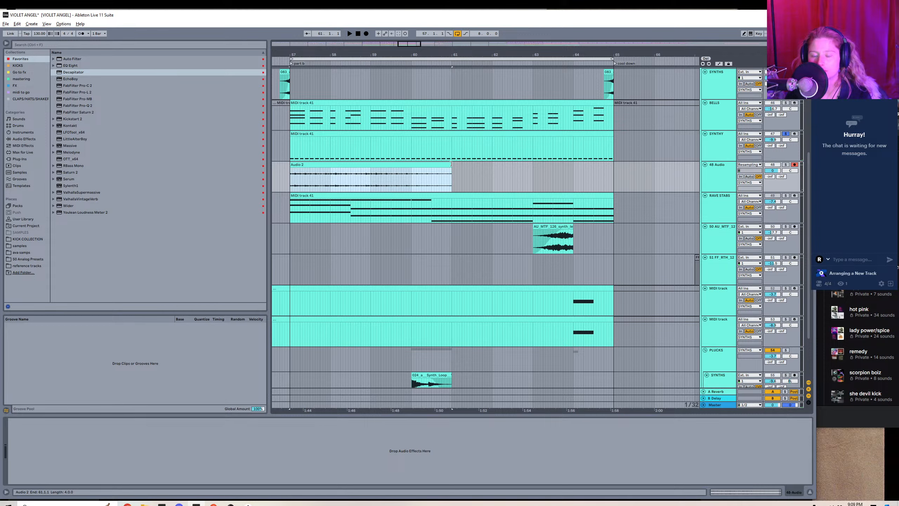
key(ctrl+d)
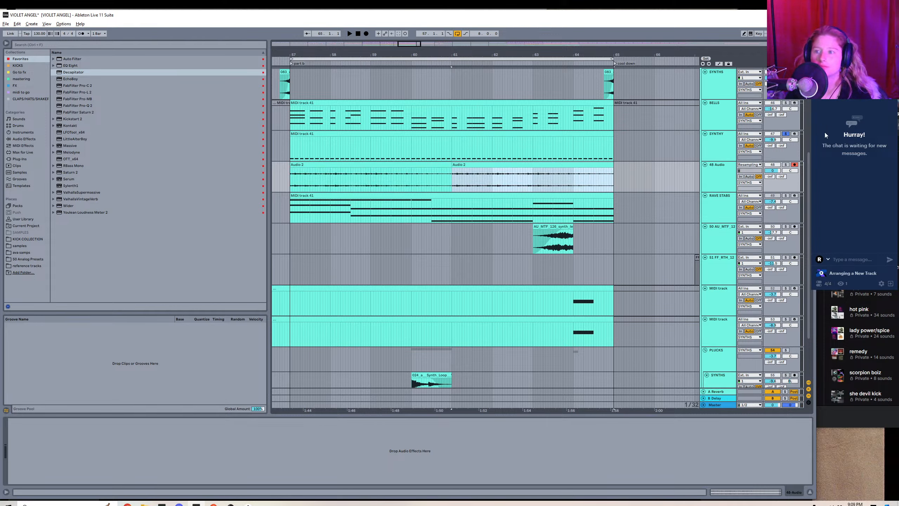
Turn off the SYNTHY solo and loop the first recorded audio clip from bar 57 to bar 61.
click(793, 133)
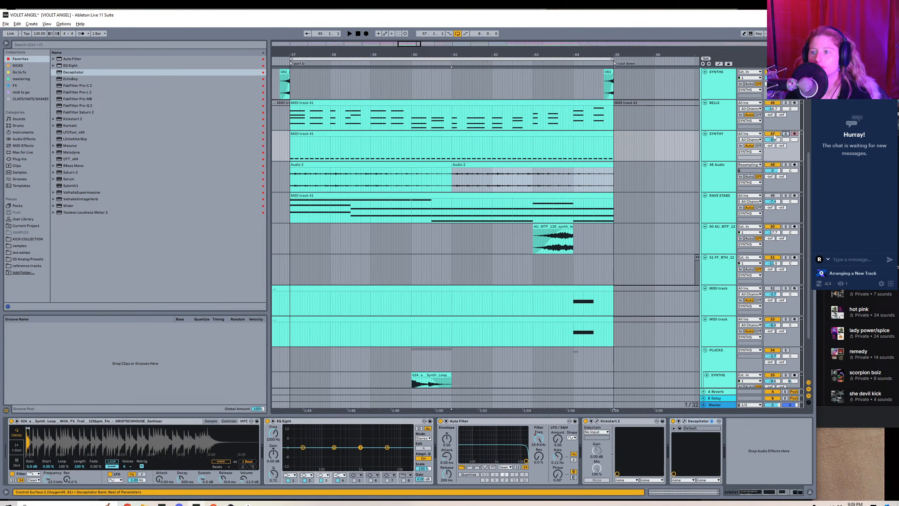
click(401, 163)
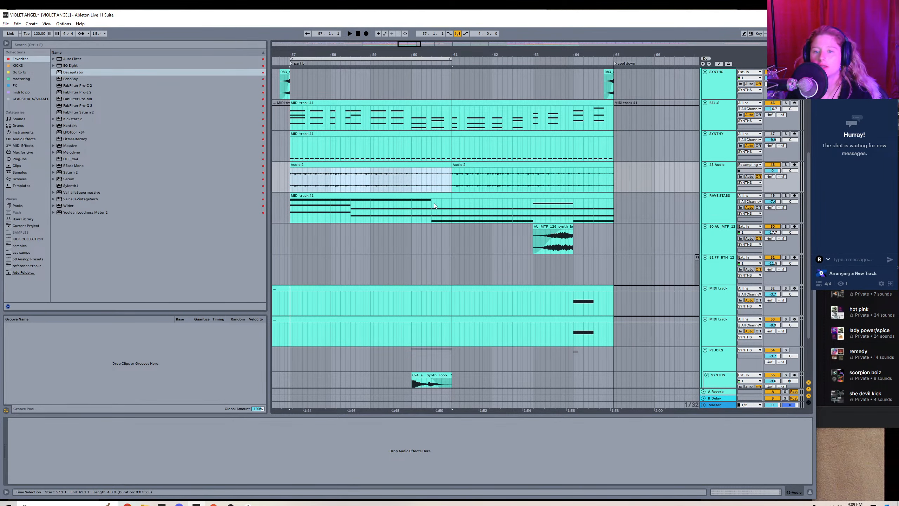
Open the groove library and find the Swing Notator 16 grooves, selecting Swing Notator 16E.
double_click(397, 172)
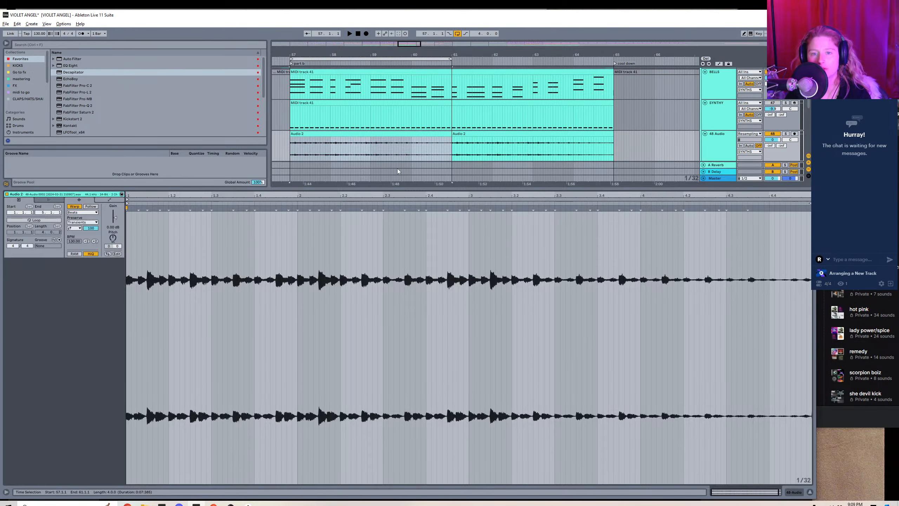
key(shift+Tab)
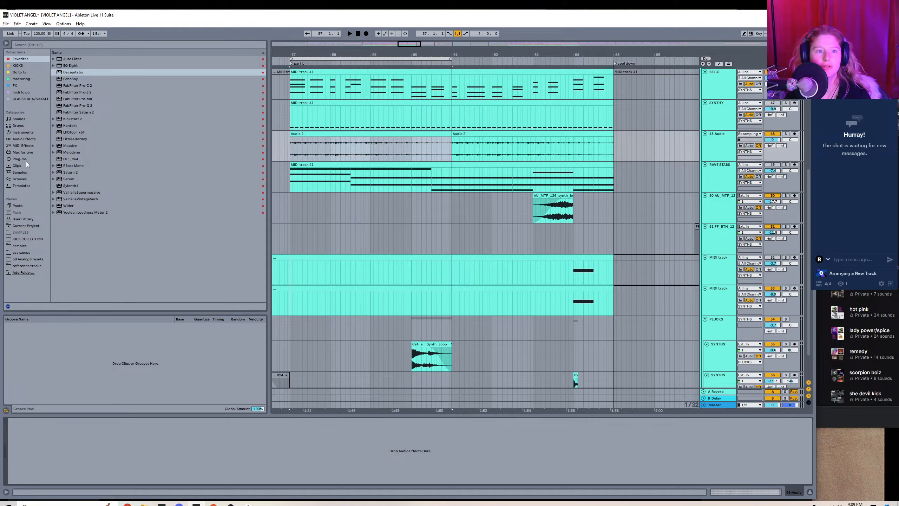
click(22, 179)
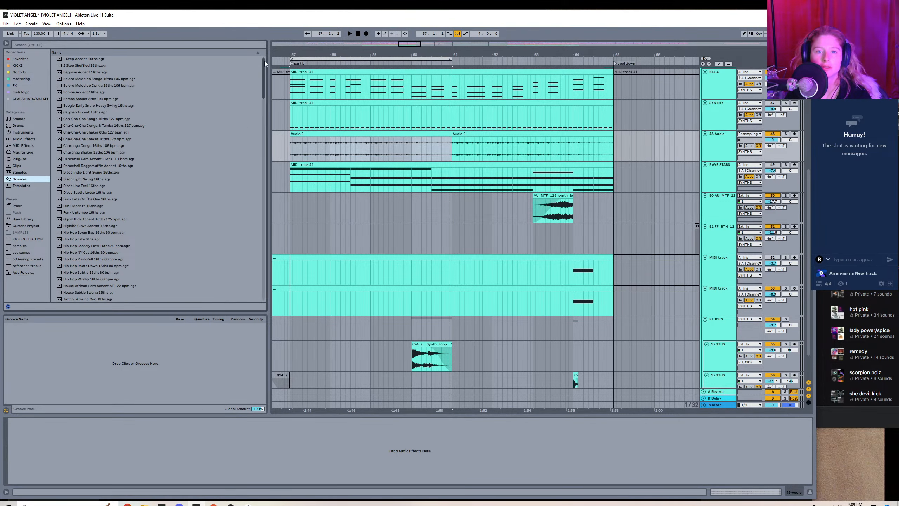
drag(264, 61, 264, 261)
click(95, 180)
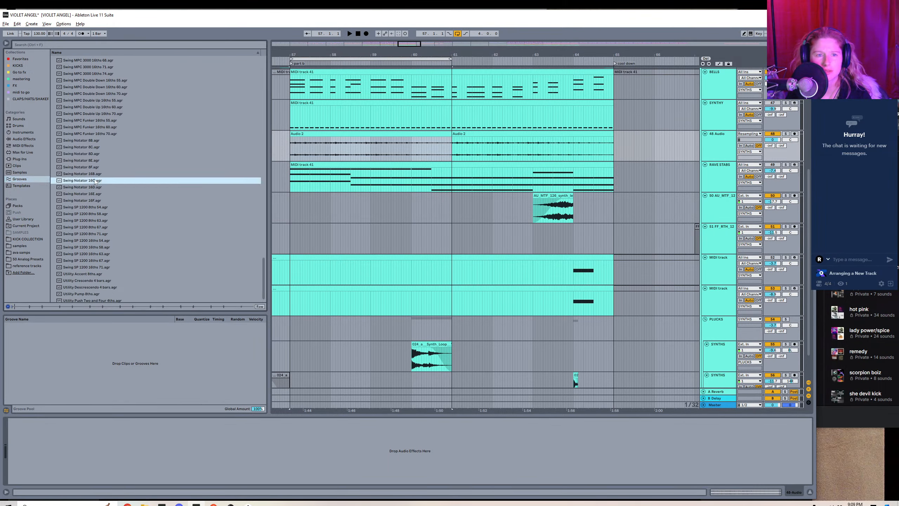
click(81, 187)
click(82, 194)
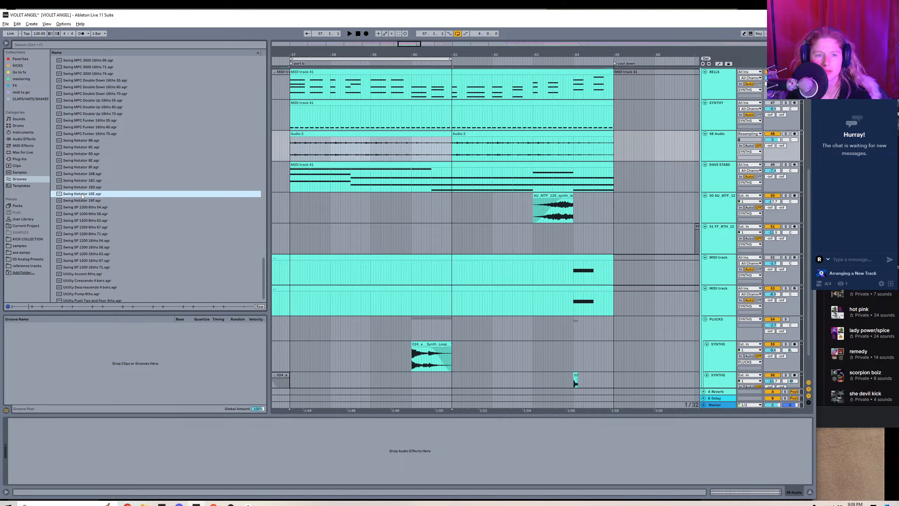
Mute the 48 Audio track and audition the Swing Notator 16B to 16F grooves against the playing loop.
click(308, 133)
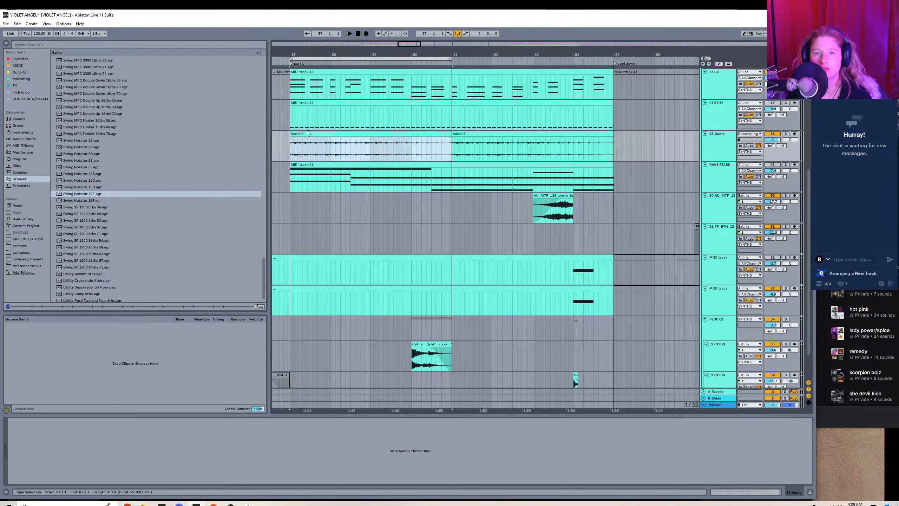
click(772, 134)
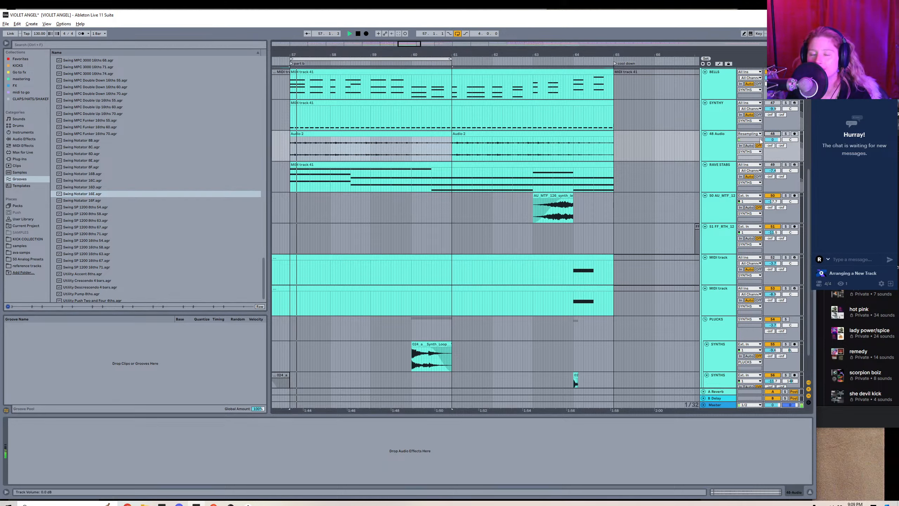
click(71, 194)
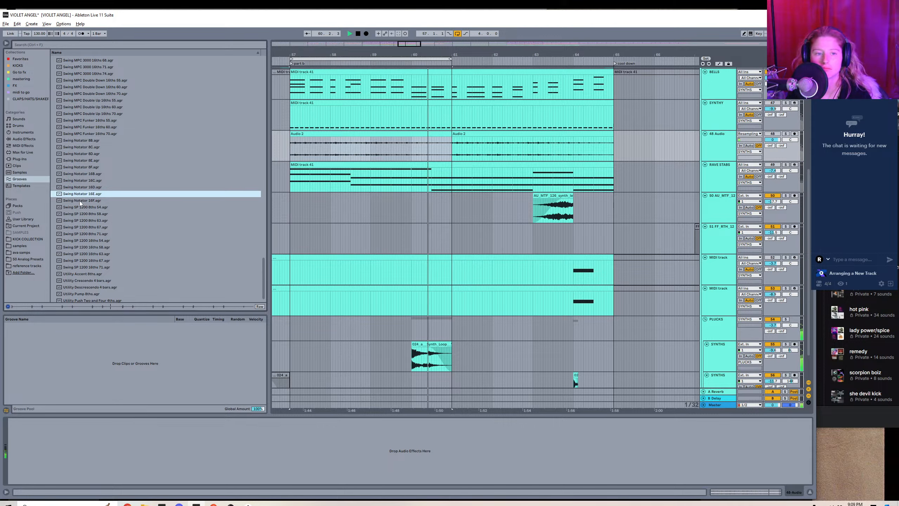
click(80, 201)
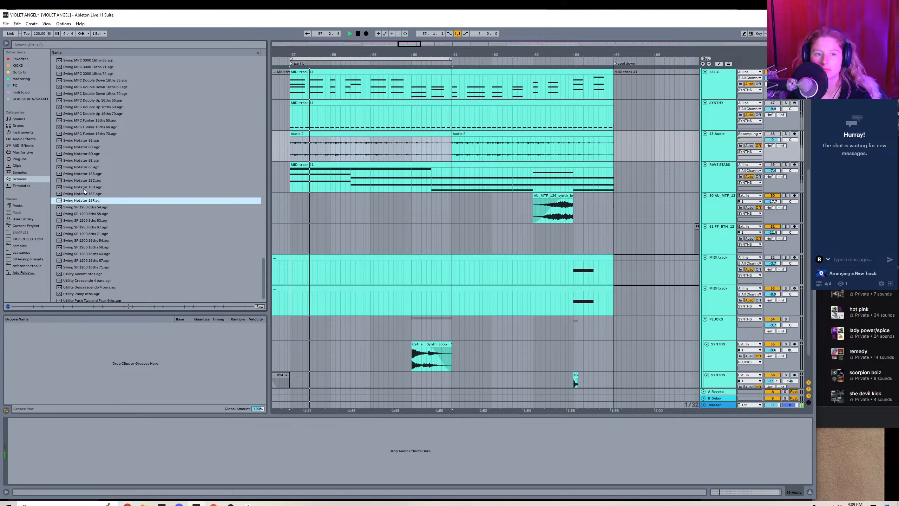
click(86, 187)
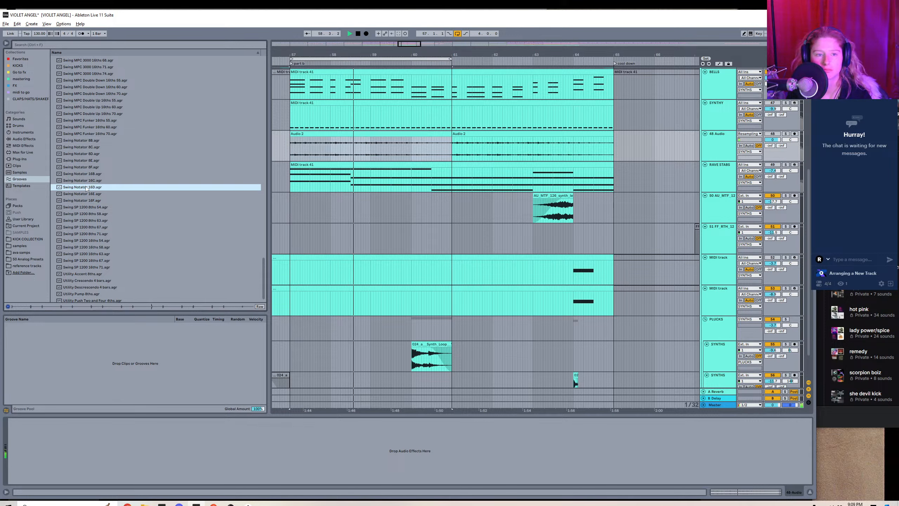
click(84, 180)
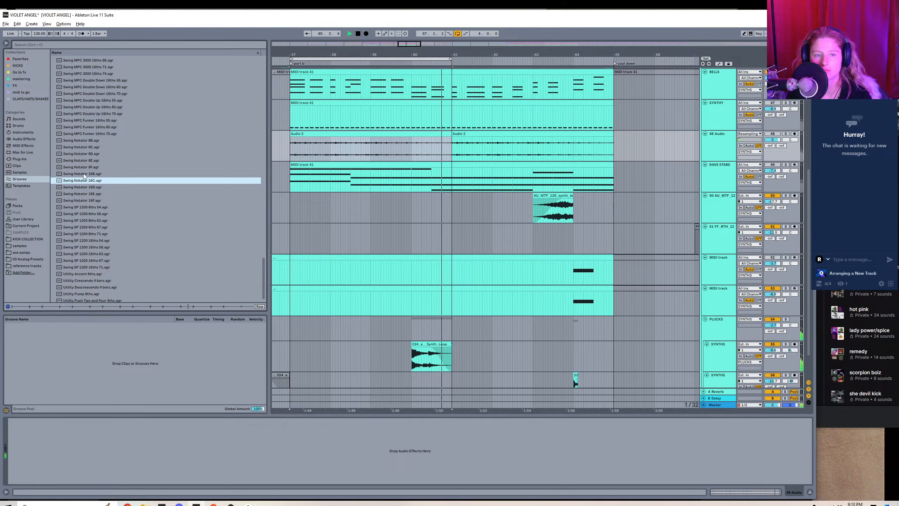
click(84, 174)
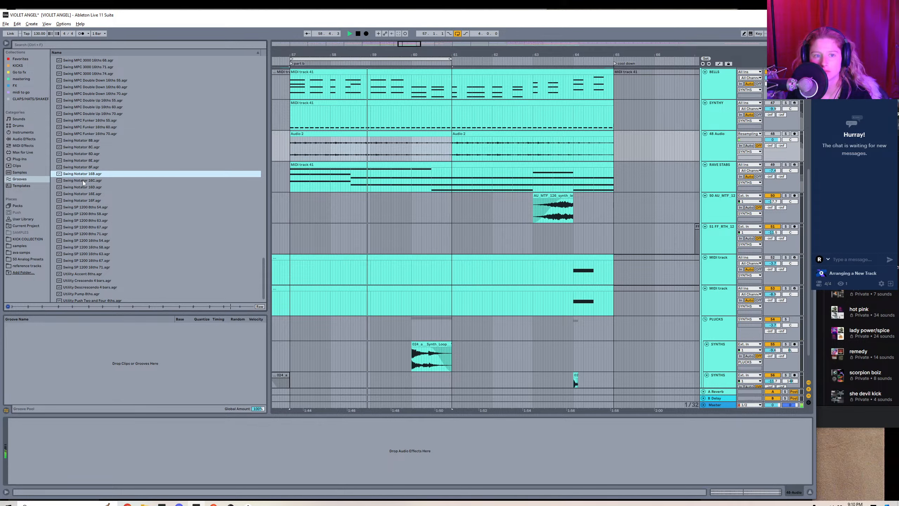
click(83, 180)
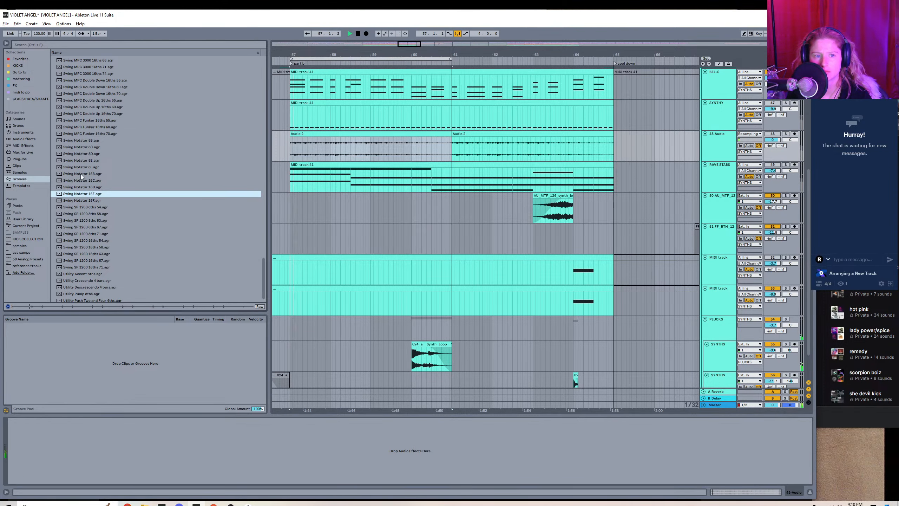
click(80, 180)
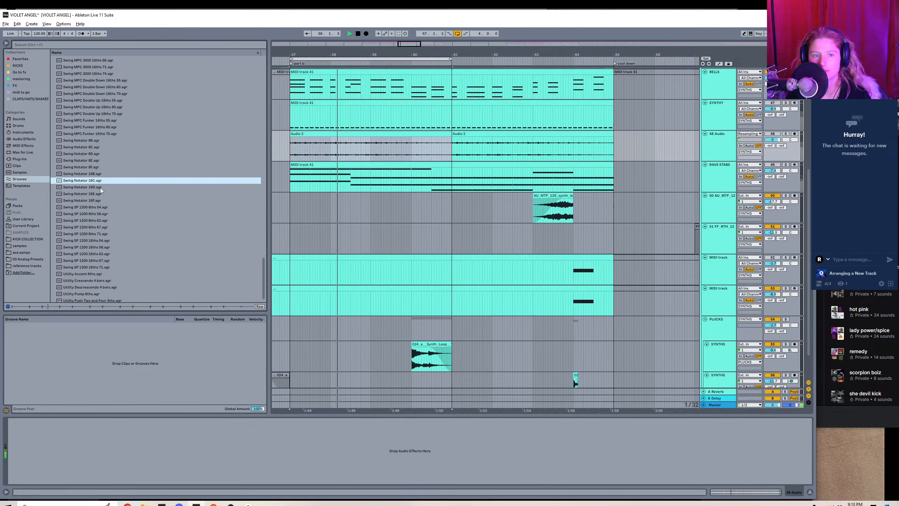
Load the Swing Notator 16C groove into the Groove Pool.
double_click(325, 136)
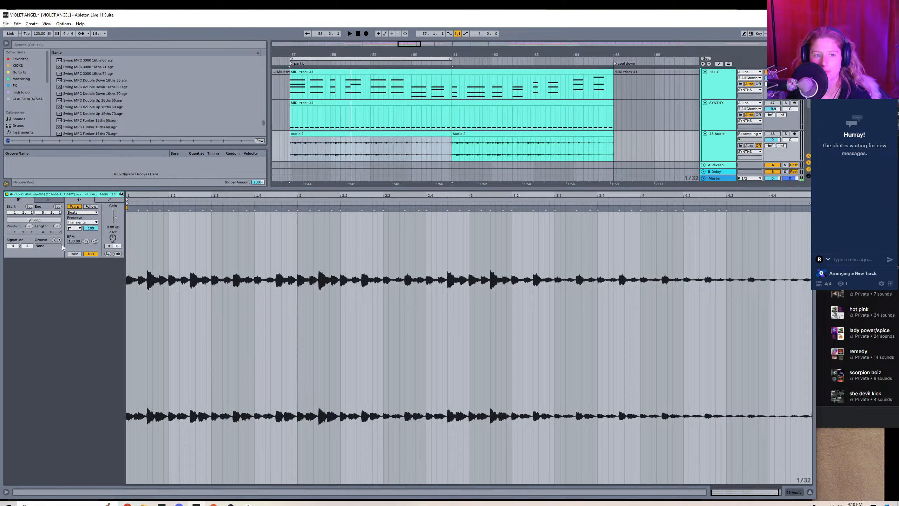
key(shift+Tab)
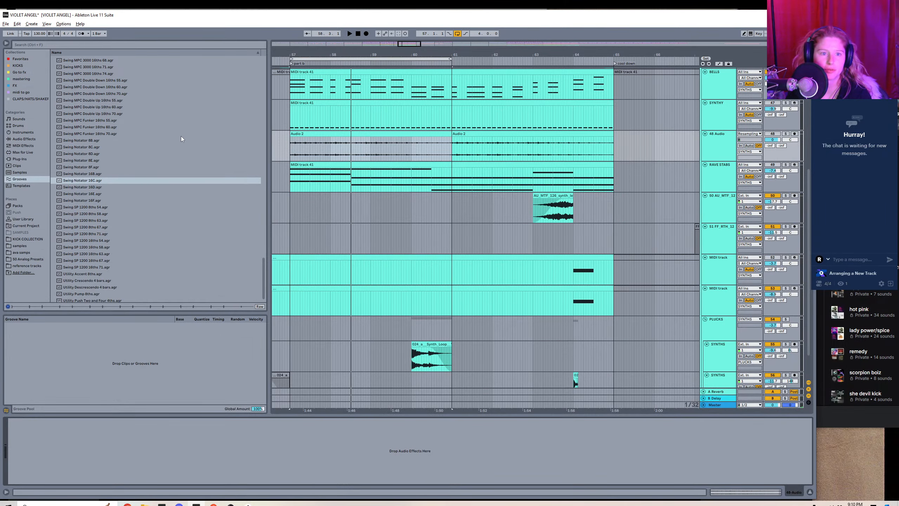
right_click(96, 180)
click(91, 180)
double_click(91, 180)
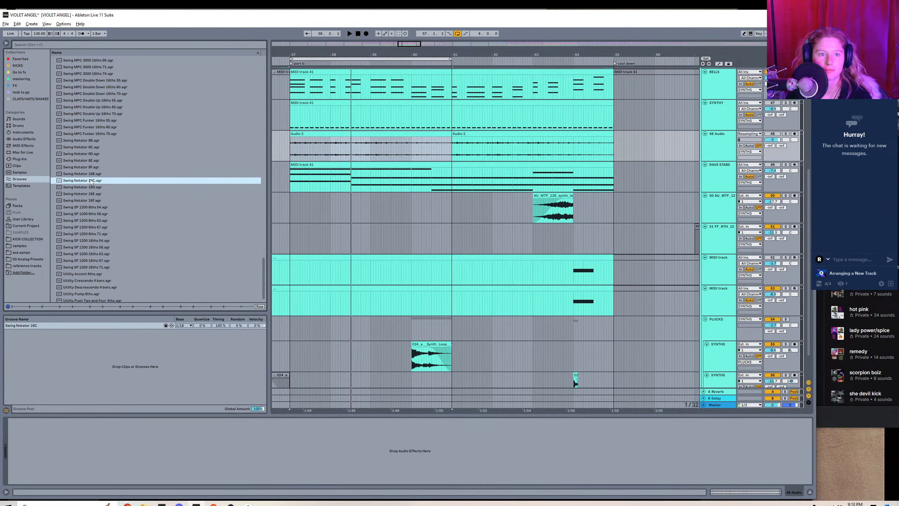
Assign the Swing Notator 16C groove to the first 48 Audio clip and lower the groove's timing amount.
double_click(376, 143)
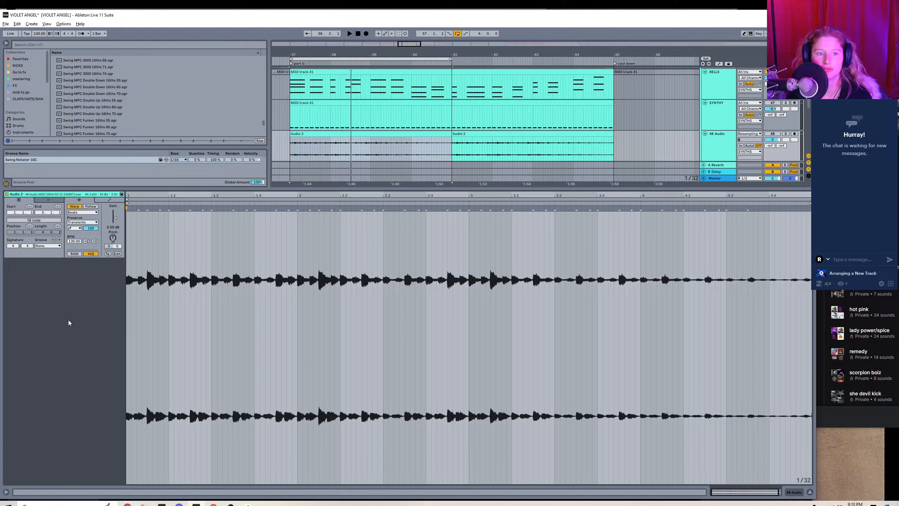
click(53, 256)
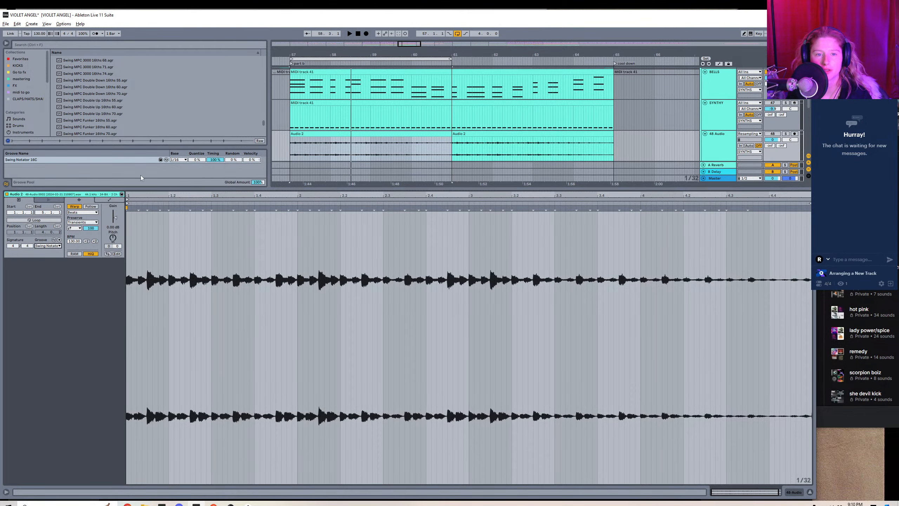
drag(208, 161, 208, 184)
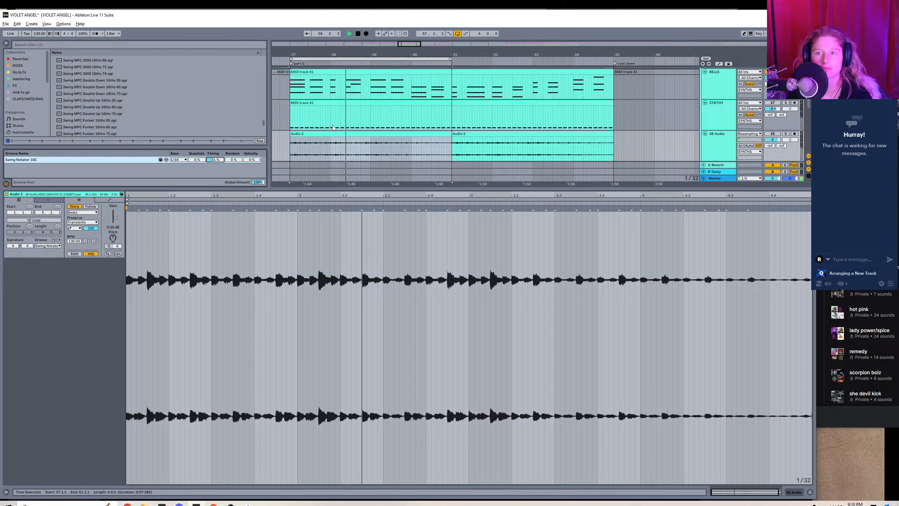
Unmute the 48 Audio track and restart playback to hear the grooved clip.
key(space)
click(774, 134)
key(space)
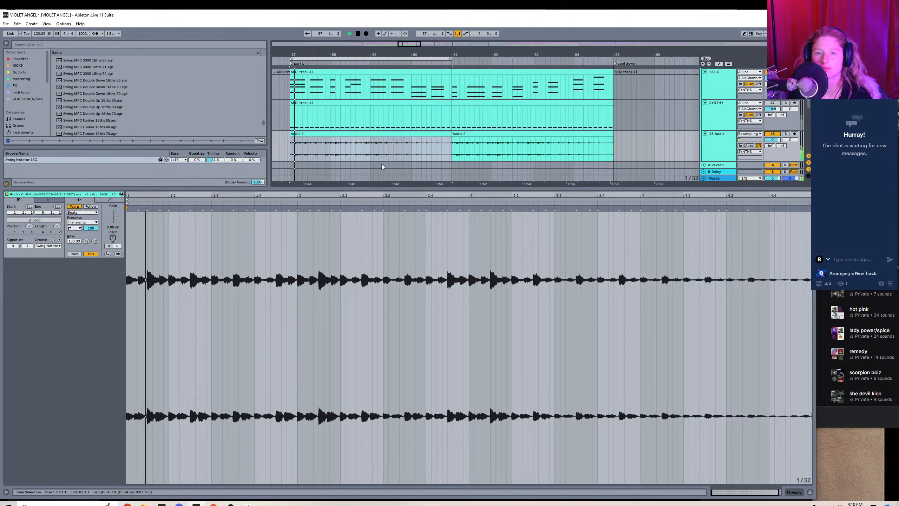
Consolidate the first 48 Audio clip and reset the new clip's gain to 0 dB.
click(357, 134)
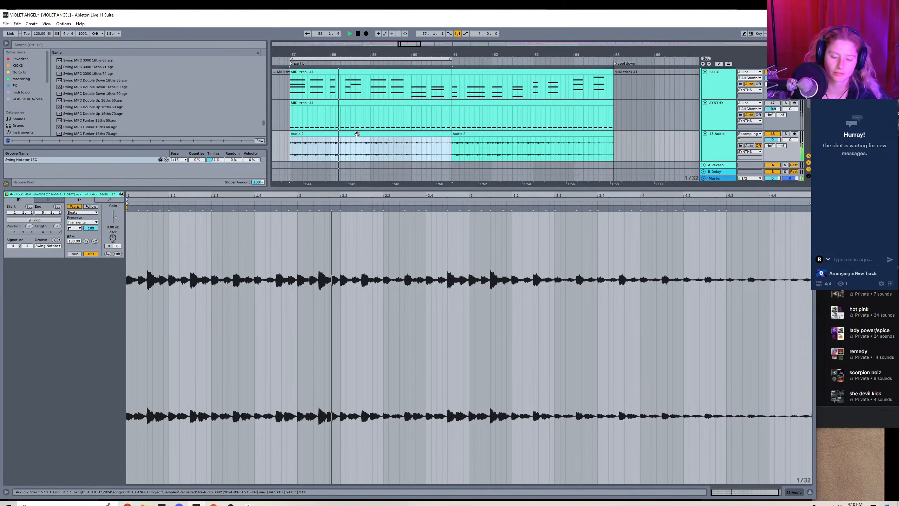
key(ctrl+j)
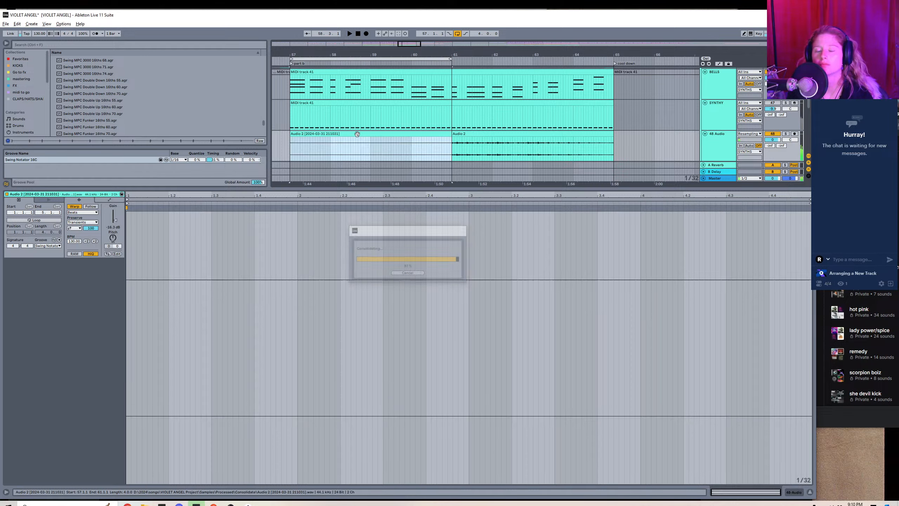
click(109, 229)
key(Delete)
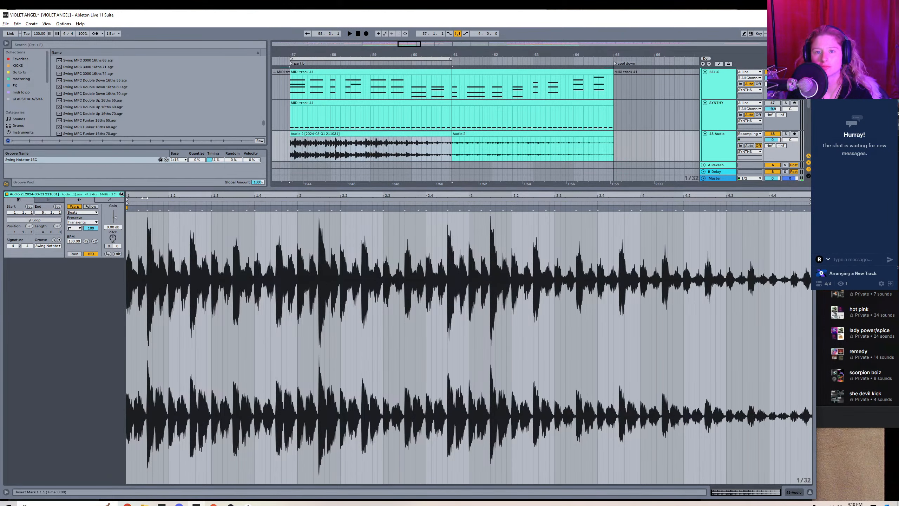
Add an Auto Filter to the 48 Audio track, raise its frequency to 19.9 kHz and show that parameter's automation.
key(shift+Tab)
click(20, 59)
double_click(91, 59)
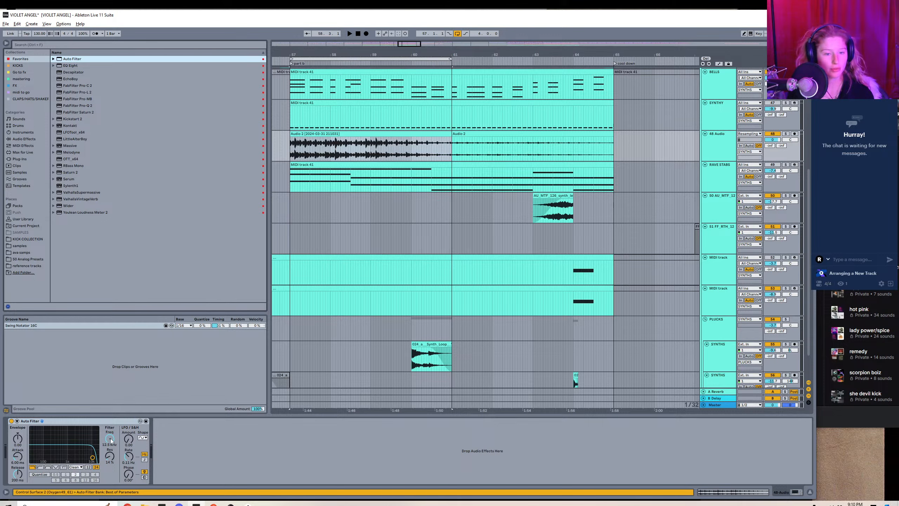
drag(110, 440, 110, 430)
right_click(111, 440)
click(128, 445)
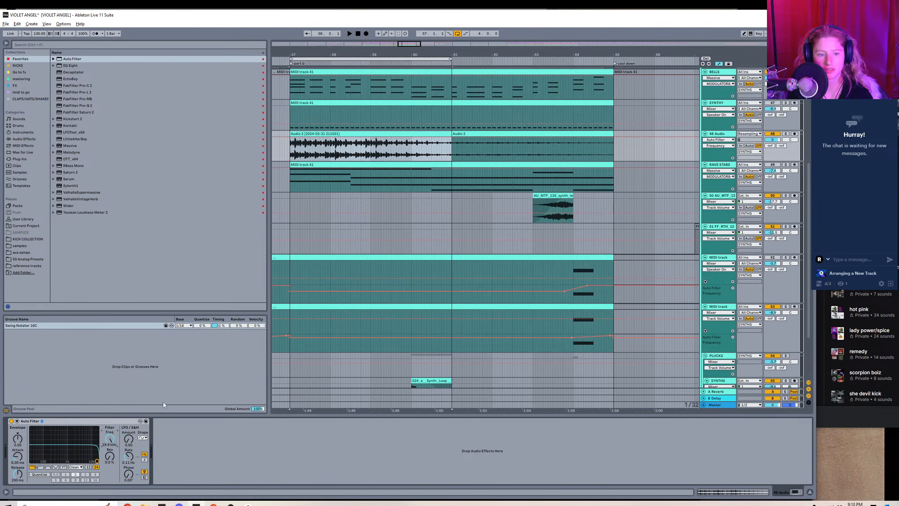
Draw a dip in the Auto Filter frequency automation on 48 Audio from about bar 58 to bar 60 and play it.
click(327, 137)
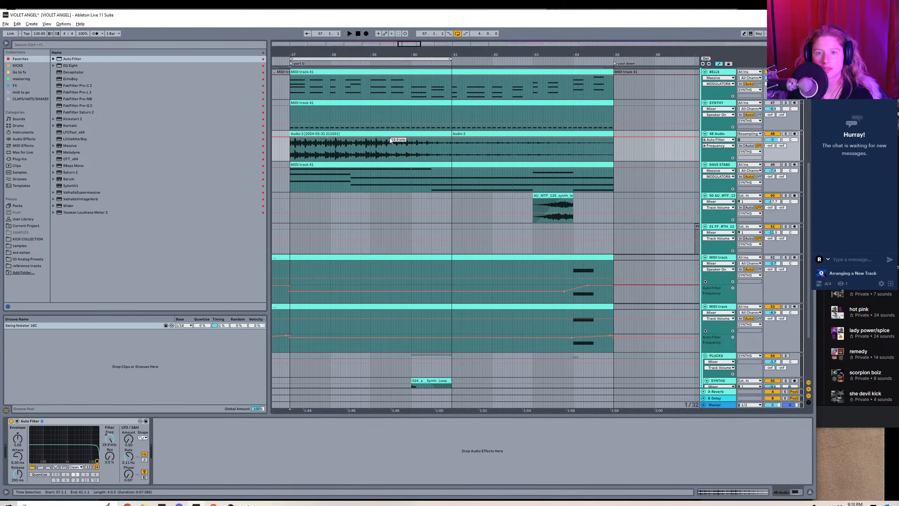
drag(370, 138, 406, 138)
key(space)
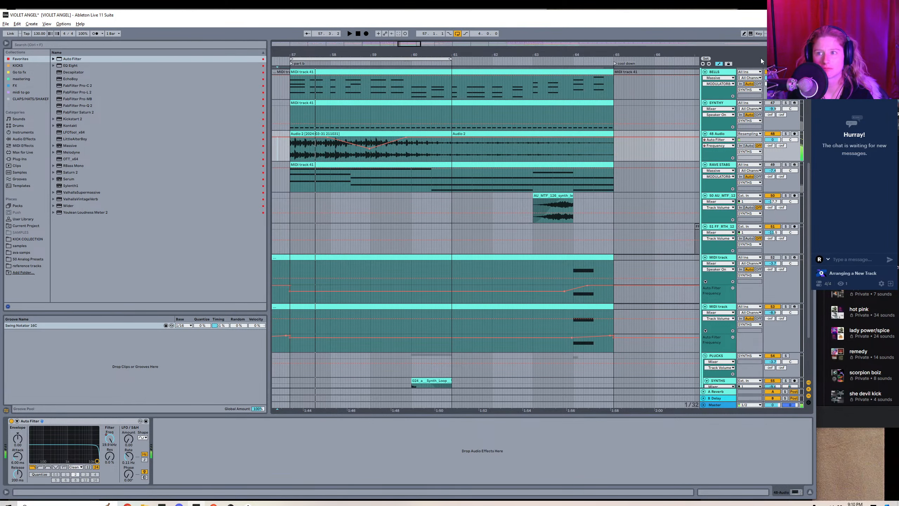
Hide the automation lanes and lower the 48 Audio track's volume during playback.
click(719, 65)
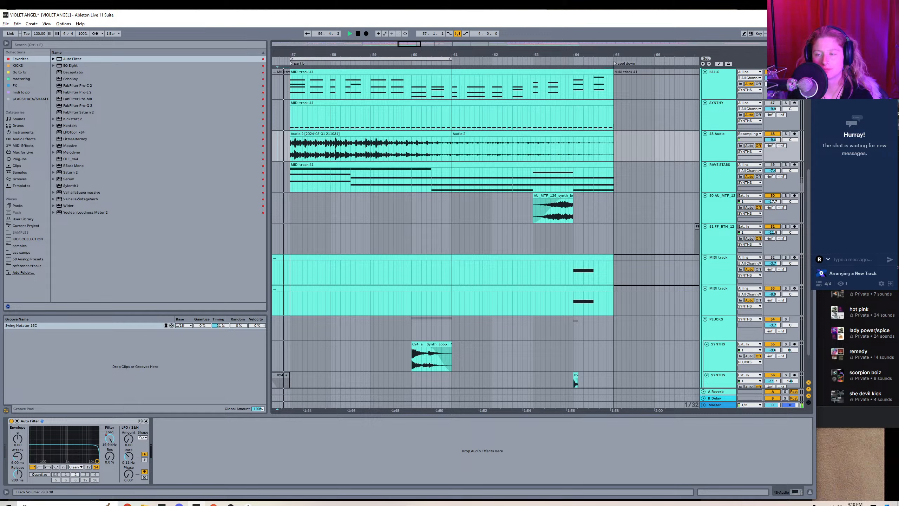
drag(772, 139, 772, 145)
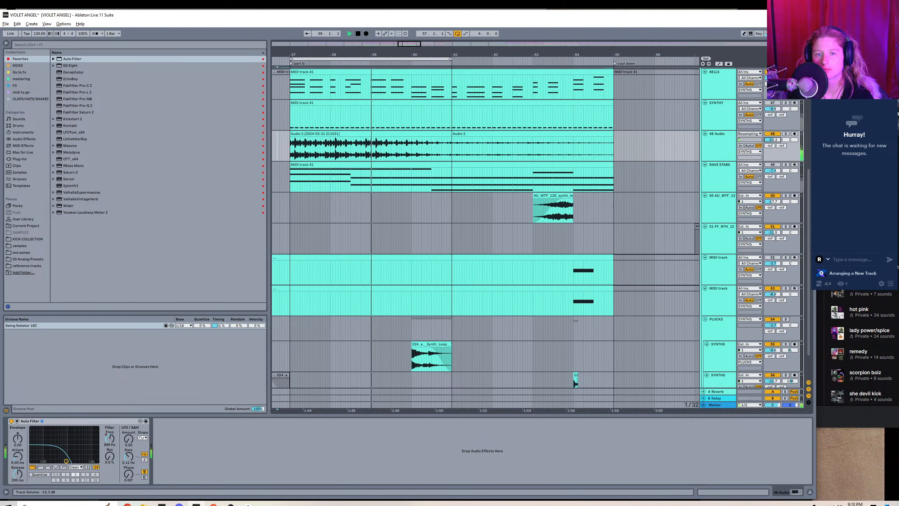
Show the 48 Audio filter frequency automation, reshape the descending side of its dip into a curve, and hide the automation.
key(a)
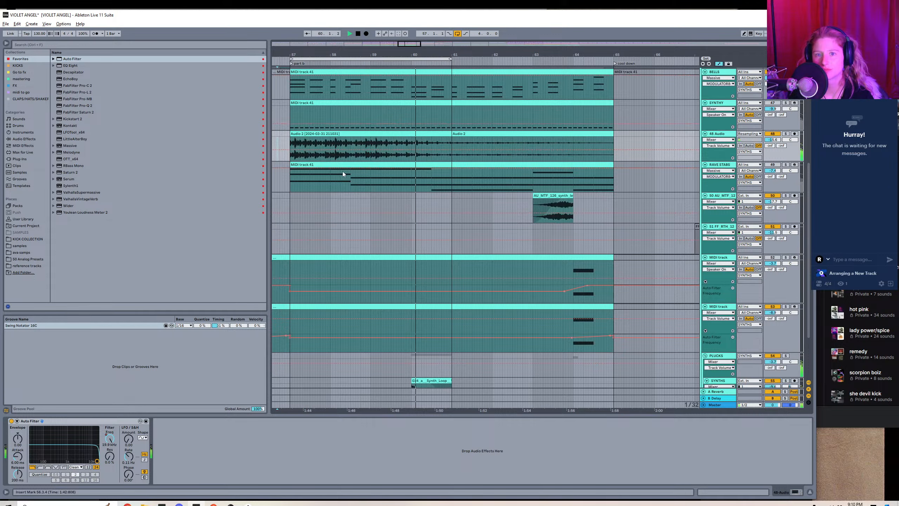
click(723, 140)
click(717, 150)
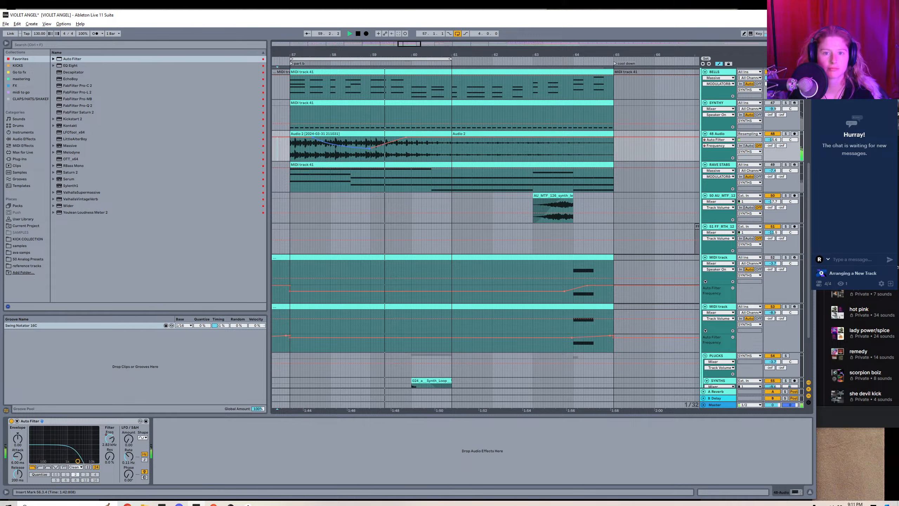
click(719, 65)
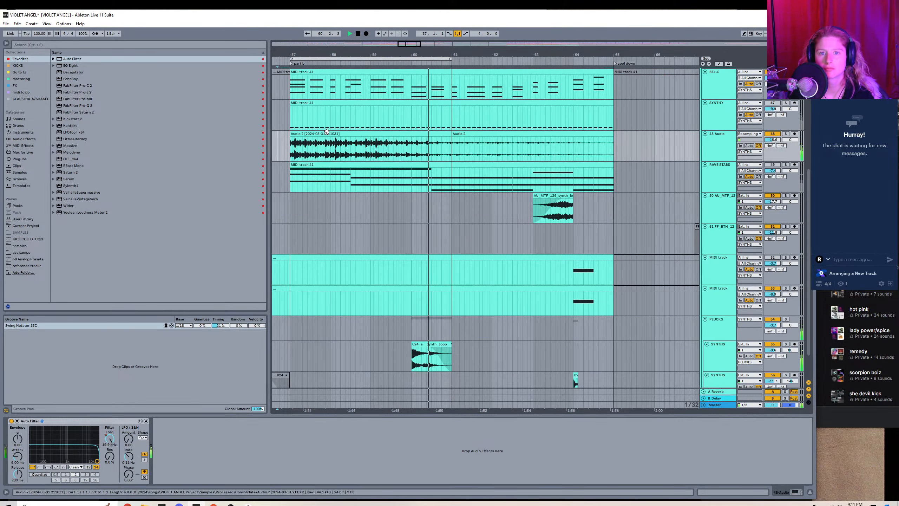
Open the consolidated 48 Audio clip and choose the transient loop mode for its Beats warping.
double_click(325, 134)
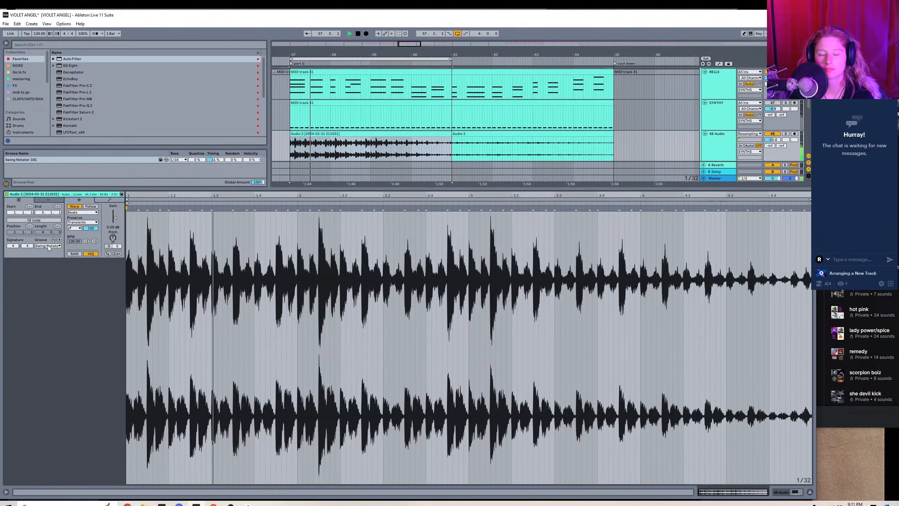
click(75, 228)
click(75, 234)
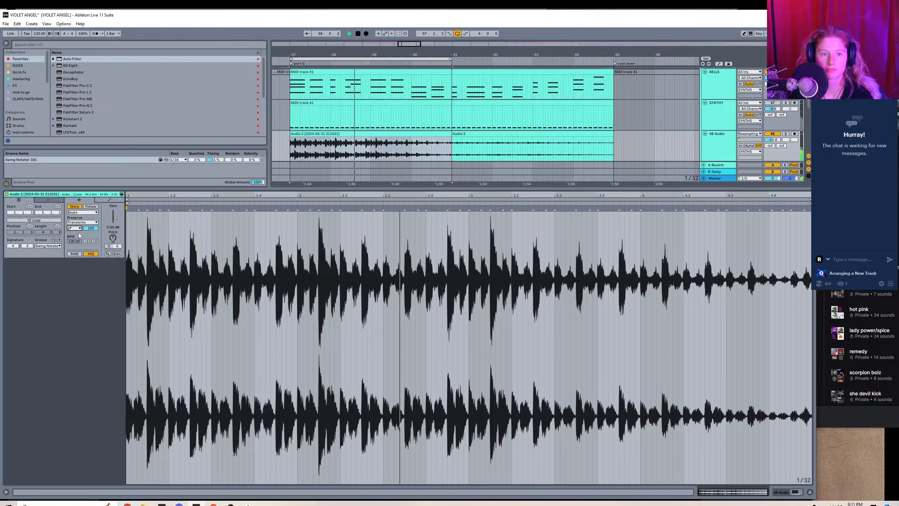
Lower the transient envelope of the 48 Audio clip's Beats warping and collapse the detail view.
drag(91, 228, 91, 240)
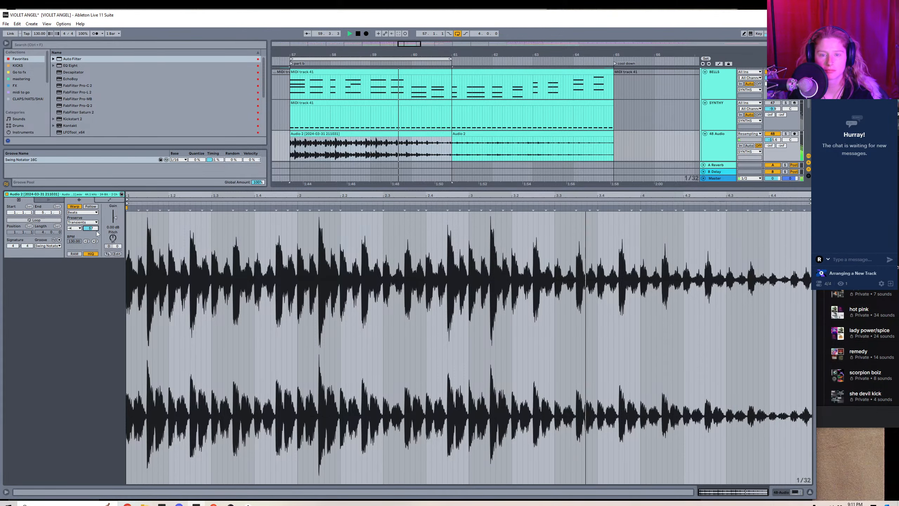
key(shift+Tab)
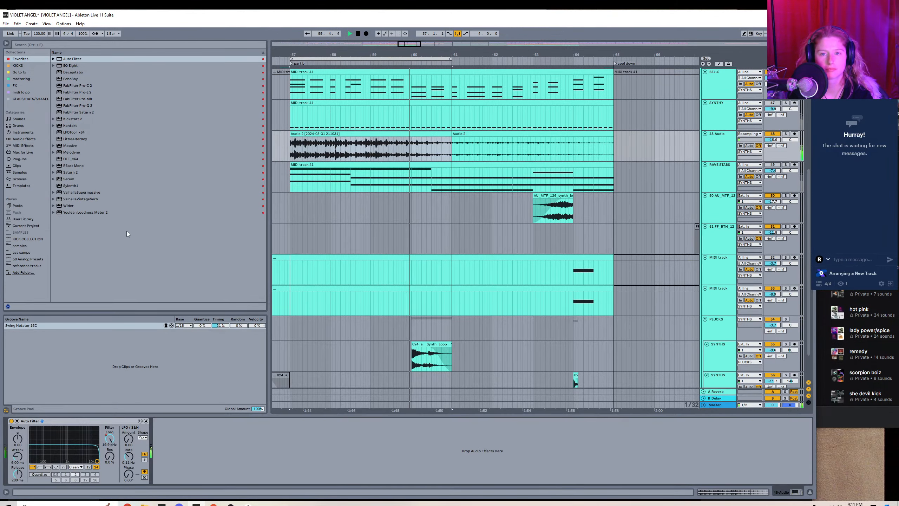
click(809, 492)
Rename the 48 Audio track as SONG.
right_click(715, 174)
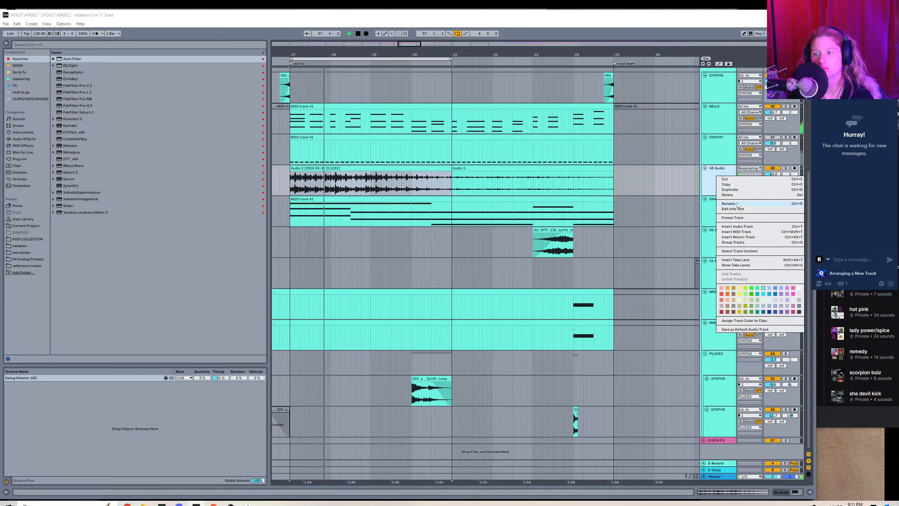
click(728, 203)
text(S)
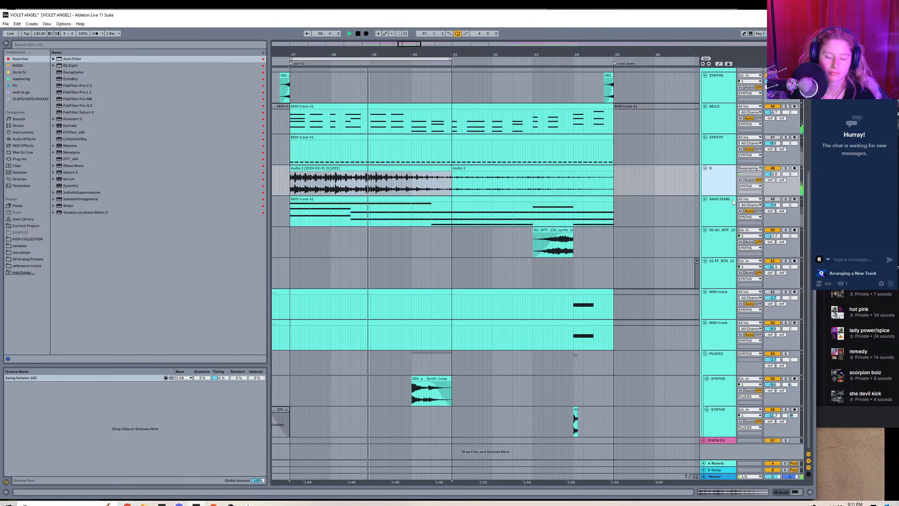
text(ONG)
key(Return)
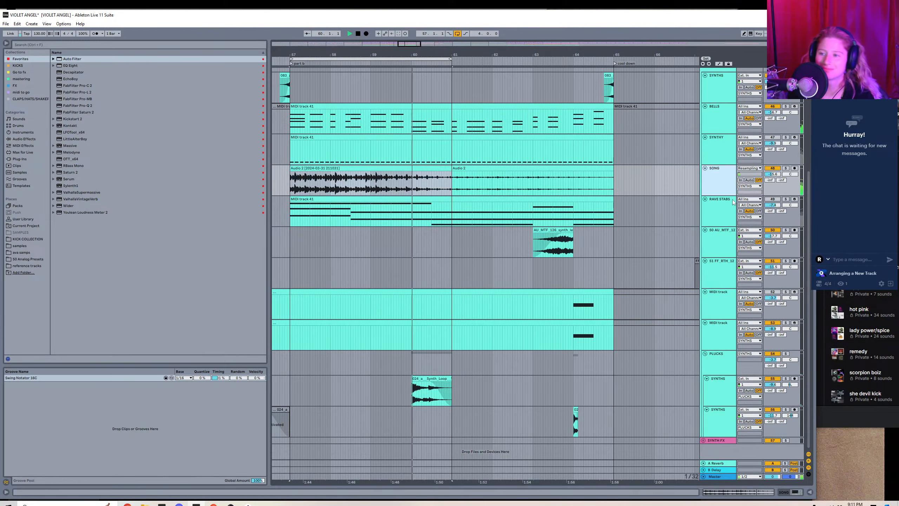
Rename the resampled audio track as TWEAKER.
right_click(731, 181)
click(730, 211)
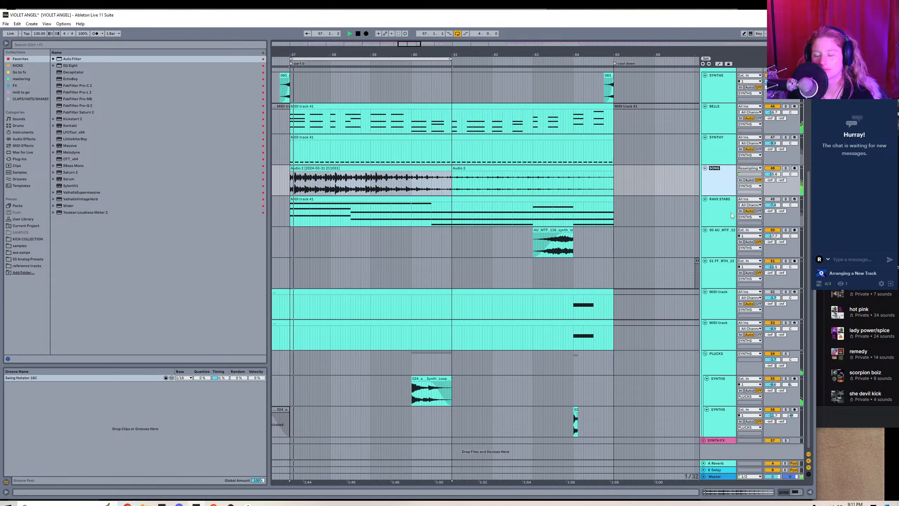
text(TWE)
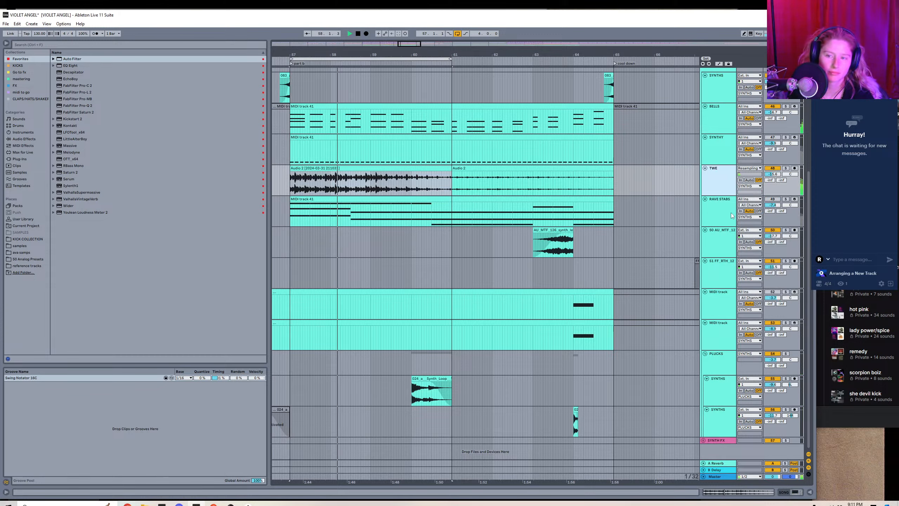
text(AKER)
key(Return)
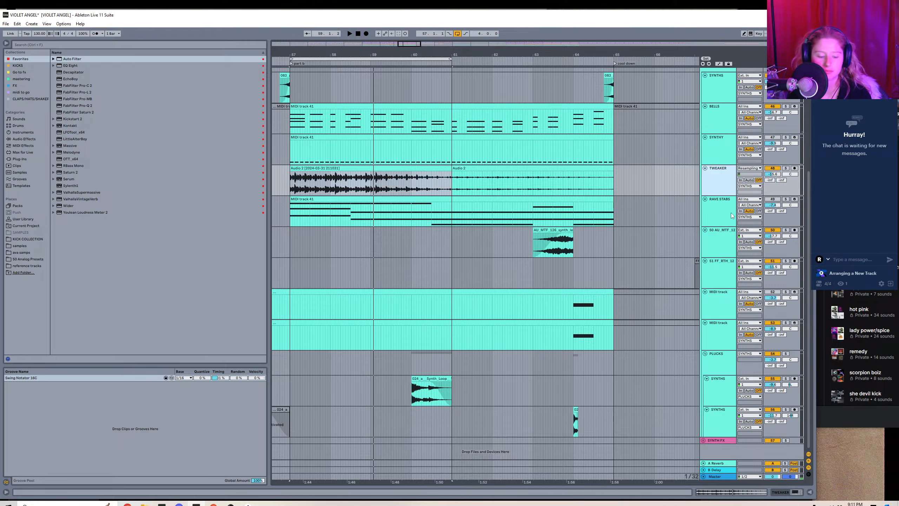
Insert a MIDI track below TWEAKER, open the samples folder, and extend the loop to cover bars 57 to 65.
key(ctrl+shift+t)
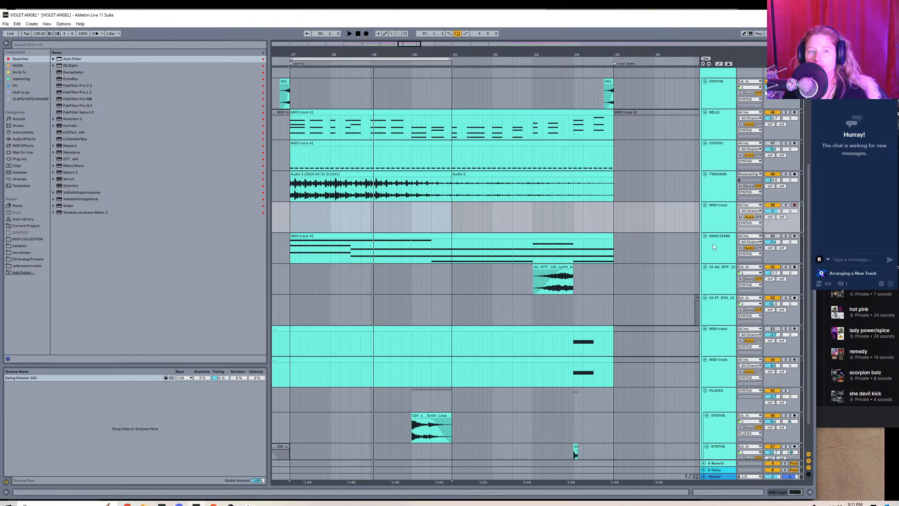
mouse_move(406, 43)
mouse_down()
mouse_move(406, 34)
mouse_move(399, 39)
mouse_up()
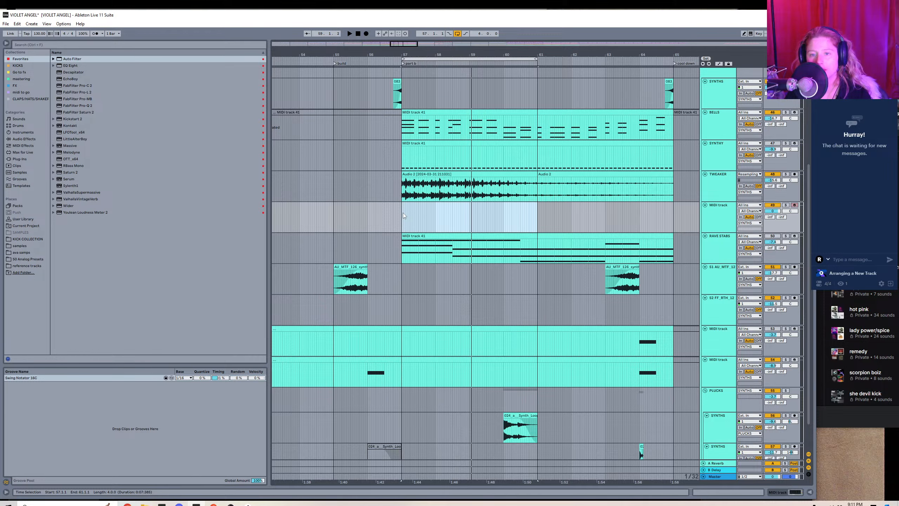
click(19, 245)
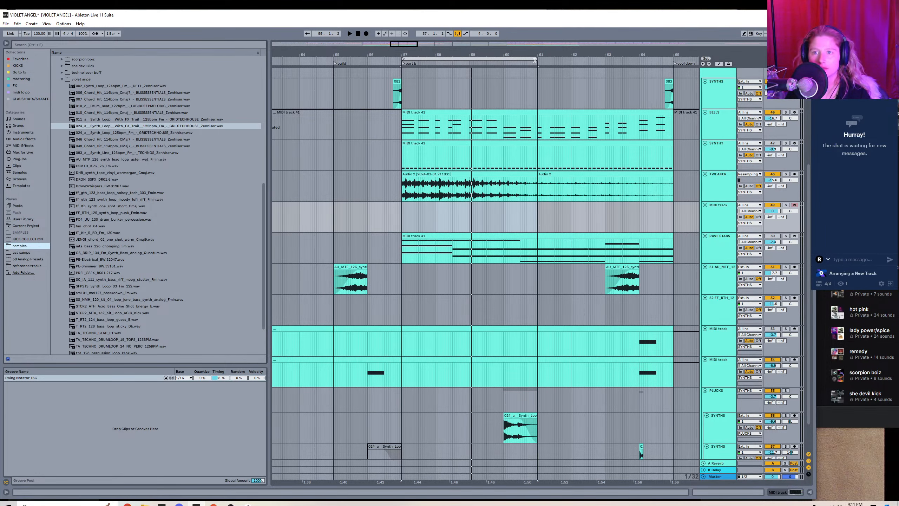
drag(534, 60, 672, 60)
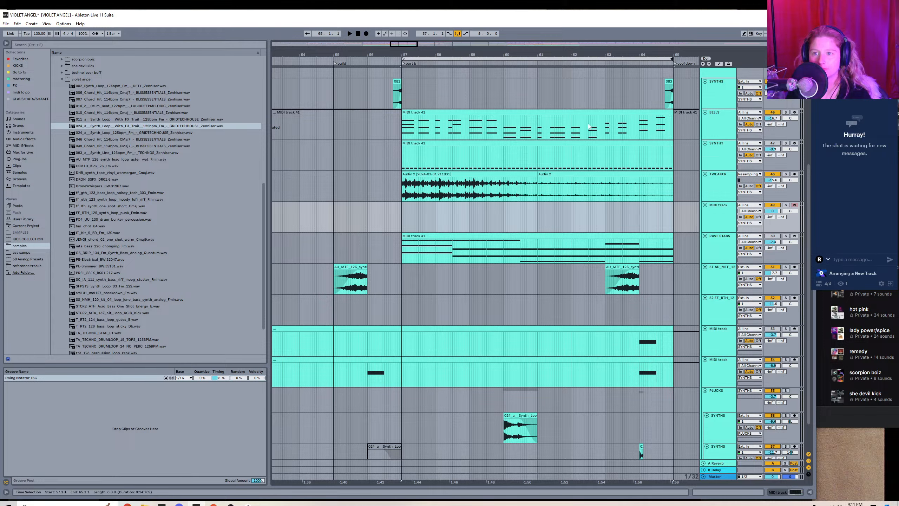
Copy the part b clip from BELLS to the new MIDI track at bar 57.
click(584, 147)
click(560, 111)
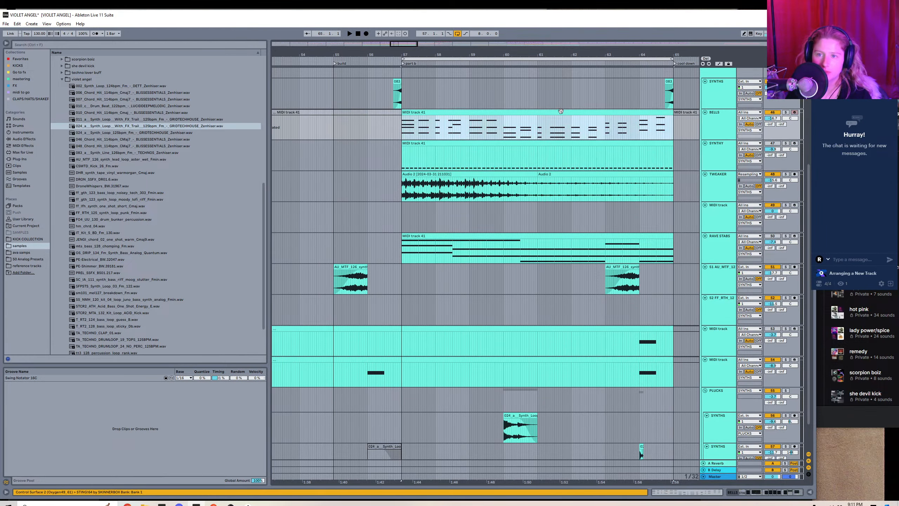
key(ctrl+c)
key(Down)
key(Down)
key(Down)
key(ctrl+v)
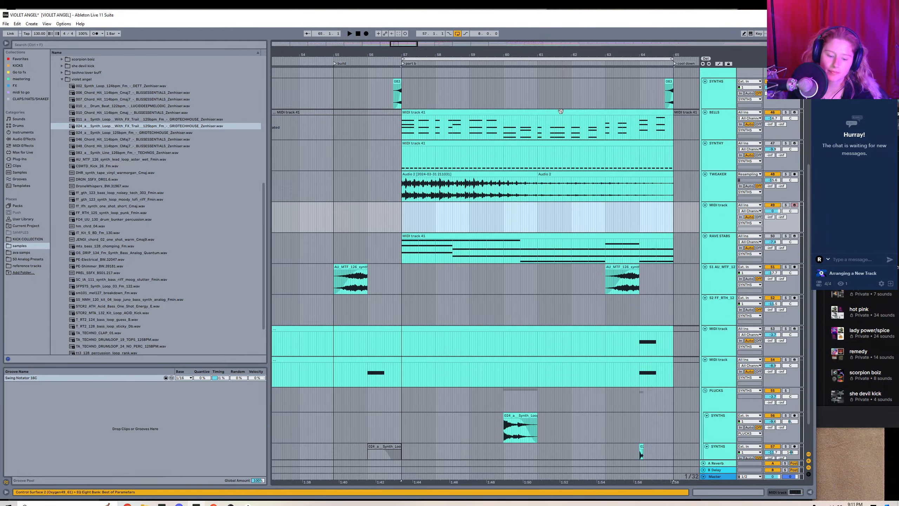
Open the copied clip and delete the upper chord notes in its first six bars, keeping only the lowest notes.
double_click(511, 206)
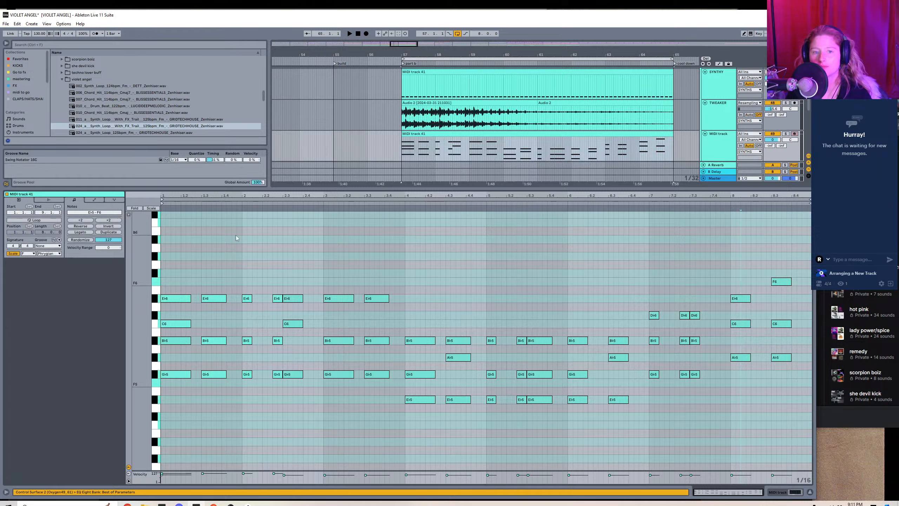
drag(182, 279, 370, 348)
key(Delete)
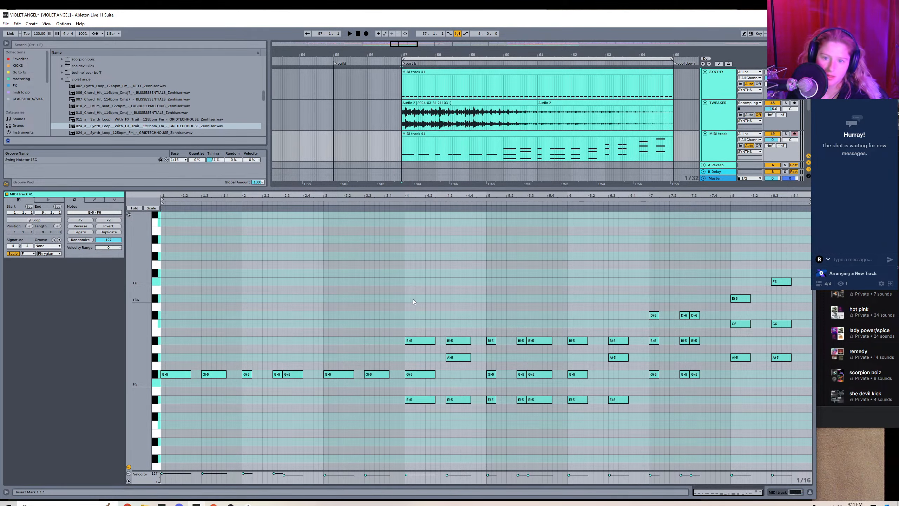
drag(404, 309, 629, 384)
key(Delete)
Delete the upper chord notes in bars 7 and 8 of the copied clip, keeping only the lowest notes.
drag(654, 297, 766, 331)
key(Delete)
drag(775, 268, 789, 317)
key(Delete)
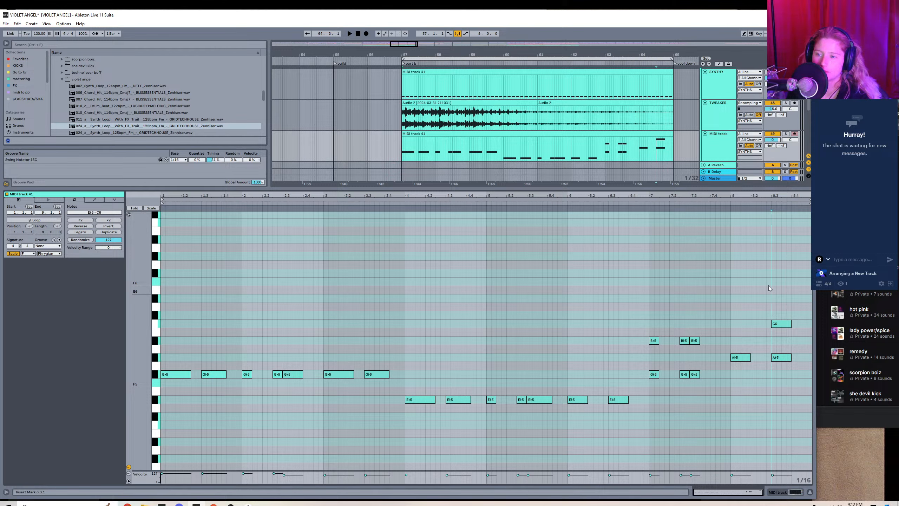
drag(769, 286, 789, 326)
key(Delete)
drag(650, 319, 701, 349)
key(Delete)
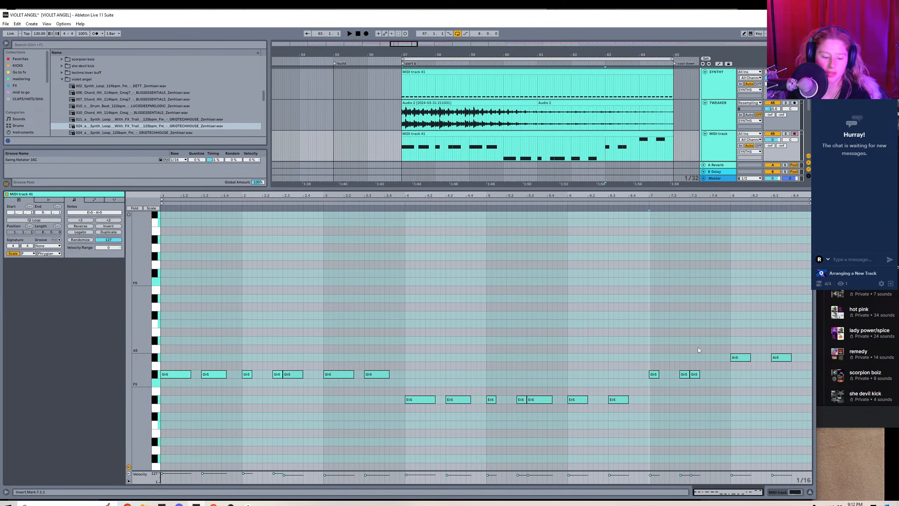
Load the 010_Chord_Hit_114bpm_Cmaj sample as the new MIDI track's instrument and play part b with it.
key(shift+Tab)
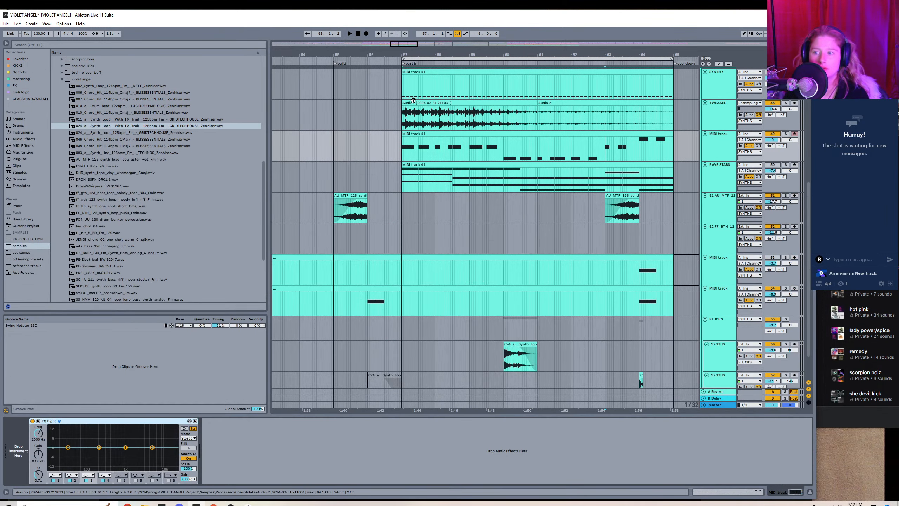
double_click(438, 133)
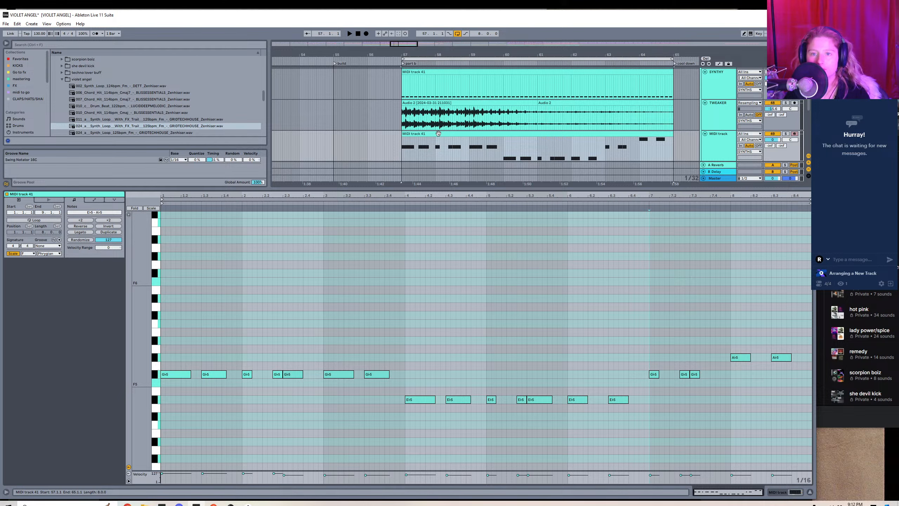
key(shift+Tab)
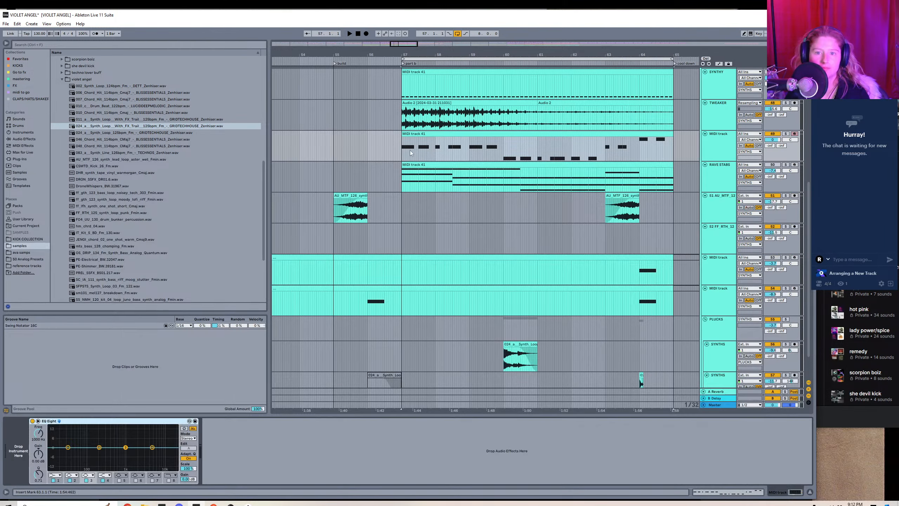
key(space)
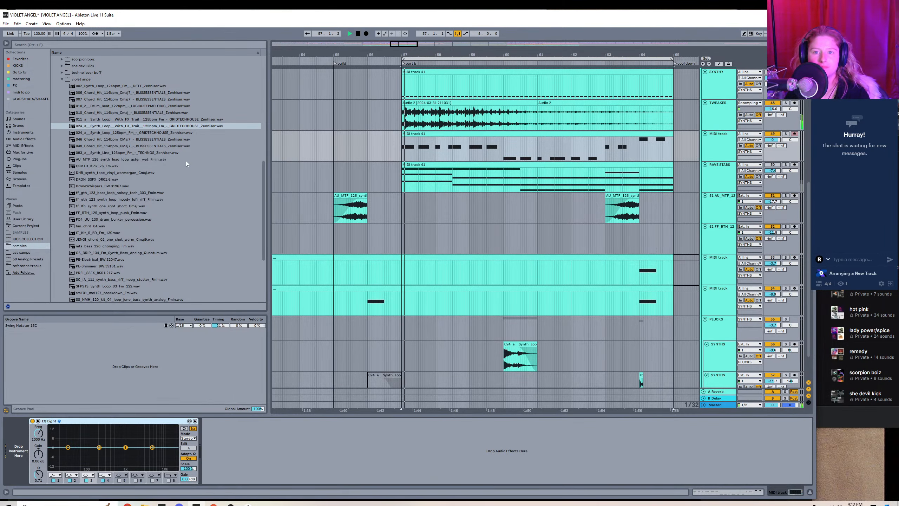
click(110, 115)
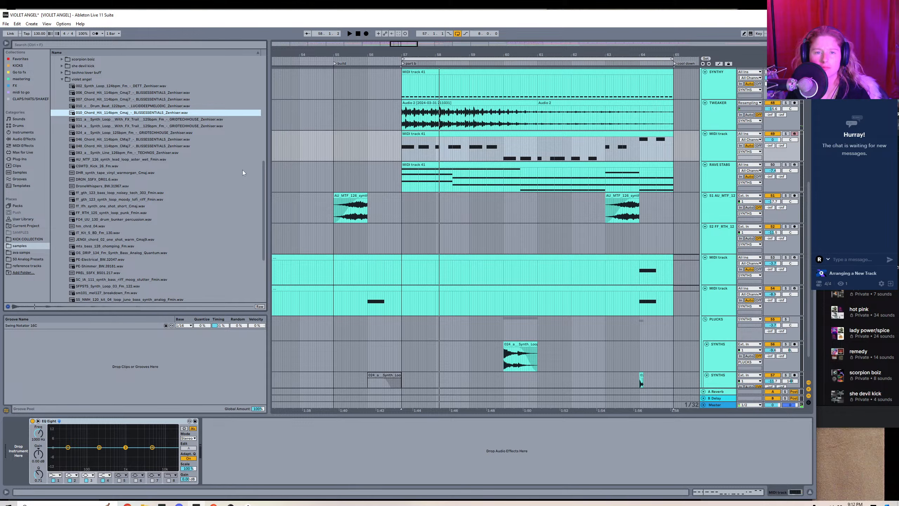
double_click(101, 113)
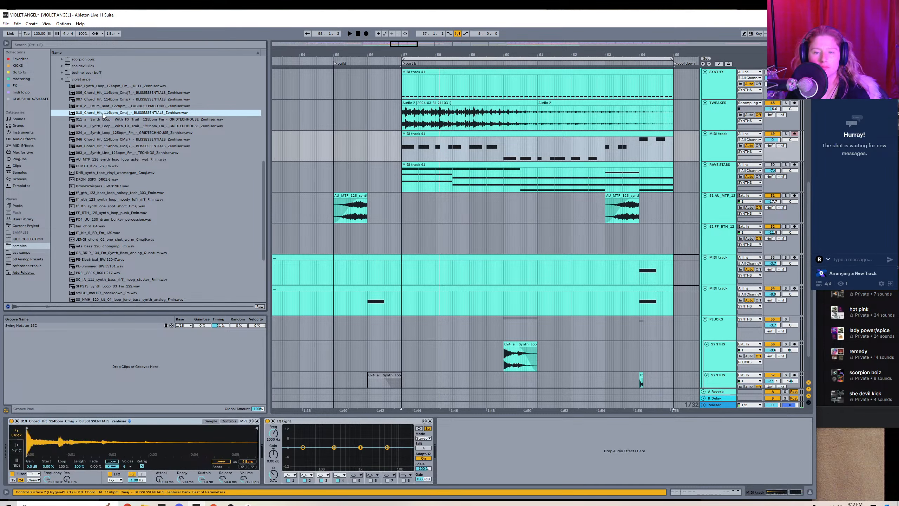
key(space)
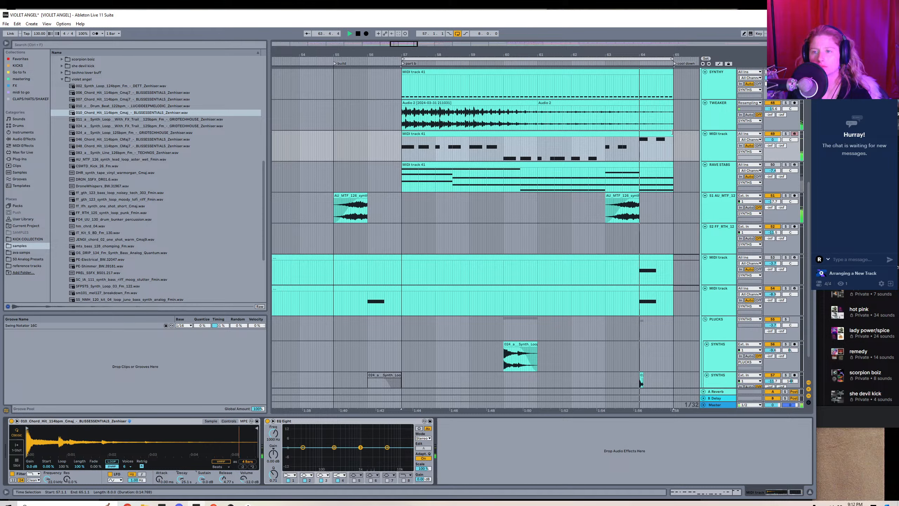
key(space)
Trim the chord hit clip's end to bar 64, delete its Eb5 notes in bars 4 to 6, and play it.
drag(671, 132, 639, 130)
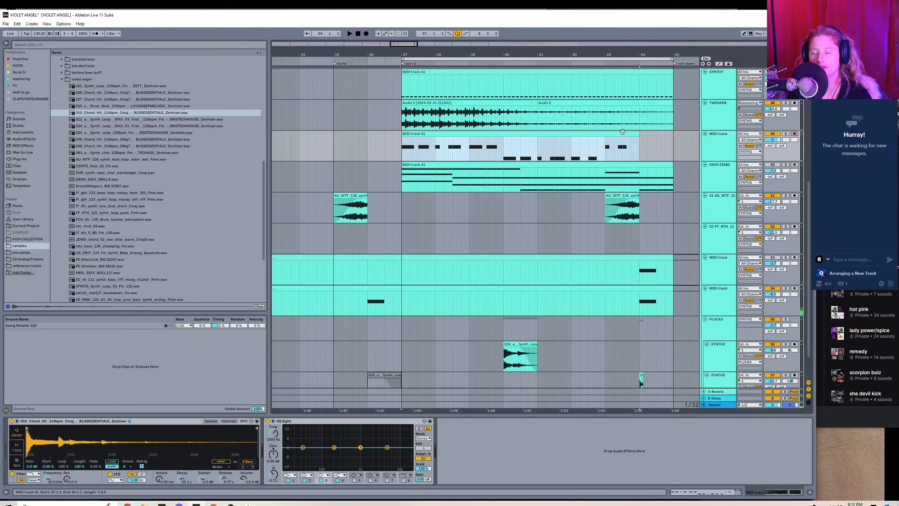
double_click(623, 132)
drag(423, 380, 719, 440)
key(Delete)
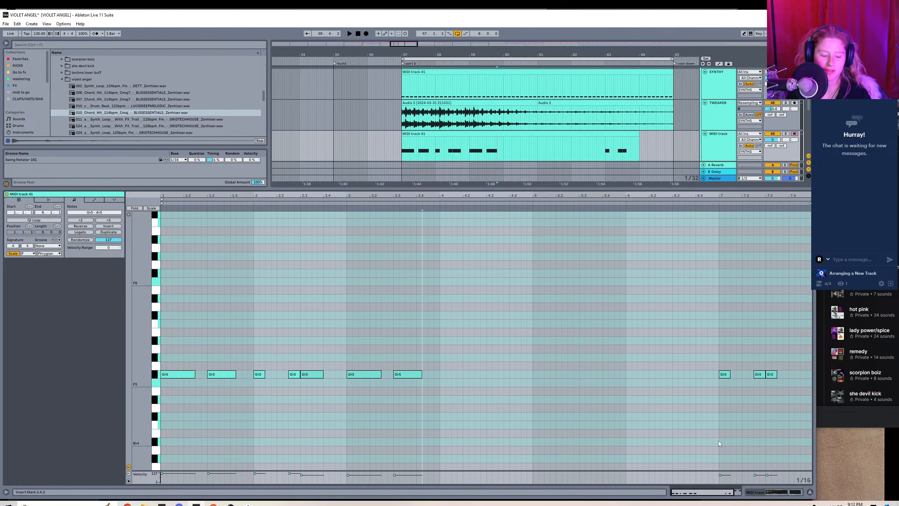
key(shift+Tab)
key(space)
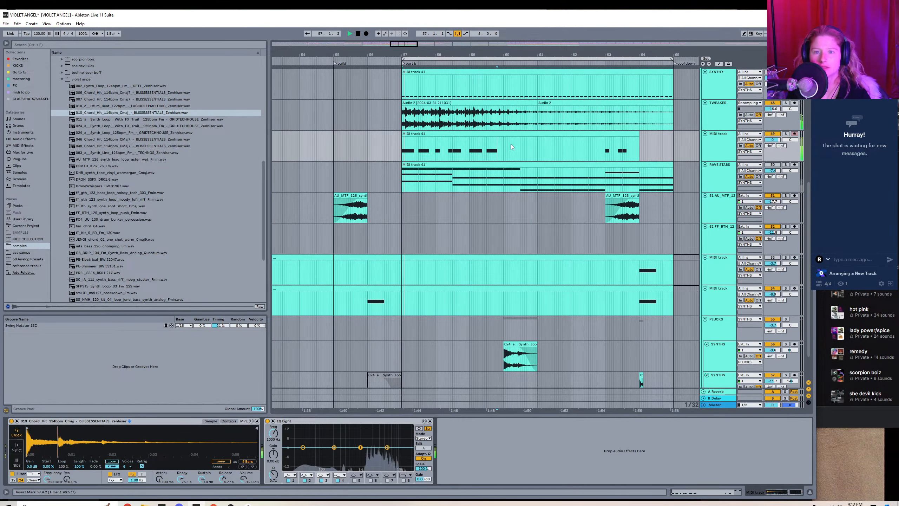
key(space)
Move the chord hit clip's opening notes to start at bar 5 and delete the moved ones that land in bar 7.
double_click(453, 134)
drag(169, 359, 439, 387)
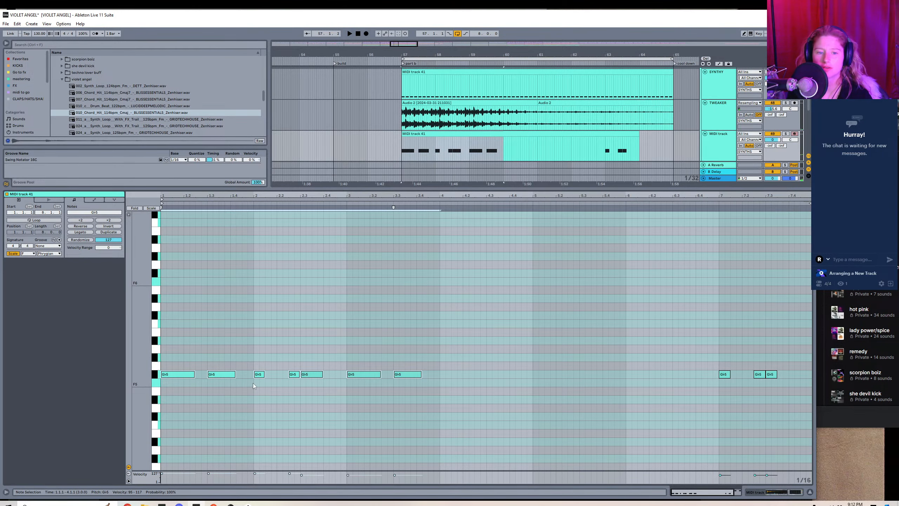
drag(174, 378, 543, 367)
drag(731, 352, 780, 369)
key(Delete)
Transpose the moved notes in bars 5 and 6 to Gb5 and play the loop.
drag(532, 346, 685, 384)
key(Down)
key(Down)
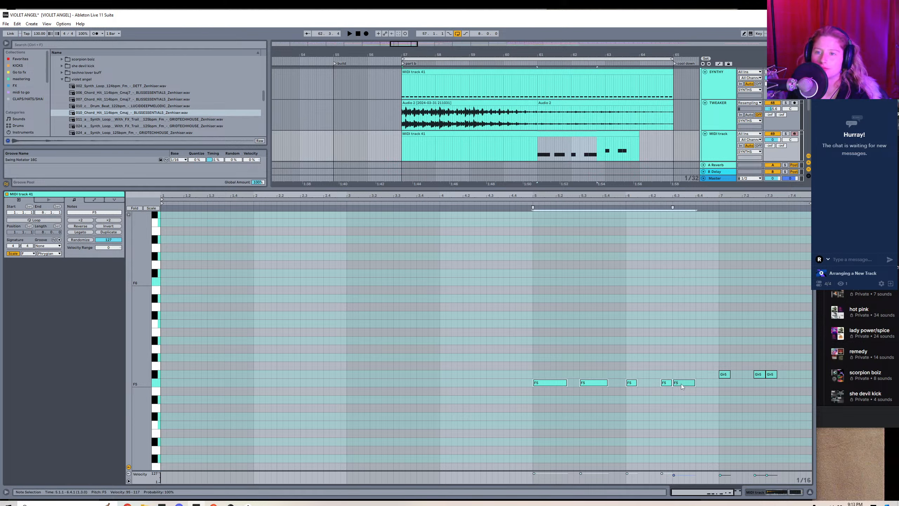
key(Up)
key(space)
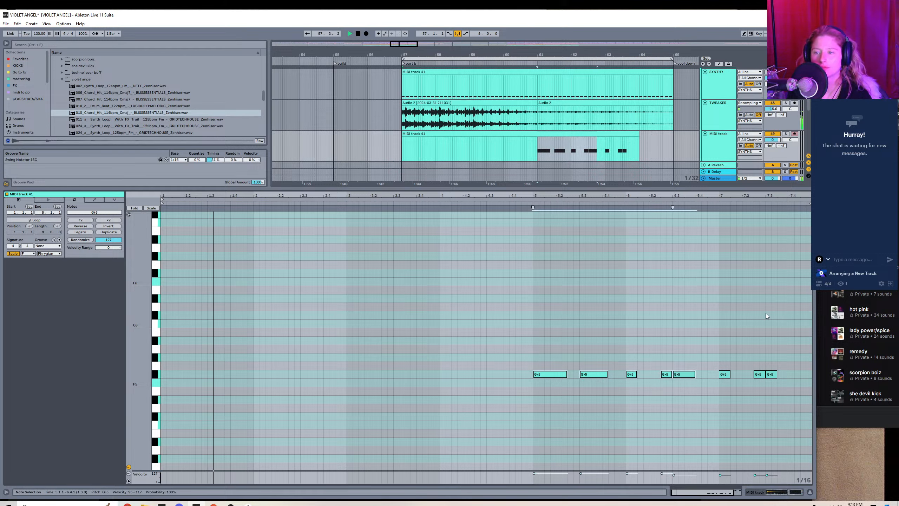
Shorten the first note of bar 5 in the chord hit clip to an eighth note and return to the device view.
scroll(648, 137, up, 1)
scroll(648, 137, down, 1)
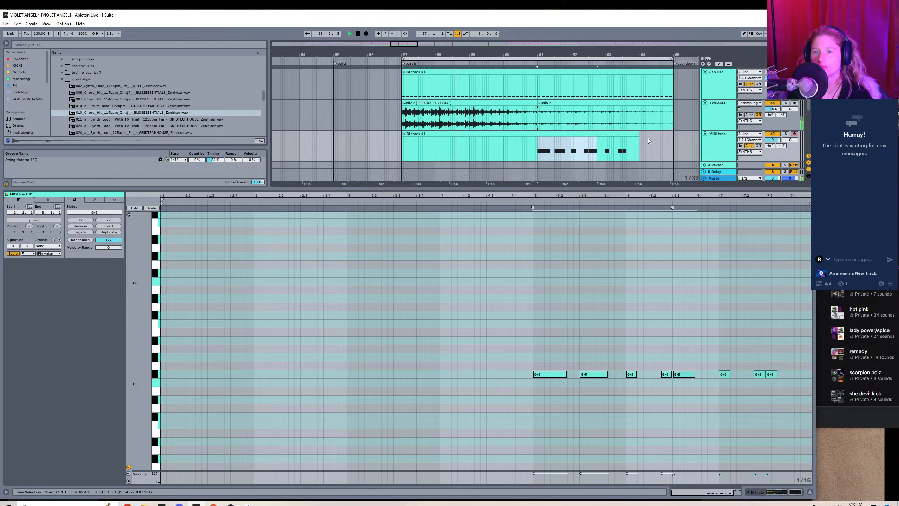
scroll(648, 138, up, 1)
click(548, 357)
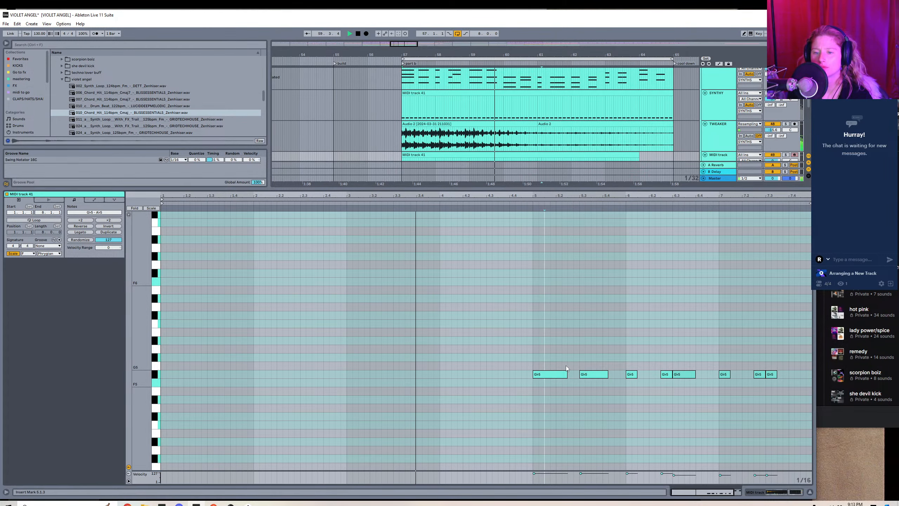
drag(566, 374, 544, 374)
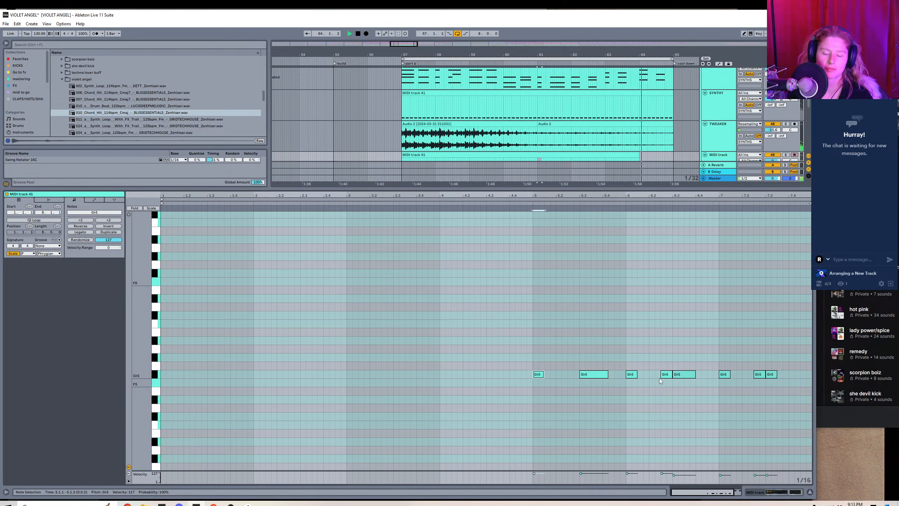
key(shift+Tab)
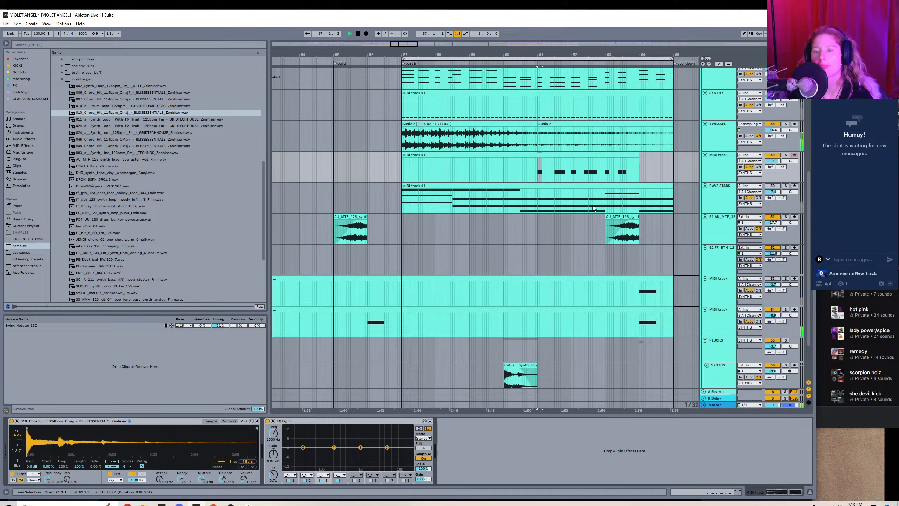
Delete the two notes in bar 8 of the chord hit clip.
drag(639, 155, 672, 153)
double_click(669, 152)
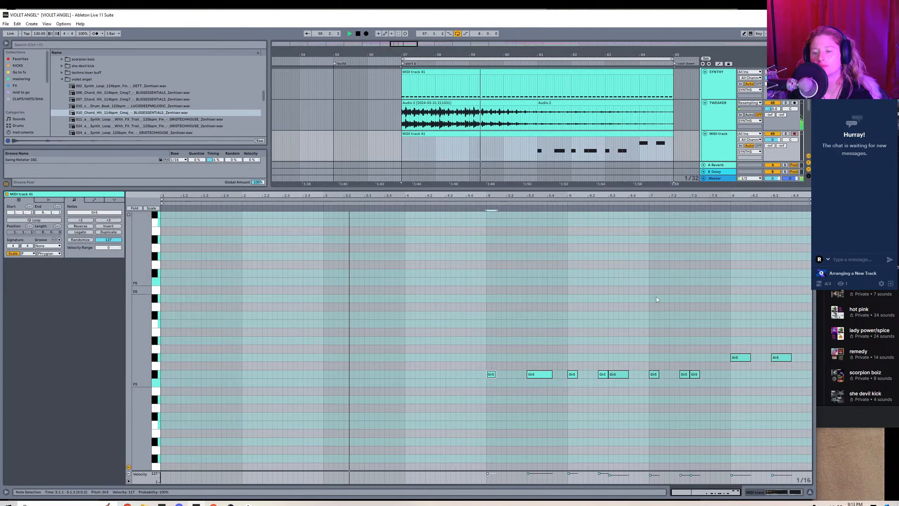
drag(706, 307, 781, 366)
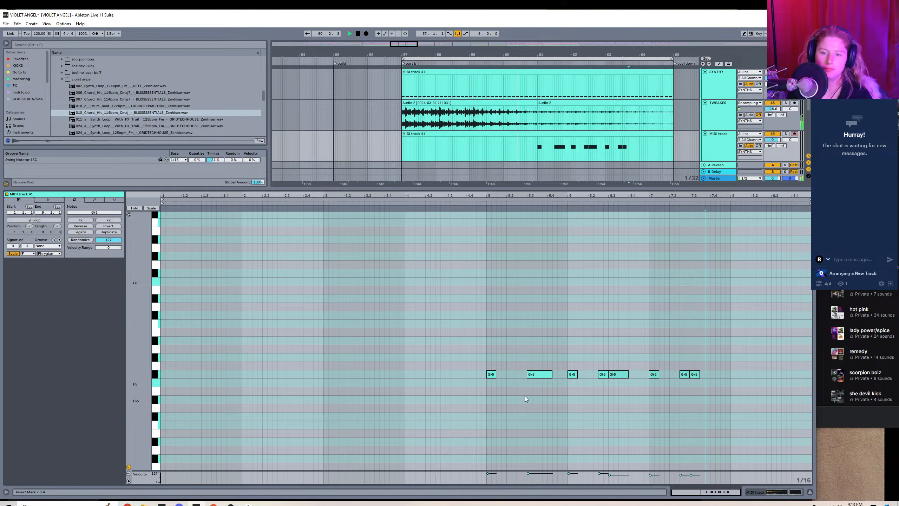
Fill bars 5 to 8 of the chord hit clip with duplicates of its first Gb5 note, shorten them to sixteenths, and return to the devices.
click(492, 375)
key(ctrl+d)
key(ctrl+d)
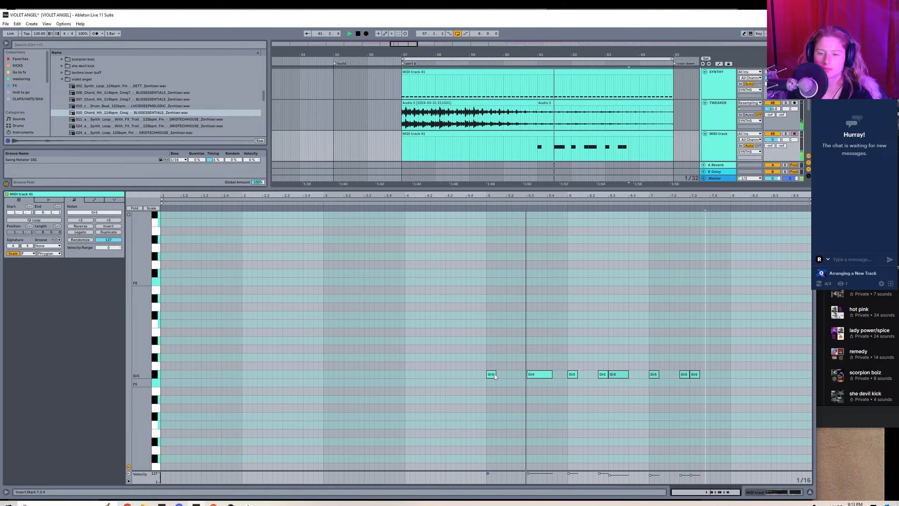
key(ctrl+d)
key(ctrl+d)
key(ctrl+d)
key(ctrl+d)
key(ctrl+d)
key(ctrl+d)
key(ctrl+d)
key(ctrl+d)
key(ctrl+d)
key(ctrl+d)
key(ctrl+d)
key(ctrl+d)
key(ctrl+d)
key(ctrl+d)
key(ctrl+d)
key(ctrl+d)
key(ctrl+d)
key(ctrl+d)
key(ctrl+d)
key(ctrl+d)
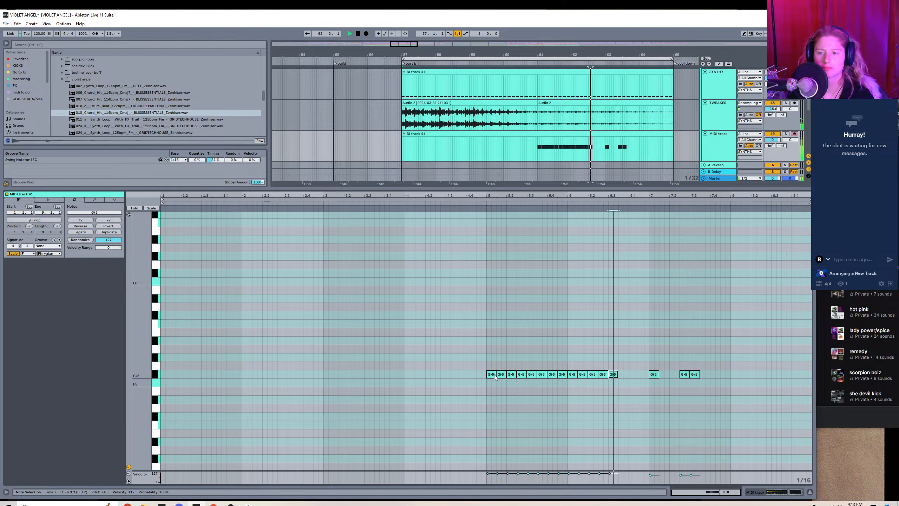
drag(472, 353, 824, 413)
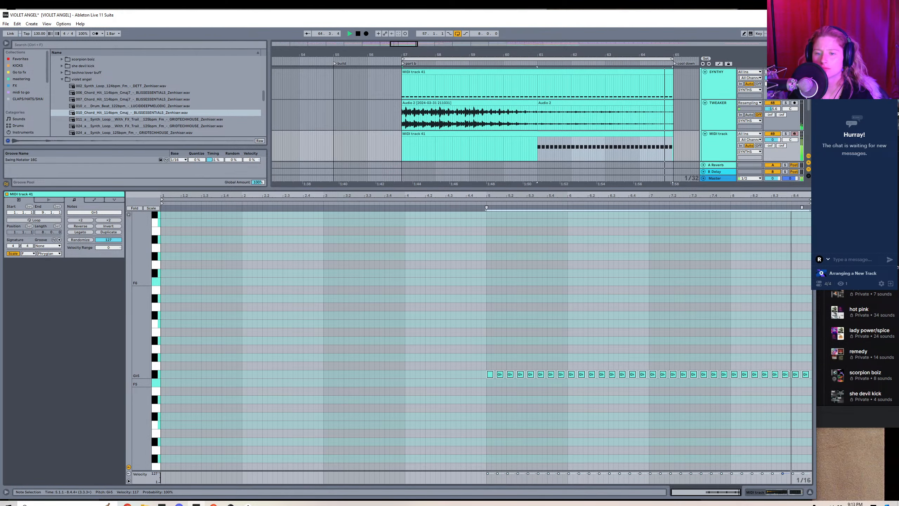
key(shift+Tab)
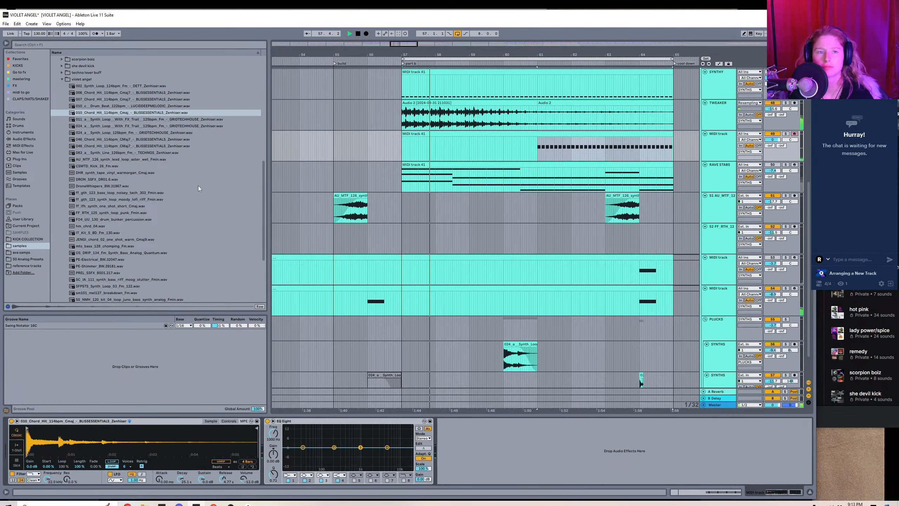
Rename the chord hit MIDI track TWEAK REPEAT.
right_click(729, 146)
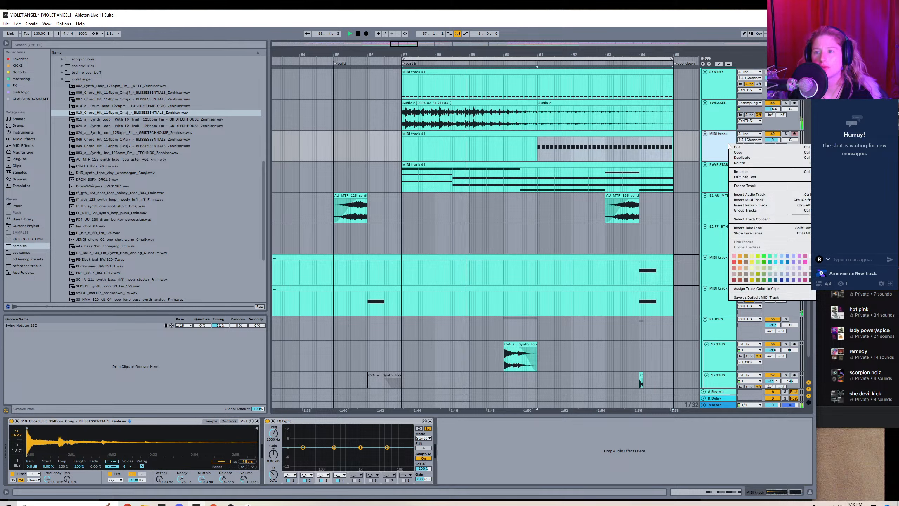
click(744, 172)
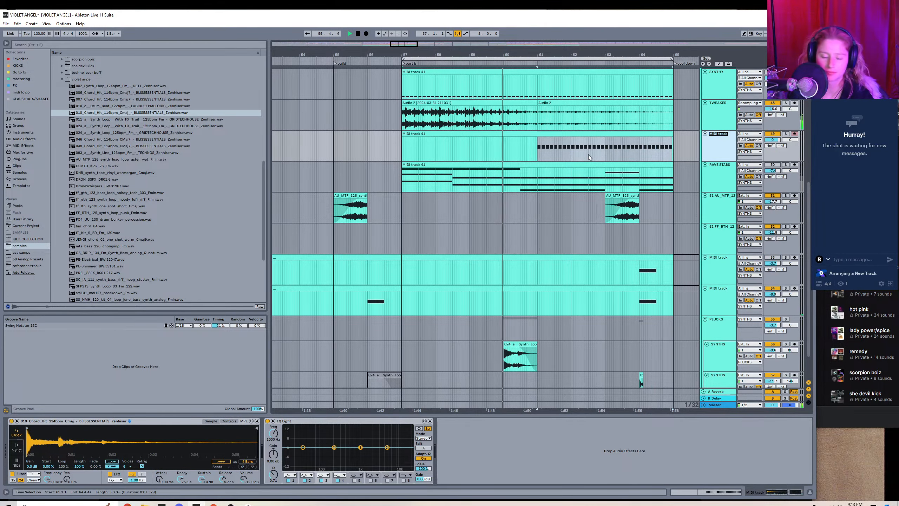
text(TW)
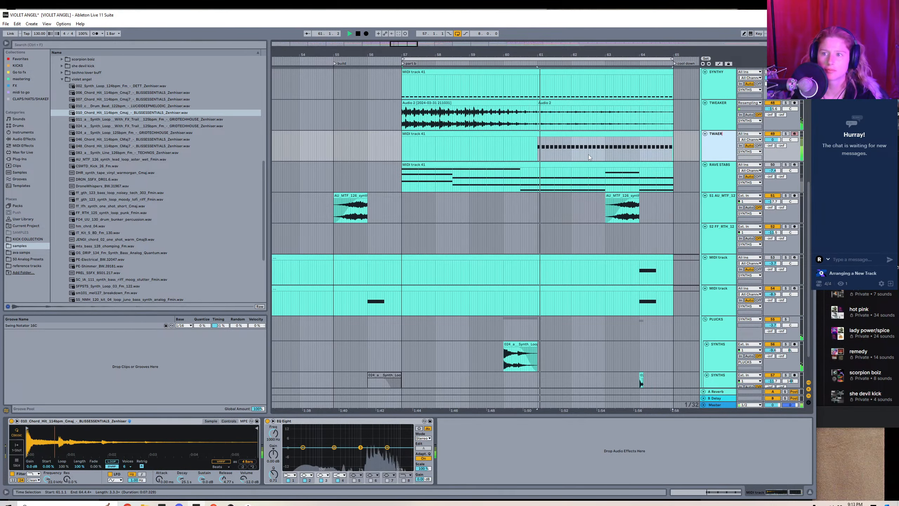
text(EAAK RE)
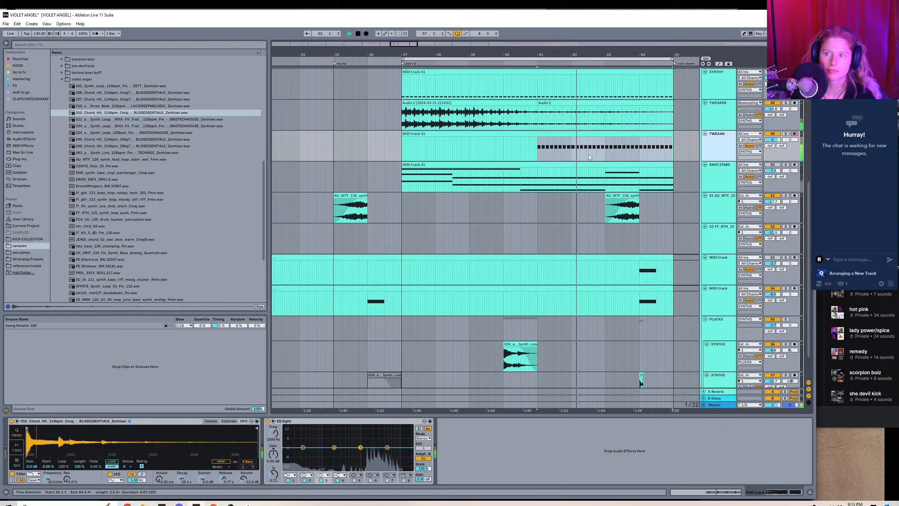
key(BackSpace)
key(BackSpace)
key(BackSpace)
key(BackSpace)
key(BackSpace)
text(K)
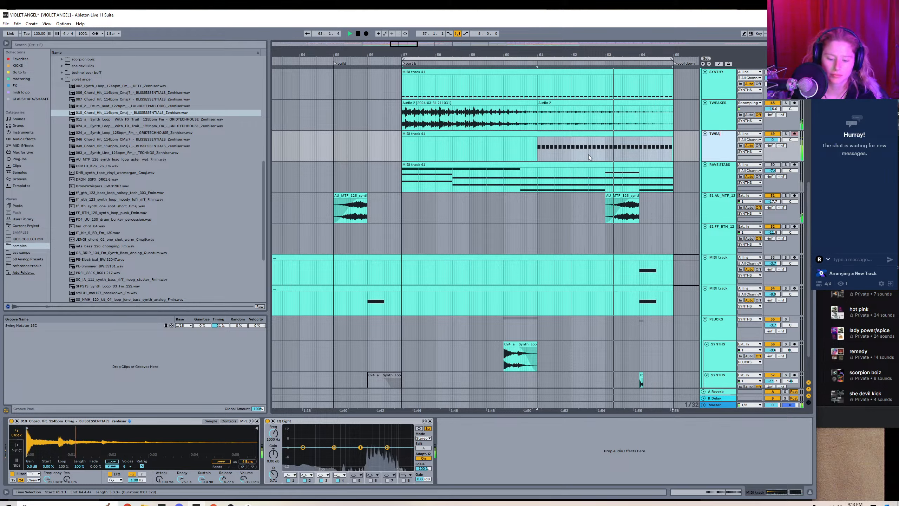
text( REPEAT)
key(Return)
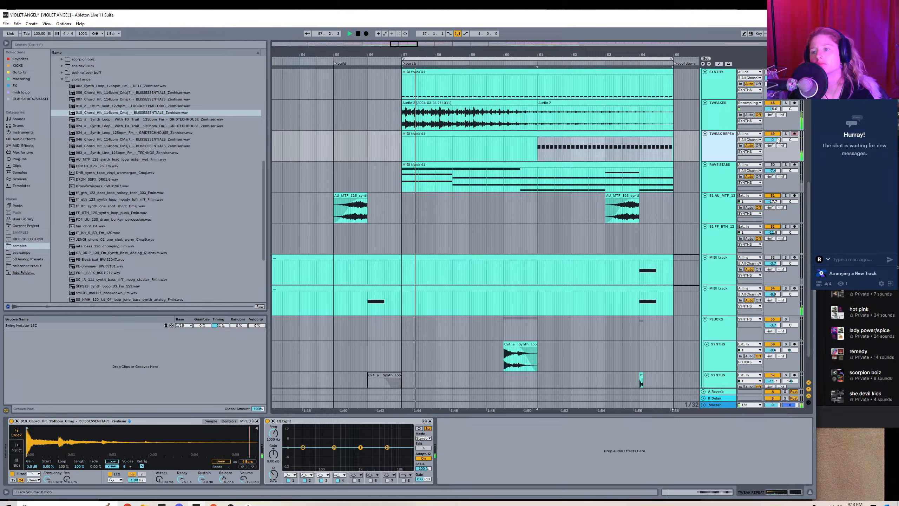
Lower the TWEAK REPEAT track's volume to about -5.7 dB and adjust the attack and release of its chord hit sampler.
drag(772, 139, 772, 146)
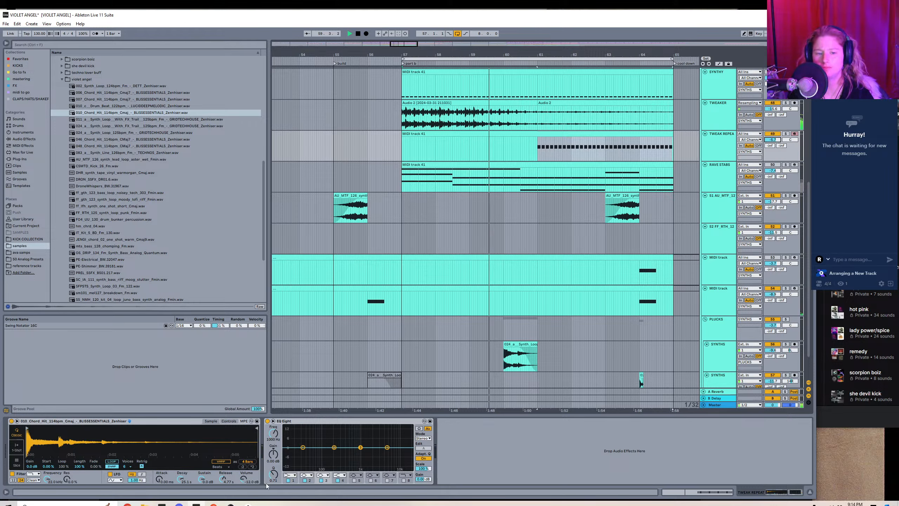
drag(222, 480, 223, 477)
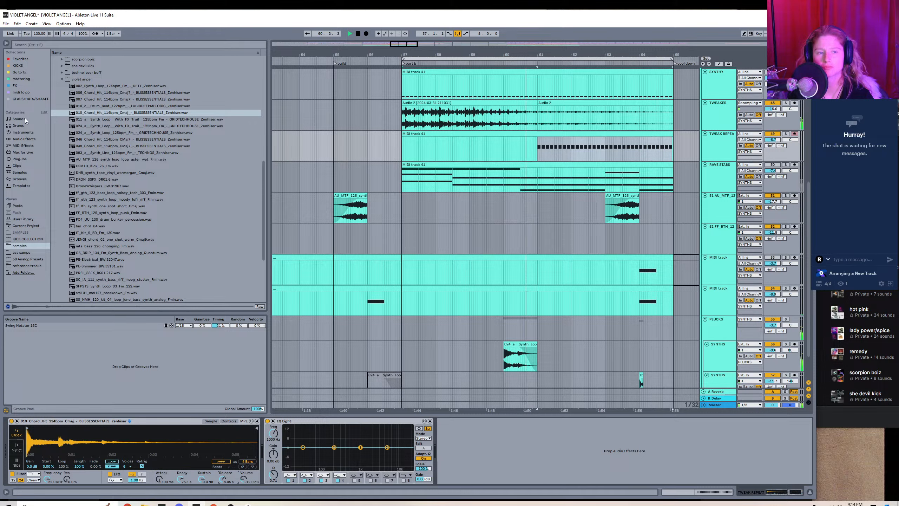
click(21, 159)
click(54, 59)
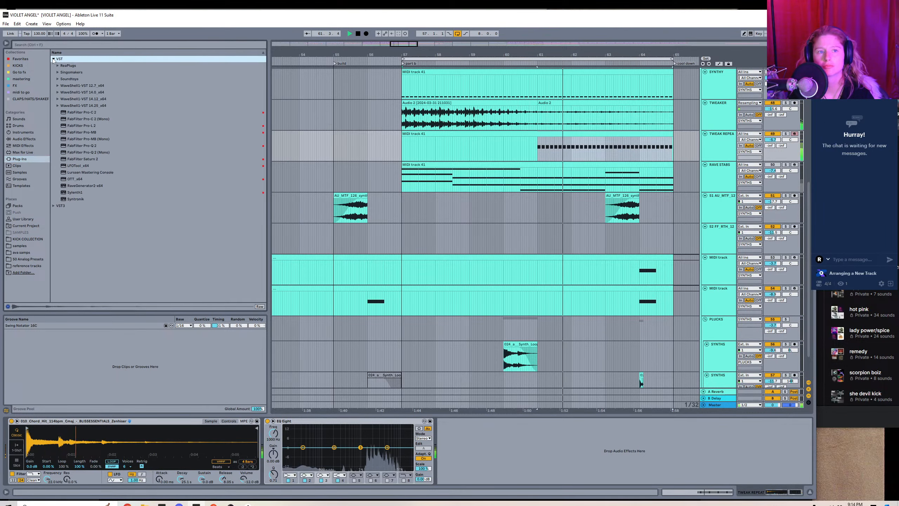
drag(159, 478, 160, 477)
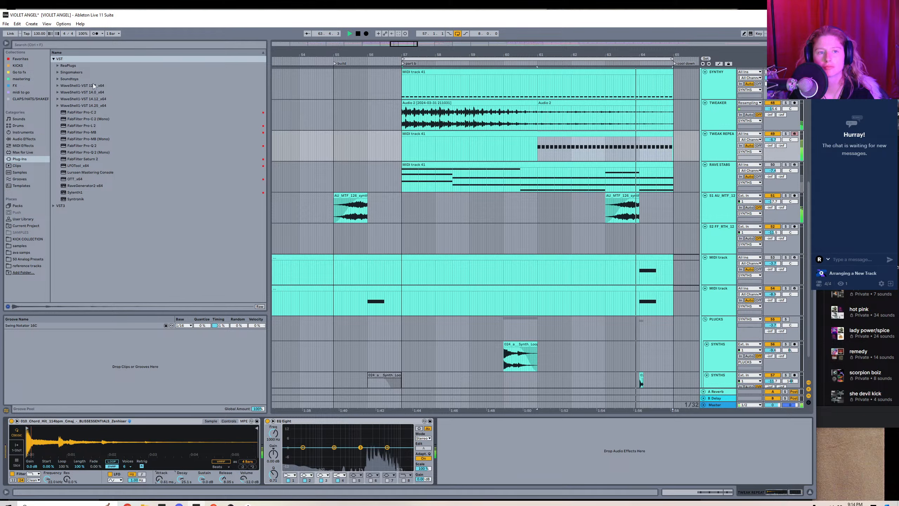
Add the Soundtoys MicroShift plug-in to TWEAK REPEAT, change its style, and raise its delay towards loose.
click(55, 72)
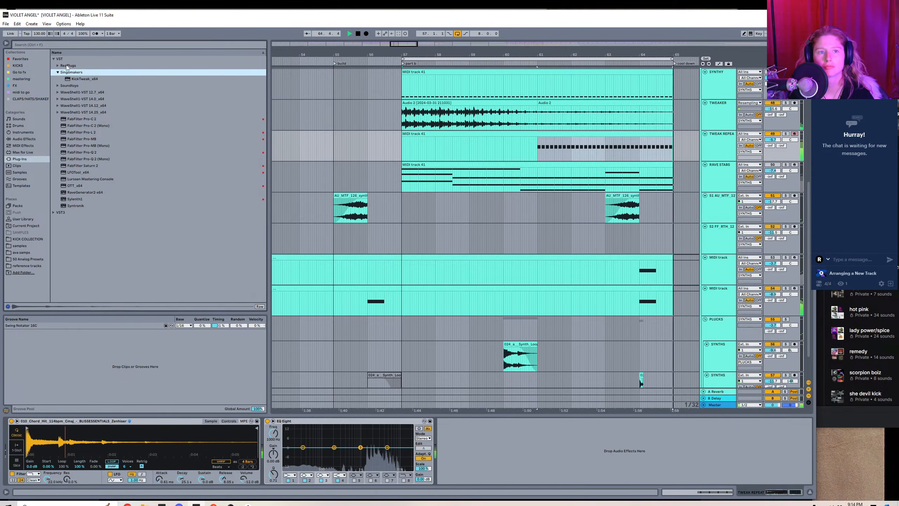
click(69, 85)
double_click(89, 179)
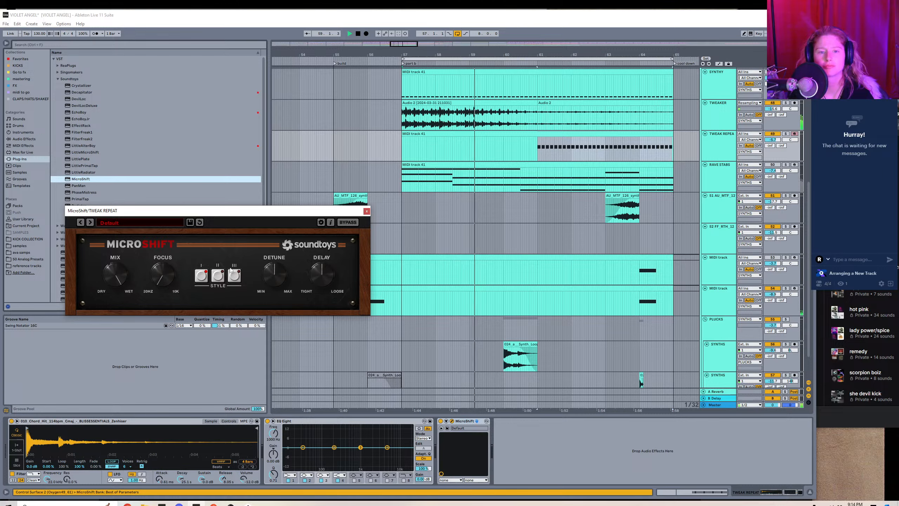
click(234, 275)
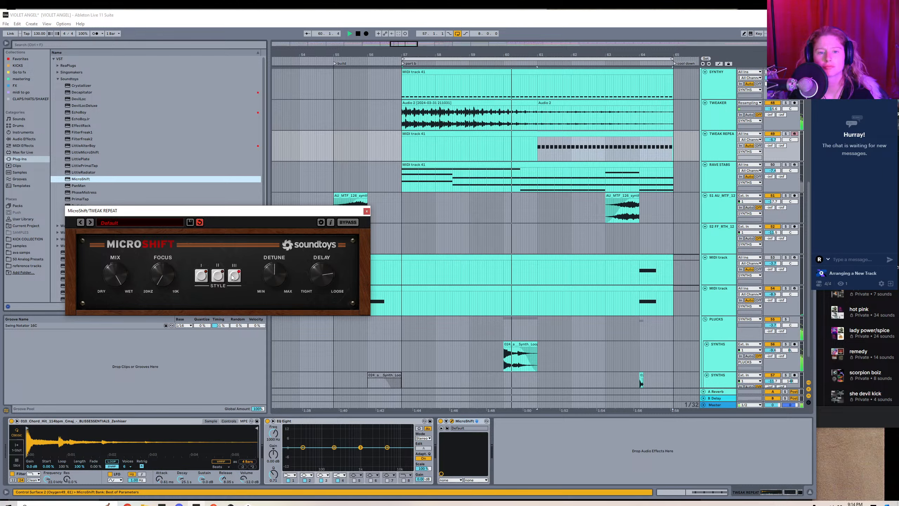
click(367, 211)
Add the Wider plug-in to TWEAK REPEAT and set its width to 73%.
click(20, 59)
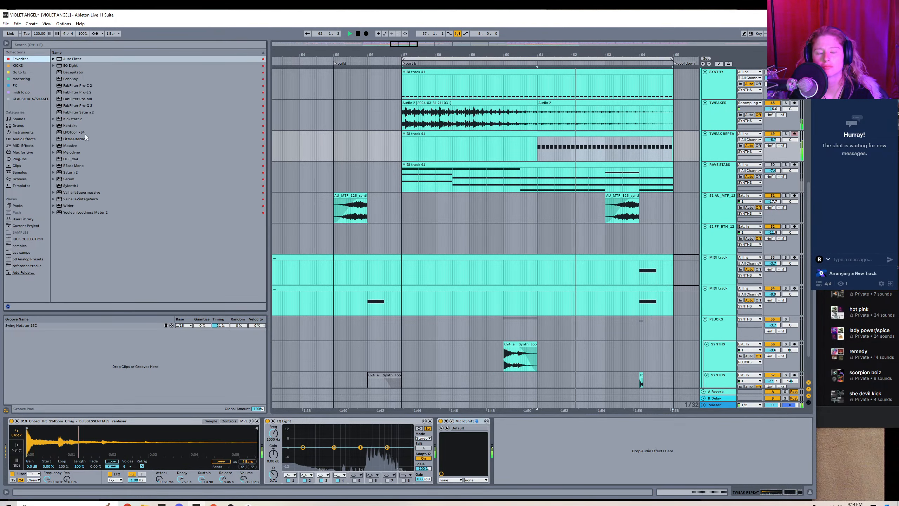
double_click(83, 206)
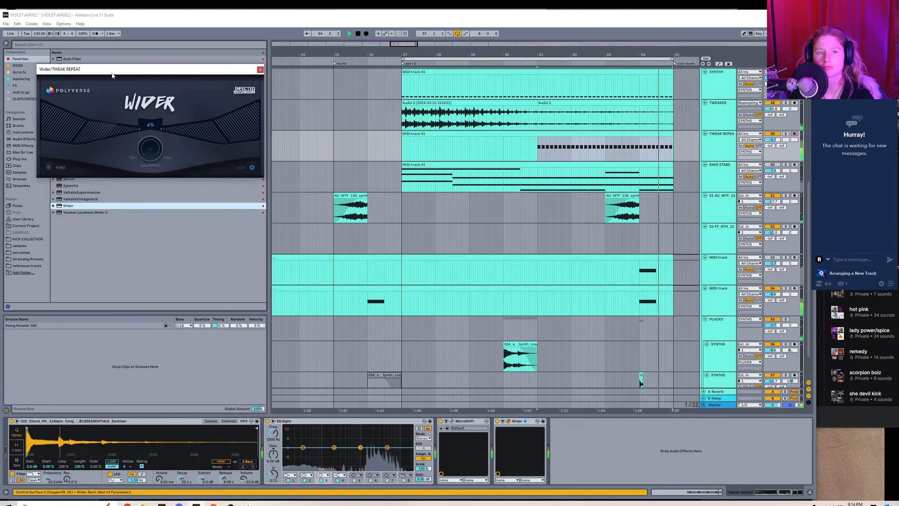
drag(103, 141, 100, 64)
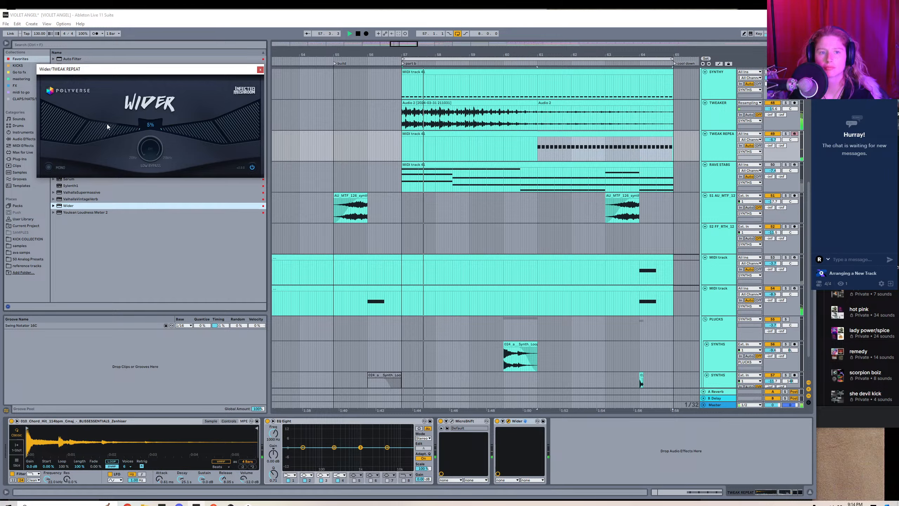
drag(89, 197, 61, 304)
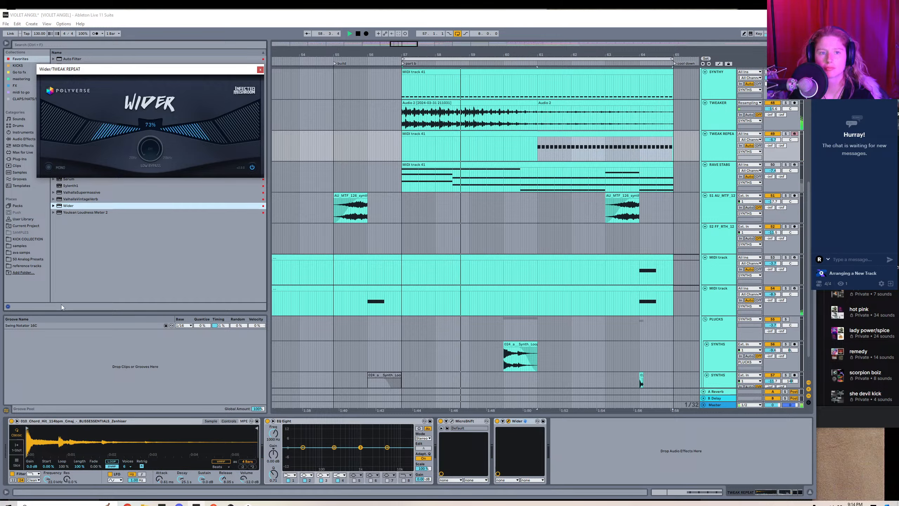
click(261, 69)
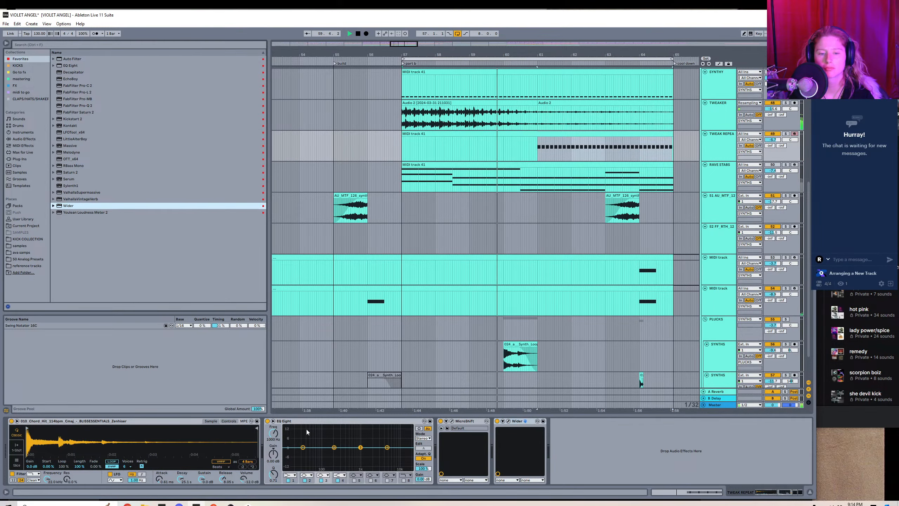
Switch MicroShift on TWEAK REPEAT to style III and reduce its mix and delay.
click(452, 421)
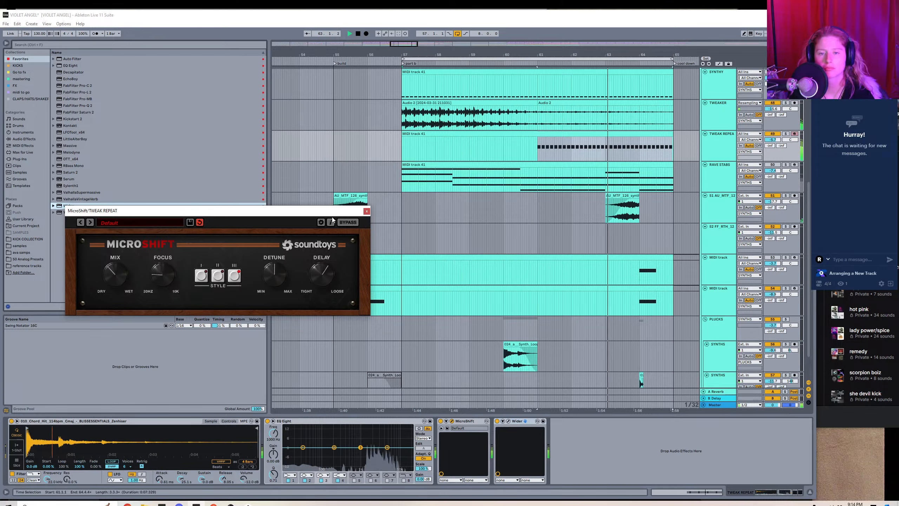
click(367, 210)
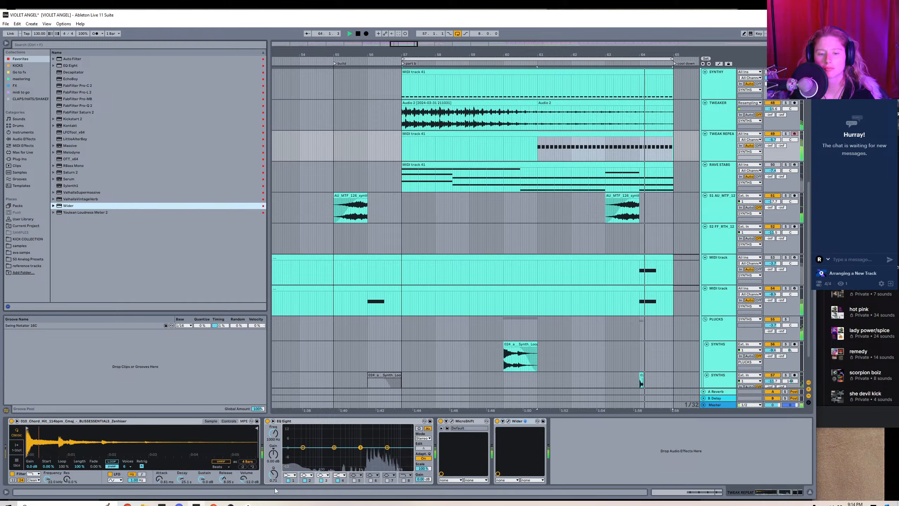
Turn the first EQ Eight band on TWEAK REPEAT into a low cut and raise its frequency to about 436 Hz.
click(290, 474)
click(289, 439)
drag(302, 452, 344, 454)
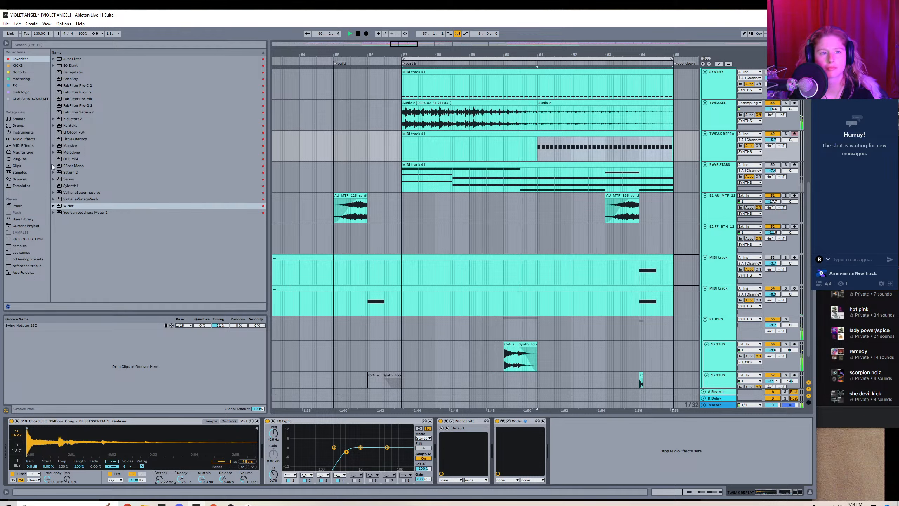
Add ValhallaVintageVerb to TWEAK REPEAT with a mix of about 8%, almost no predelay, and a 0.20 s decay.
double_click(81, 199)
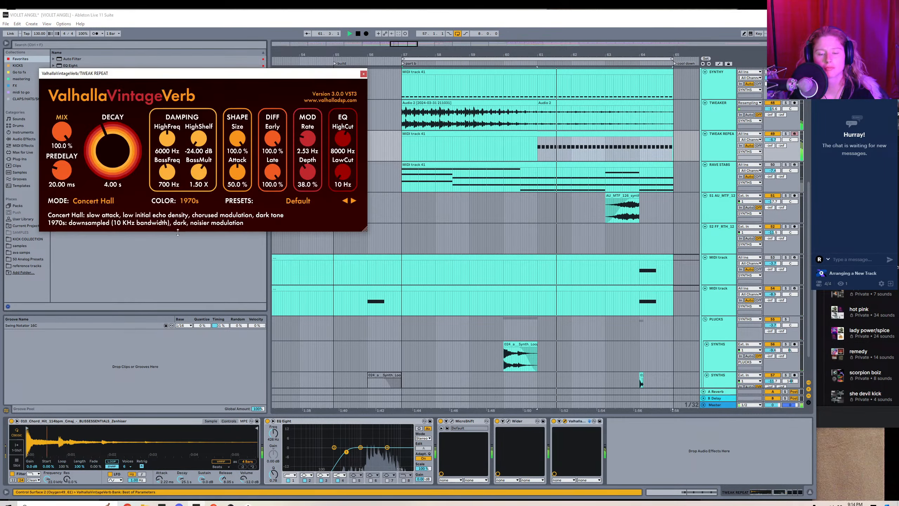
drag(60, 129, 56, 208)
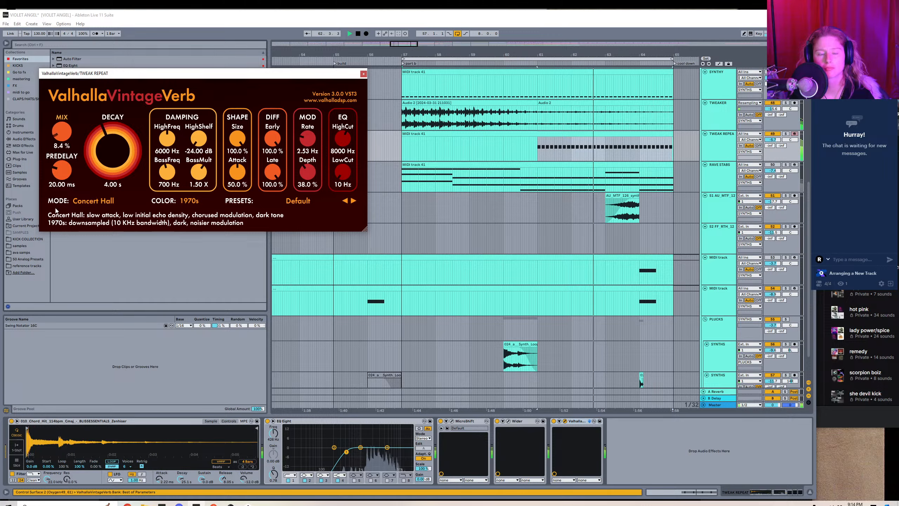
drag(60, 171, 60, 193)
drag(110, 146, 106, 202)
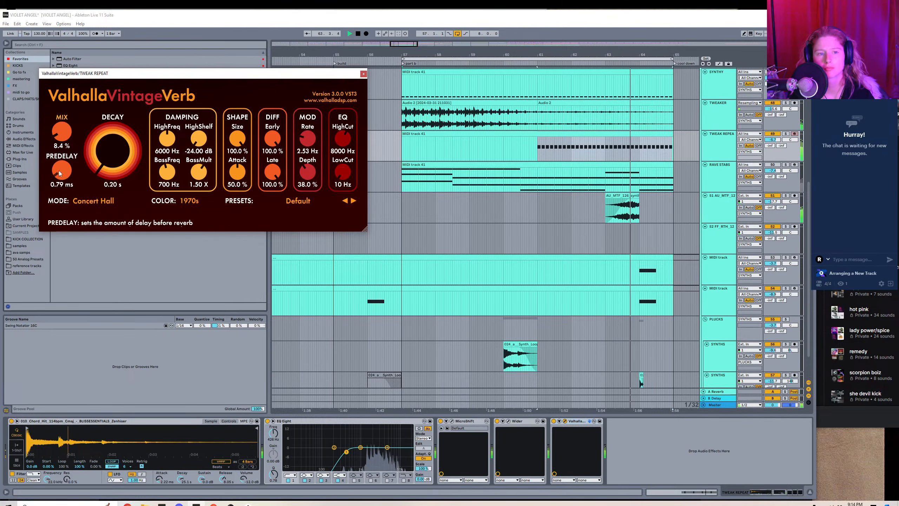
drag(62, 171, 63, 190)
mouse_move(62, 135)
mouse_down()
mouse_move(63, 126)
mouse_move(63, 138)
mouse_up()
click(363, 74)
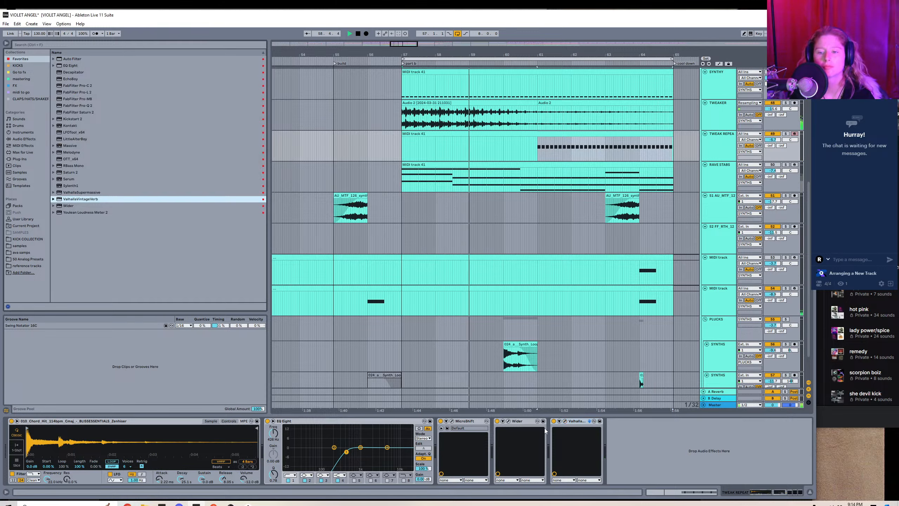
Recheck MicroShift's mix, adjust the chord hit sampler's release, and show the sampler's detailed filter and envelope controls.
click(452, 421)
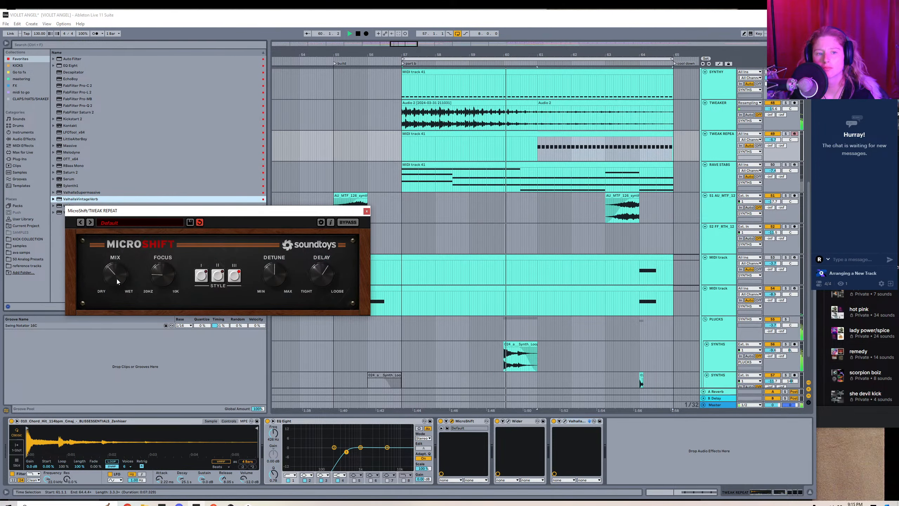
click(366, 211)
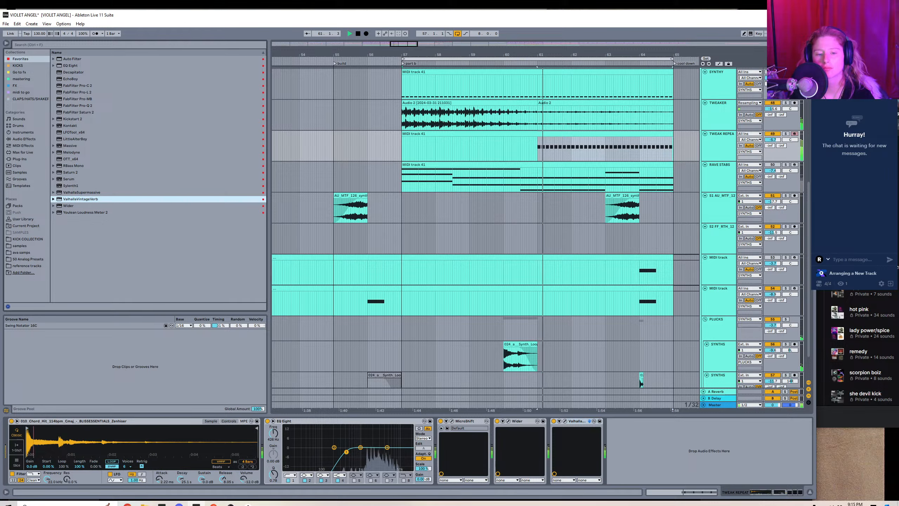
drag(223, 480, 223, 488)
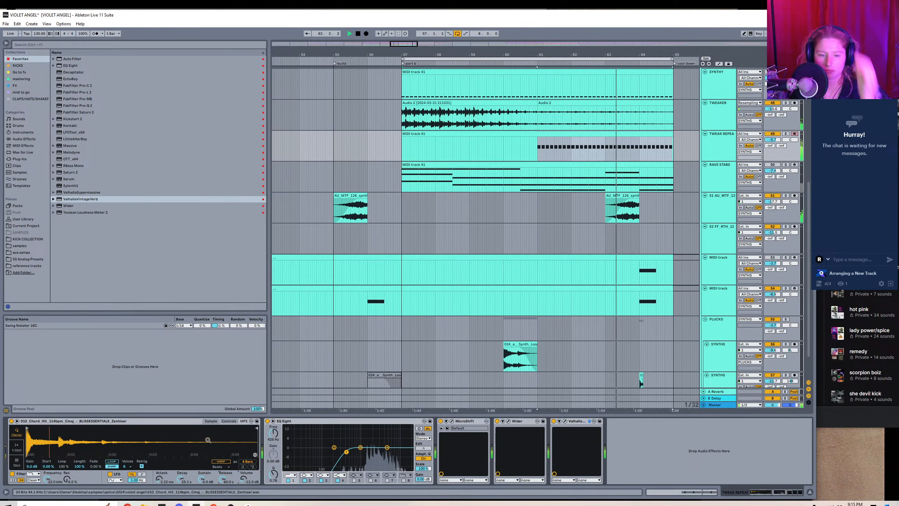
click(228, 421)
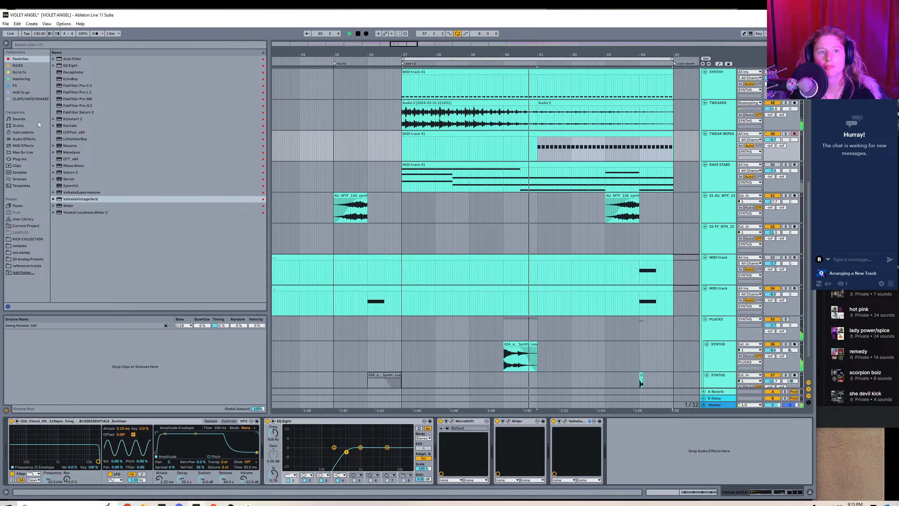
Add EchoBoy to the TWEAK REPEAT track and adjust its feedback and echo time.
click(25, 151)
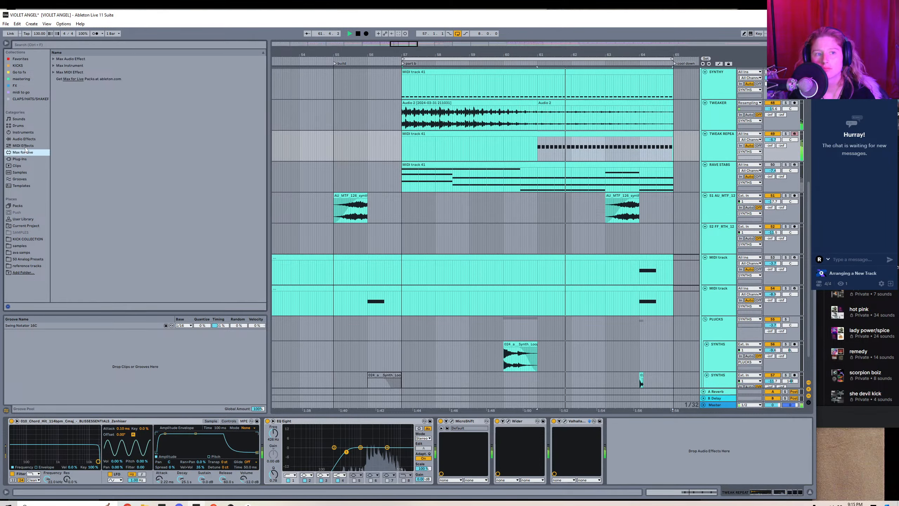
click(20, 159)
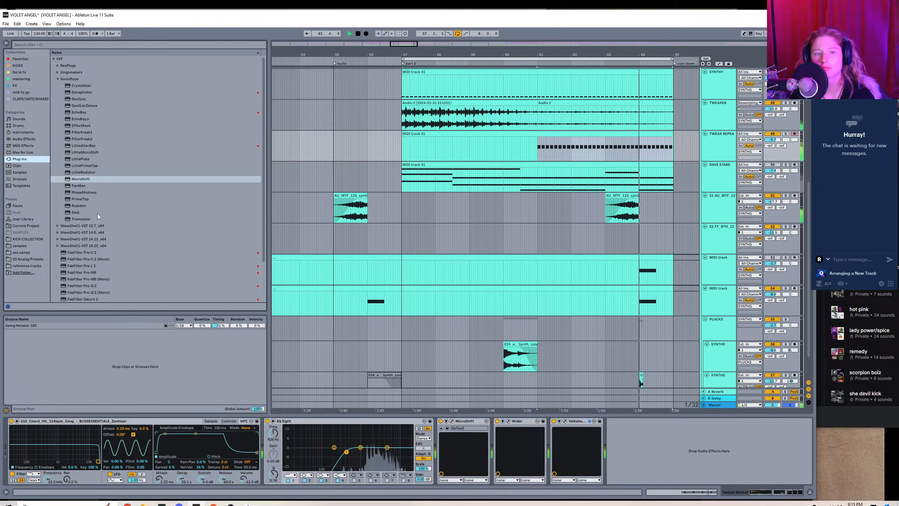
click(28, 59)
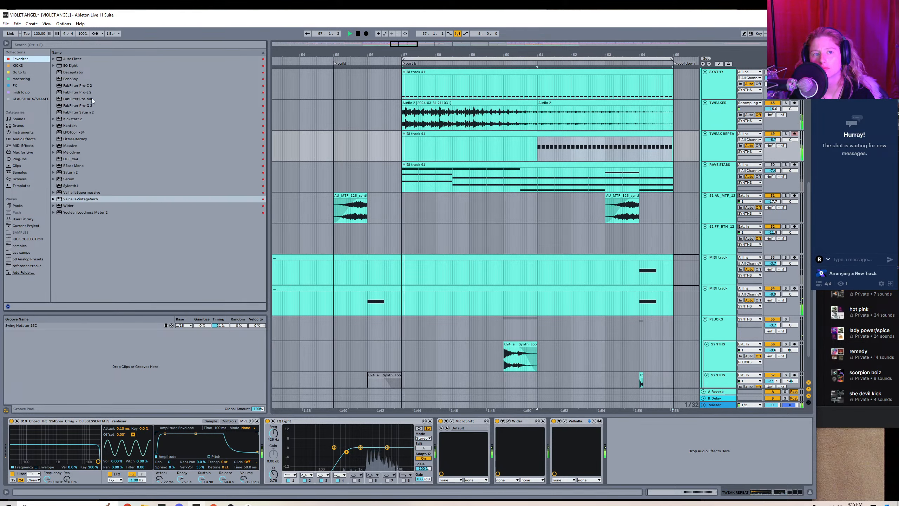
click(77, 79)
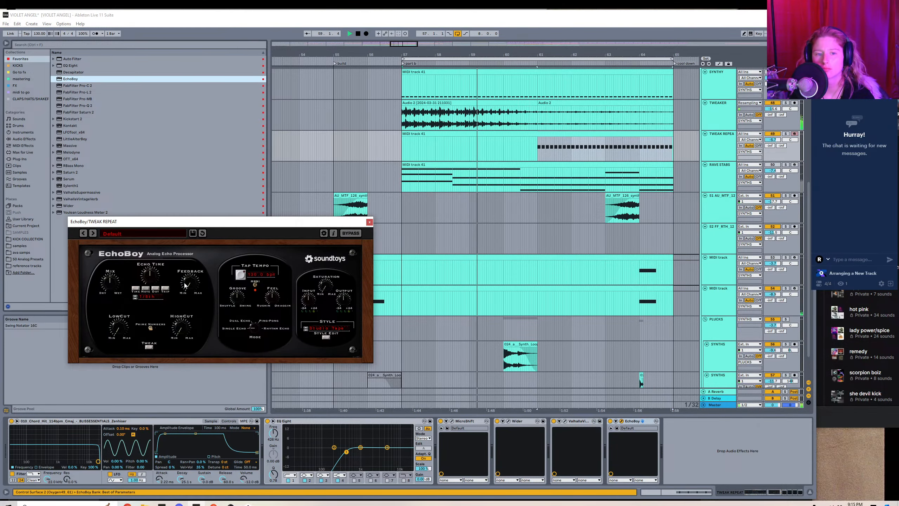
drag(185, 285, 190, 255)
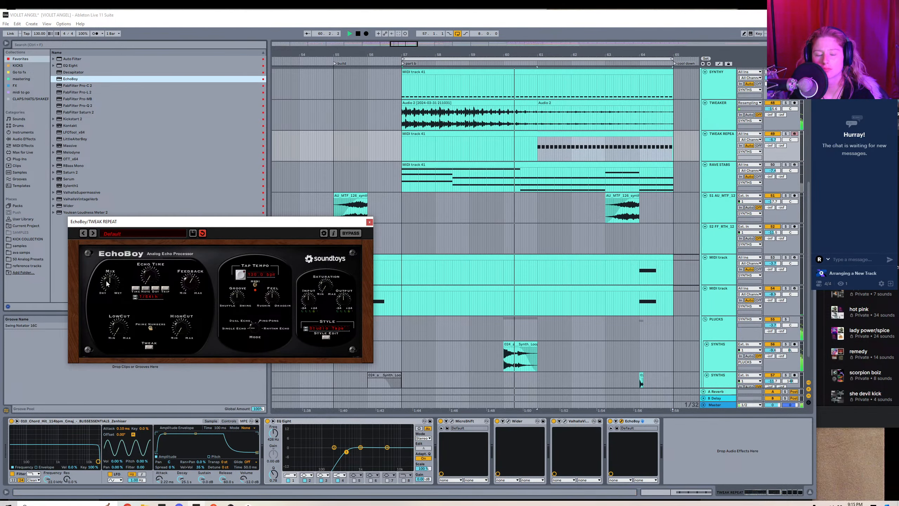
drag(143, 277, 144, 287)
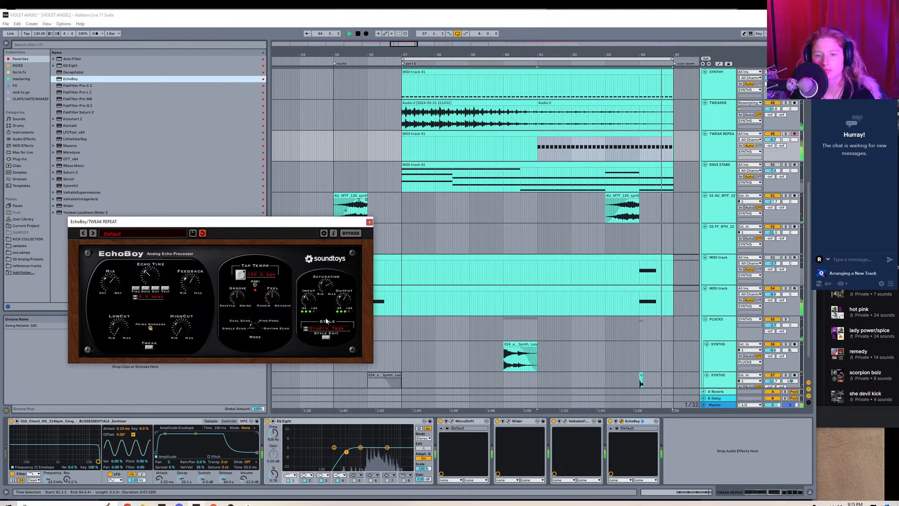
Show EchoBoy's style editing controls and set its echo style to Space Echo.
click(326, 337)
click(326, 328)
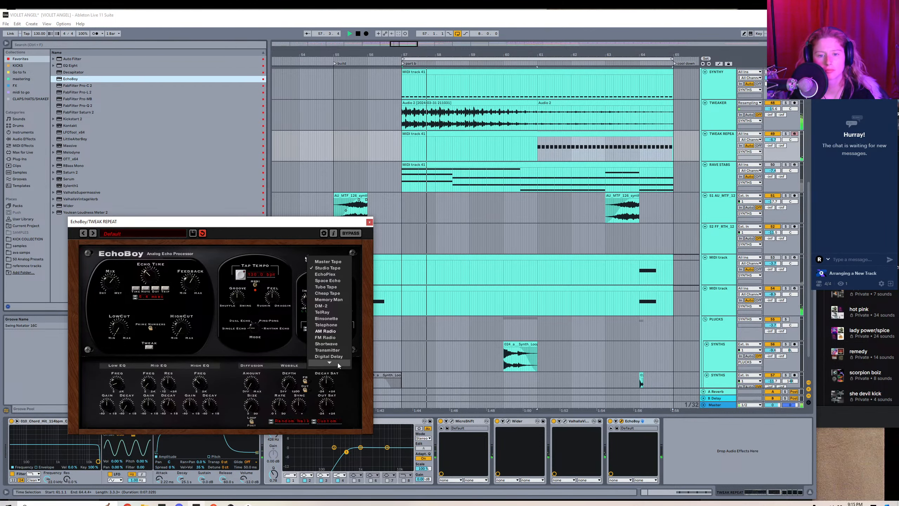
click(332, 273)
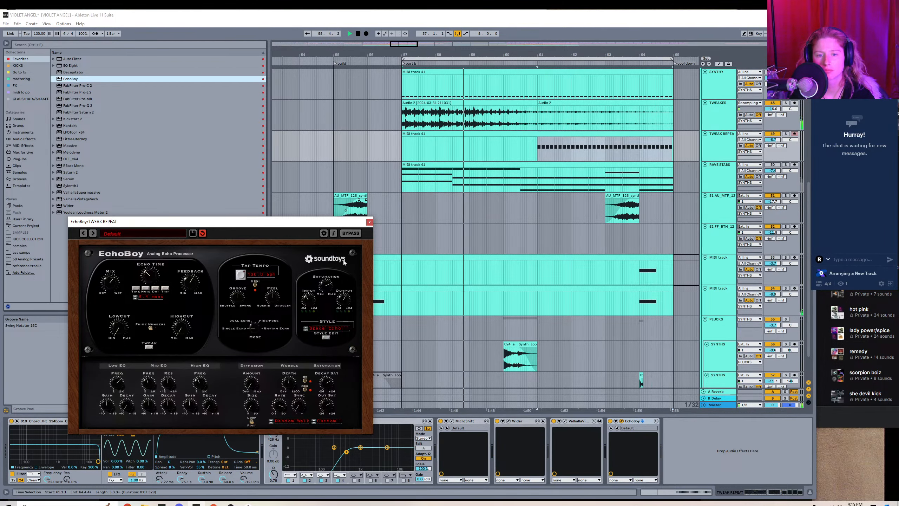
click(369, 221)
Add the Soundtoys Crystallizer plug-in after EchoBoy on the TWEAK REPEAT track.
click(20, 159)
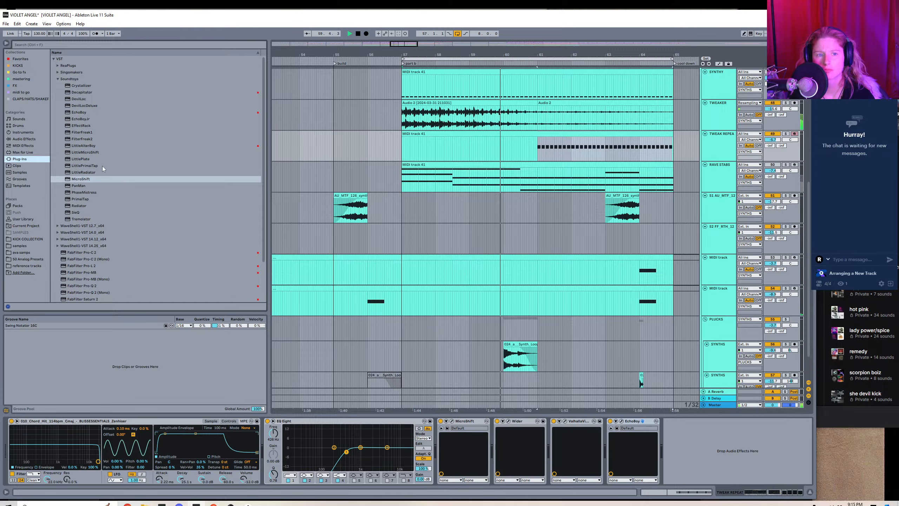
click(82, 85)
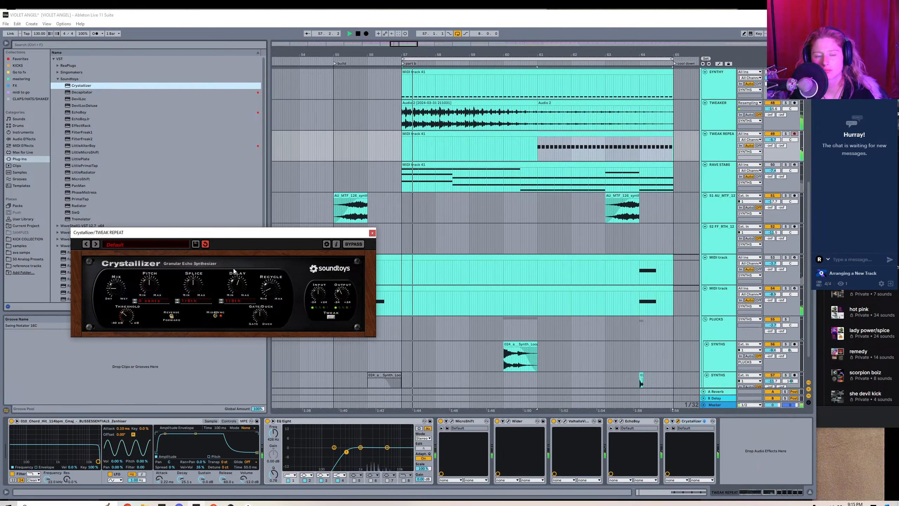
click(372, 233)
Transpose all the repeated notes in the TWEAK REPEAT MIDI clip up one octave.
double_click(535, 134)
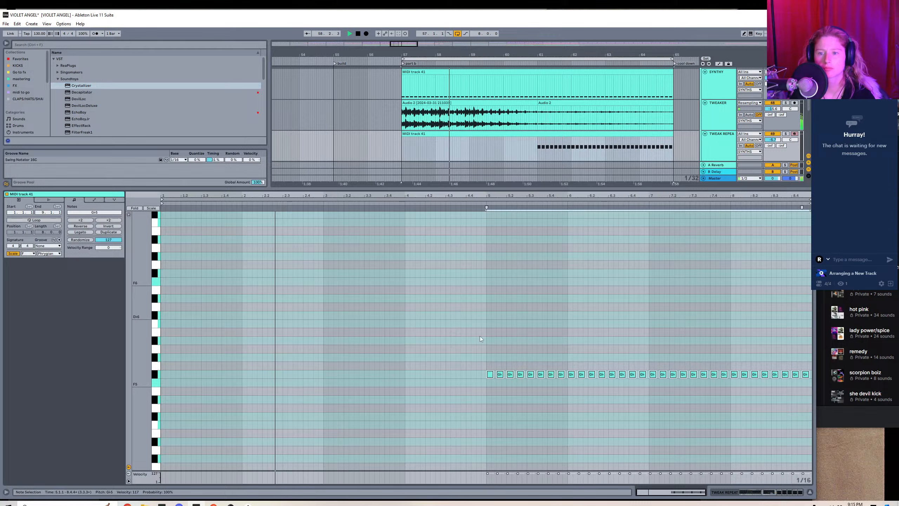
drag(481, 356, 832, 448)
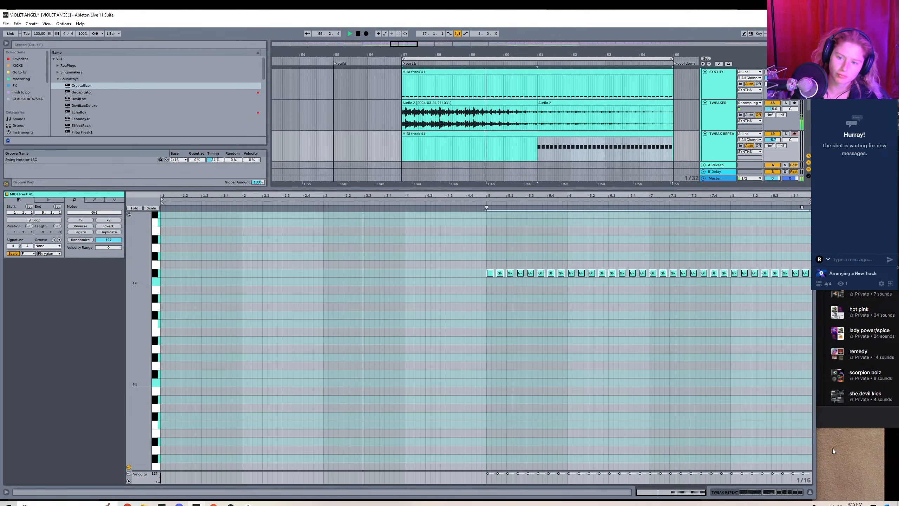
key(shift+Tab)
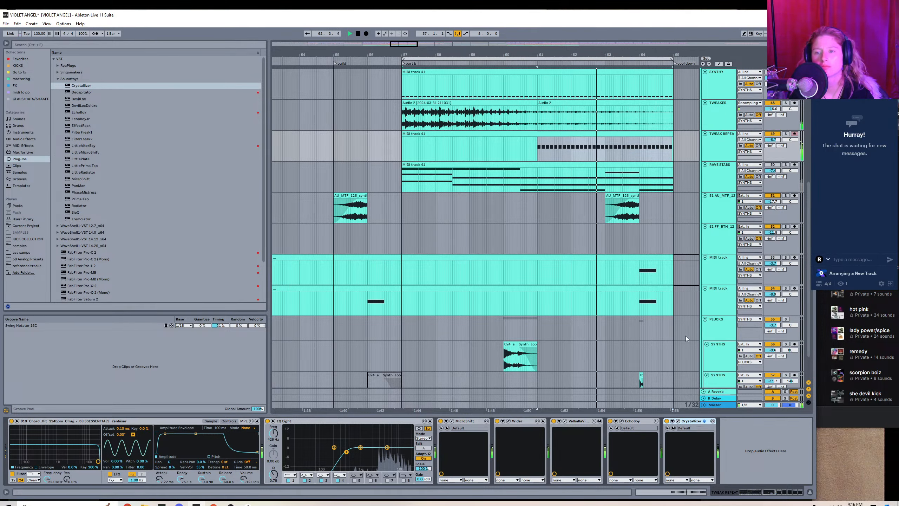
Layer a copy of the repeated TWEAK REPEAT notes one octave lower and play the part back.
double_click(598, 134)
drag(485, 311, 810, 240)
key(ctrl+c)
key(ctrl+v)
key(shift+Down)
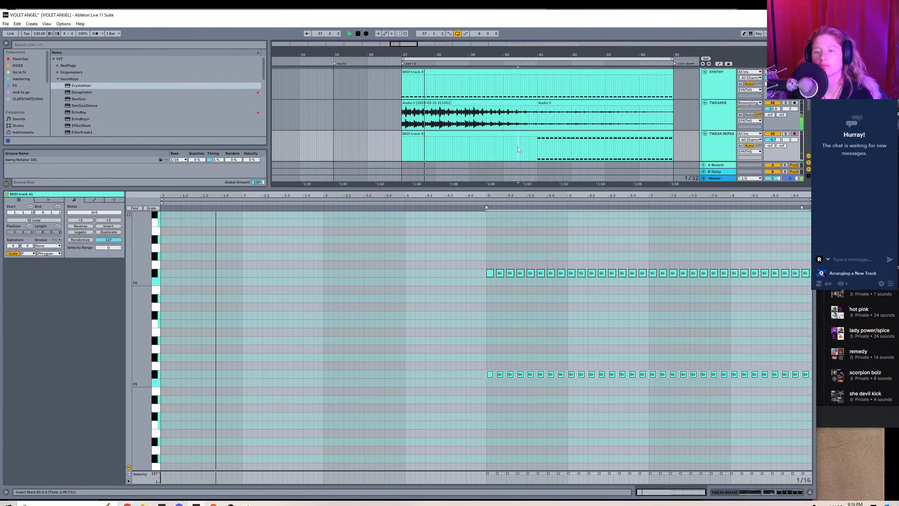
click(517, 146)
key(space)
key(space)
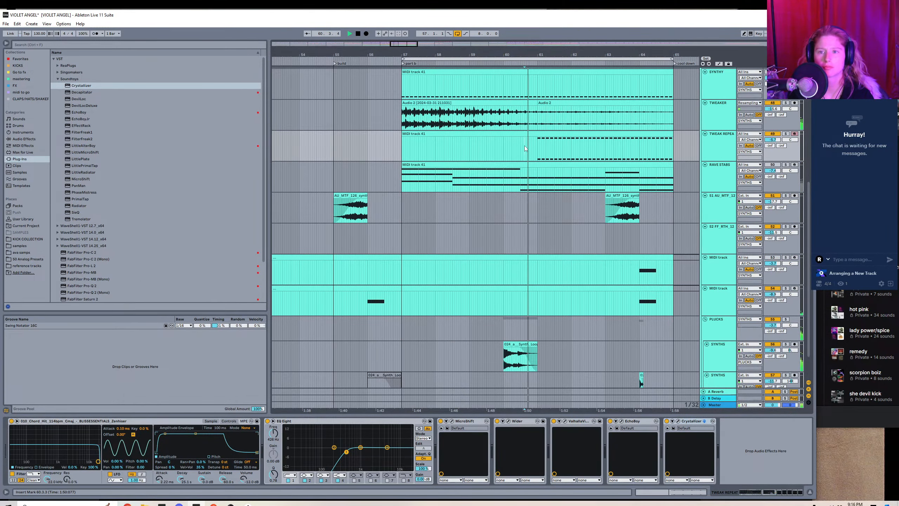
Load the Crystal Builder preset from the Crystals category in Crystallizer and audition it before stopping playback.
click(678, 421)
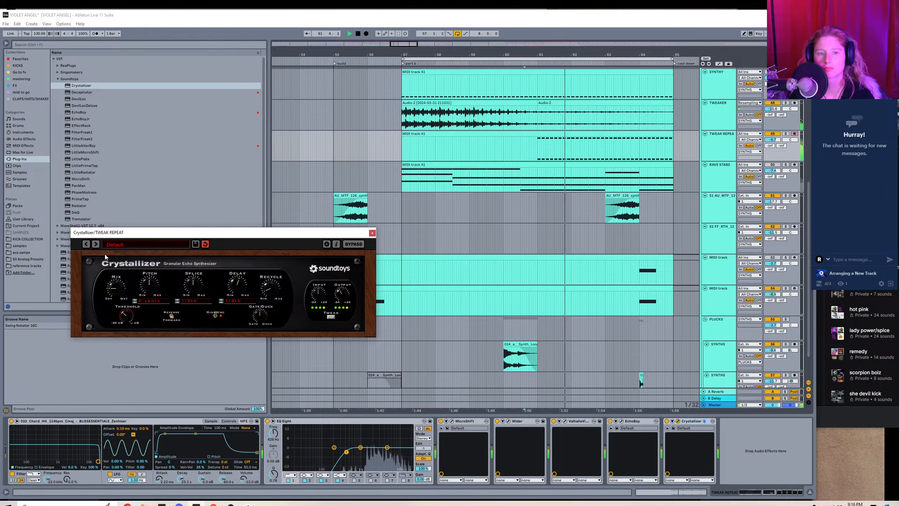
click(109, 245)
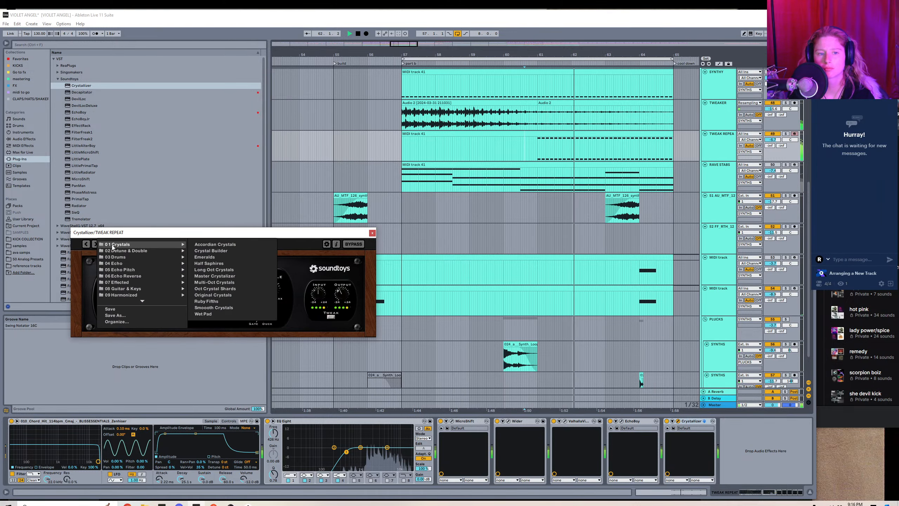
click(220, 251)
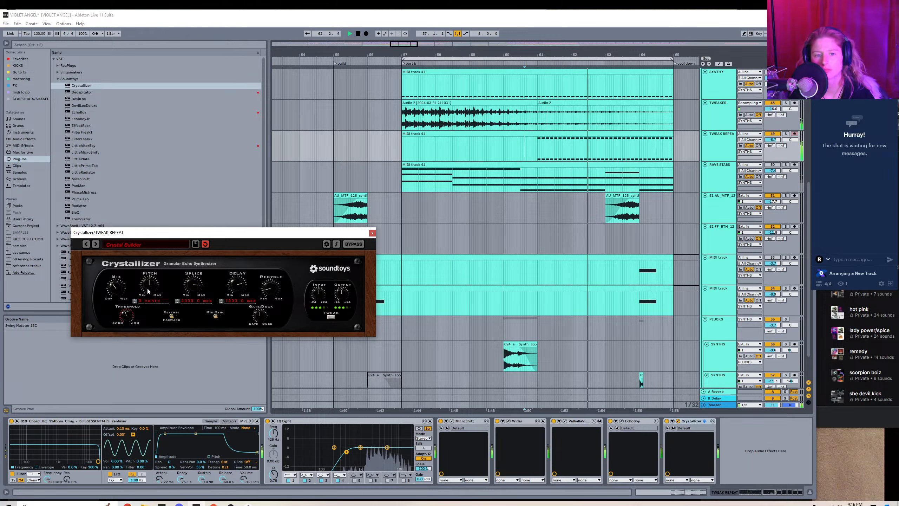
click(372, 233)
key(space)
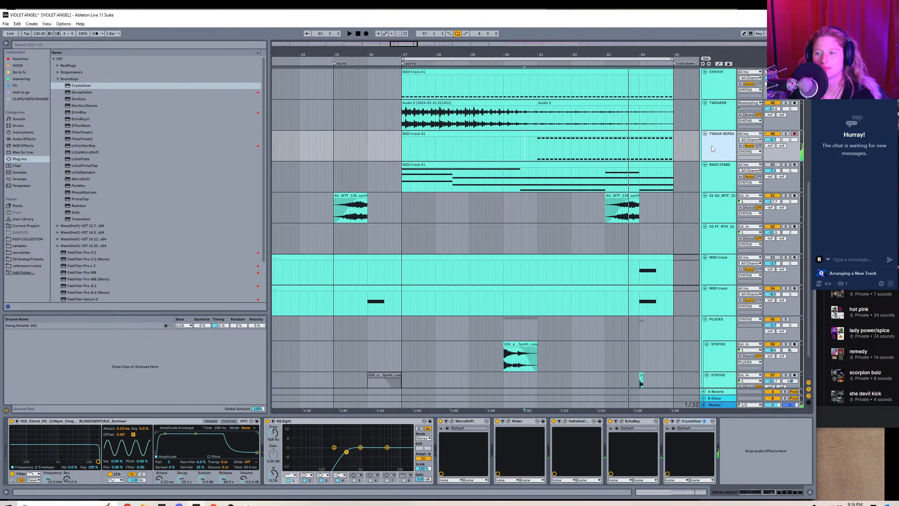
Create an audio track below TWEAK REPEAT and set its input to Resampling.
key(ctrl+t)
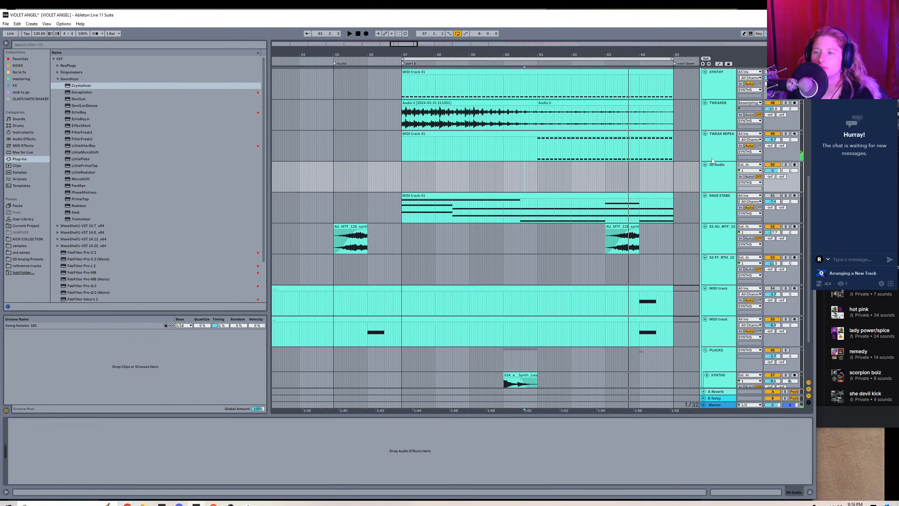
click(755, 166)
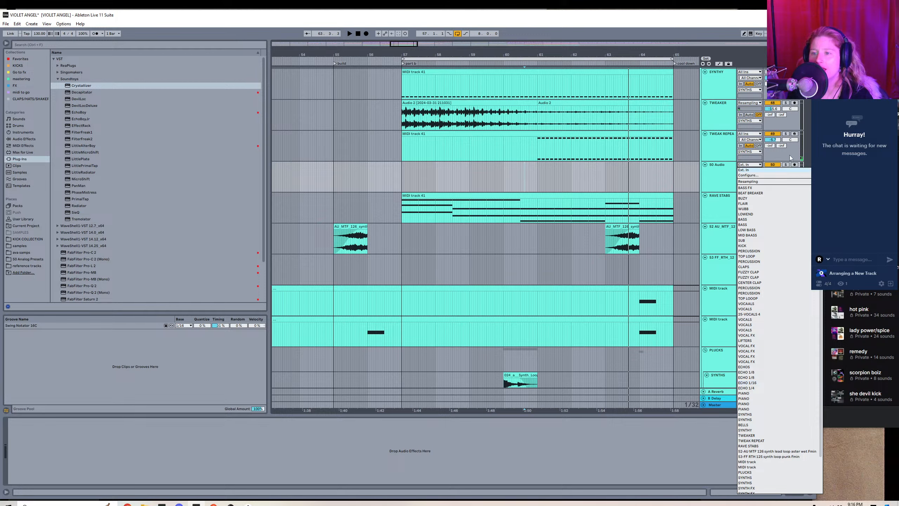
click(756, 182)
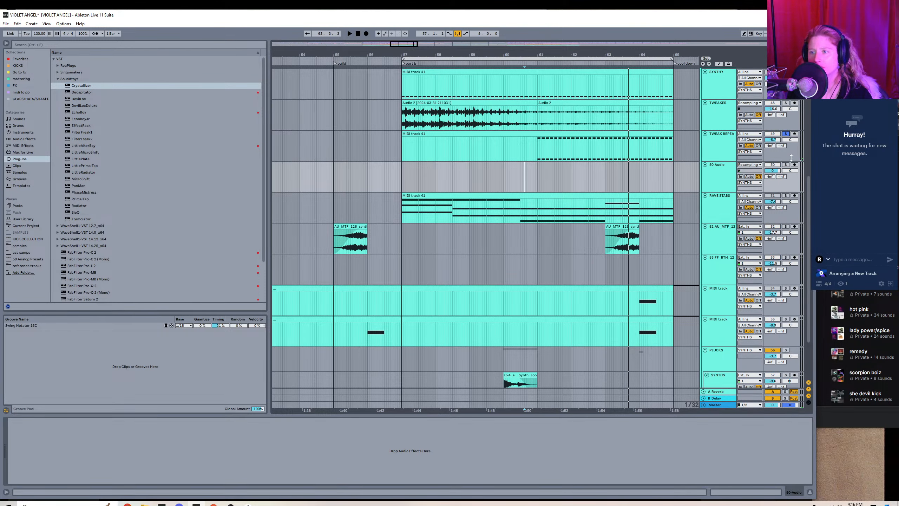
Record the soloed TWEAK REPEAT part onto the new audio track and delete the stray fragment at the start of part b.
click(367, 34)
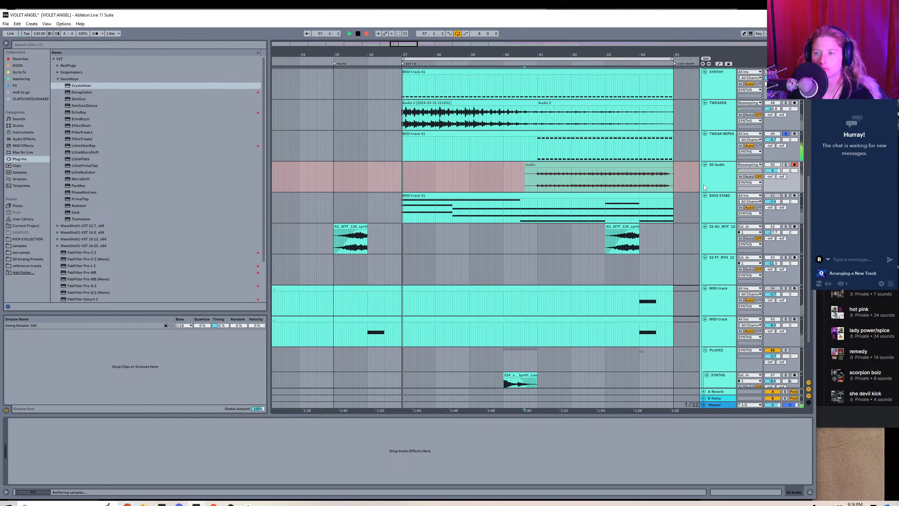
key(space)
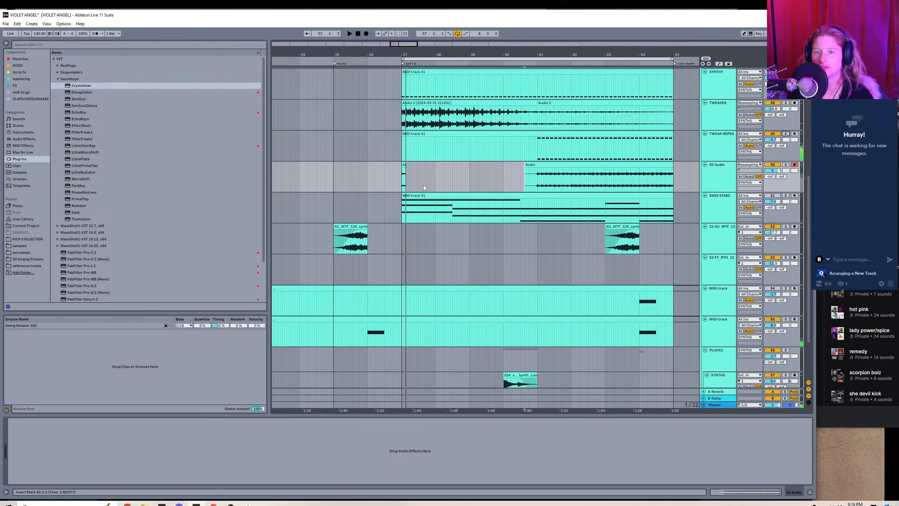
drag(424, 187, 366, 184)
Group all the devices on TWEAK REPEAT into one rack and deactivate the rack.
click(471, 146)
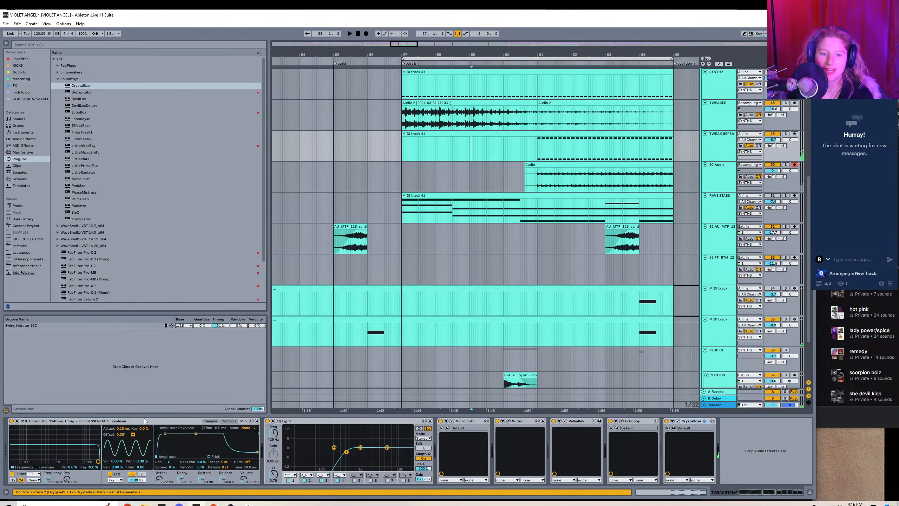
right_click(688, 421)
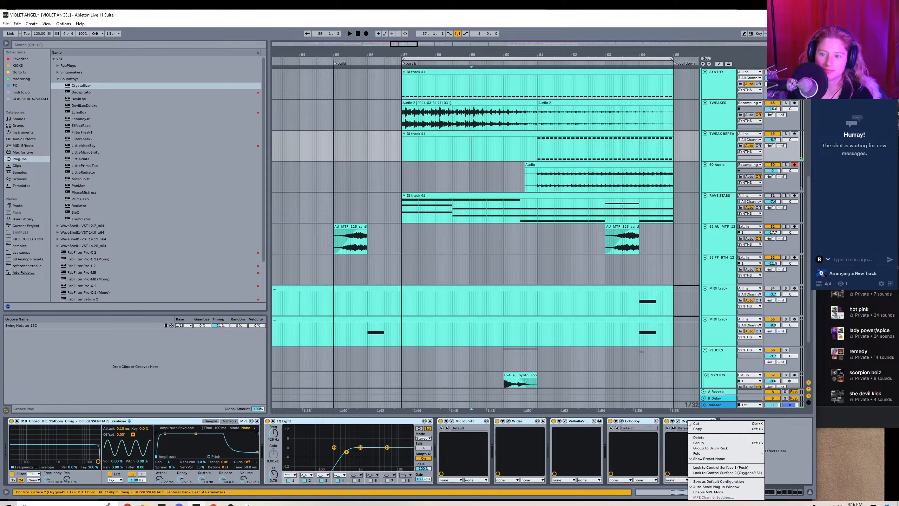
click(698, 443)
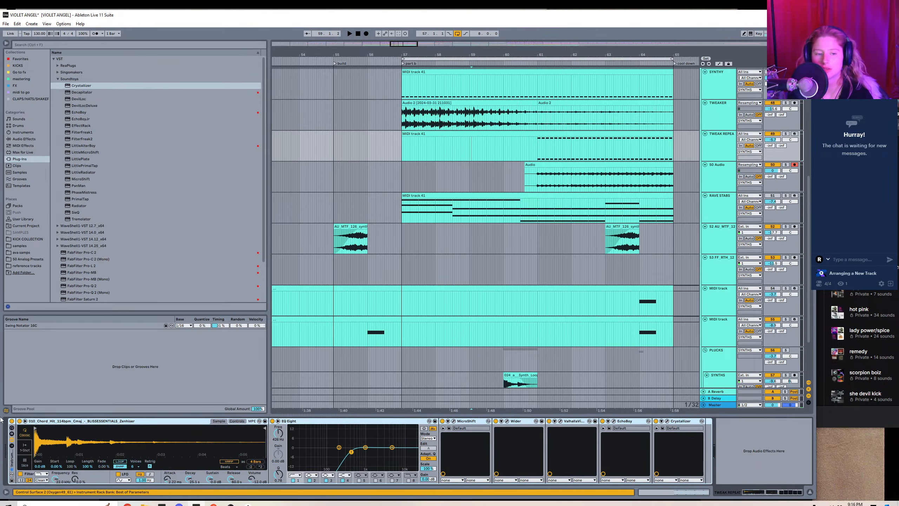
click(11, 421)
click(302, 153)
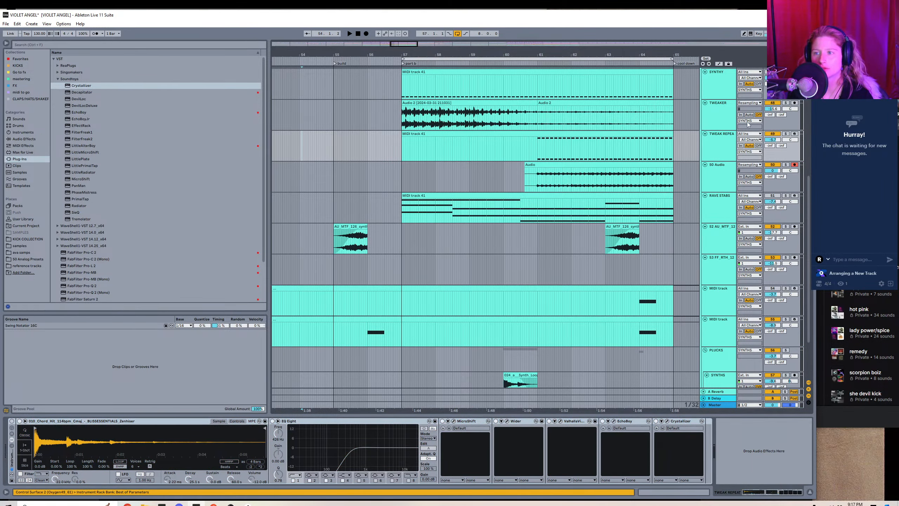
click(767, 128)
Change the recorded clip's transient loop mode, lower its transient envelope, and apply the Swing Notator 16C groove.
double_click(548, 165)
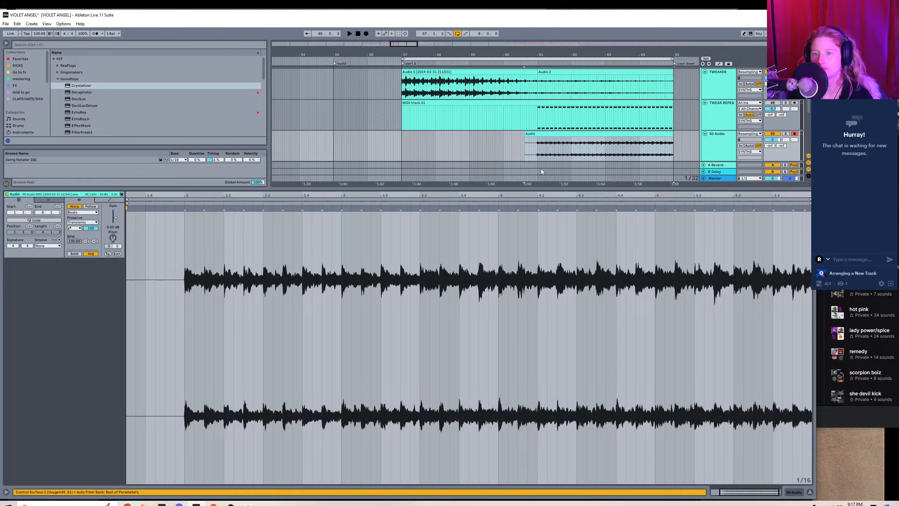
click(77, 234)
drag(91, 228, 91, 231)
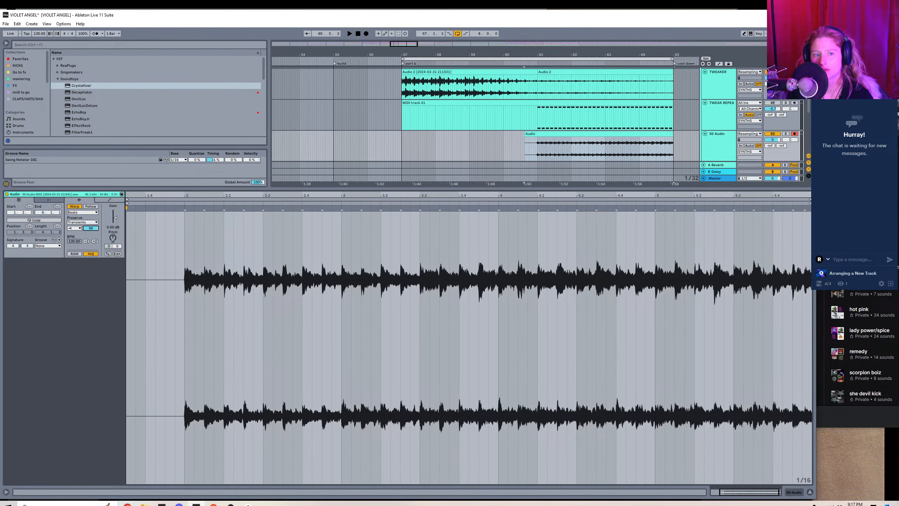
click(54, 257)
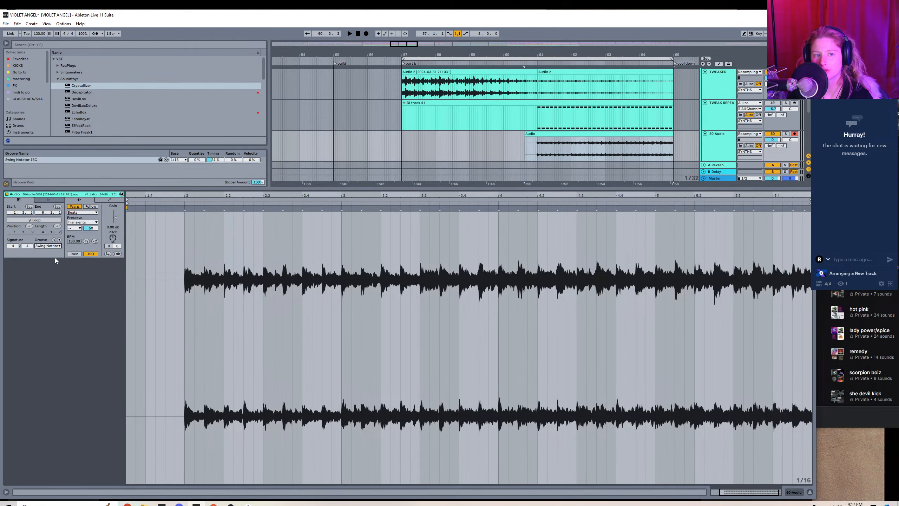
key(space)
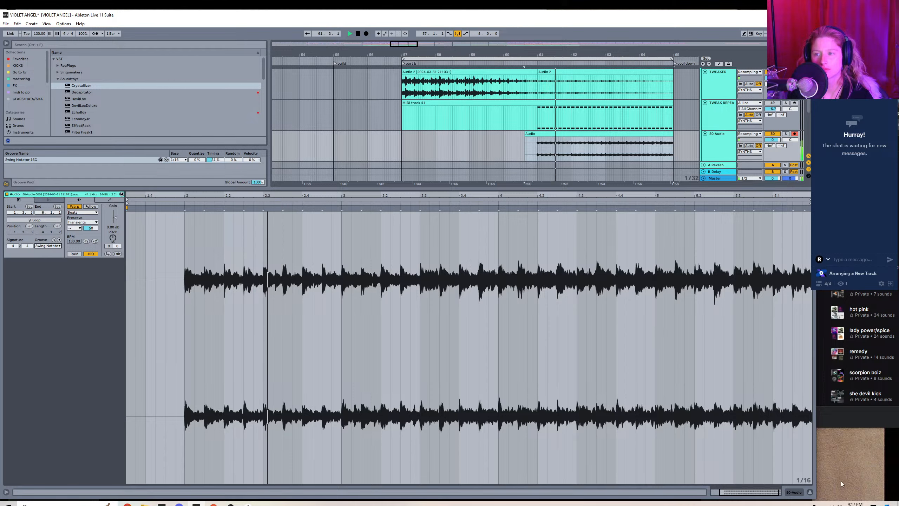
Add an Auto Filter from the favourites to the 50 Audio track and set its resonance to 0%.
key(ctrl+alt+l)
drag(409, 43, 407, 29)
drag(808, 207, 810, 197)
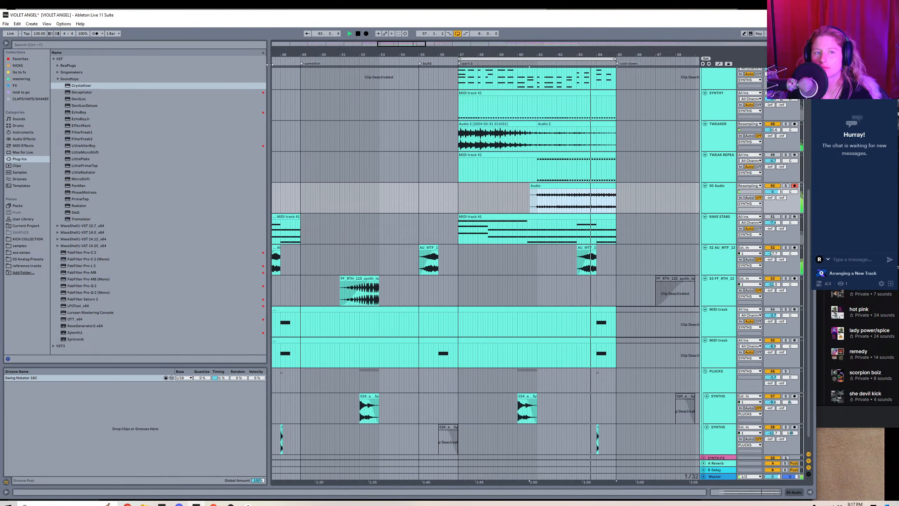
click(31, 59)
click(73, 59)
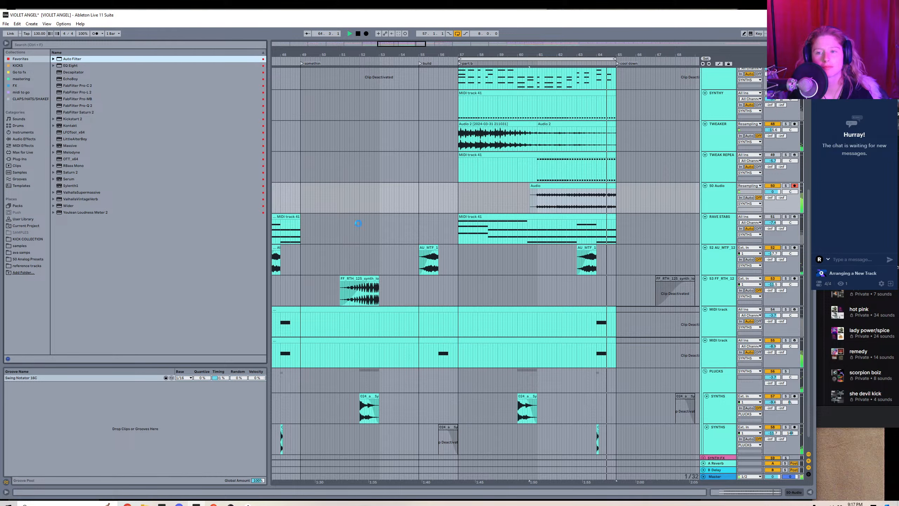
click(110, 439)
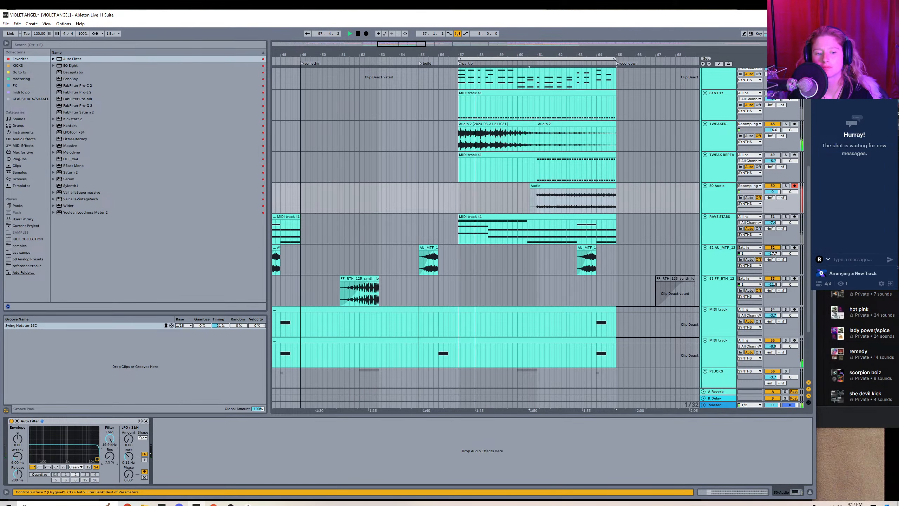
drag(109, 456, 109, 463)
Automate the Auto Filter frequency over the resampled clip, sloping down from 19.9 kHz and falling steeply at the clip's end.
right_click(106, 435)
click(121, 439)
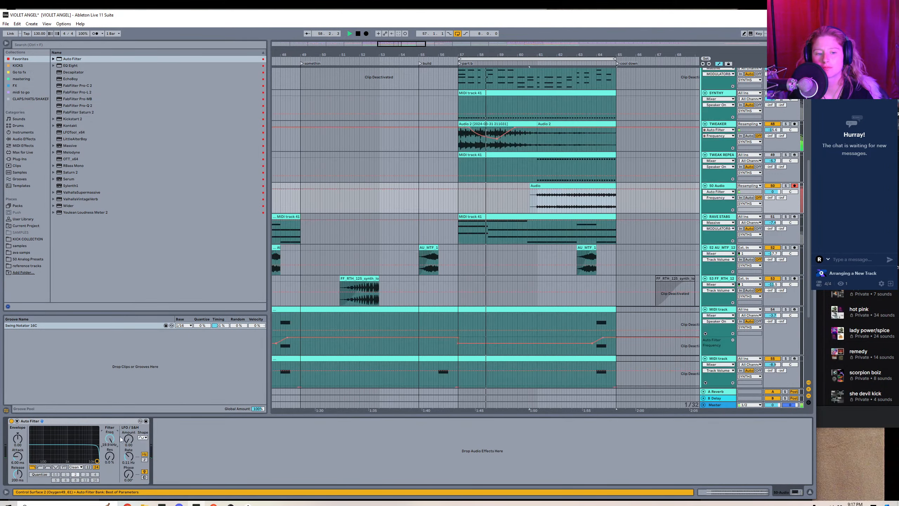
click(534, 189)
mouse_move(564, 189)
mouse_down()
mouse_move(566, 198)
mouse_move(608, 188)
mouse_move(579, 197)
mouse_up()
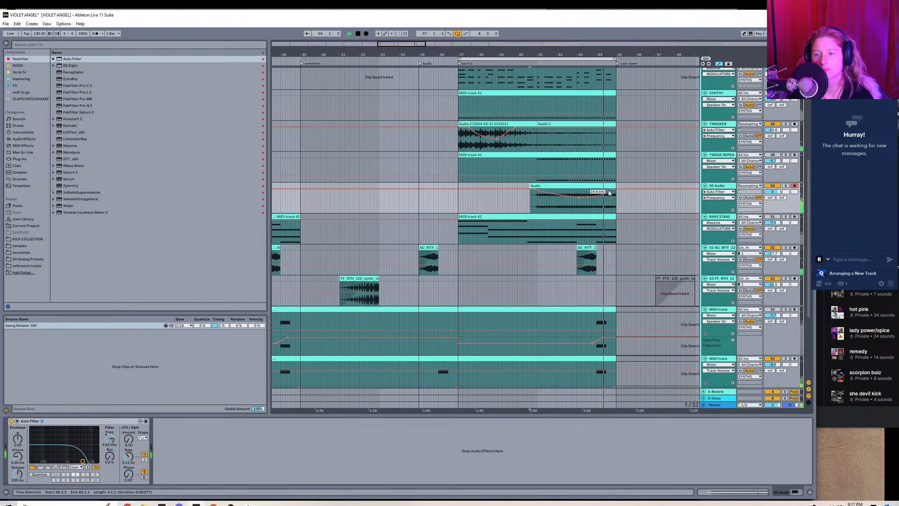
drag(608, 189, 617, 210)
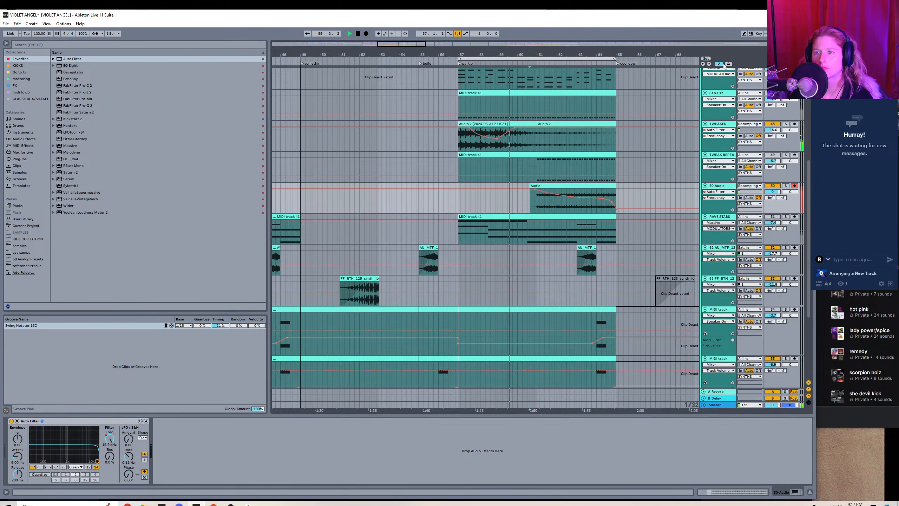
key(a)
Add ValhallaVintageVerb to 50 Audio with 0% mix, 0.00 ms predelay and 0.20 s decay.
click(90, 198)
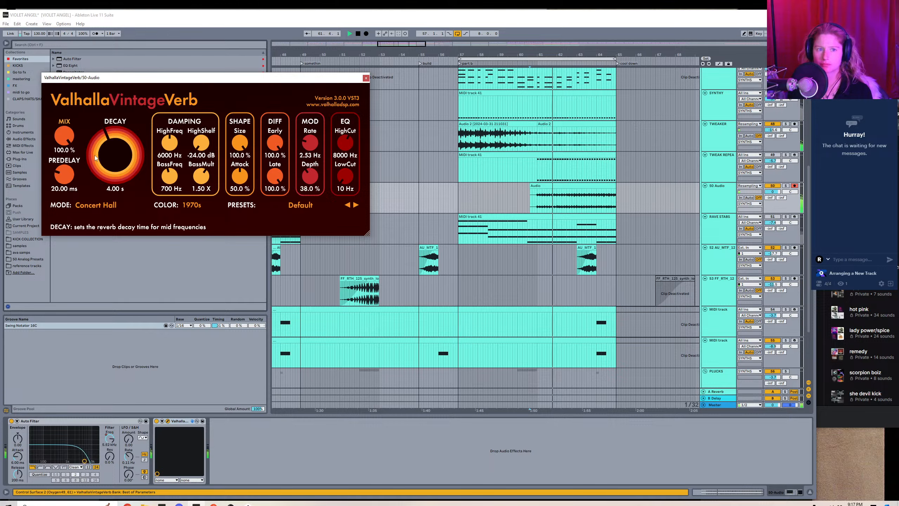
drag(65, 170, 66, 252)
drag(65, 136, 68, 254)
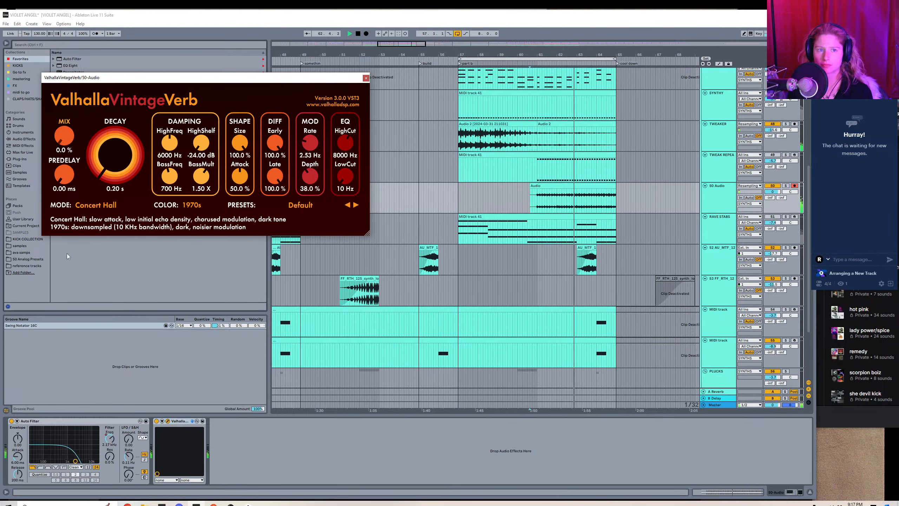
Automate the reverb's mix to rise and fall over the resampled clip, lower the level before it, and close the reverb window.
click(719, 64)
click(719, 64)
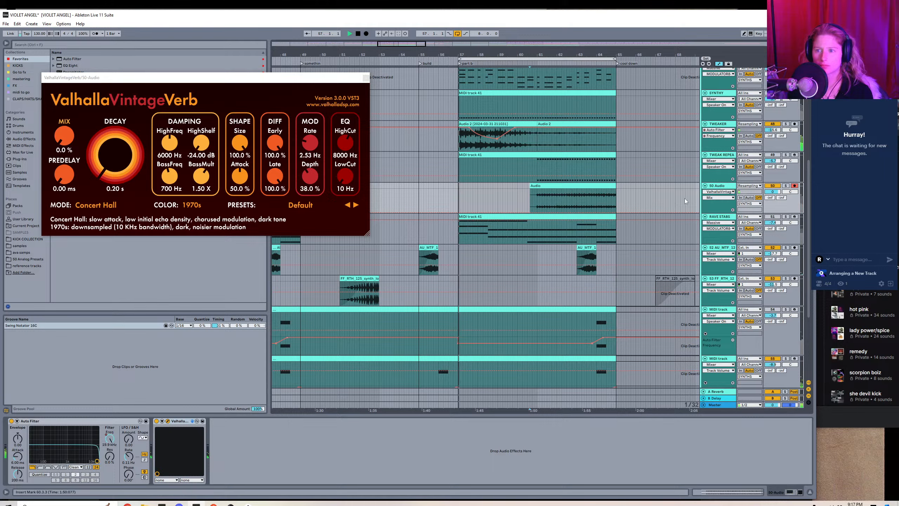
drag(537, 213, 538, 205)
drag(569, 204, 615, 210)
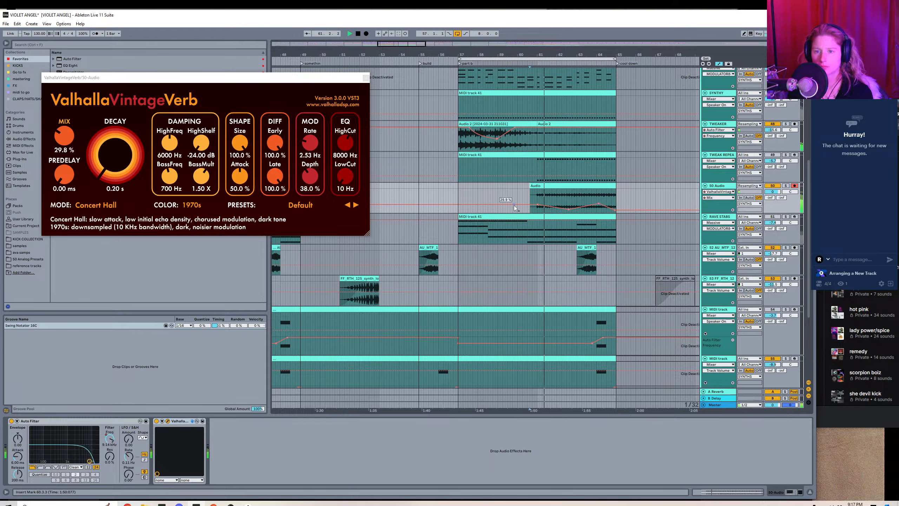
drag(514, 204, 516, 213)
key(a)
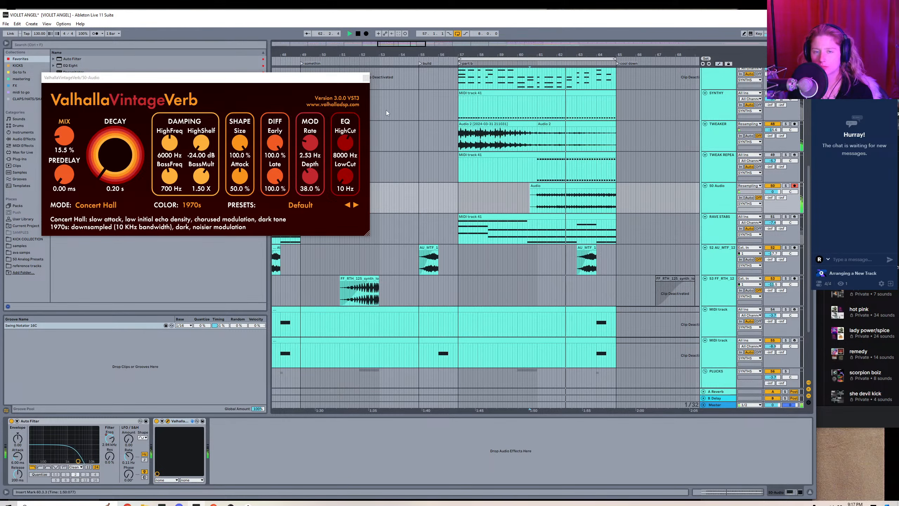
click(365, 77)
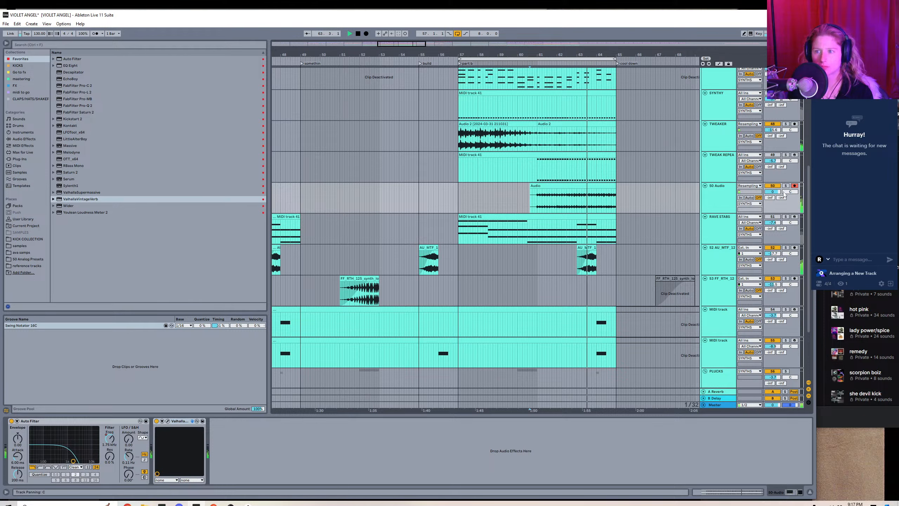
Lower the volume of the 50 Audio track and rename the track SUBTLY.
mouse_move(773, 191)
mouse_down()
mouse_move(773, 205)
mouse_move(780, 203)
mouse_up()
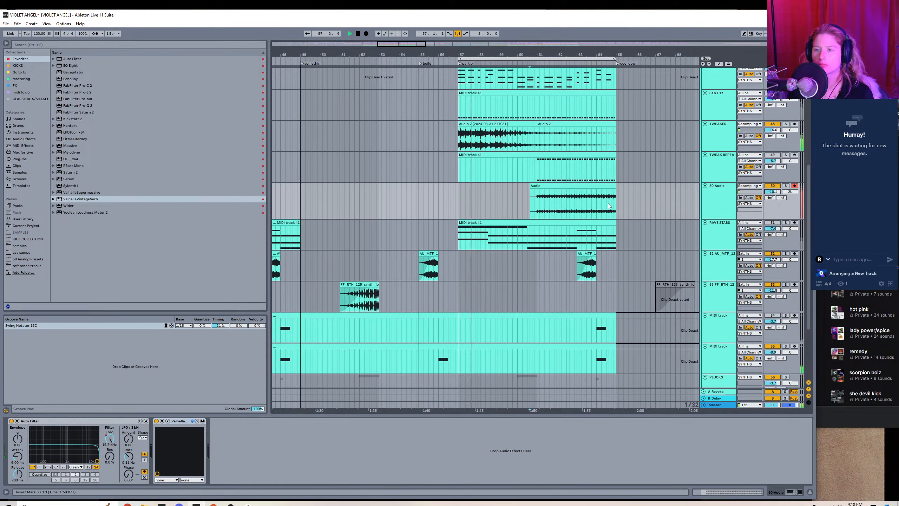
right_click(738, 206)
click(731, 234)
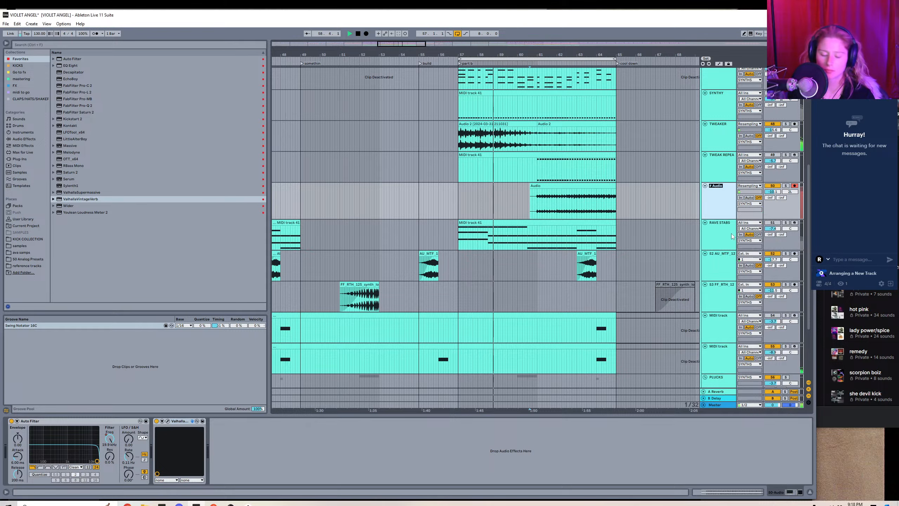
text(SUBTLY)
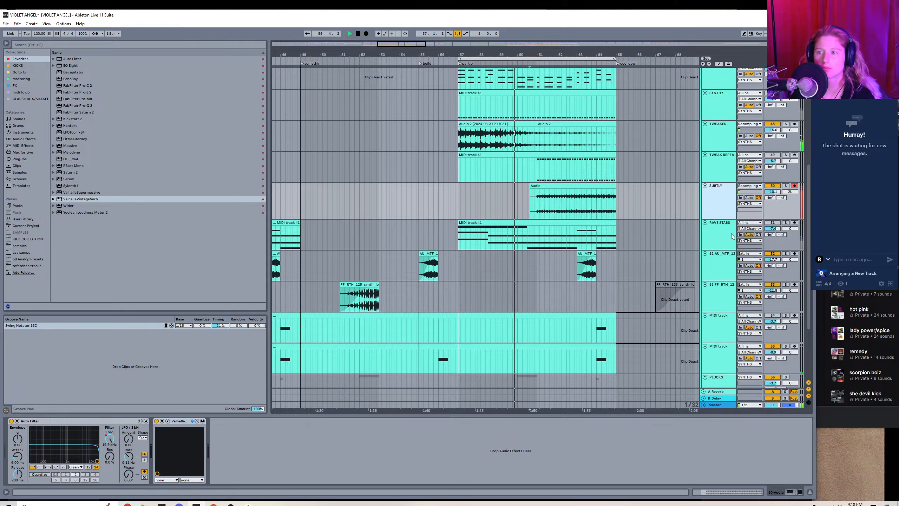
key(Return)
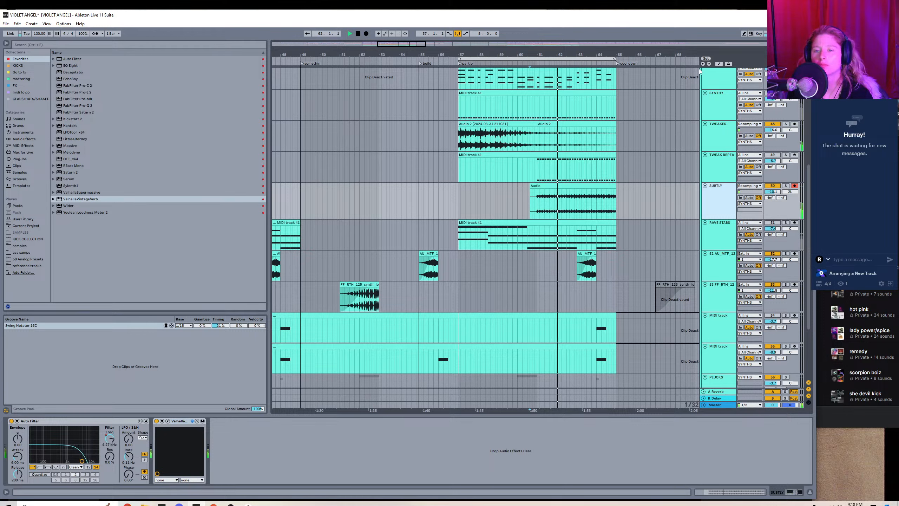
Reshape SUBTLY's Auto Filter frequency automation to start low, curve up to about 19.9 kHz and fall off towards the clip's end.
key(a)
click(727, 192)
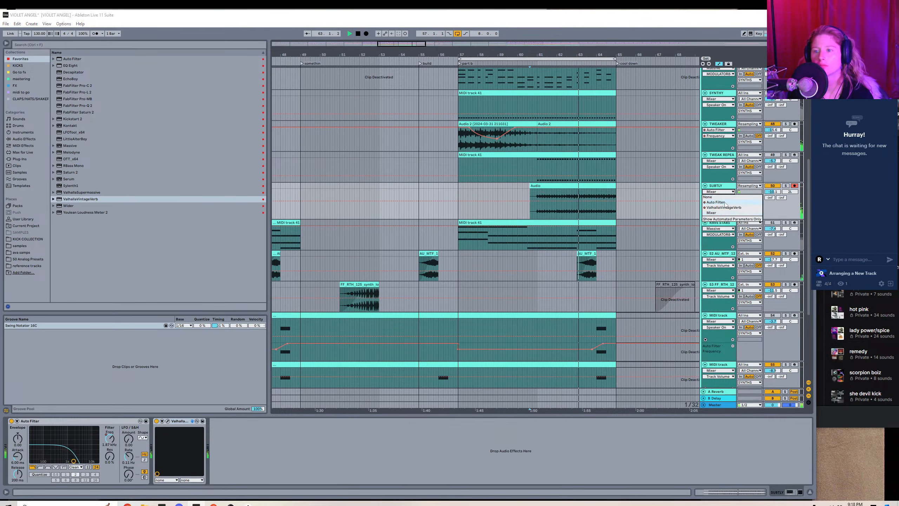
click(716, 202)
click(534, 188)
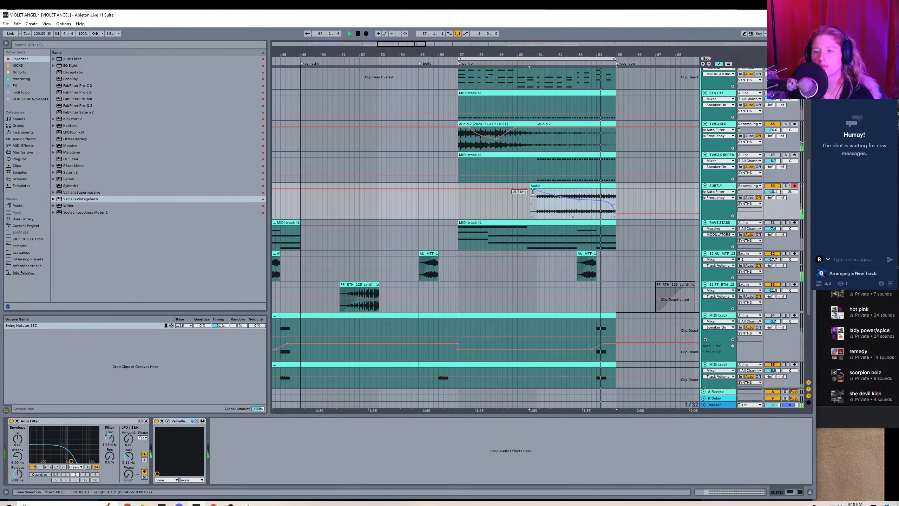
click(500, 202)
drag(534, 190, 556, 190)
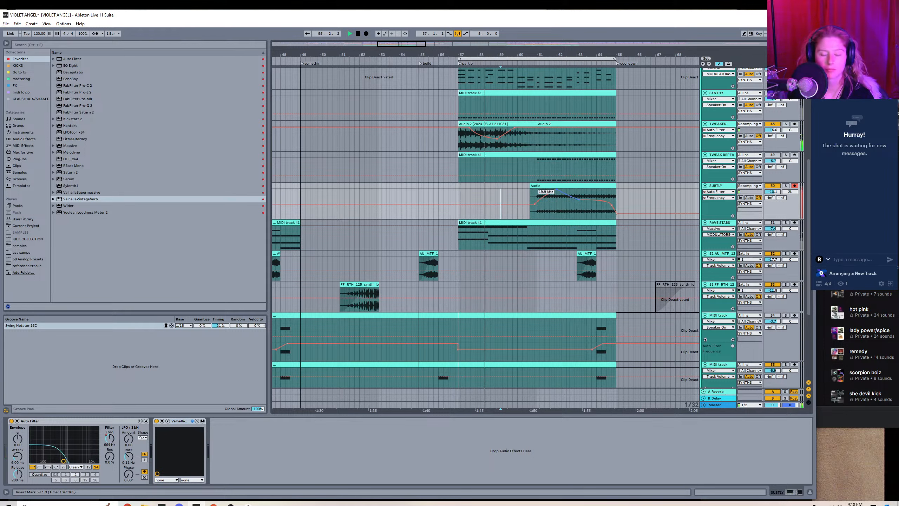
drag(535, 204, 586, 200)
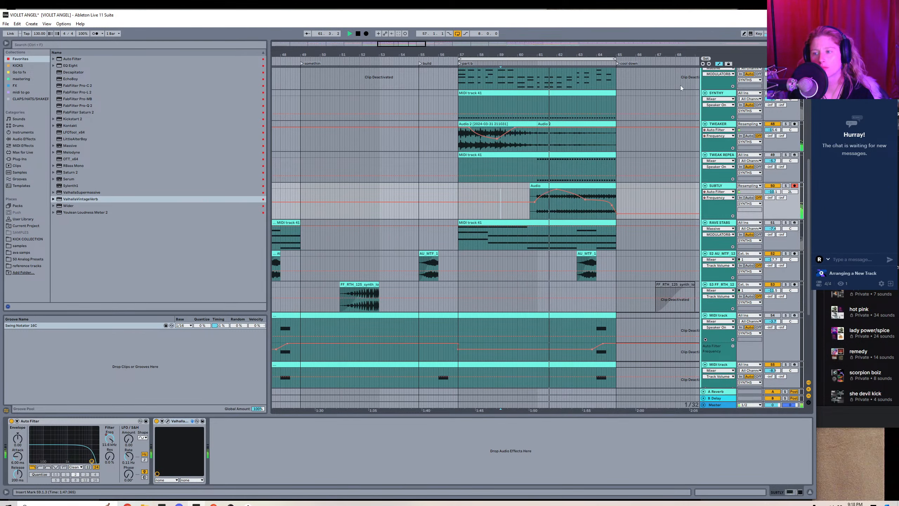
click(719, 64)
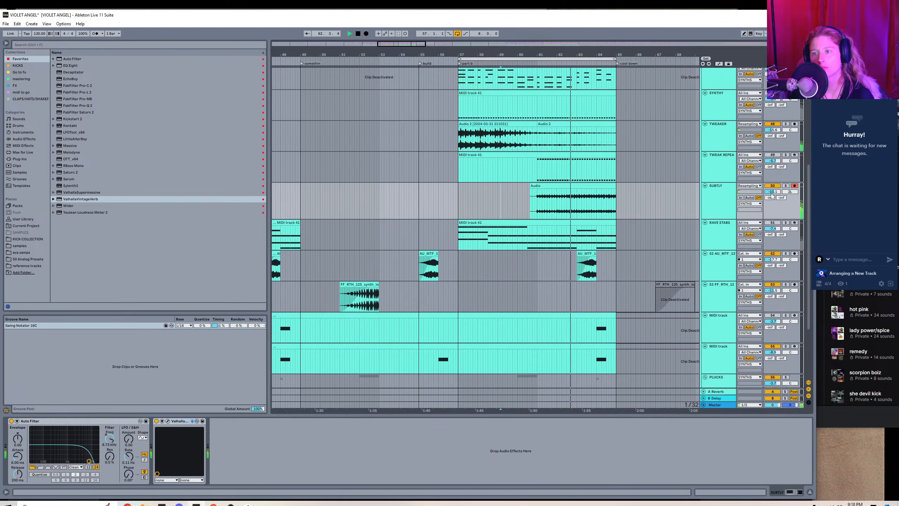
Lower the SUBTLY track's volume slightly and stop playback.
drag(778, 192, 778, 194)
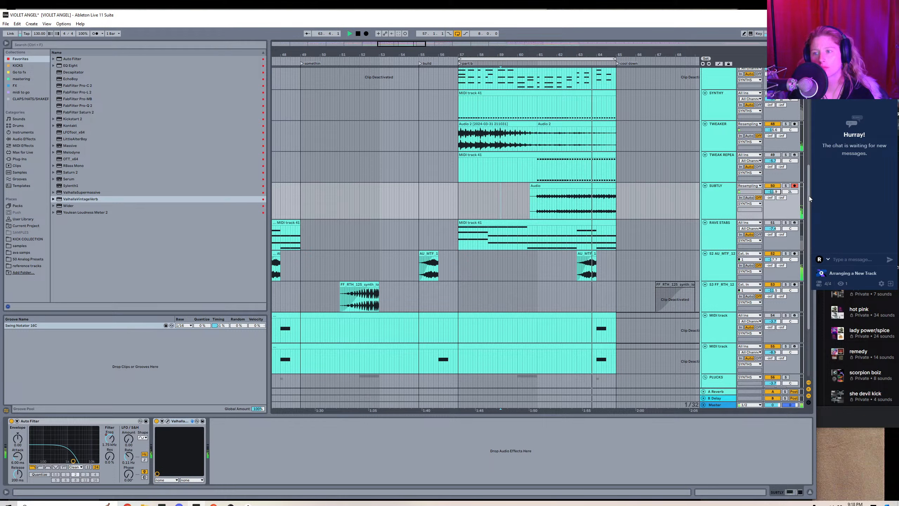
scroll(808, 196, up, 1)
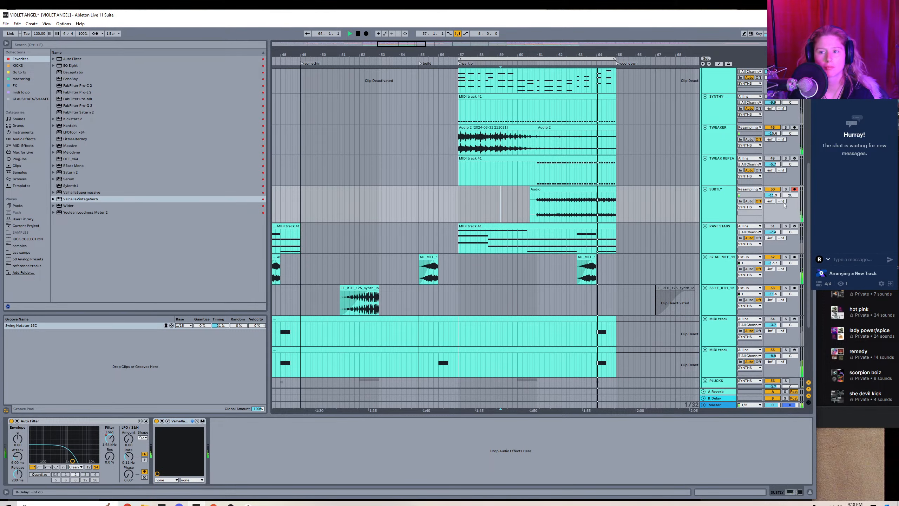
right_click(723, 209)
key(Escape)
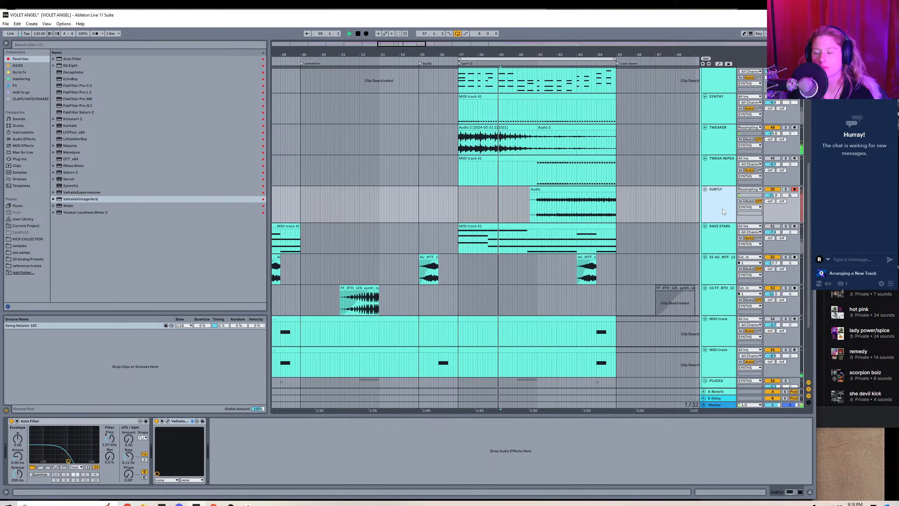
key(space)
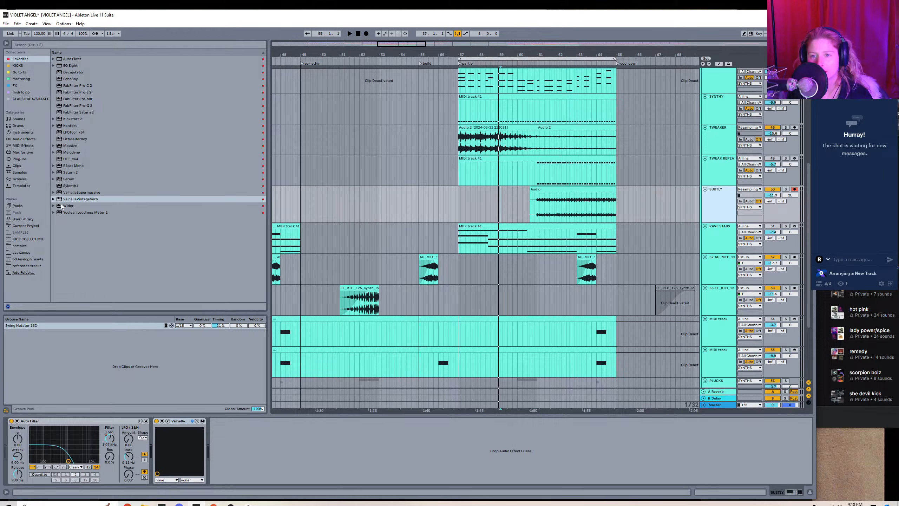
Audition the synth, bass, drum and texture samples in the violet angel folder of the samples library.
click(18, 246)
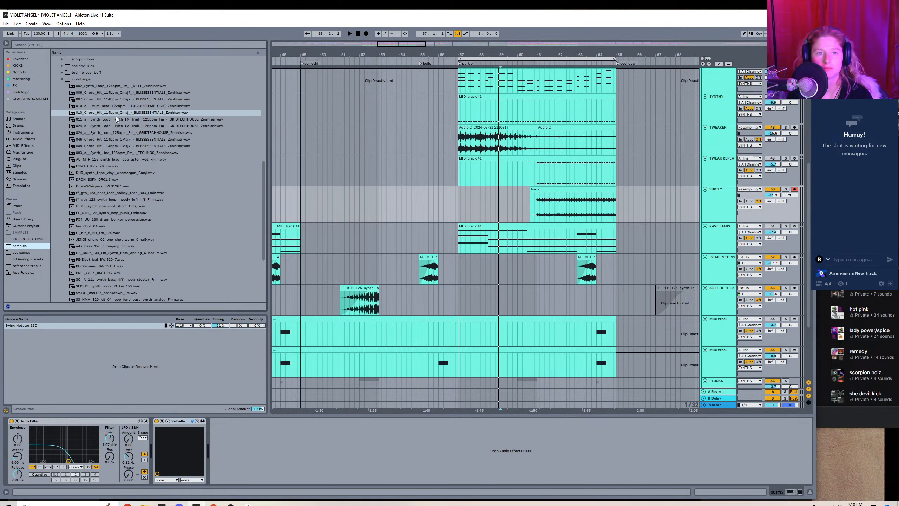
click(112, 148)
click(114, 155)
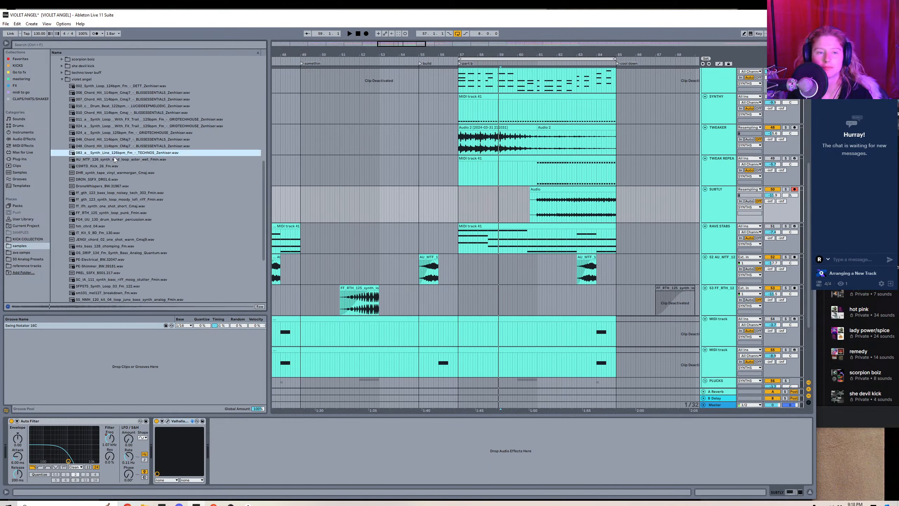
click(116, 160)
click(117, 165)
click(117, 172)
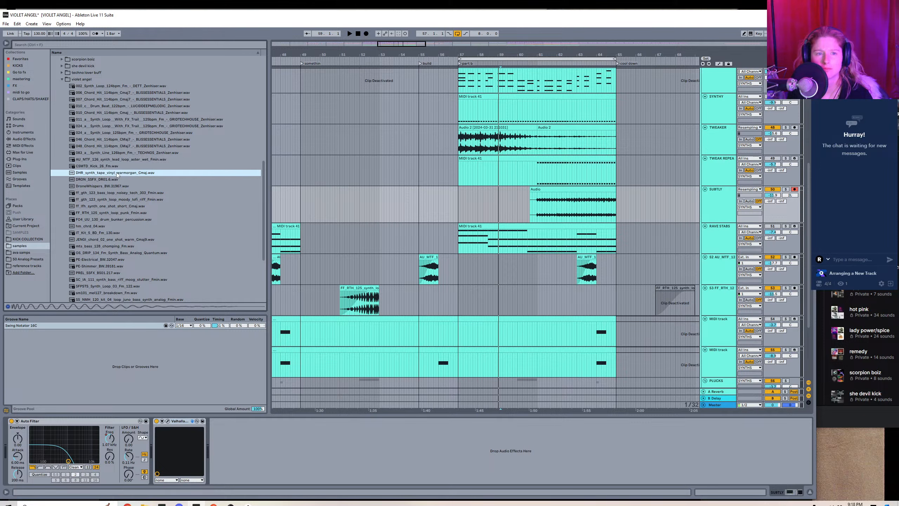
scroll(143, 91, down, 3)
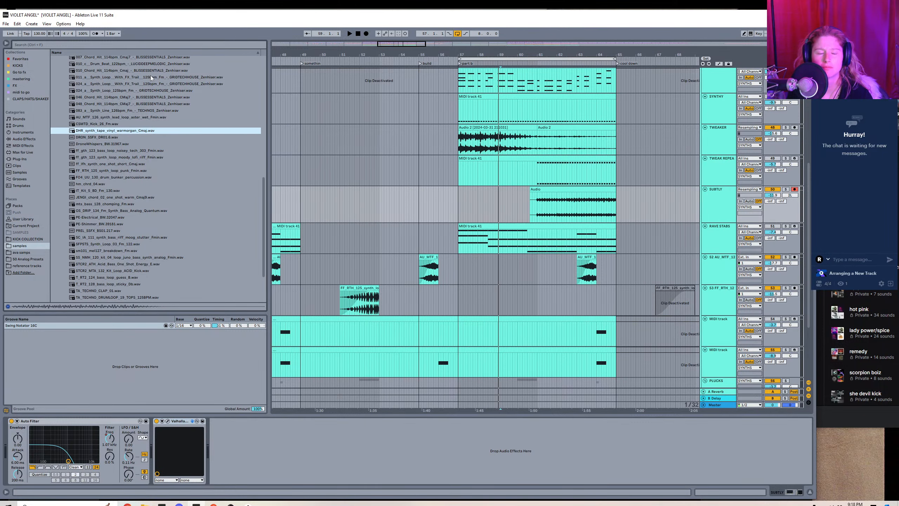
click(113, 137)
click(111, 143)
scroll(110, 146, down, 1)
scroll(111, 144, down, 2)
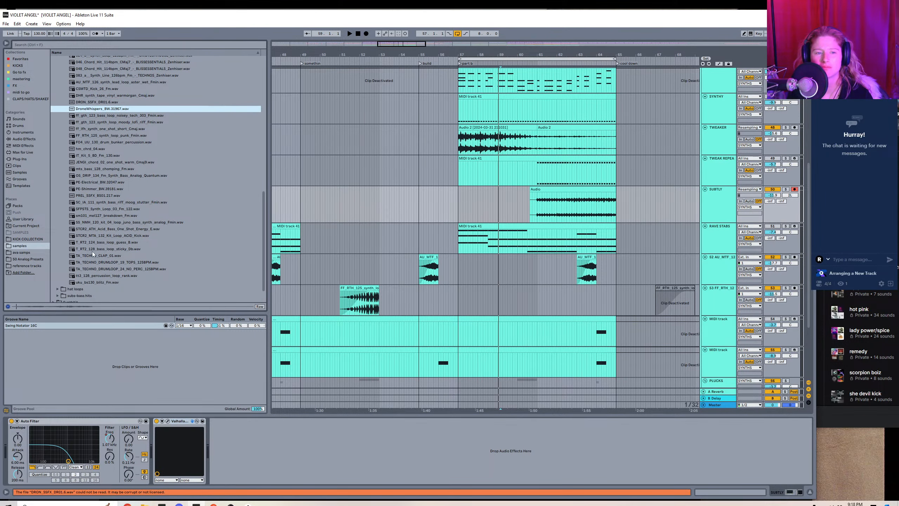
click(97, 282)
click(98, 275)
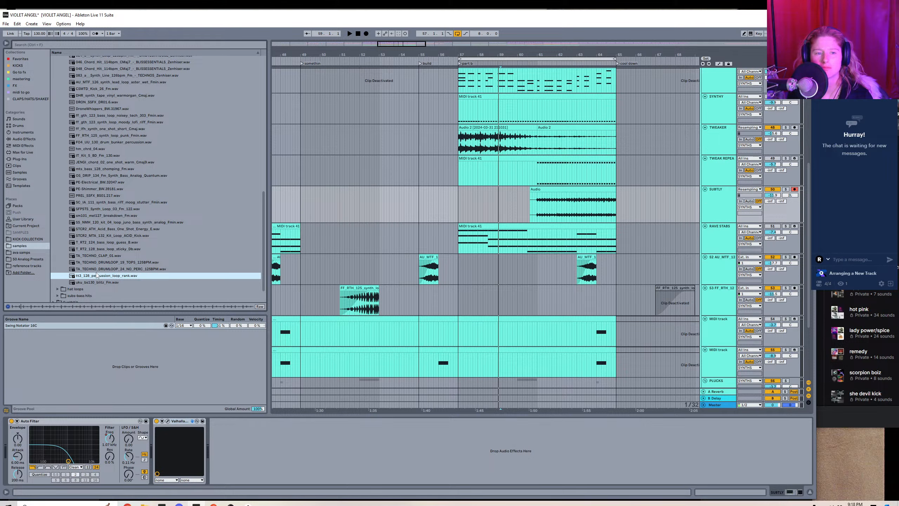
click(98, 269)
click(98, 235)
click(101, 228)
click(100, 222)
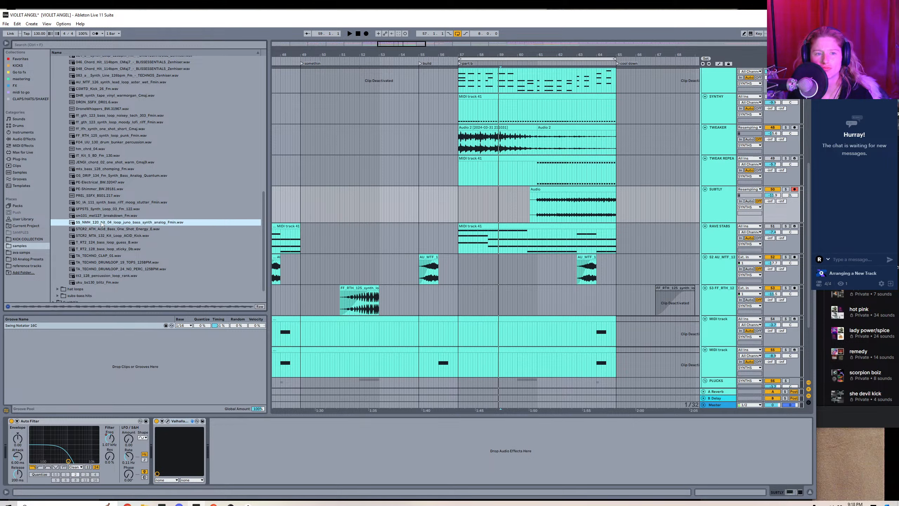
click(99, 209)
click(96, 202)
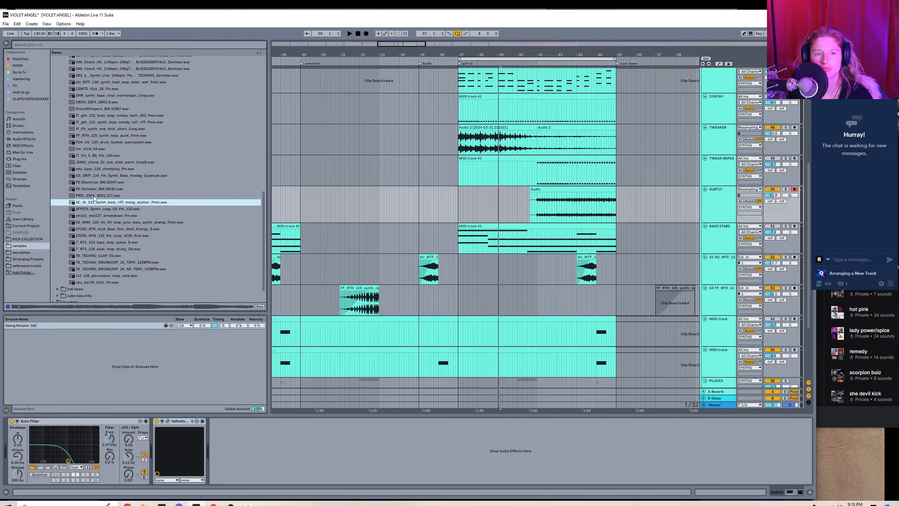
click(95, 196)
click(93, 189)
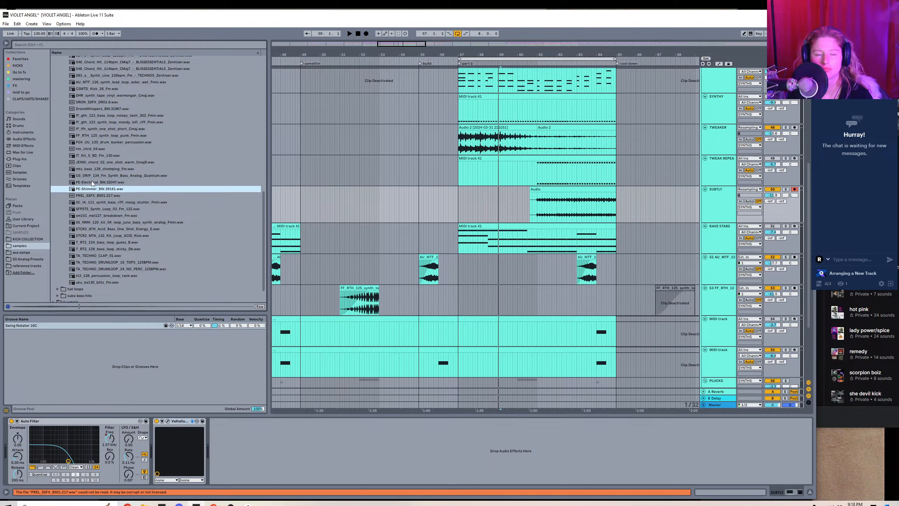
click(92, 182)
click(91, 188)
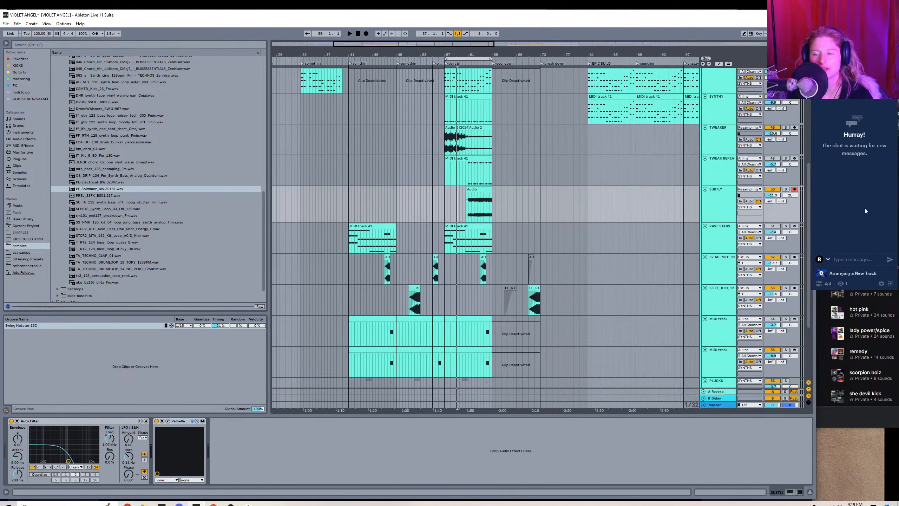
Expand the SYNTH FX group, insert a new audio track as its first track and rename it SHIMMER.
scroll(810, 308, down, 5)
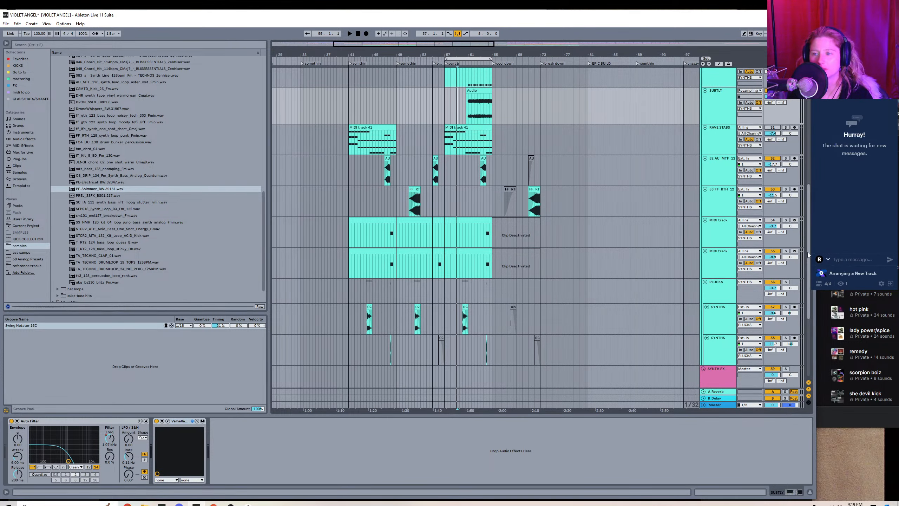
click(703, 369)
click(723, 265)
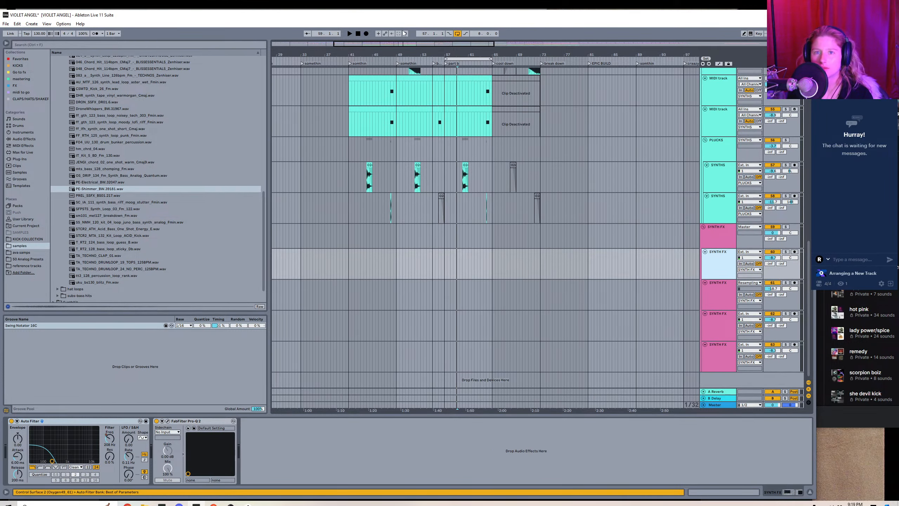
drag(402, 43, 402, 12)
scroll(379, 260, up, 2)
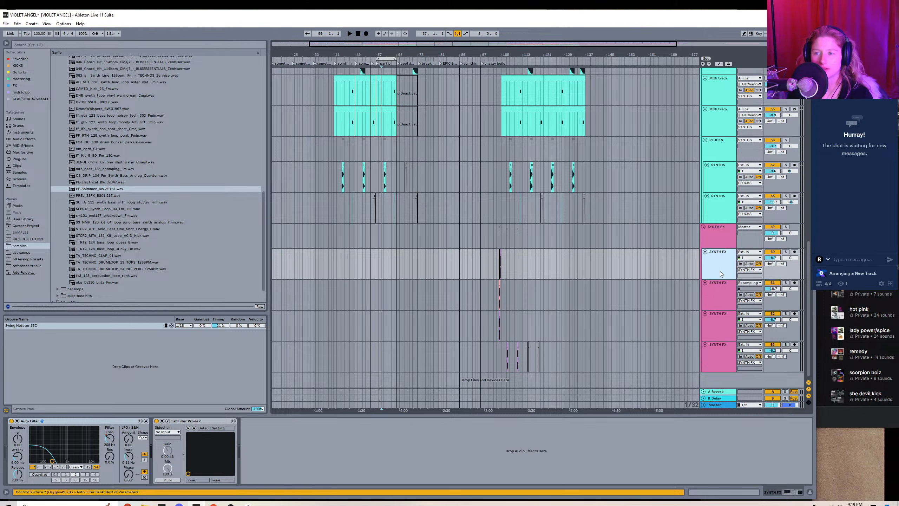
key(ctrl+t)
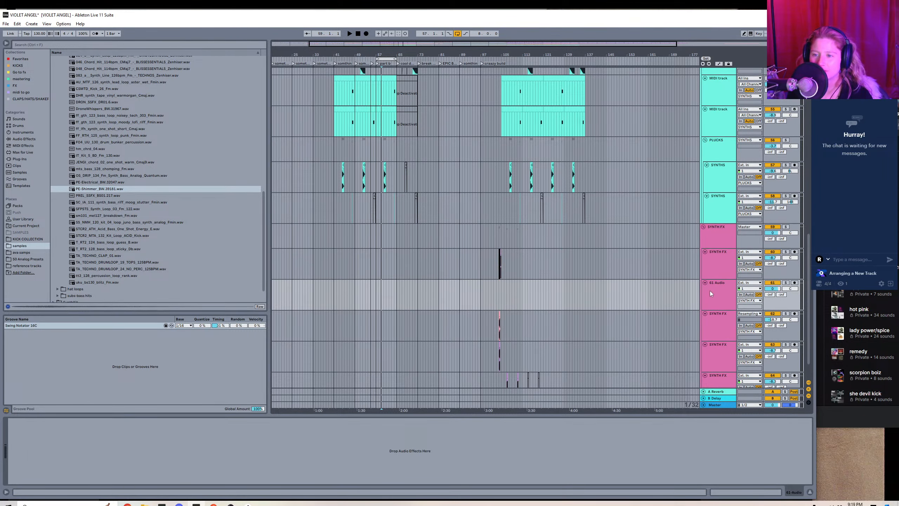
drag(718, 257, 718, 257)
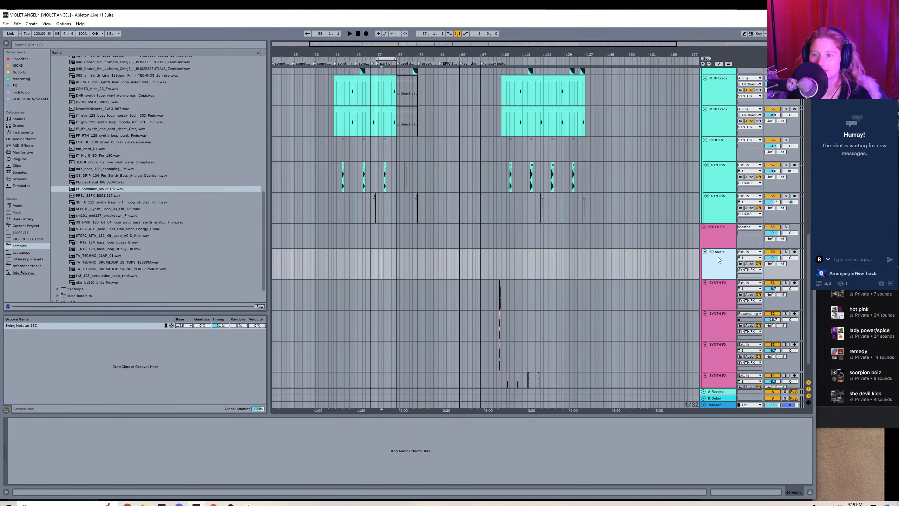
right_click(717, 257)
click(738, 285)
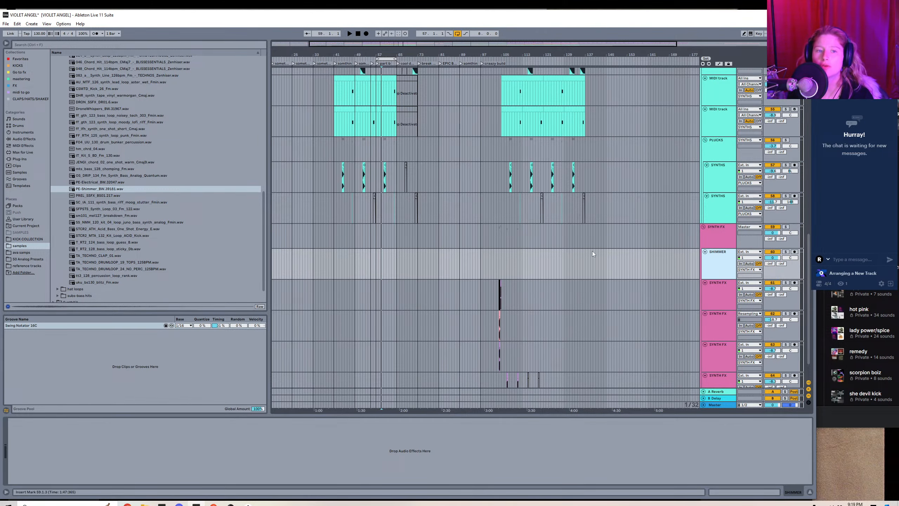
Place the PE-Shimmer_BW.39181.wav sample on the SHIMMER track as a two-bar clip from bar 55 up to part b.
drag(343, 43, 380, 80)
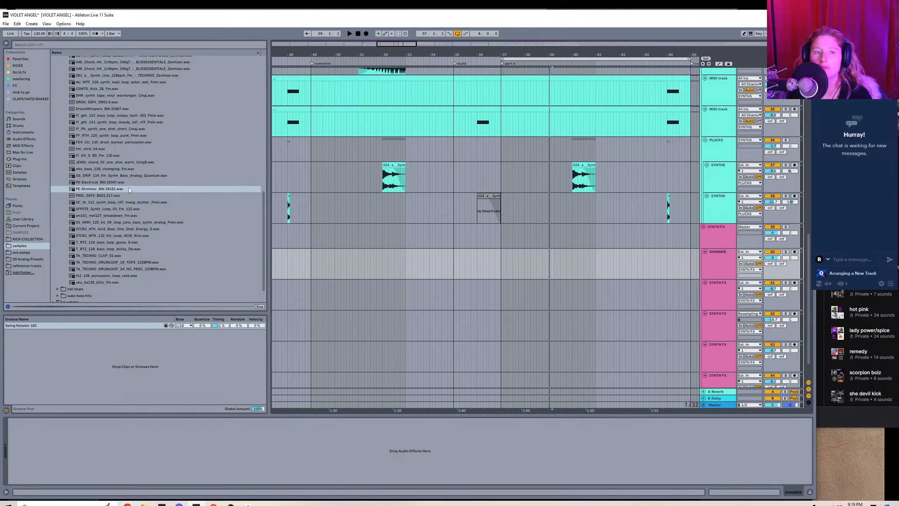
drag(128, 189, 463, 252)
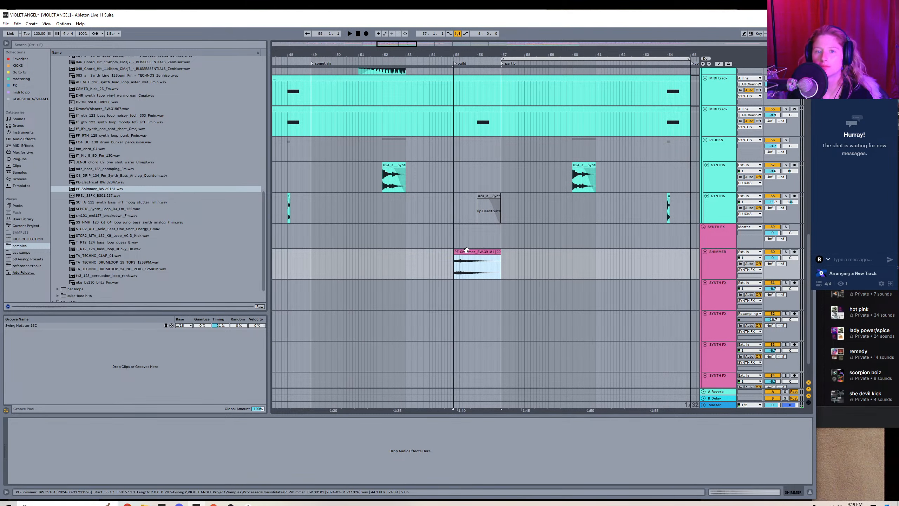
Raise the gain of the PE-Shimmer clip and reverse it so it swells into part b.
double_click(466, 250)
double_click(115, 220)
key(shift+Tab)
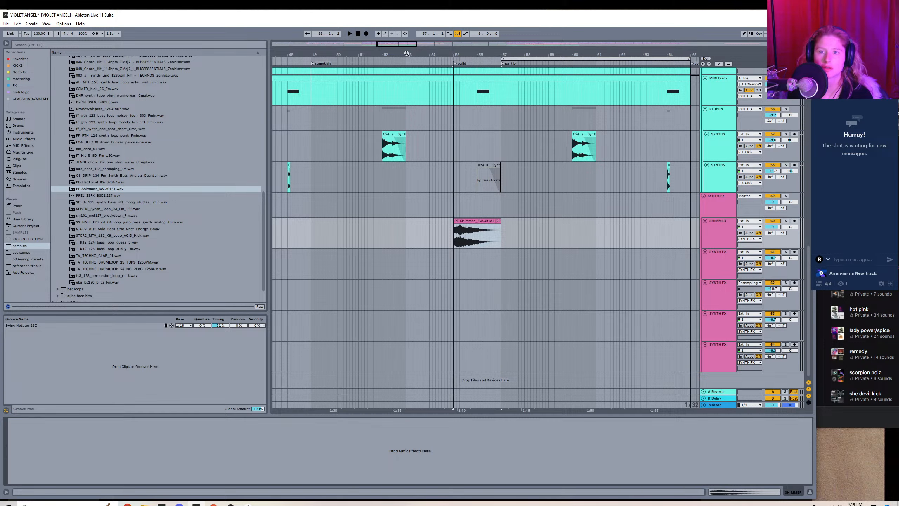
drag(393, 44, 393, 25)
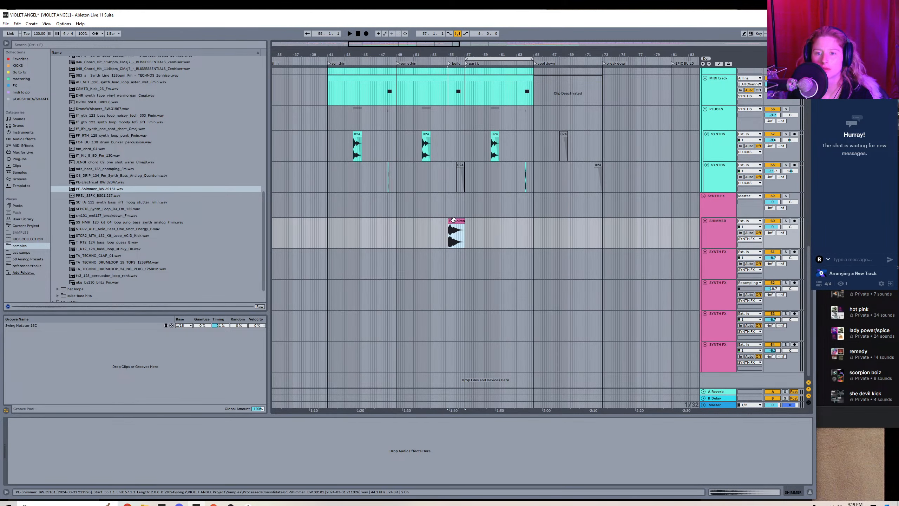
key(r)
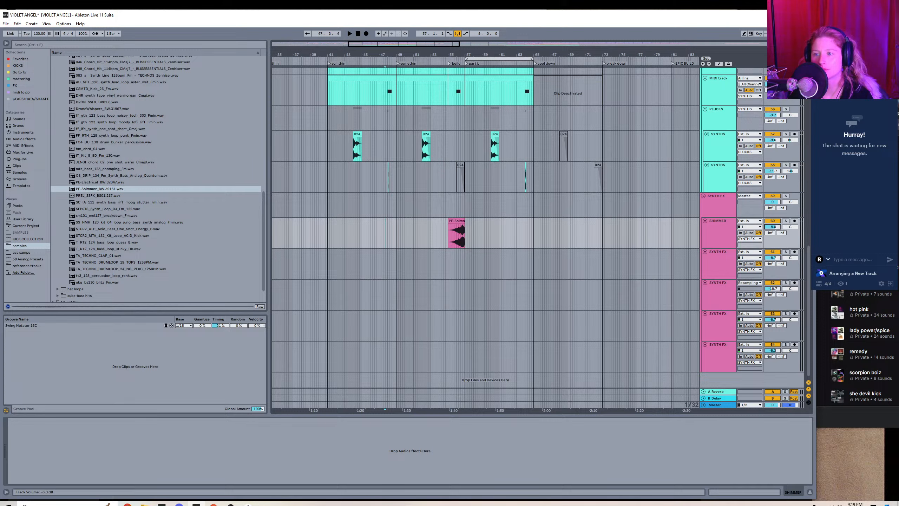
Add an Auto Filter to the SHIMMER track and draw frequency automation rising from about 140 Hz to 19.9 kHz across the clip.
click(20, 58)
double_click(66, 59)
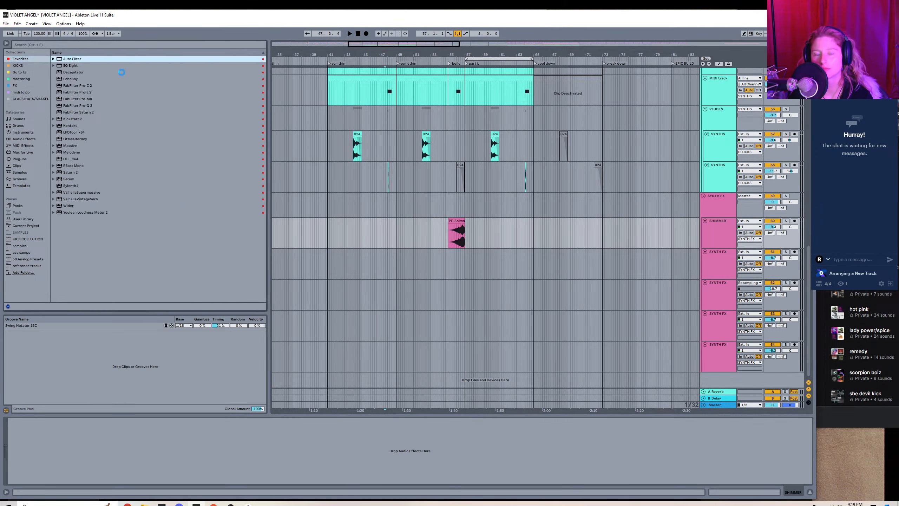
click(110, 439)
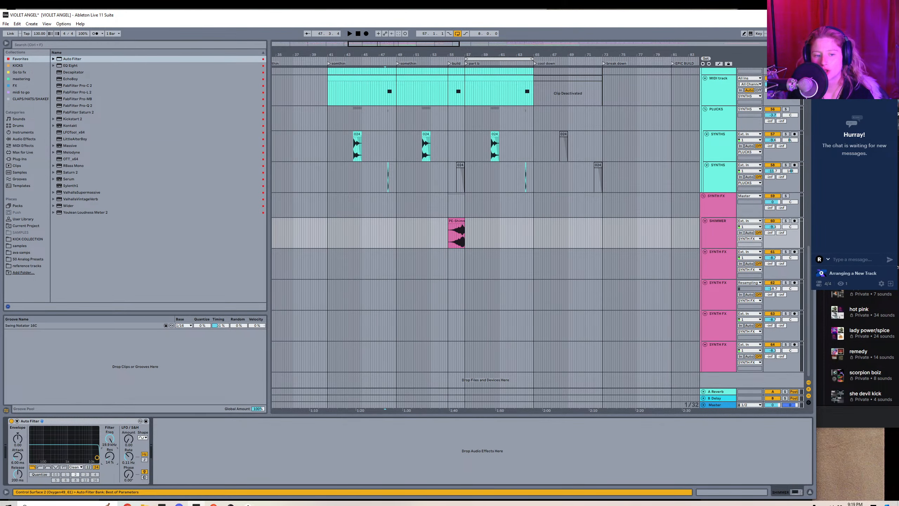
right_click(108, 443)
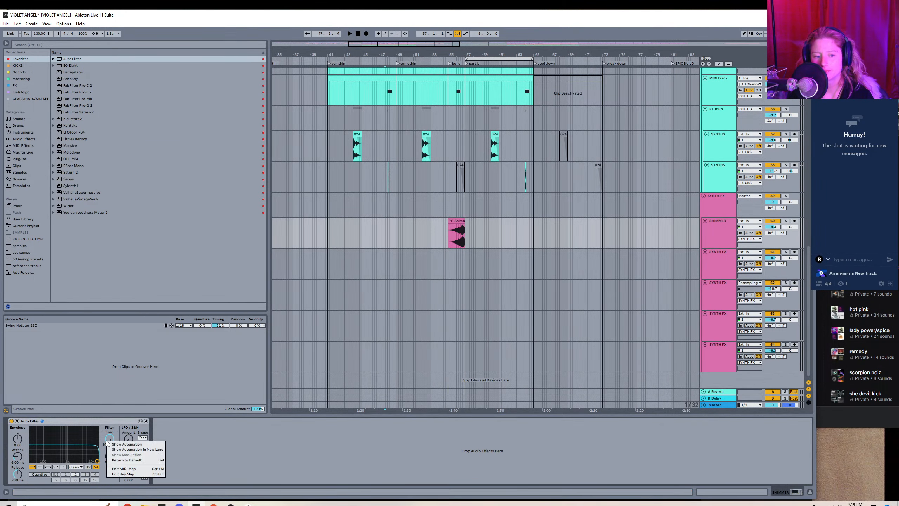
click(131, 449)
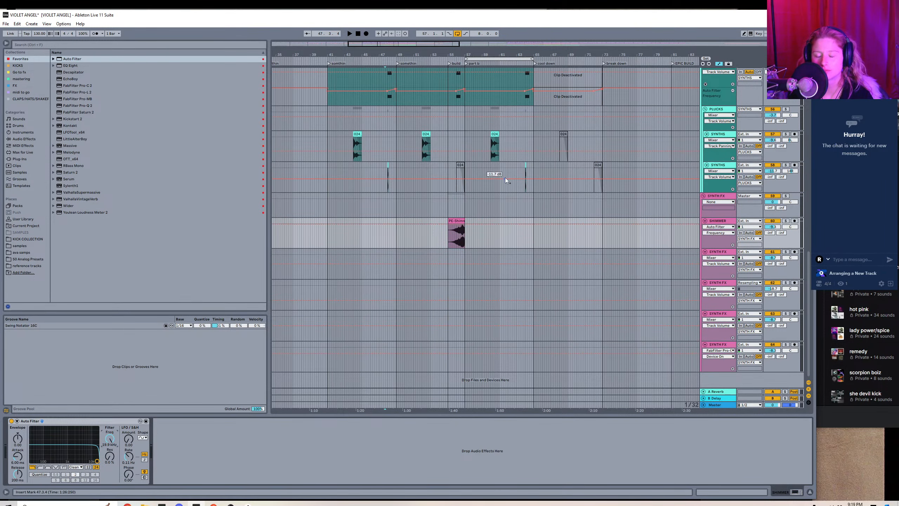
mouse_move(467, 227)
mouse_down()
mouse_move(440, 233)
mouse_move(446, 242)
mouse_up()
Play the build into part b, hide the automation and lower the SHIMMER track's volume while listening.
click(436, 235)
key(space)
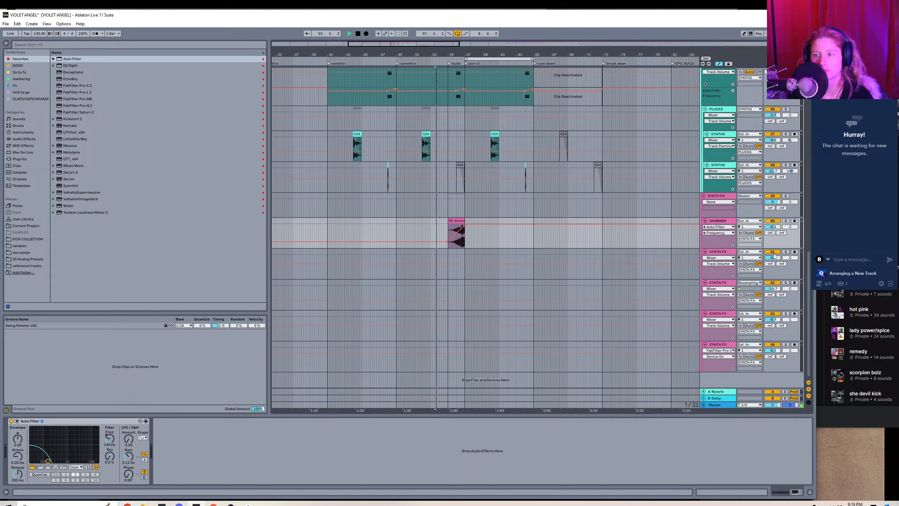
key(a)
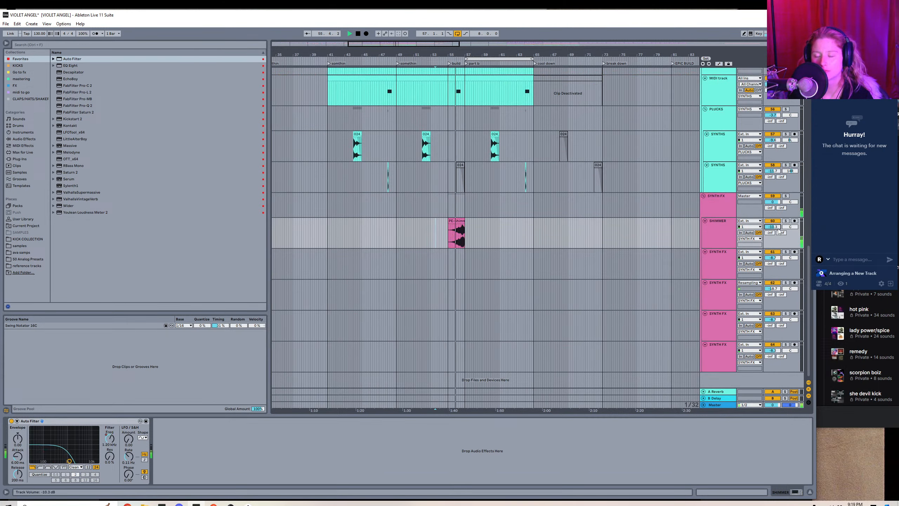
mouse_move(777, 227)
mouse_down()
mouse_move(778, 240)
mouse_move(779, 234)
mouse_up()
key(space)
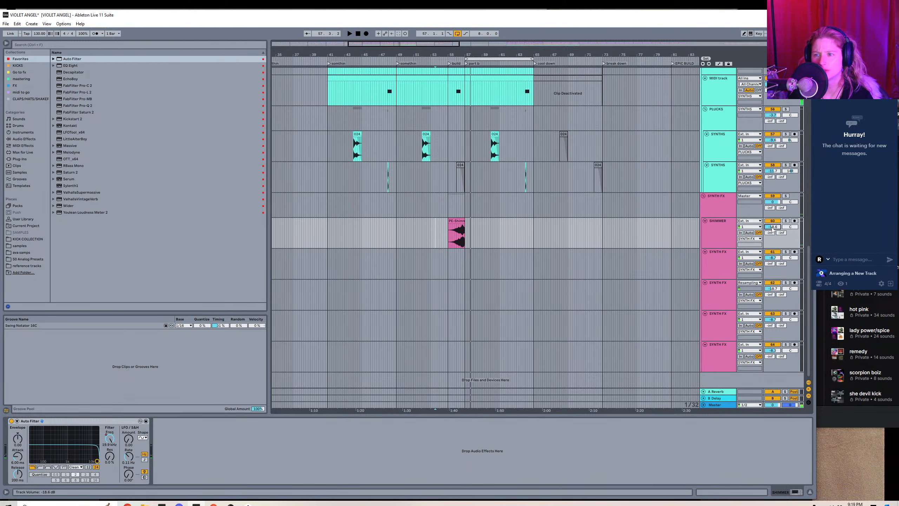
Insert an audio track below SHIMMER with its input set to Resampling, and solo the SHIMMER track.
right_click(724, 233)
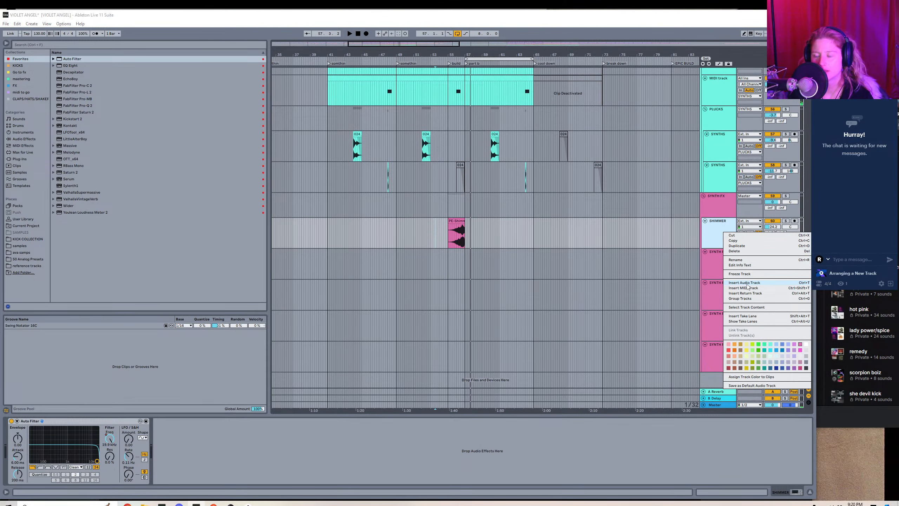
click(744, 283)
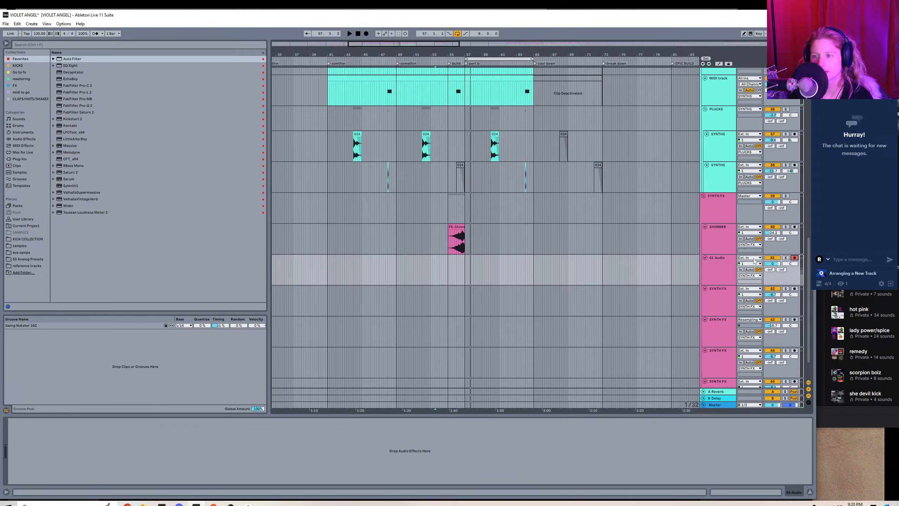
click(753, 258)
click(750, 27)
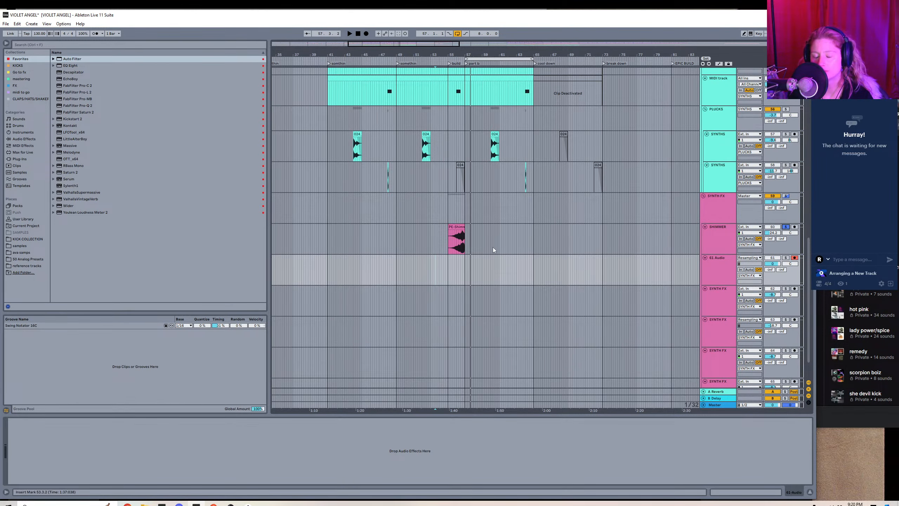
click(456, 266)
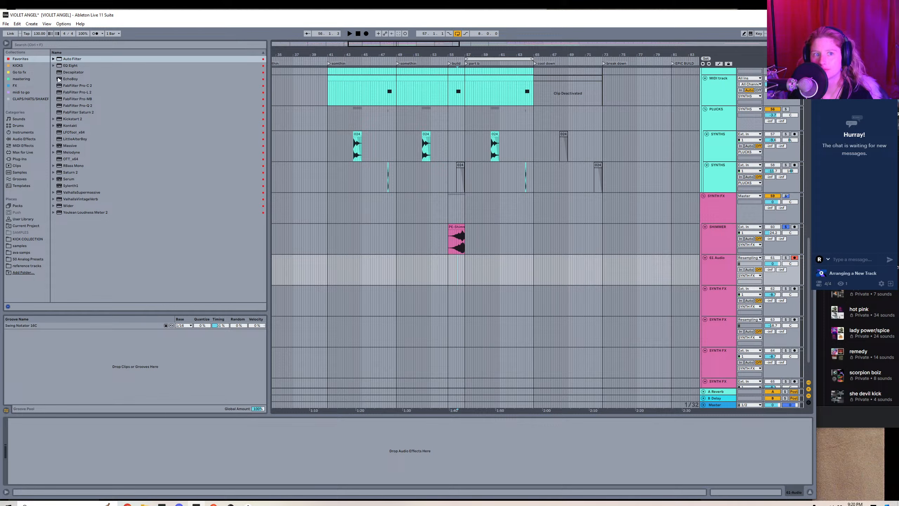
Add EchoBoy to the SHIMMER track after the Auto Filter and set its mode to Rhythm Echo.
click(73, 79)
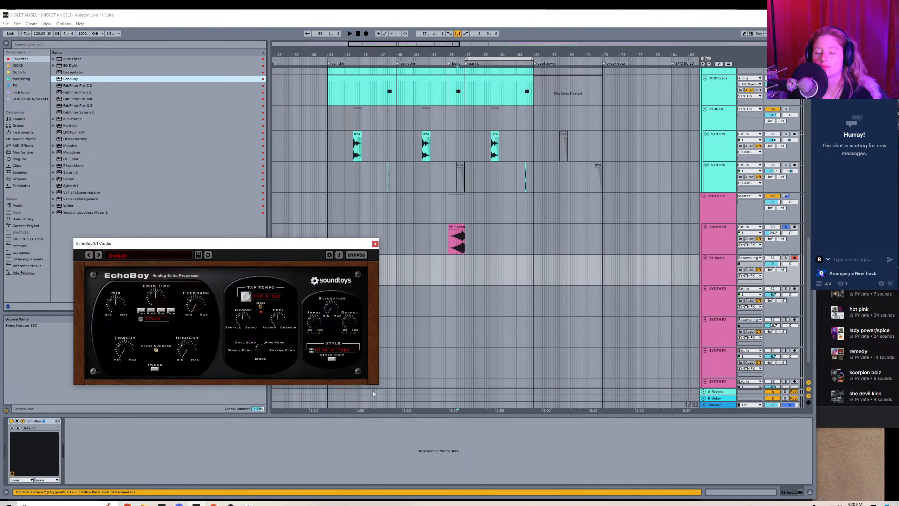
drag(38, 423, 514, 226)
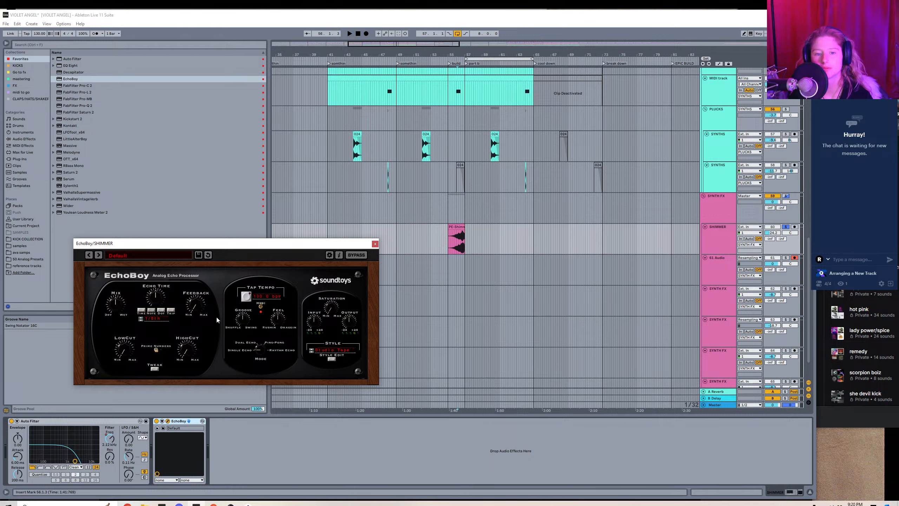
drag(260, 349, 263, 317)
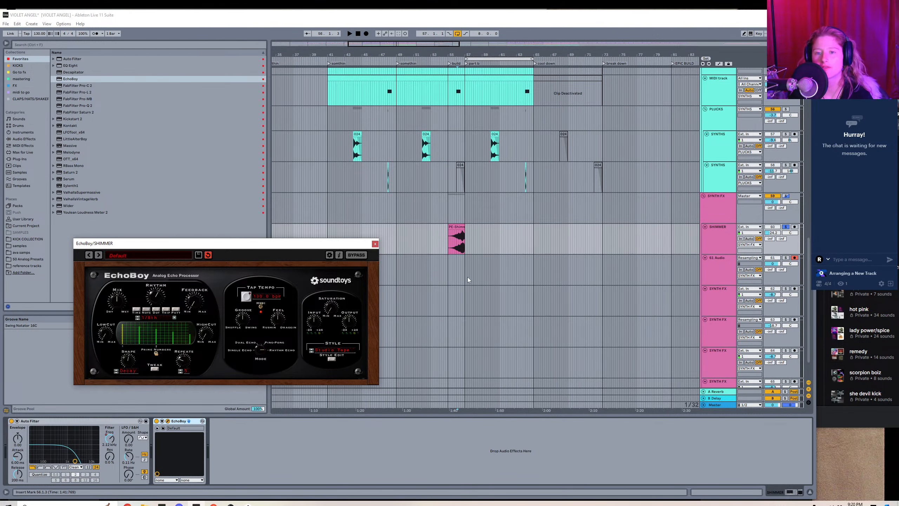
Record the echoed shimmer onto the resampling track from just before the build, adjusting EchoBoy's mix during recording.
click(450, 271)
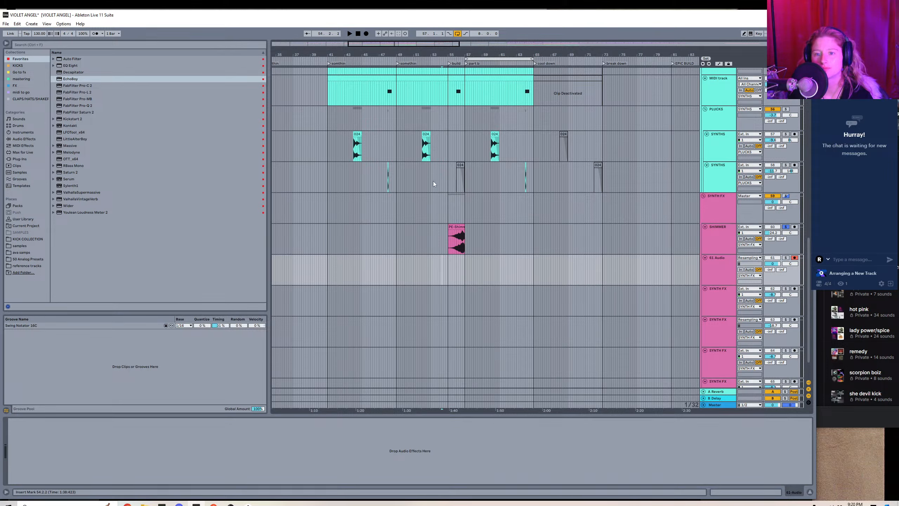
click(365, 35)
click(429, 247)
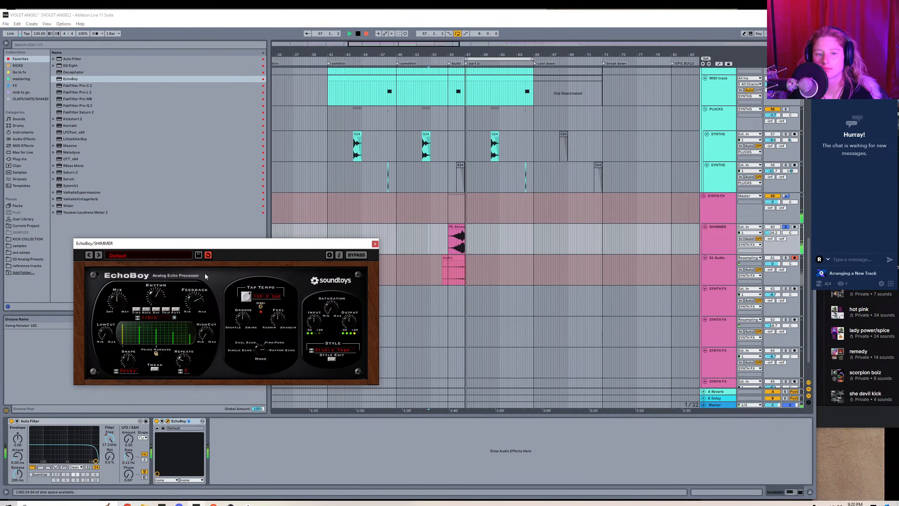
drag(118, 306, 120, 299)
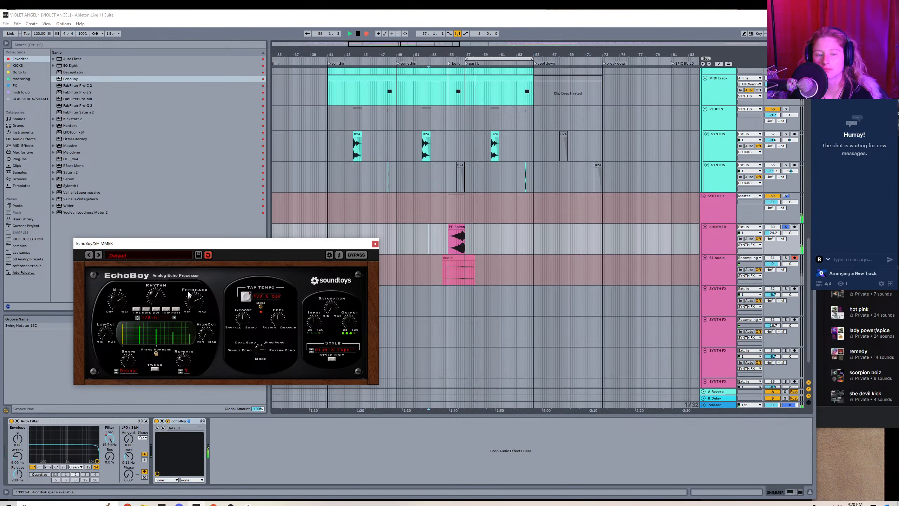
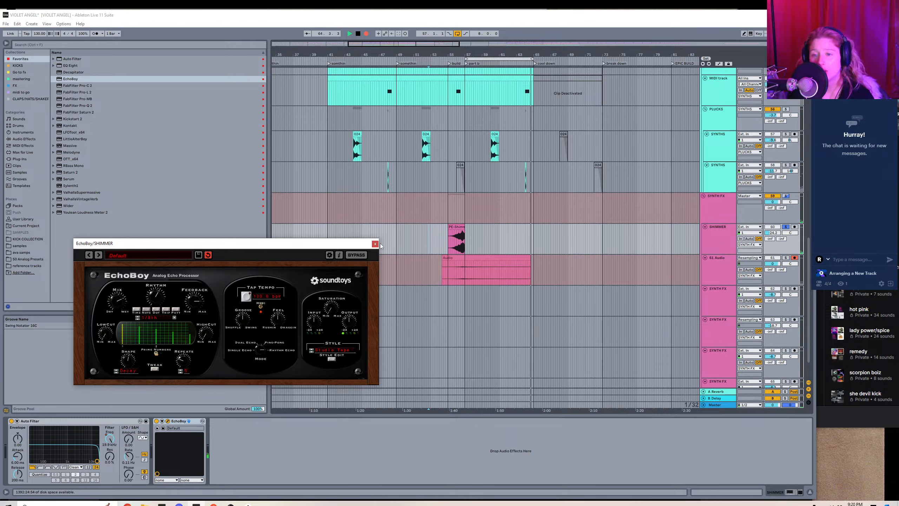
Stop recording, consolidate the resampled echo clips into one, and switch off EchoBoy on the SHIMMER track.
key(space)
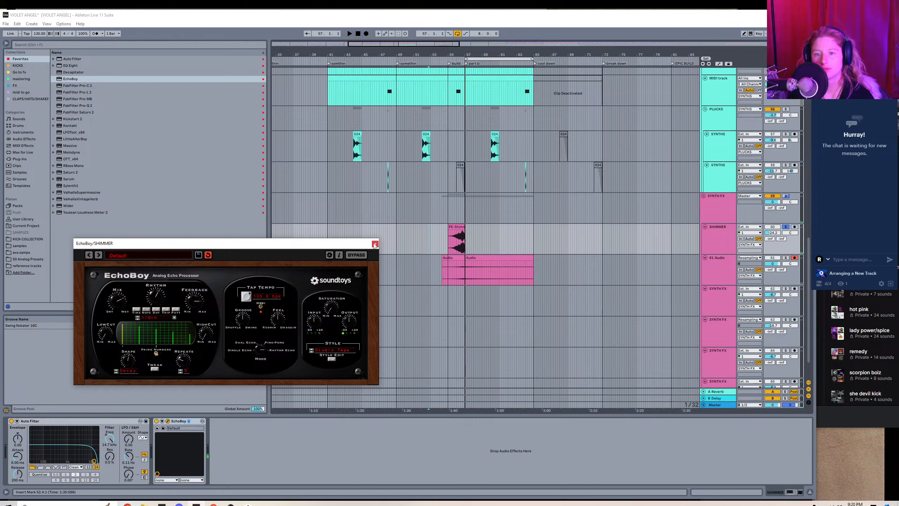
click(375, 244)
click(468, 259)
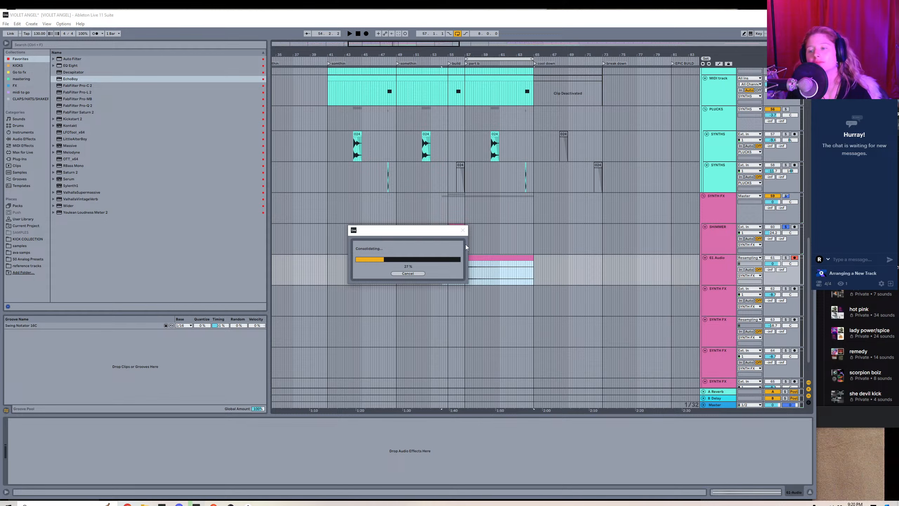
click(483, 232)
click(156, 421)
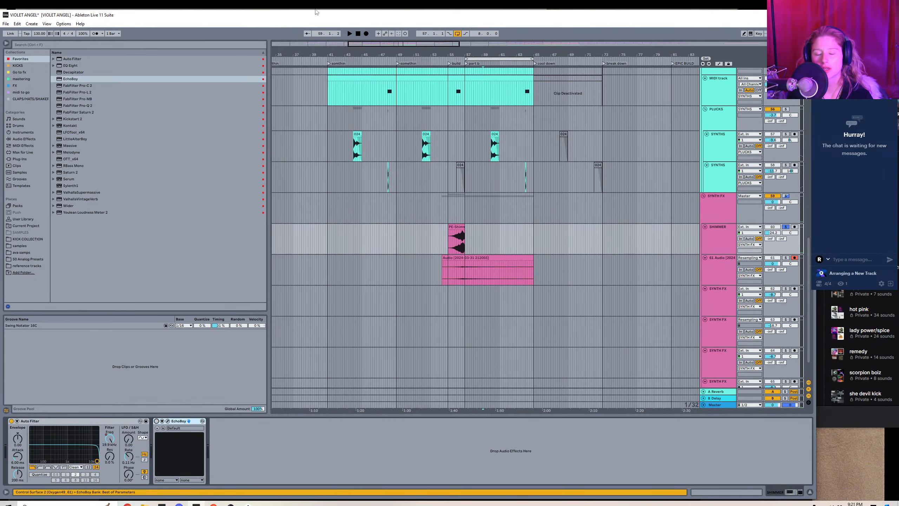
Raise the consolidated echo clip's gain and trim its start to bar 57, where part b begins.
drag(360, 54, 362, 64)
double_click(487, 258)
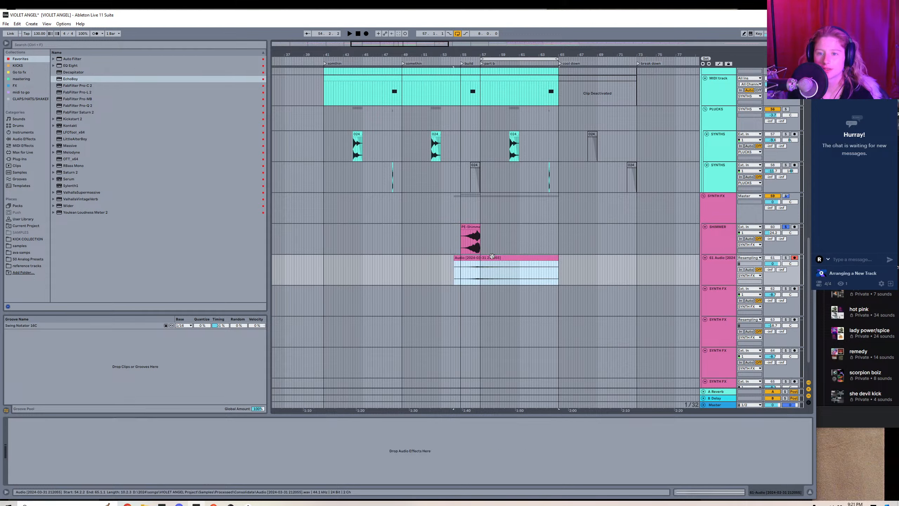
drag(116, 227, 116, 220)
key(shift+Tab)
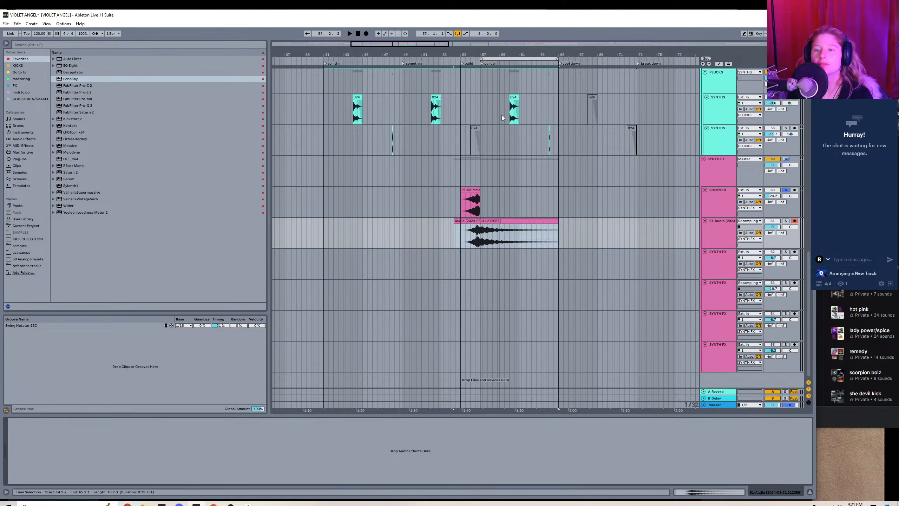
drag(459, 234, 480, 220)
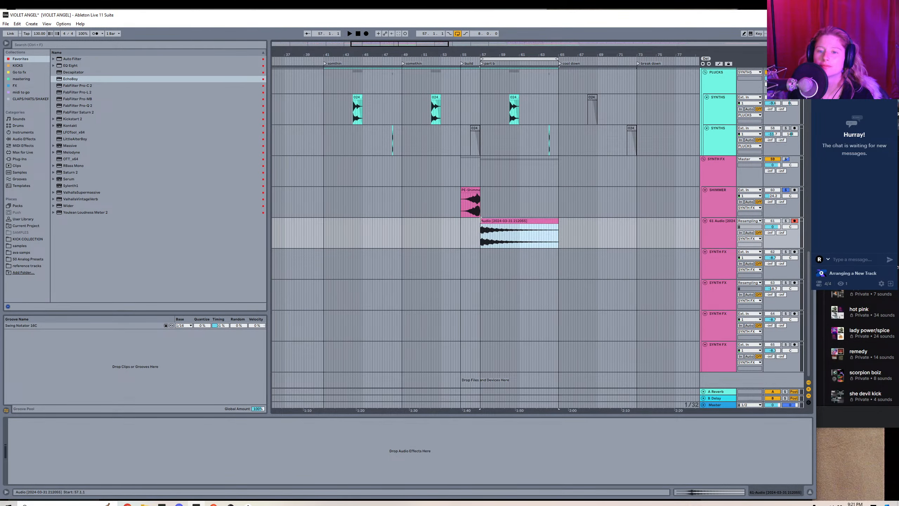
Add Auto Filter to the resampled echo track, unsolo SHIMMER, and open the filter's cutoff frequency fully.
click(407, 221)
click(84, 60)
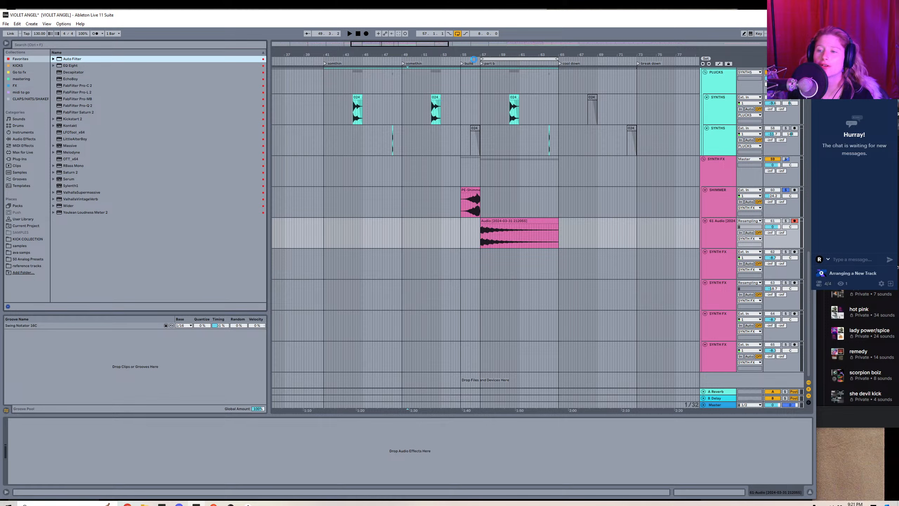
click(785, 191)
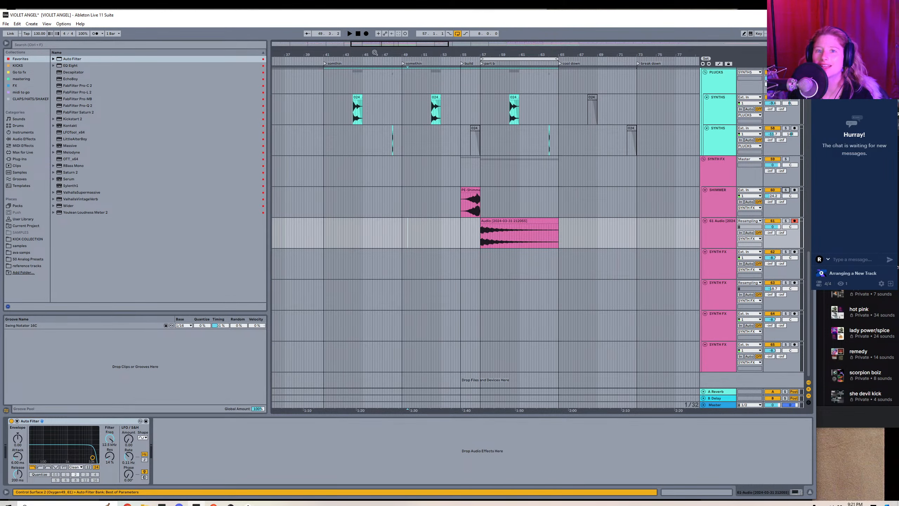
drag(111, 447, 113, 443)
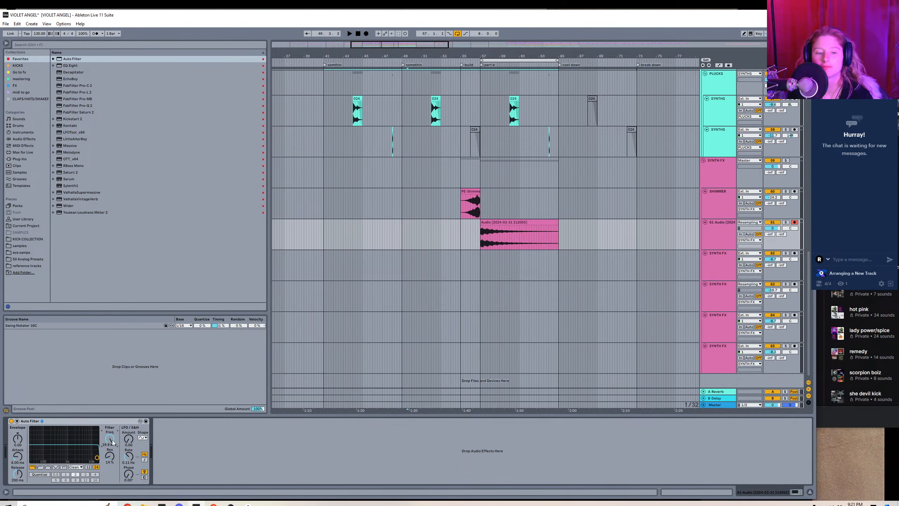
Automate the echo track's Auto Filter frequency to fall from the start of part b to 47.1 Hz shortly before bar 63.
right_click(110, 440)
click(119, 448)
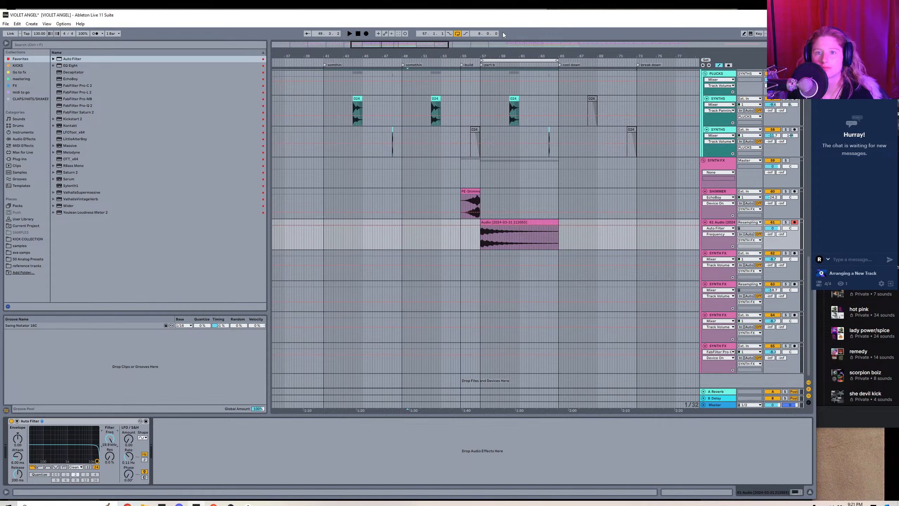
drag(514, 56, 513, 106)
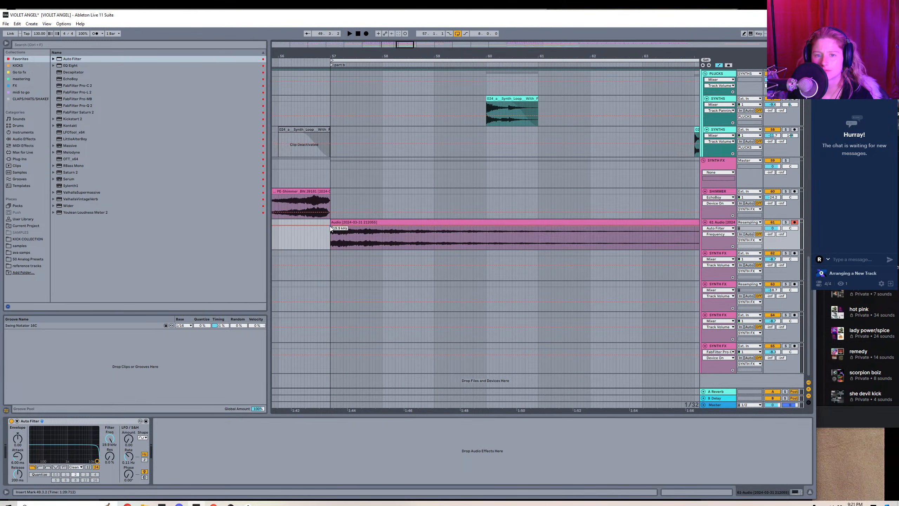
drag(606, 228, 607, 233)
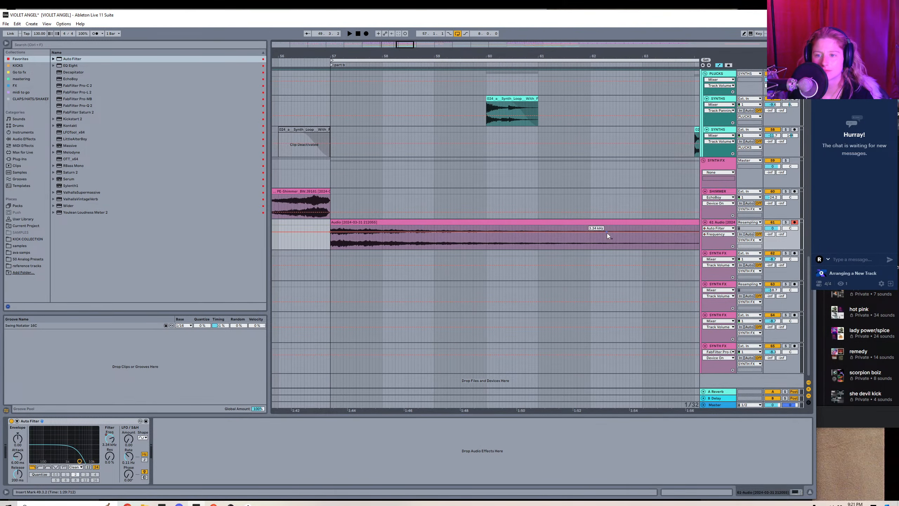
key(ctrl+z)
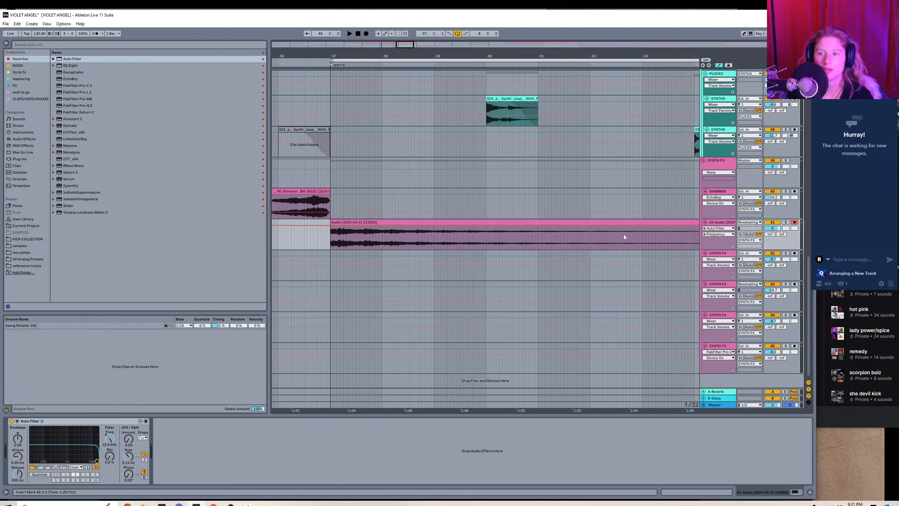
drag(631, 229, 631, 245)
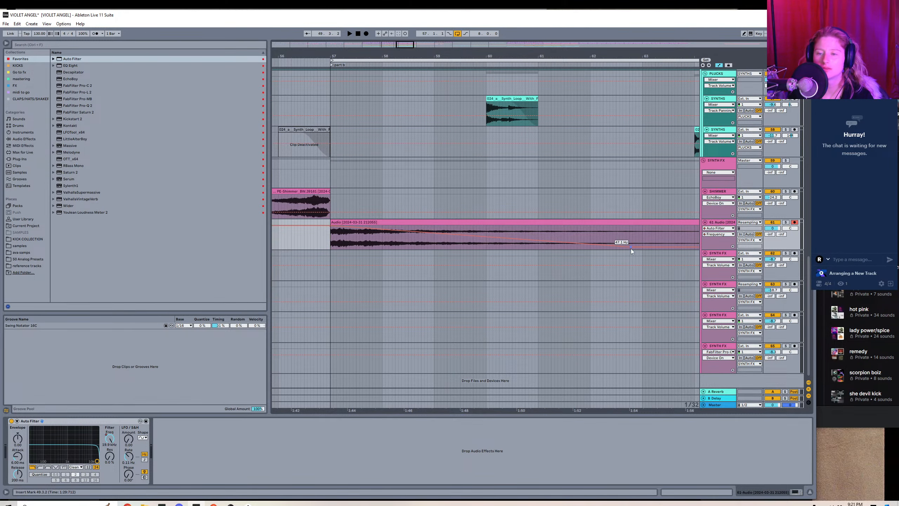
scroll(570, 226, down, 5)
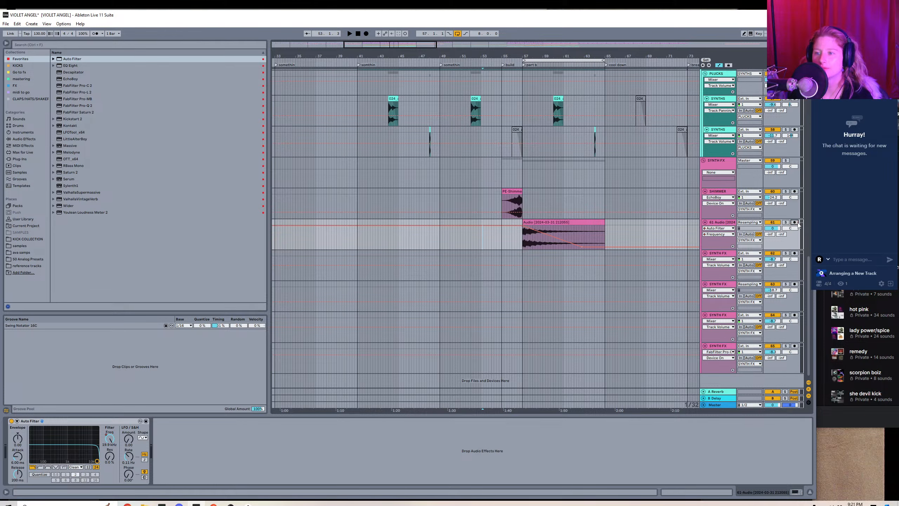
Hide the automation and lower the resampled echo track's volume while playing the build into part b.
click(719, 65)
key(space)
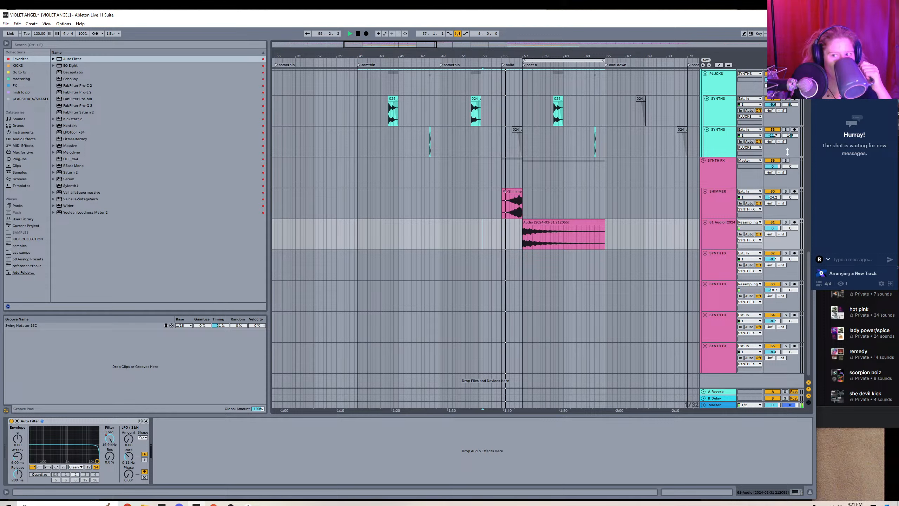
mouse_move(772, 227)
mouse_down()
mouse_move(772, 255)
mouse_move(775, 231)
mouse_up()
Rename the resampled echo track SHIMMER ECHO.
right_click(720, 237)
click(739, 267)
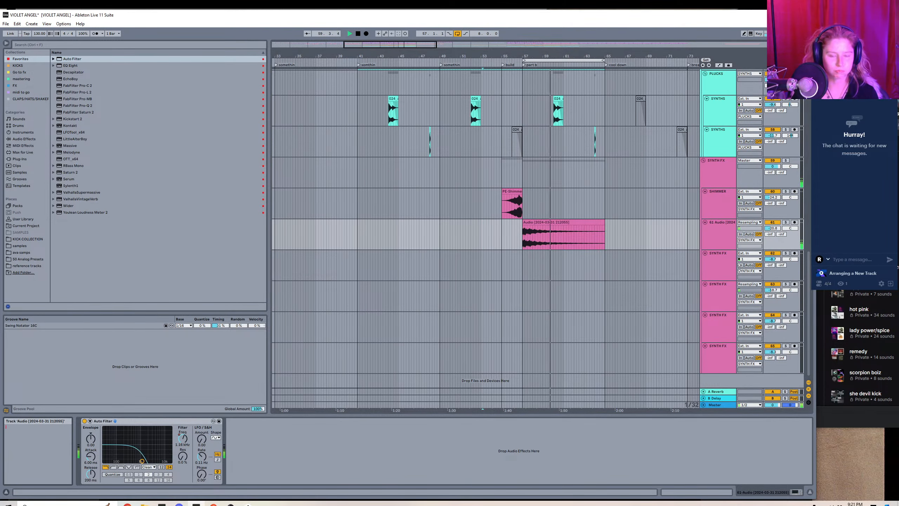
right_click(711, 236)
click(738, 263)
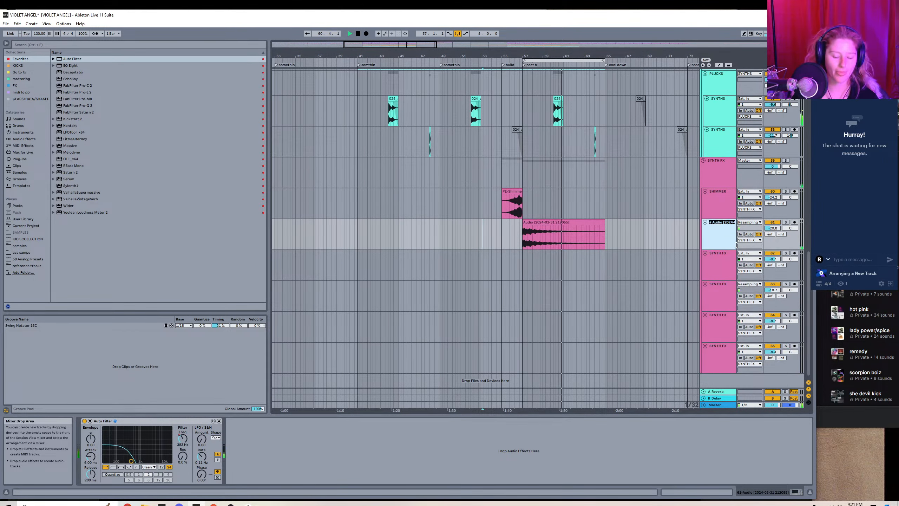
text(SHIM)
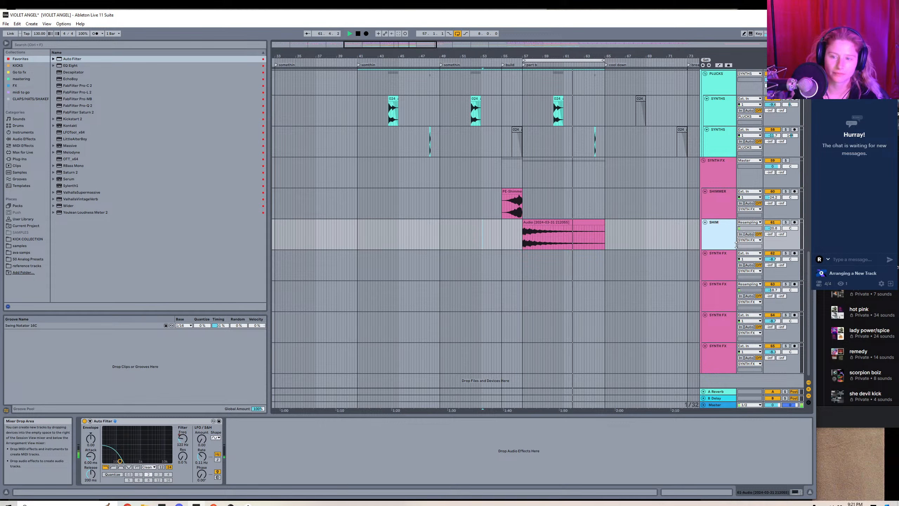
text(MER EC)
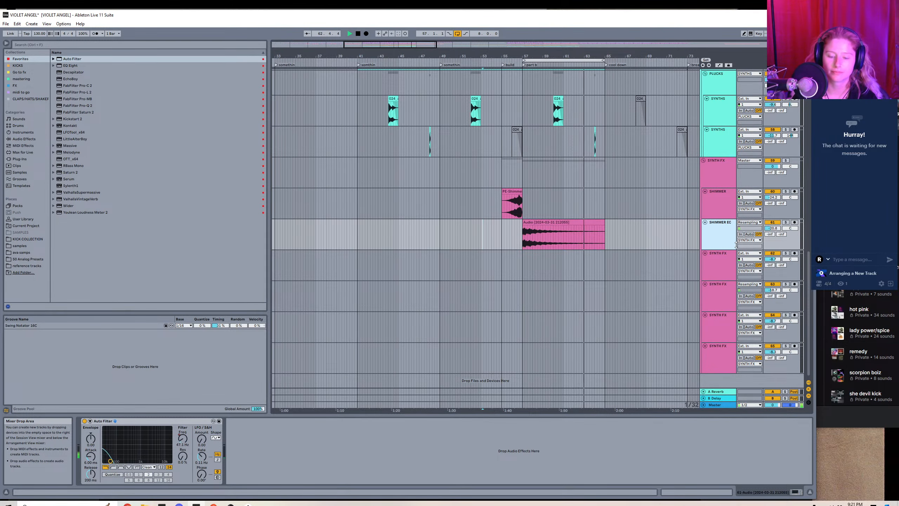
text(HO)
key(Return)
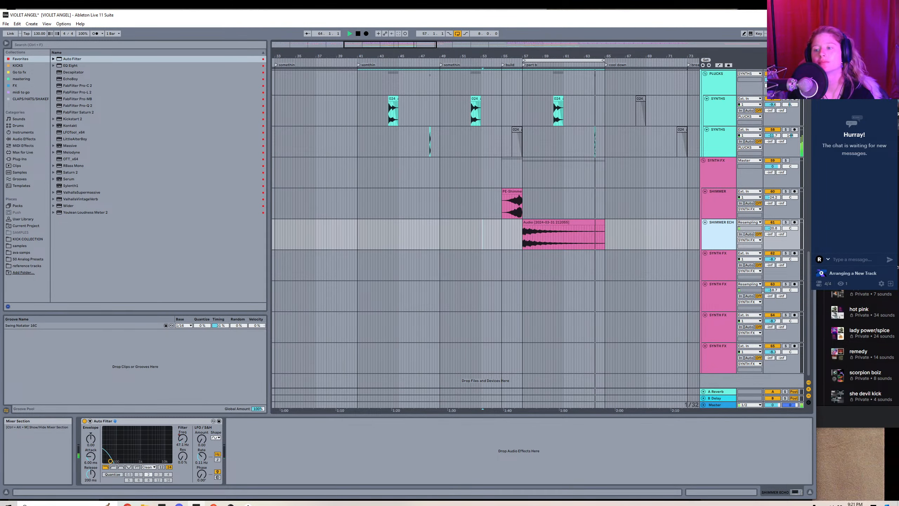
Insert a new audio track in the SYNTHS group and move it above the group's first track.
drag(809, 298, 803, 122)
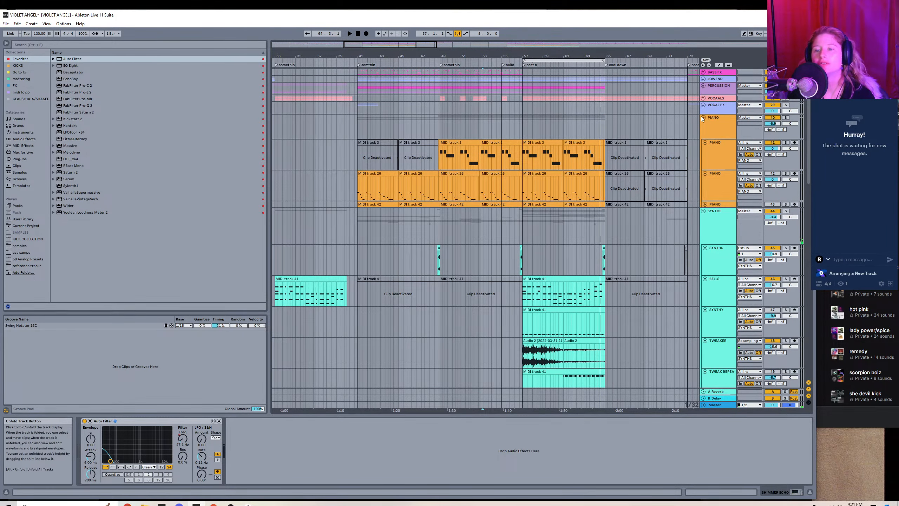
click(716, 269)
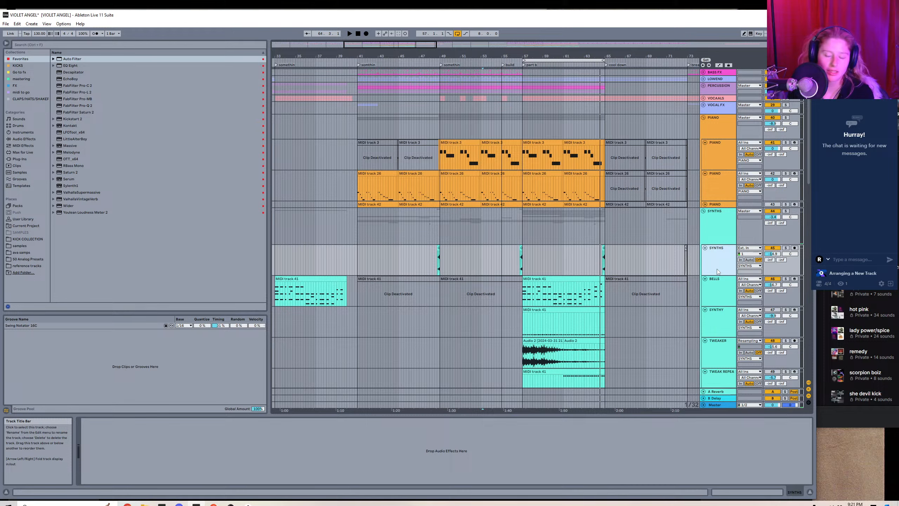
key(ctrl+t)
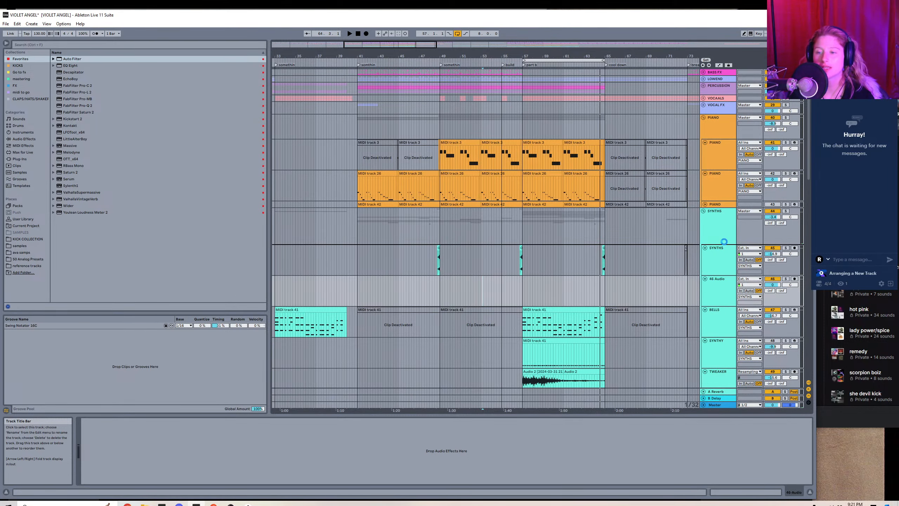
drag(724, 242, 724, 242)
Unfold the VOCALS group and place the insert marker on the fourth vocal track just before part b.
drag(389, 45, 407, 63)
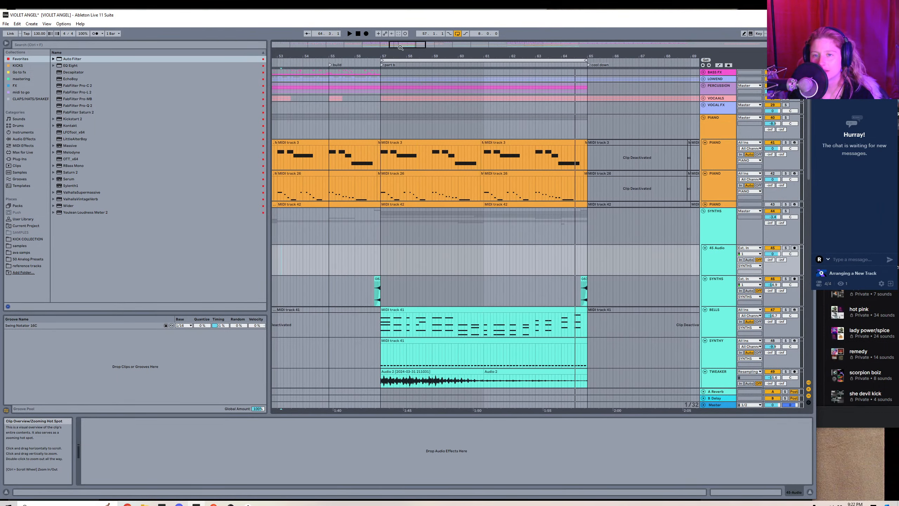
click(704, 98)
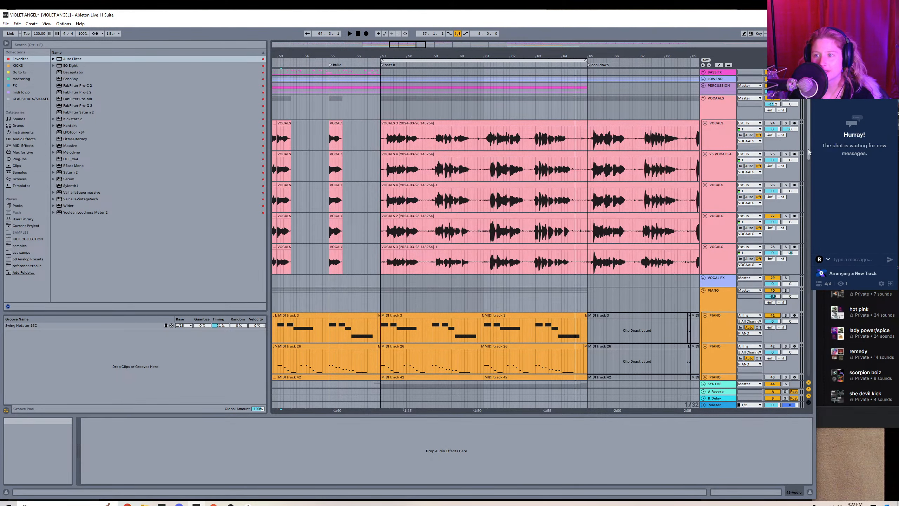
drag(807, 149, 808, 161)
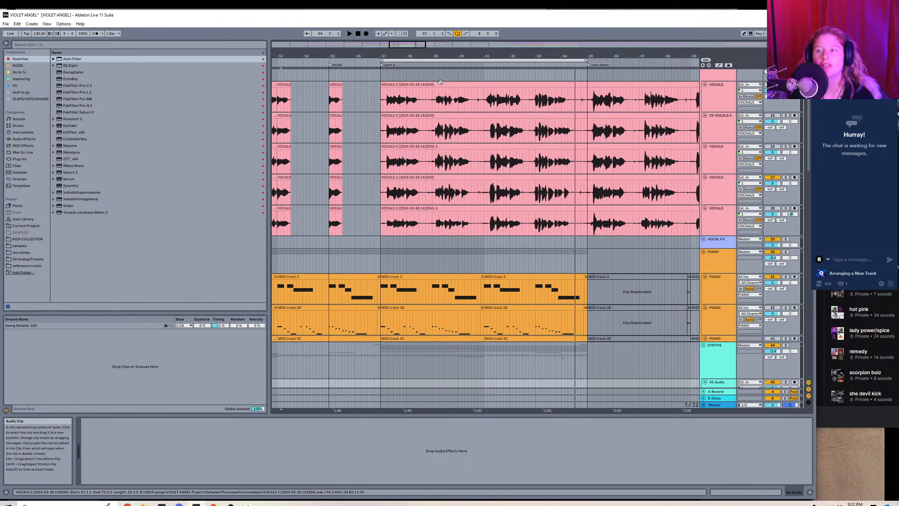
click(376, 192)
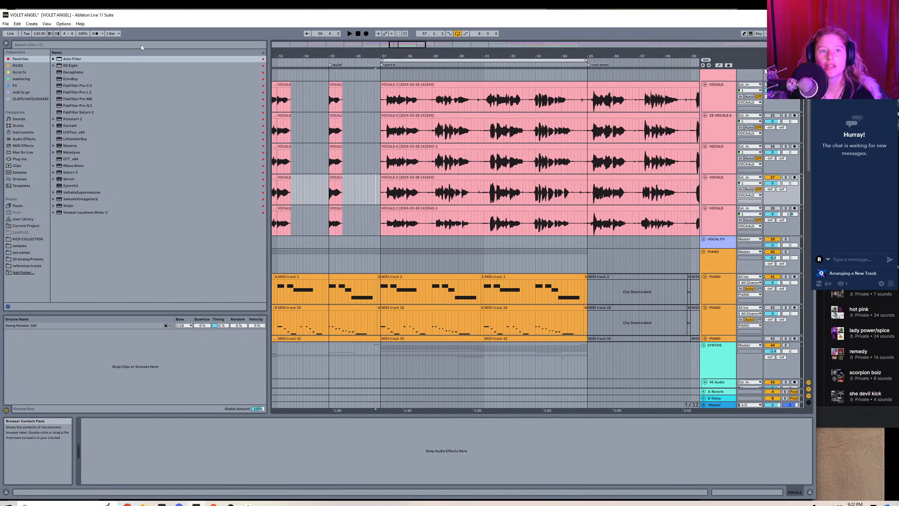
Search the browser for Melodyne, load it on the selected vocal track, and move its window below the vocal clips.
click(141, 46)
text(MELODY)
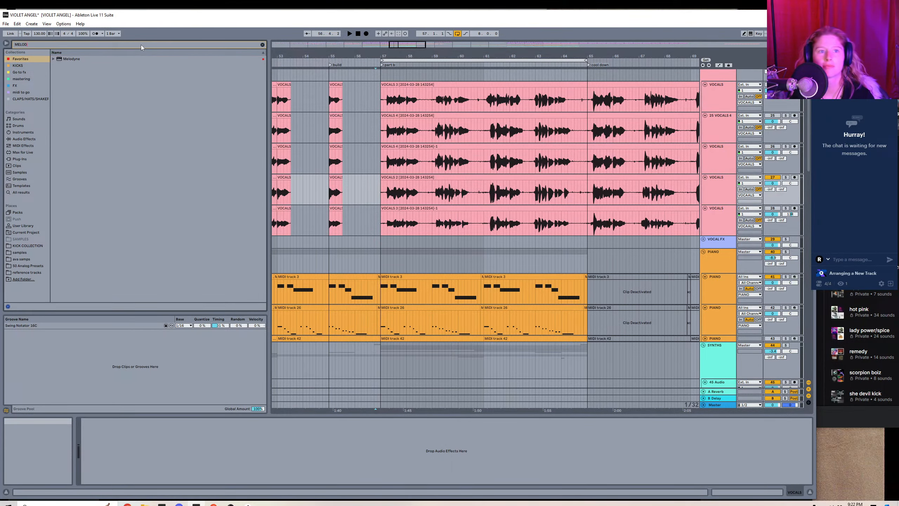
double_click(78, 58)
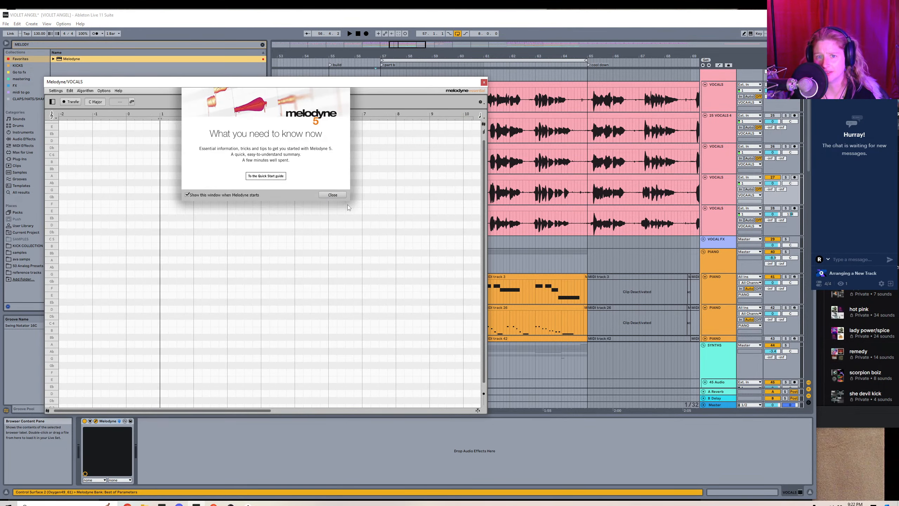
click(336, 196)
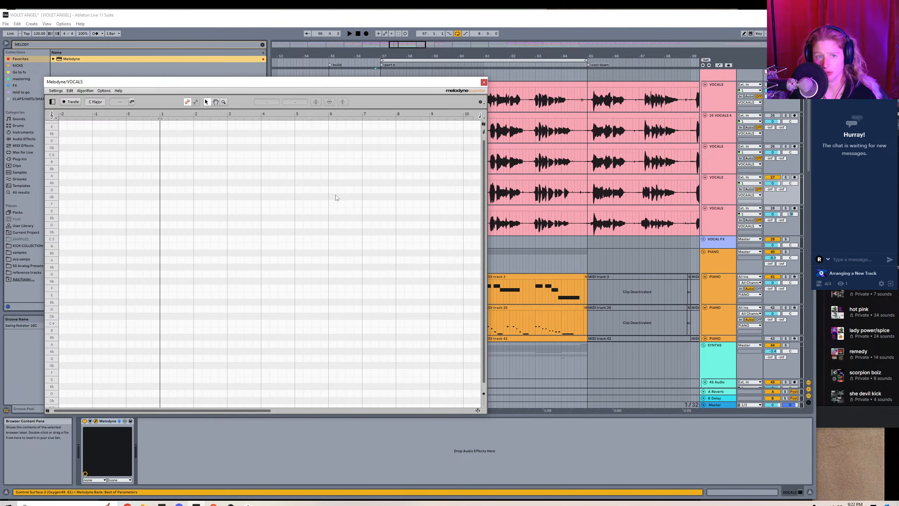
drag(248, 87, 392, 237)
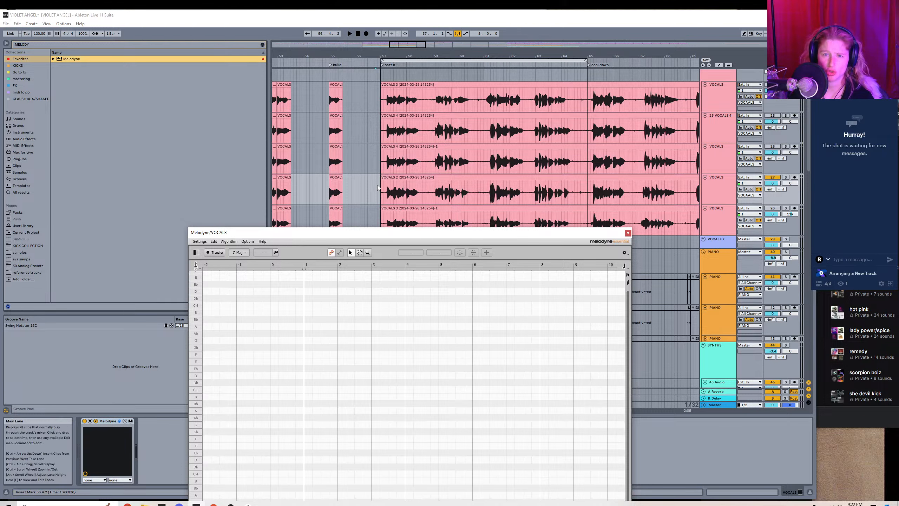
Transfer the part b vocal into Melodyne by playing it through to bar 64, and view the detected notes.
click(215, 253)
key(space)
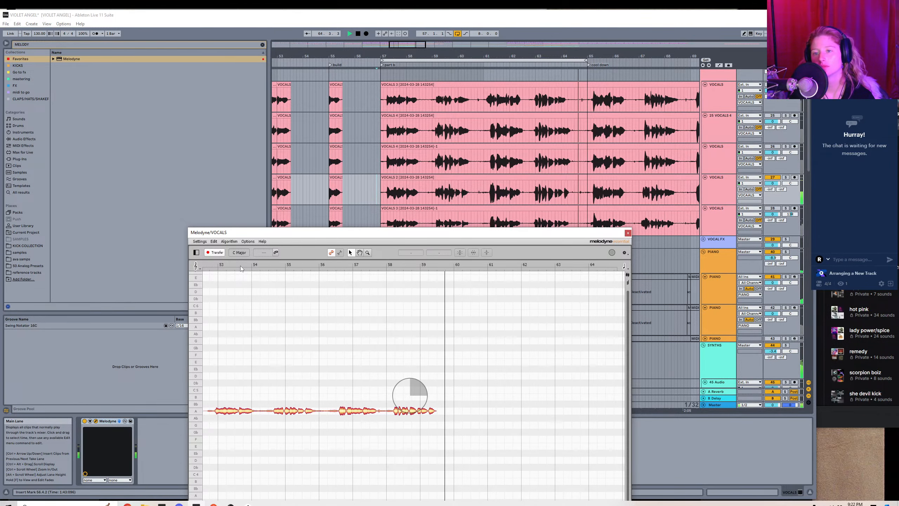
key(space)
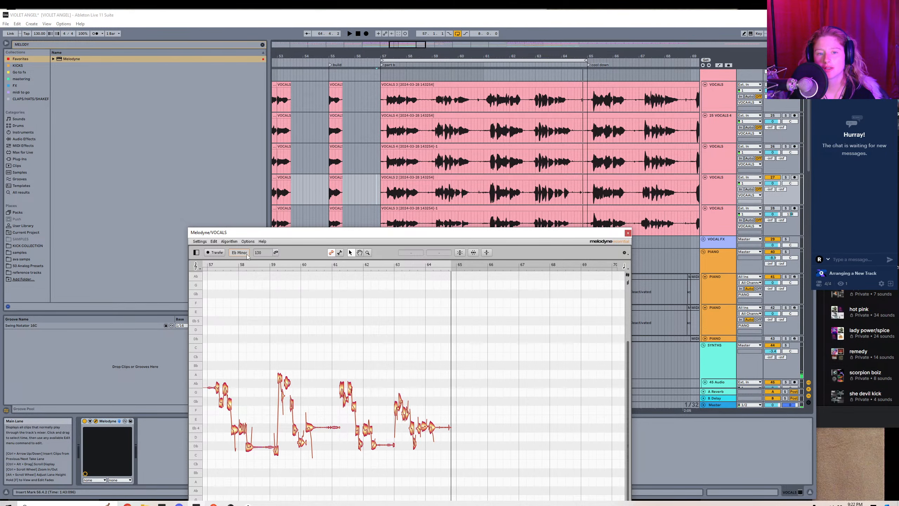
scroll(327, 360, down, 1)
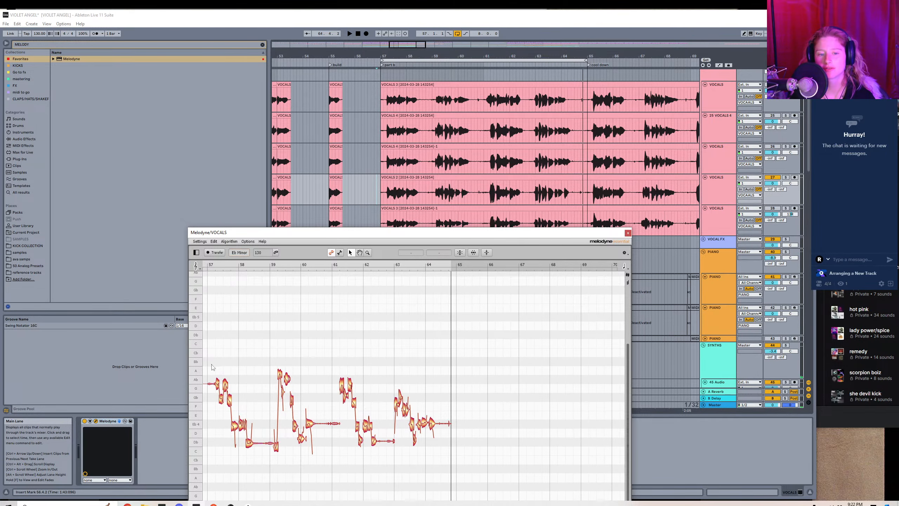
Insert an audio track below the Melodyne vocal track, set its input to Resampling, and arm it for recording.
drag(213, 367, 532, 501)
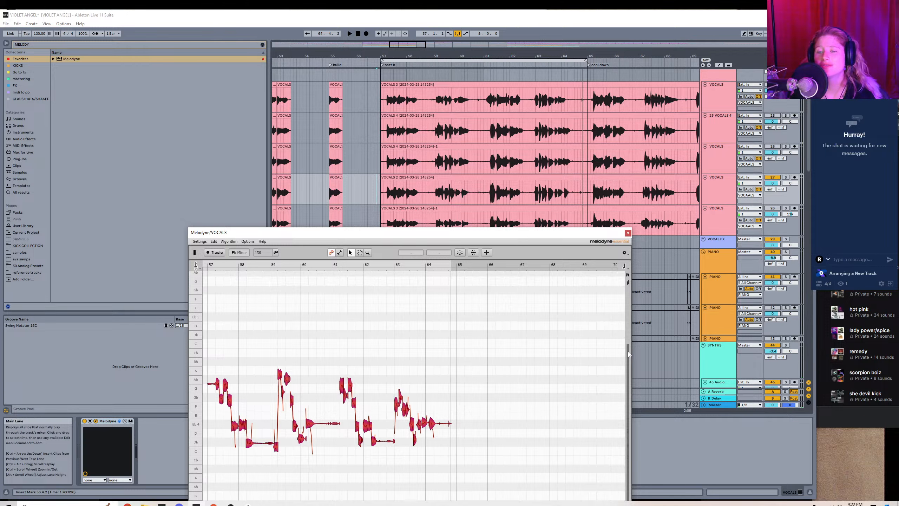
drag(615, 235, 468, 229)
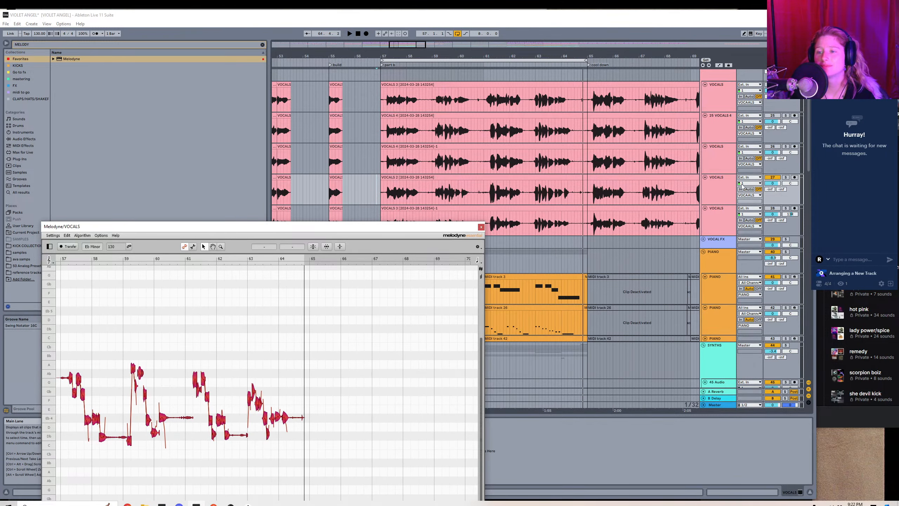
right_click(721, 188)
click(747, 237)
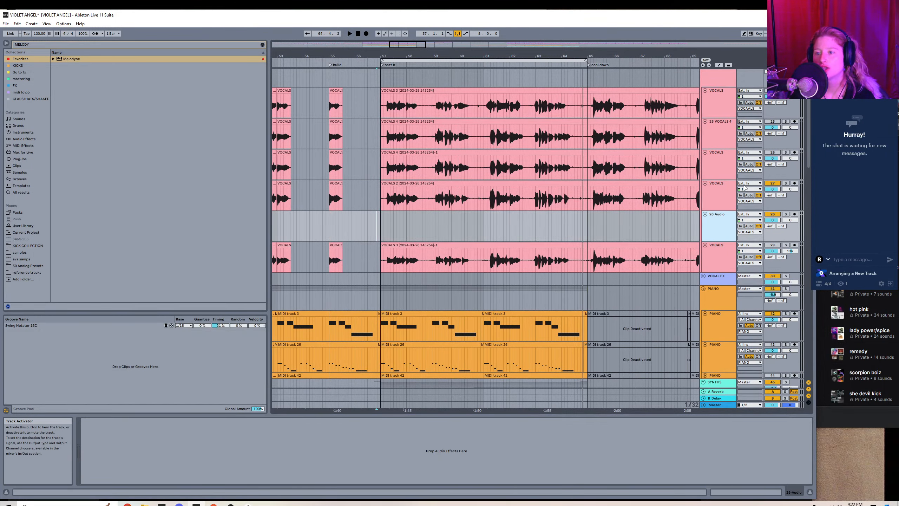
click(749, 214)
click(787, 221)
click(794, 215)
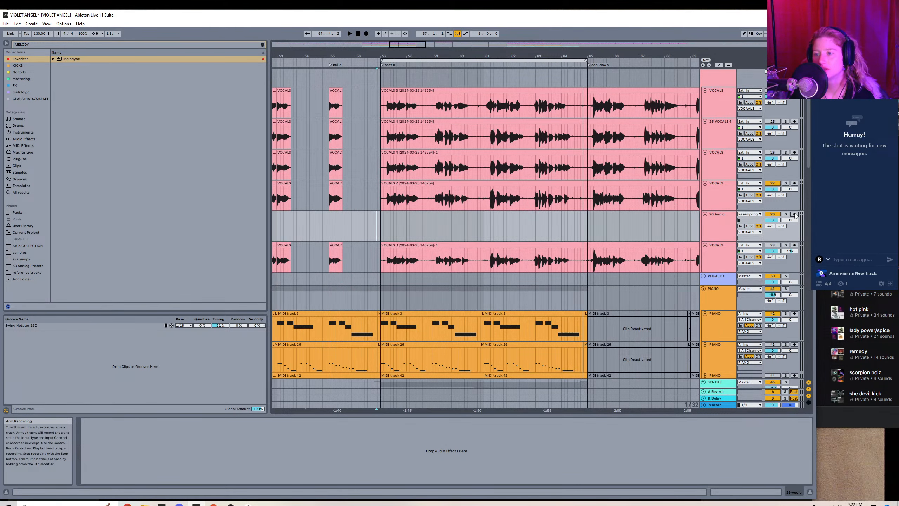
Rename the vocal track that carries Melodyne as VOCALS MELO.
click(699, 196)
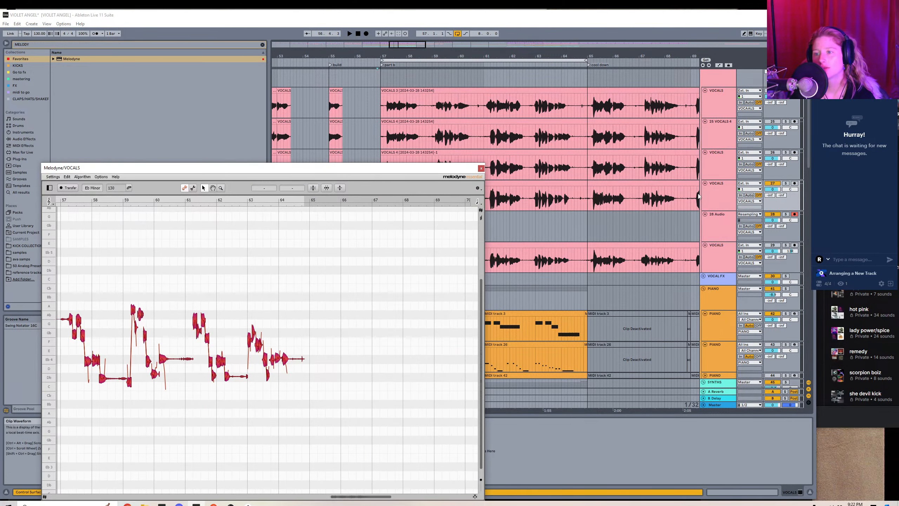
right_click(725, 203)
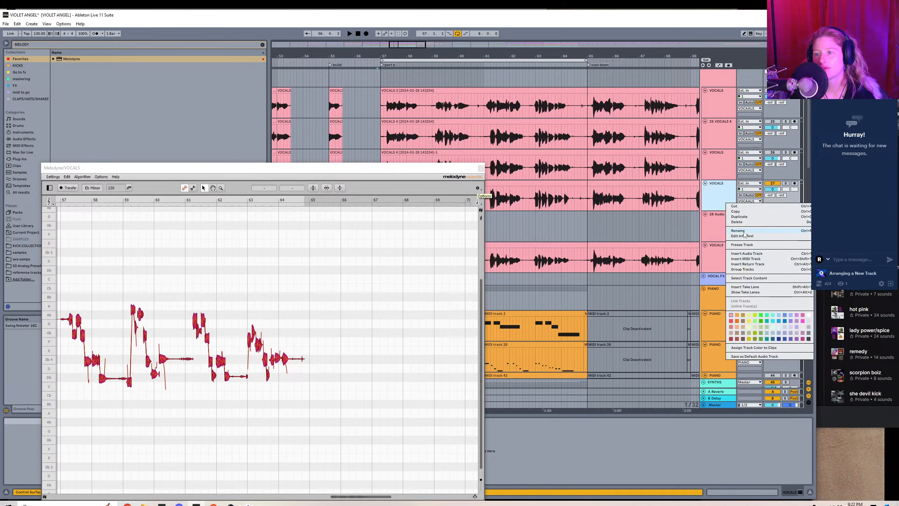
click(746, 233)
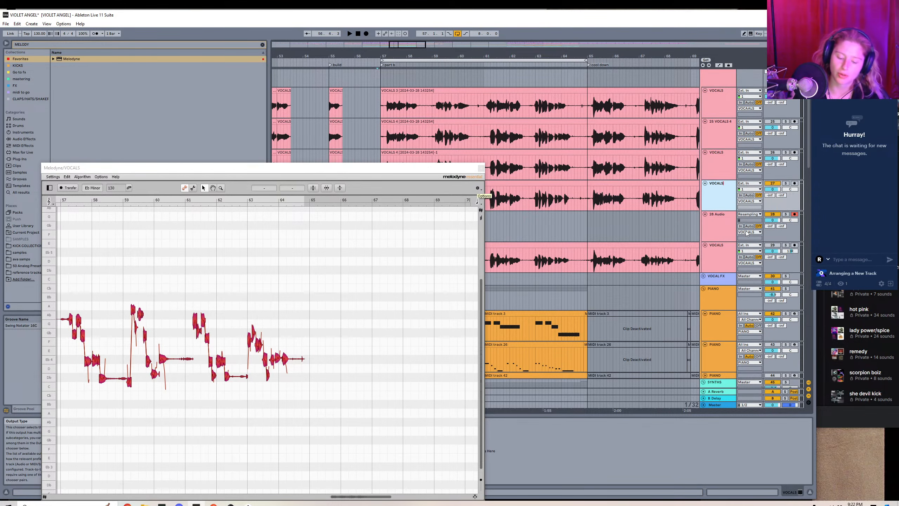
text(MELO)
key(Return)
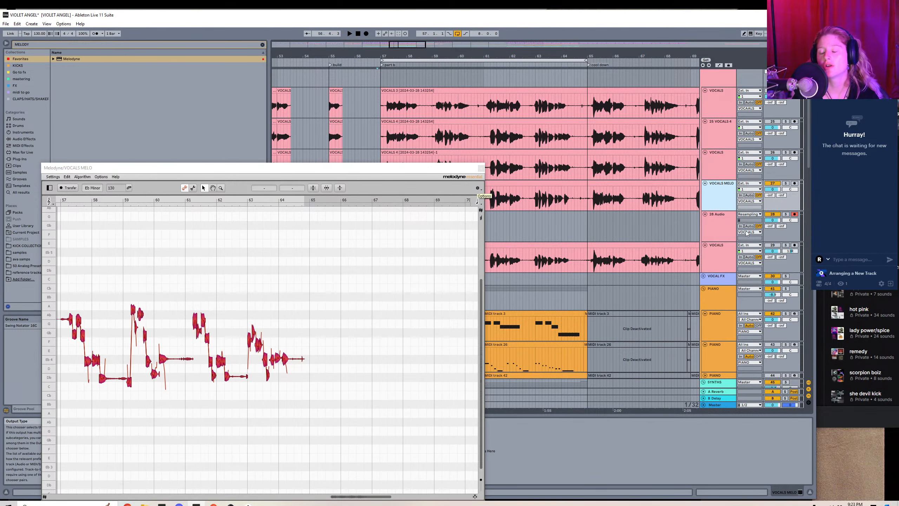
Set the armed audio track's input to the VOCALS MELO track.
click(749, 214)
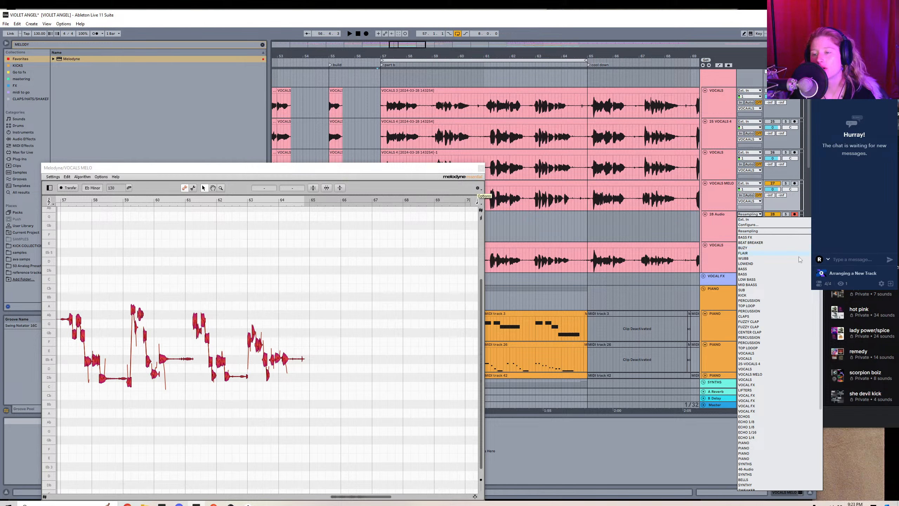
scroll(753, 356, down, 4)
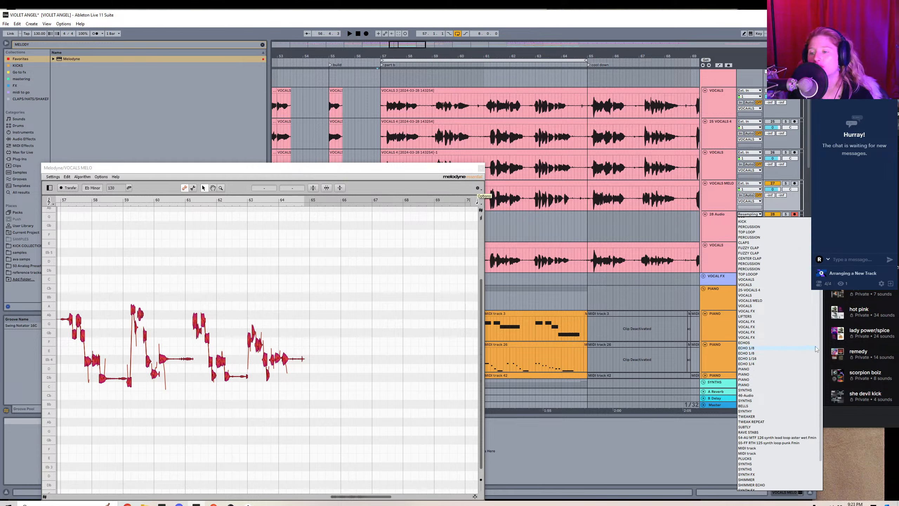
click(759, 300)
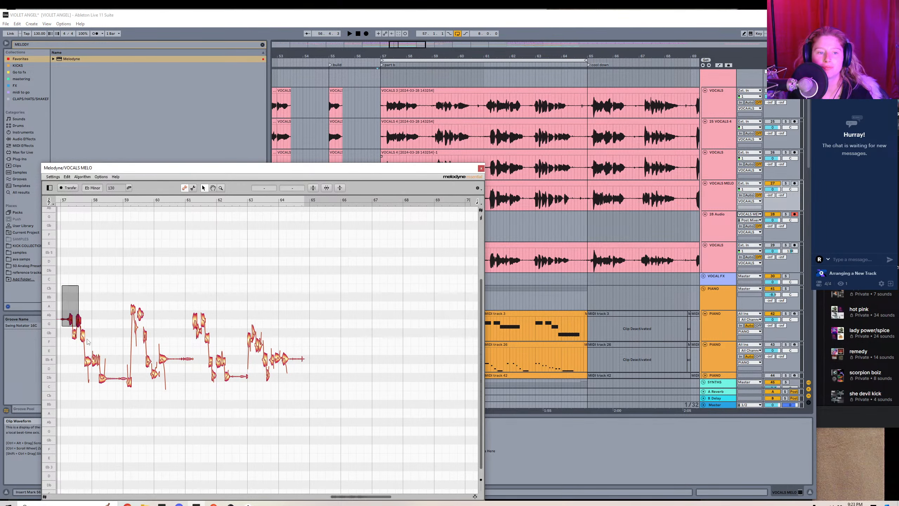
Set Pitch Center to 100% for all Melodyne notes, then solo the VOCALS MELO track and audition it from bar 57.
click(314, 187)
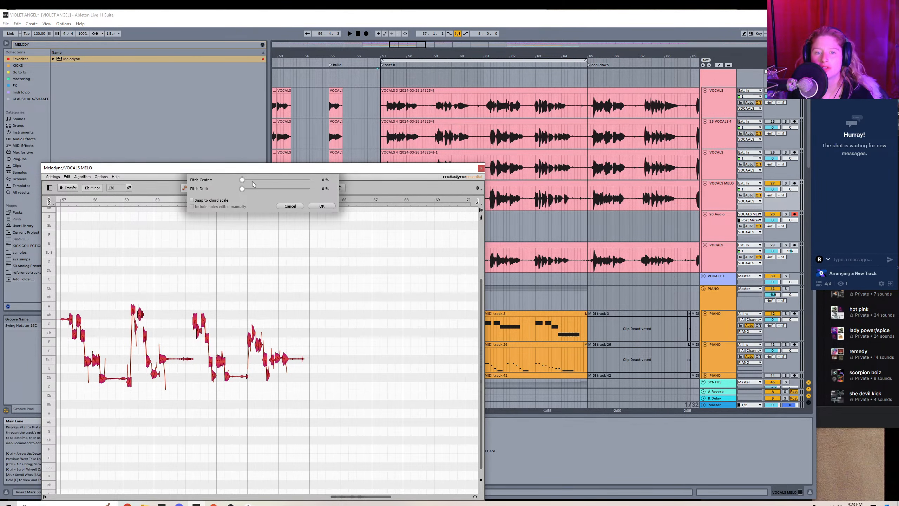
drag(243, 180, 307, 179)
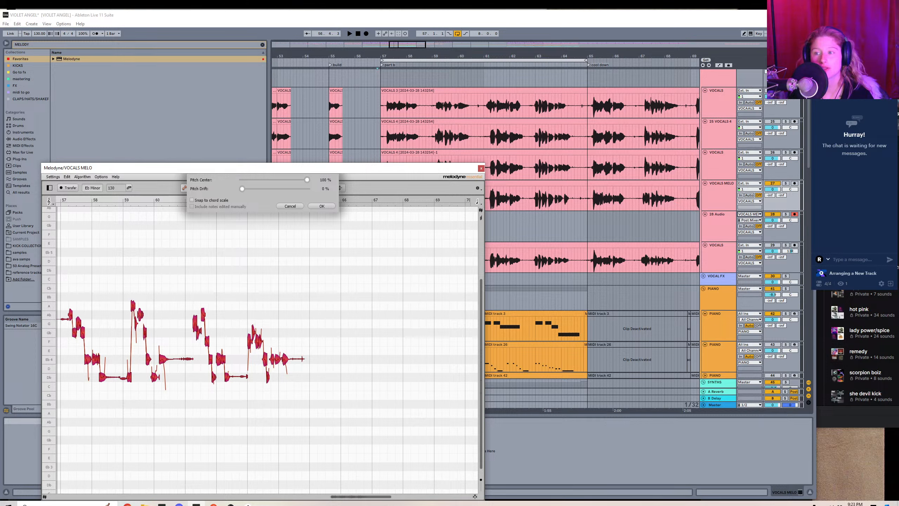
click(785, 182)
key(space)
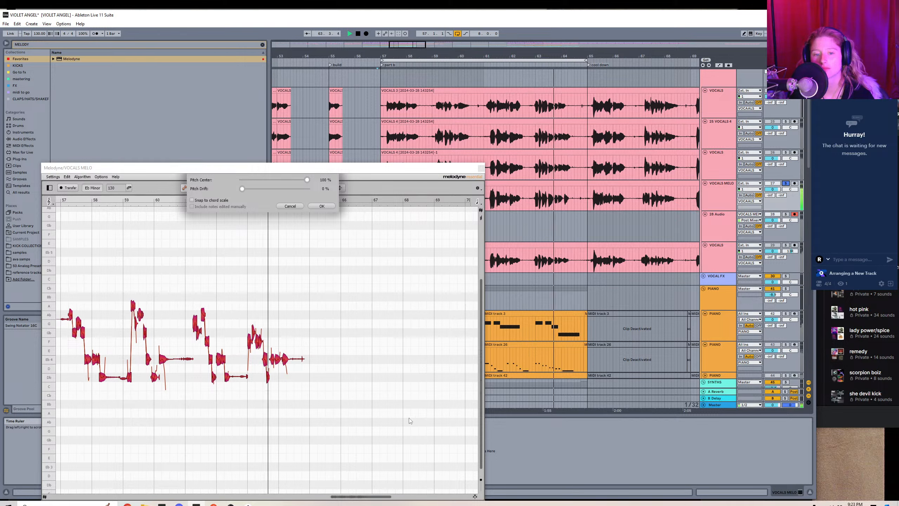
key(space)
key(space)
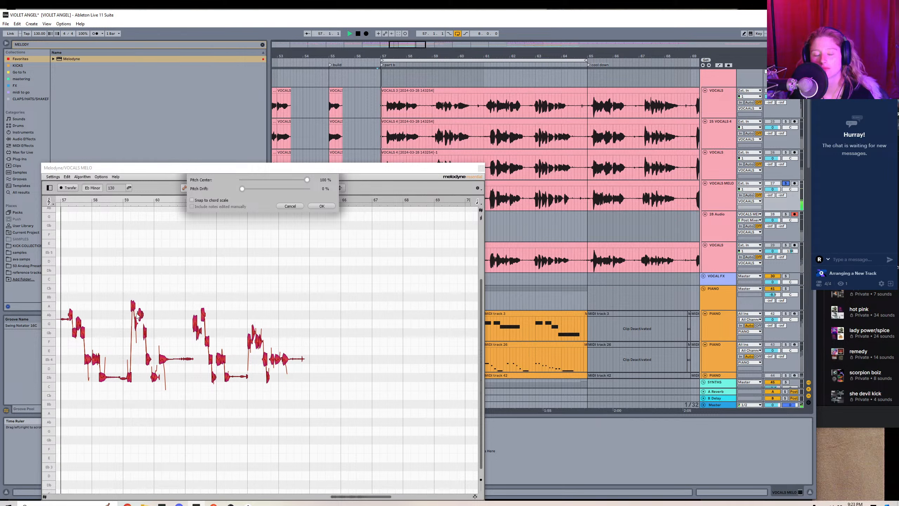
key(space)
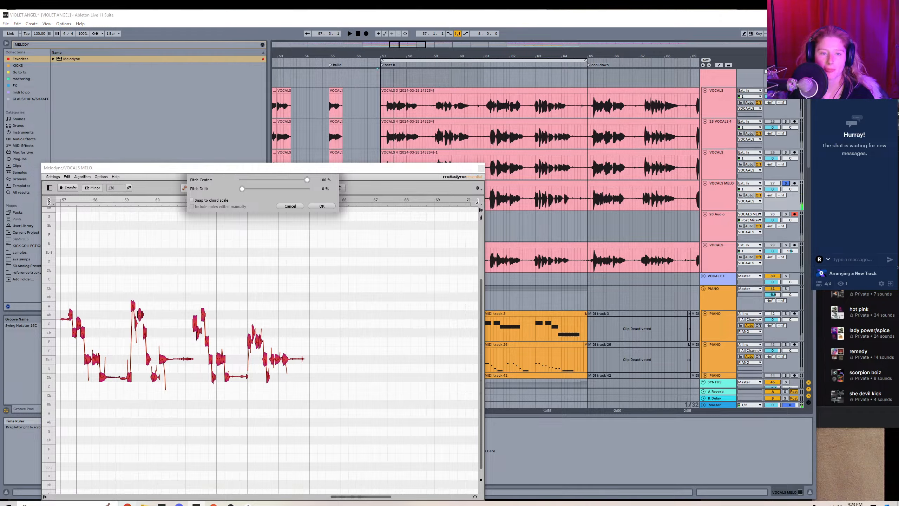
Switch to Chrome, open the Ableton log document from Google Drive, and read the latest entry's key and scale notes.
click(127, 503)
click(113, 17)
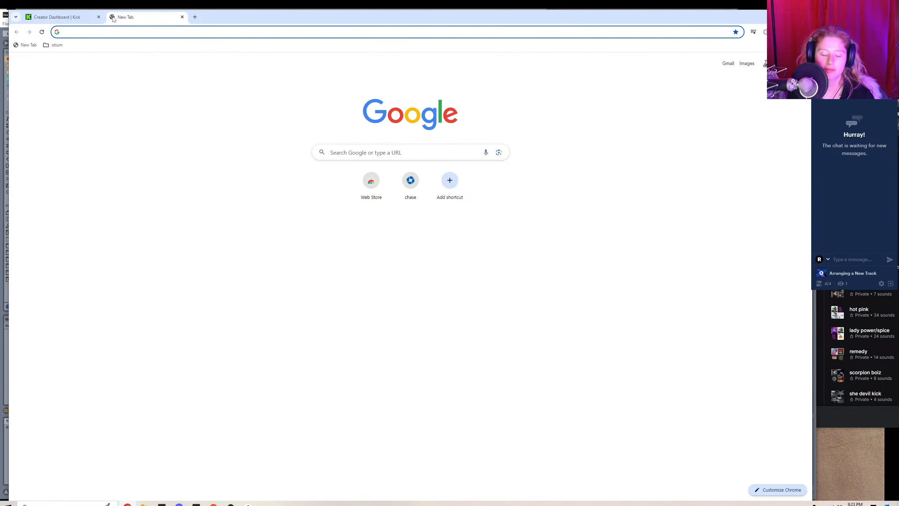
click(796, 63)
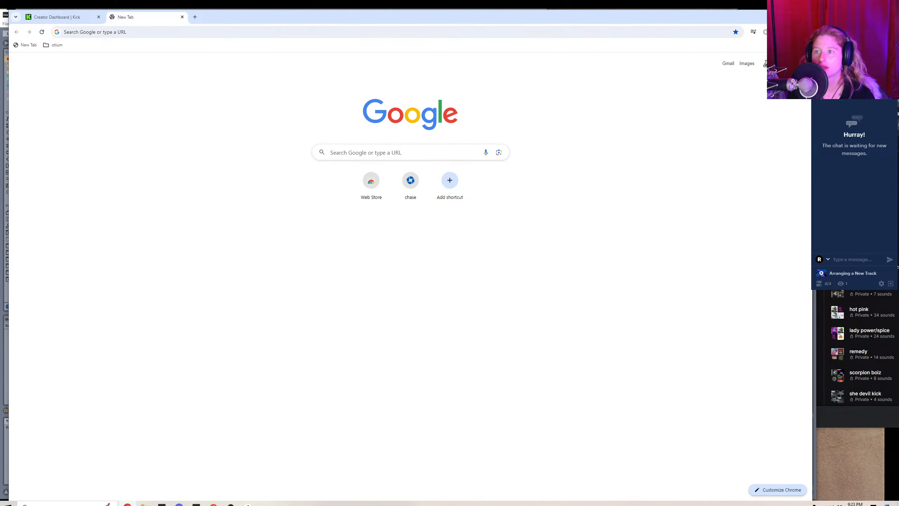
click(749, 195)
click(777, 51)
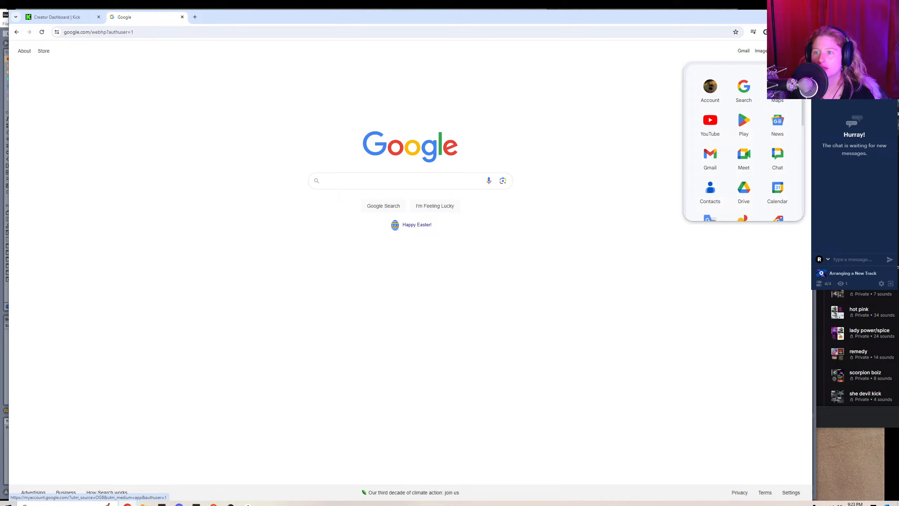
click(744, 192)
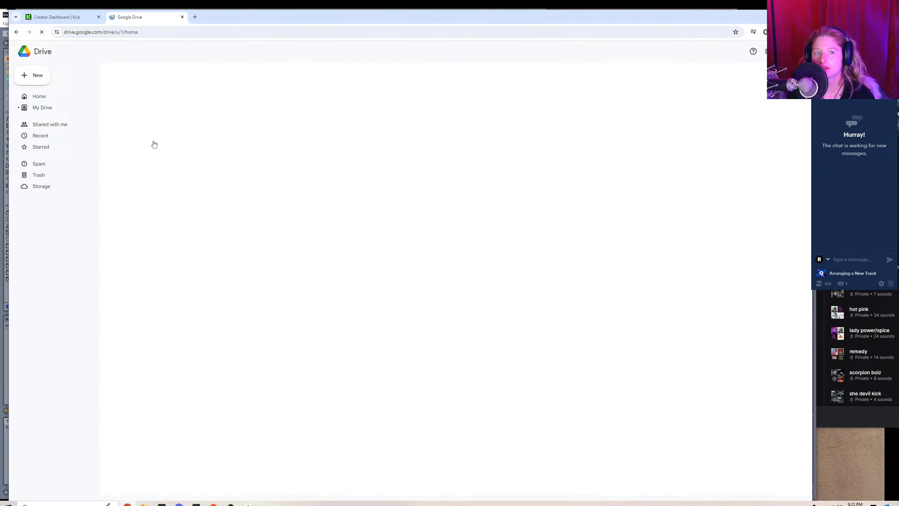
double_click(160, 177)
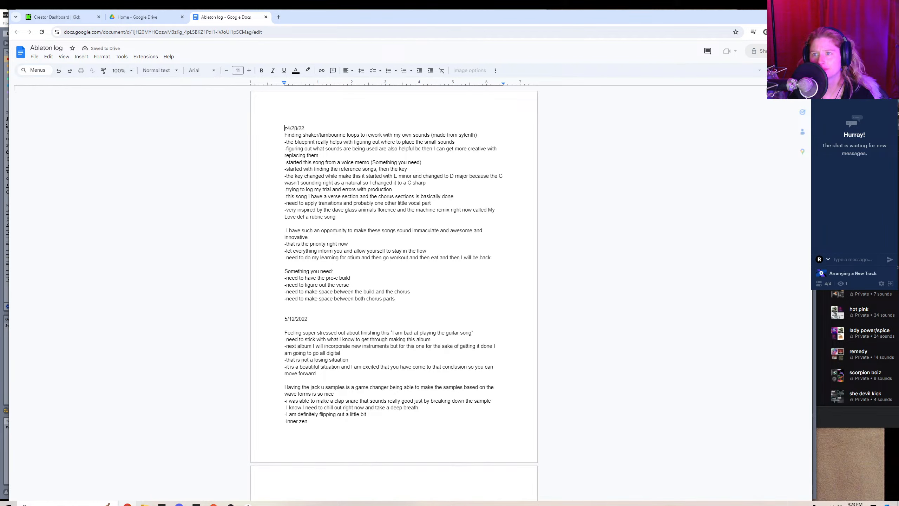
scroll(790, 93, down, 3)
drag(789, 93, 790, 438)
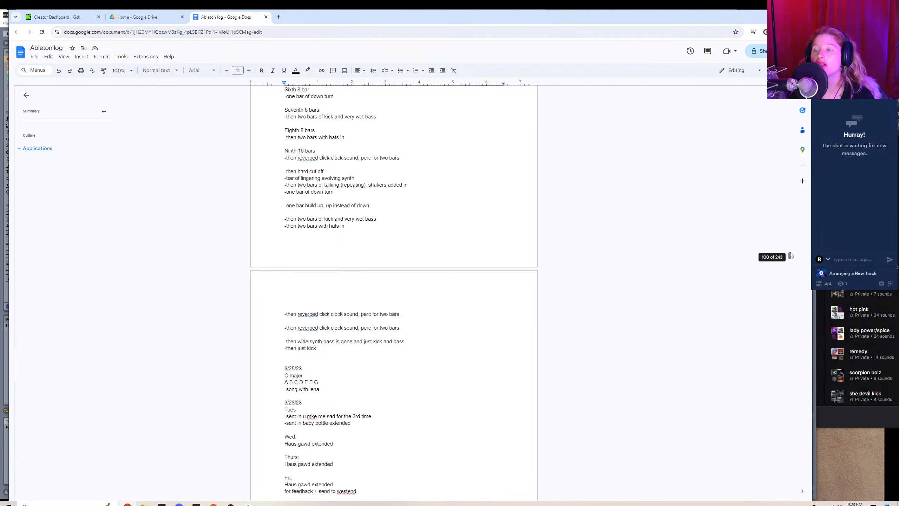
drag(791, 255, 745, 472)
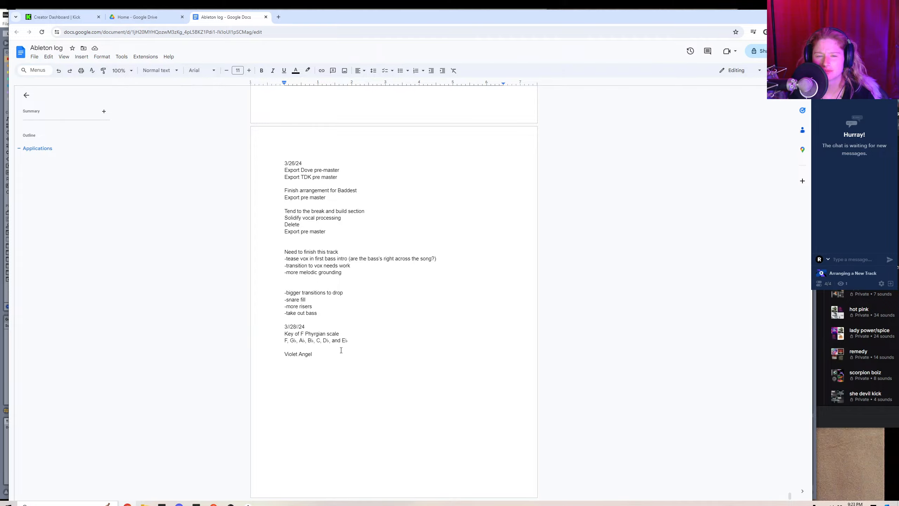
Return to Ableton Live and apply the pitch correction to the Melodyne notes.
key(alt+Tab)
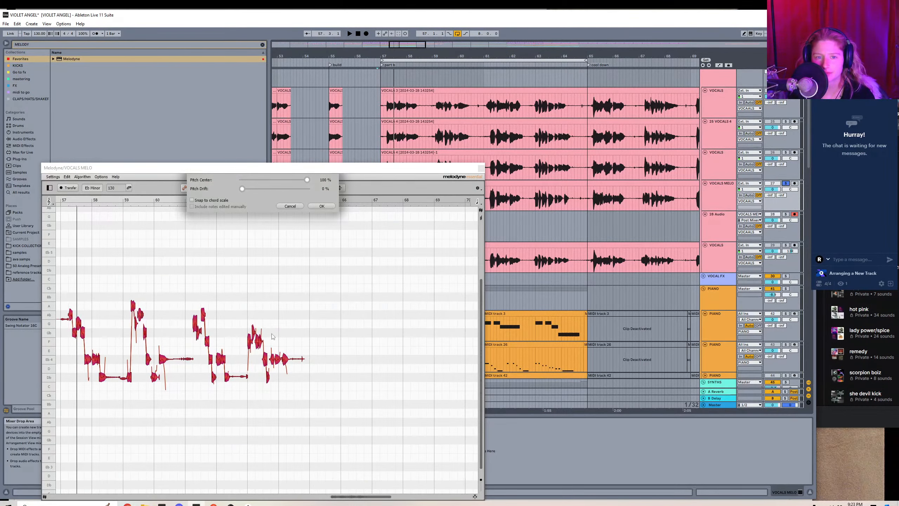
key(alt+Tab)
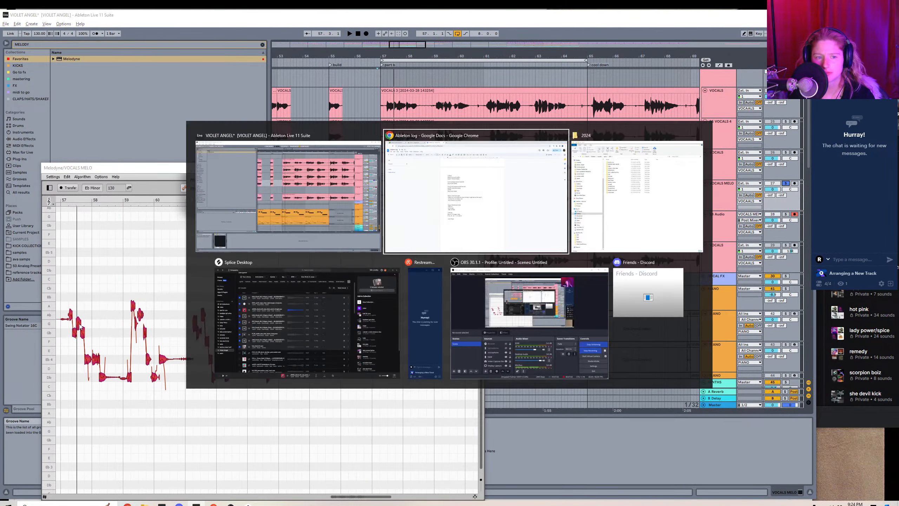
key(alt+Tab)
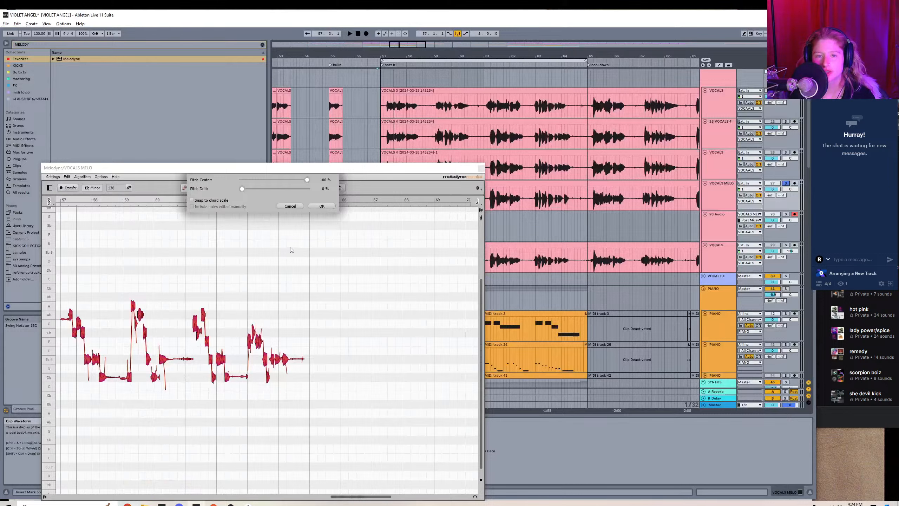
click(321, 206)
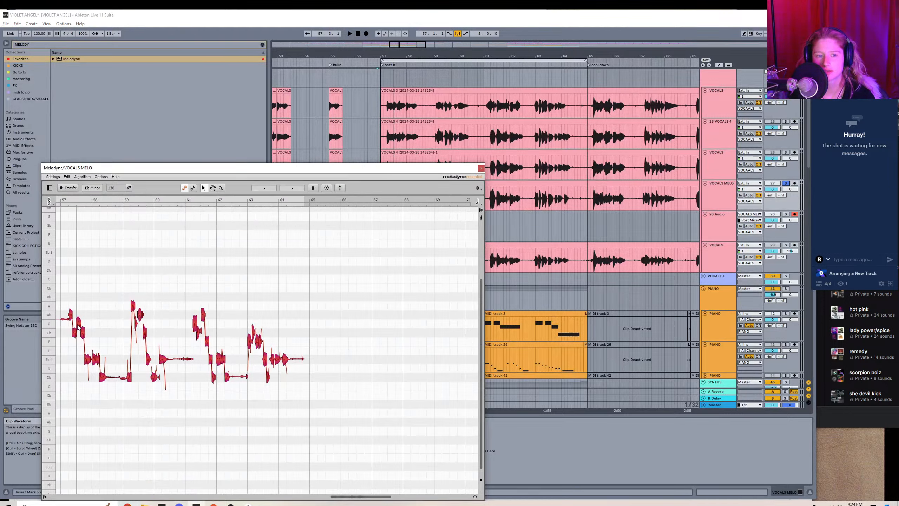
Retune the early bar 57 note that sits on G to Gb 4 and check the scale in the Ableton log.
mouse_move(79, 328)
mouse_down()
mouse_move(79, 336)
mouse_move(79, 323)
mouse_up()
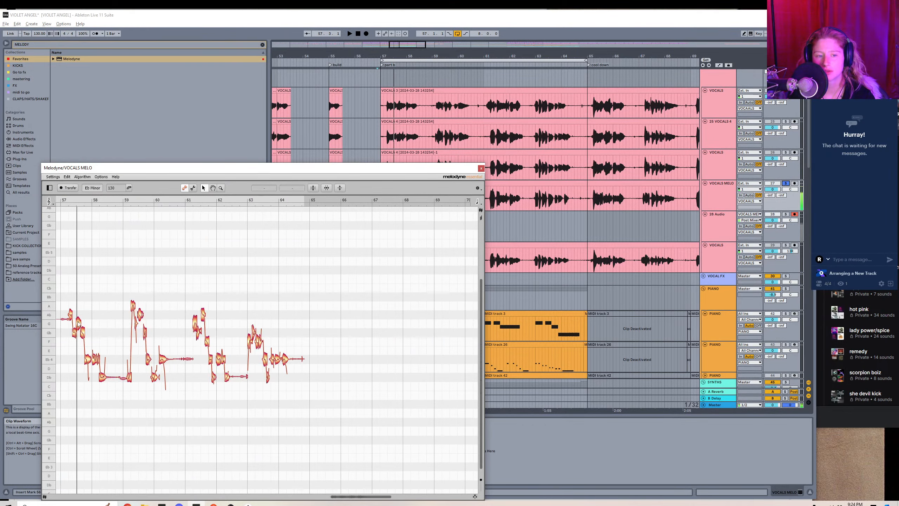
click(79, 324)
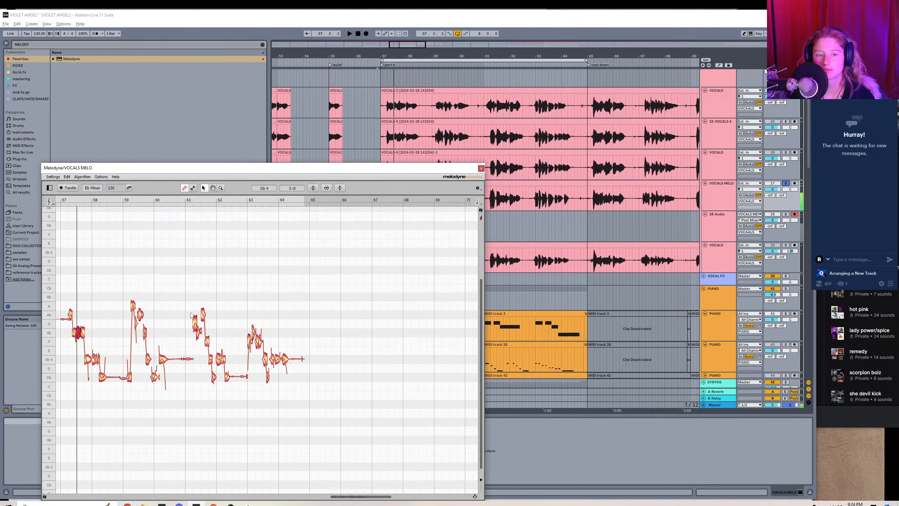
key(alt+Tab)
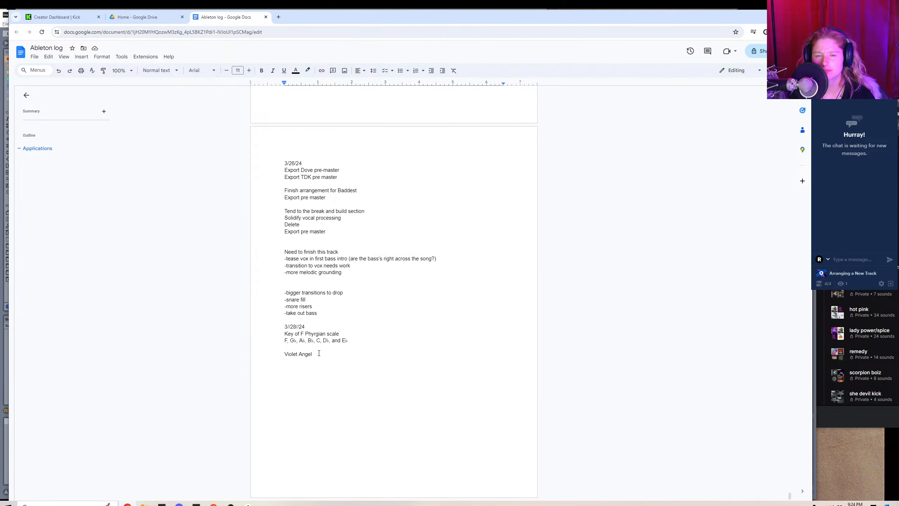
key(alt+Tab)
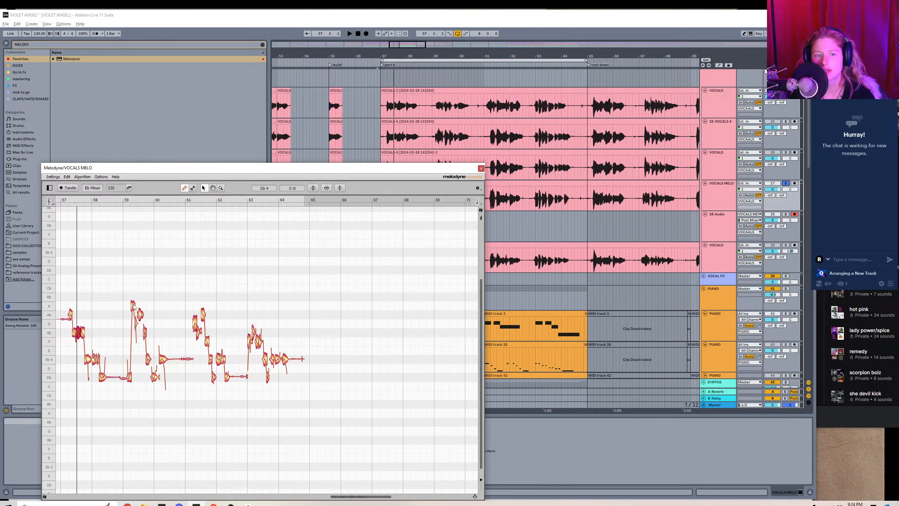
Retune the high bar 59 note to Ab 4, the short note below it to Gb 4, and the first bar 61 note to Ab 4, then audition.
drag(135, 306, 137, 314)
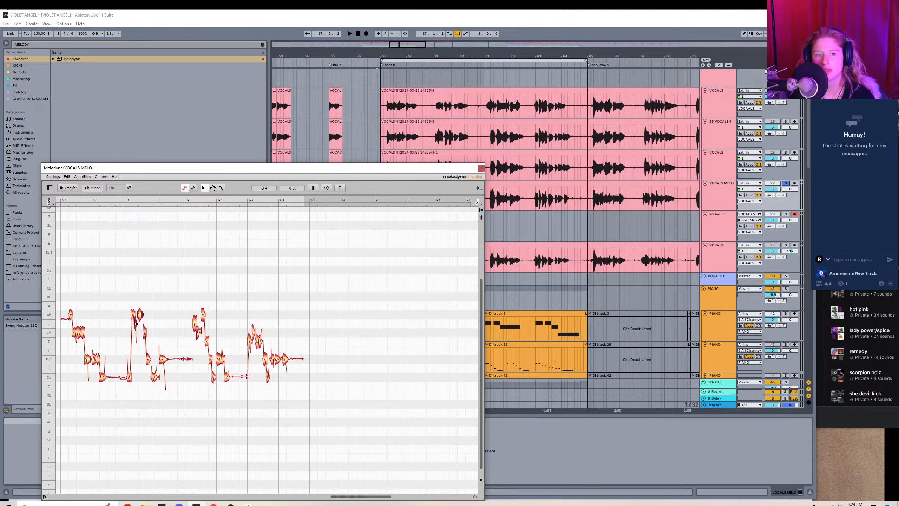
drag(137, 325, 136, 332)
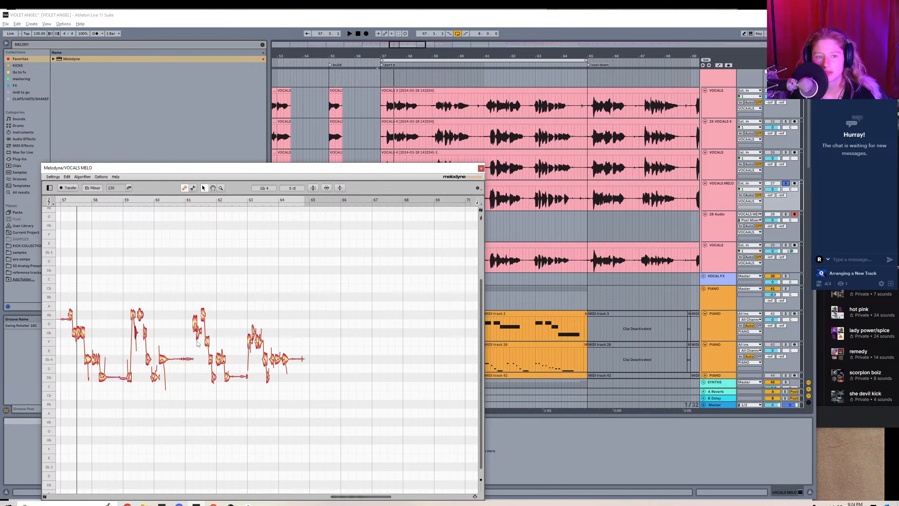
drag(196, 328, 195, 315)
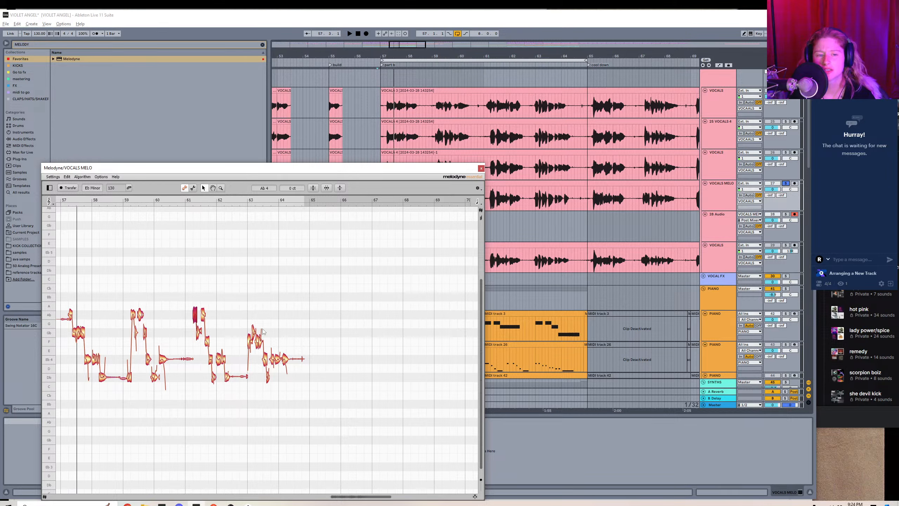
key(space)
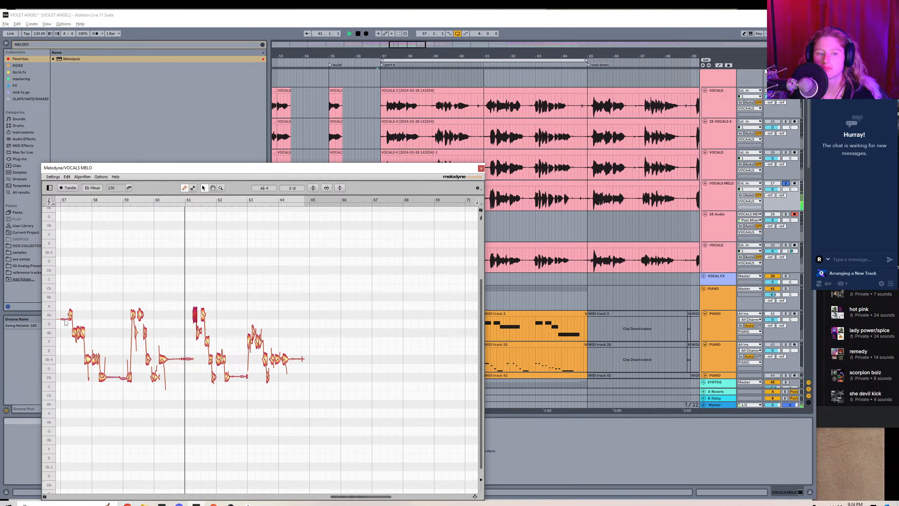
End the audition of the corrected vocal, close the Melodyne editor, and unsolo the VOCALS MELO track.
drag(65, 319, 65, 318)
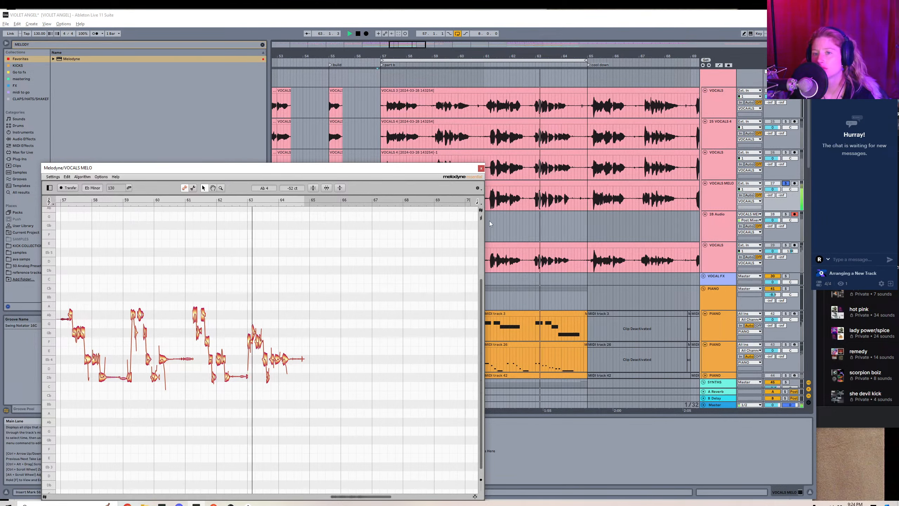
key(space)
click(481, 167)
click(785, 183)
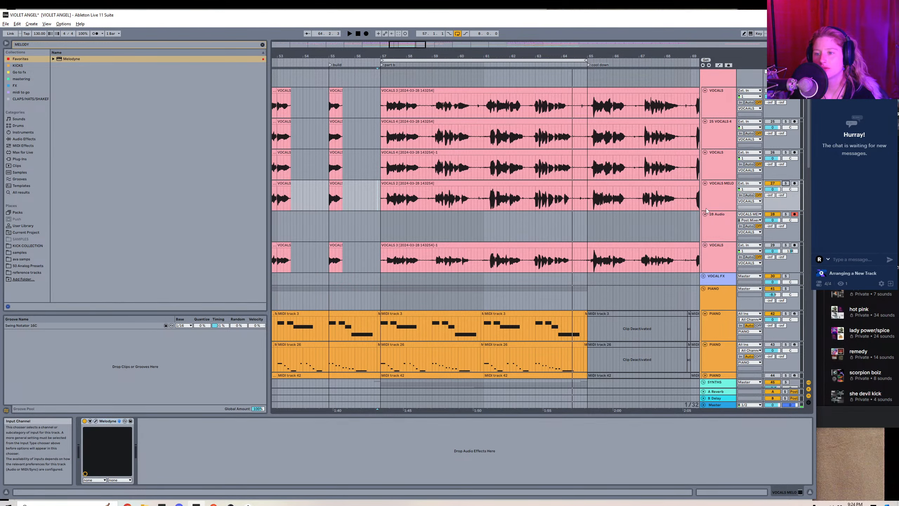
Insert a MIDI track below VOCALS MELO and create an empty clip on it spanning bars 57 to 65.
click(719, 200)
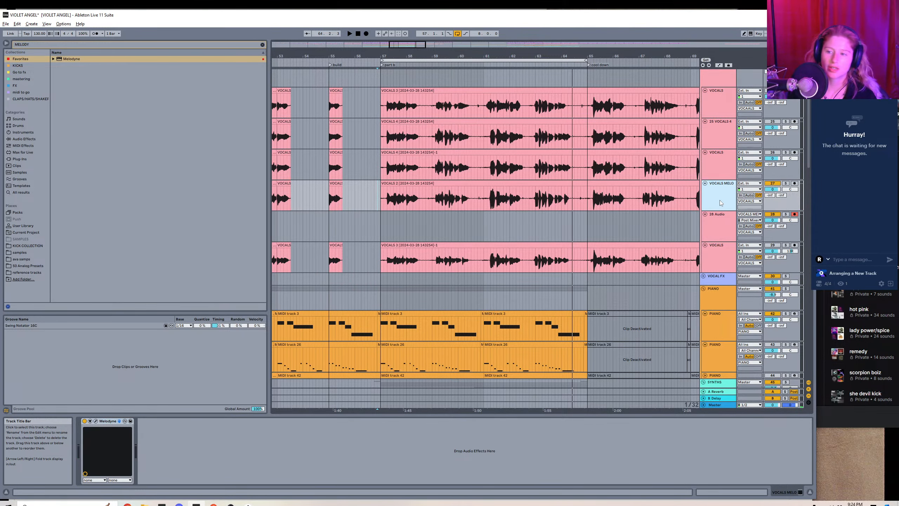
key(ctrl+shift+t)
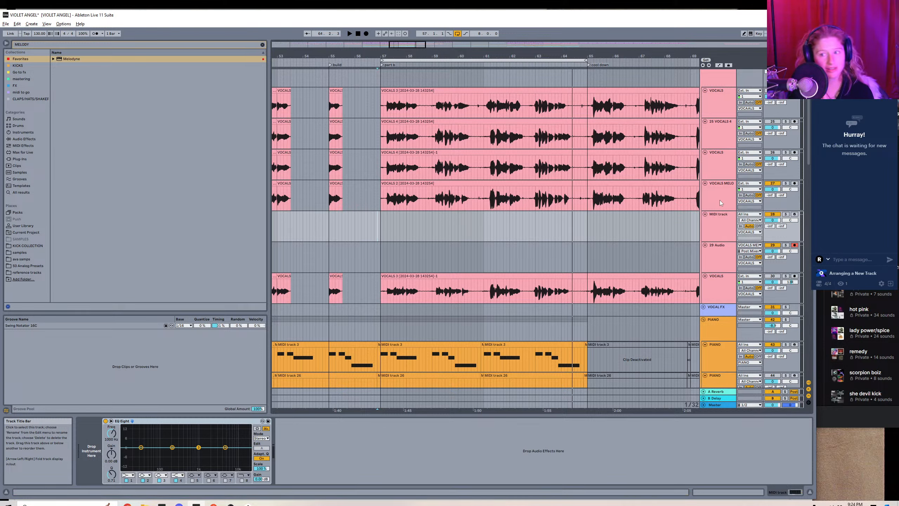
click(380, 233)
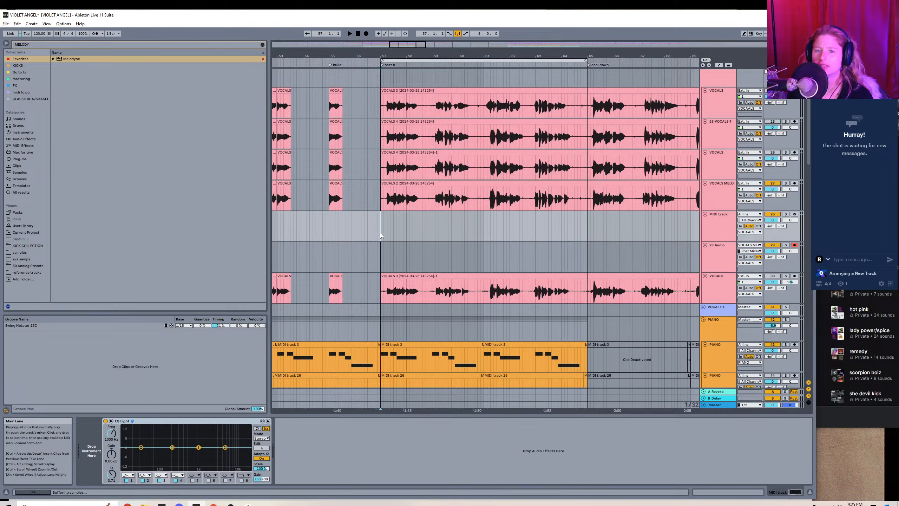
shift+click(587, 232)
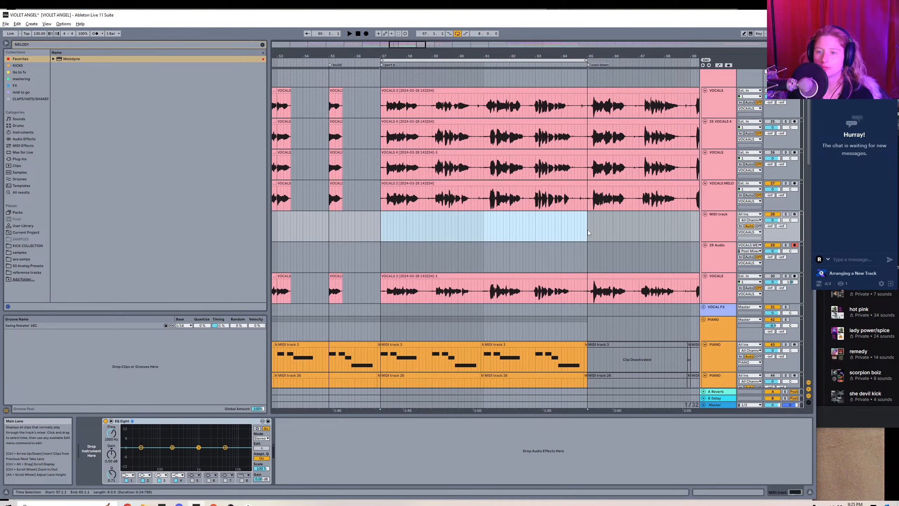
key(ctrl+shift+m)
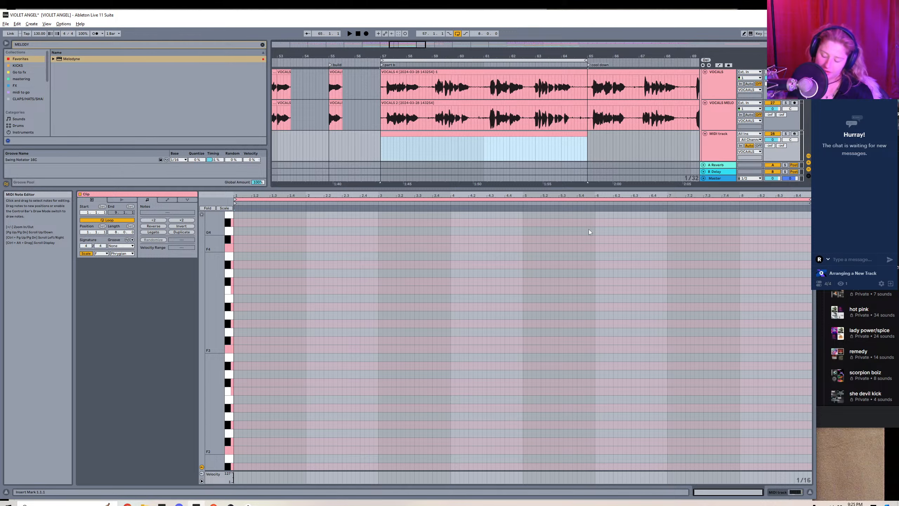
Using the Melodyne pitches as reference, enter an Ab3 note followed by a Gb3 note in the new MIDI clip's first bar.
click(453, 114)
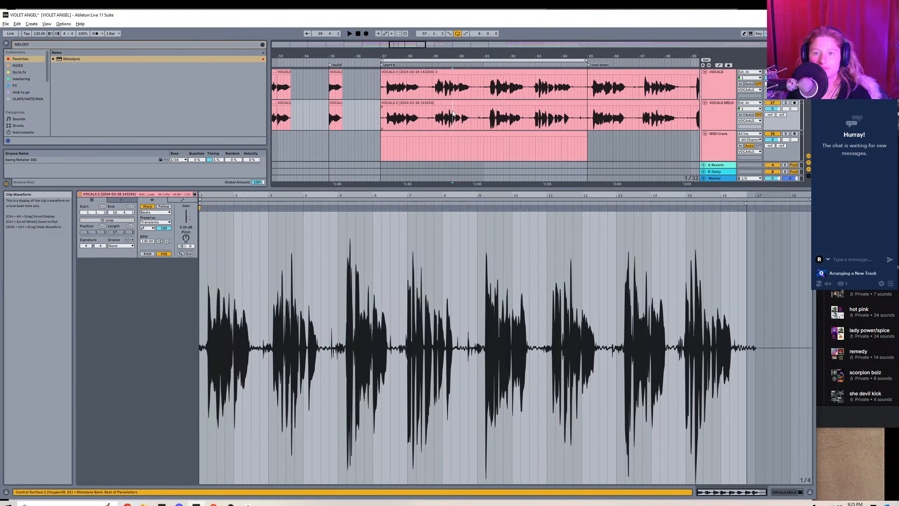
key(shift+Tab)
key(shift+Tab)
key(shift+Tab)
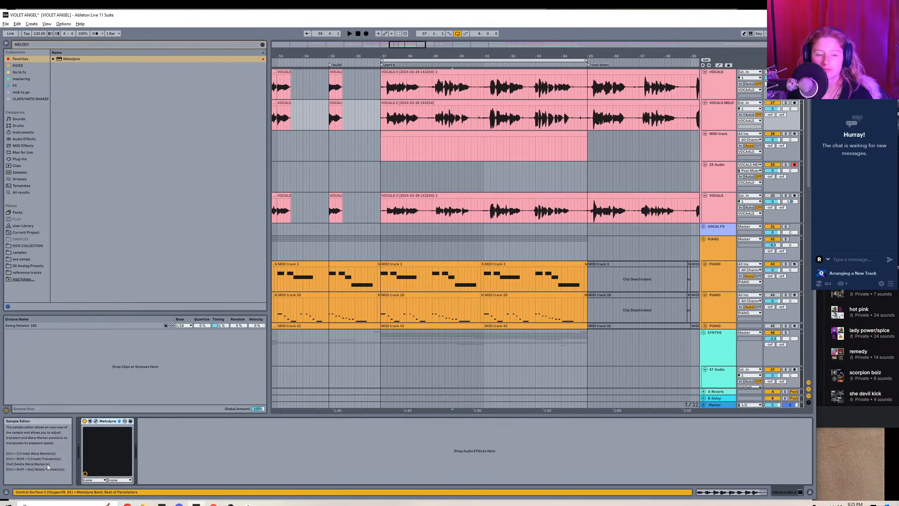
click(96, 421)
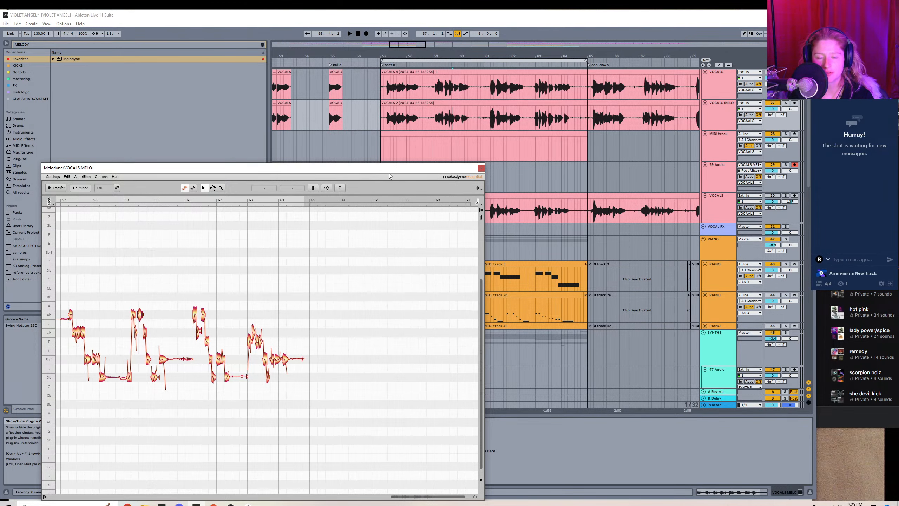
click(396, 149)
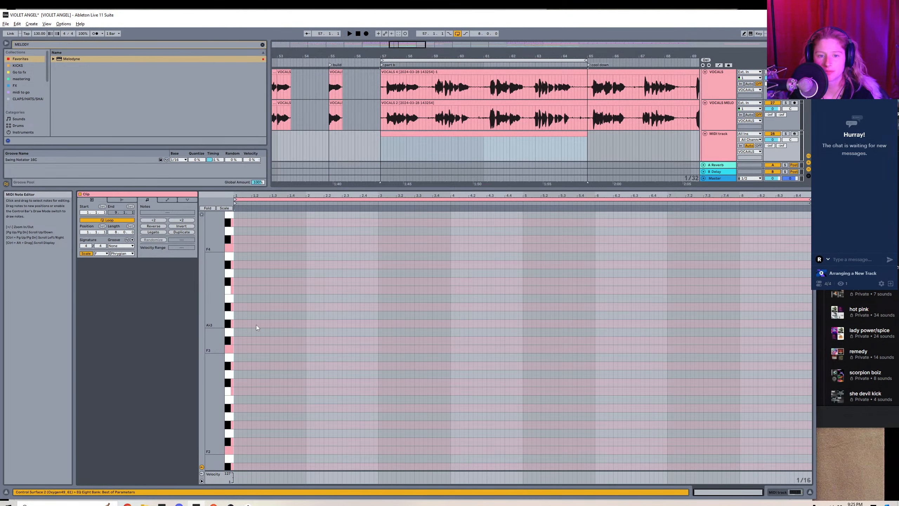
double_click(245, 324)
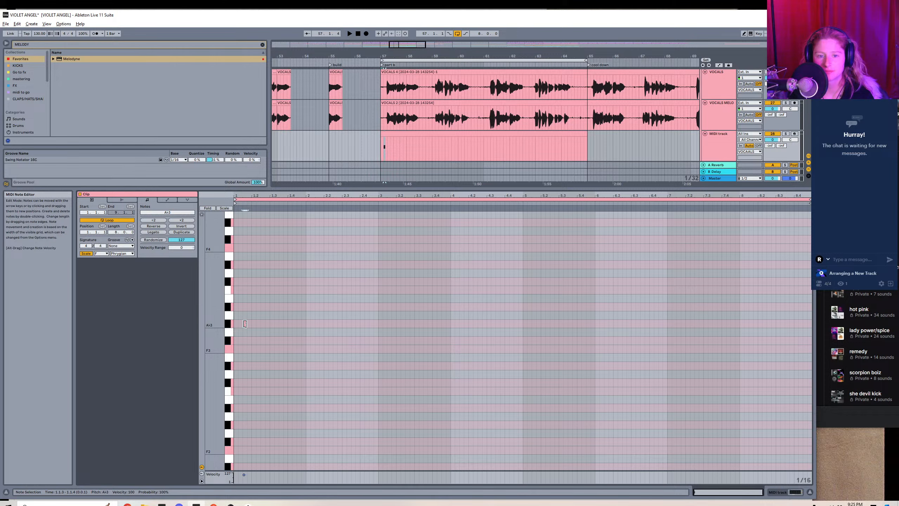
double_click(262, 341)
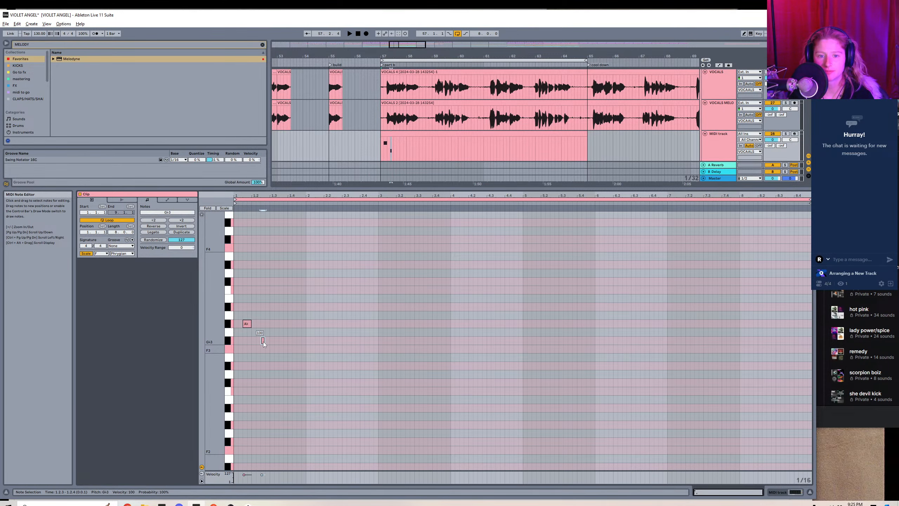
drag(265, 342, 270, 342)
Compare the notes with the vocal's timing and move the Ab3 note to beat 1.2, directly before the Gb3 note.
key(shift+Tab)
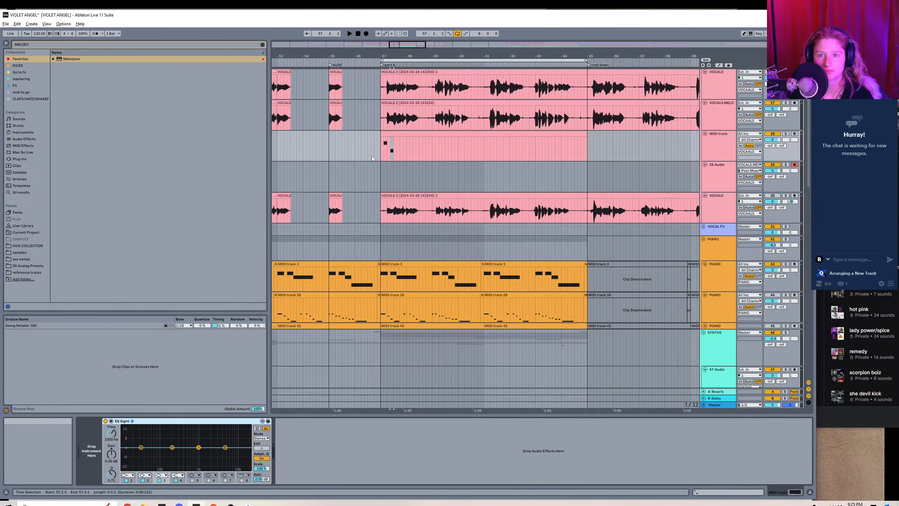
click(390, 113)
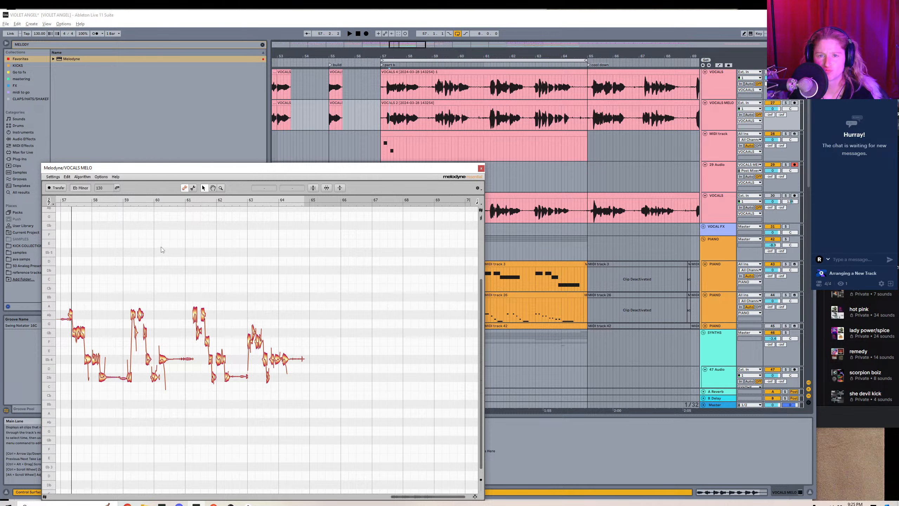
drag(415, 56, 473, 178)
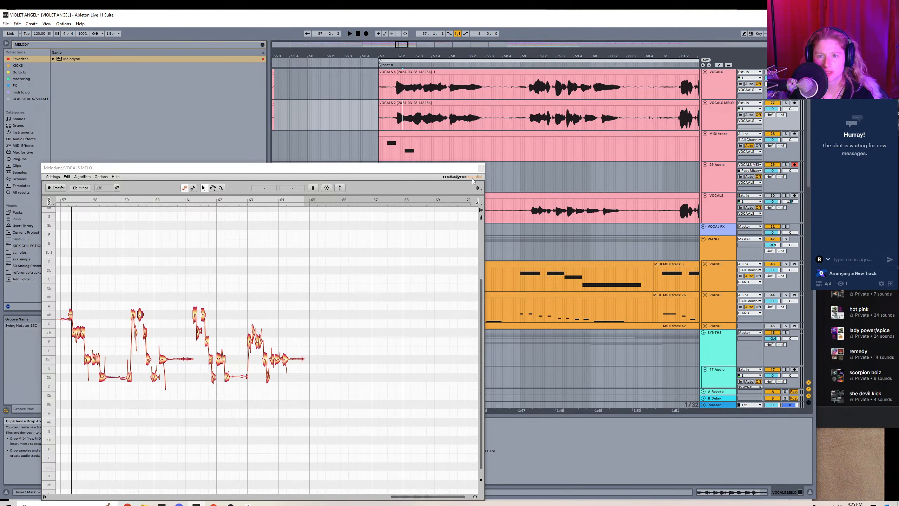
click(402, 133)
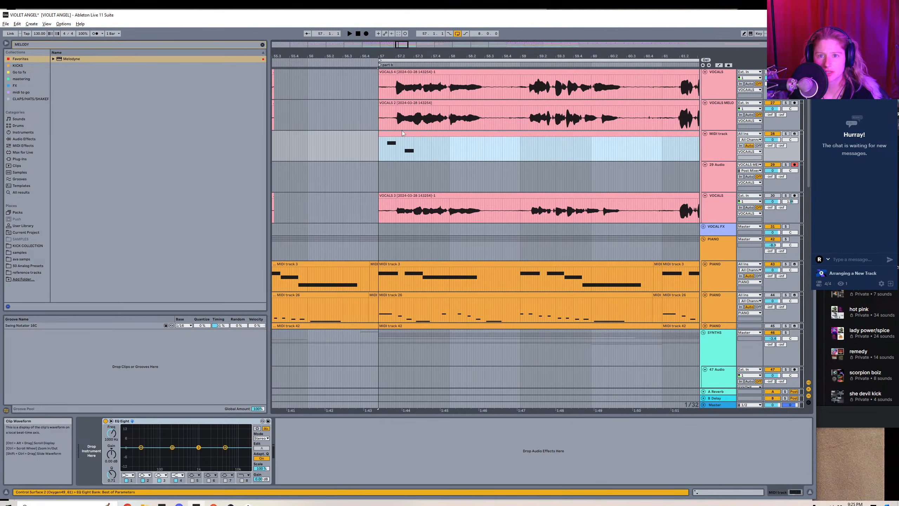
double_click(402, 133)
click(250, 324)
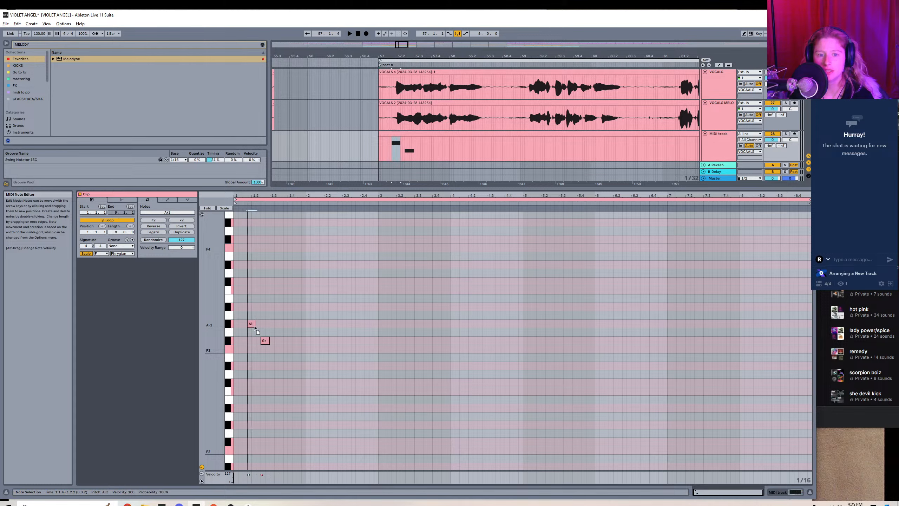
drag(254, 327, 258, 326)
Check the following vocal pitches in Melodyne, add an Eb3 note at beat 1.3, and duplicate it three times.
key(shift+Tab)
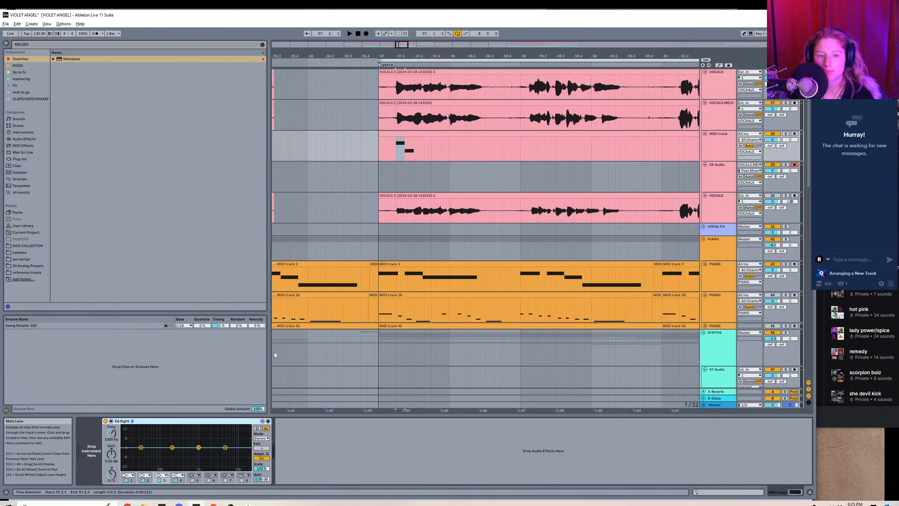
key(shift+Tab)
key(shift+Tab)
click(403, 118)
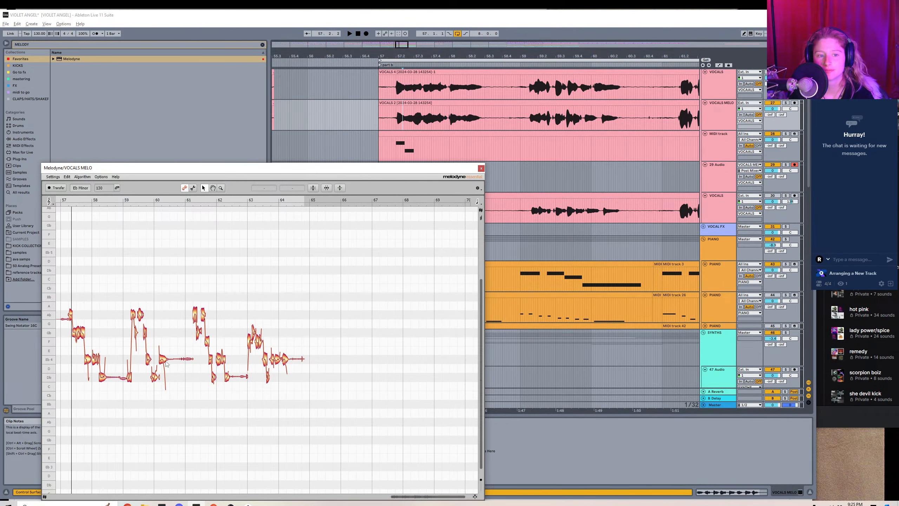
key(shift+Tab)
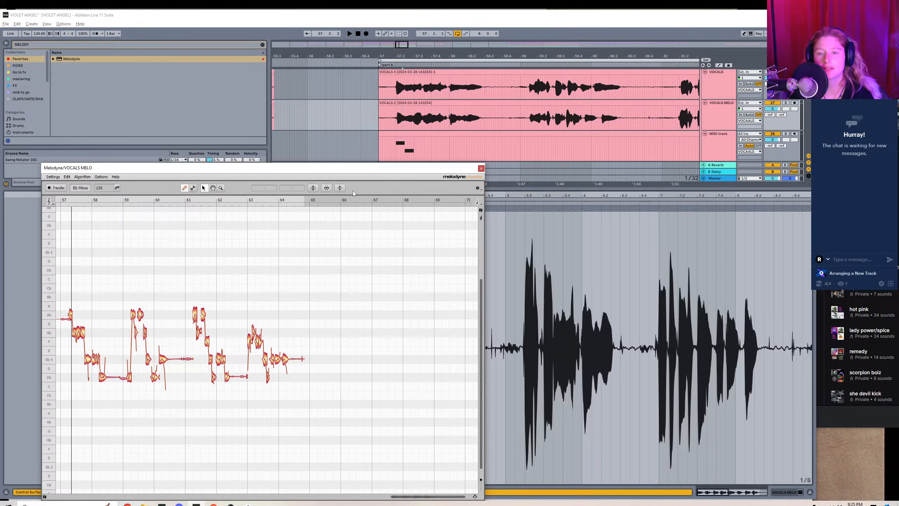
click(442, 145)
click(423, 131)
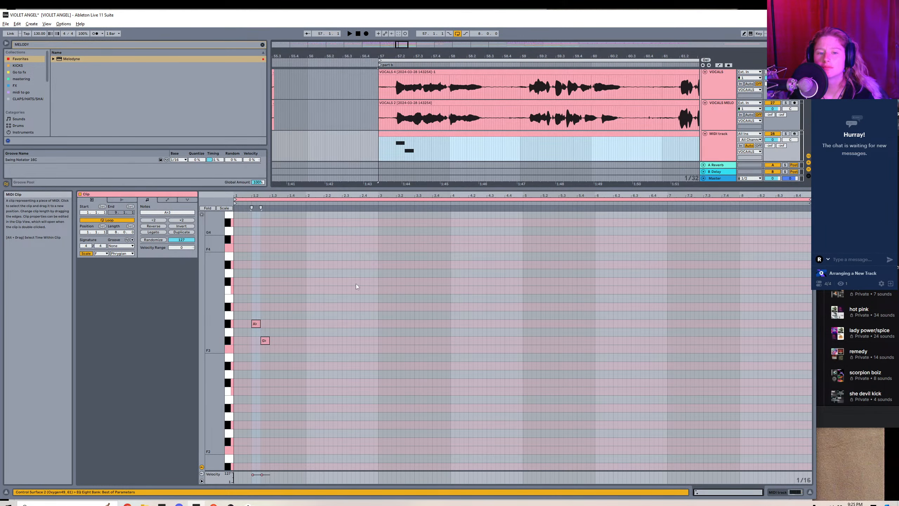
double_click(272, 365)
drag(278, 367, 278, 369)
key(ctrl+d)
key(ctrl+d)
key(ctrl+d)
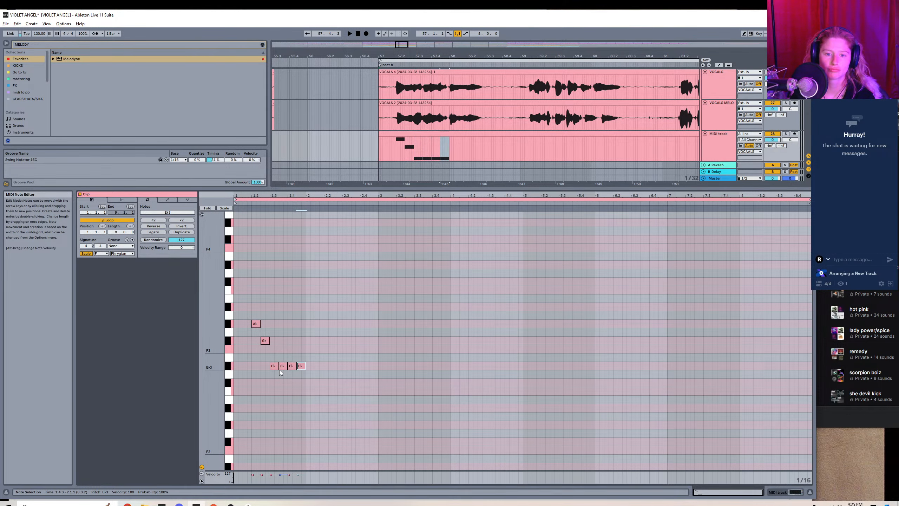
Space the Eb3 notes to 1.3, 1.4, 2.1 and 2.1.3 to follow the vocal, and add a Db3 note at 2.2.
key(shift+Tab)
click(391, 118)
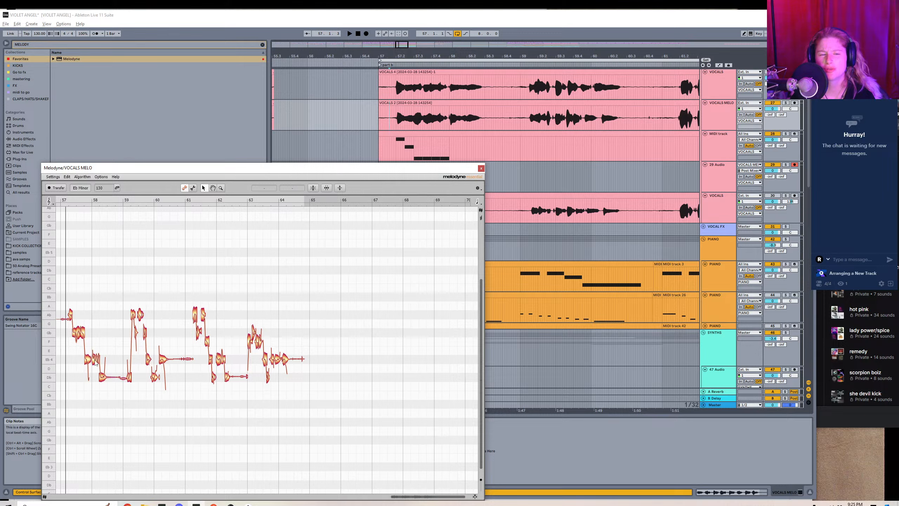
key(shift+Tab)
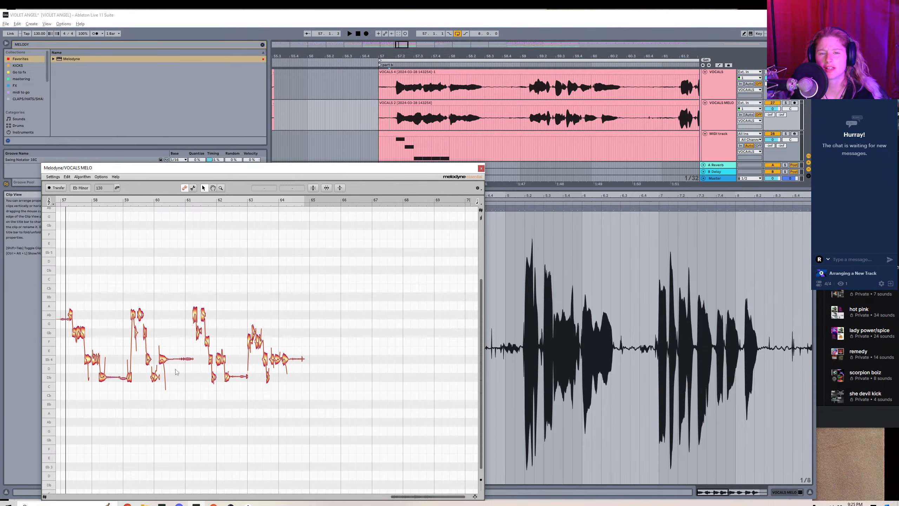
click(436, 133)
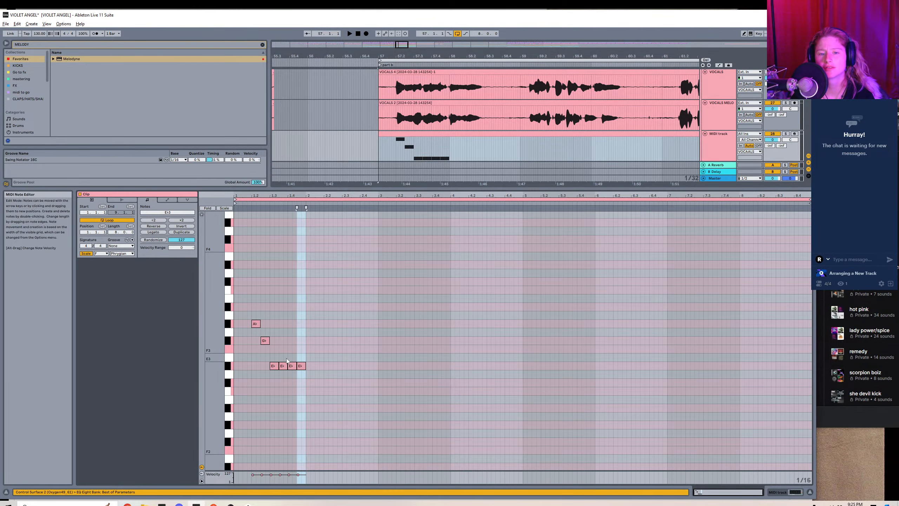
mouse_move(296, 366)
mouse_down()
mouse_move(313, 366)
mouse_move(286, 367)
mouse_move(293, 368)
mouse_up()
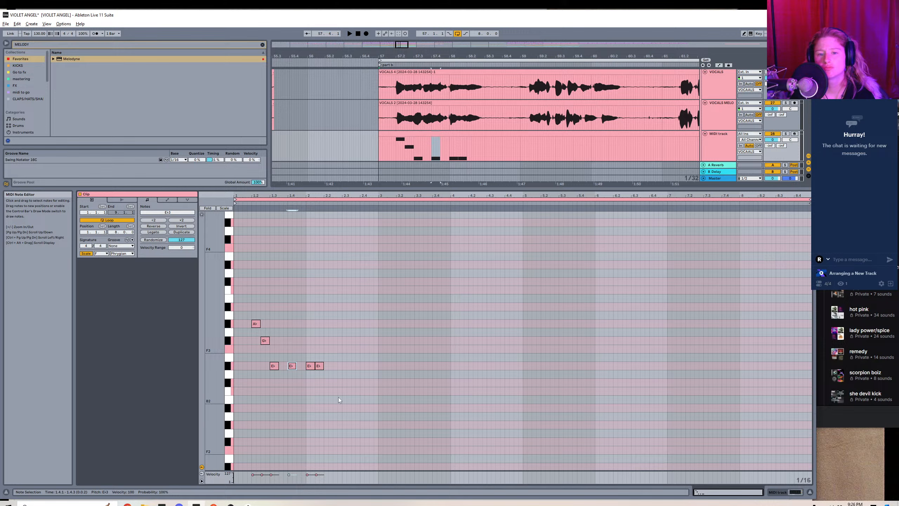
double_click(326, 383)
drag(326, 383, 332, 383)
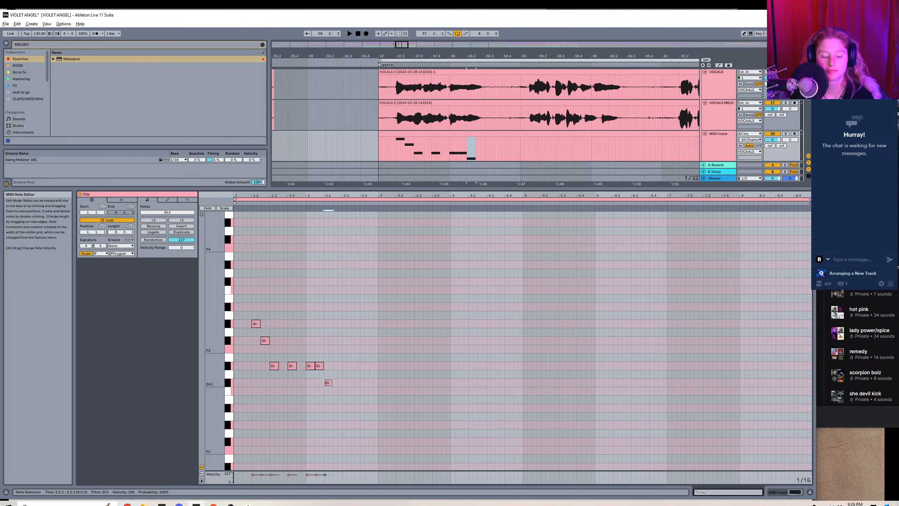
Compare the MIDI phrase with the Melodyne notes and duplicate the whole phrase so the copy starts in the clip's bar 3.
click(440, 117)
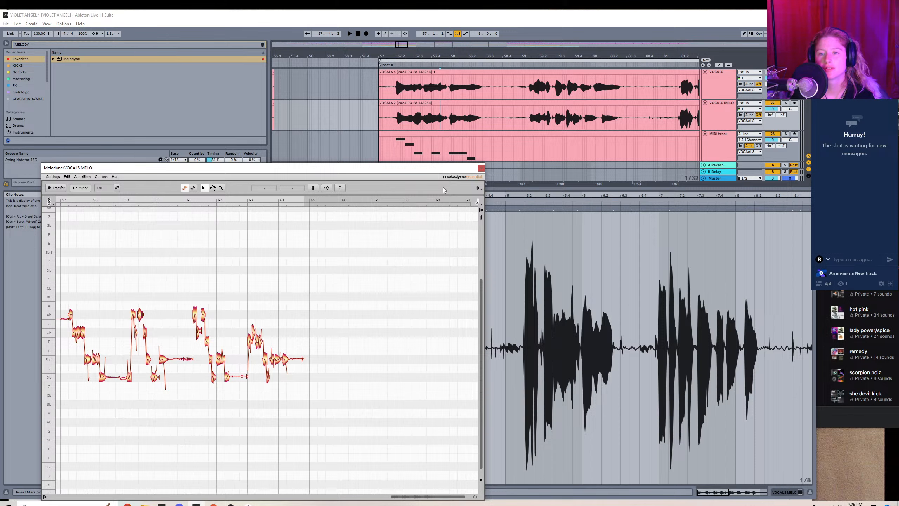
click(481, 168)
click(472, 137)
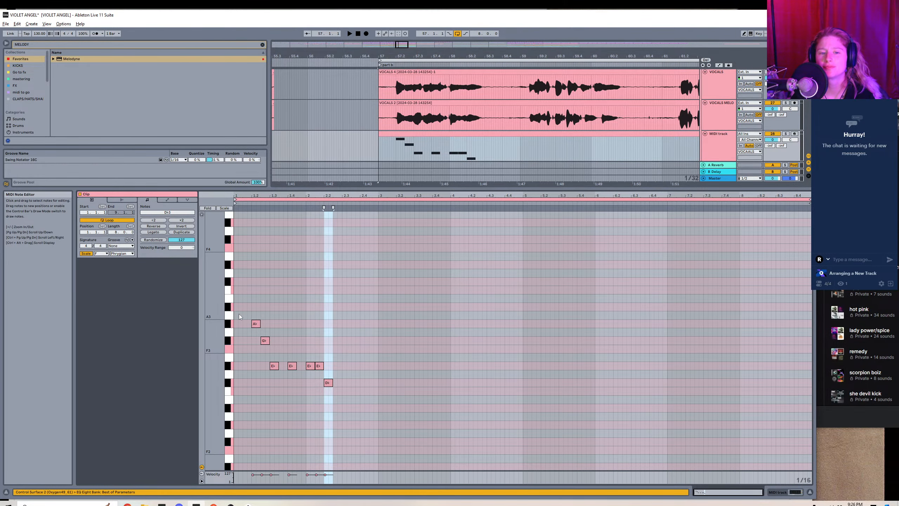
drag(237, 311, 375, 432)
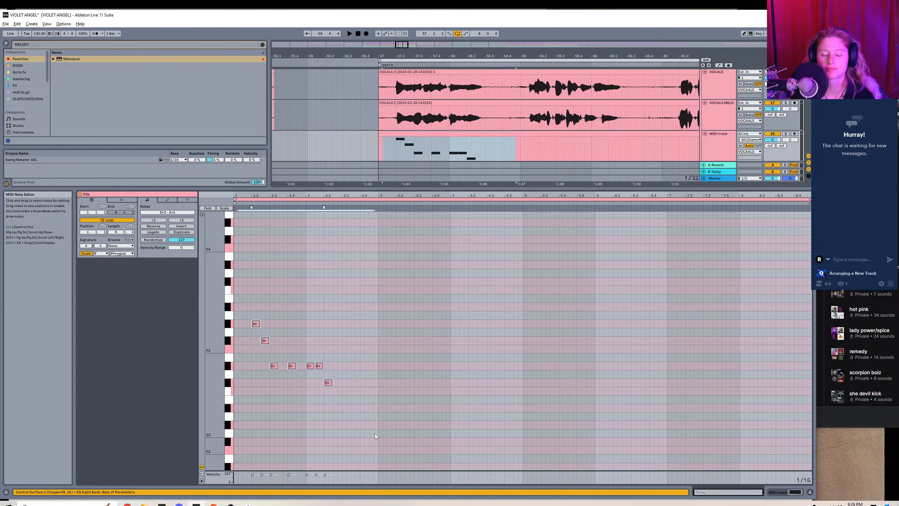
key(ctrl+d)
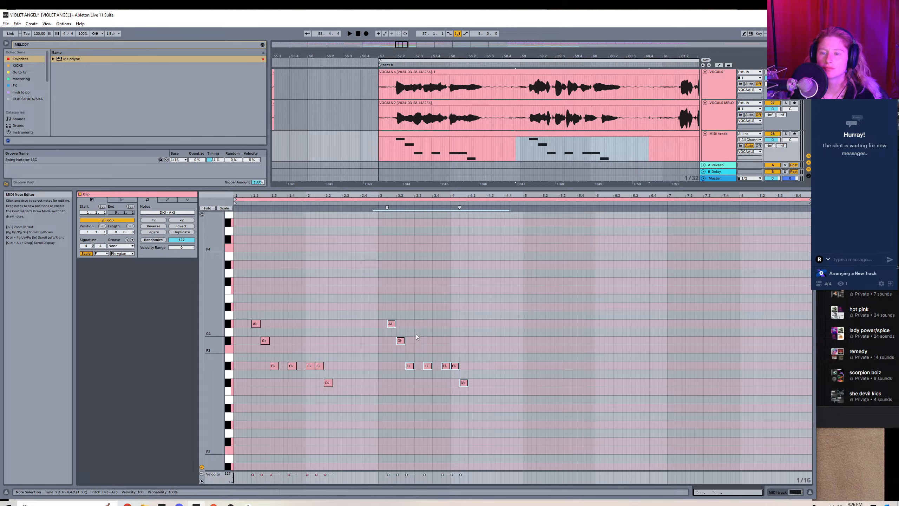
Check the second vocal phrase in Melodyne and move the copy's first two Eb3 notes to Ab3 at 3.3 and Gb3 at 3.3.3.
click(540, 124)
key(shift+Tab)
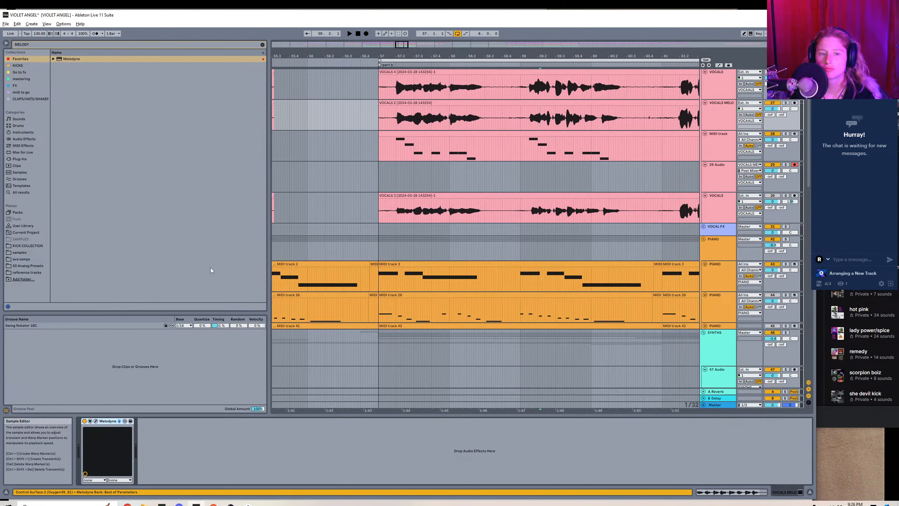
click(95, 421)
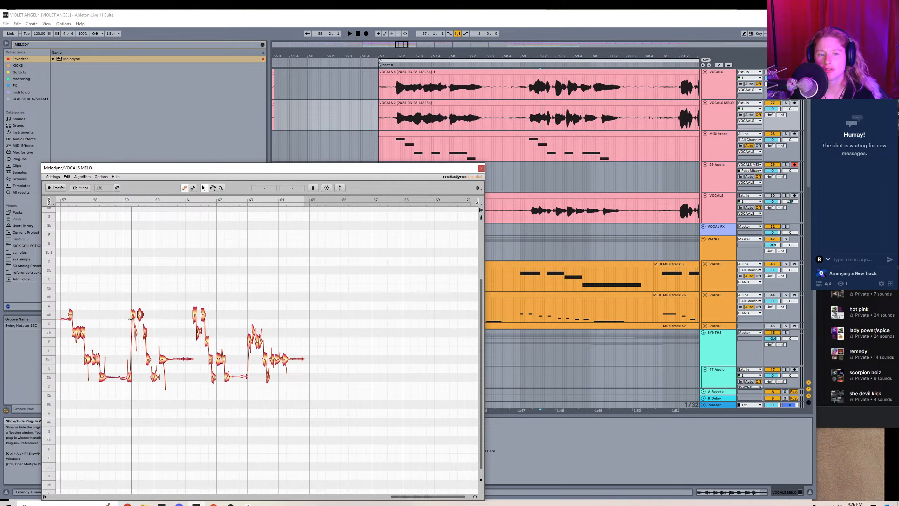
double_click(502, 134)
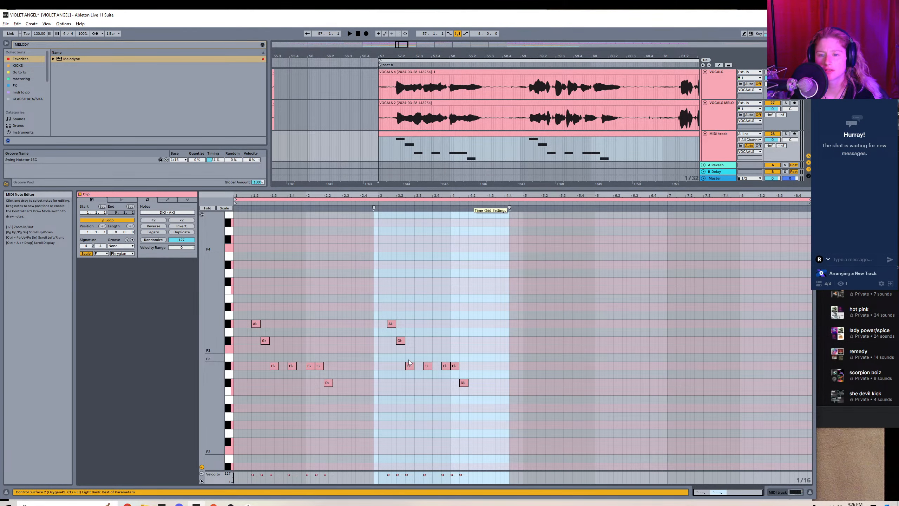
drag(409, 362, 410, 319)
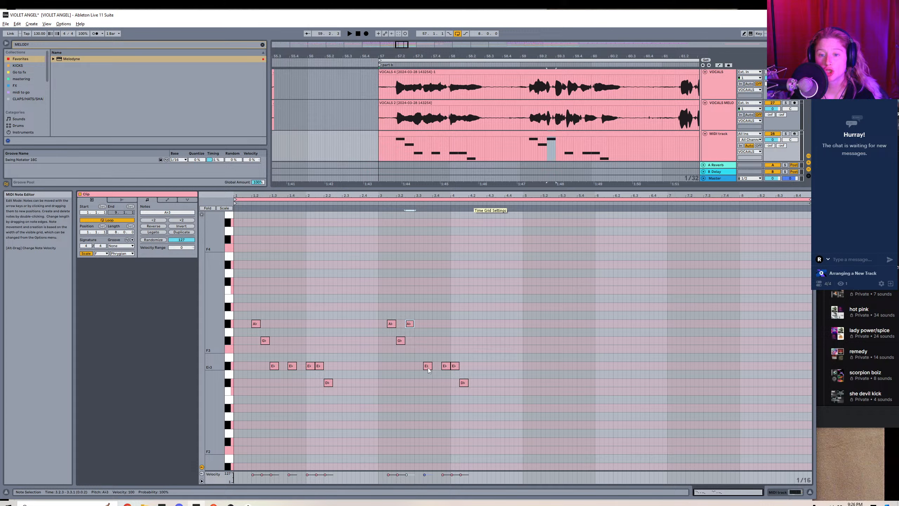
drag(428, 369, 419, 344)
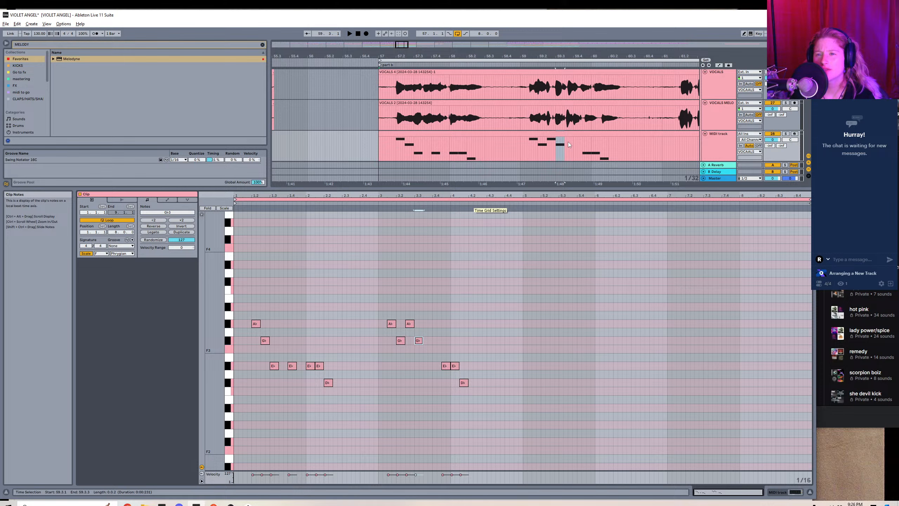
mouse_move(419, 340)
mouse_down()
mouse_move(428, 341)
mouse_move(417, 326)
mouse_up()
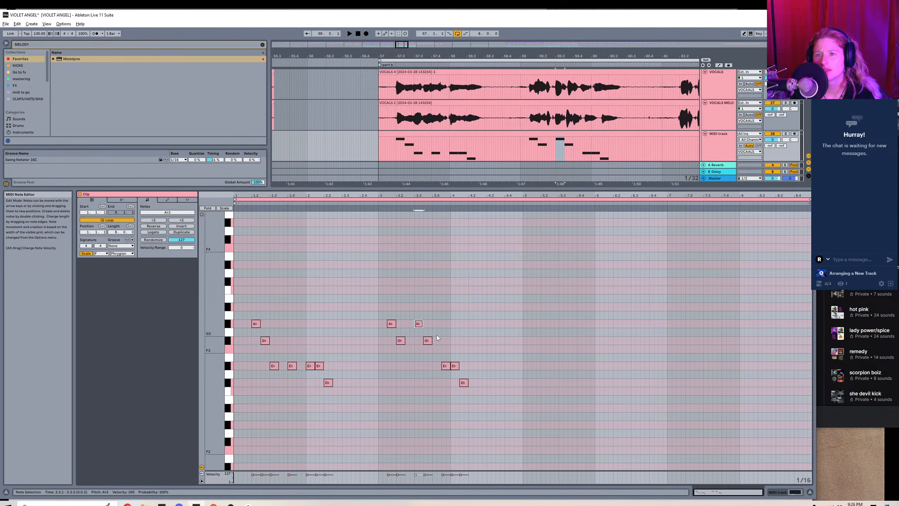
Compare the phrase ending with Melodyne and rearrange its last notes to Eb3 at 3.4.3, Db3 at 4.1 and Eb3 at 4.1.3.
key(shift+Tab)
key(shift+Tab)
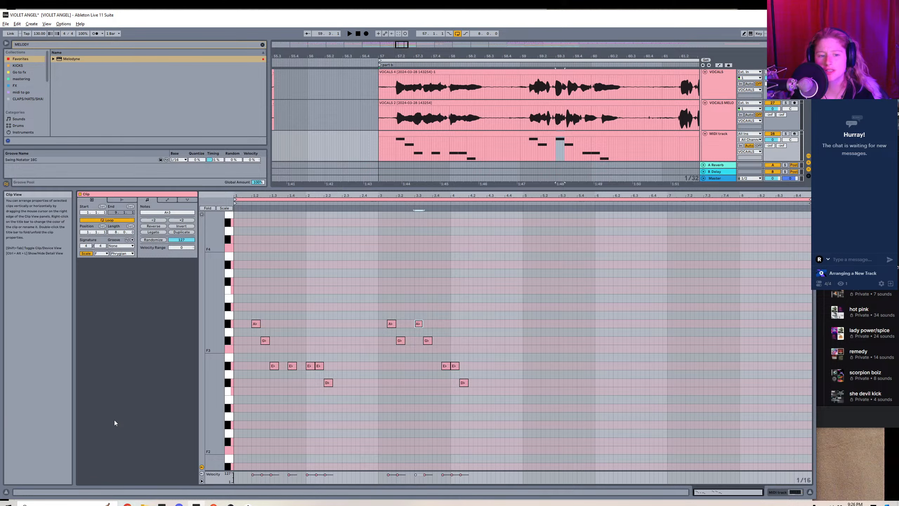
click(538, 119)
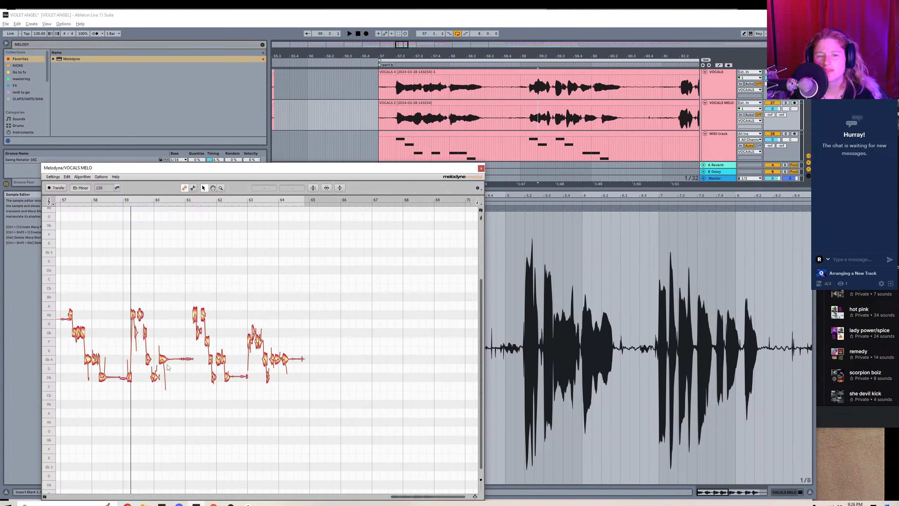
key(shift+Tab)
click(567, 133)
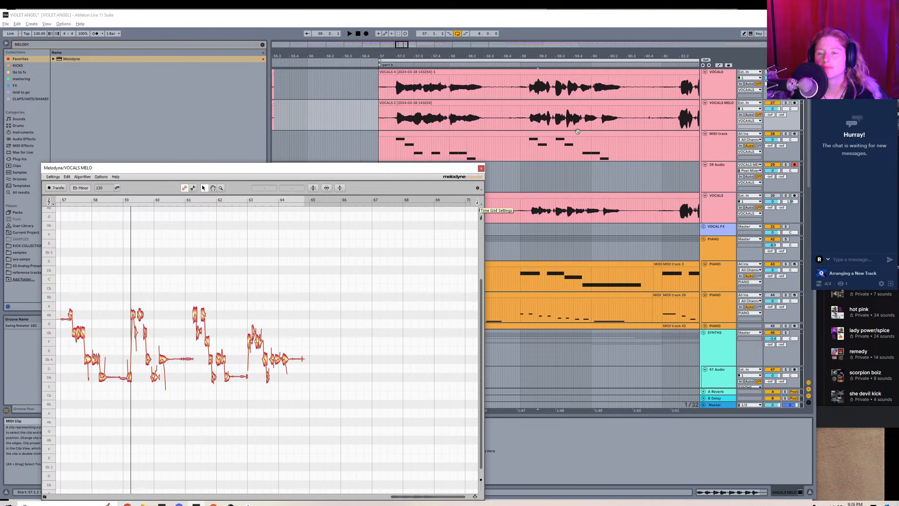
double_click(542, 134)
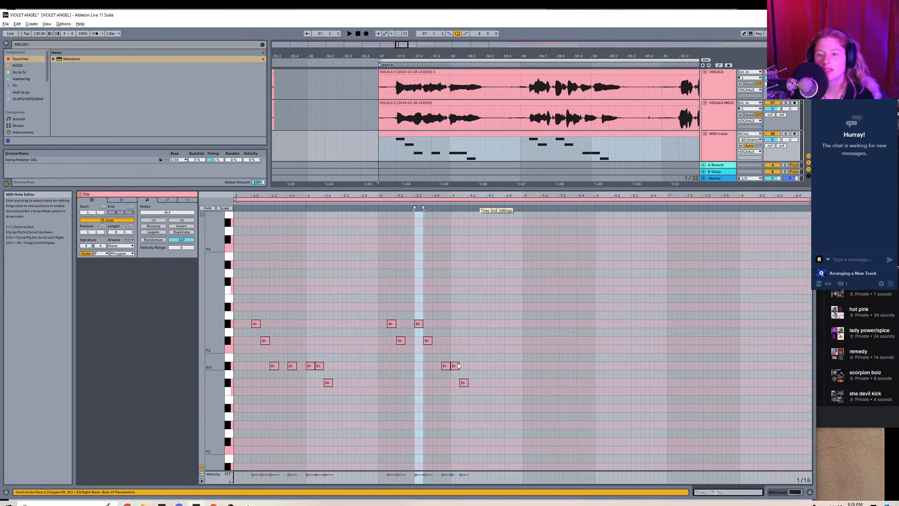
mouse_move(458, 365)
mouse_down()
mouse_move(456, 383)
mouse_move(465, 367)
mouse_up()
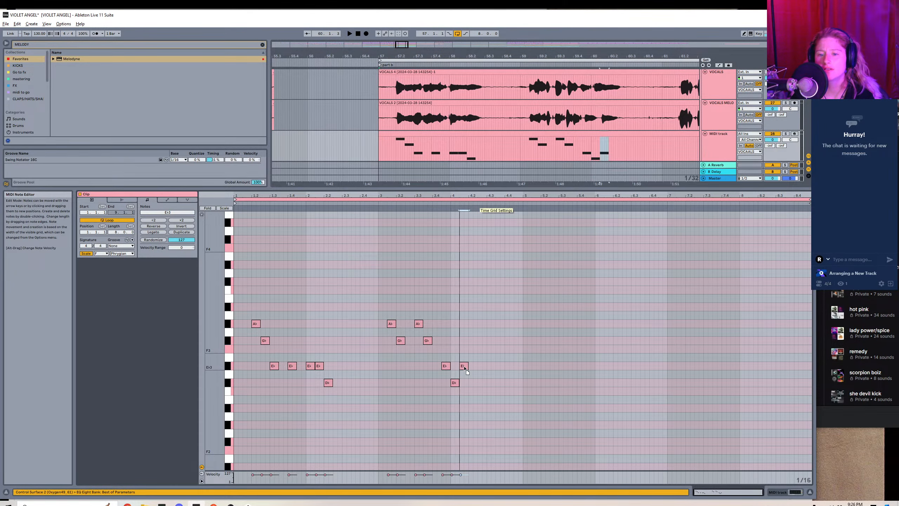
Check the third vocal phrase in Melodyne, duplicate the bar 3–4 notes, and shift the copy to start at 5.1.3.
click(605, 104)
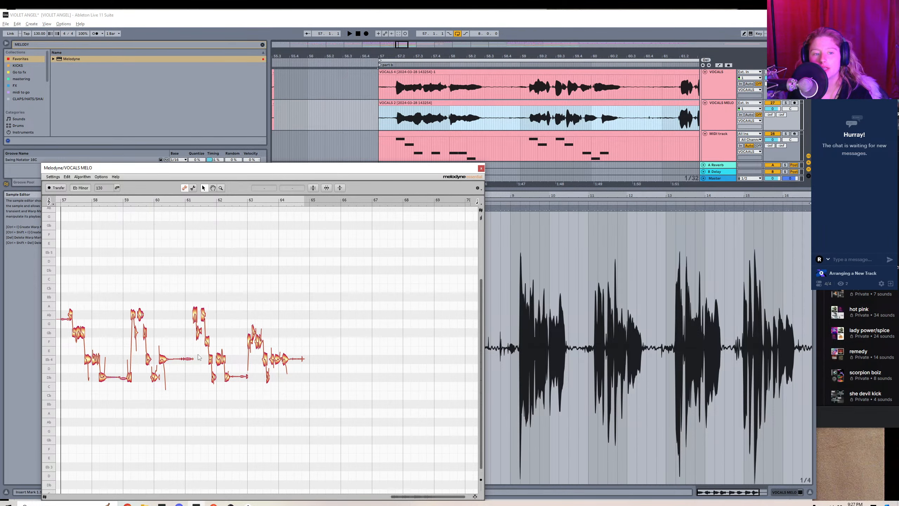
key(shift+Tab)
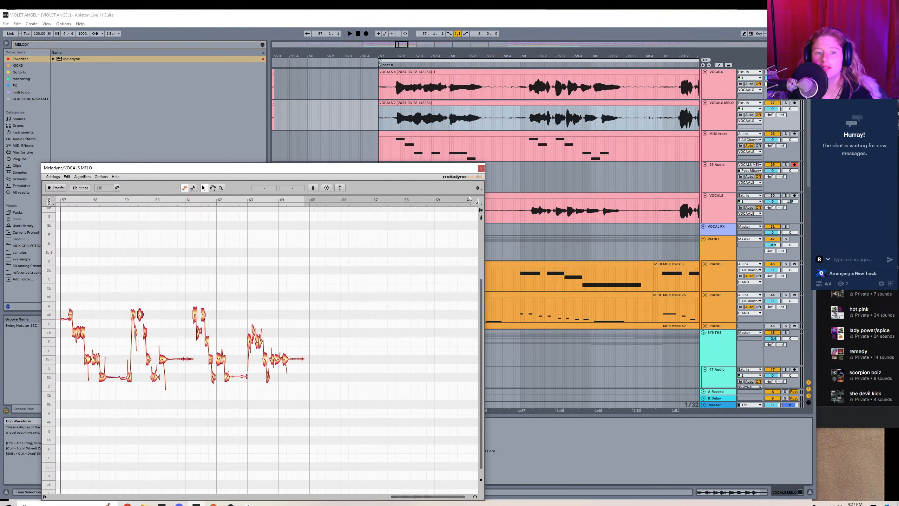
click(483, 168)
double_click(518, 133)
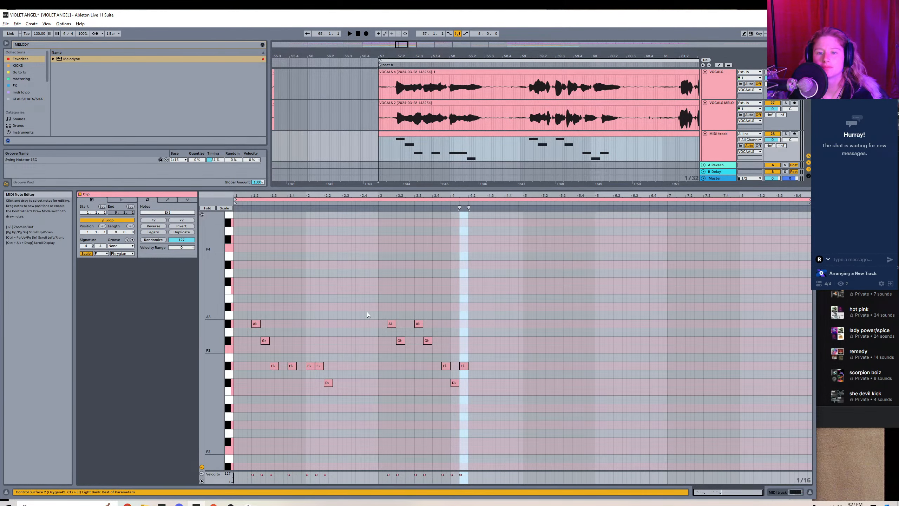
drag(386, 300, 521, 426)
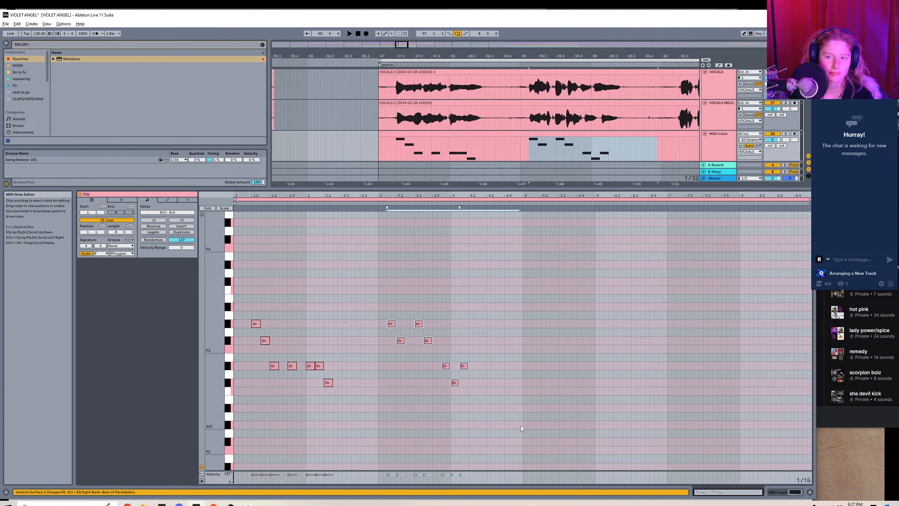
drag(380, 292, 520, 452)
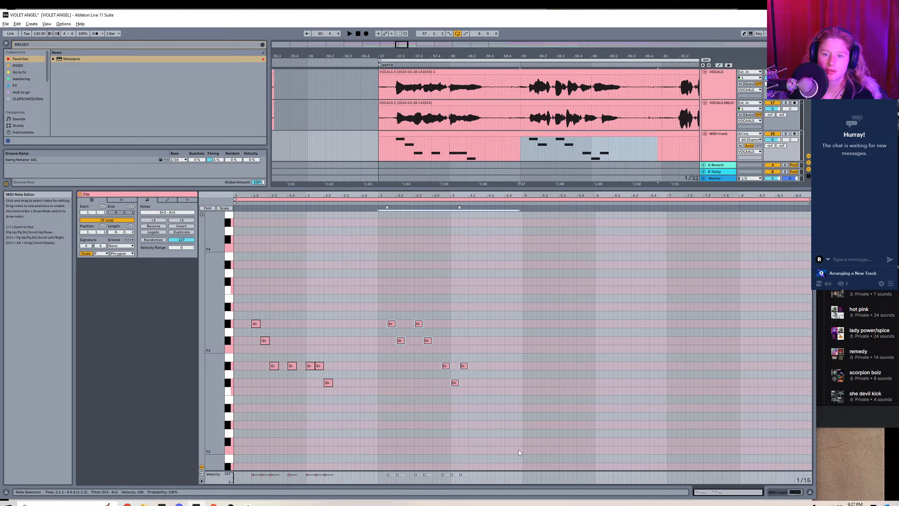
key(ctrl+d)
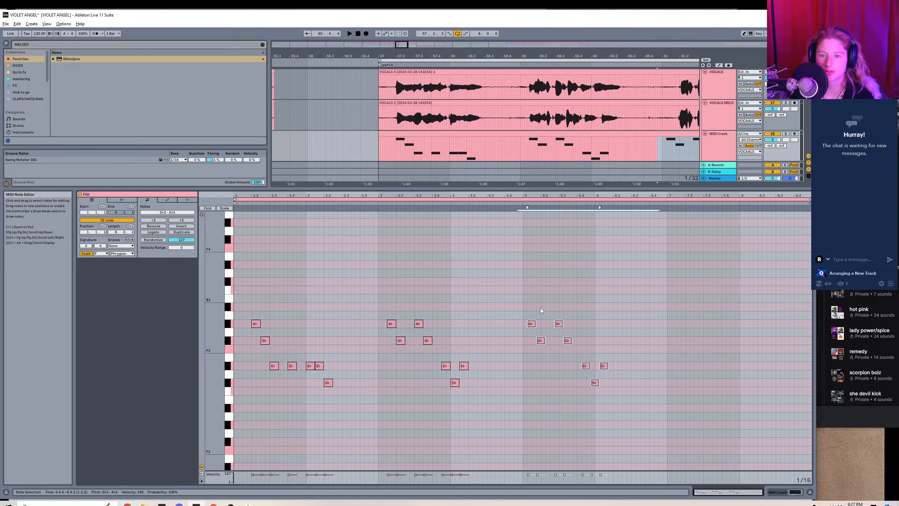
drag(531, 325, 536, 324)
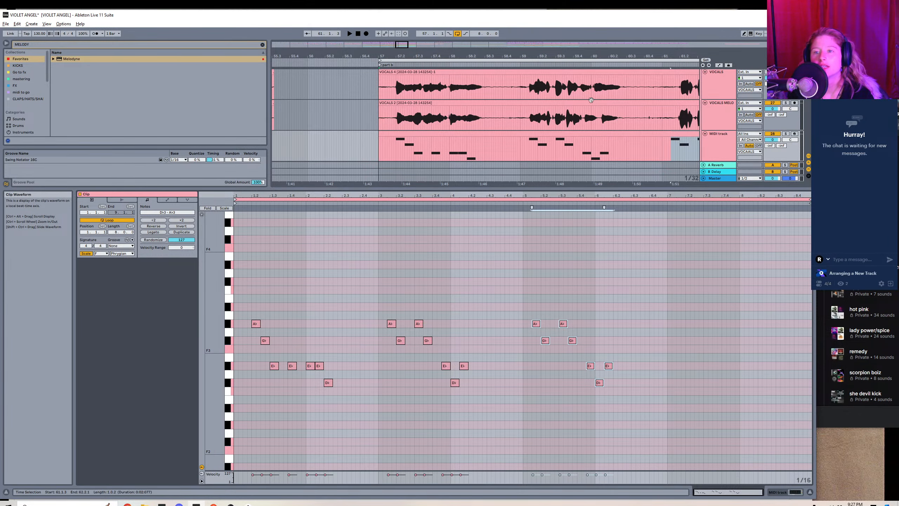
Compare the copied phrase with the Melodyne pitches and lower its Gb3 note at 5.3.3 to F3.
drag(406, 44, 406, 40)
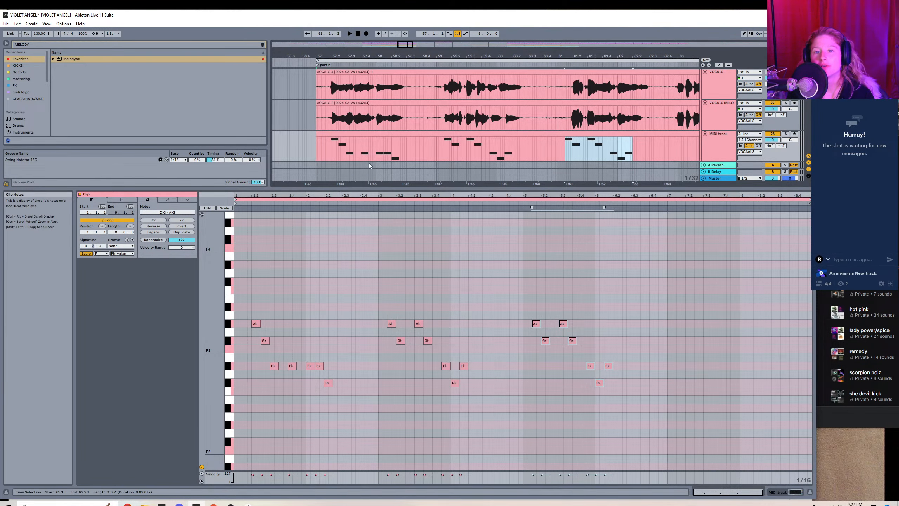
click(588, 120)
key(shift+Tab)
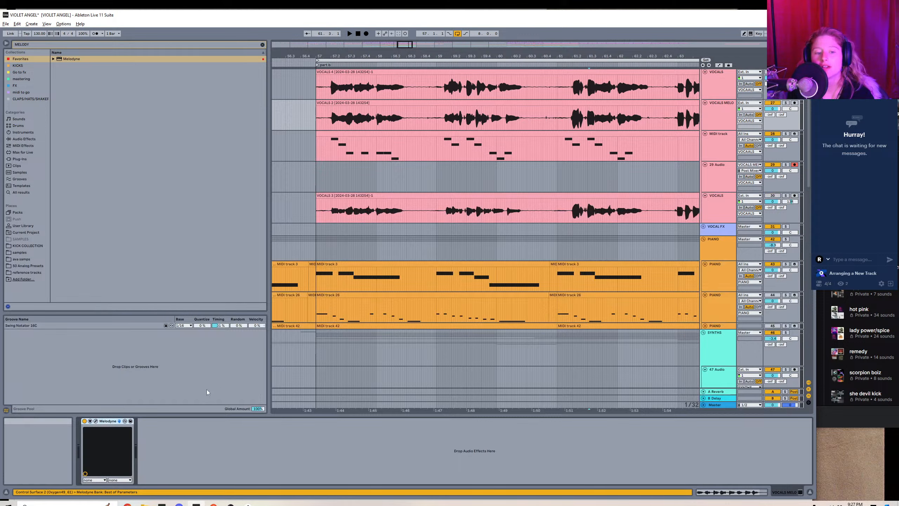
click(95, 421)
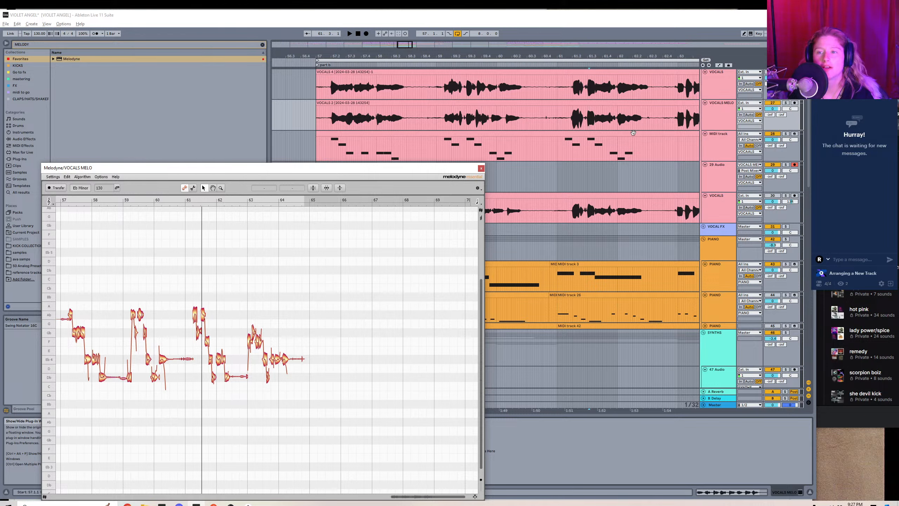
double_click(632, 133)
click(572, 350)
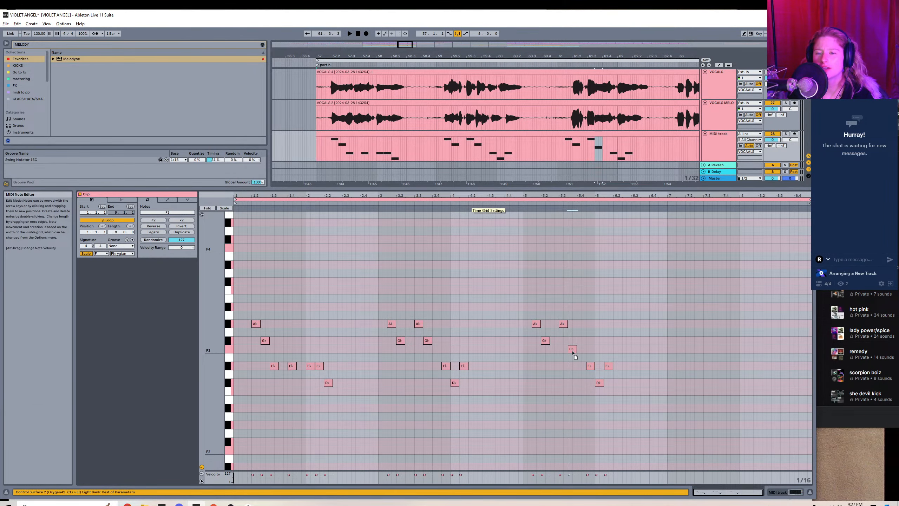
Check how the third vocal phrase ends in Melodyne and add a Db3 note at 6.2.
click(608, 105)
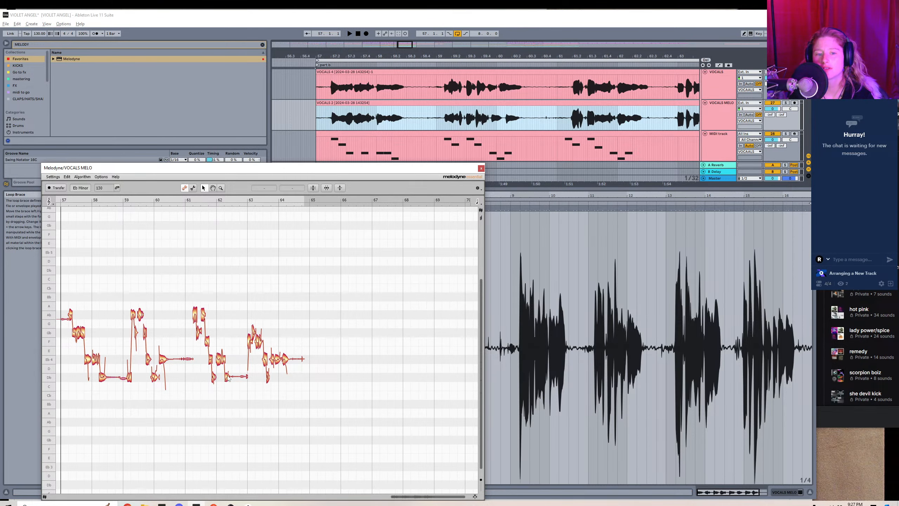
click(606, 133)
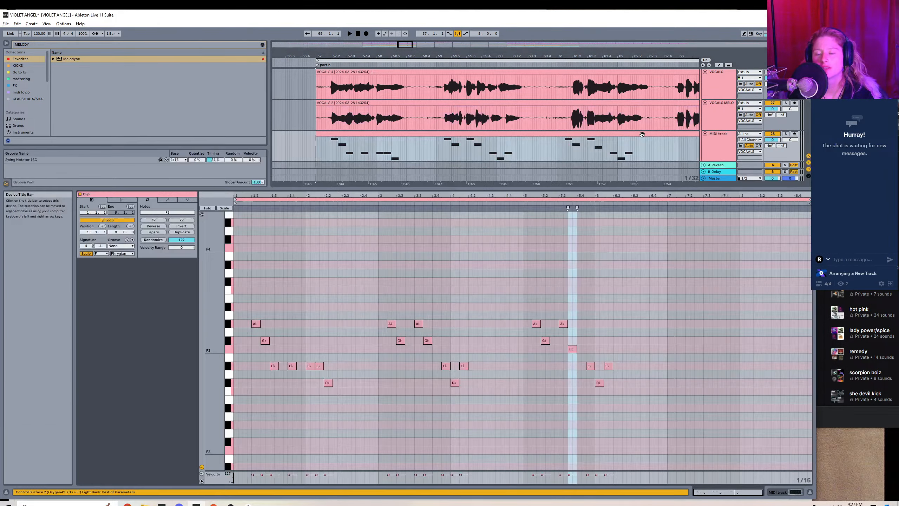
drag(598, 377, 605, 401)
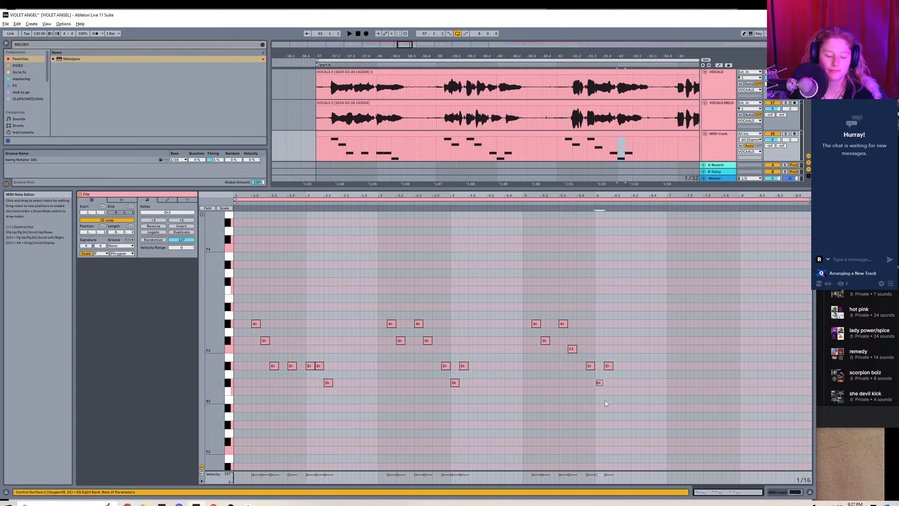
double_click(618, 382)
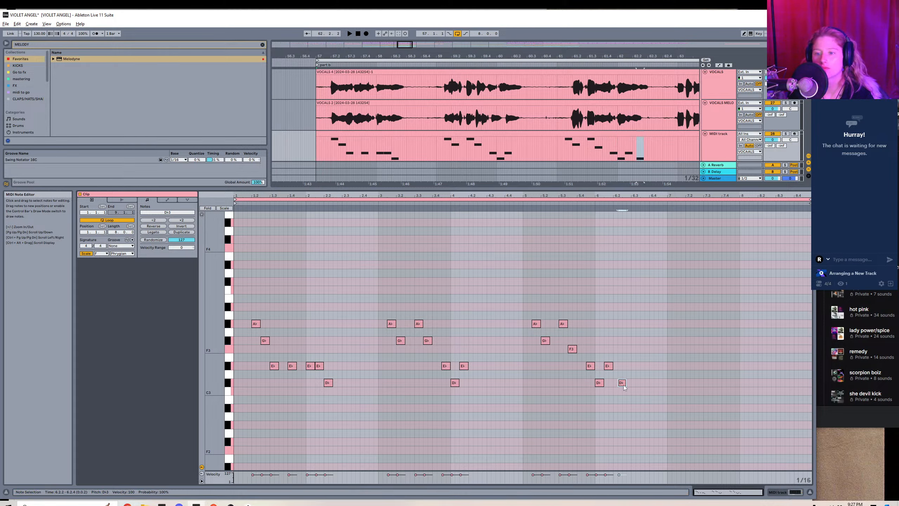
drag(623, 385, 620, 385)
Check the fourth vocal phrase in Melodyne, duplicate the bar 5–6 notes, and shift the copy to start at 7.1.3.
key(shift+Tab)
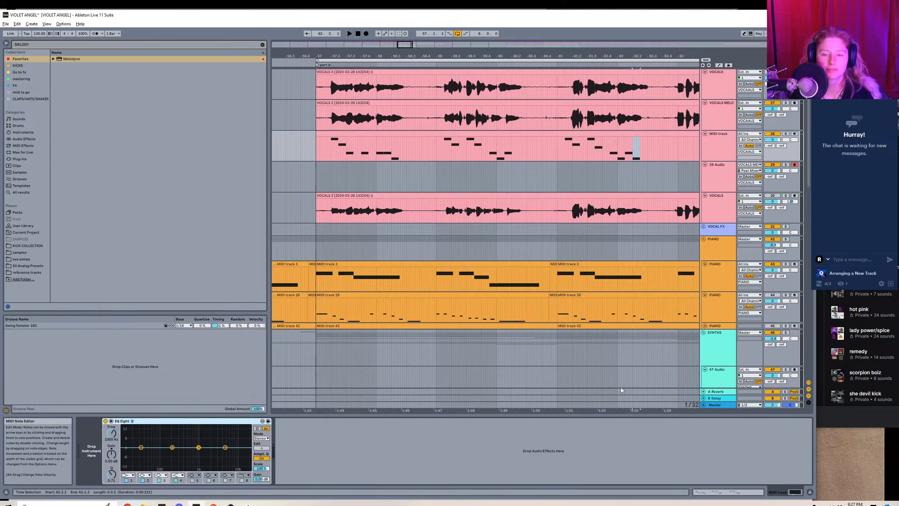
click(616, 113)
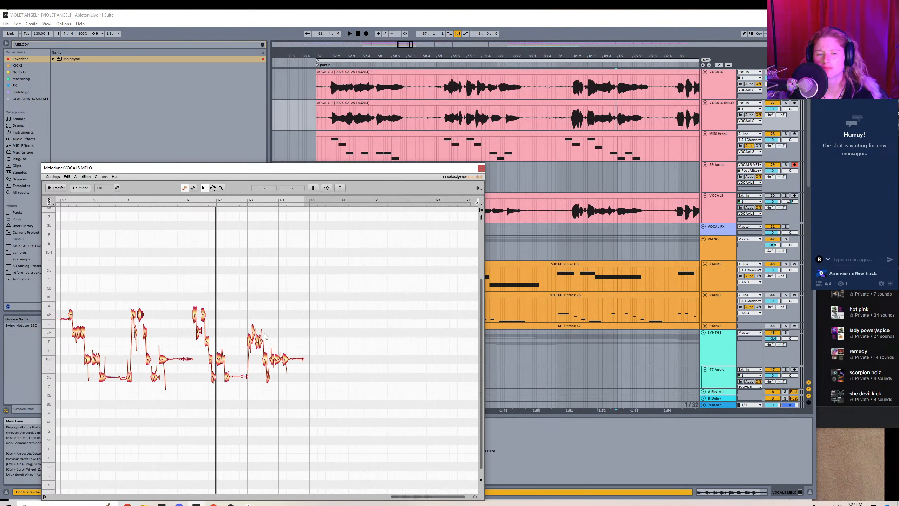
key(shift+Tab)
click(588, 133)
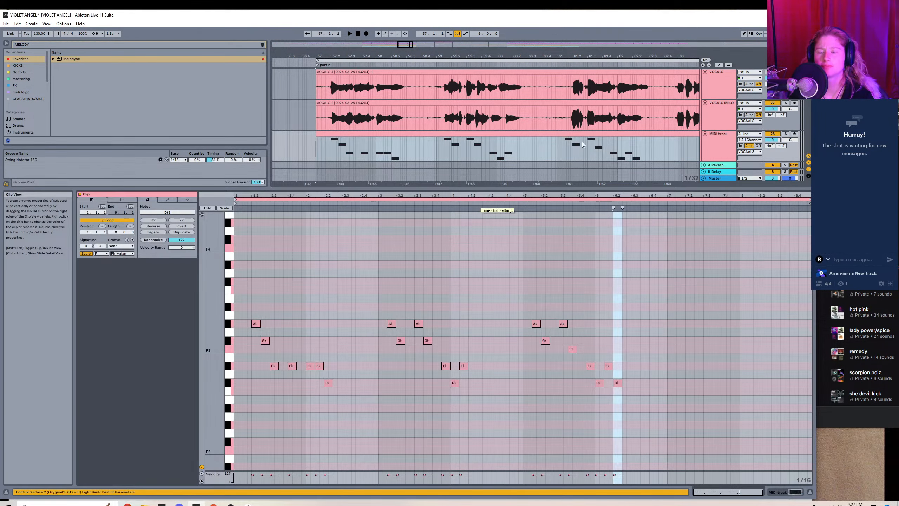
drag(529, 306, 667, 437)
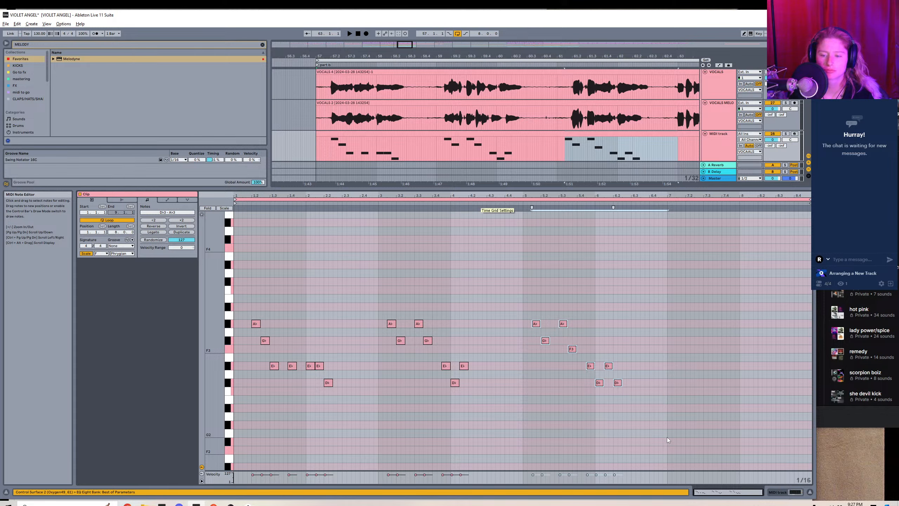
key(ctrl+d)
drag(670, 326, 680, 327)
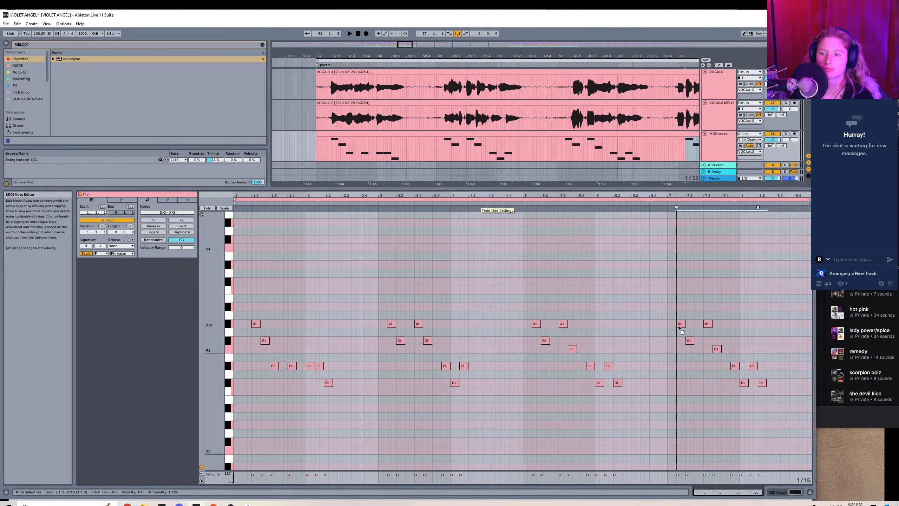
Compare the fourth vocal phrase's opening with Melodyne and rework the copied notes to F3 at 7.1.1, Gb3 at 7.1.3 and F3 at 7.2.1.
click(660, 119)
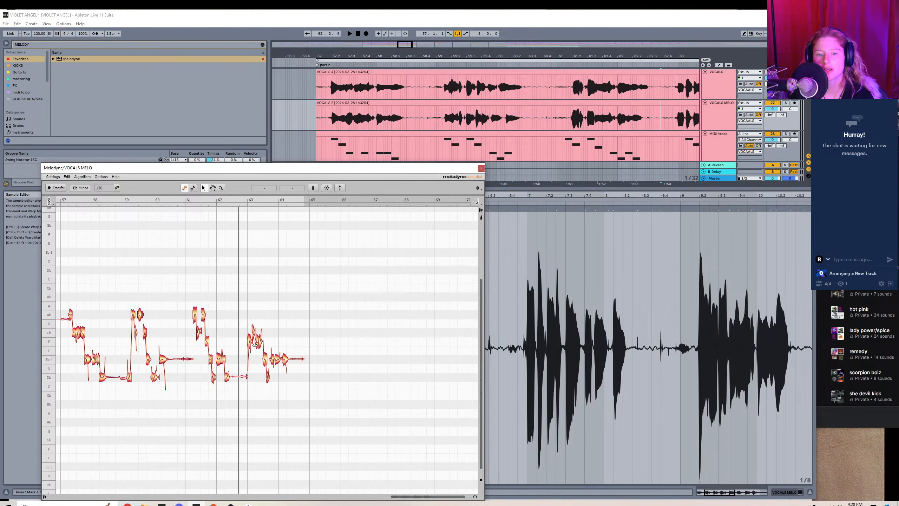
key(shift+Tab)
click(674, 142)
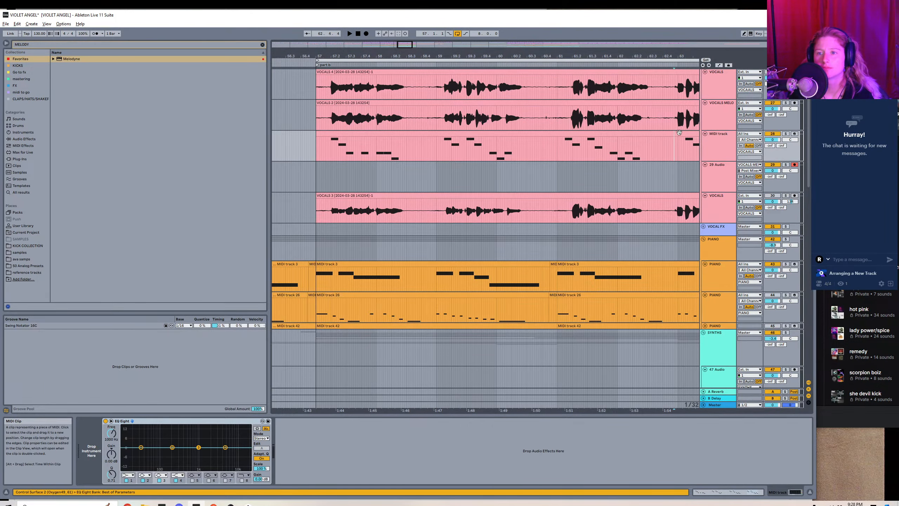
double_click(679, 133)
mouse_move(684, 323)
mouse_down()
mouse_move(675, 350)
mouse_move(707, 333)
mouse_move(689, 351)
mouse_up()
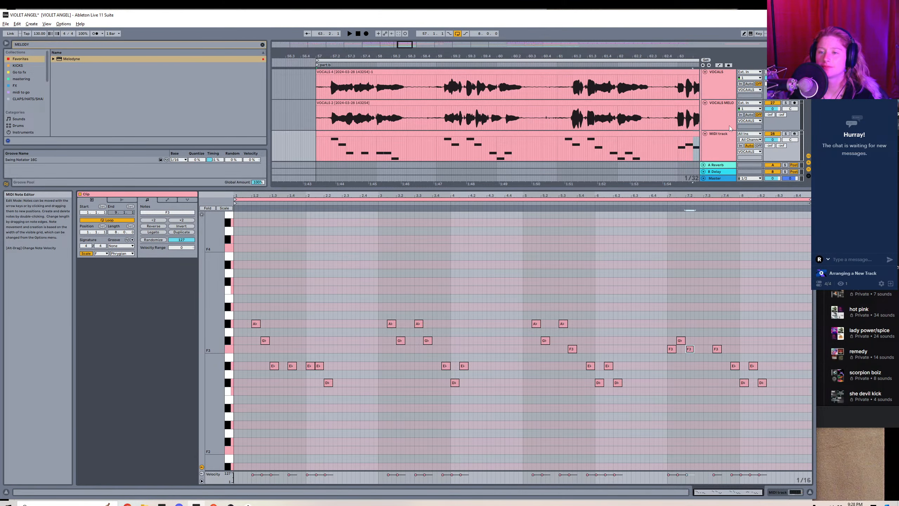
Check how the fourth vocal phrase ends in Melodyne and rearrange the closing notes to Eb3, Db3, Eb3, Eb3 from 7.3.1, plus Eb3 at 8.1.3.
click(681, 115)
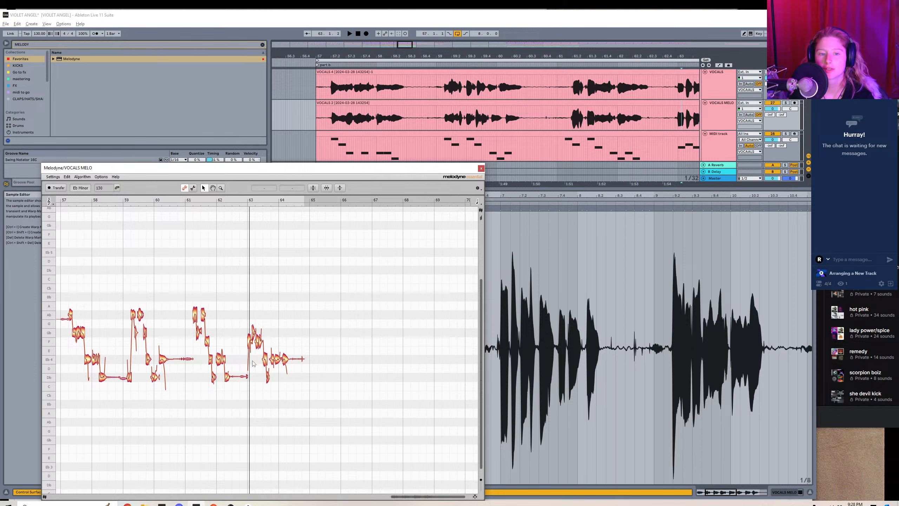
key(shift+Tab)
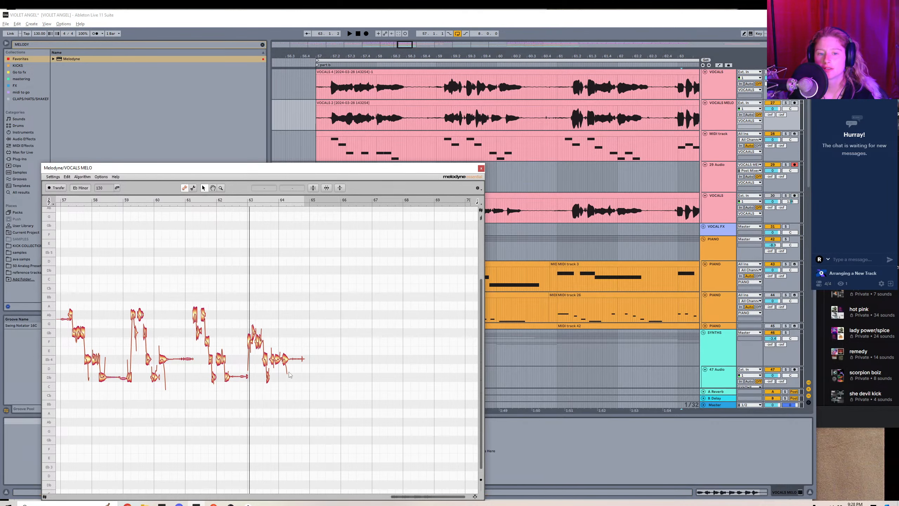
click(641, 141)
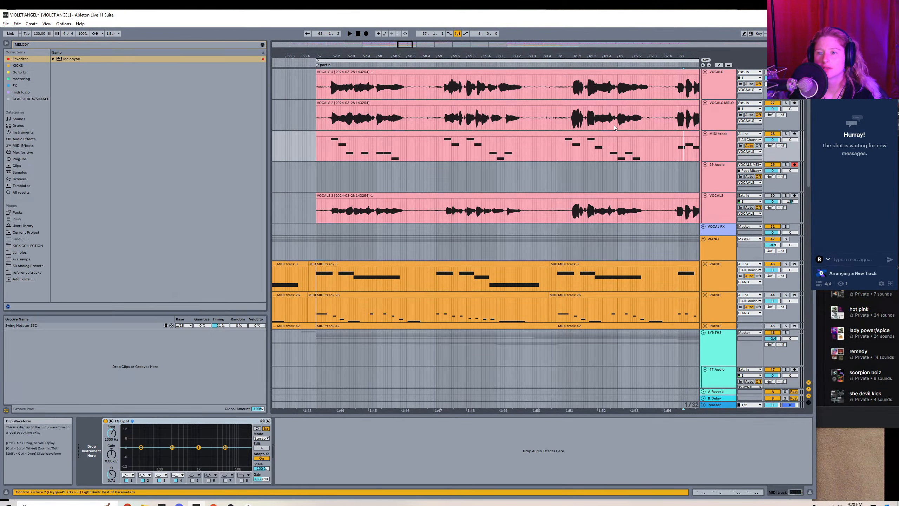
click(644, 132)
double_click(645, 132)
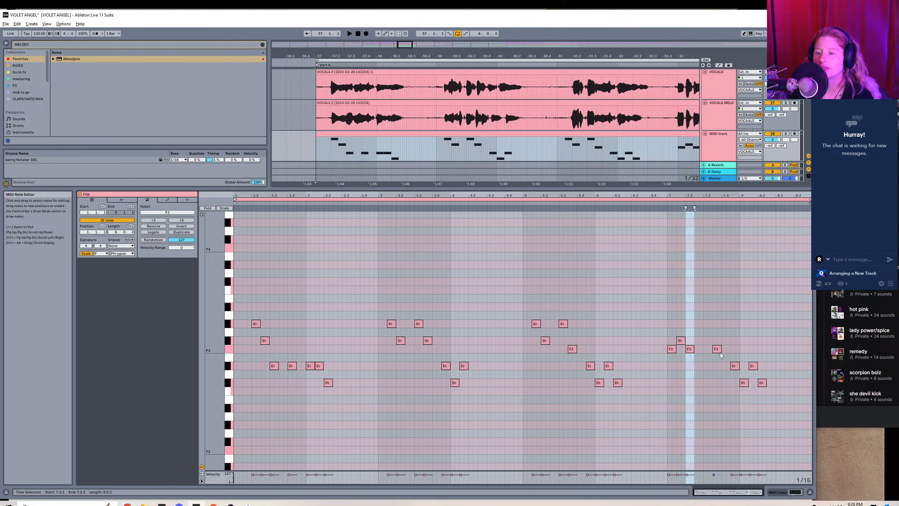
mouse_move(718, 351)
mouse_down()
mouse_move(725, 382)
mouse_move(748, 370)
mouse_up()
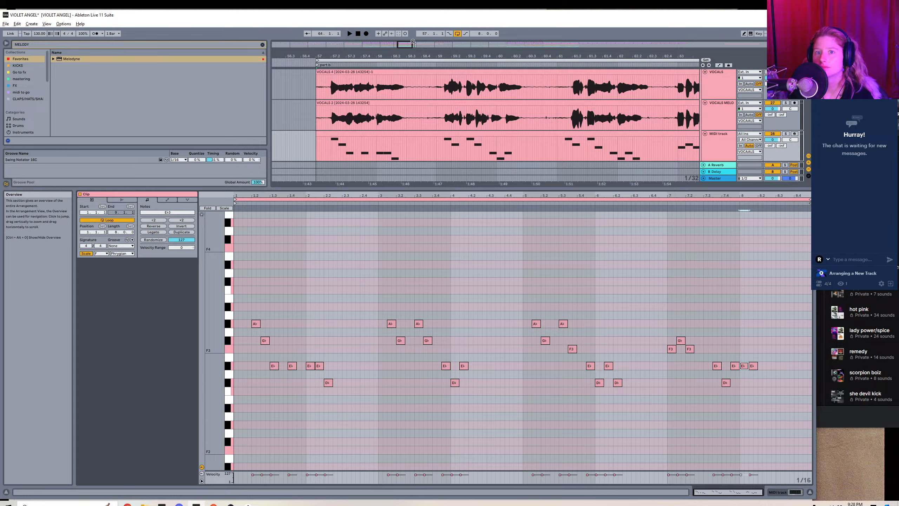
mouse_move(407, 42)
mouse_down()
mouse_move(406, 35)
mouse_move(412, 51)
mouse_up()
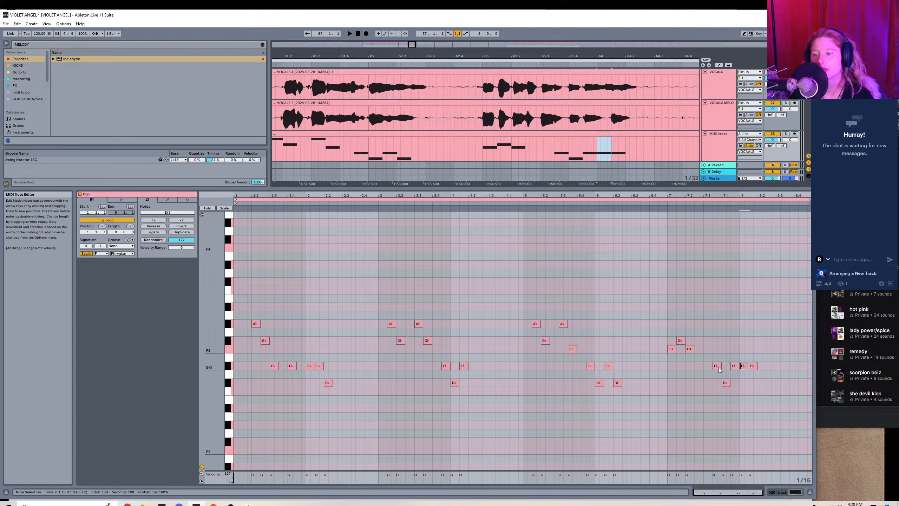
drag(713, 367, 735, 370)
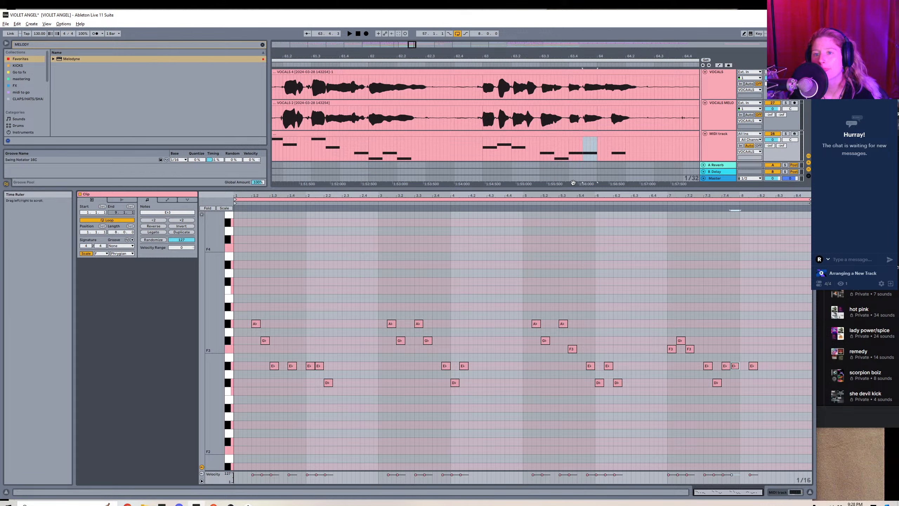
Clear the Melodyne browser search and load Sylenth1 from the favorites onto the MIDI track with the melody clip.
drag(483, 56, 483, 31)
key(shift+Tab)
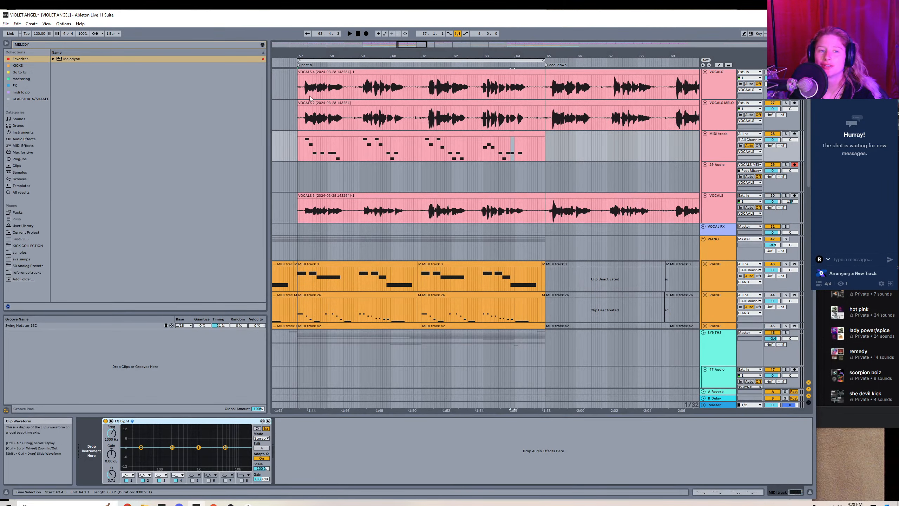
click(262, 45)
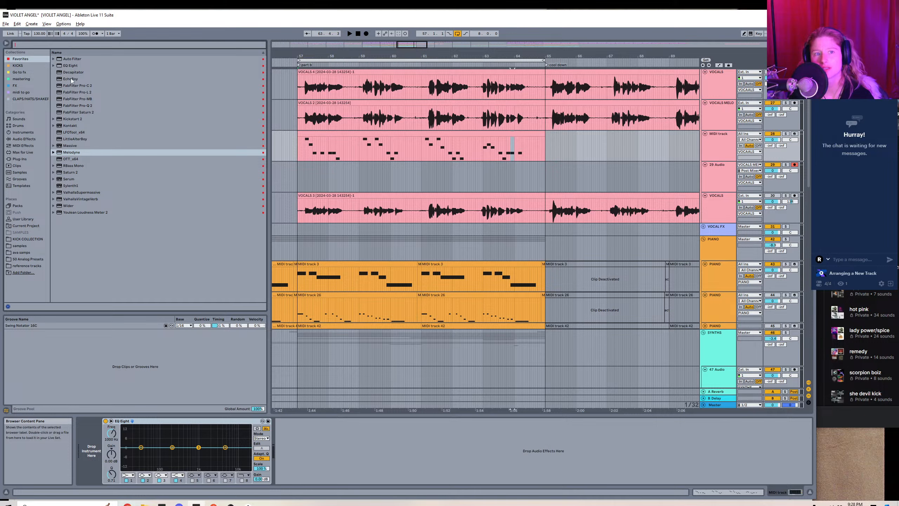
click(72, 186)
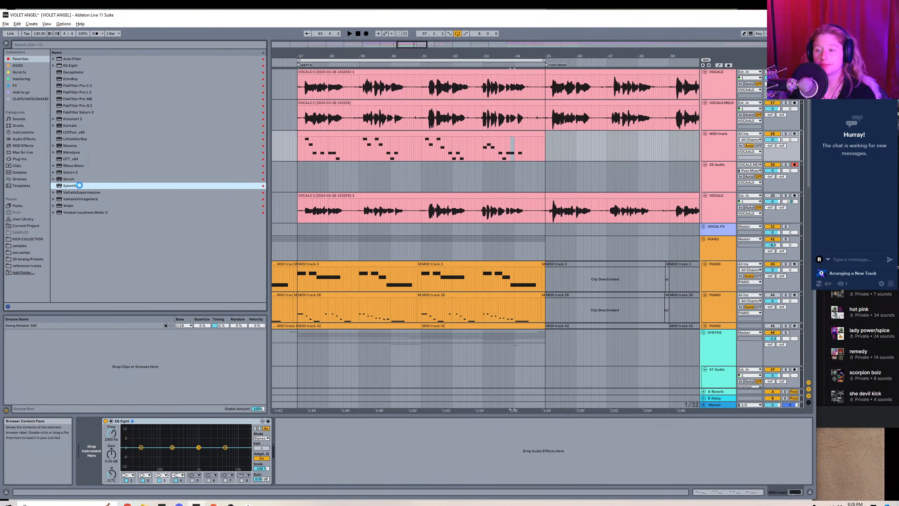
double_click(79, 185)
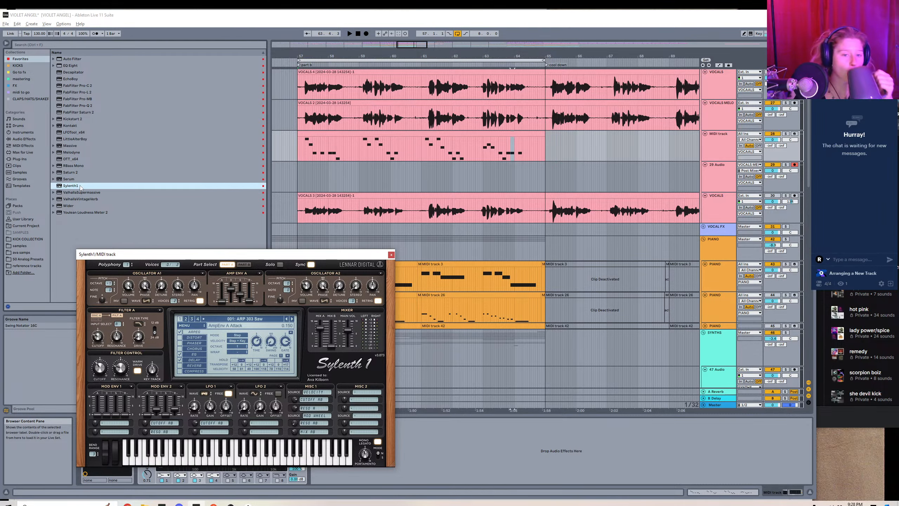
Reset the Sylenth1 preset to its initial state with Clear / Init.
click(267, 321)
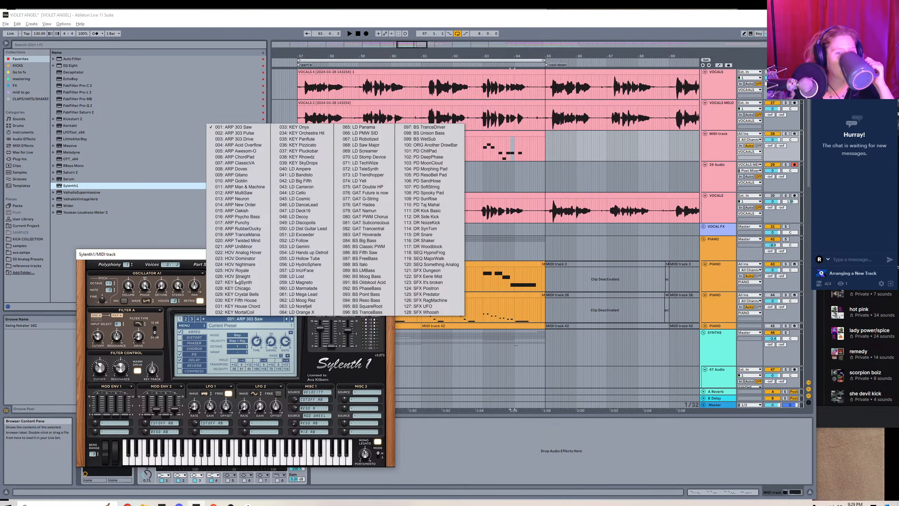
click(191, 325)
click(191, 325)
mouse_move(208, 335)
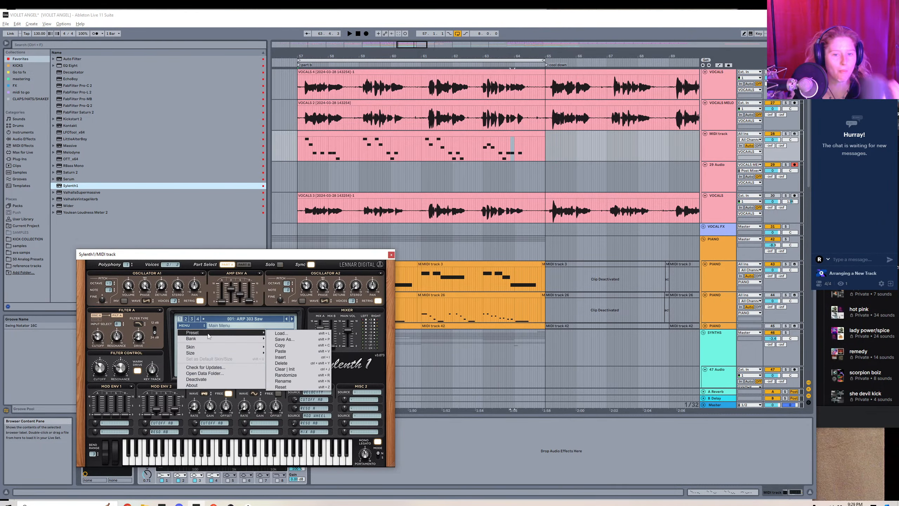
click(316, 369)
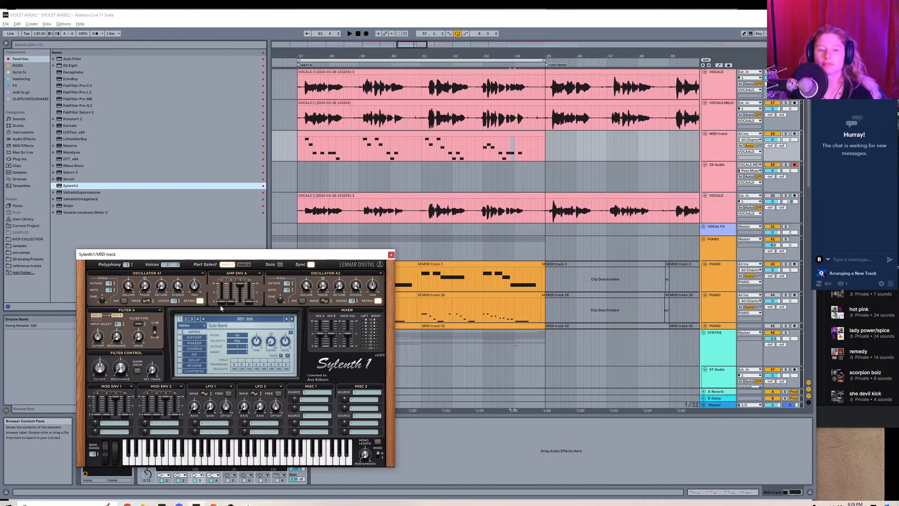
Adjust Sylenth1's Part A amp envelope and Oscillator A1's wave and voices, and play the melody clip through it.
drag(231, 301, 232, 291)
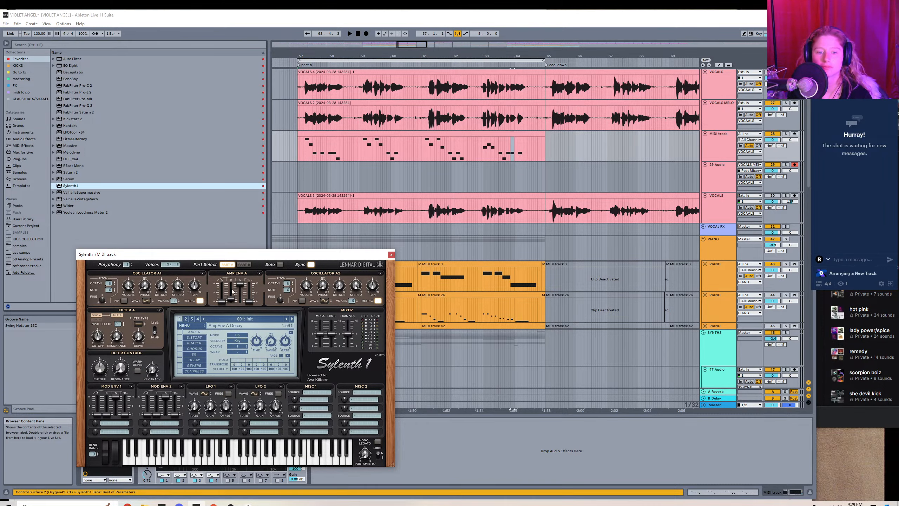
click(147, 301)
click(156, 307)
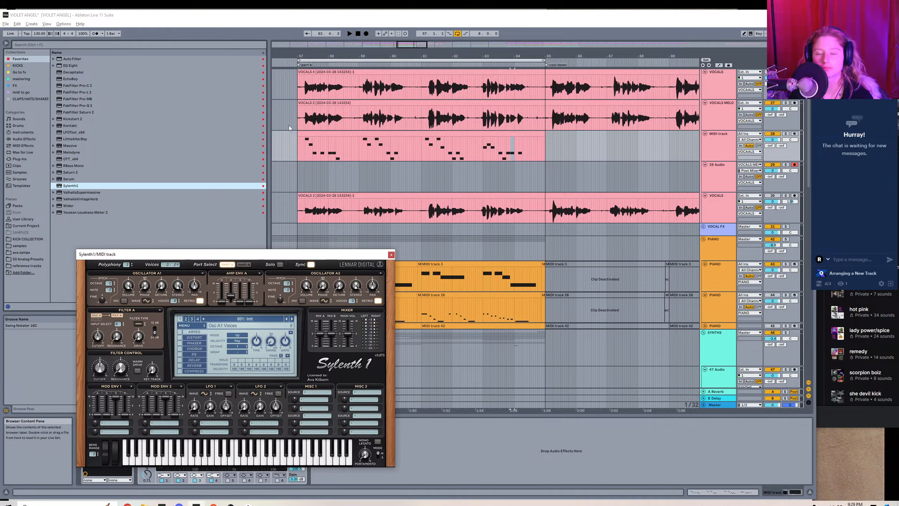
click(303, 134)
key(space)
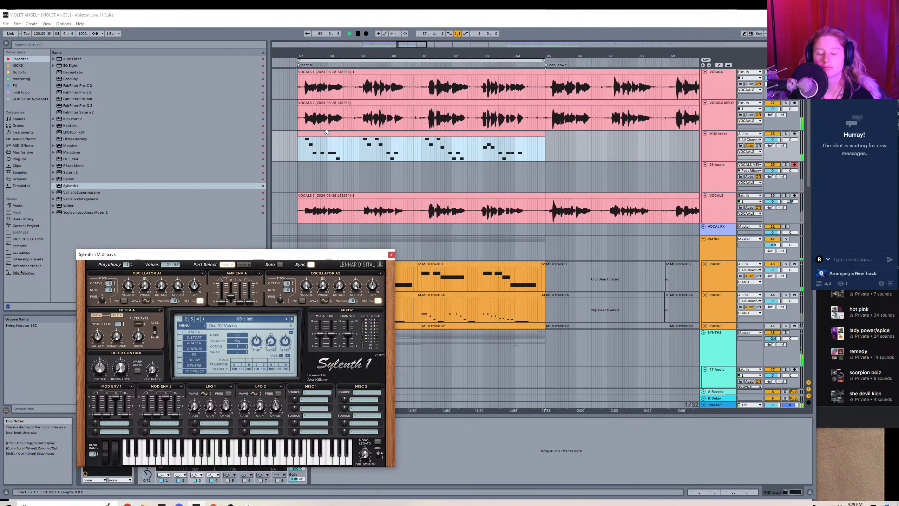
In Sylenth1's Part B, raise the voices of Oscillators B1 and B2 and adjust the amp envelope while the melody plays.
click(244, 264)
click(173, 300)
click(176, 304)
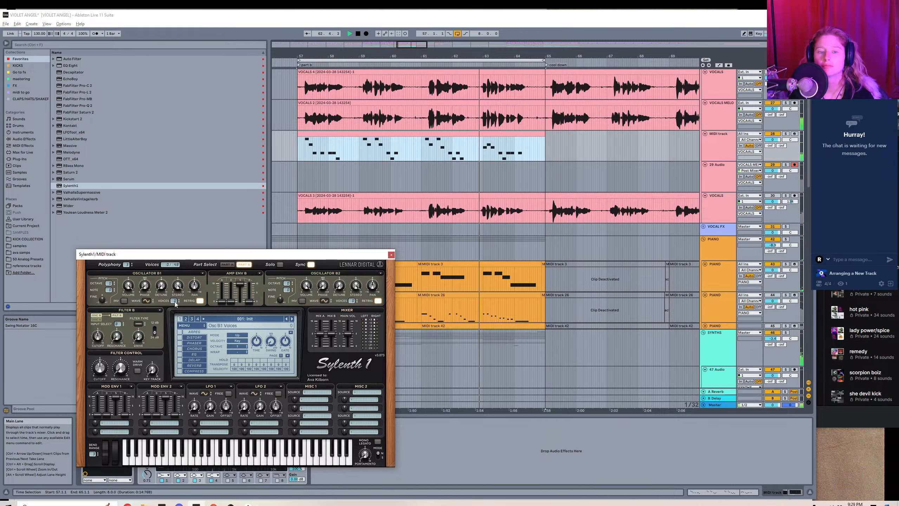
drag(176, 302, 177, 212)
drag(352, 301, 345, 149)
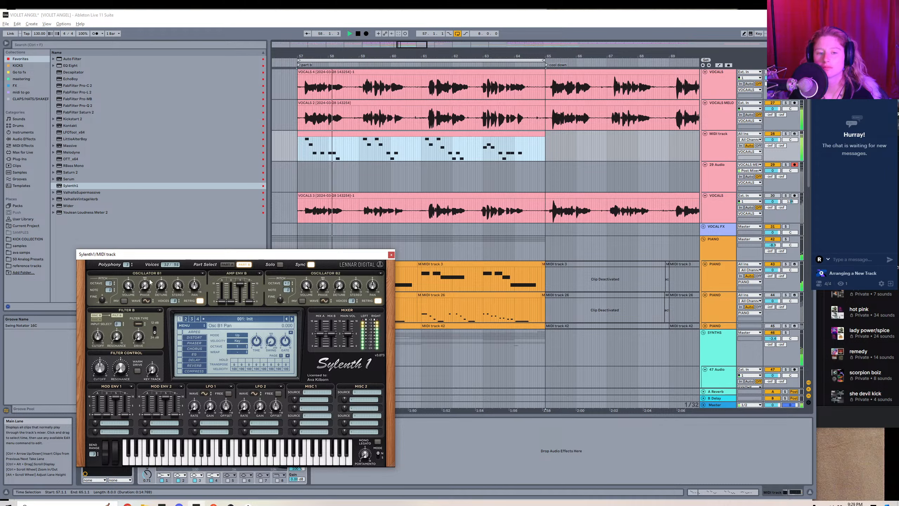
mouse_move(231, 301)
mouse_down()
mouse_move(233, 267)
mouse_move(229, 306)
mouse_up()
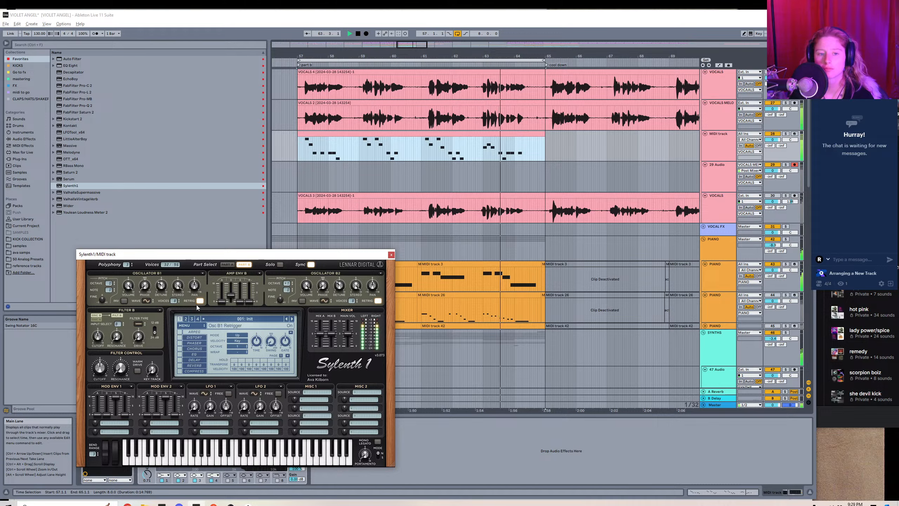
Set Sylenth1's Filter B to Lowpass with a cutoff of about 2.8, enable the chorus, and close the synth window.
click(138, 324)
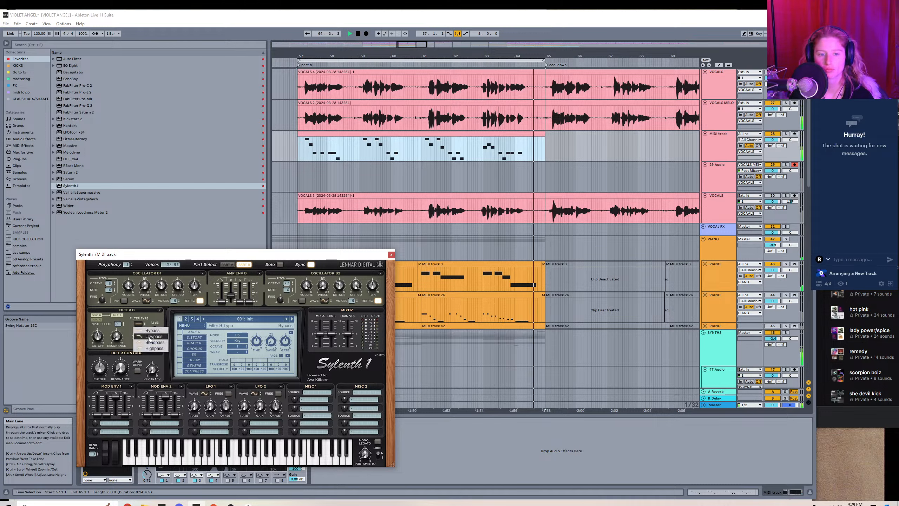
click(140, 350)
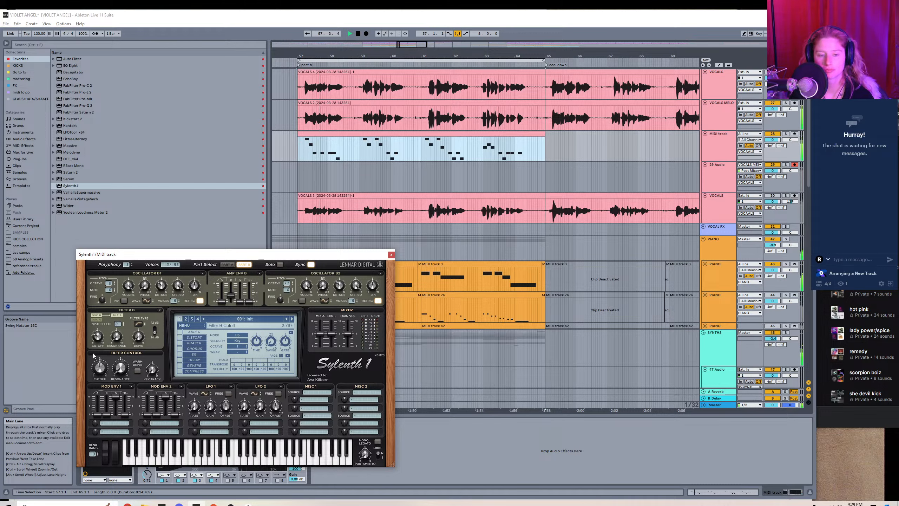
click(180, 348)
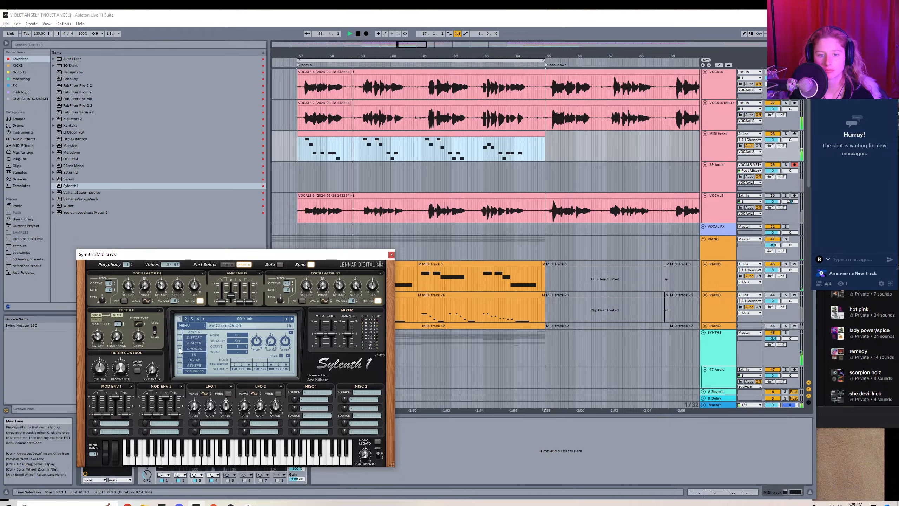
click(391, 254)
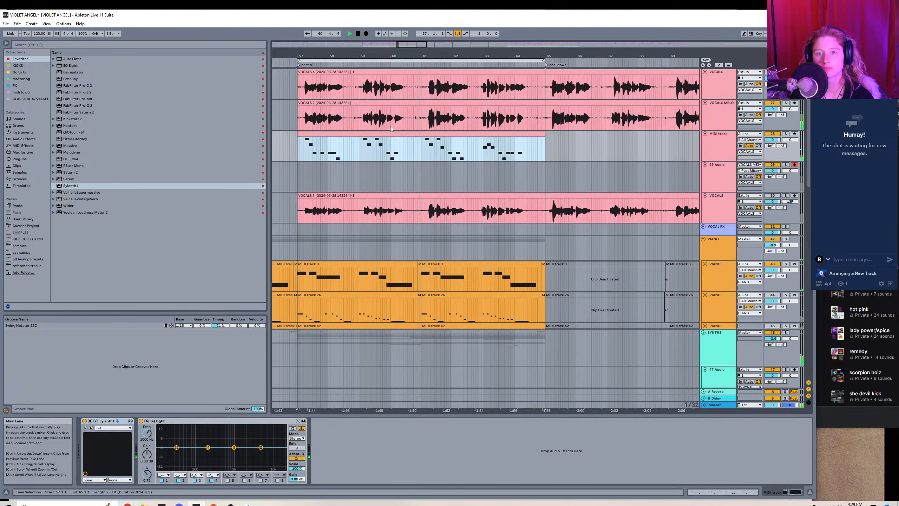
In the VOCALS MELO Melodyne, lower the faint blob before the first phrase to about F4 and raise the phrase's Gb4 note to Ab4.
click(344, 101)
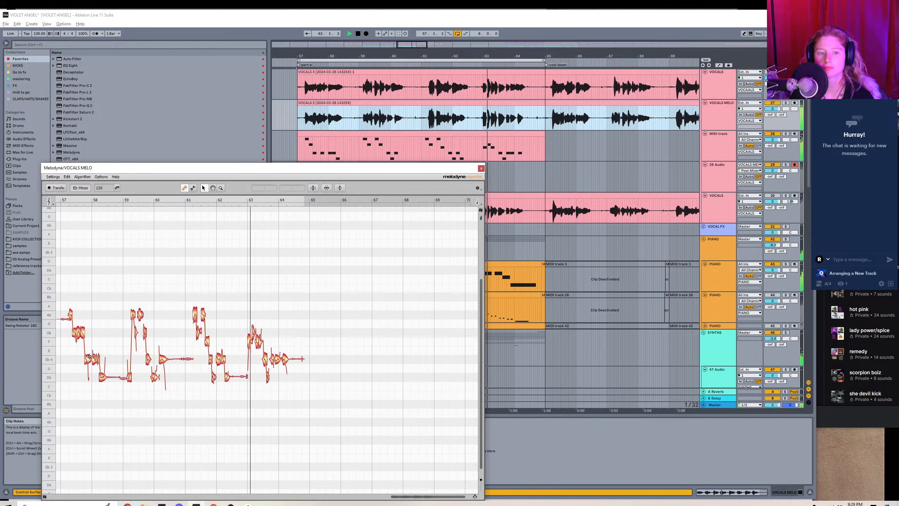
drag(63, 320, 65, 338)
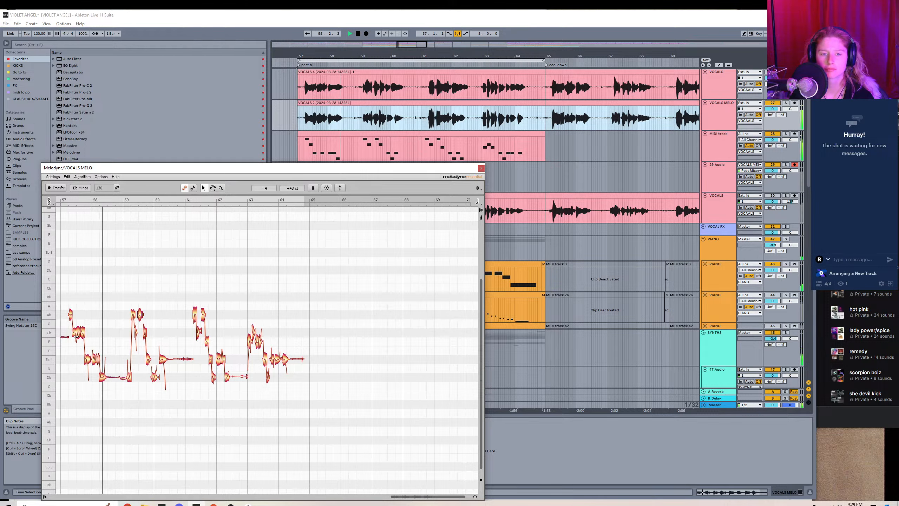
drag(79, 334, 79, 315)
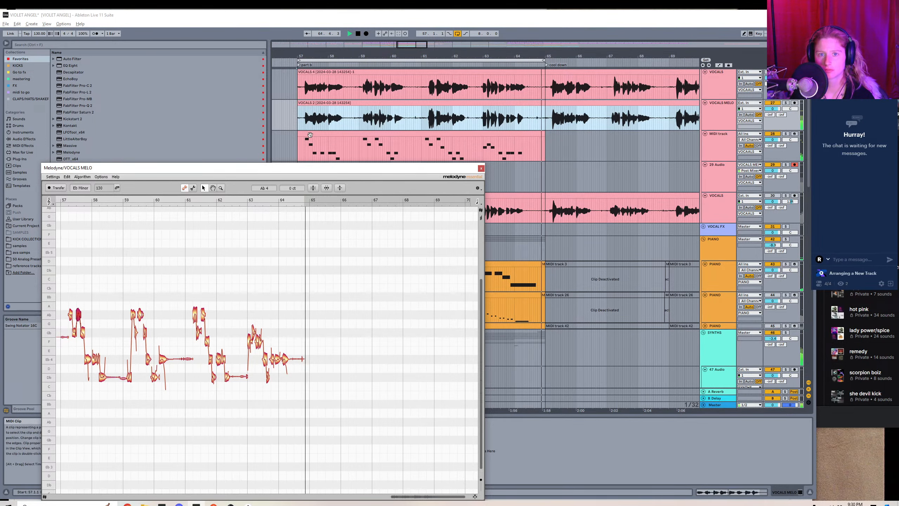
Match the MIDI clip's first phrase to Melodyne by raising the Eb3 note at 1.3.1 to Ab3 and adding a Gb3 note at 1.3.3.
double_click(321, 134)
drag(276, 365, 276, 323)
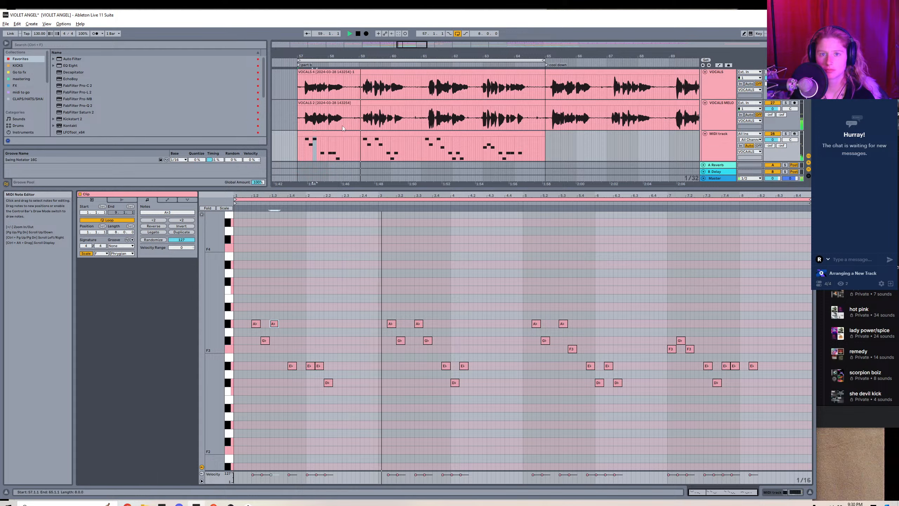
drag(411, 44, 404, 58)
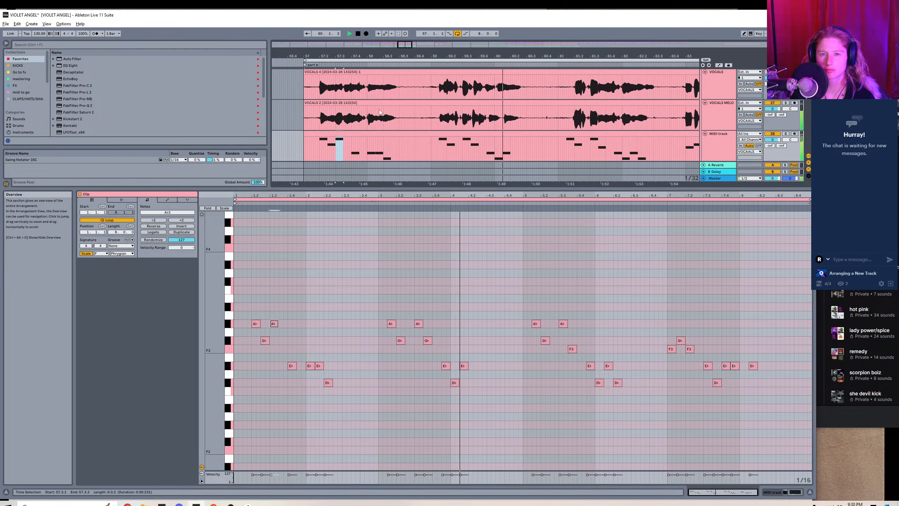
click(345, 118)
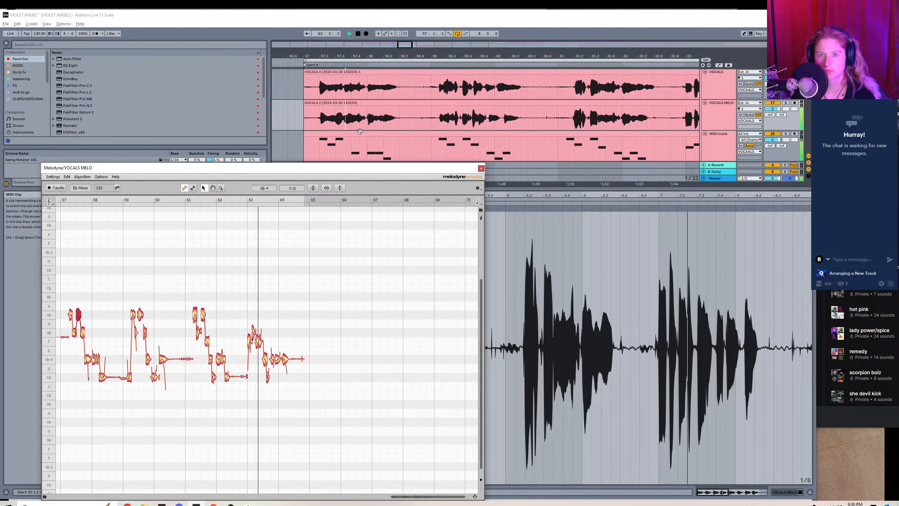
click(359, 143)
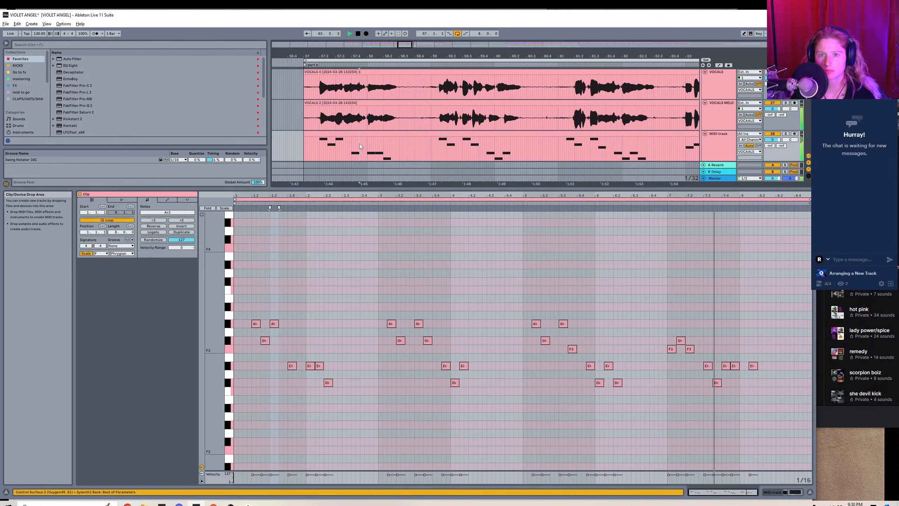
double_click(283, 340)
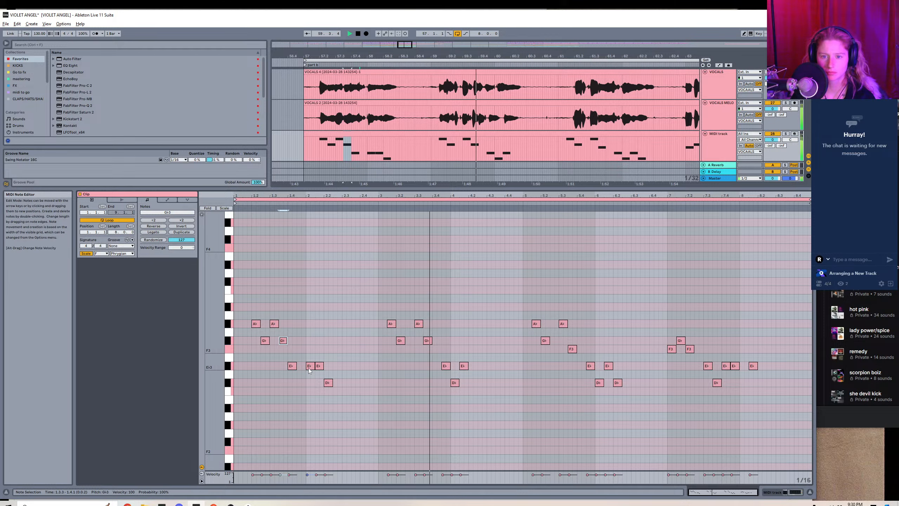
In the melody clip's second phrase, move the first Gb3 note to 3.2.3.
drag(390, 301, 431, 370)
click(405, 376)
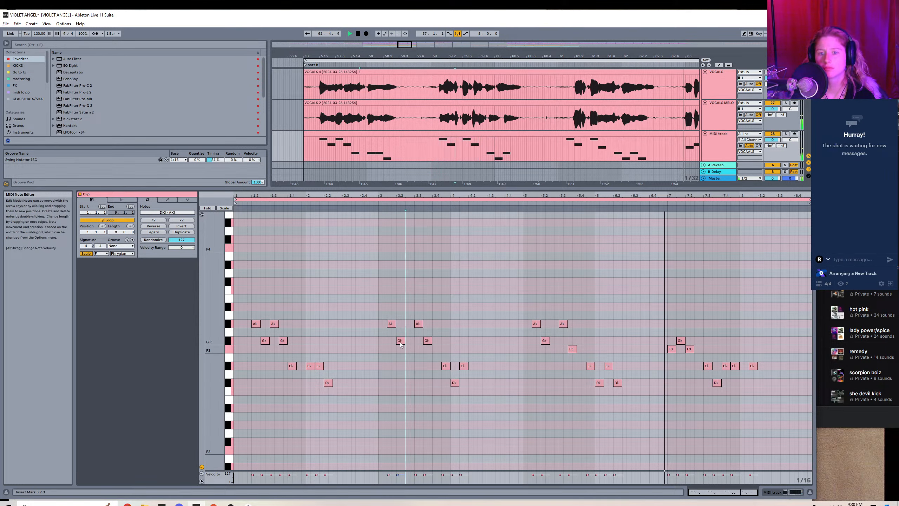
drag(400, 341, 408, 342)
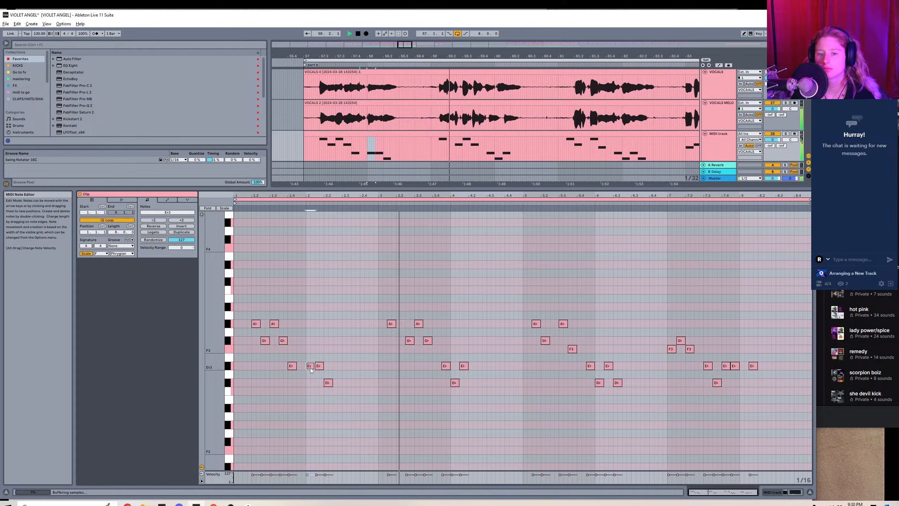
In the first phrase, lower the Eb3 note at 2.1.1 to Db3 and shift it to 1.4.3, then move the following Eb3 note to 2.1.1.
drag(309, 366, 309, 383)
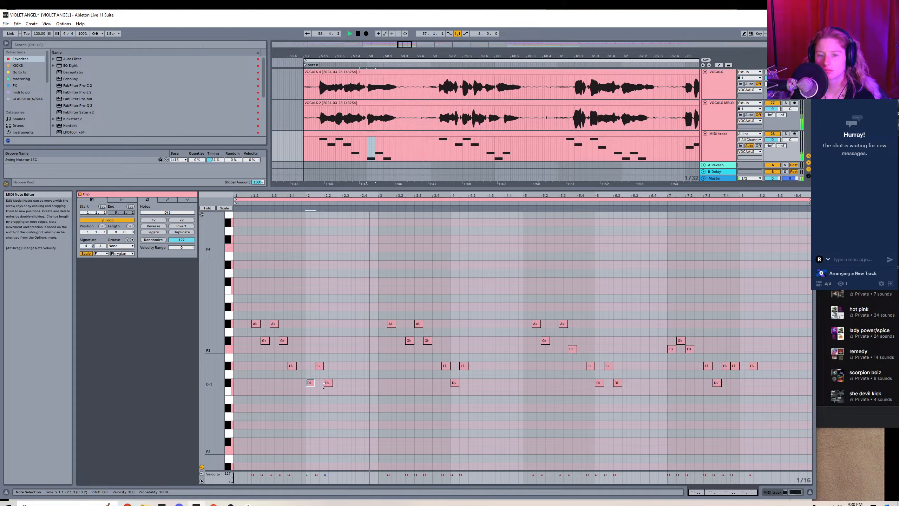
drag(309, 383, 300, 383)
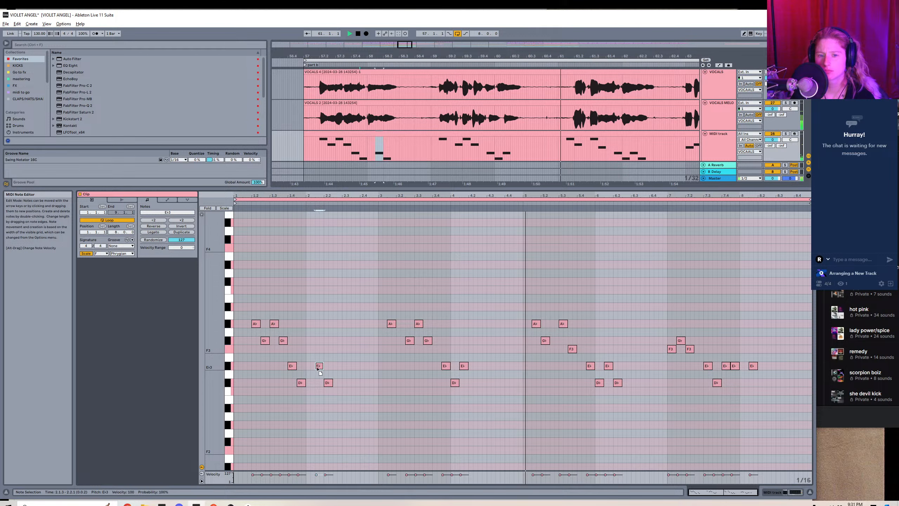
double_click(309, 367)
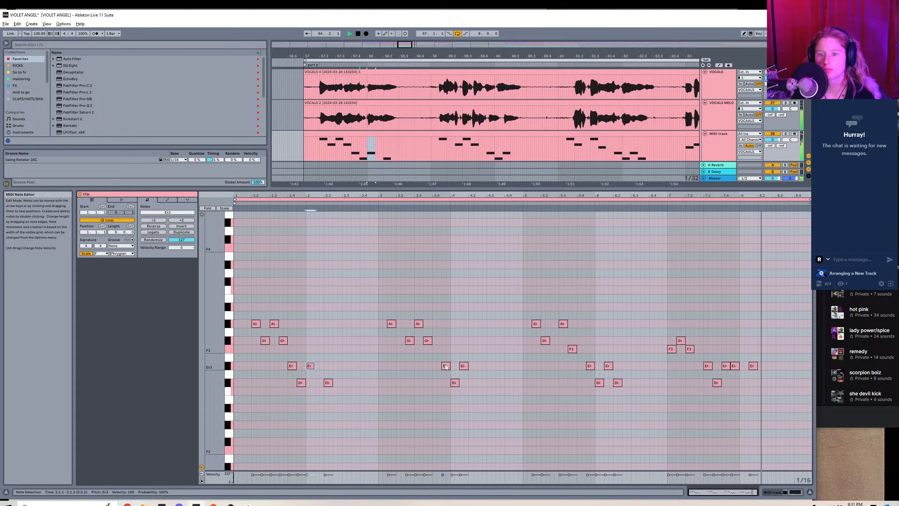
Tighten the second phrase's timing by moving its first Eb3 note to 3.4.1 and its Db3 note to 3.4.4, keeping the last Eb3 at 4.1.3.
drag(445, 366, 435, 365)
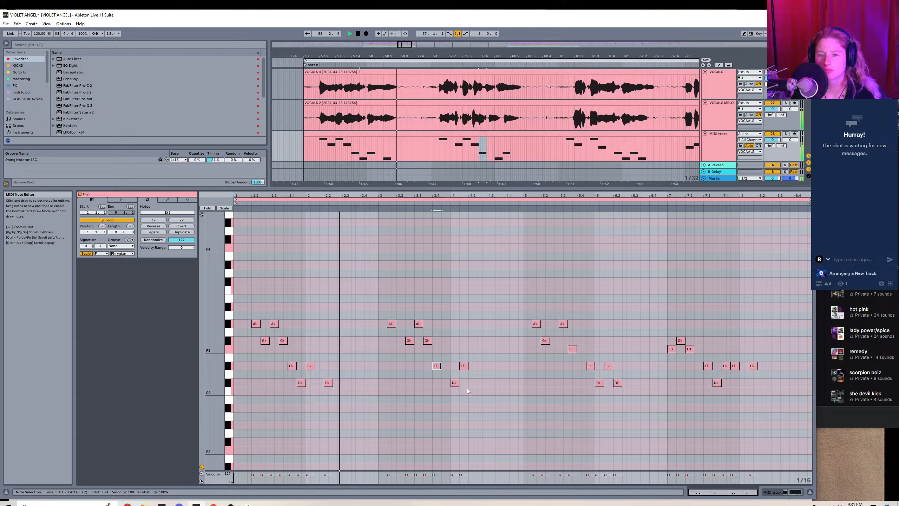
drag(457, 386, 456, 386)
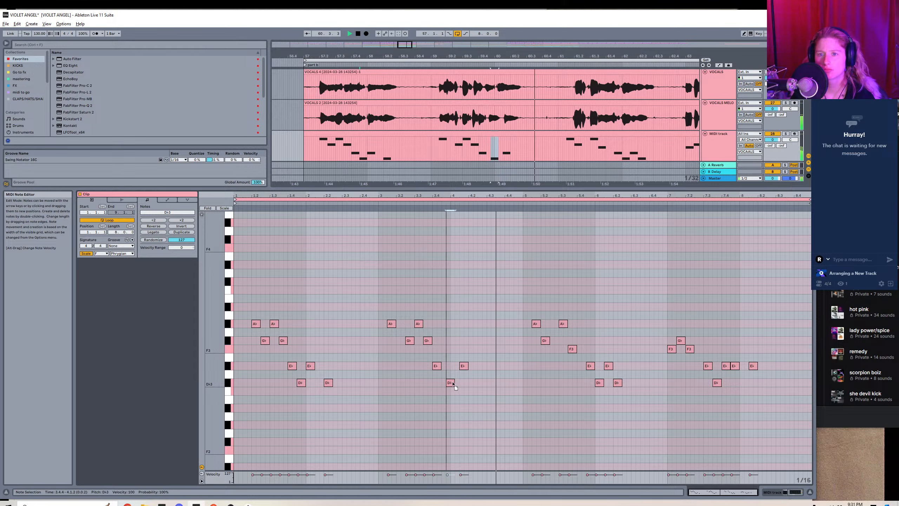
mouse_move(409, 41)
mouse_down()
mouse_move(404, 60)
mouse_move(404, 43)
mouse_up()
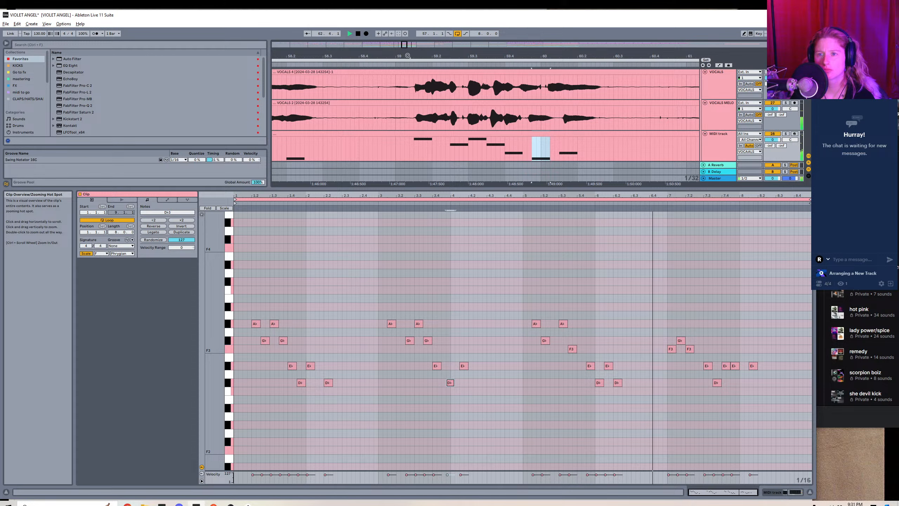
double_click(465, 366)
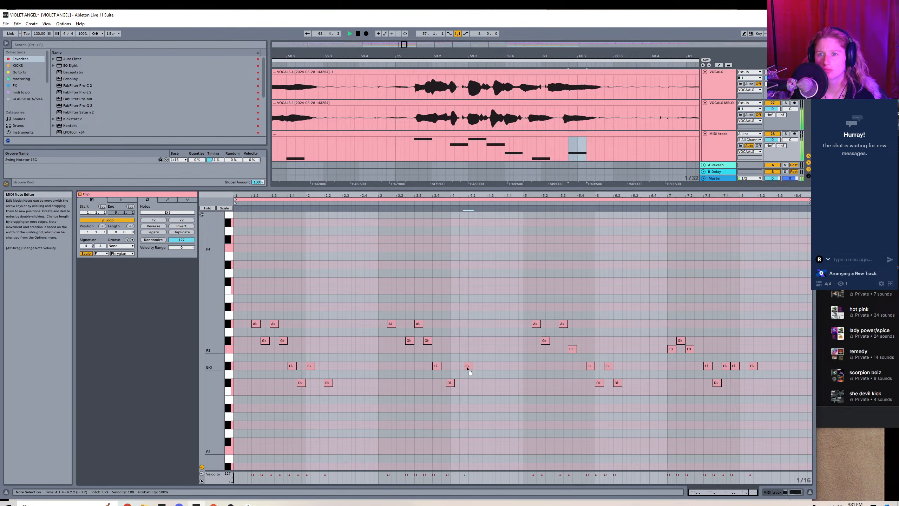
drag(467, 368, 463, 369)
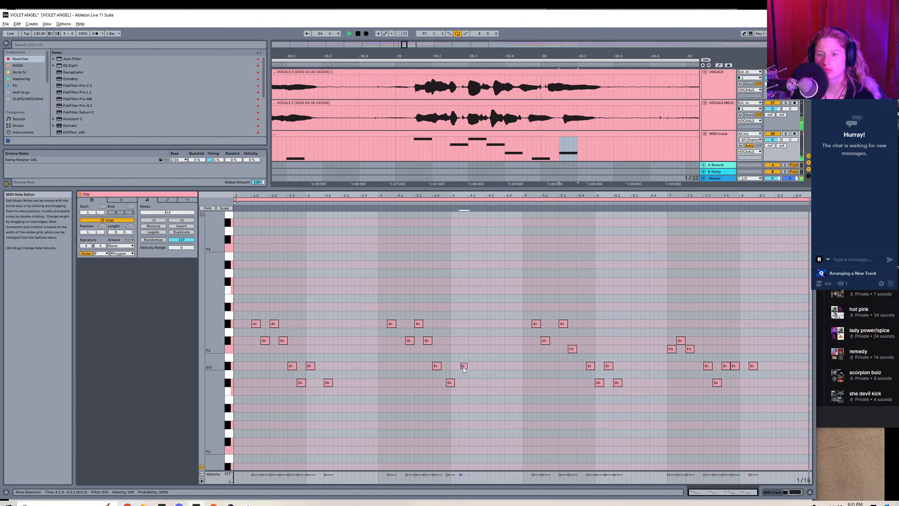
click(451, 383)
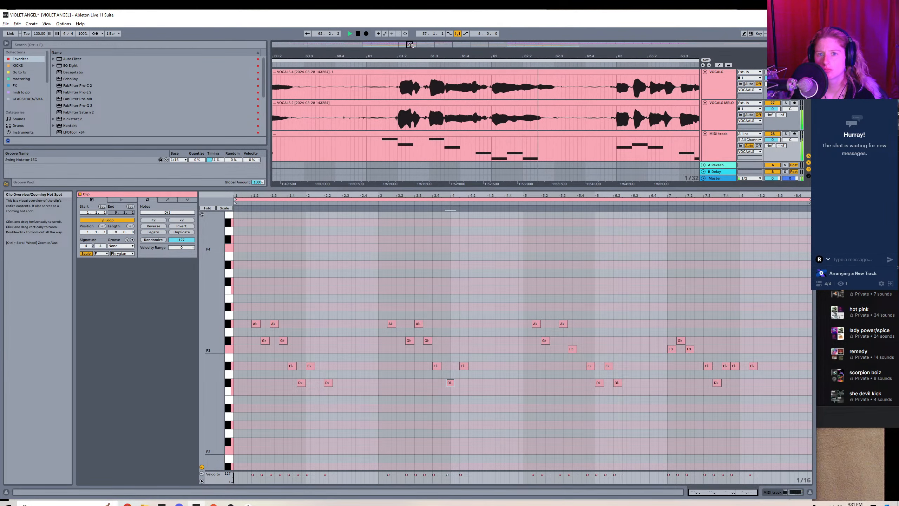
Shift the third phrase's opening Ab3 and Gb3 notes an eighth note later so the pair starts at 5.2.1.
drag(525, 313, 554, 340)
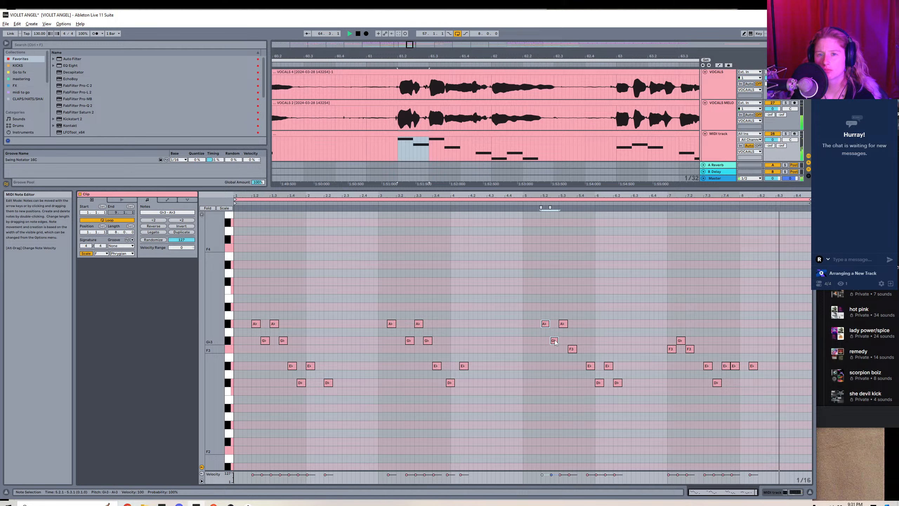
click(544, 370)
drag(410, 44, 406, 25)
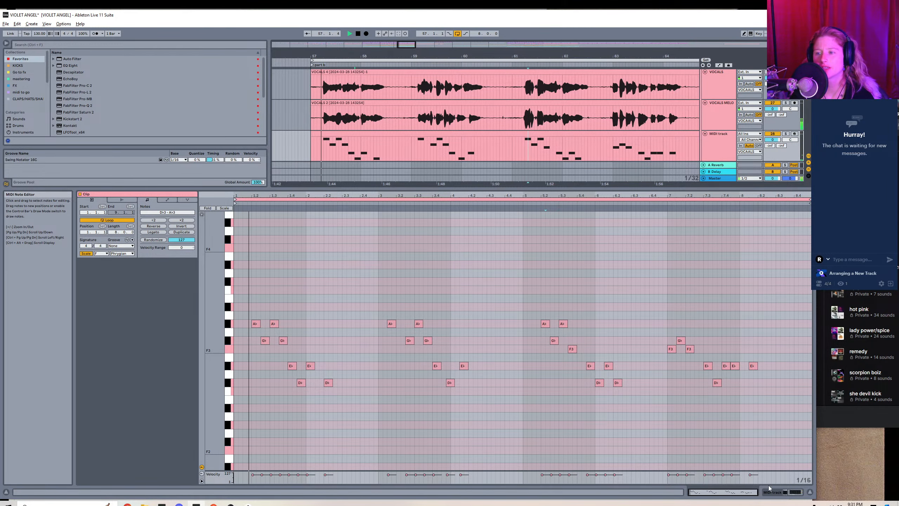
Close the clip editor, stop playback, and look over the corrected notes in the VOCALS MELO Melodyne.
click(810, 491)
key(space)
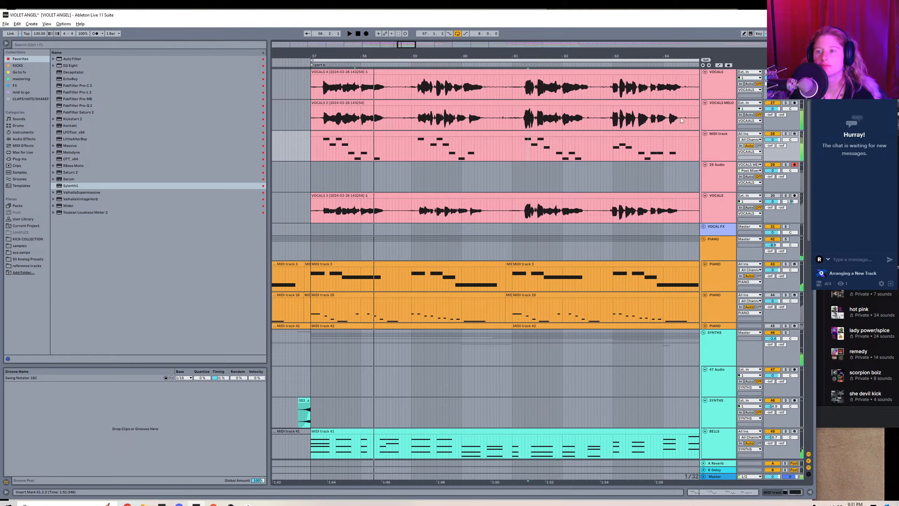
click(723, 115)
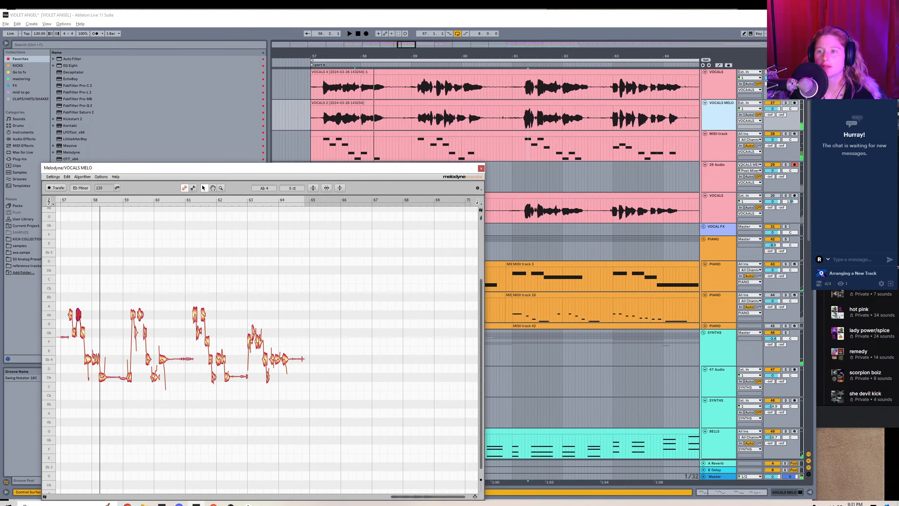
click(481, 168)
Move the empty audio track directly below VOCALS MELO and rename it REC.
drag(717, 170, 722, 136)
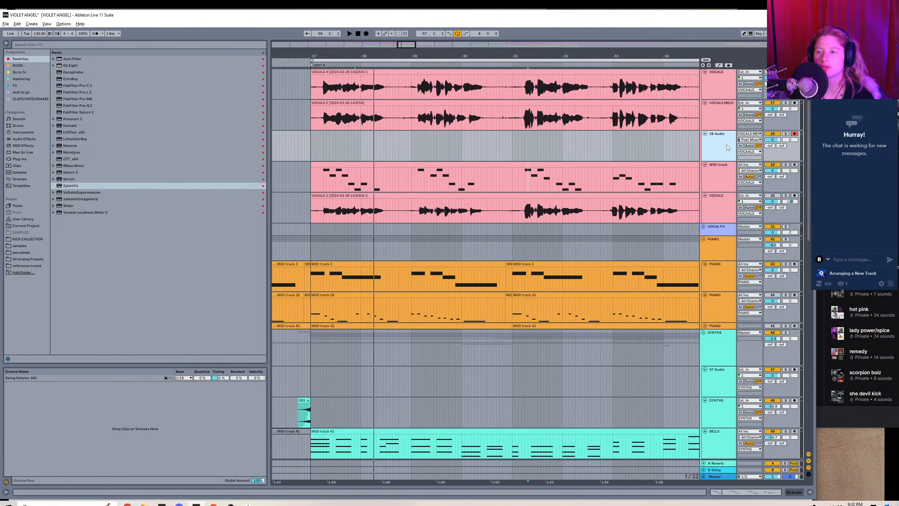
right_click(726, 148)
click(738, 173)
text(REC)
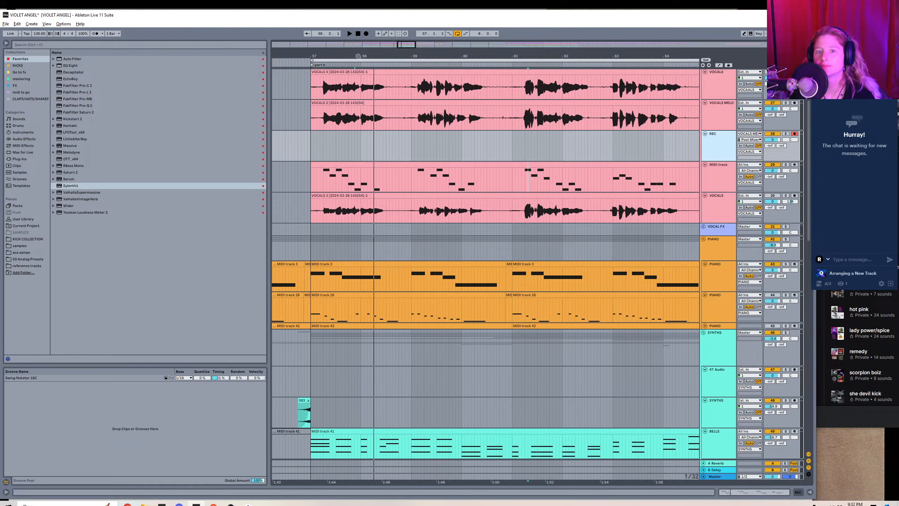
Record the VOCALS MELO output onto the REC track from bar 57 through part b.
click(368, 34)
key(space)
click(312, 153)
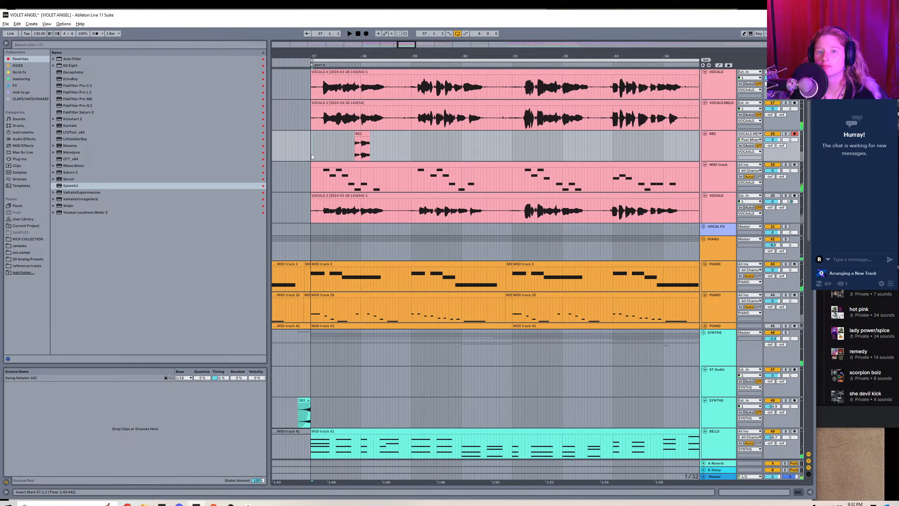
click(367, 33)
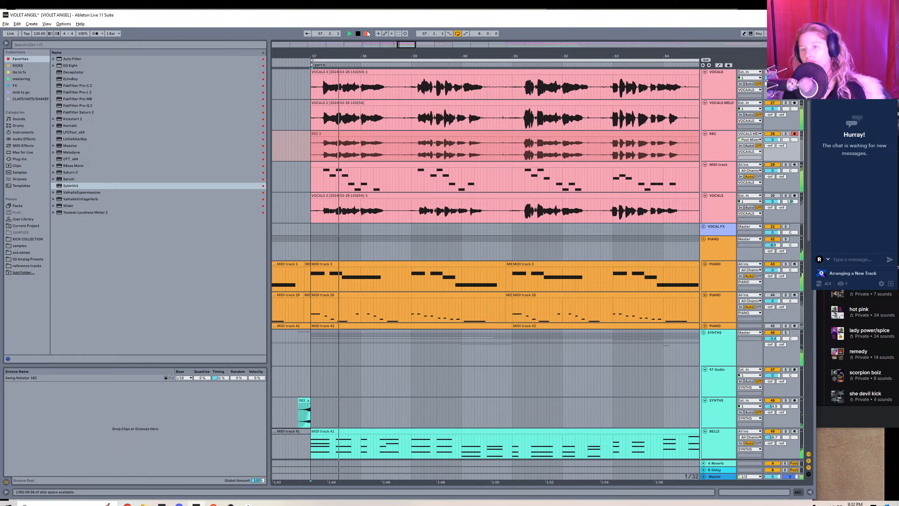
click(367, 33)
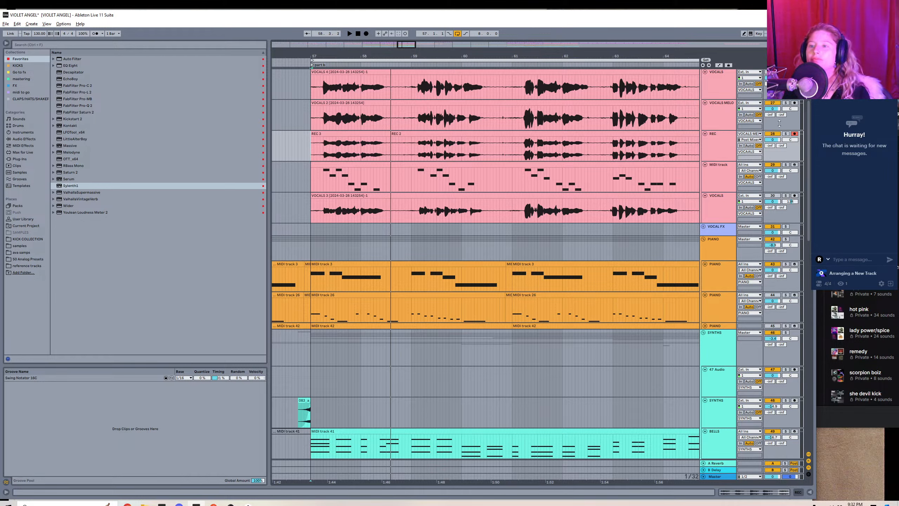
key(space)
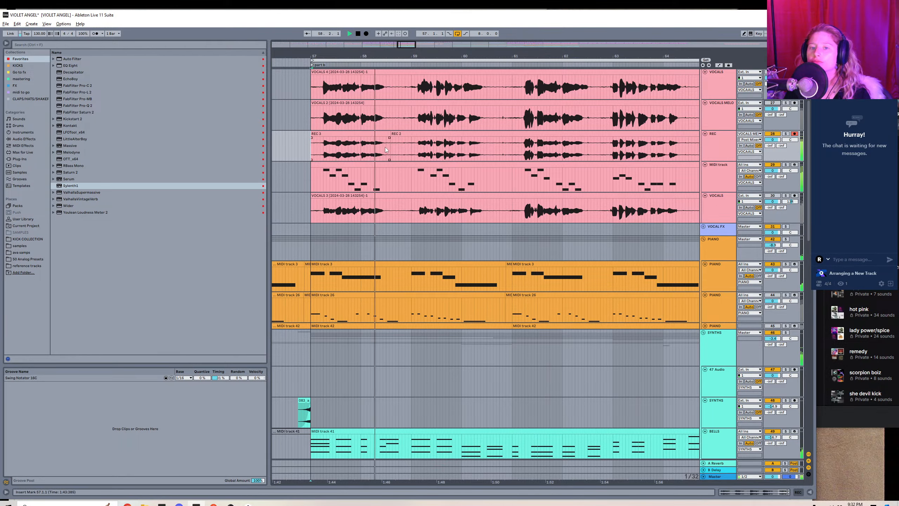
Delete the silent gaps between the four recorded phrases on the REC track.
drag(389, 148, 416, 151)
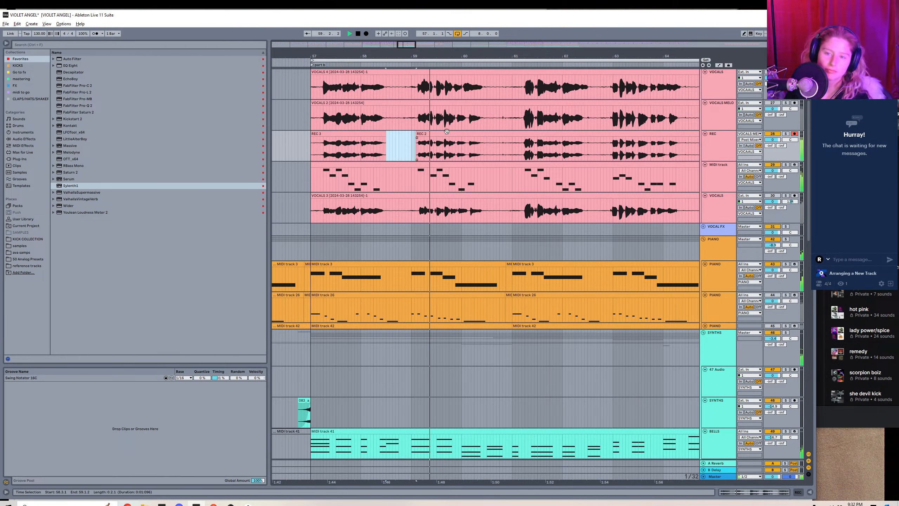
key(Delete)
drag(483, 151, 518, 153)
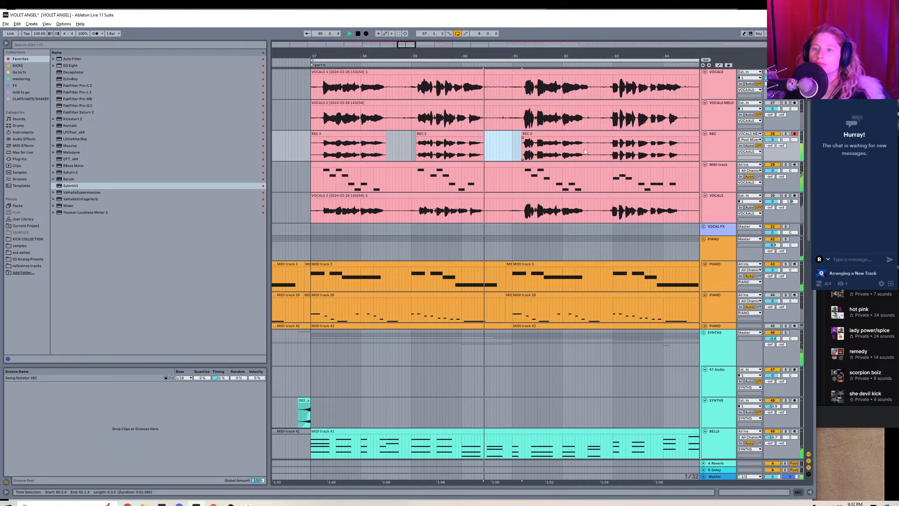
key(Delete)
drag(584, 149, 610, 155)
key(Delete)
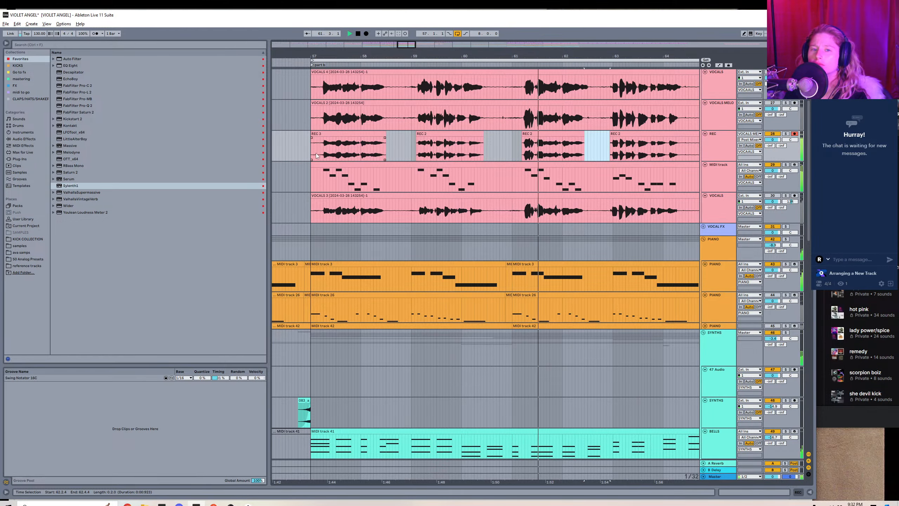
Trim the silence before the first phrase and after the last phrase on the REC track.
drag(301, 152, 322, 152)
key(Delete)
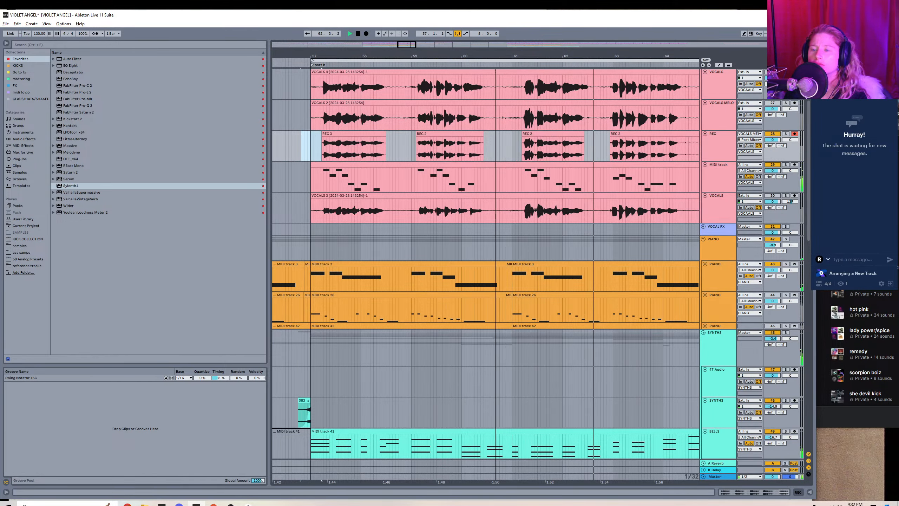
drag(412, 44, 418, 44)
drag(540, 151, 594, 155)
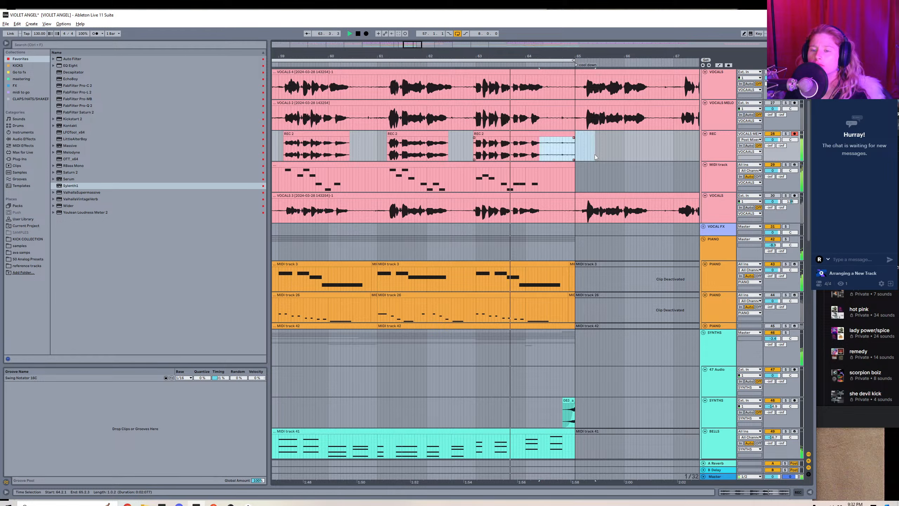
key(Delete)
Stop playback, select the part b melody clip, and move its MIDI track into the SYNTHS group above the 47 Audio track.
drag(419, 43, 413, 31)
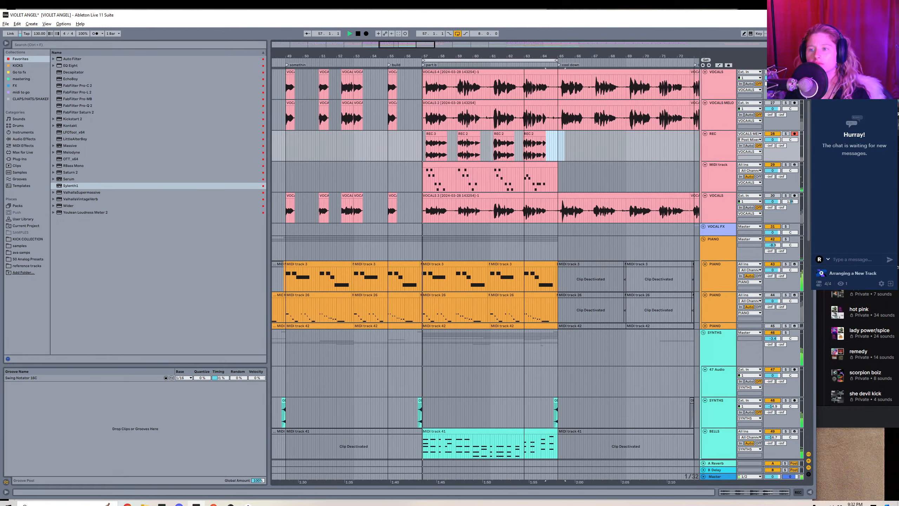
click(488, 166)
key(space)
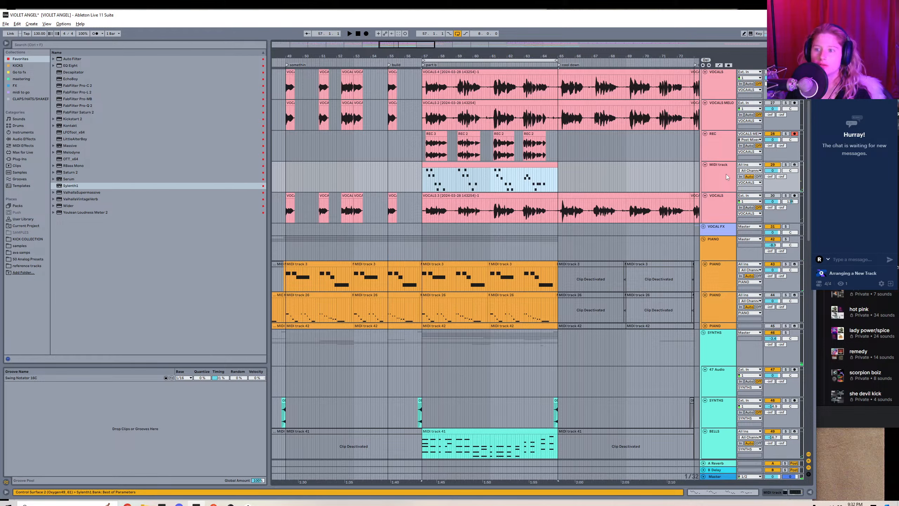
click(726, 177)
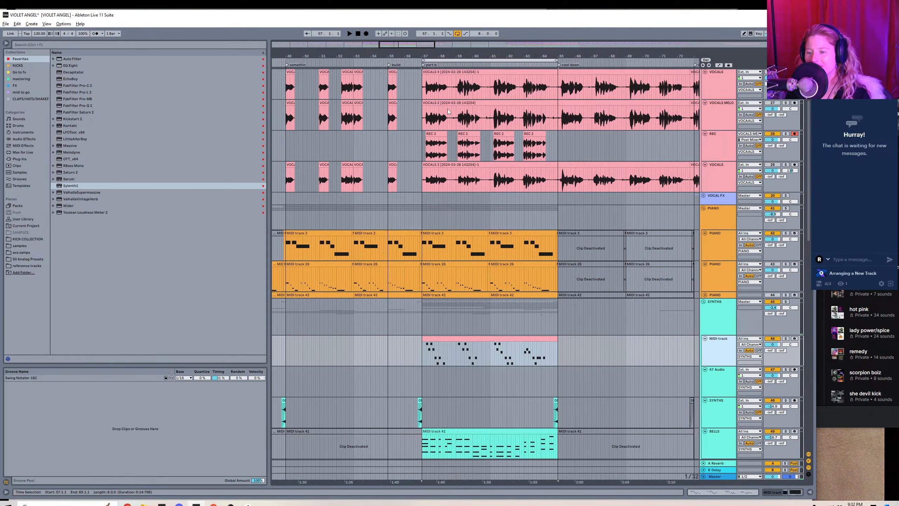
Paste the eight-bar melody clip at bar 17 on its MIDI track.
drag(428, 56, 455, 25)
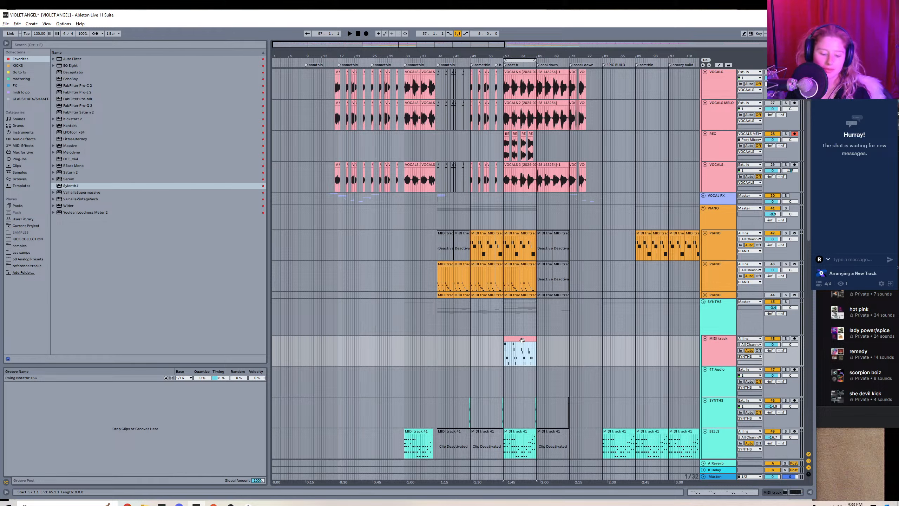
drag(307, 46, 361, 324)
click(343, 355)
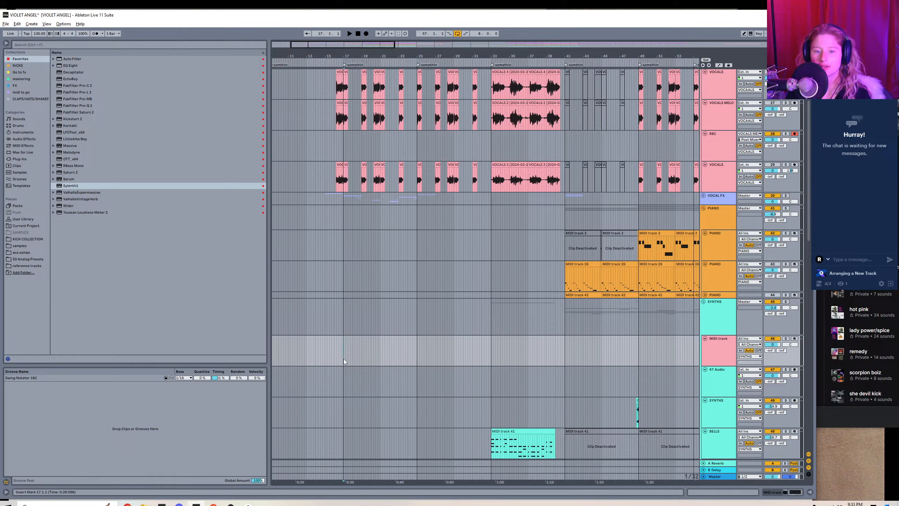
key(ctrl+v)
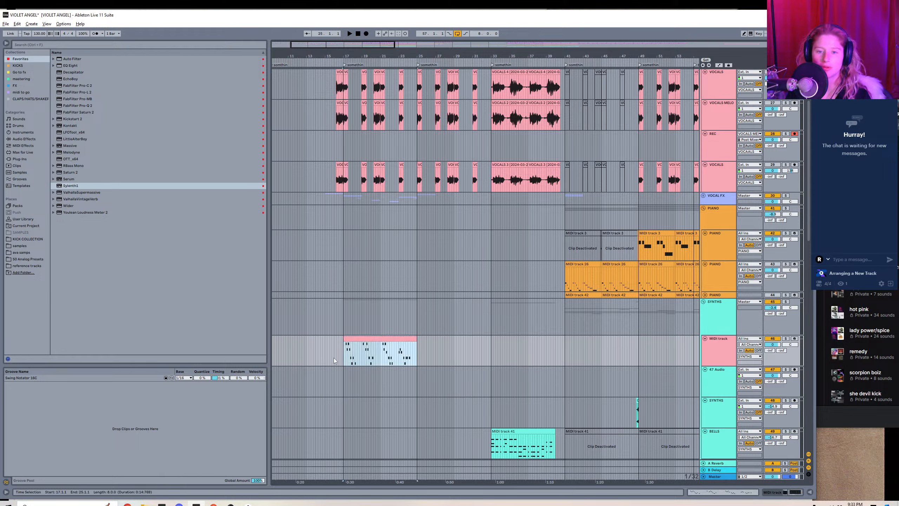
Play the song from just before bar 17, lower the melody MIDI track's volume, and show its device chain.
click(334, 357)
key(space)
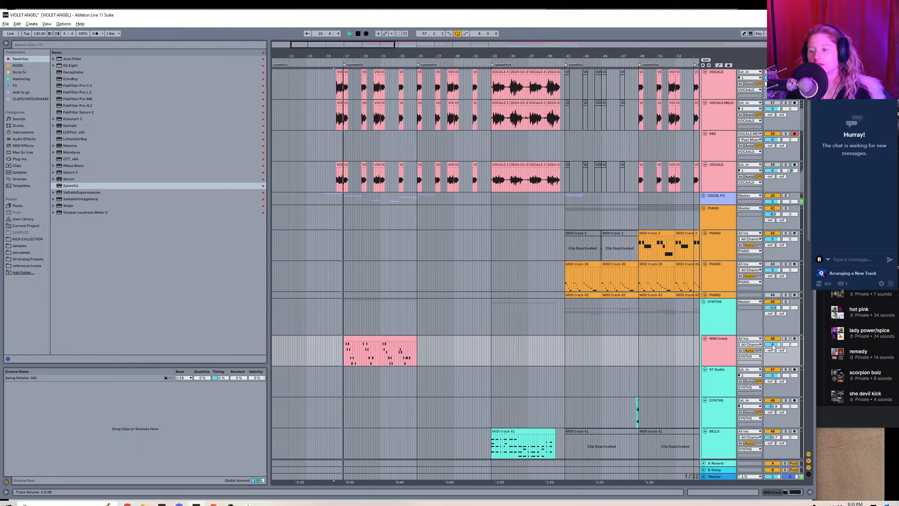
drag(765, 344, 765, 353)
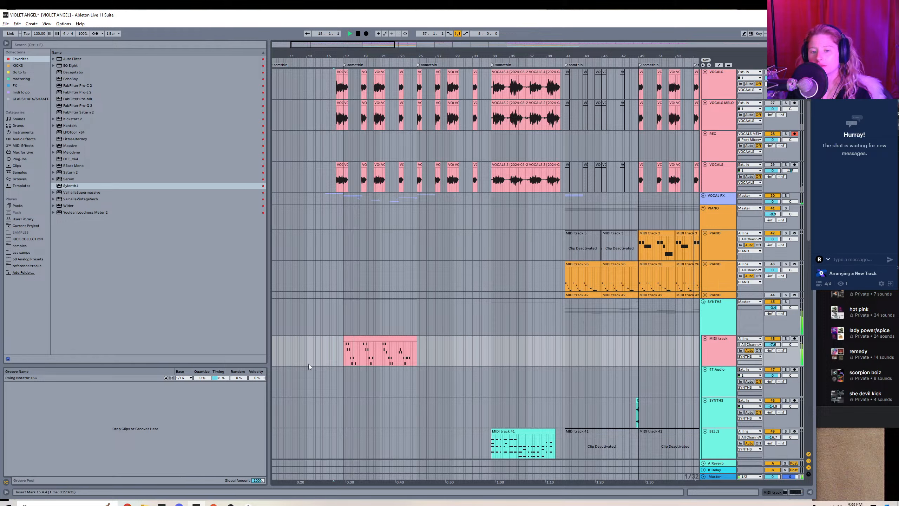
click(795, 492)
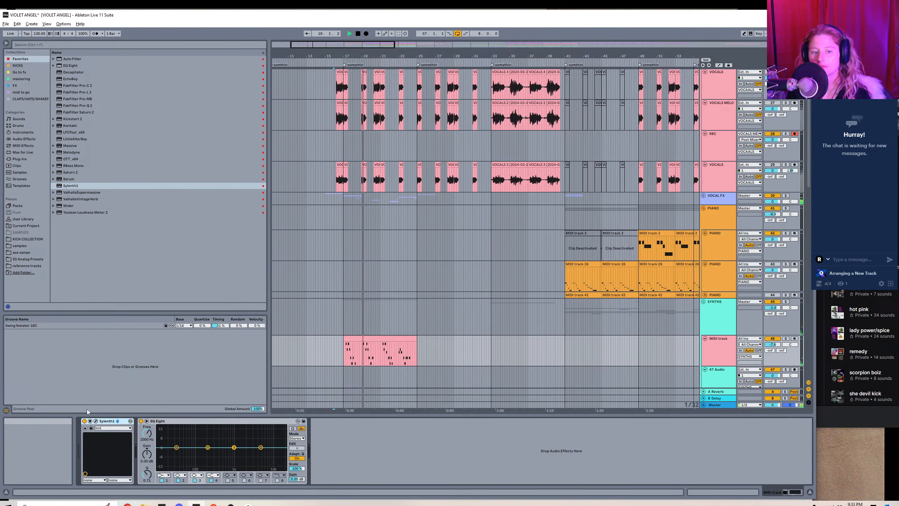
Open the melody track's Sylenth1, turn on its reverb and delay effects, and display the delay settings.
click(96, 421)
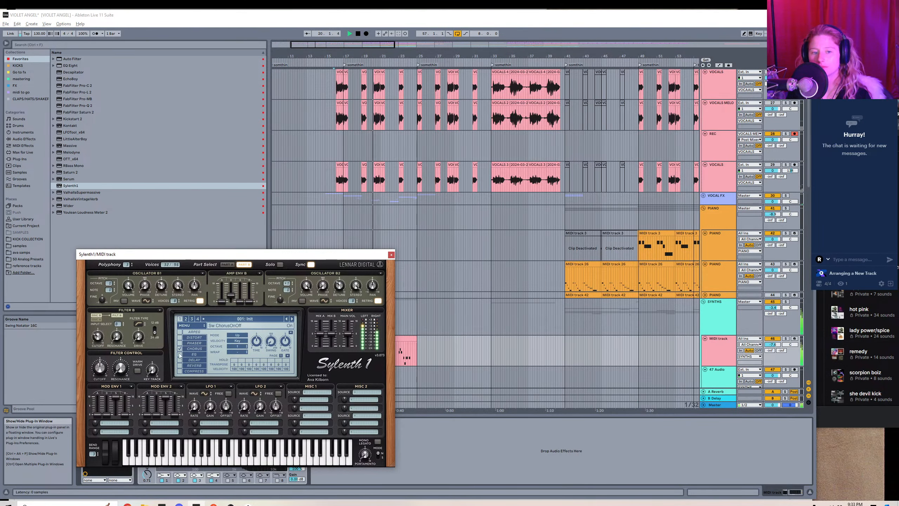
click(180, 365)
click(197, 366)
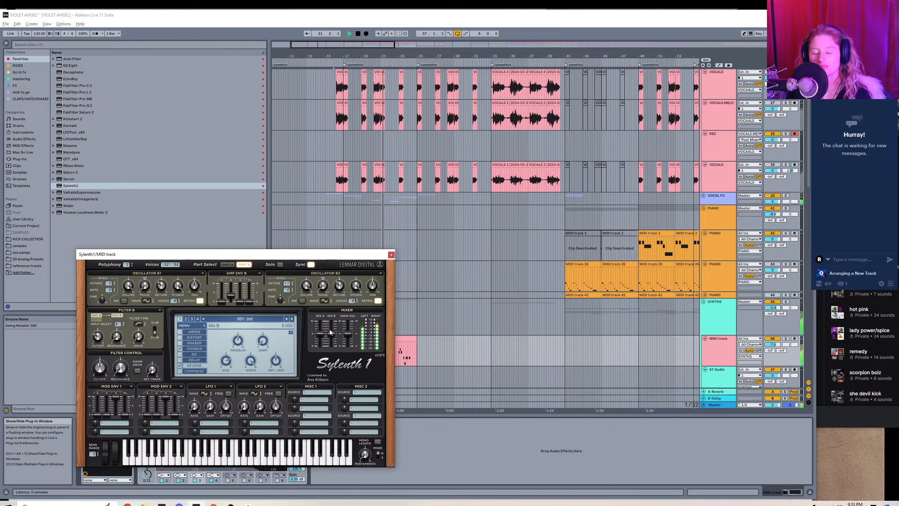
drag(239, 342, 240, 339)
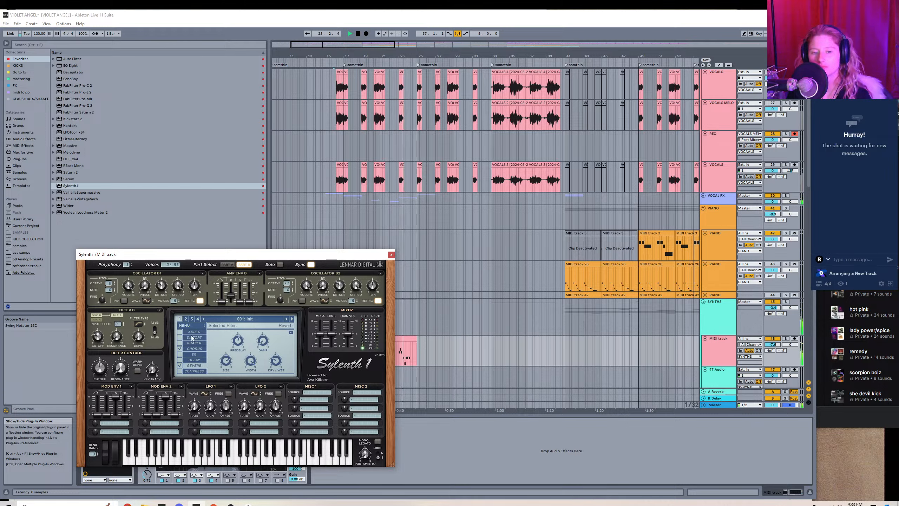
click(179, 365)
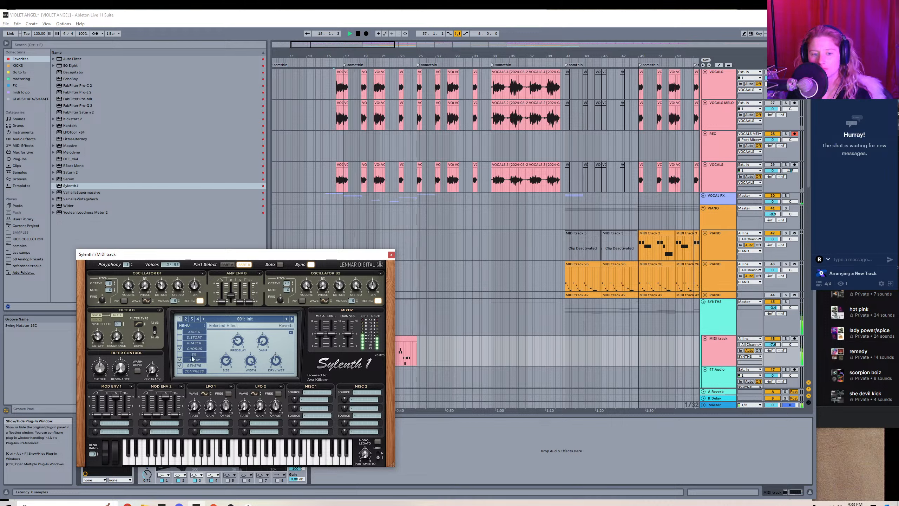
click(193, 360)
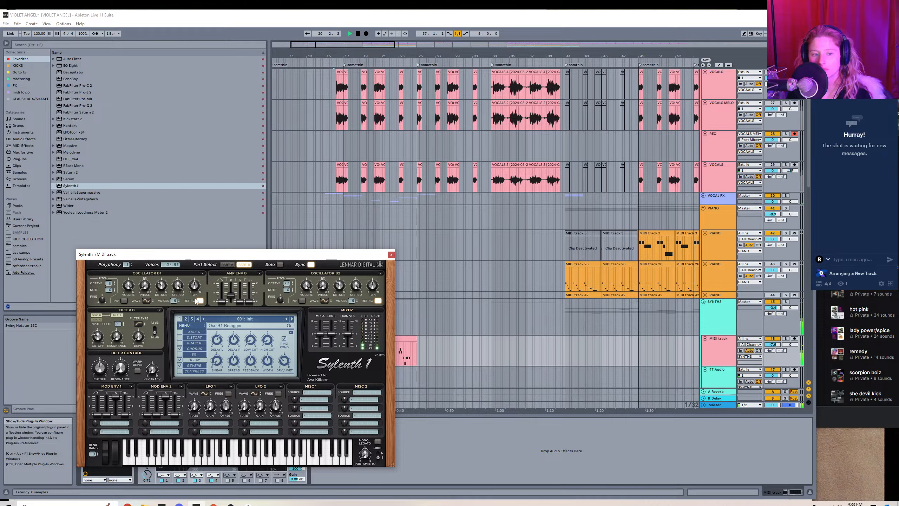
Replay the melody from just before bar 17 while adjusting the oscillators' octave and turning off retrigger in Sylenth1's parts A and B.
click(223, 266)
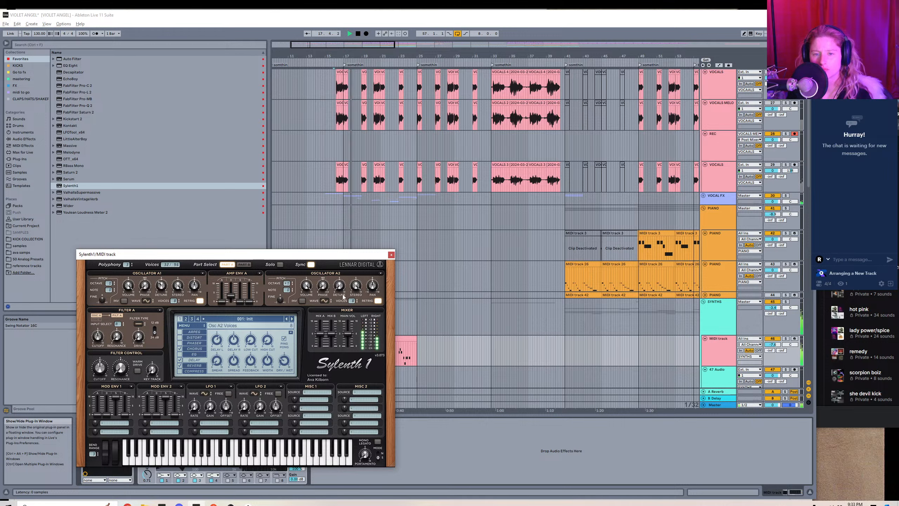
click(340, 231)
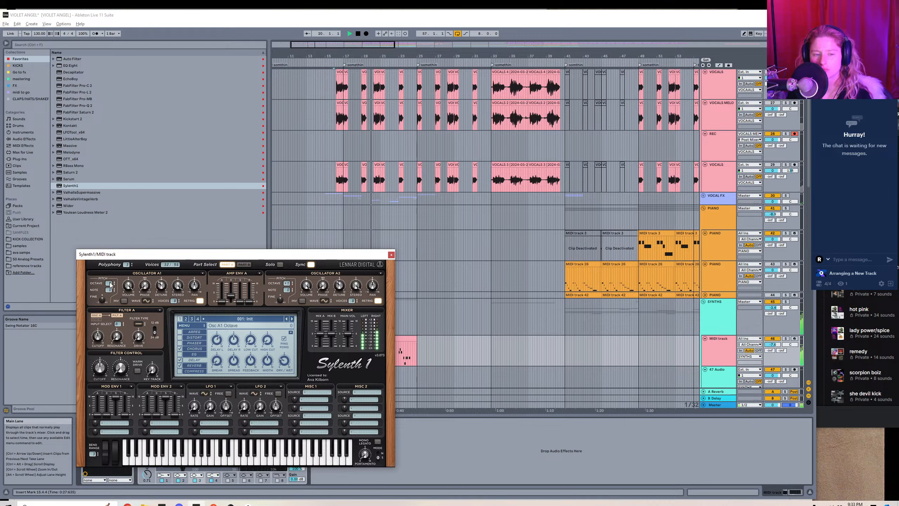
key(space)
key(space)
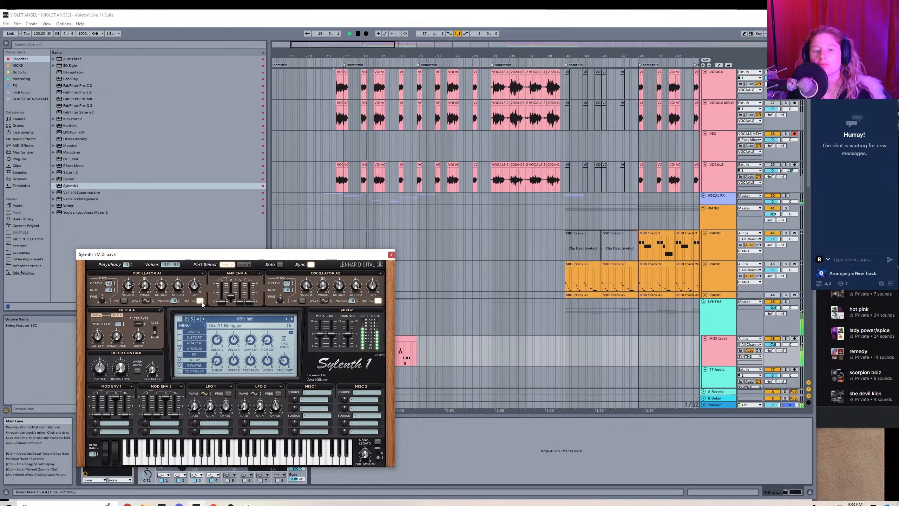
click(244, 264)
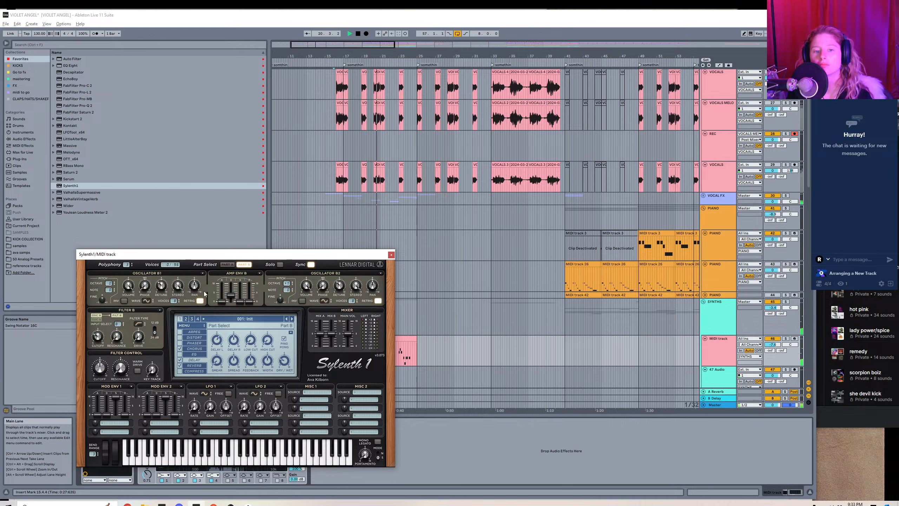
click(378, 302)
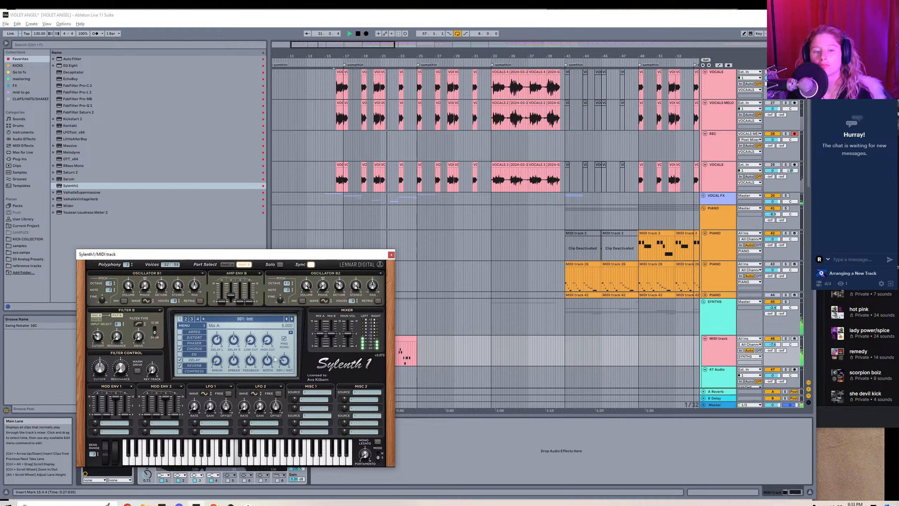
Set part A's filter type to Lowpass, shorten Amp Env A's decay to about 4.1, and close Sylenth1.
click(227, 264)
click(138, 323)
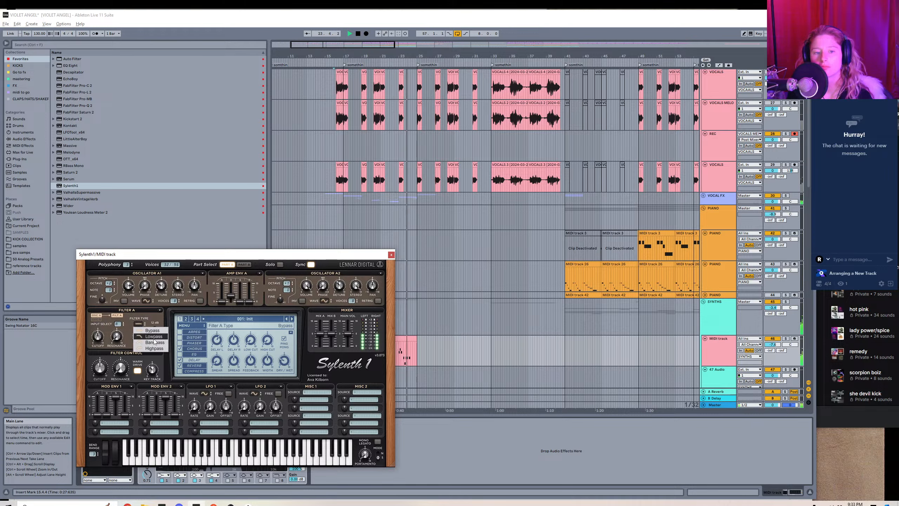
click(153, 336)
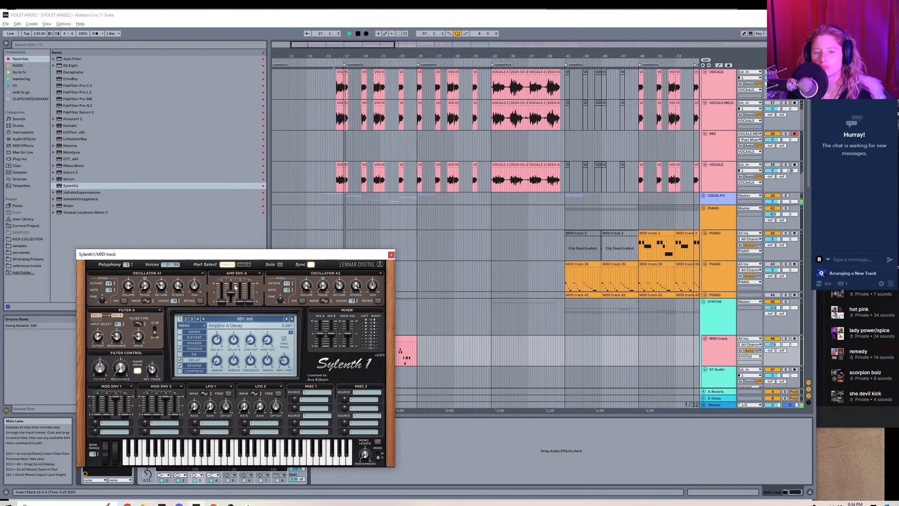
drag(235, 287, 234, 292)
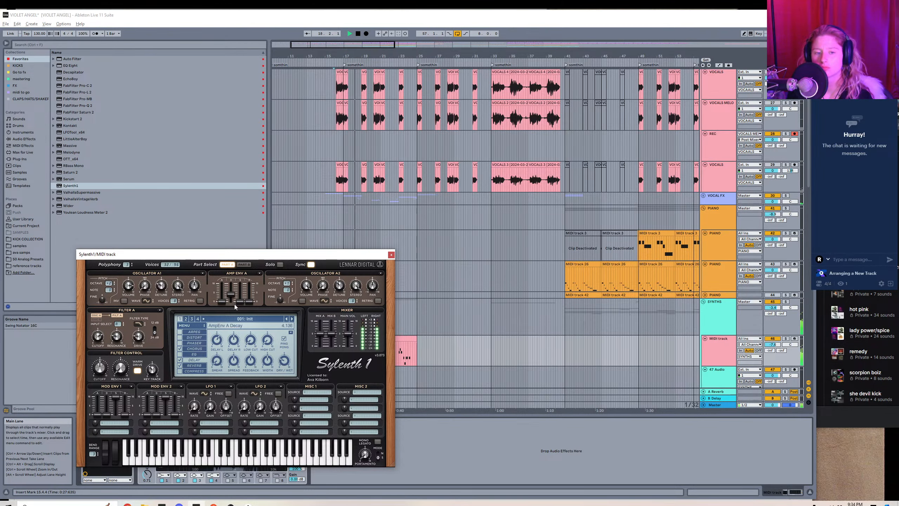
click(391, 255)
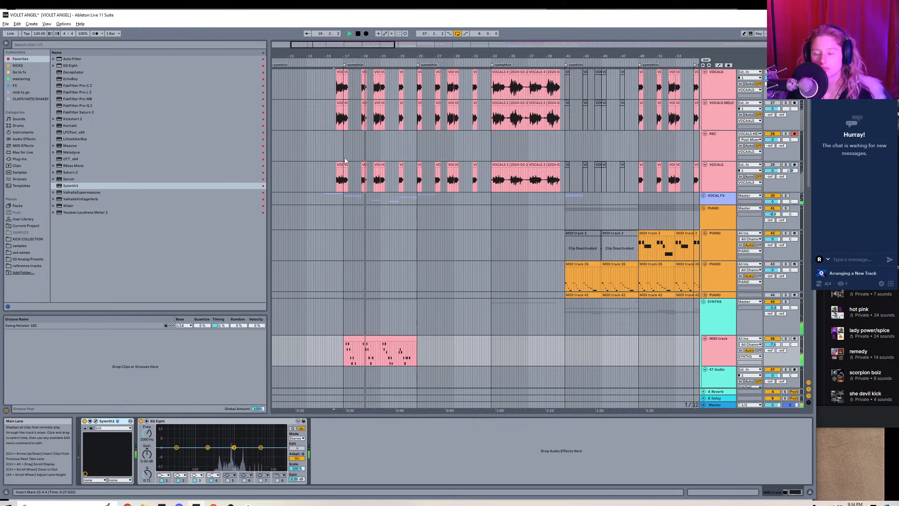
Insert an extra audio track in the SYNTHS group and rename the melody MIDI track VOCAL PATTERN.
drag(809, 152, 811, 170)
drag(336, 44, 318, 47)
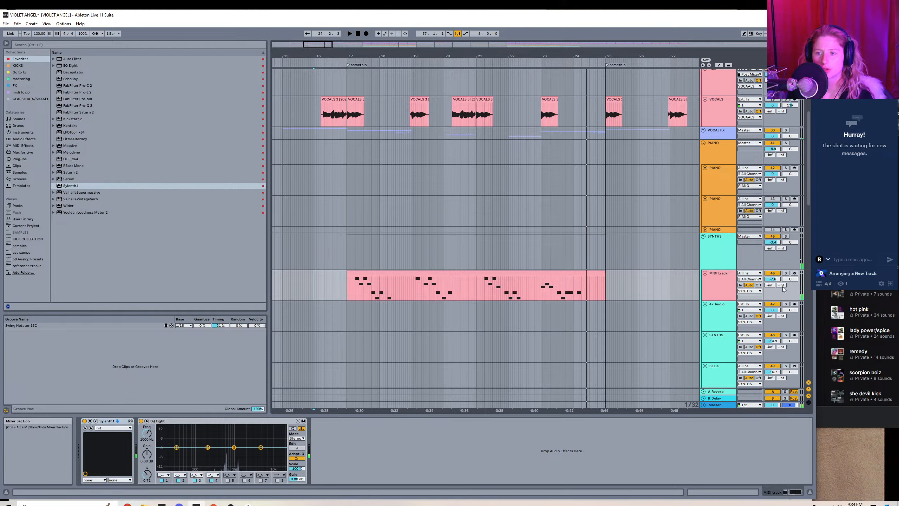
right_click(727, 278)
click(754, 326)
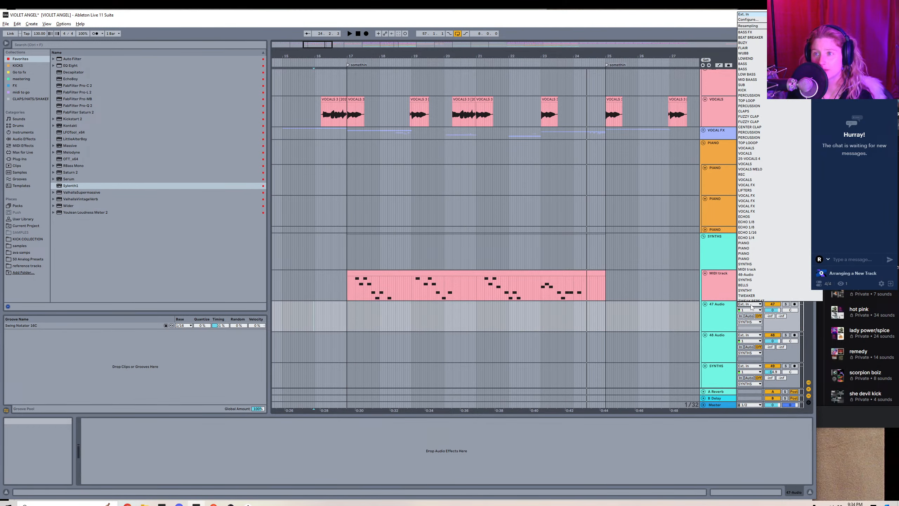
right_click(716, 300)
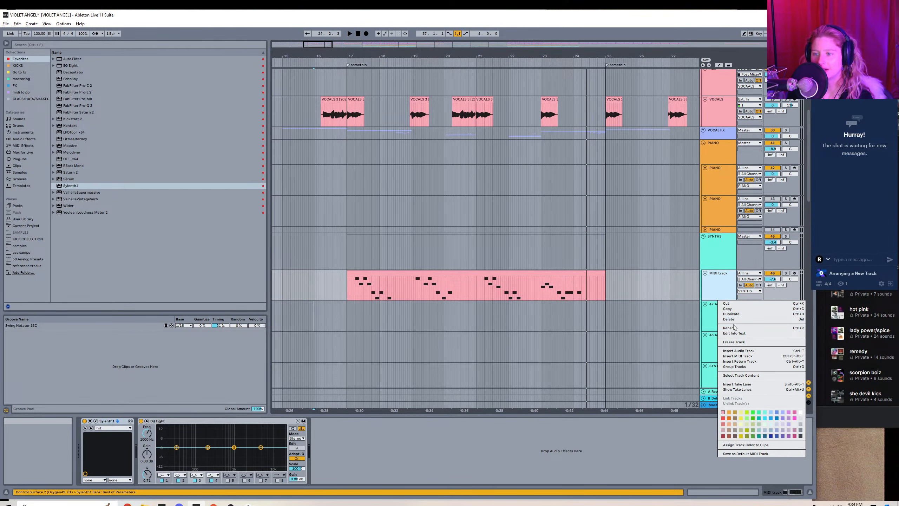
click(729, 327)
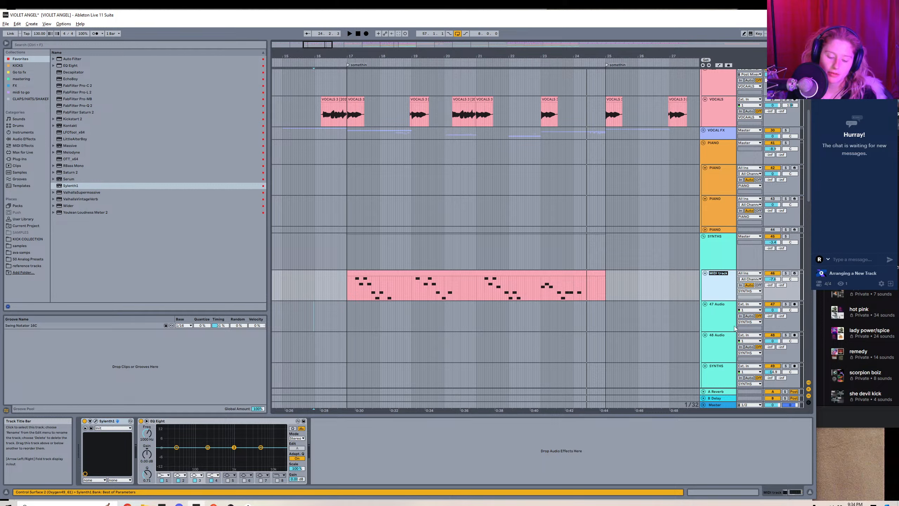
text(VOCAL PATTER)
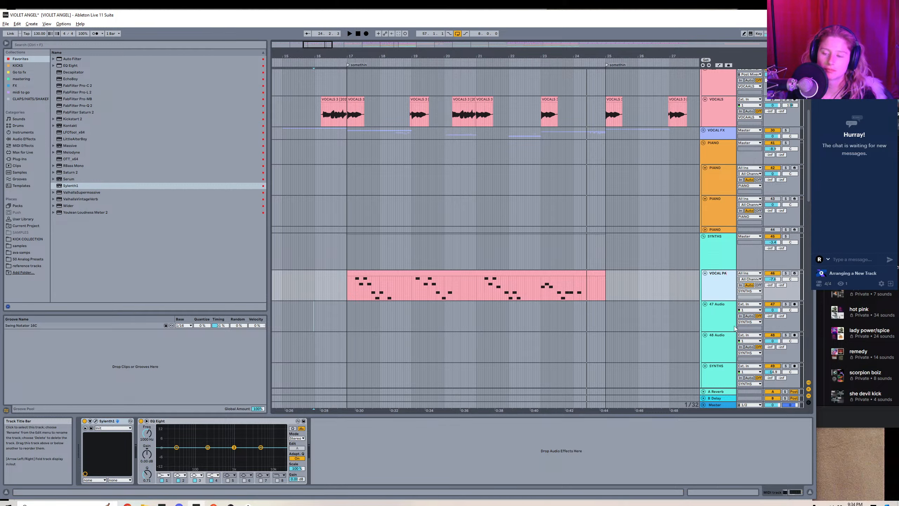
Set the 47 Audio track's input to VOCAL PATTERN and arm it for recording.
click(753, 304)
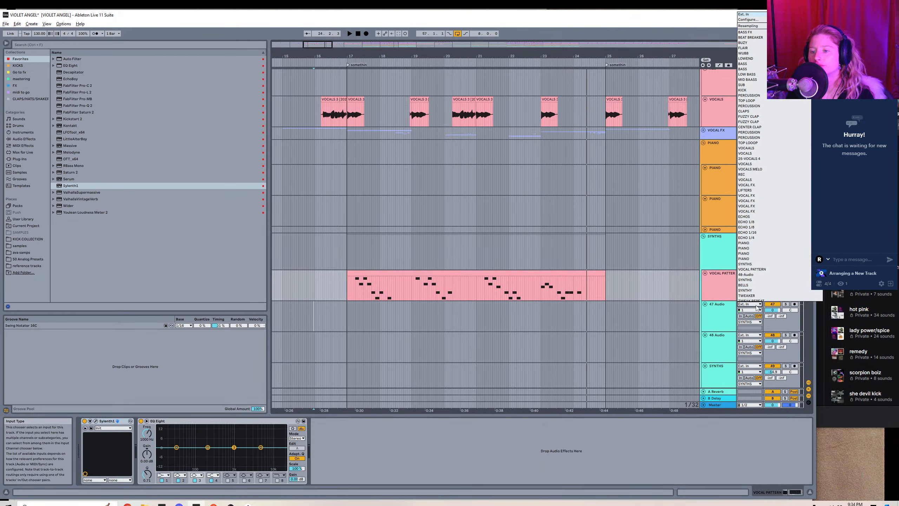
click(768, 268)
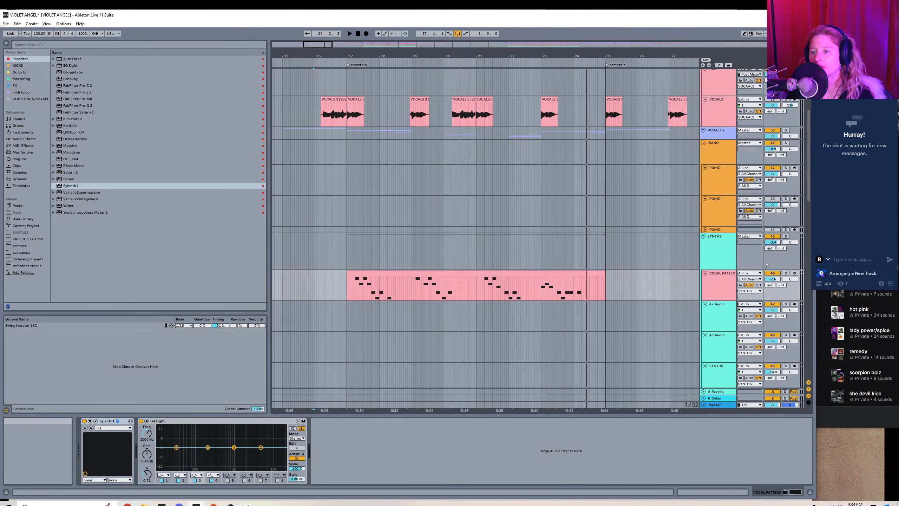
click(794, 304)
Record the melody clip to audio from bar 17 and trim the recording's end to bar 25.
click(433, 280)
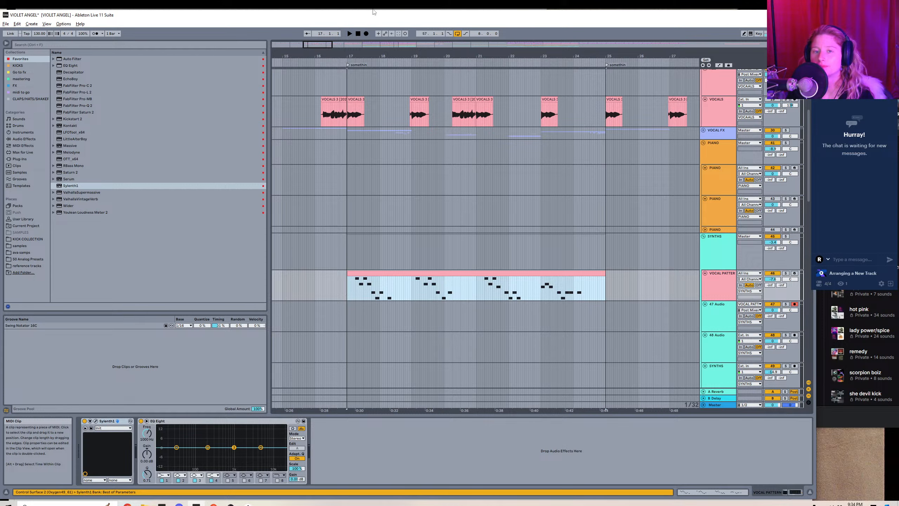
click(365, 34)
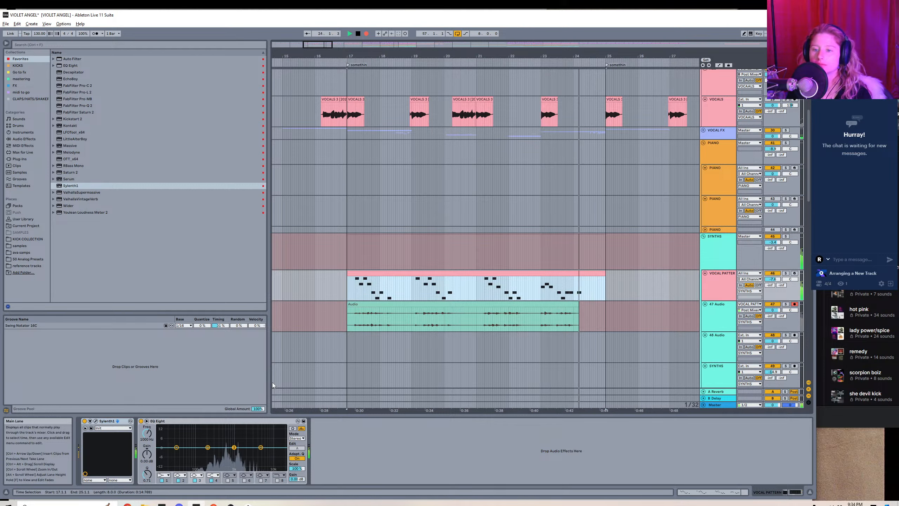
key(space)
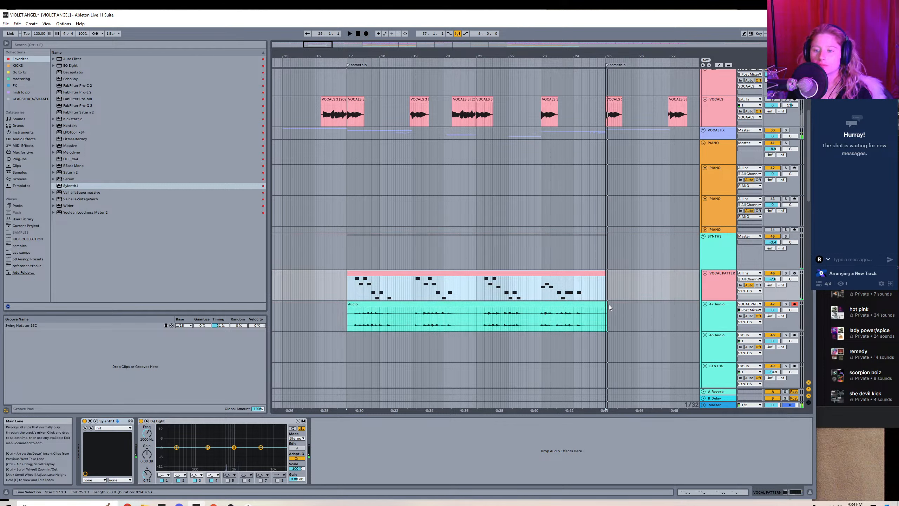
drag(609, 305, 606, 303)
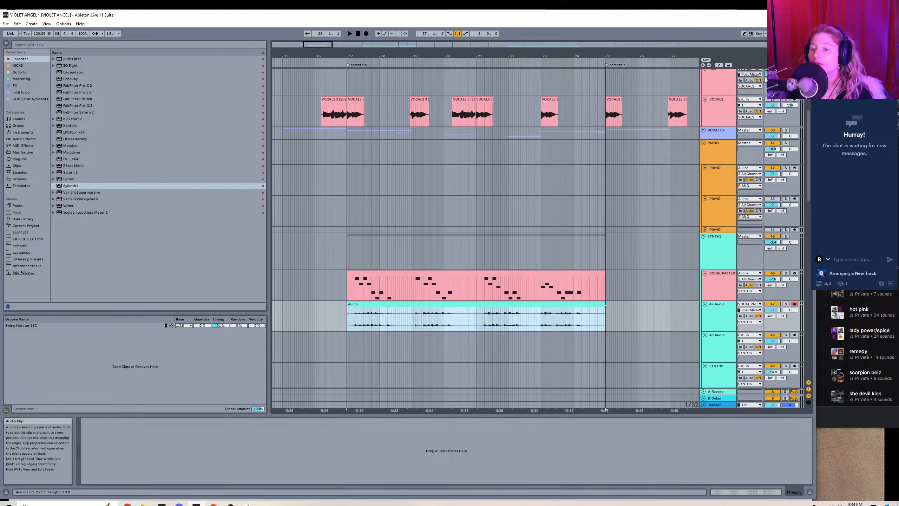
Duplicate the VOCAL PATTERN track, rename the copy MAASSIVE, and deactivate the original track.
right_click(754, 295)
key(Escape)
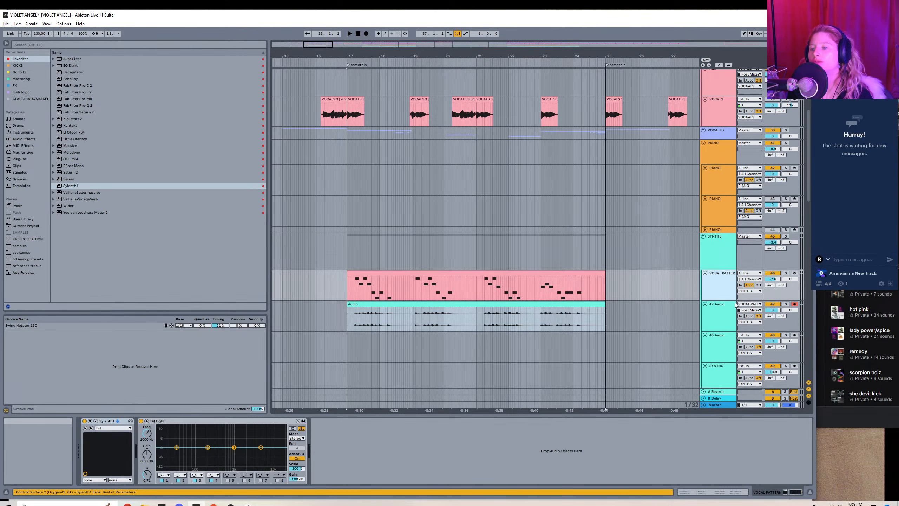
key(ctrl+d)
right_click(735, 305)
key(Escape)
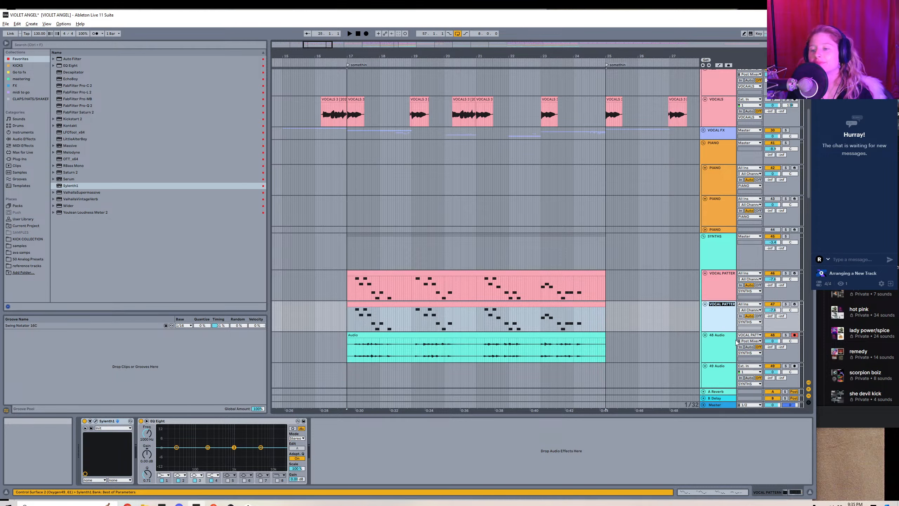
text(MAASSIVE)
key(Return)
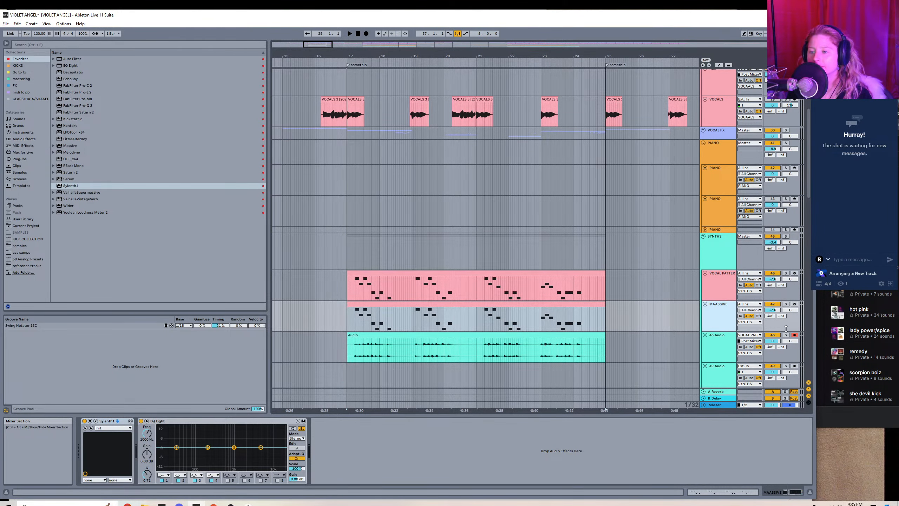
click(772, 273)
Consolidate the recorded eight-bar melody audio on the 48 Audio track.
double_click(527, 335)
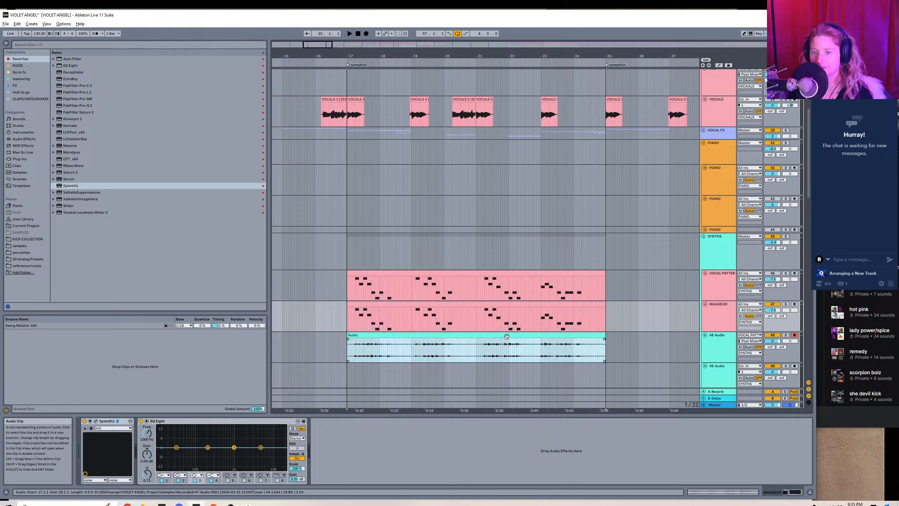
key(shift+Tab)
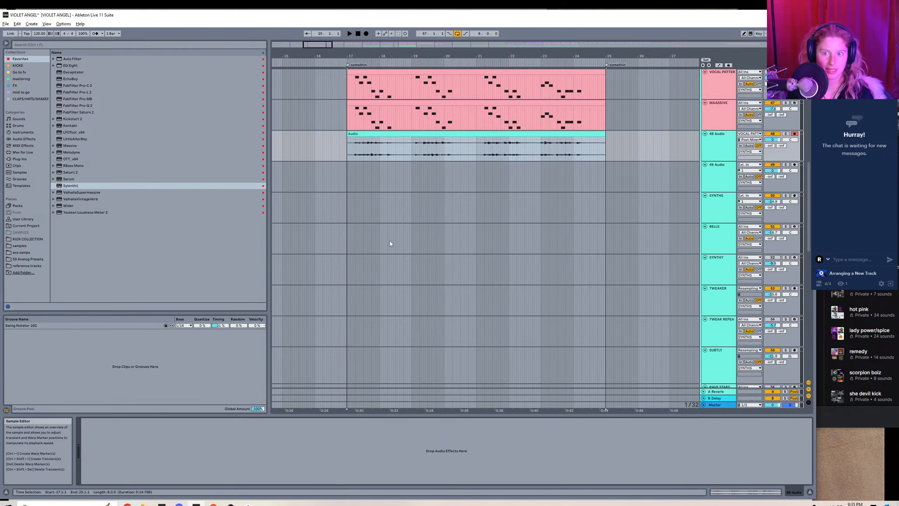
key(ctrl+j)
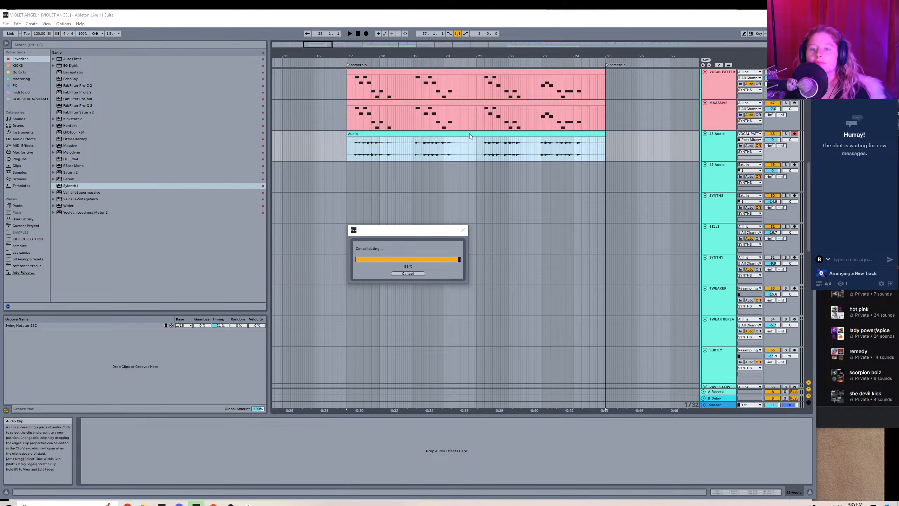
Set the consolidated clip's gain to 0.00 dB, change its transient loop mode, and shorten its transient envelope.
double_click(470, 134)
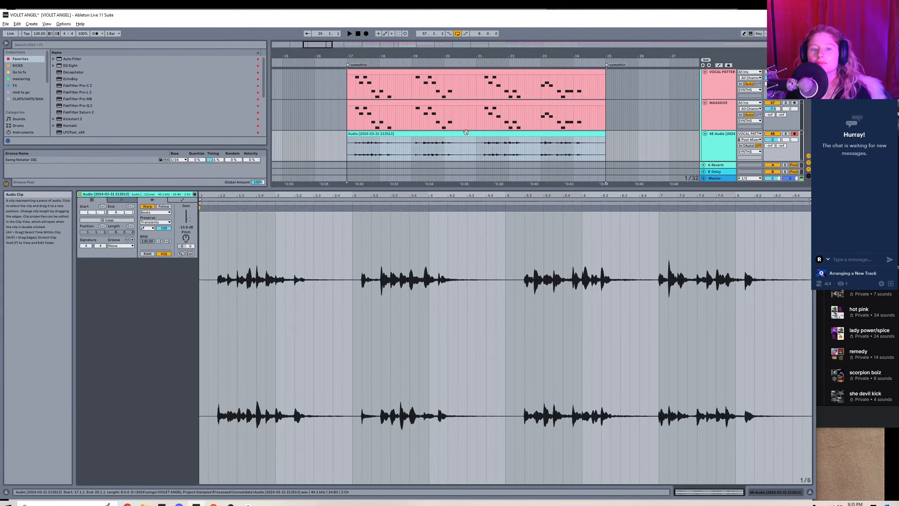
double_click(184, 229)
click(148, 228)
click(145, 234)
drag(164, 228, 164, 244)
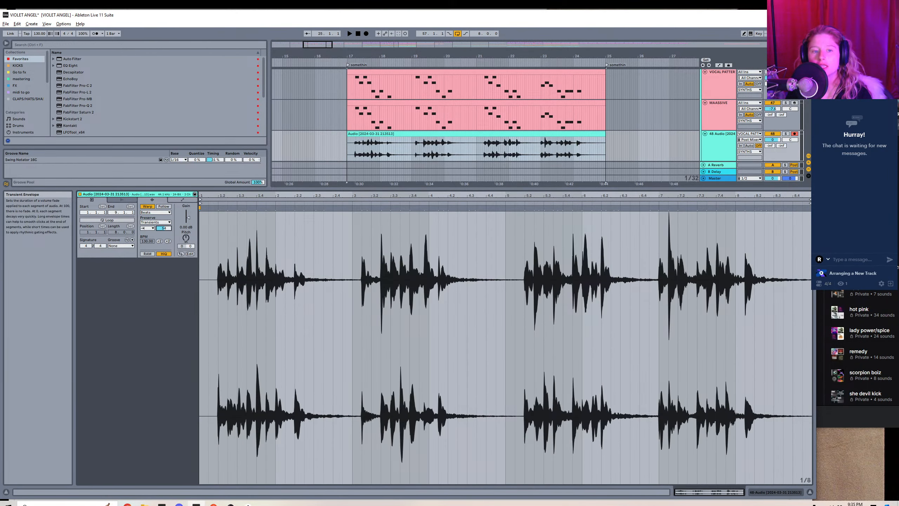
Apply the Swing Notator 16C groove to the audio clip, play it from bar 17, and return to the device view.
click(121, 245)
click(125, 257)
key(space)
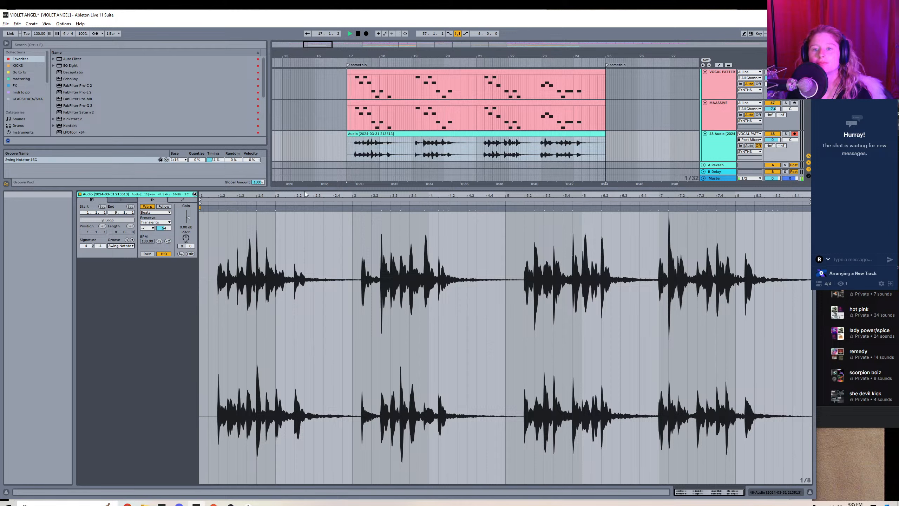
key(shift+Tab)
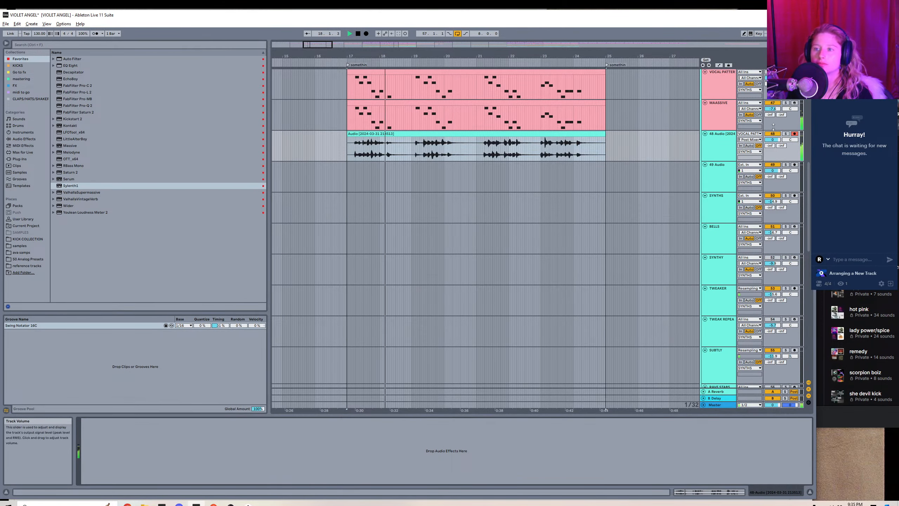
Lower the volume of the 48 Audio track to -12.2 dB.
drag(772, 139, 773, 150)
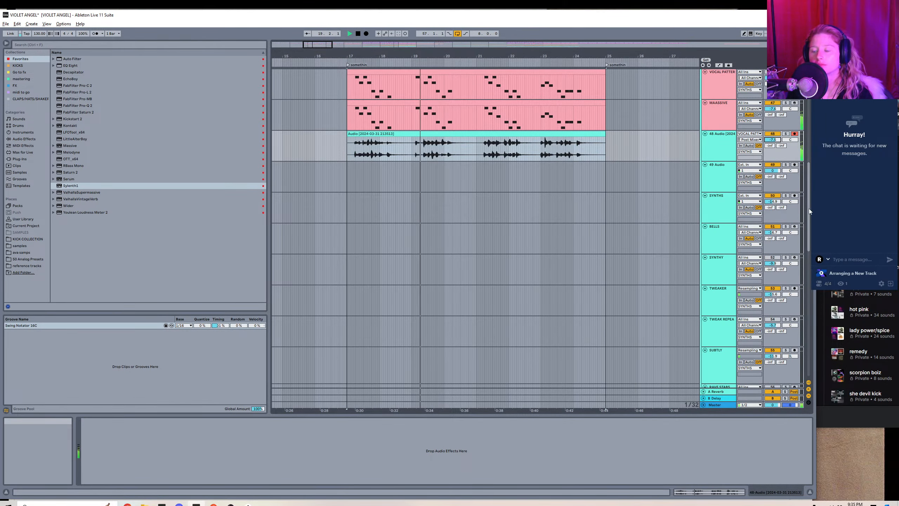
drag(808, 205, 775, 212)
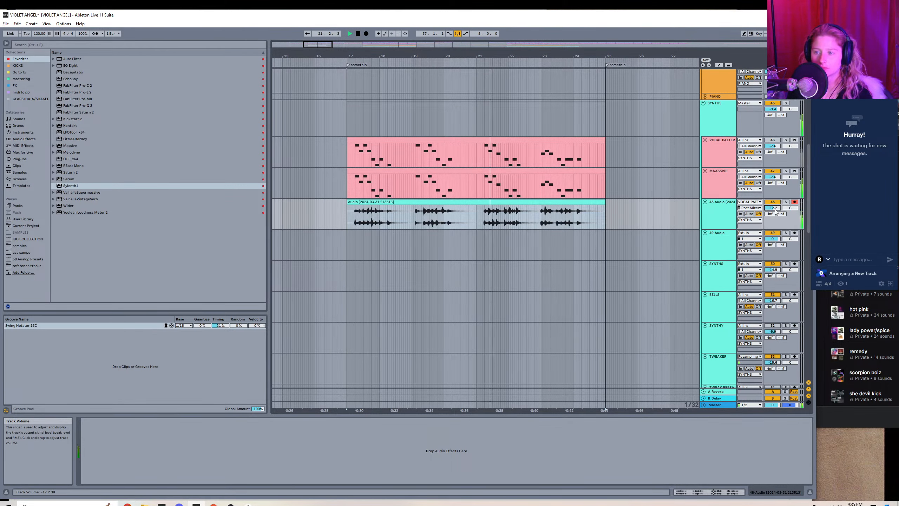
Adjust the pitch of the recorded audio clip and set the loop to its eight bars starting at bar 17.
double_click(455, 201)
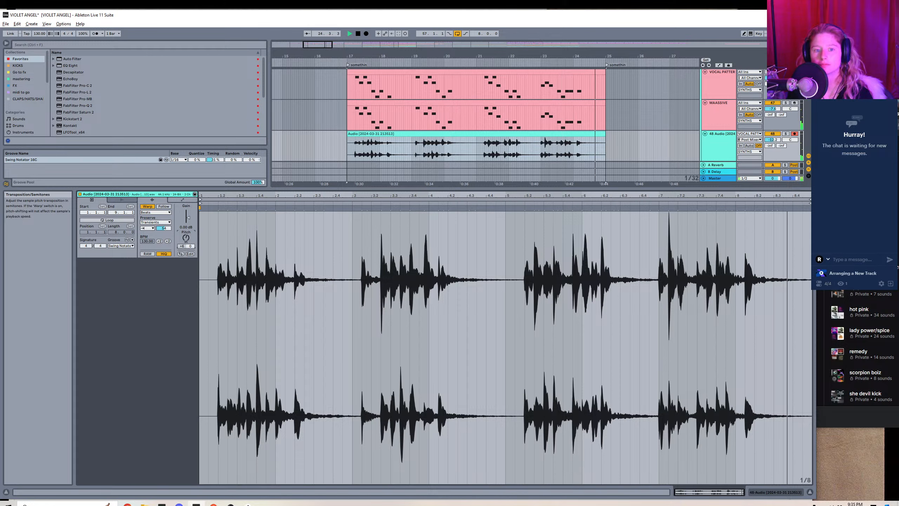
drag(185, 238, 185, 232)
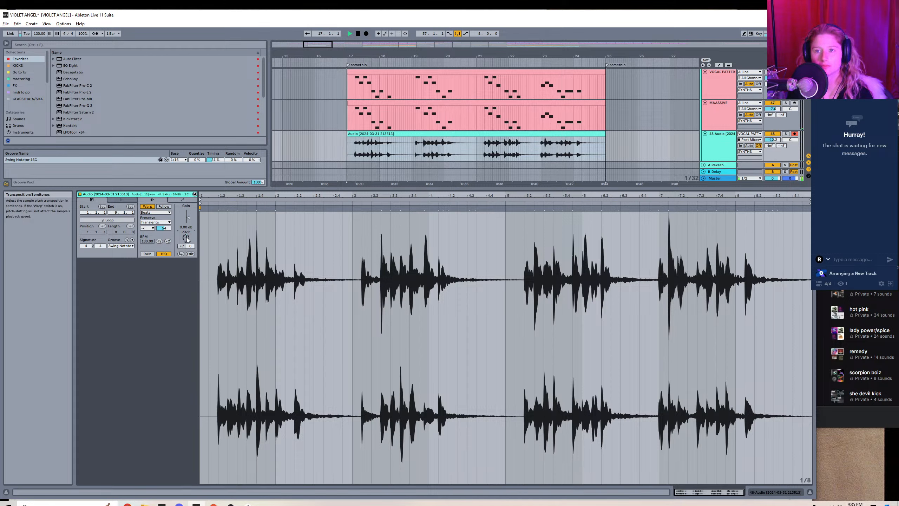
click(397, 133)
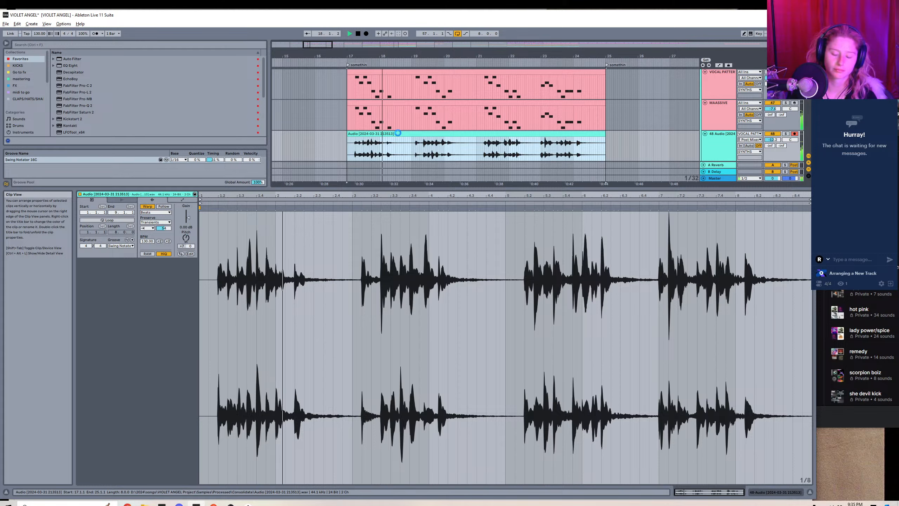
key(ctrl+j)
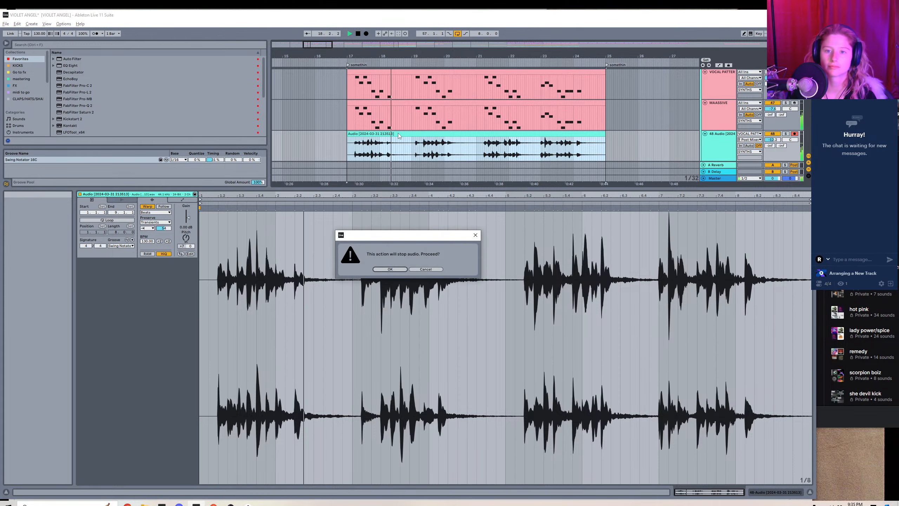
click(425, 268)
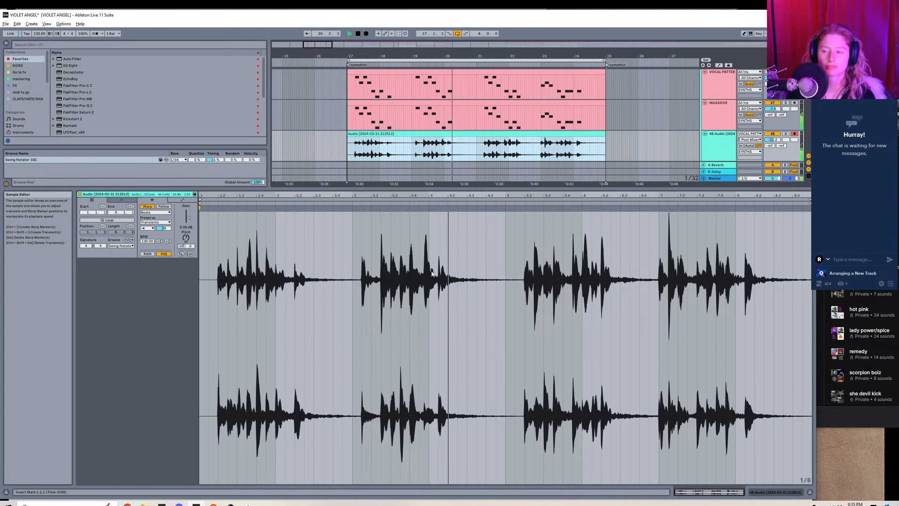
Add EchoBoy to the 48 Audio track with the Memory Man style, adjust its mix, and lower the track's volume.
click(722, 138)
drag(772, 139, 772, 141)
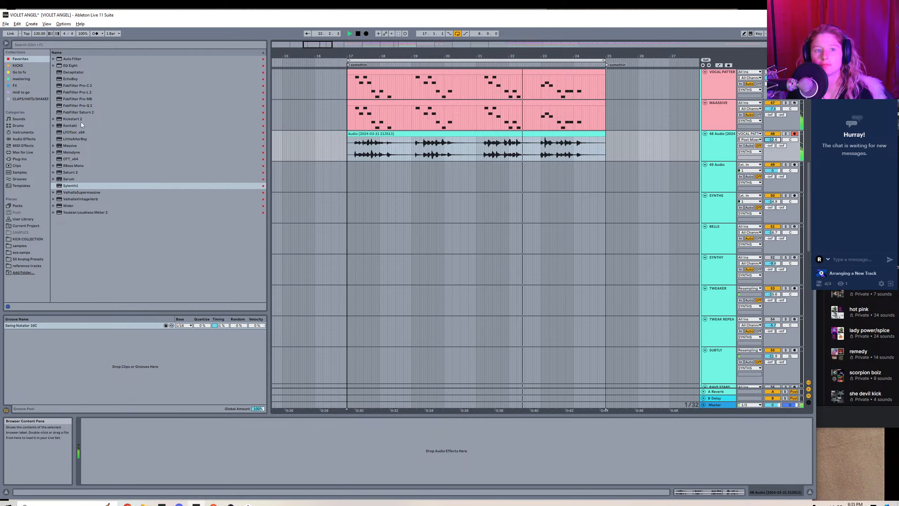
click(74, 78)
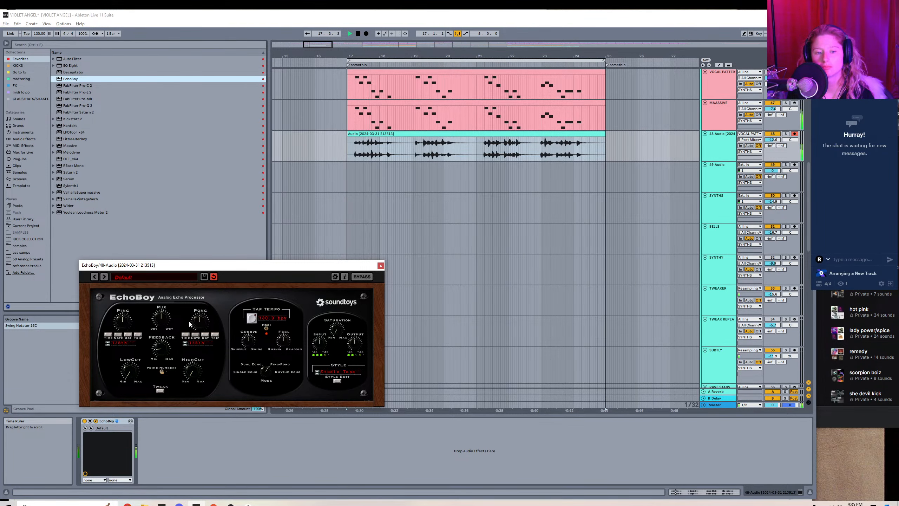
click(338, 371)
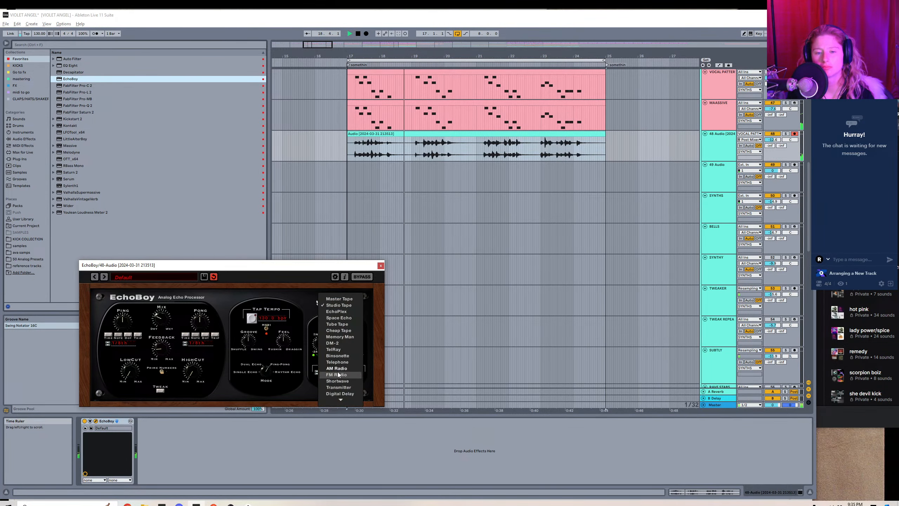
click(341, 336)
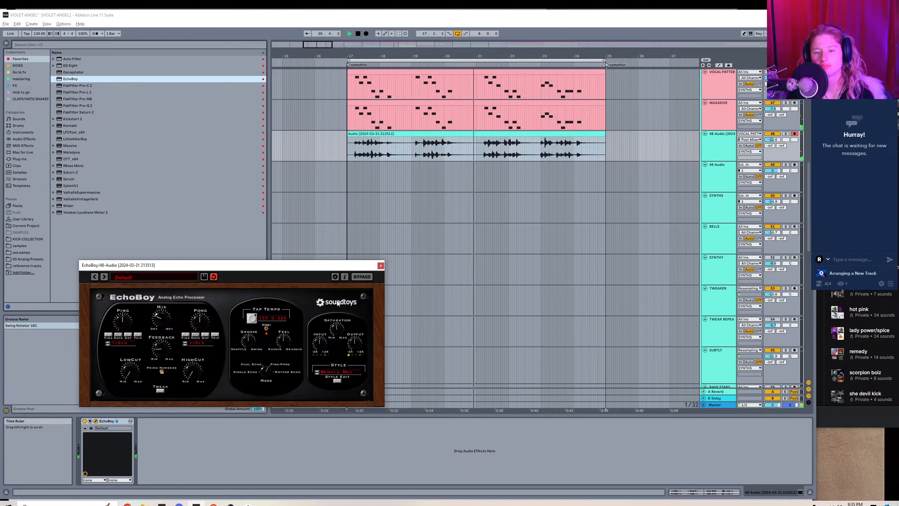
drag(161, 320, 160, 354)
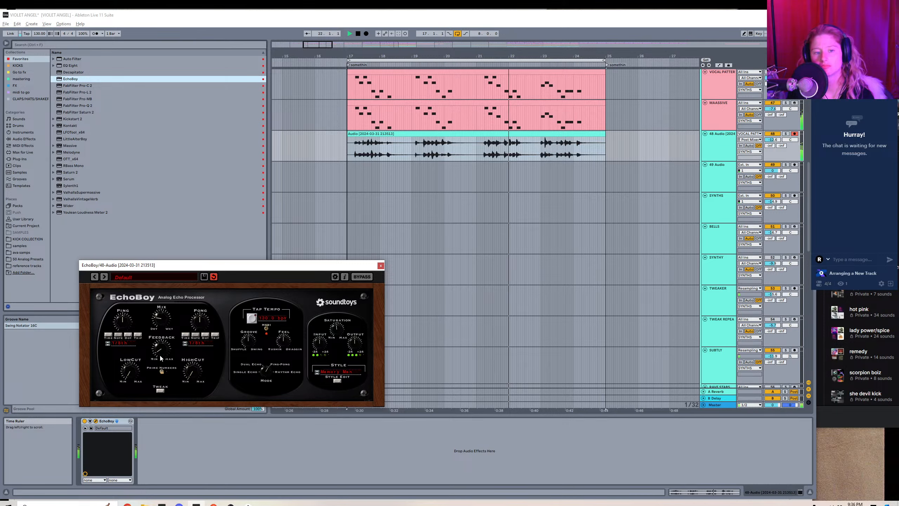
click(380, 265)
drag(769, 142, 769, 146)
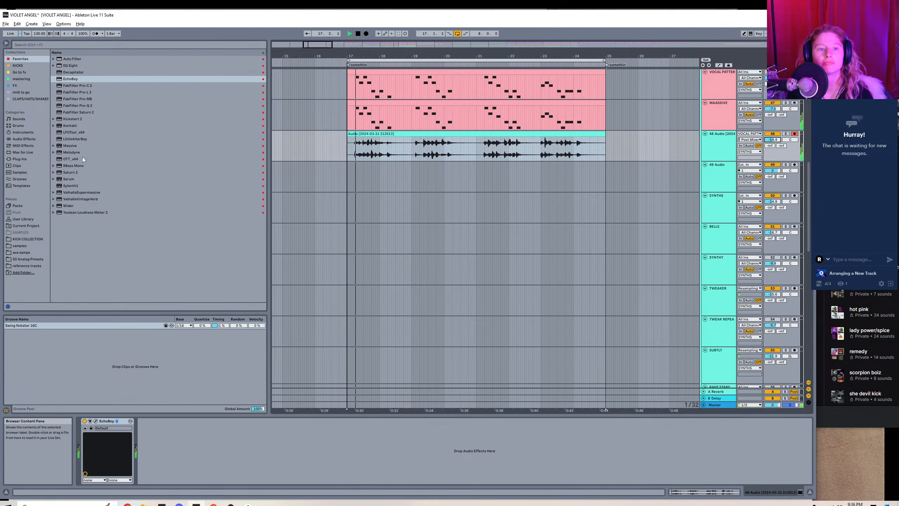
click(75, 145)
double_click(75, 146)
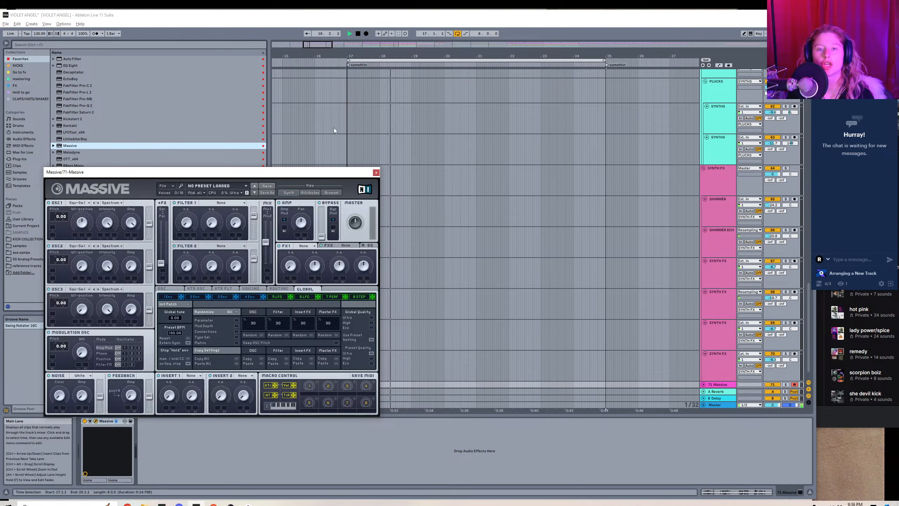
key(ctrl+alt+p)
key(ctrl+z)
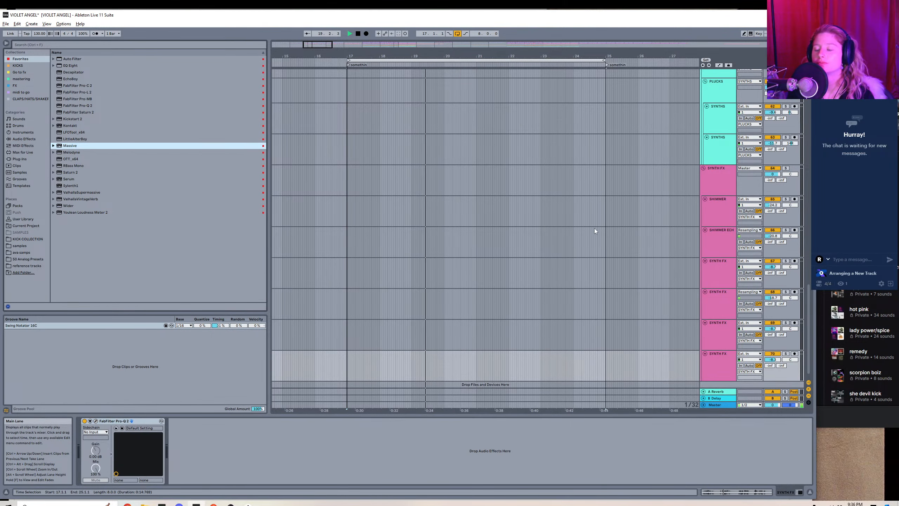
Load Massive on the MAASSIVE track in place of Sylenth1.
scroll(594, 228, up, 1)
drag(808, 300, 807, 163)
click(612, 235)
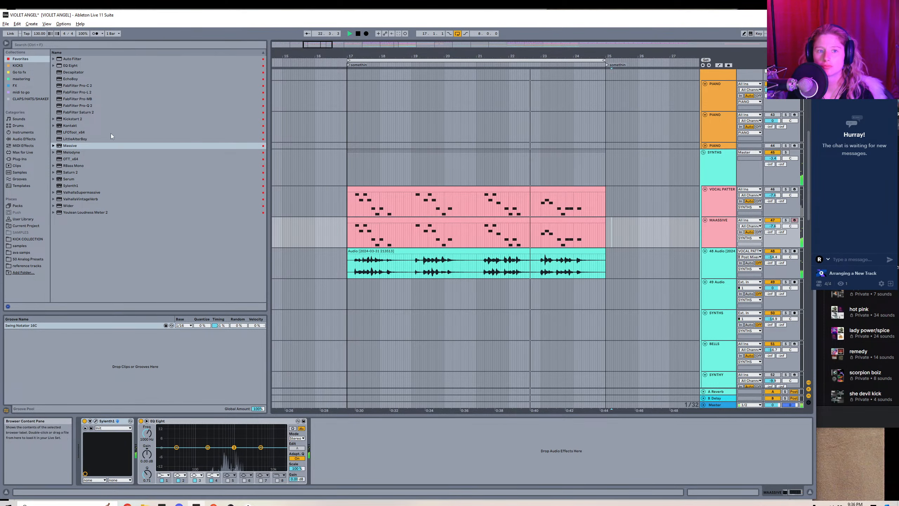
double_click(75, 144)
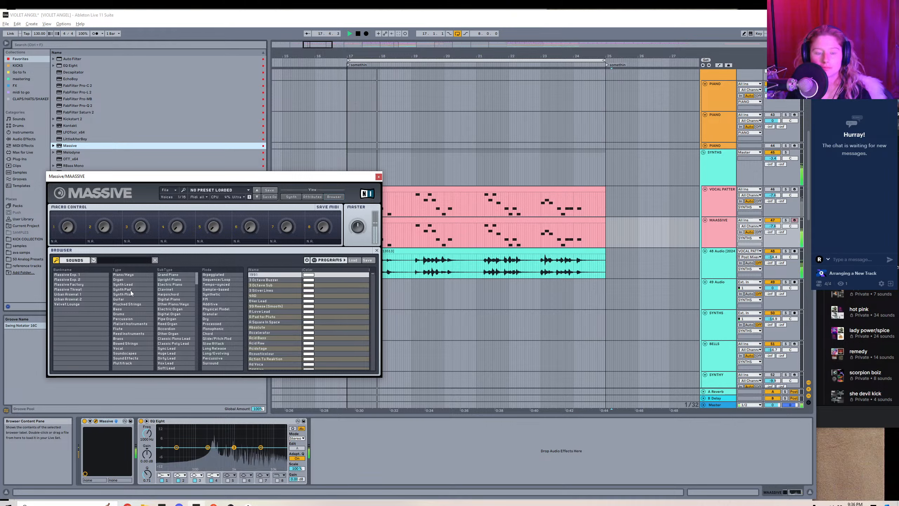
Filter Massive's sound browser to the Bowed Strings type, trying out subtypes and leaving none of them selected.
click(137, 305)
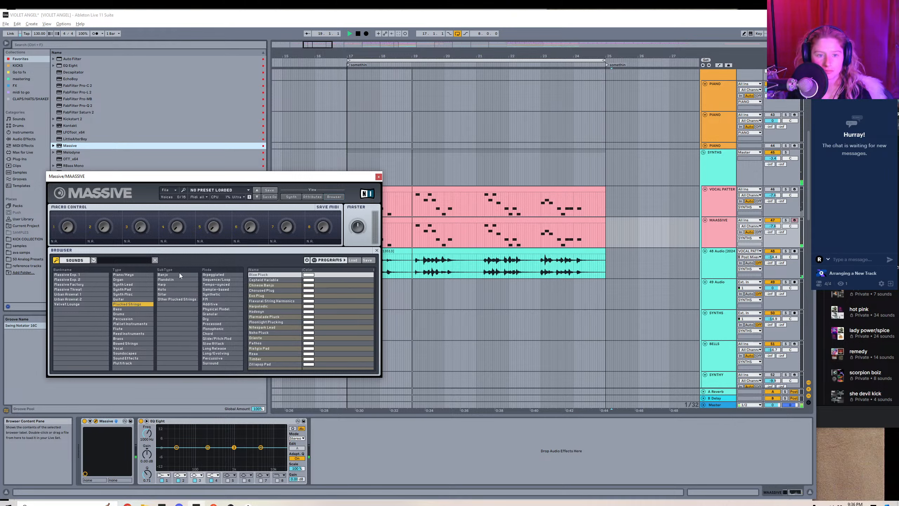
click(135, 343)
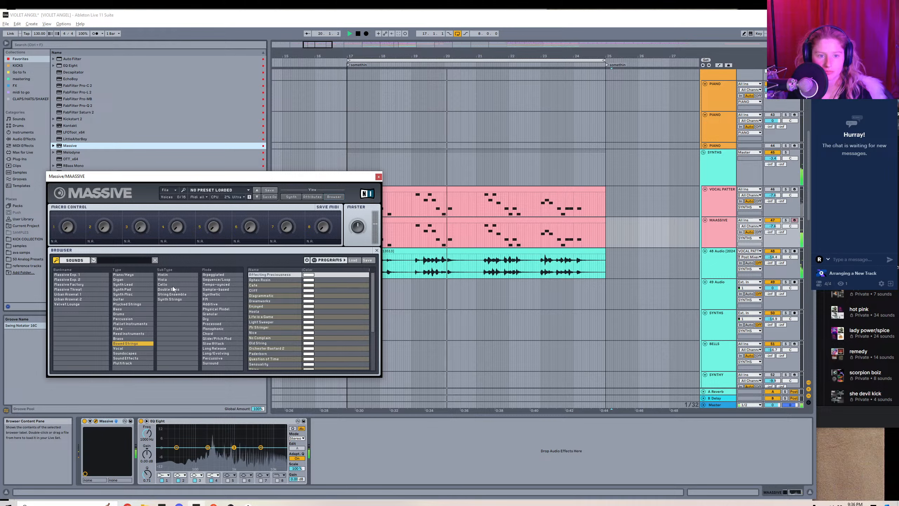
click(171, 274)
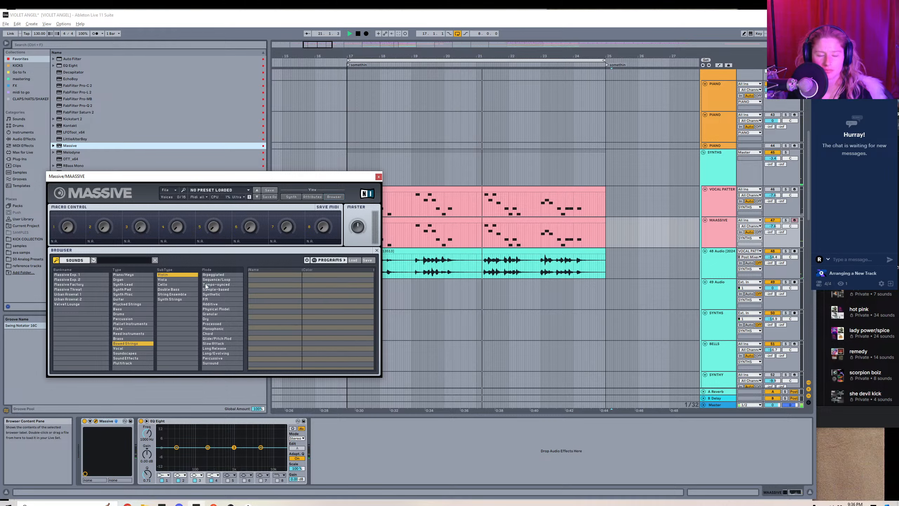
click(176, 299)
click(175, 294)
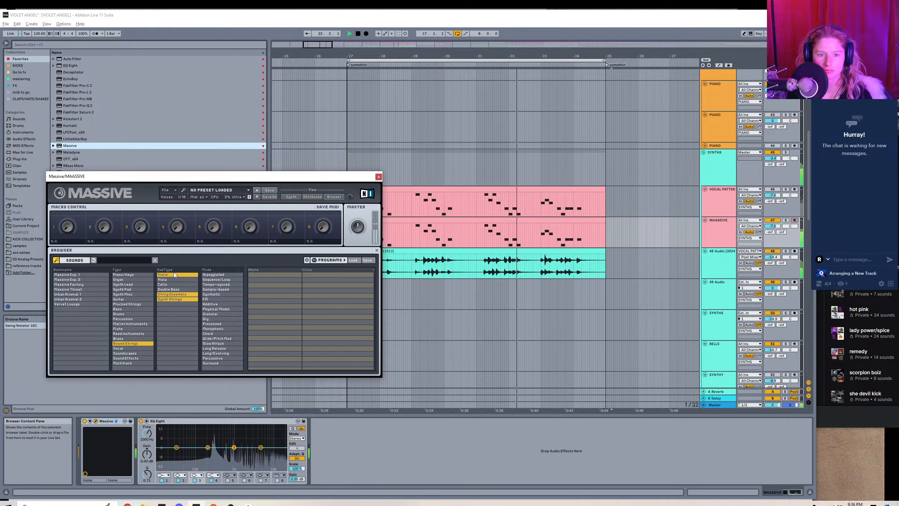
click(174, 275)
click(172, 297)
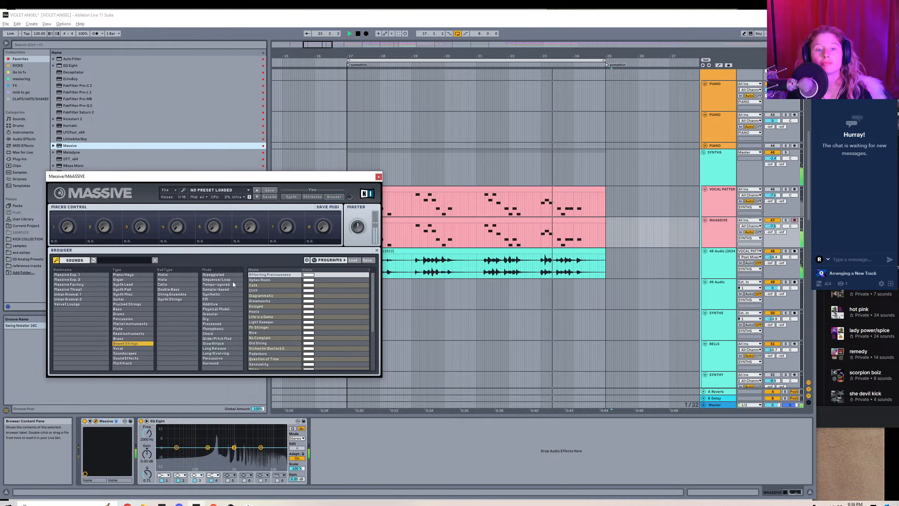
Audition the Bowed Strings presets from Affecting Preciousness through Dreamworks, briefly soloing the MAASSIVE track on Dreamworks.
click(272, 275)
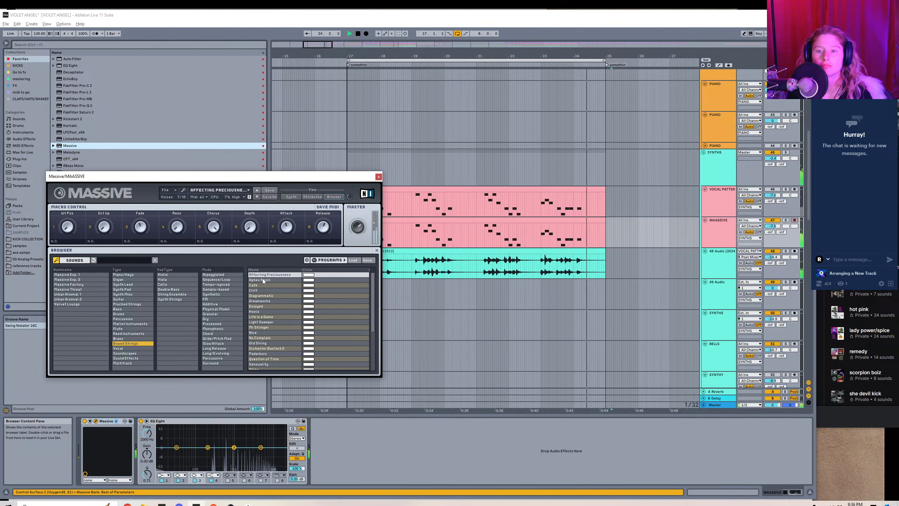
click(263, 279)
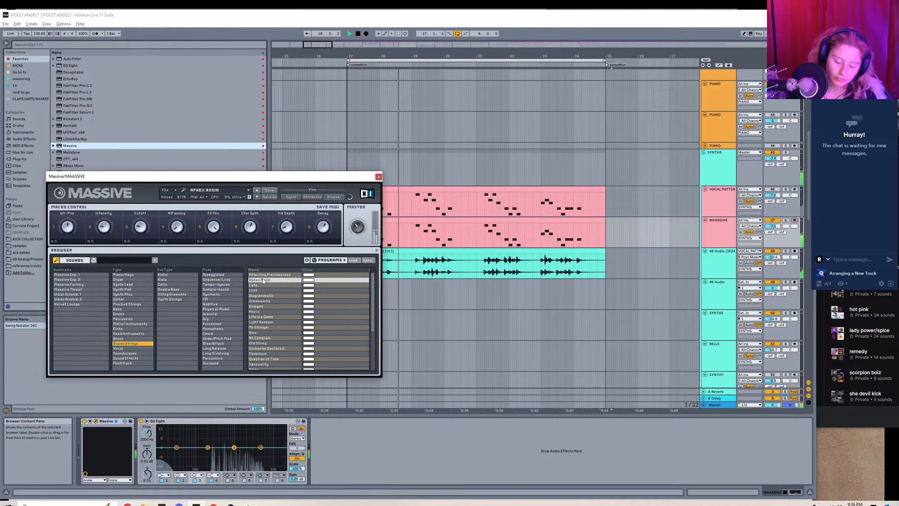
key(Down)
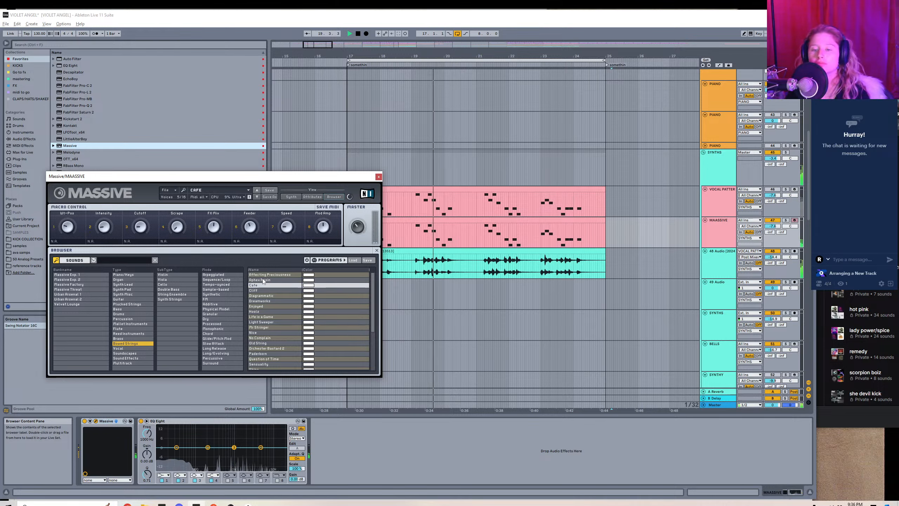
key(Down)
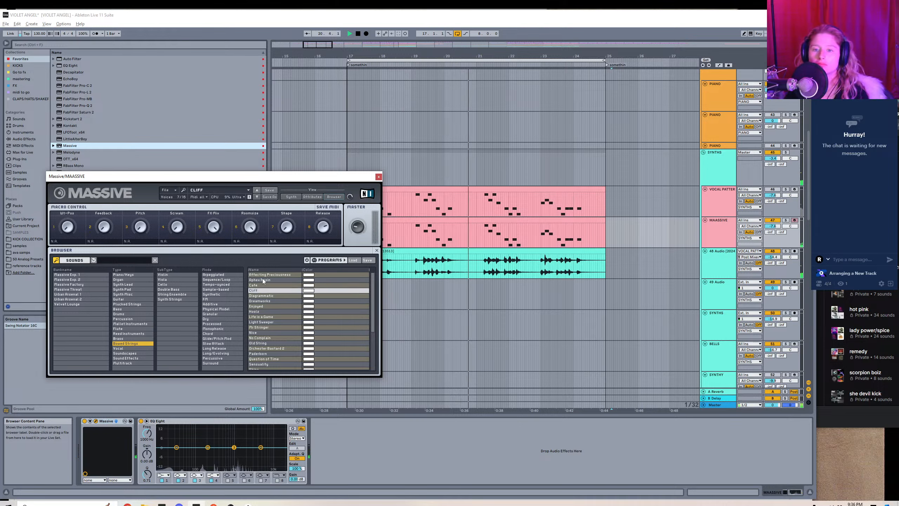
key(Down)
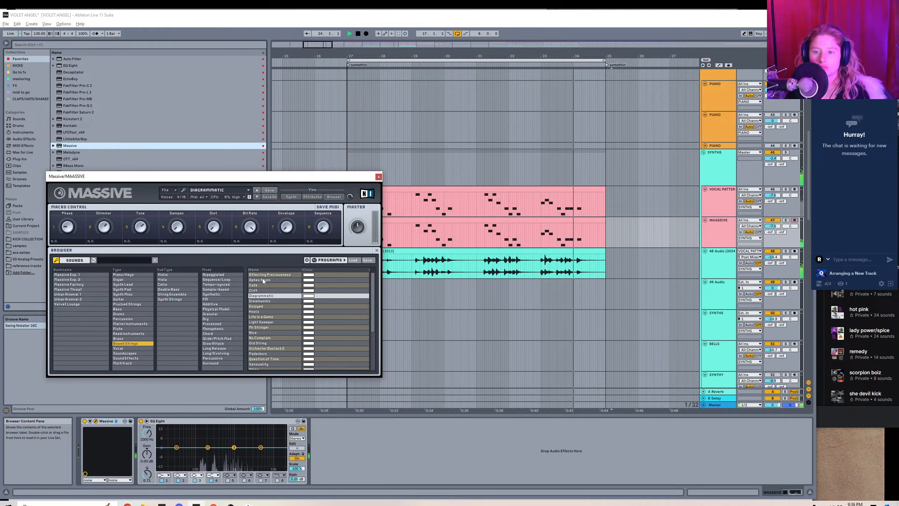
key(Down)
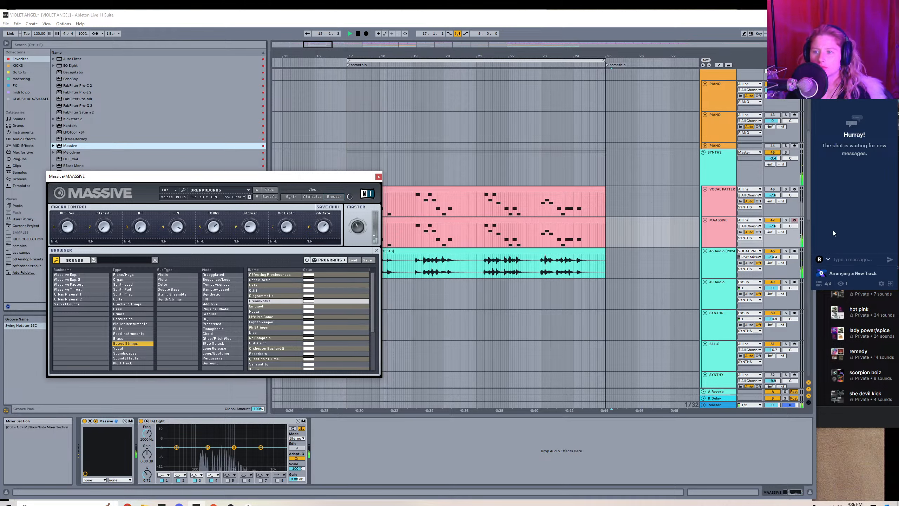
click(784, 221)
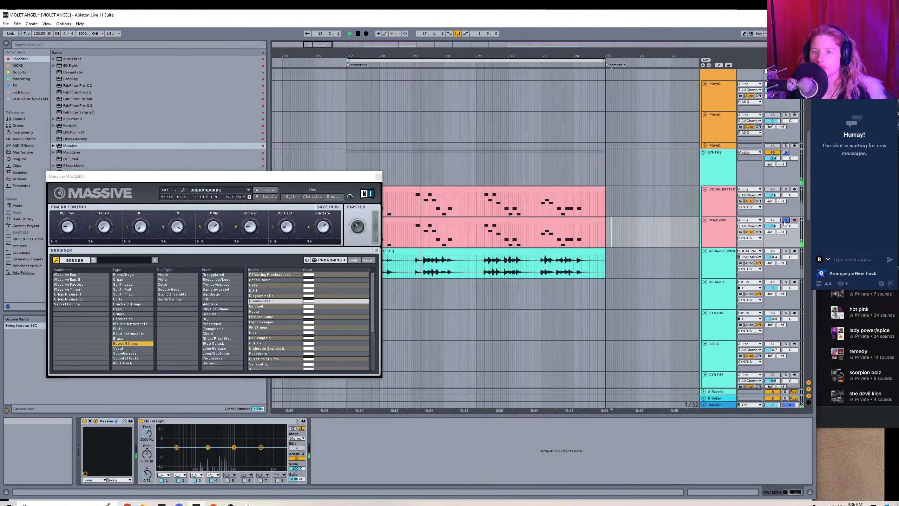
click(784, 220)
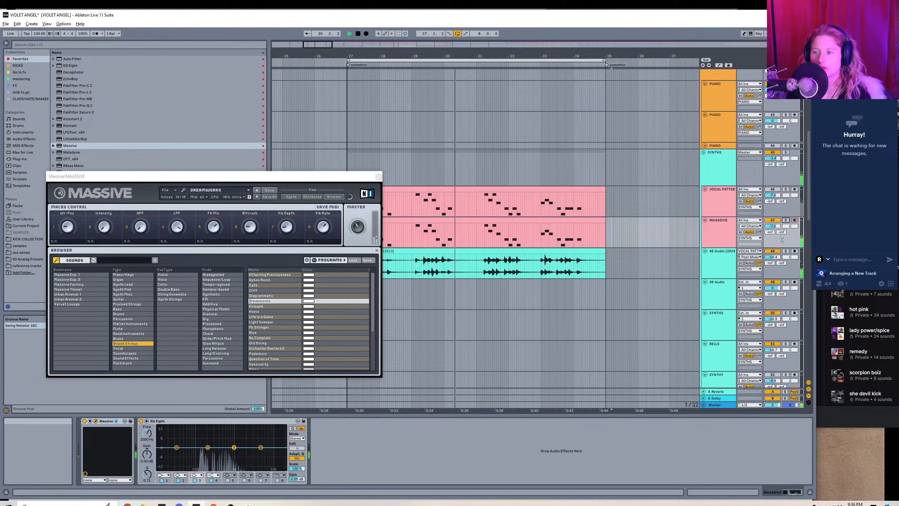
Continue auditioning the Bowed Strings presets from Enjoyed through Hoolz and Life is a Game, and load Light Sweeper.
click(251, 302)
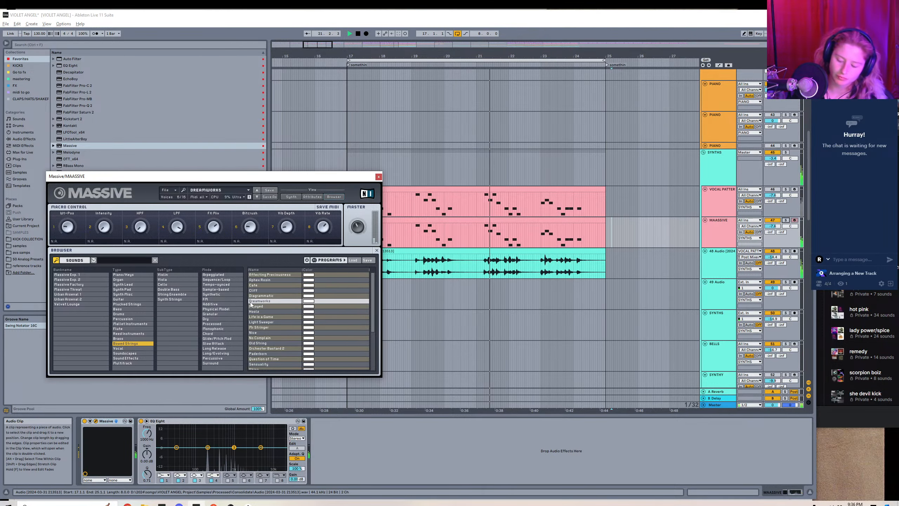
click(251, 305)
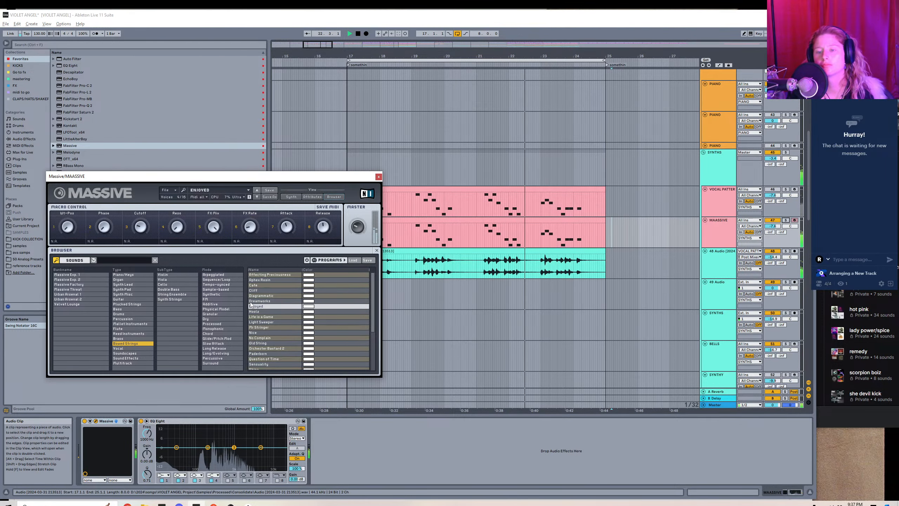
key(Down)
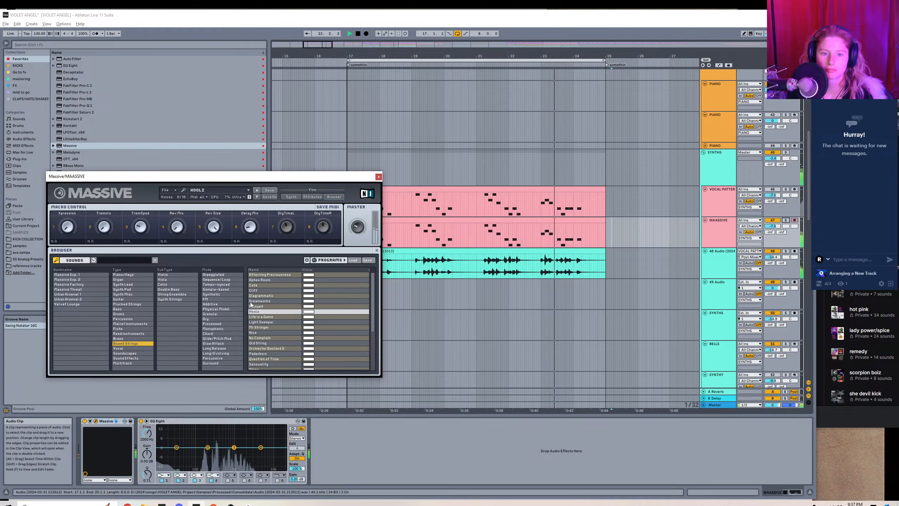
key(Down)
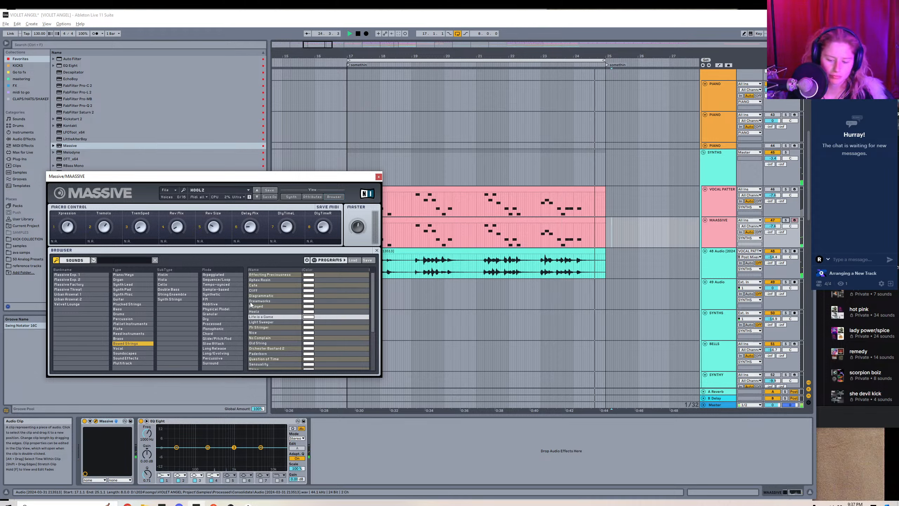
key(Down)
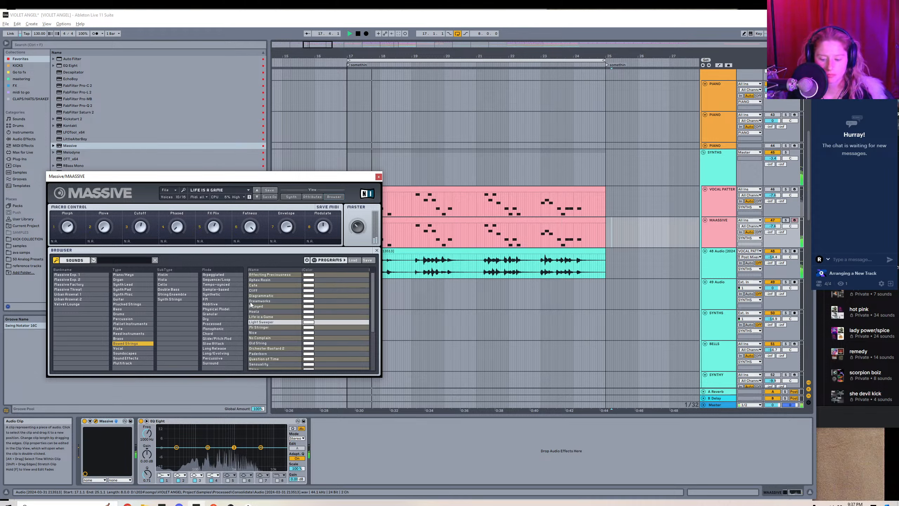
Filter Massive's sounds to Percussion and audition Handrum under Conga, Tremorrhoid under Timpani, and Handrum again under Bongo.
click(128, 318)
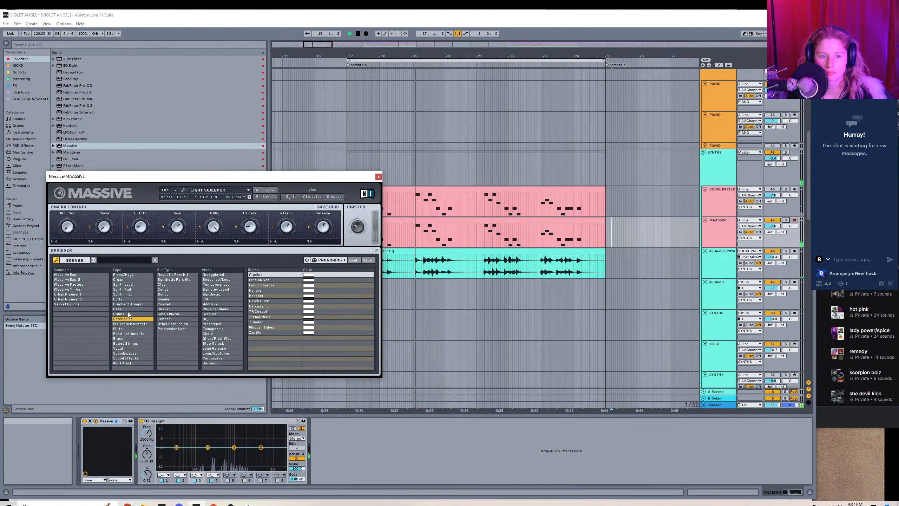
click(173, 289)
click(260, 275)
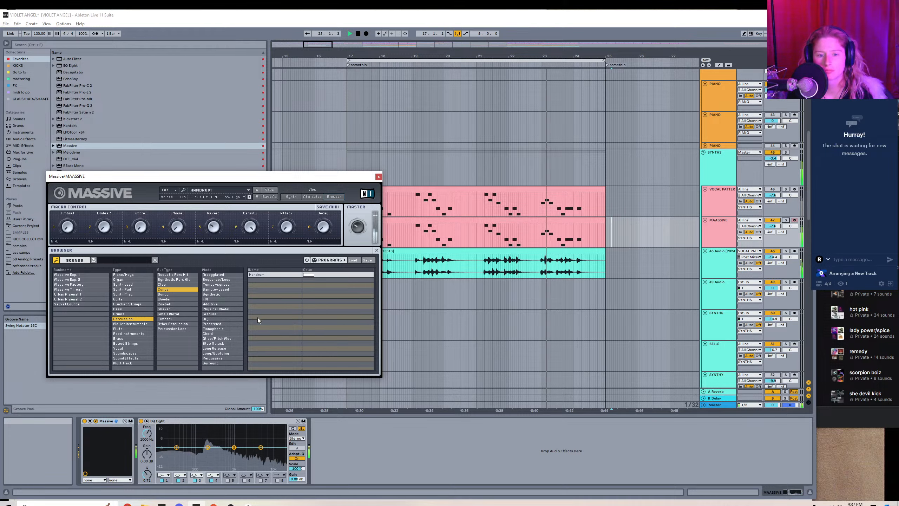
click(171, 320)
click(171, 320)
click(174, 290)
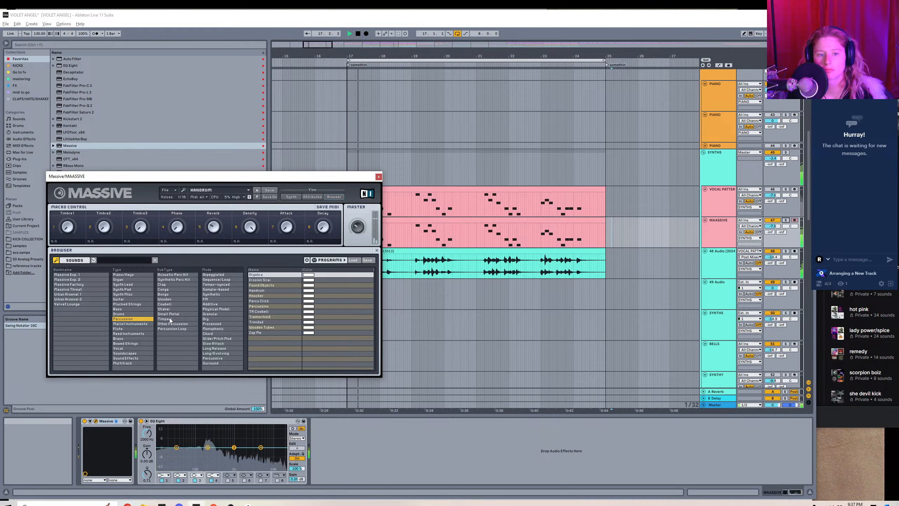
click(171, 320)
click(253, 276)
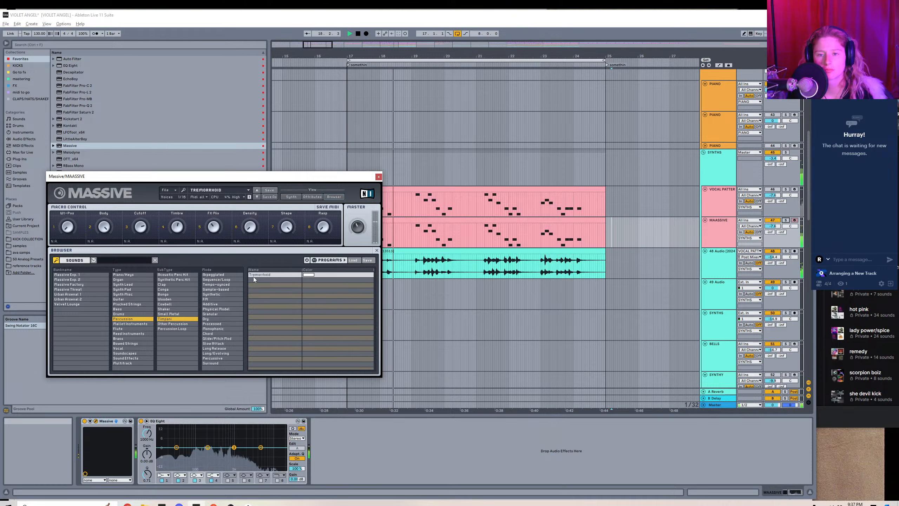
click(165, 294)
click(168, 319)
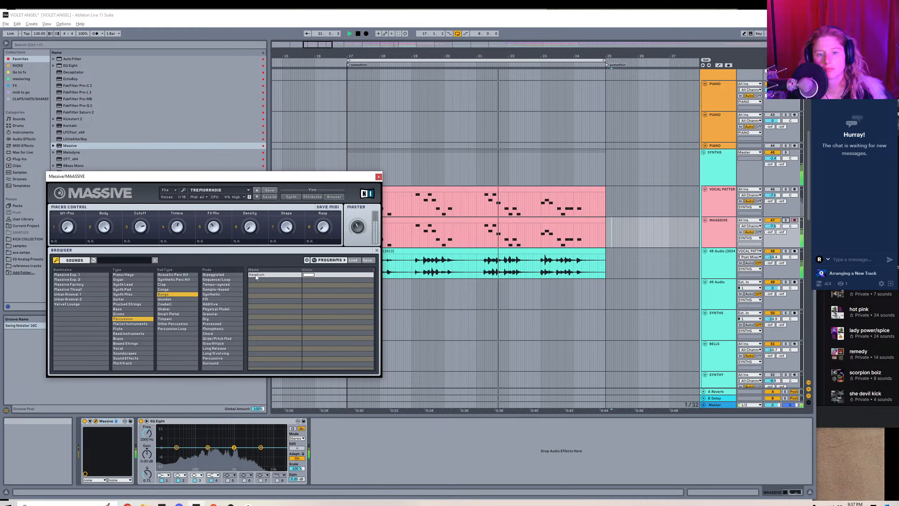
click(258, 275)
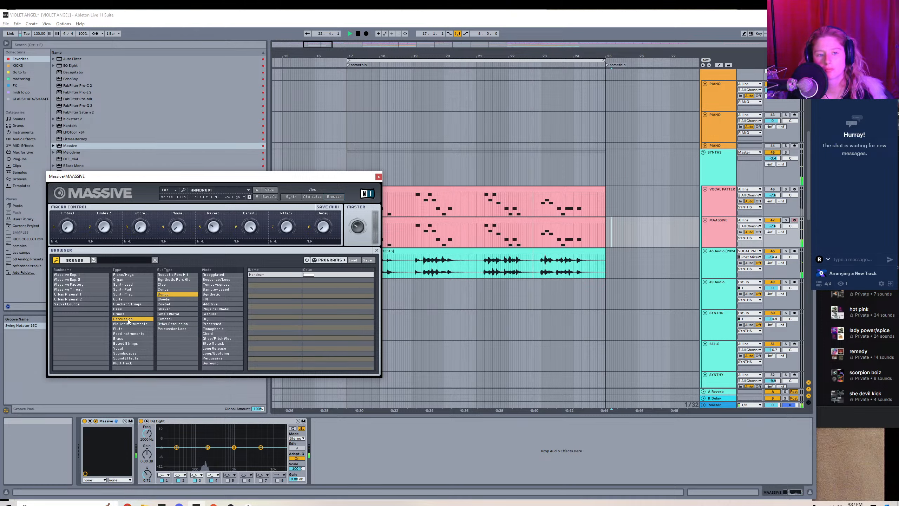
Switch to the Guitar type and audition its presets from Chorused Plug through Guitar Synth, Massivator, Mono Guitar, Physical Spain and Waveshaping Kurt.
click(120, 299)
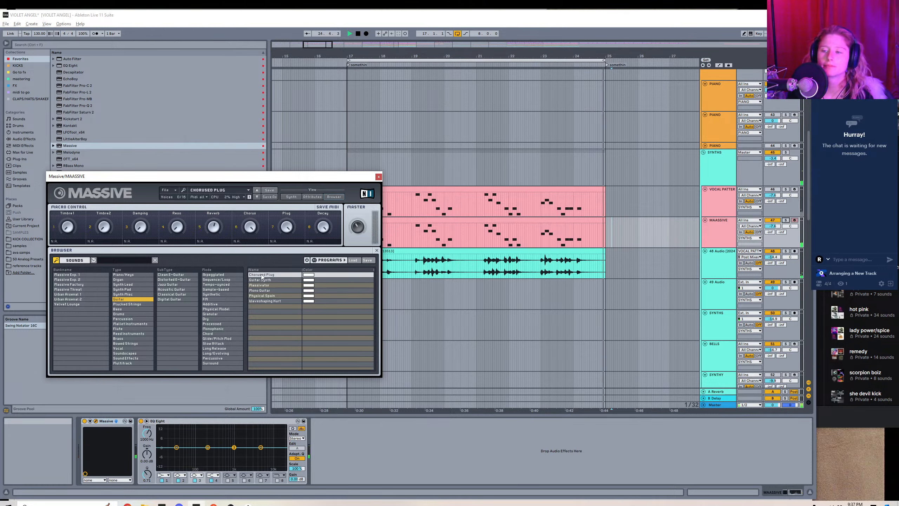
key(Down)
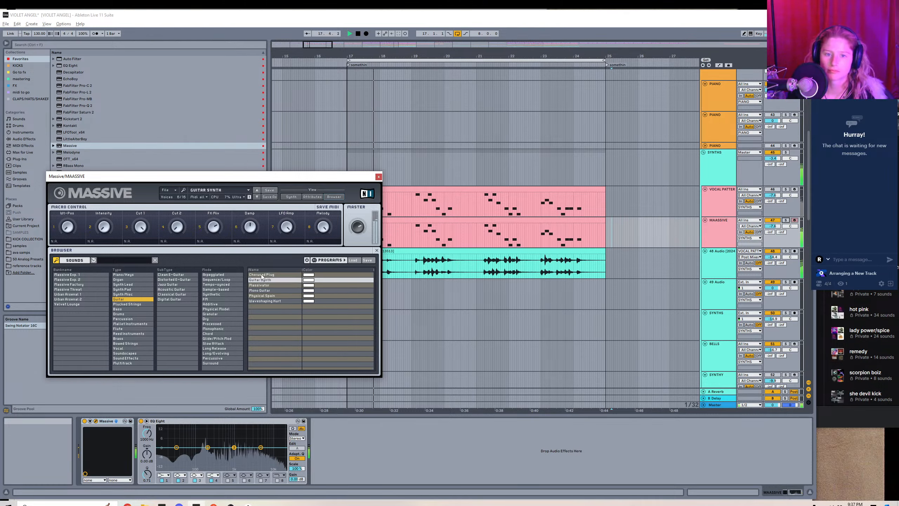
key(Down)
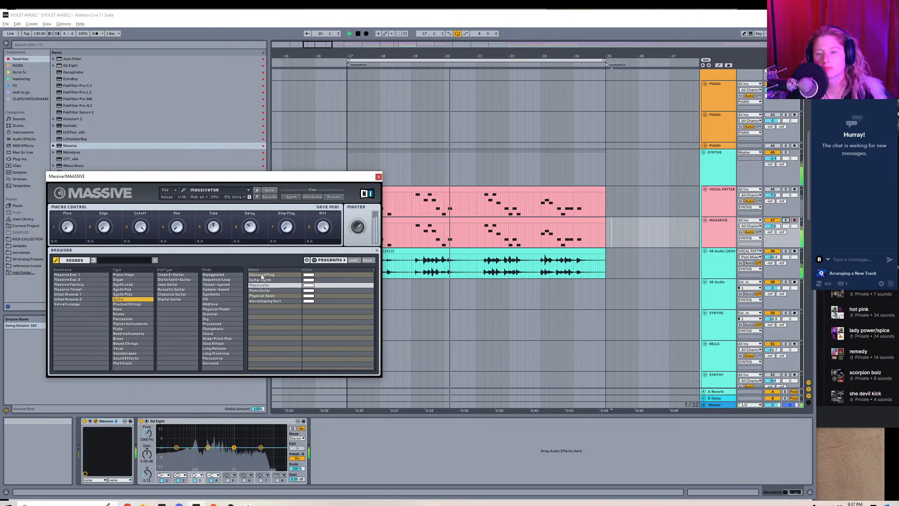
key(Down)
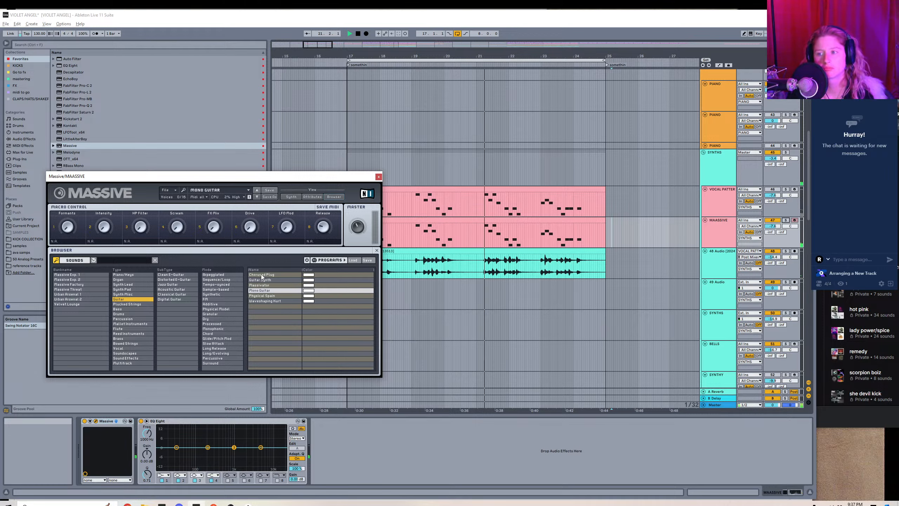
key(Down)
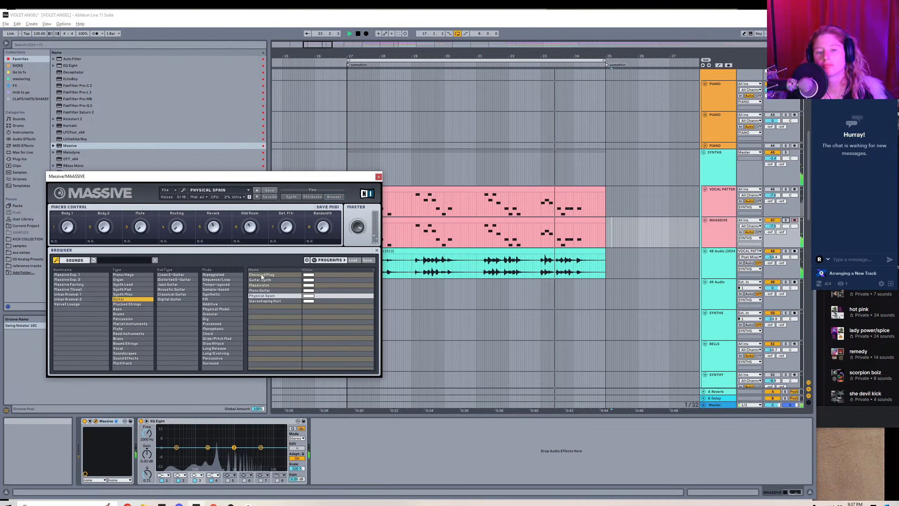
key(Down)
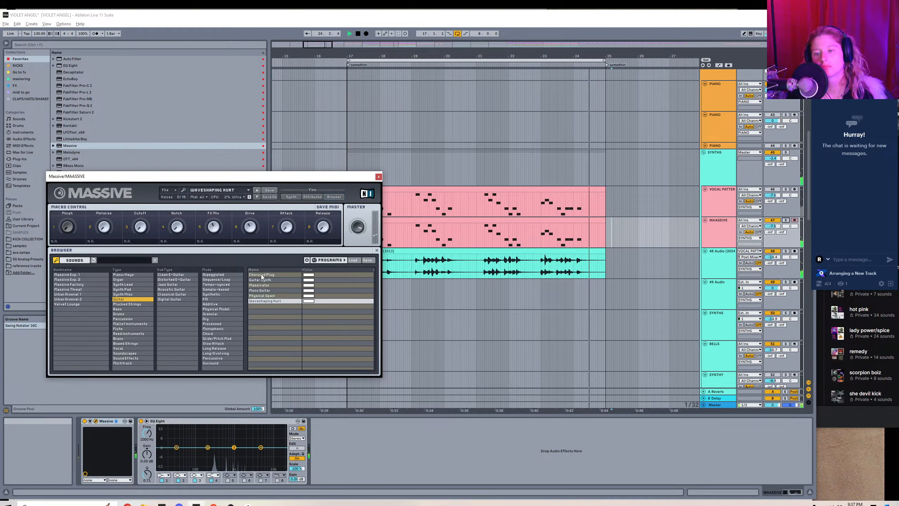
Load the 3 Silver Lines preset from the Synth Misc type, close Massive, and lower the MAASSIVE track's volume.
click(127, 294)
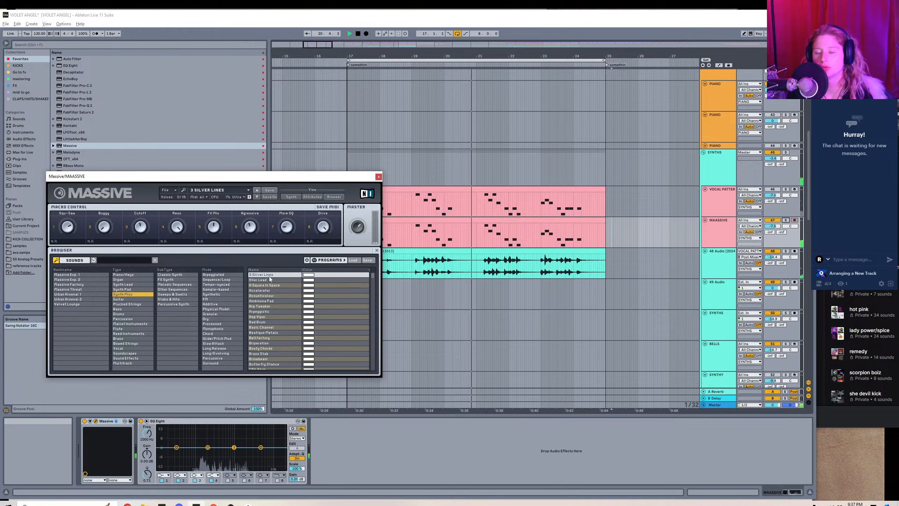
click(378, 177)
drag(772, 226, 772, 227)
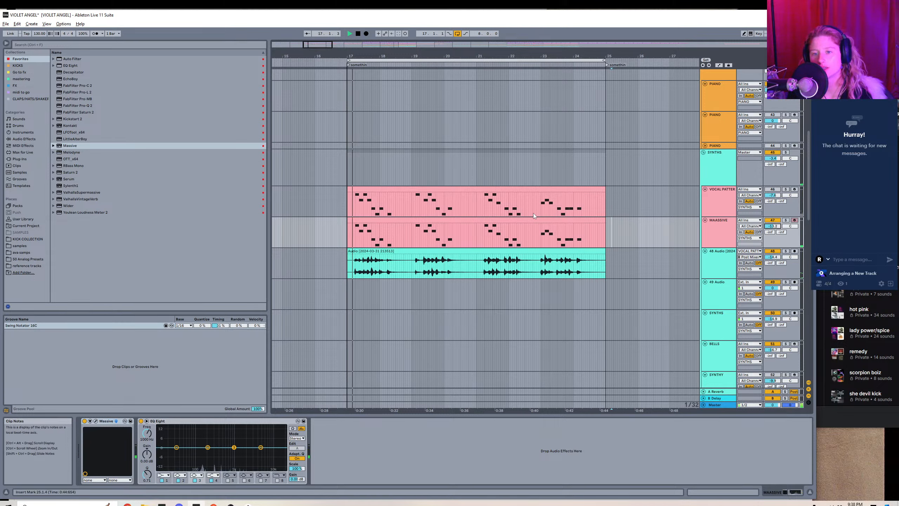
Reopen Massive on the MAASSIVE track, switch to its synth view, and inspect the settings of envelopes 1 and 2.
click(95, 421)
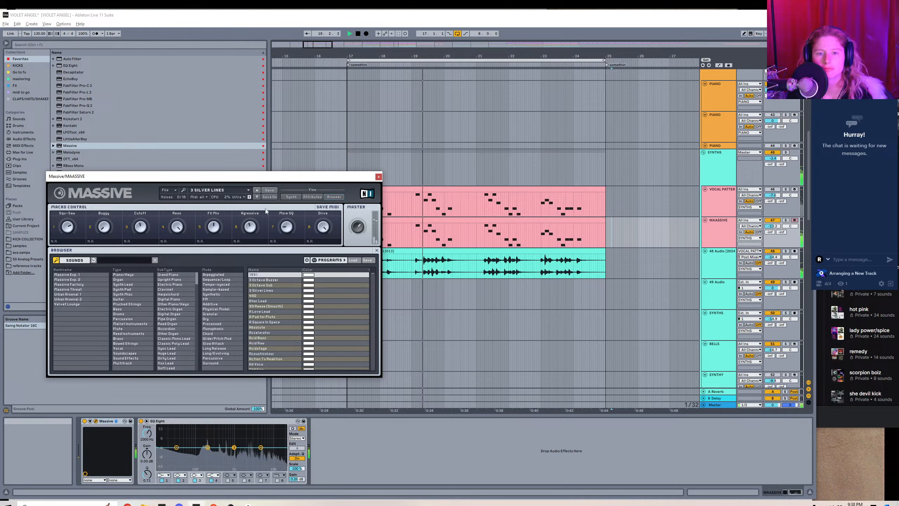
click(291, 197)
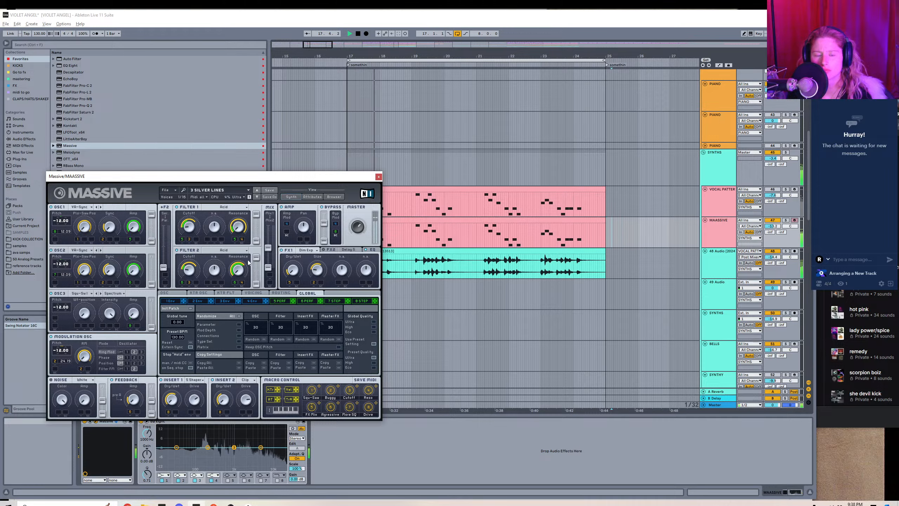
click(172, 301)
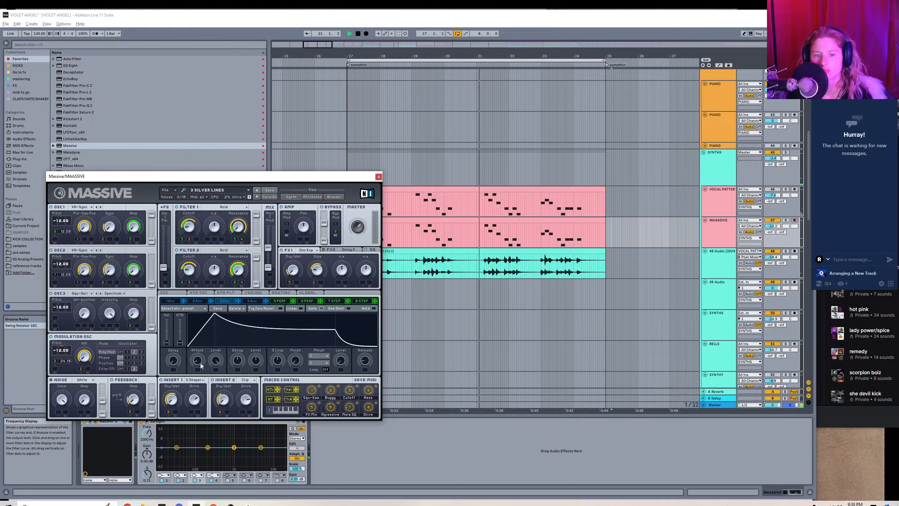
click(195, 301)
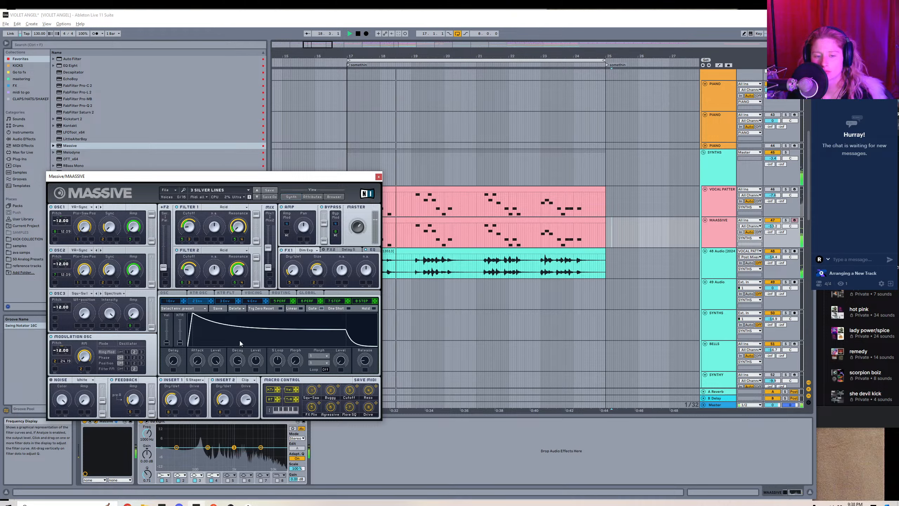
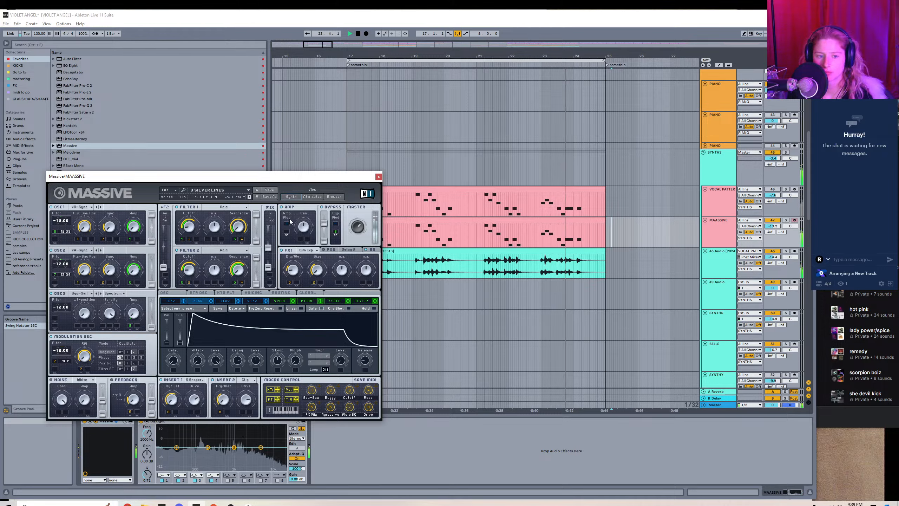
View the preset browser in Massive, then stop playback and close the plug-in window.
click(333, 197)
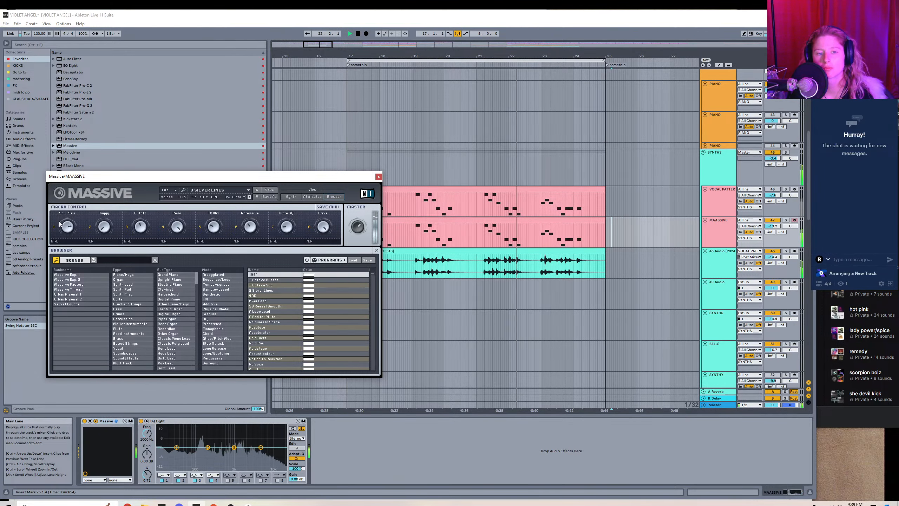
key(space)
click(378, 176)
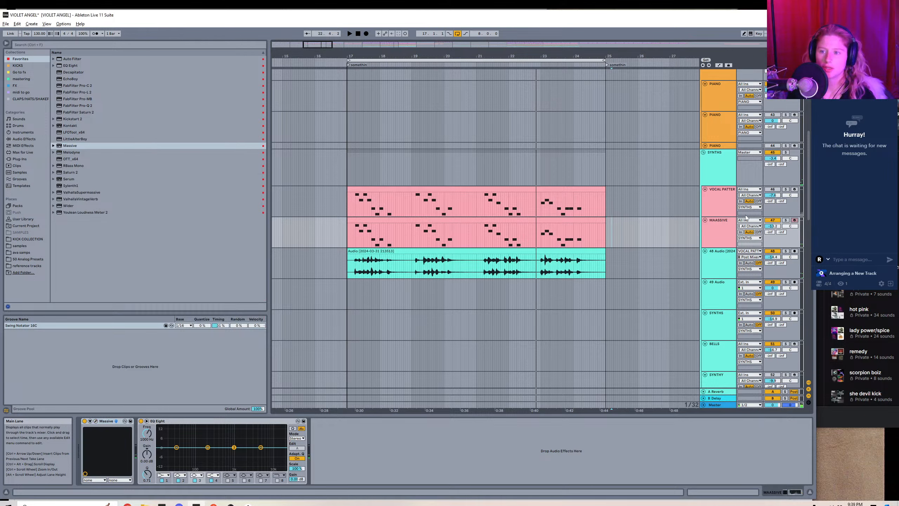
Insert an audio track below MAASSIVE, set its input to the MAASSIVE track and arm it.
right_click(745, 217)
click(750, 282)
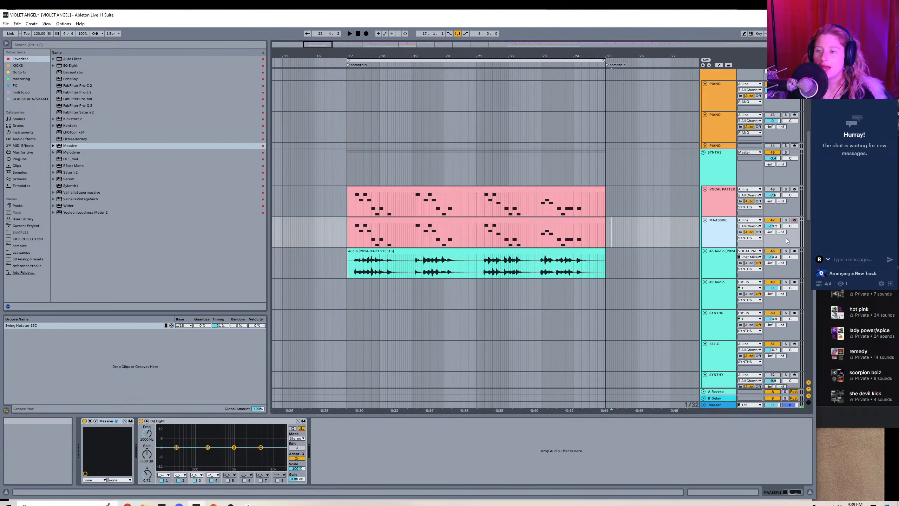
key(ctrl+t)
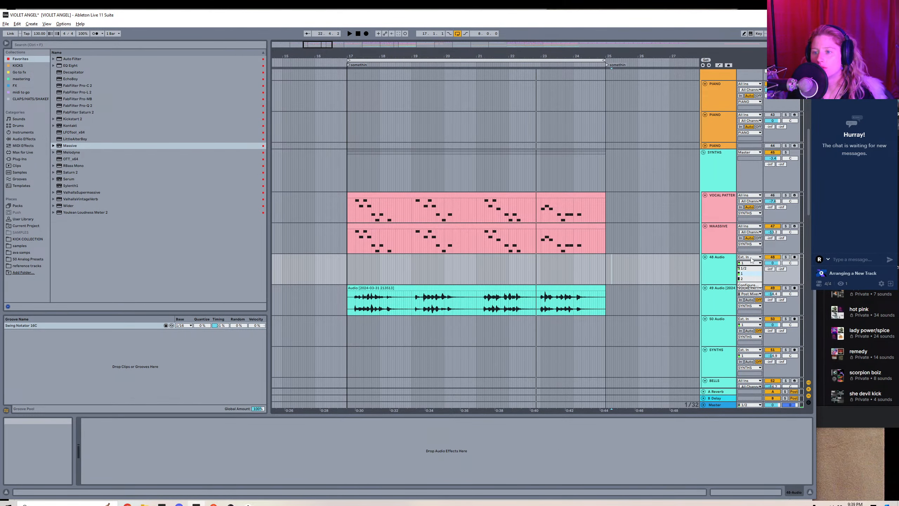
click(751, 258)
scroll(756, 213, down, 6)
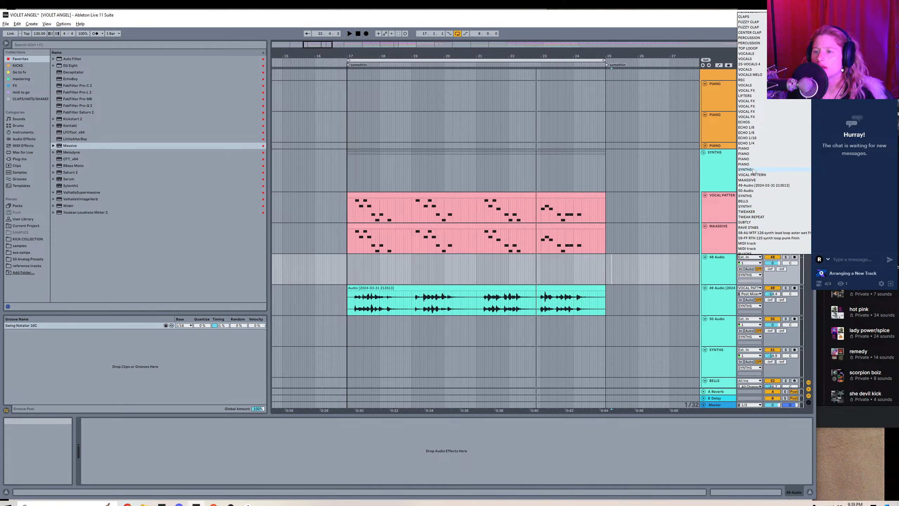
click(753, 170)
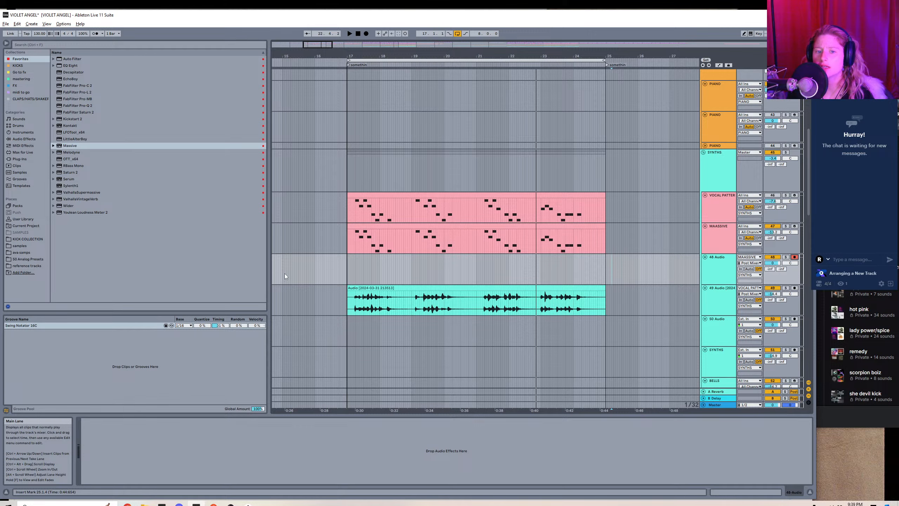
Record the MAASSIVE synth pattern onto the new audio track, with the Massive window open while recording, through to about bar 25.
click(366, 34)
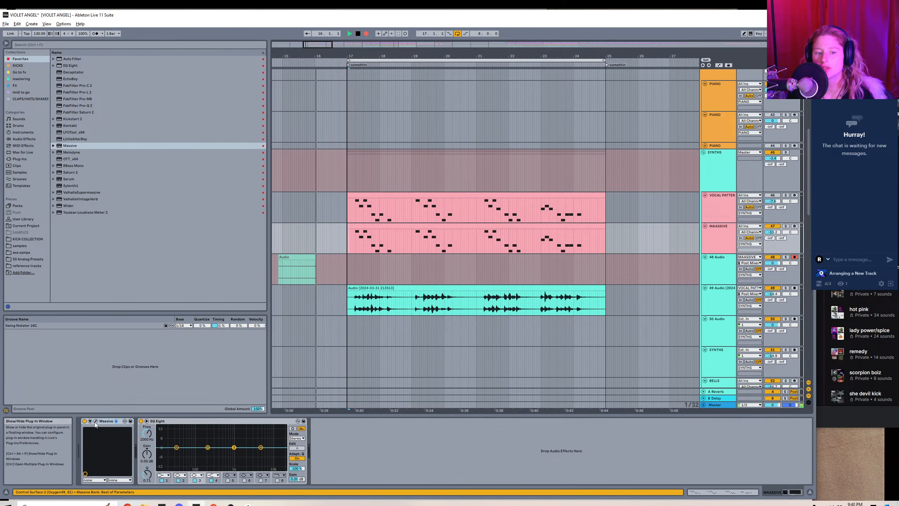
click(96, 421)
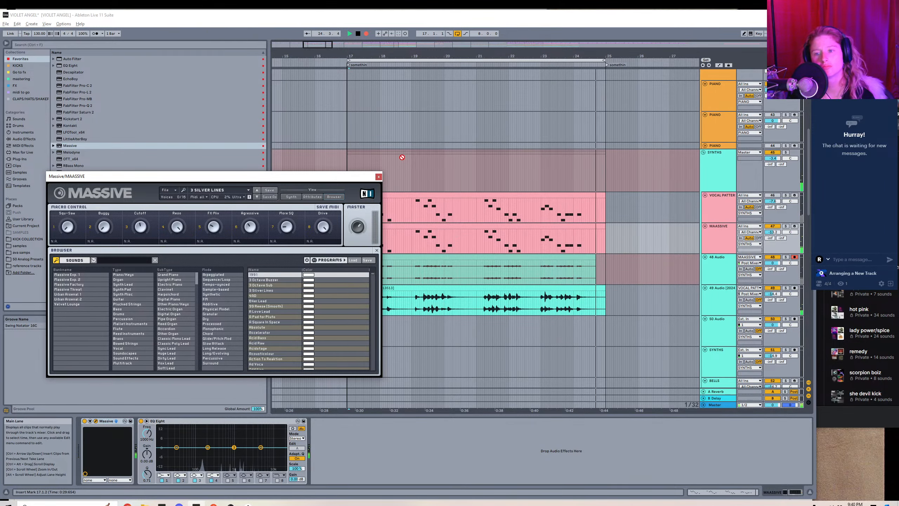
key(space)
click(378, 176)
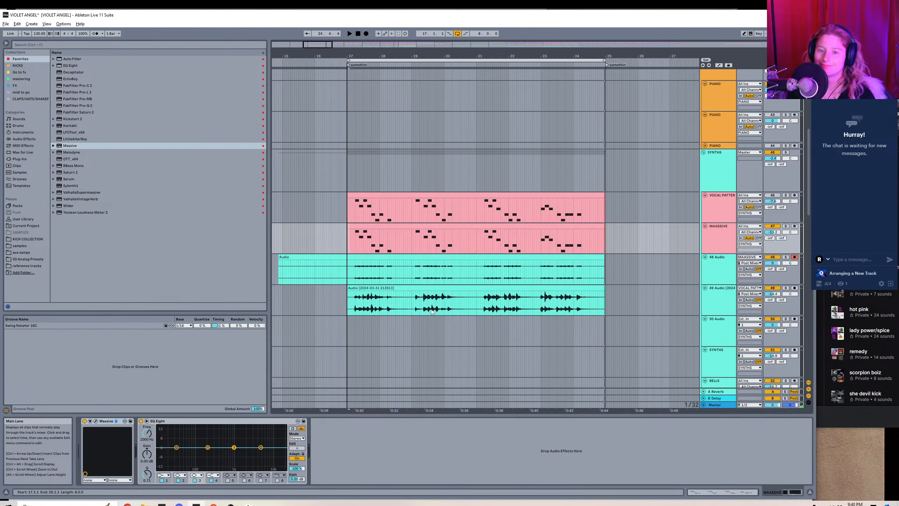
Remove the recording's lead-in before bar 17 and consolidate the clip over bars 17 to 25.
click(339, 260)
drag(340, 260, 345, 261)
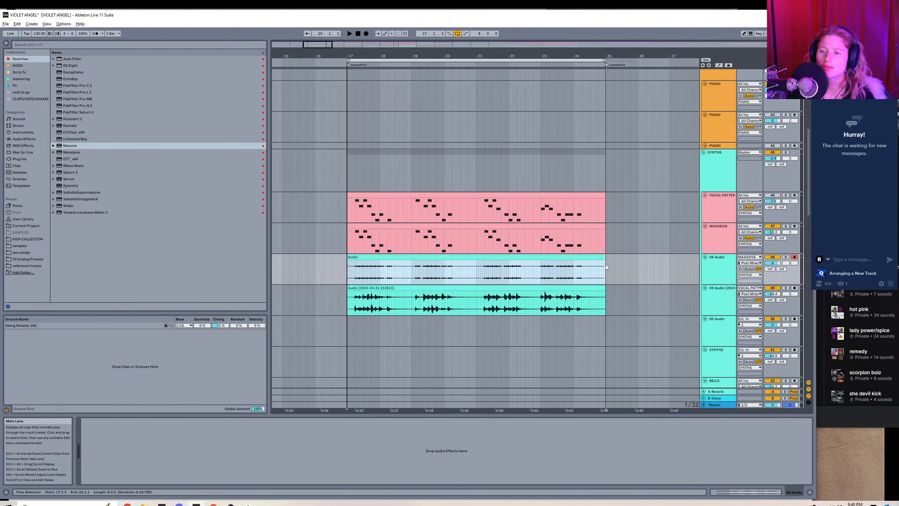
drag(313, 47, 311, 92)
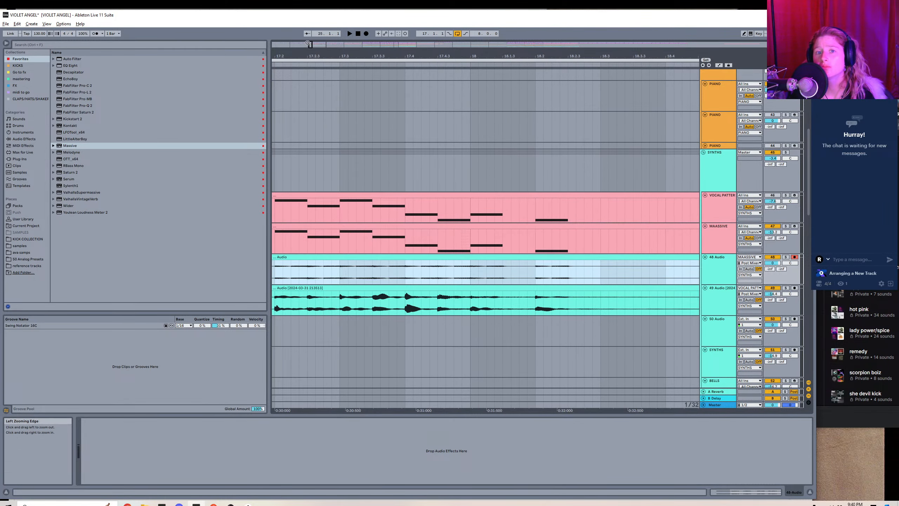
mouse_move(309, 45)
mouse_down()
mouse_move(310, 23)
mouse_move(307, 61)
mouse_up()
click(534, 66)
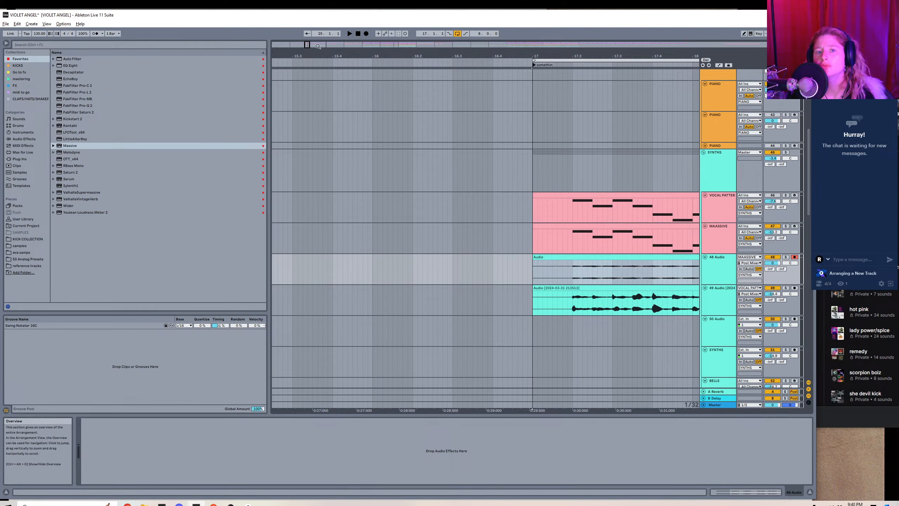
drag(309, 43, 325, 30)
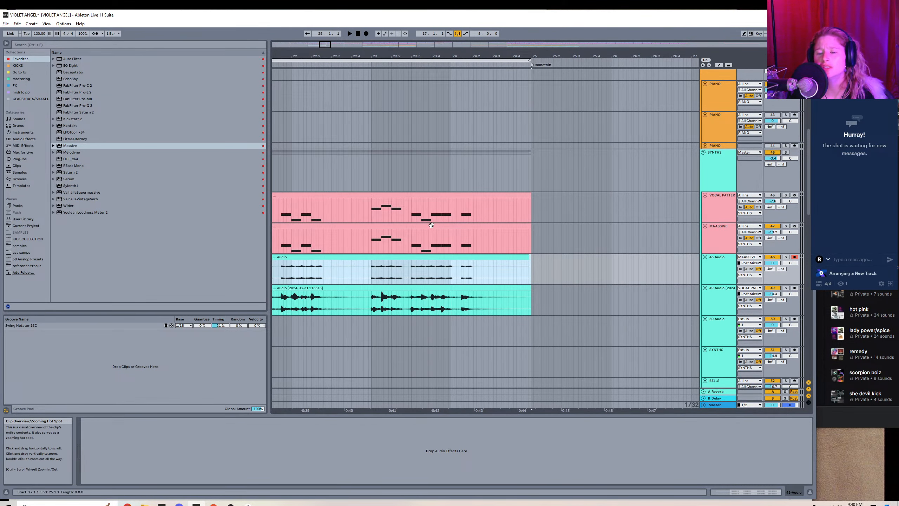
key(ctrl+j)
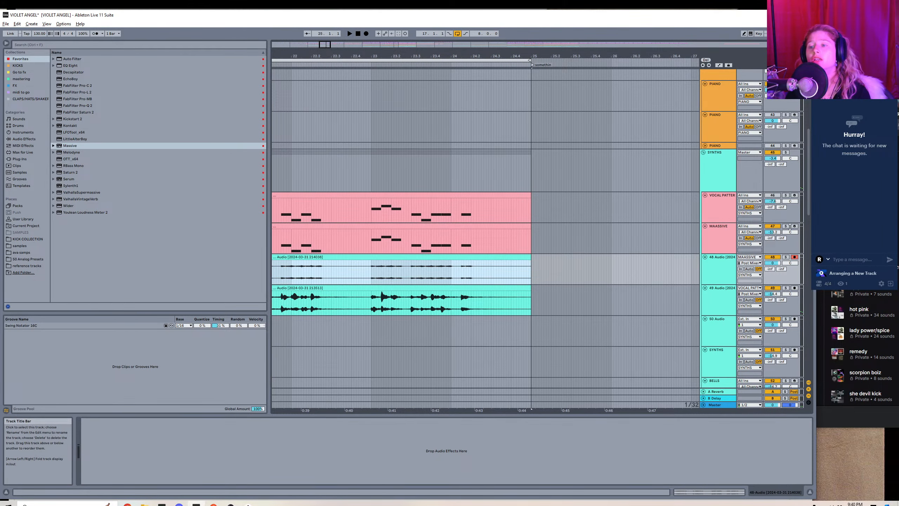
Deactivate the MAASSIVE track and consolidate its recorded audio clip again.
click(771, 225)
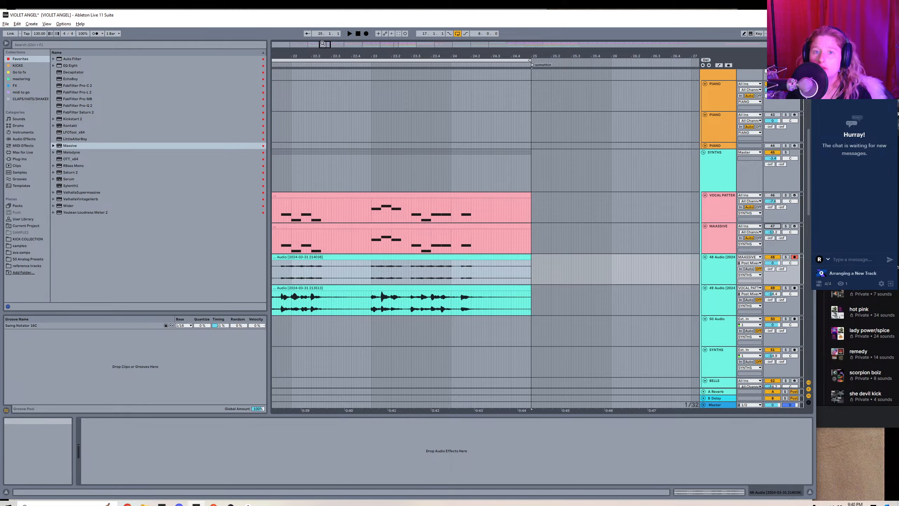
drag(323, 44, 332, 20)
click(411, 258)
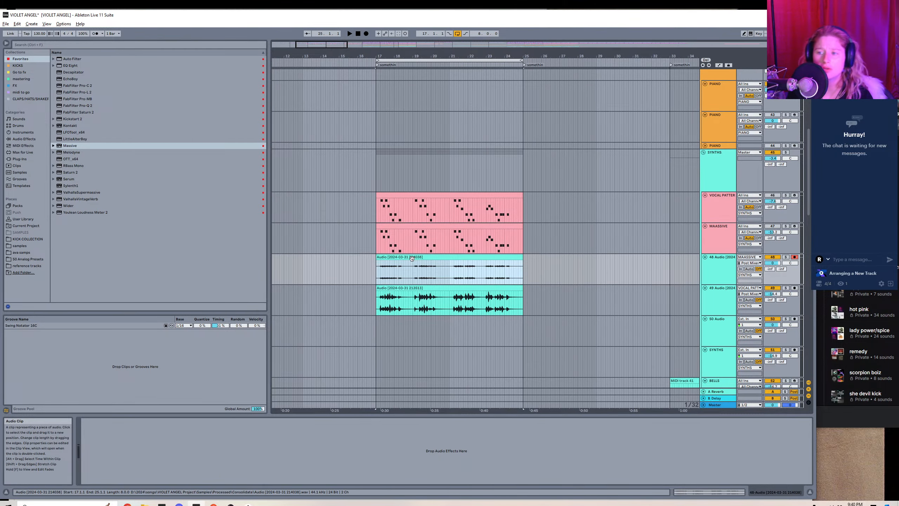
key(ctrl+j)
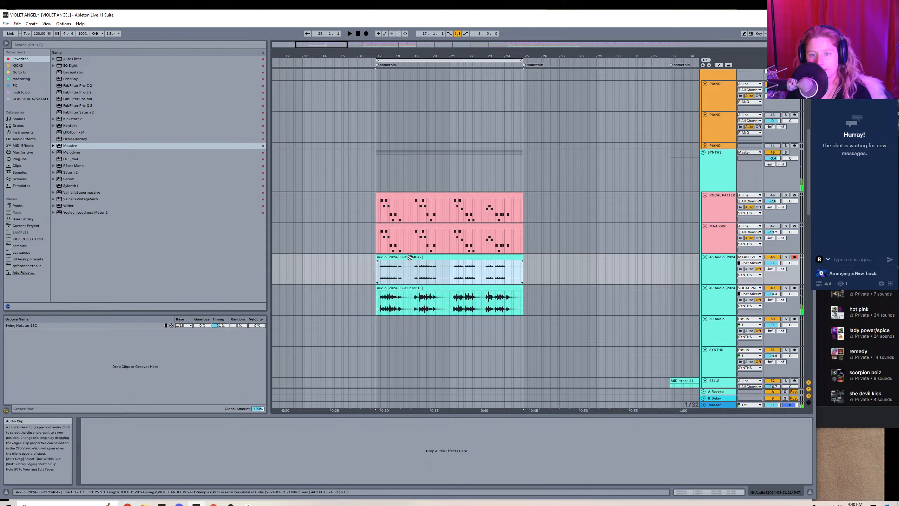
Set the transient loop mode of the recorded Massive clip to Off in Beats warp mode, then close the clip view.
double_click(410, 257)
click(152, 228)
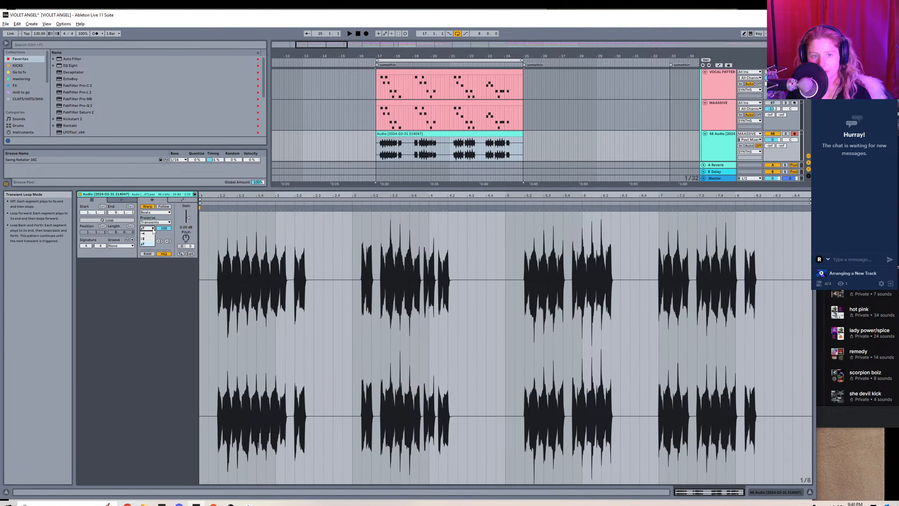
click(150, 233)
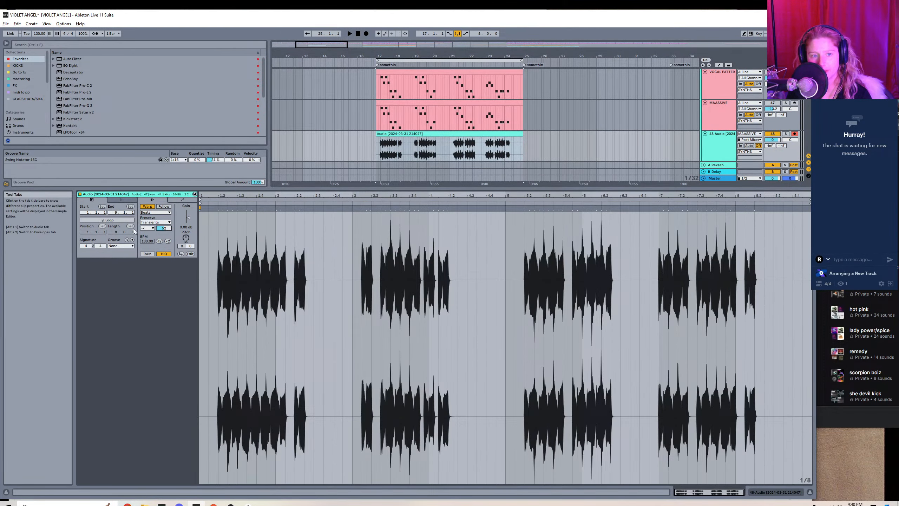
click(123, 256)
key(shift+Tab)
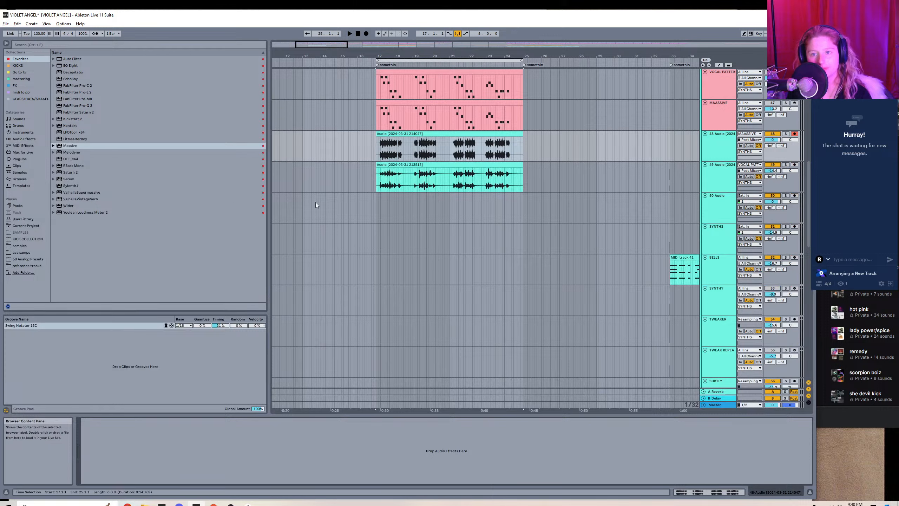
Add EchoBoy to the recorded Massive track in Ping-Pong mode and adjust its Pong time and mix.
click(72, 79)
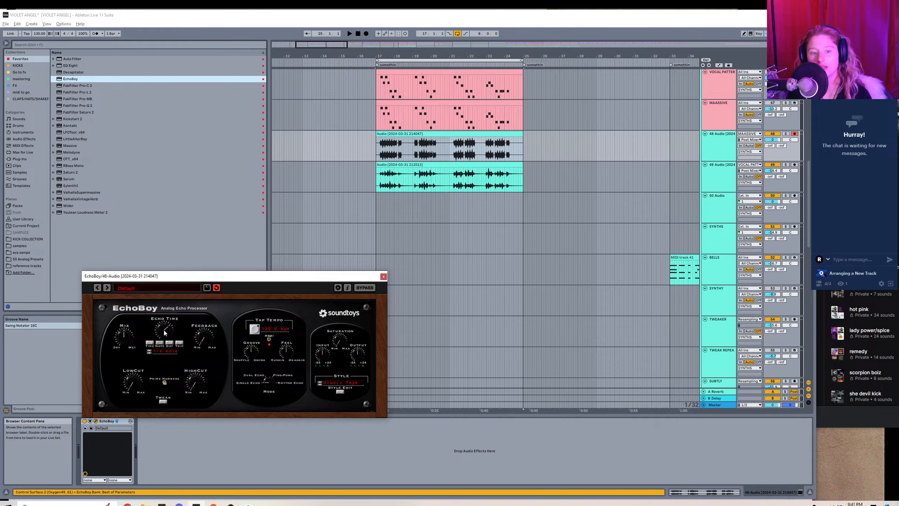
drag(164, 340, 169, 330)
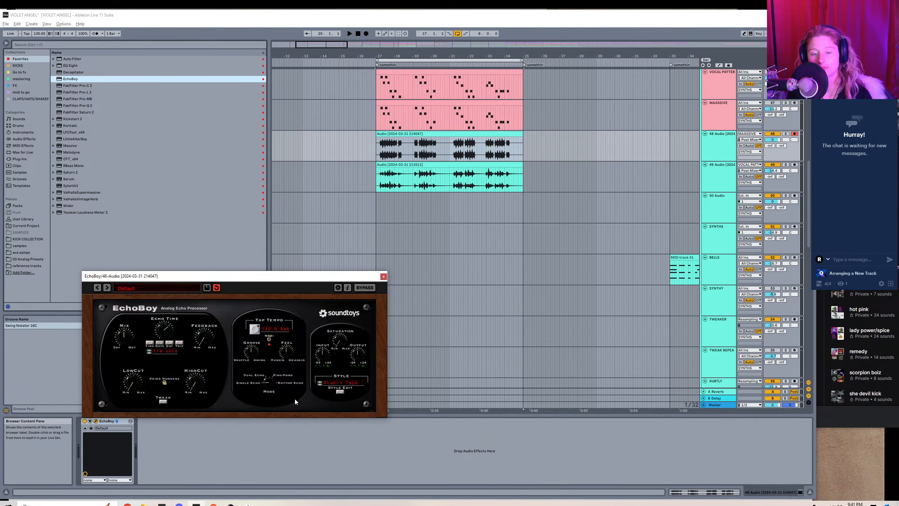
drag(267, 383, 278, 361)
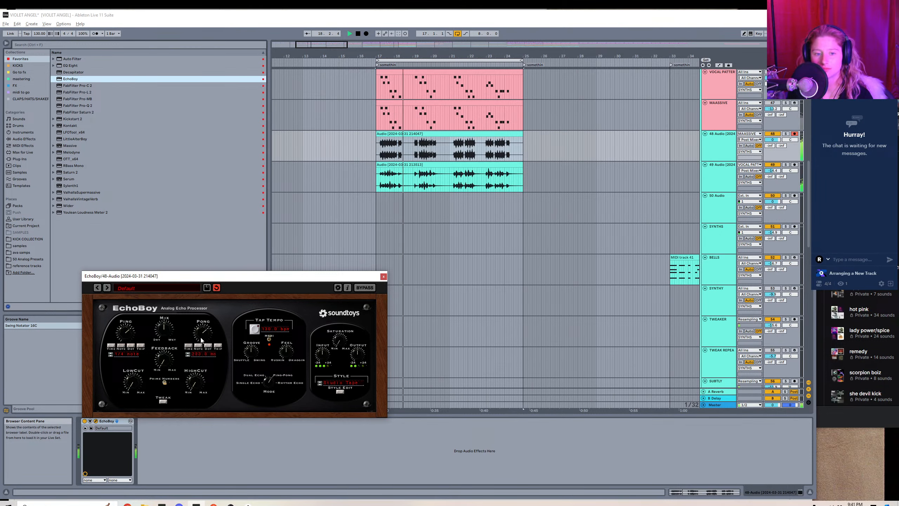
drag(199, 337, 162, 335)
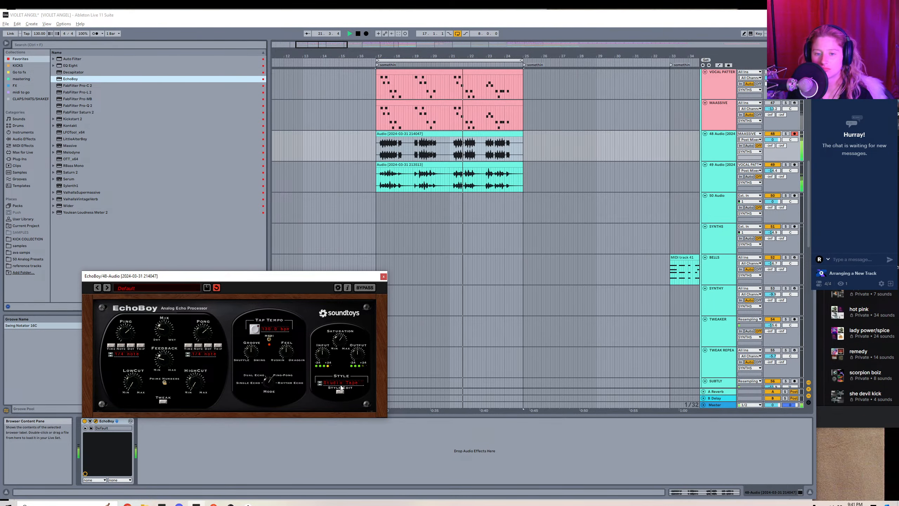
click(384, 277)
Insert another audio track directly below the recorded Massive audio track and open its input choices.
right_click(720, 142)
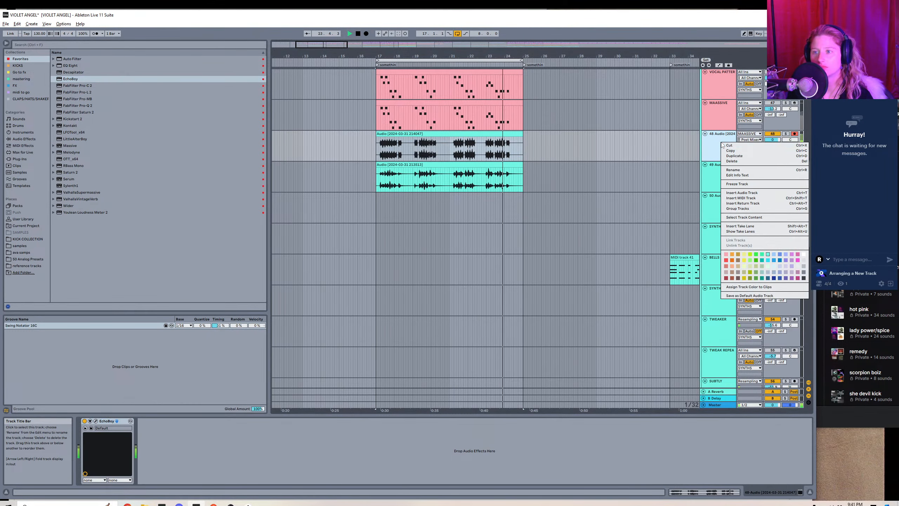
click(741, 193)
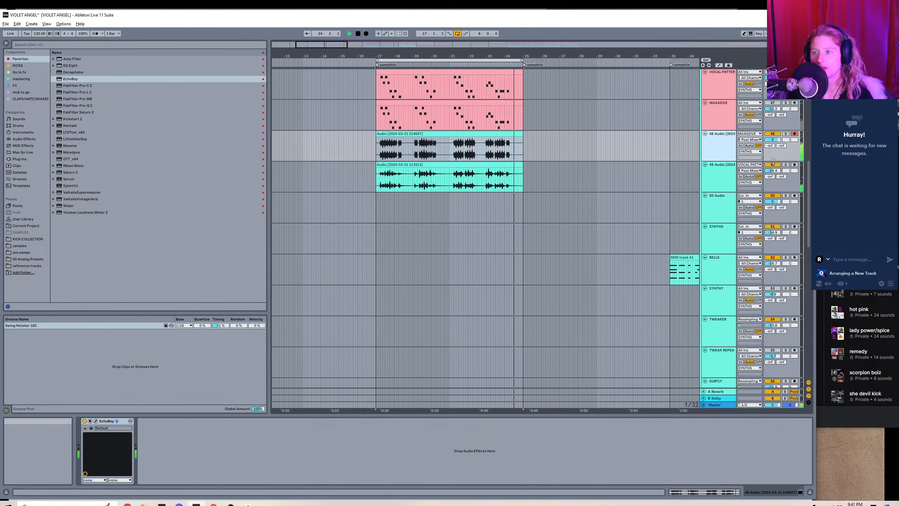
click(748, 165)
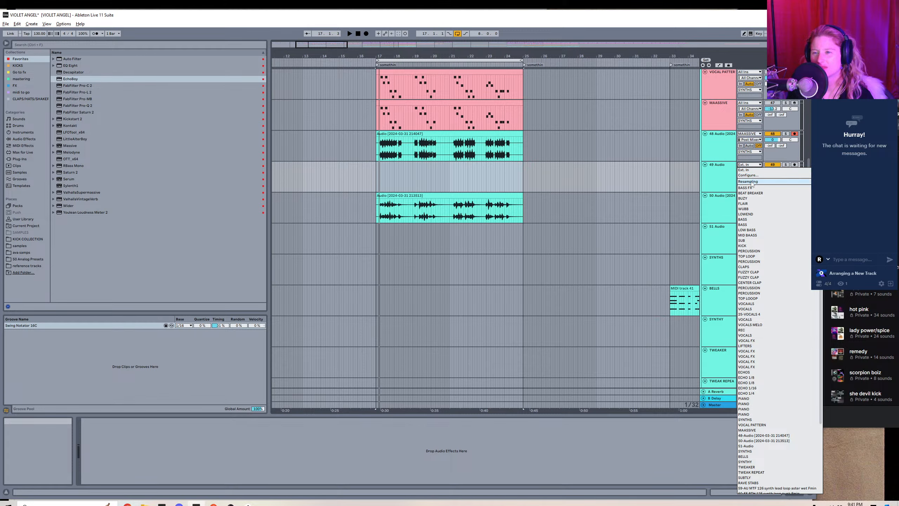
Rename the recorded Massive track BUILD and the empty audio track below it BUILDN.
right_click(718, 151)
click(737, 179)
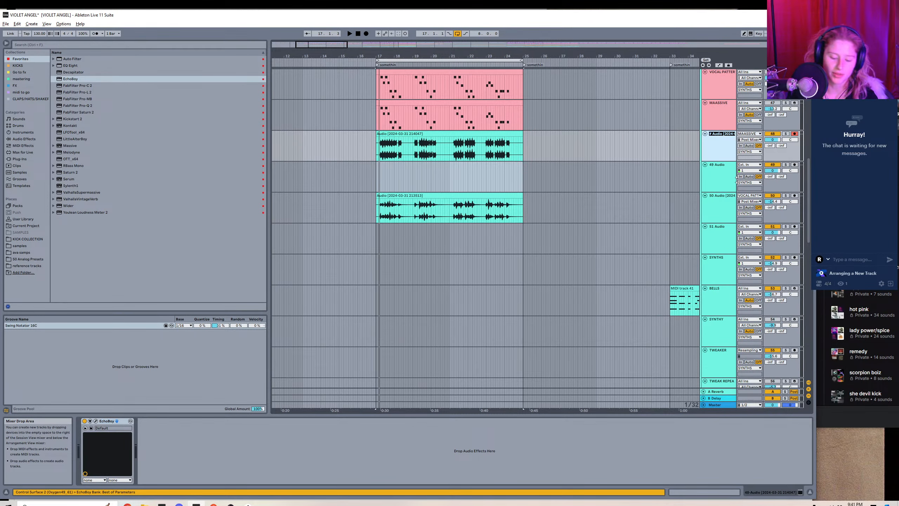
right_click(719, 176)
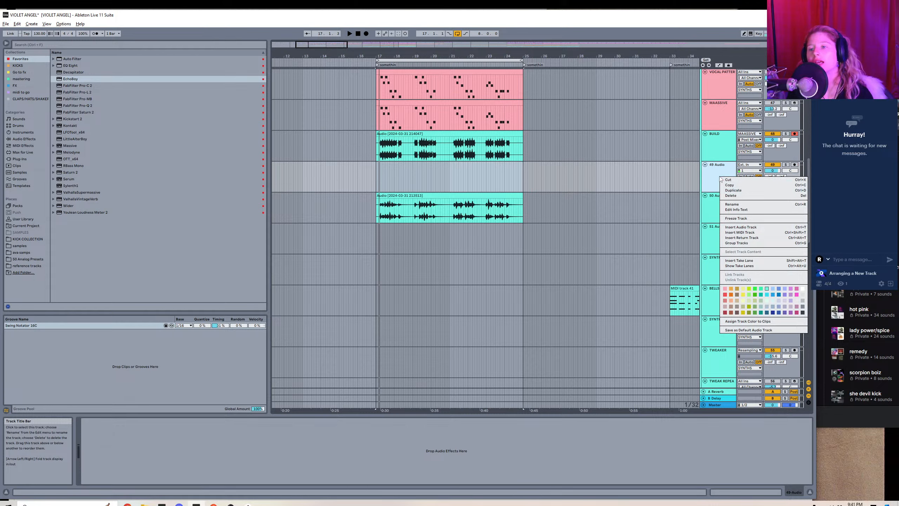
click(746, 206)
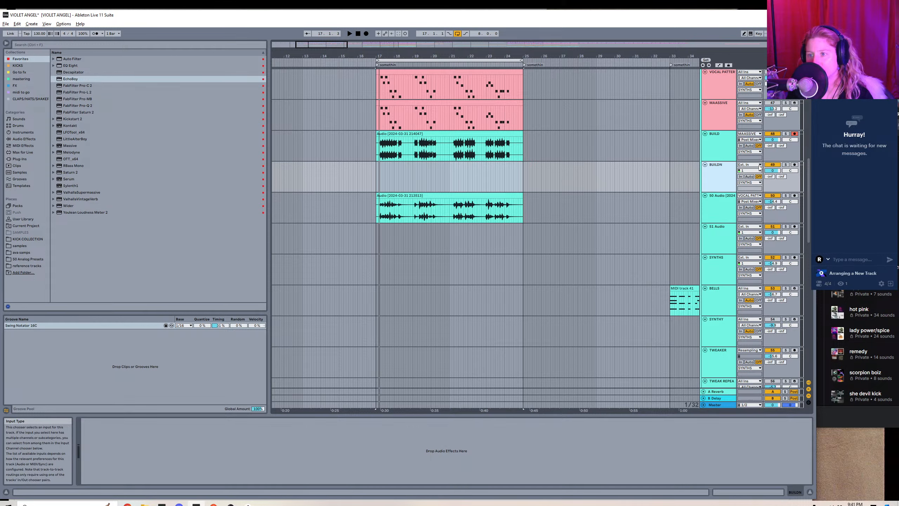
Set the BUILDN track's audio input to the BUILD track and arm it for recording.
click(749, 165)
scroll(756, 389, down, 4)
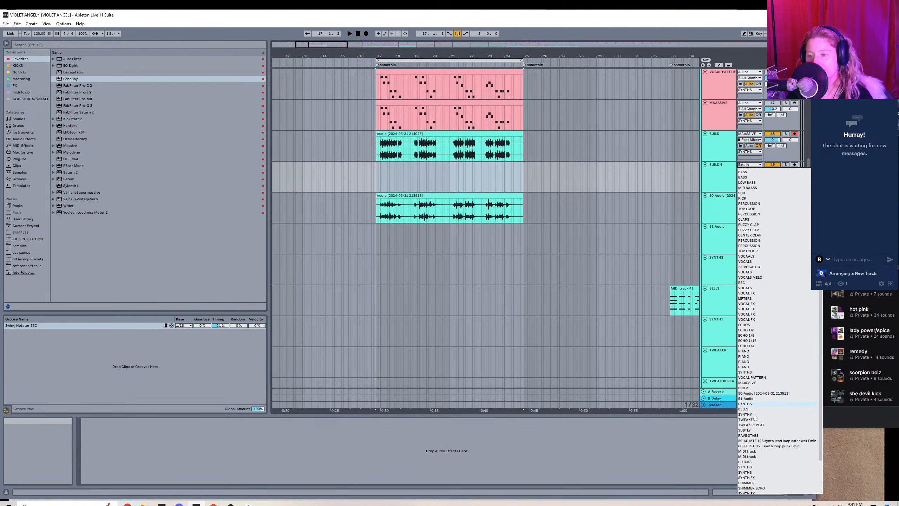
scroll(754, 437, down, 3)
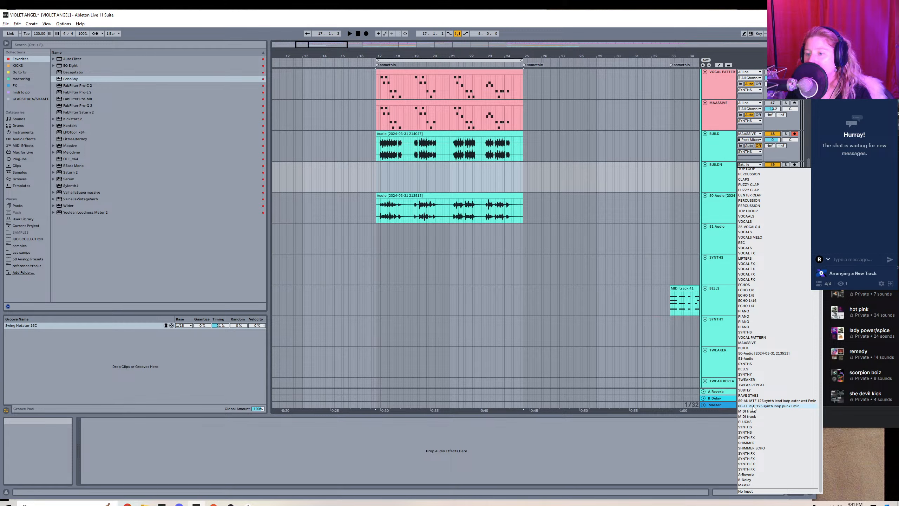
click(752, 347)
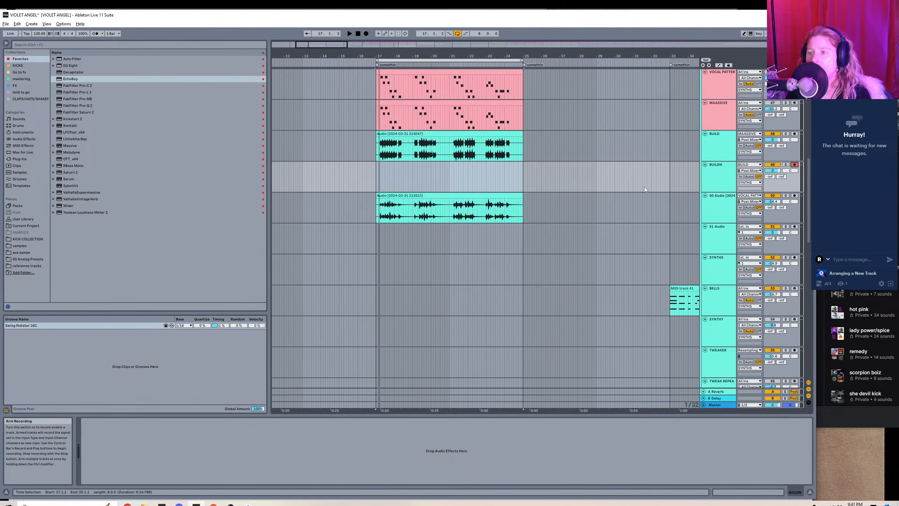
Record the BUILD track with its EchoBoy effect onto BUILDN from bar 17 to bar 25.
key(Up)
click(366, 33)
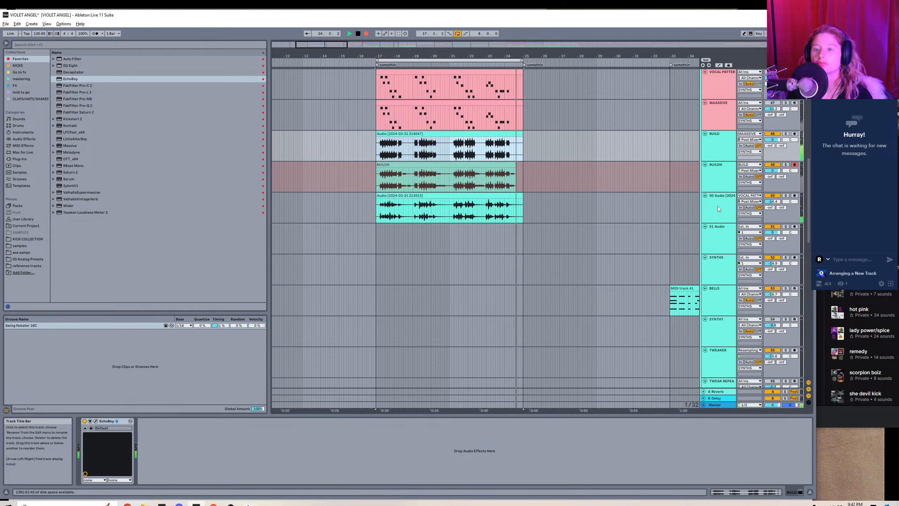
key(space)
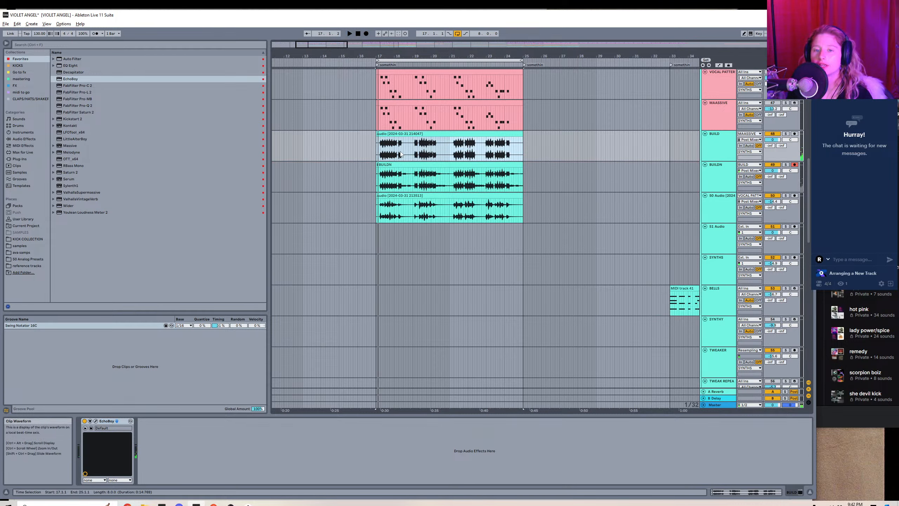
Deactivate or reactivate the BUILD track's output and insert an empty audio track directly below BUILDN.
click(377, 164)
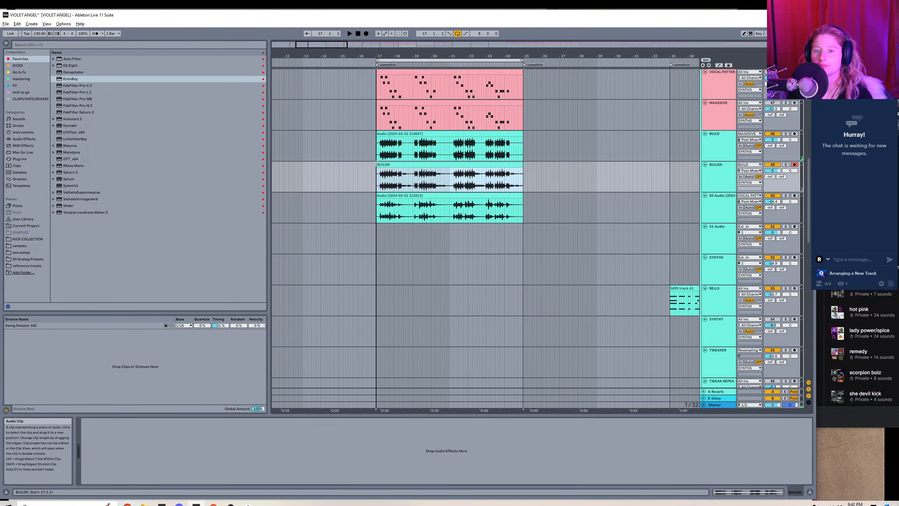
click(773, 134)
right_click(730, 182)
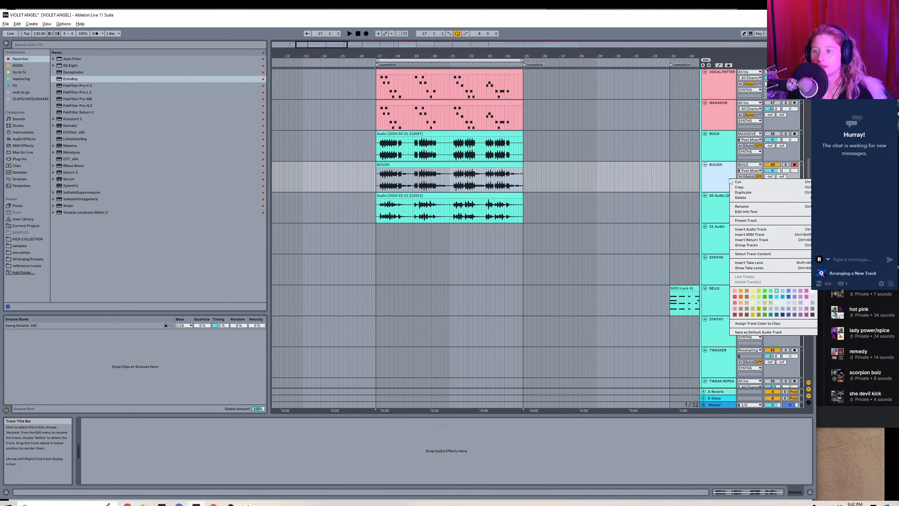
click(751, 229)
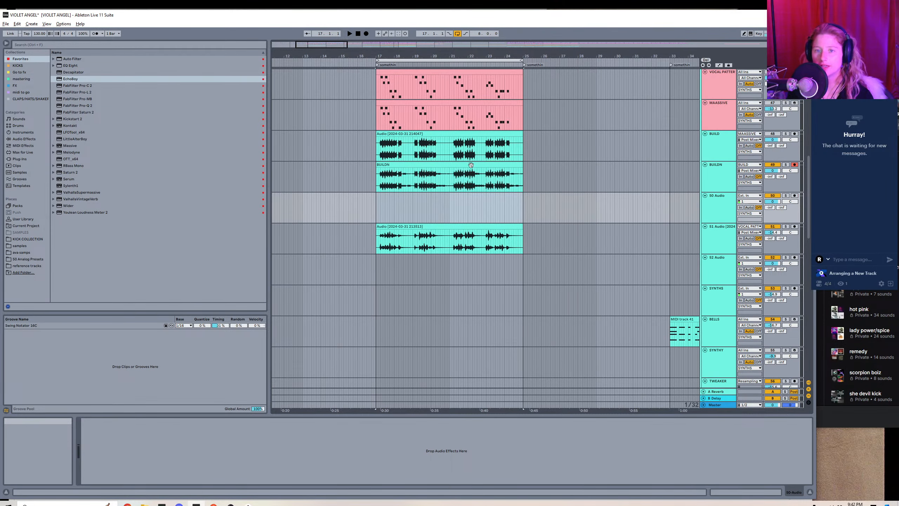
Copy the BUILDN clip to bar 17 of the new track below, keeping the original in place, and rename that track 4 FX.
click(471, 164)
key(ctrl+x)
key(Down)
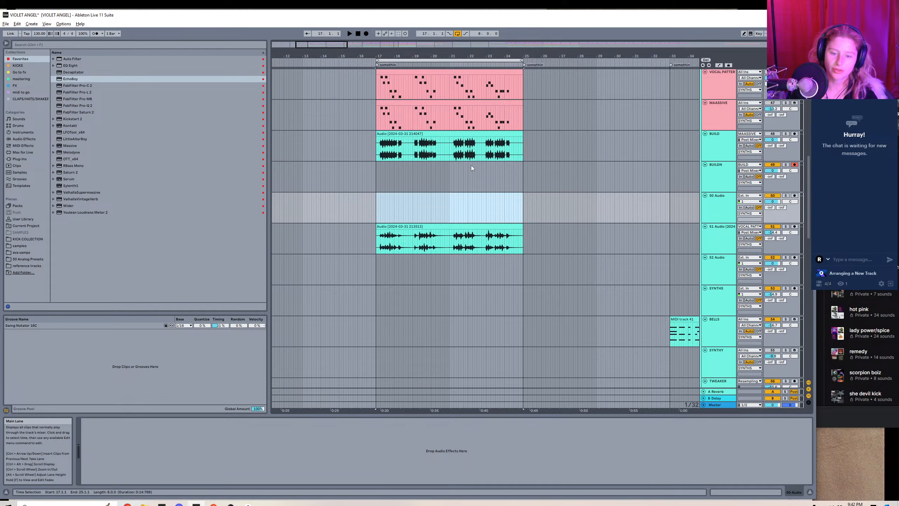
key(ctrl+v)
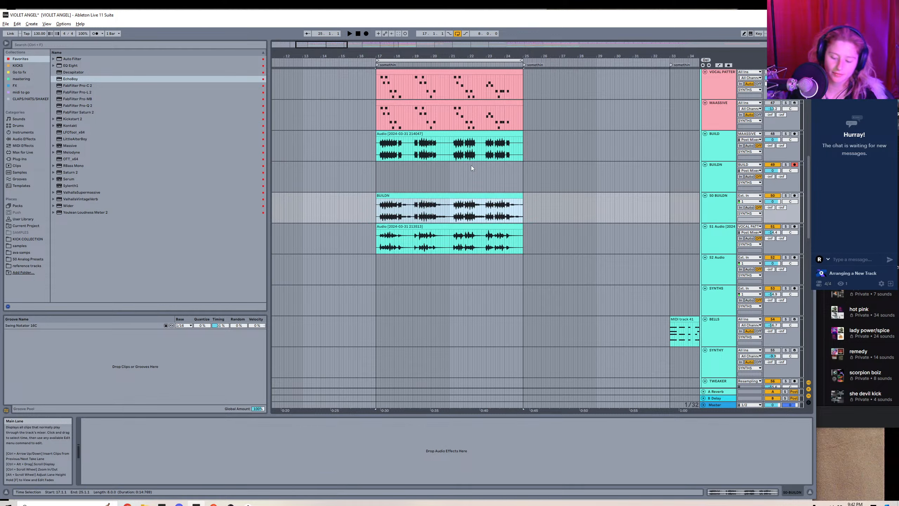
key(Up)
key(ctrl+v)
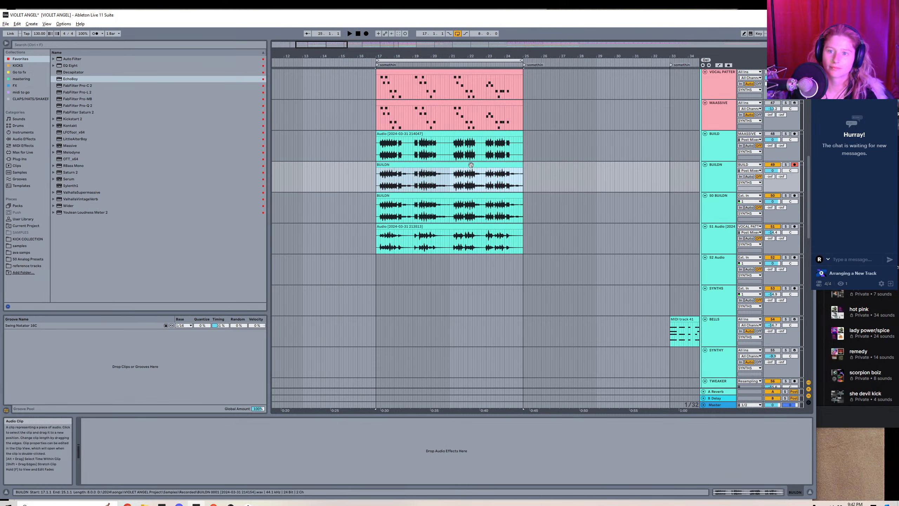
right_click(730, 198)
click(739, 237)
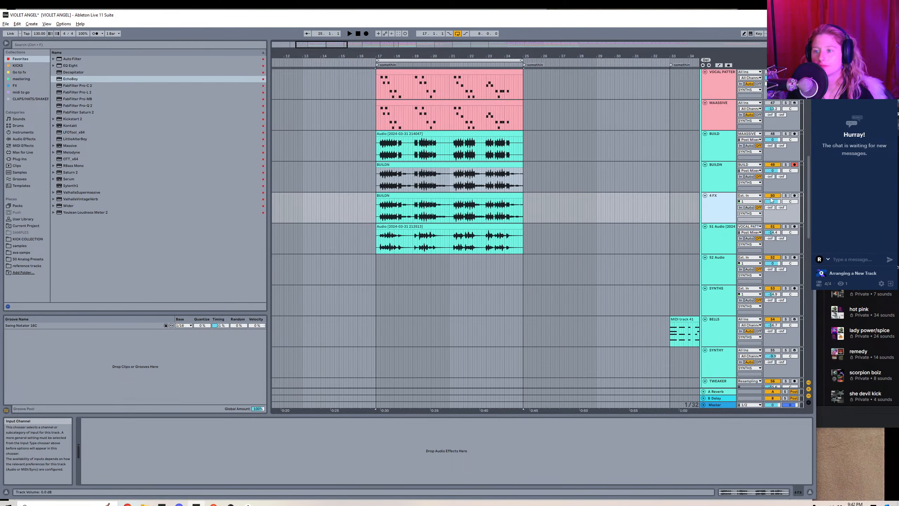
Turn off transient looping in the BUILDN clip's Beats warp settings, lower its transient envelope, and consolidate the clip.
double_click(449, 177)
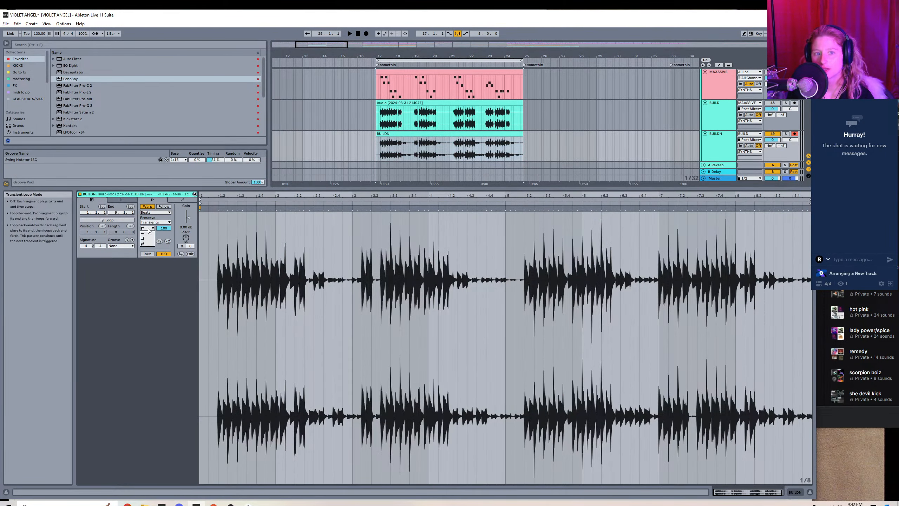
click(143, 234)
drag(164, 228, 163, 241)
double_click(411, 133)
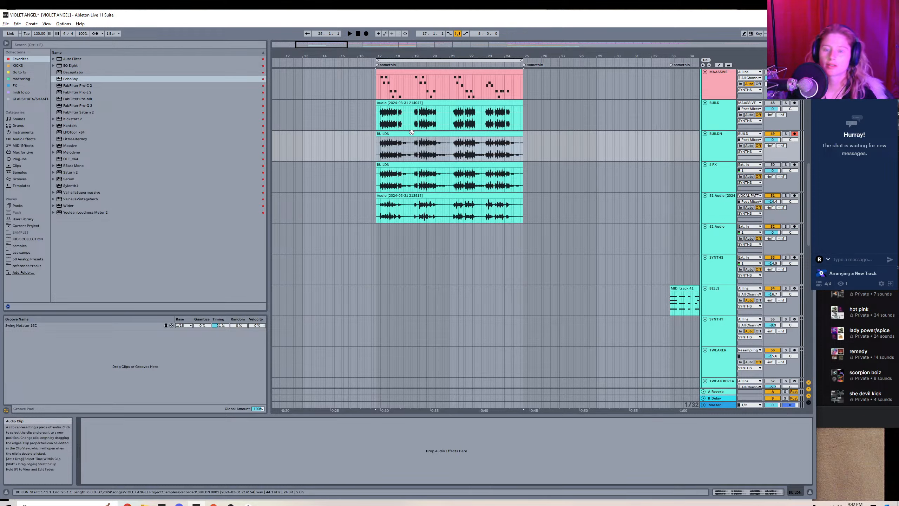
click(411, 132)
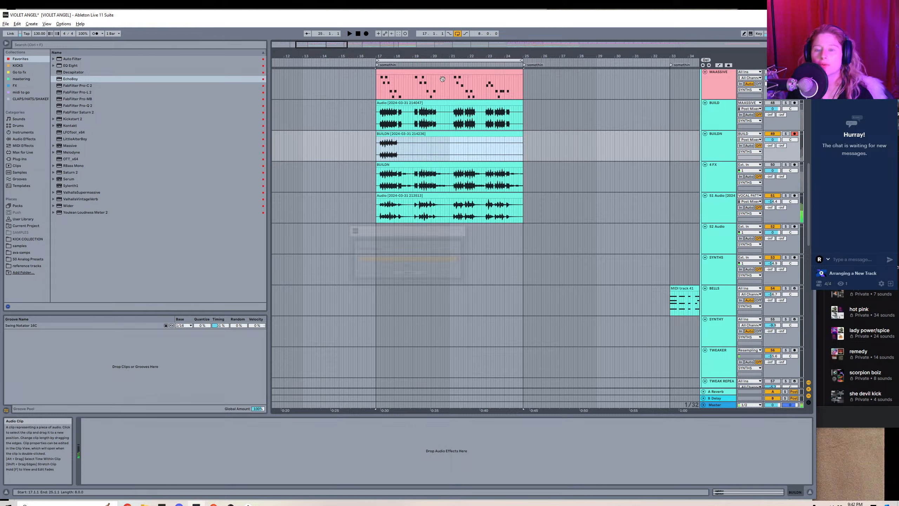
Delete the quiet tails from the BUILDN clip after the first two phrases, from 18.2.3 to 19.1.3 and 20.2.1 to 21.1.4.
drag(506, 55, 685, 106)
click(381, 153)
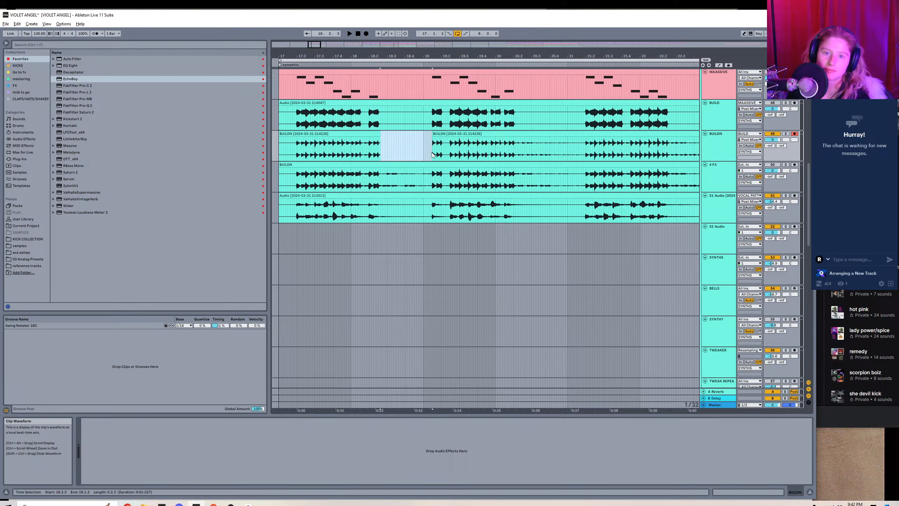
key(Delete)
key(space)
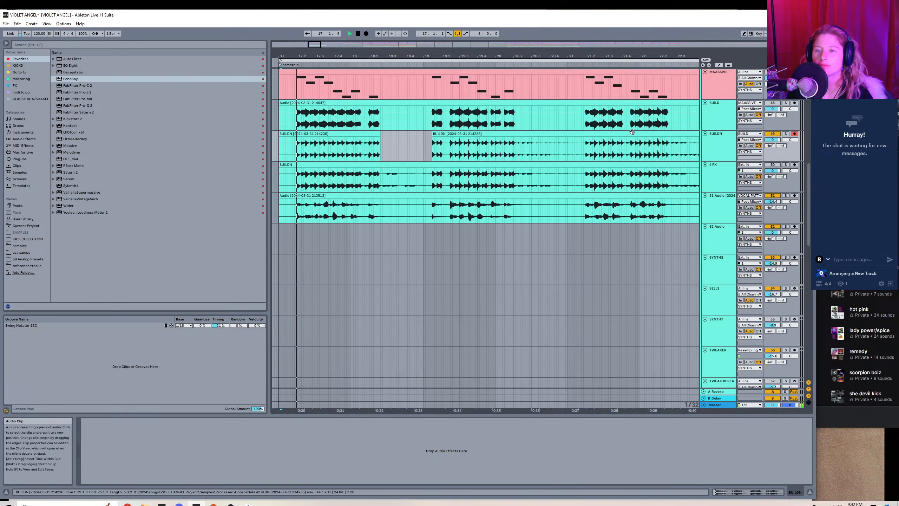
drag(516, 143, 584, 153)
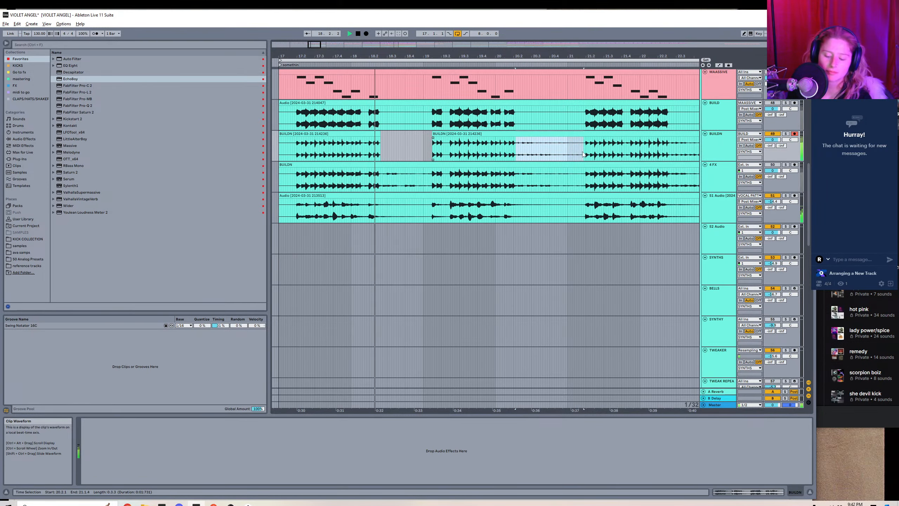
key(Delete)
Delete the quiet tails after the third and fourth BUILDN phrases, up to bar 23 and from 24.2.1 to the clip's end.
drag(315, 45, 323, 43)
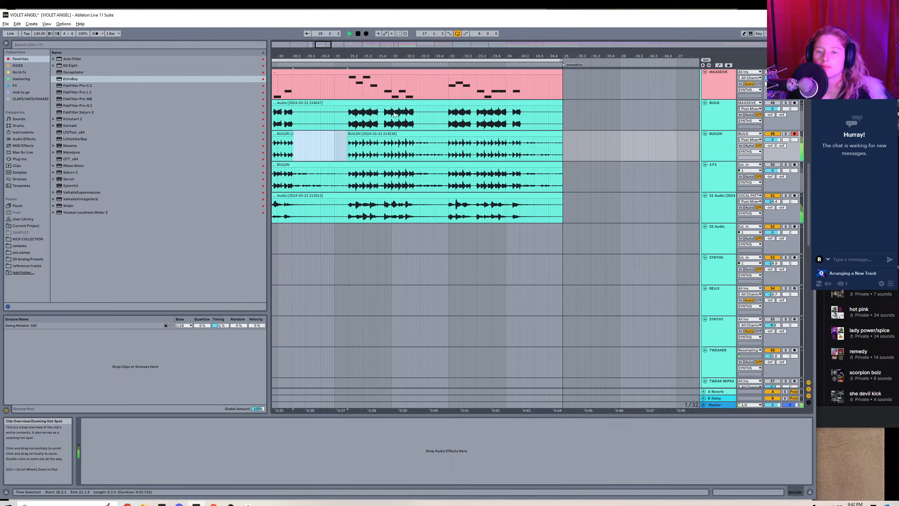
drag(416, 154, 447, 154)
key(Delete)
drag(522, 154, 577, 154)
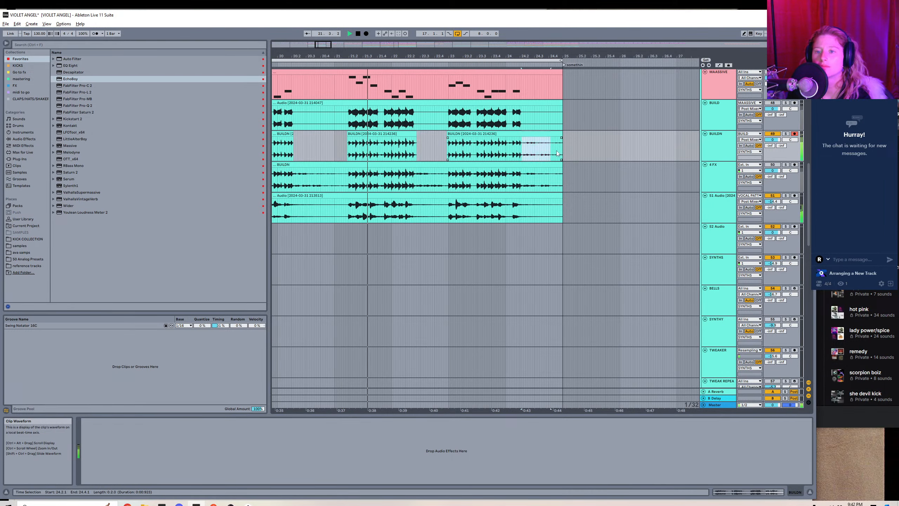
key(Delete)
Lower the BUILDN track volume to about -7.9 dB during playback.
drag(777, 139, 776, 152)
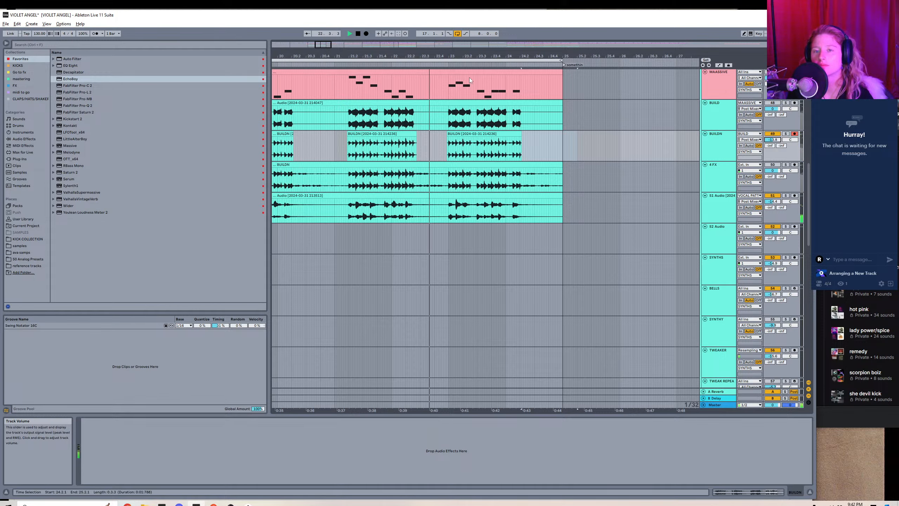
drag(323, 44, 323, 35)
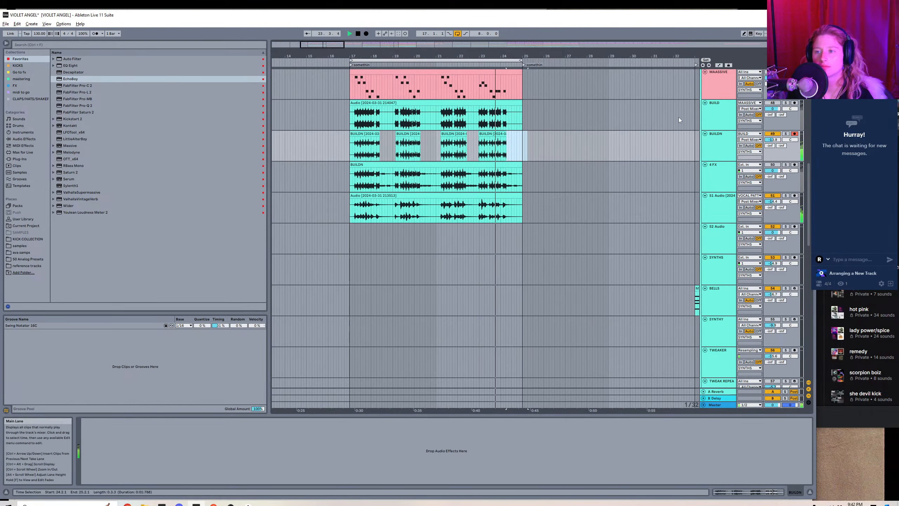
drag(773, 139, 772, 134)
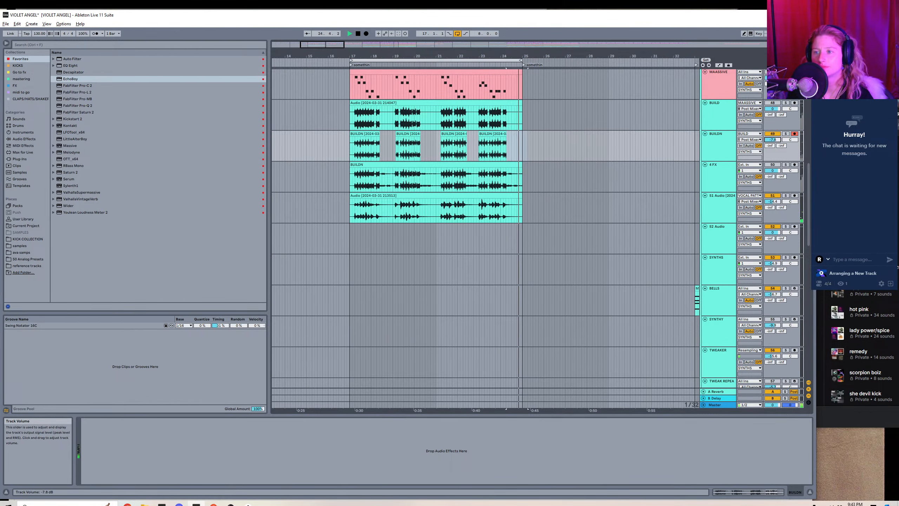
Add Auto Filter to the BUILDN track and display the automation lane for its filter frequency.
click(77, 58)
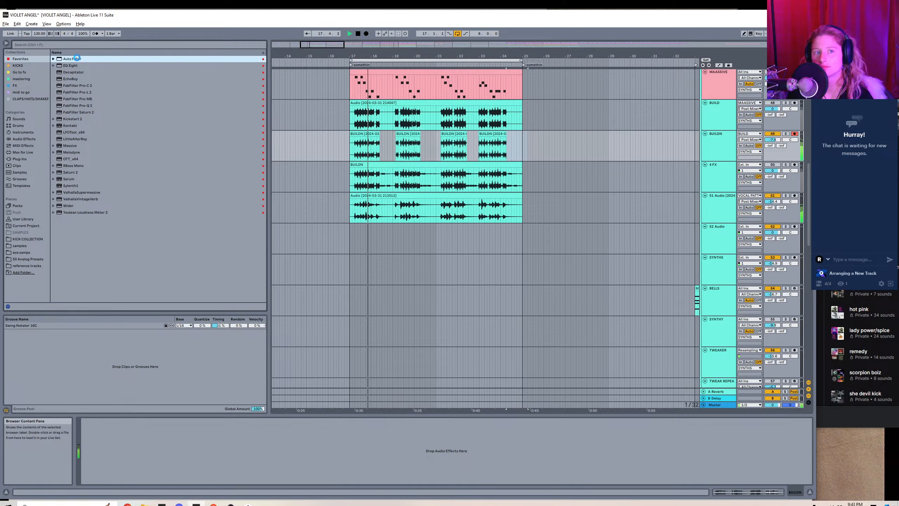
click(187, 443)
key(space)
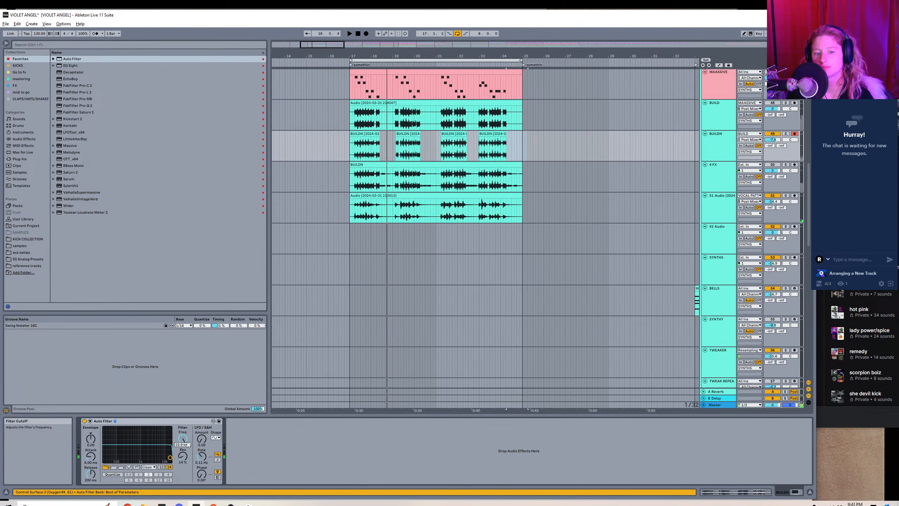
right_click(182, 439)
click(198, 445)
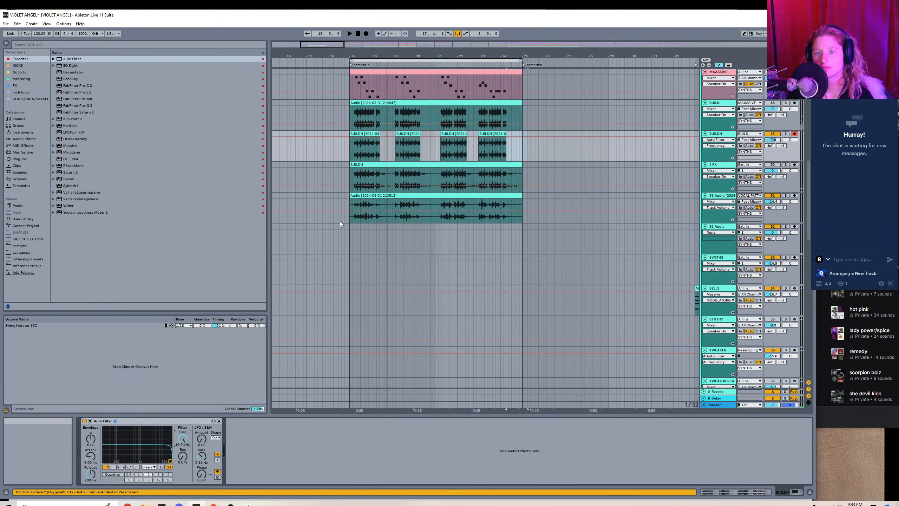
Draw filter frequency automation on BUILDN that rises from bar 17 and dips between bars 19 and 21.
click(377, 139)
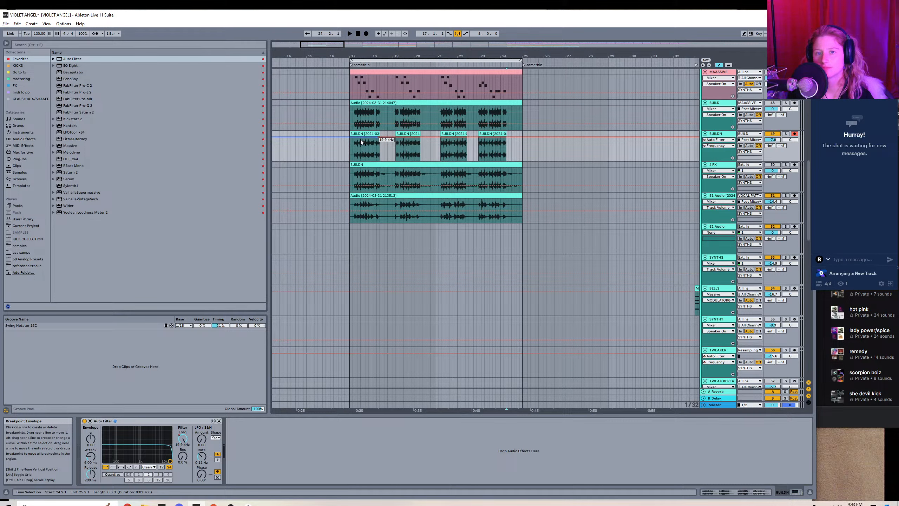
click(335, 140)
key(space)
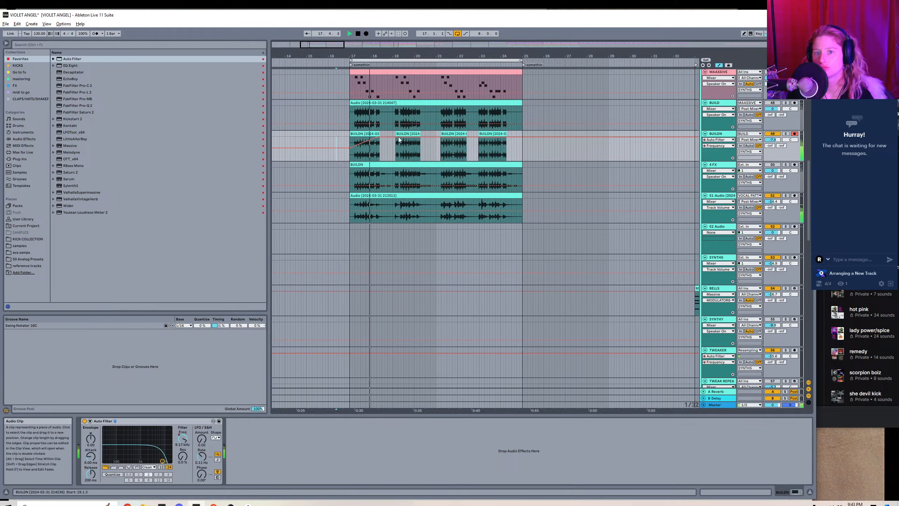
click(436, 138)
drag(428, 138, 428, 152)
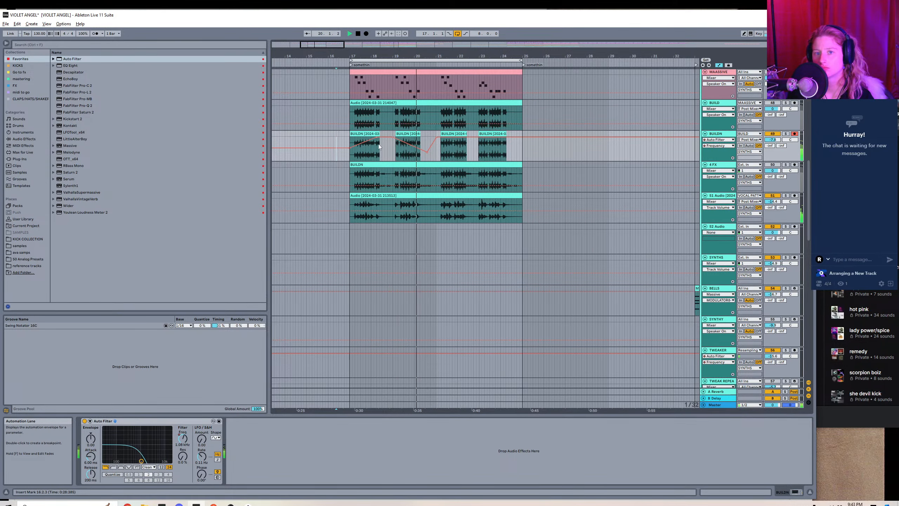
Play BUILDN from bar 17 and raise the frequency dip before bar 21 to a higher cutoff.
click(350, 155)
key(space)
key(space)
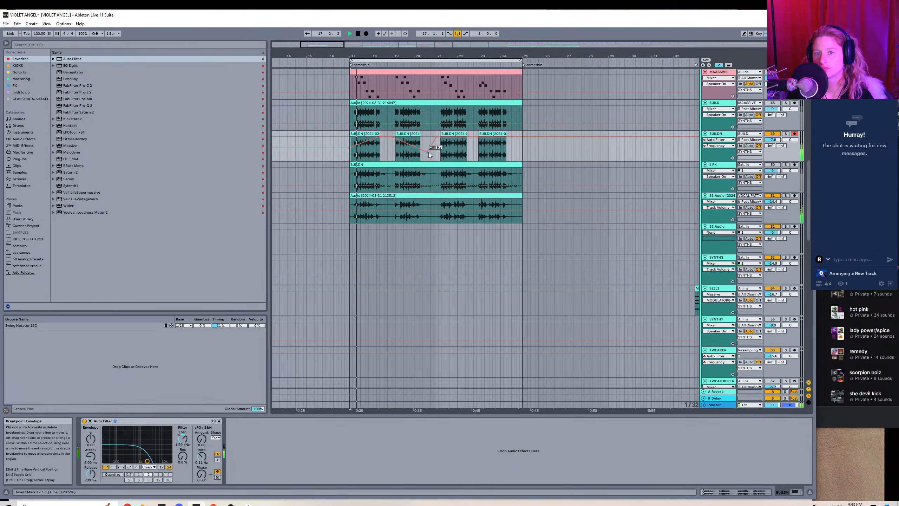
drag(427, 152, 427, 147)
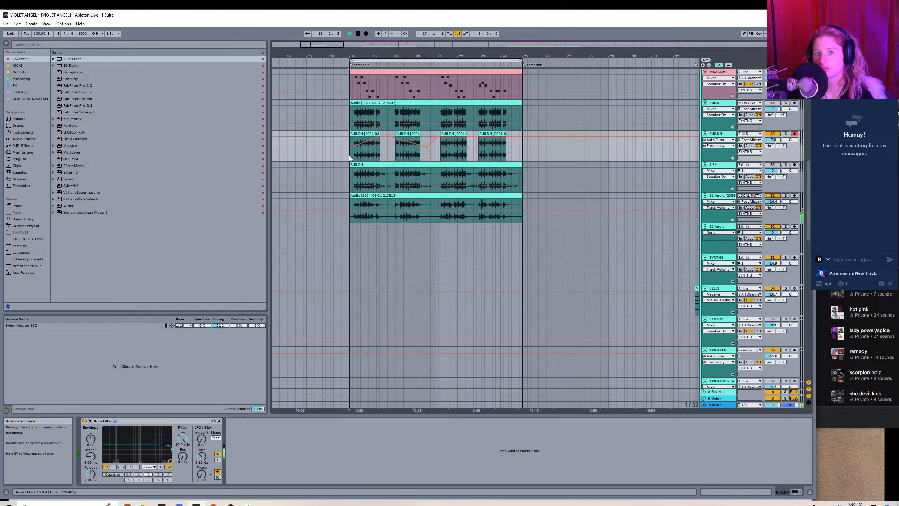
Try to duplicate the BUILDN clips from bars 17 to 21 onto bars 21 to 25.
drag(349, 155, 440, 156)
key(a)
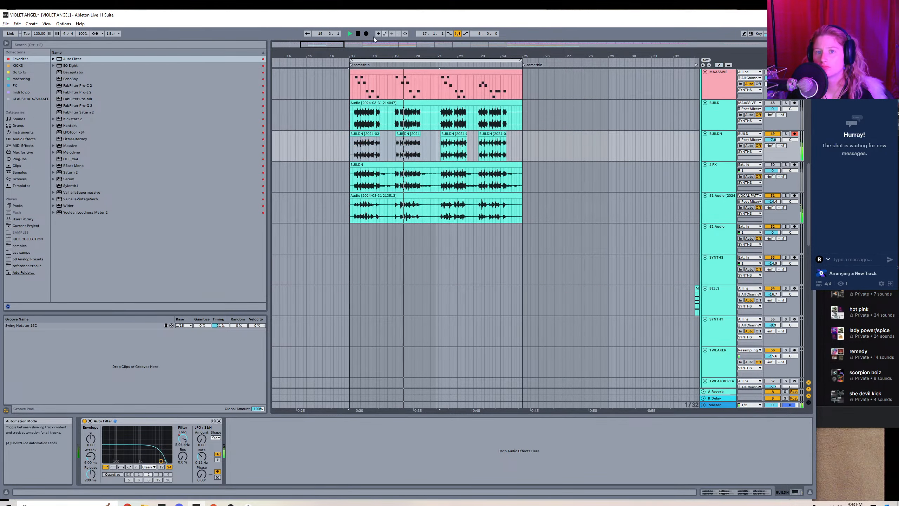
drag(434, 56, 489, 71)
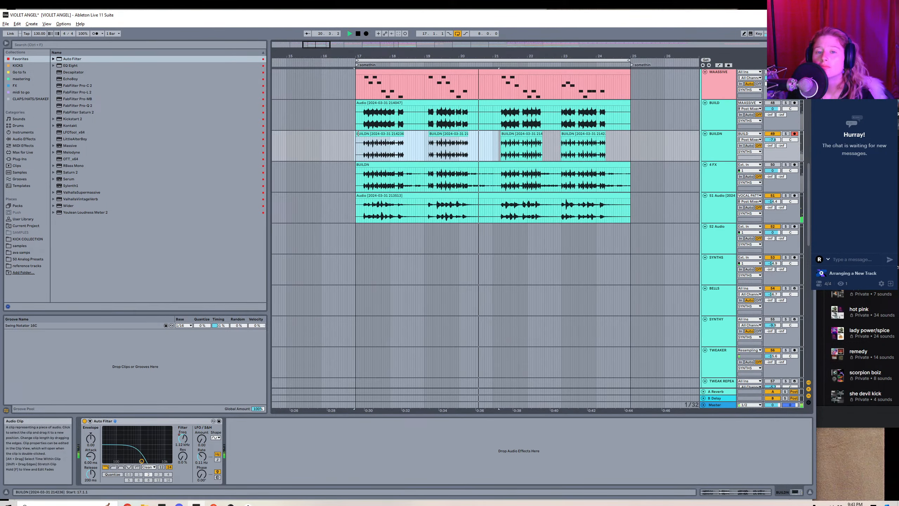
click(384, 134)
shift+click(492, 147)
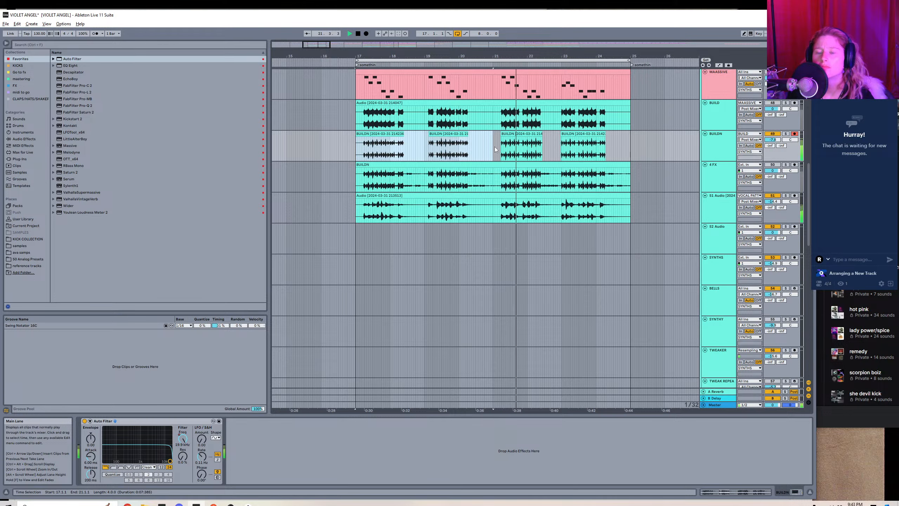
key(ctrl+d)
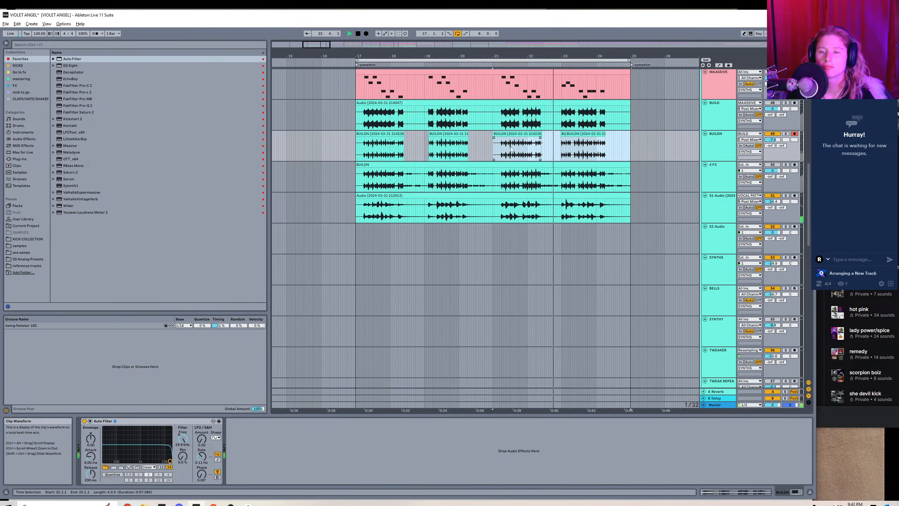
key(ctrl+z)
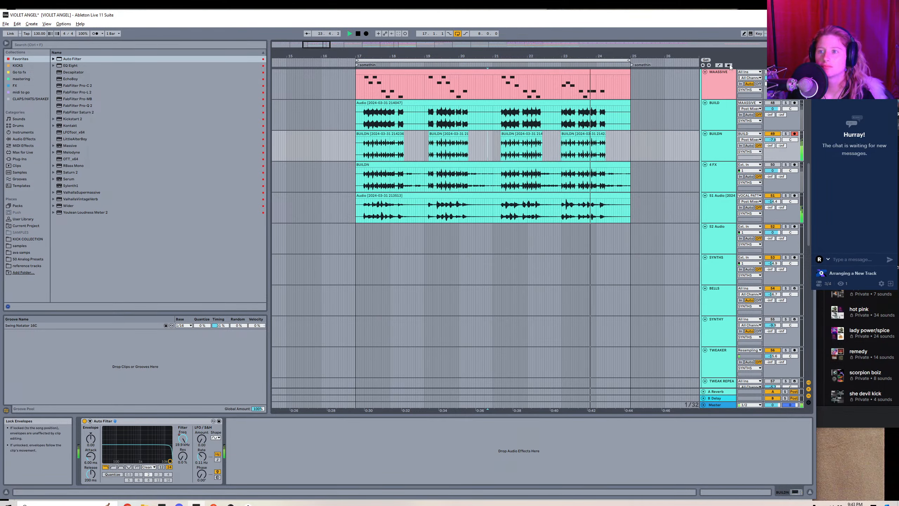
Duplicate BUILDN's filter frequency automation from bars 17 to 21 onto bars 21 to 25 and hide the automation lanes.
key(a)
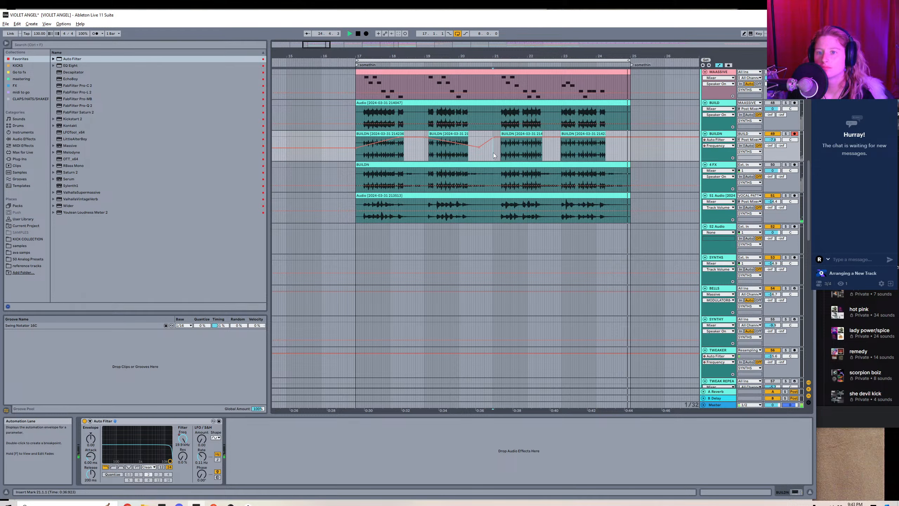
drag(493, 153, 356, 156)
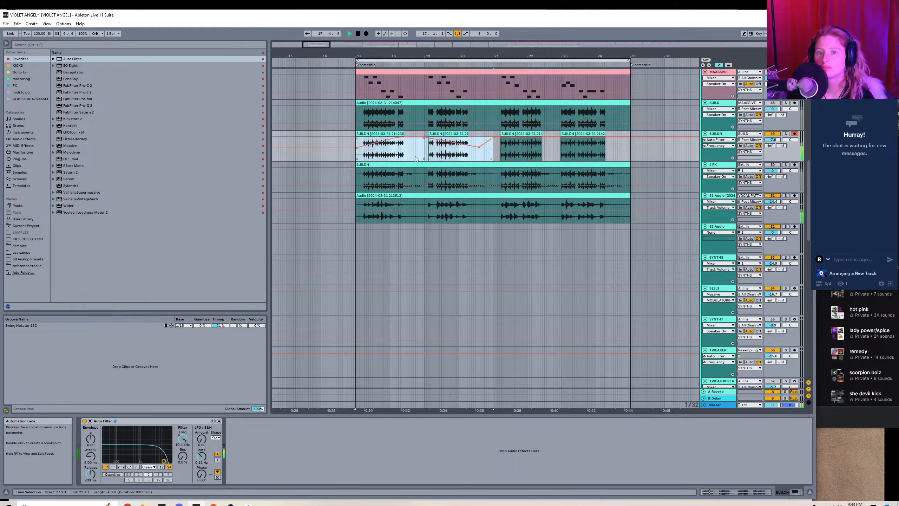
key(ctrl+d)
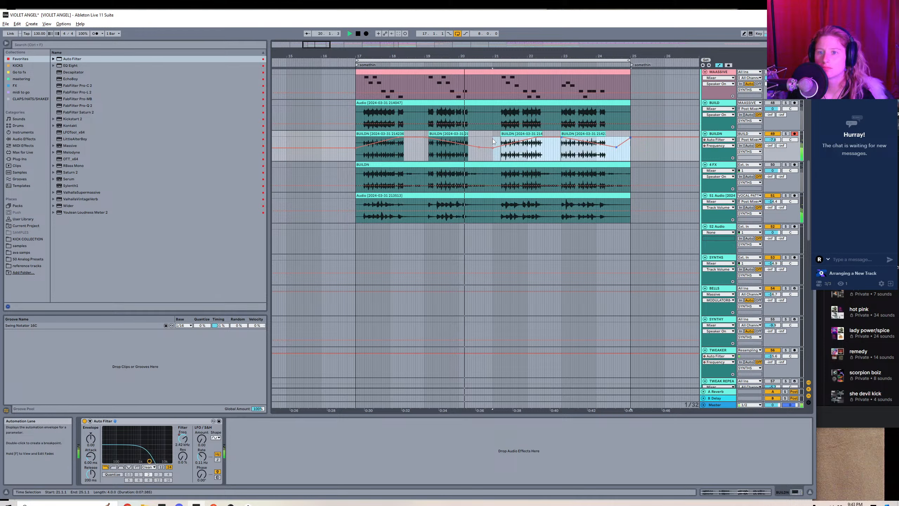
key(a)
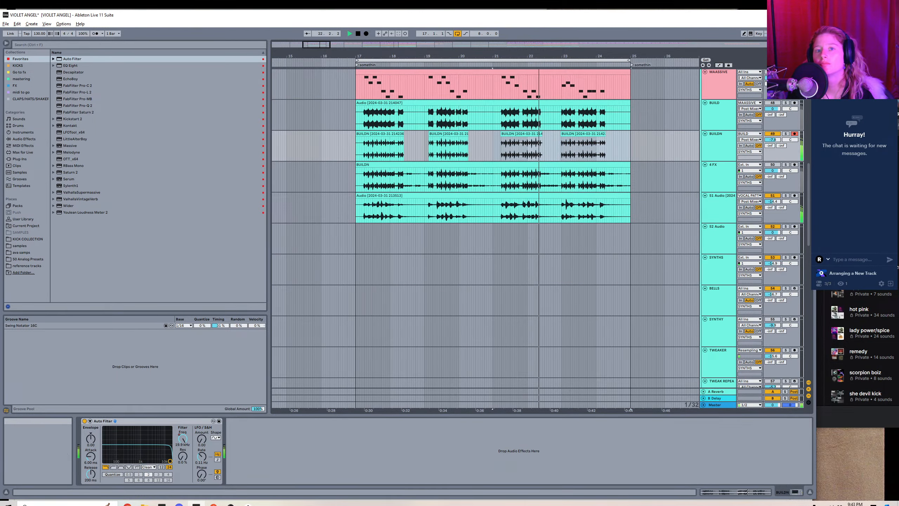
Lower the BUILDN track's volume while the loop from bar 17 to bar 25 plays.
drag(358, 49, 424, 40)
drag(776, 139, 776, 140)
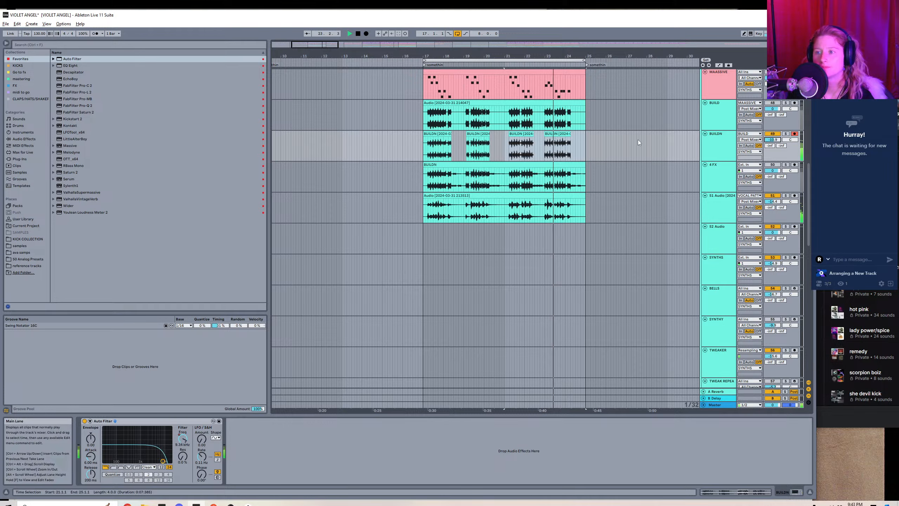
drag(322, 44, 334, 44)
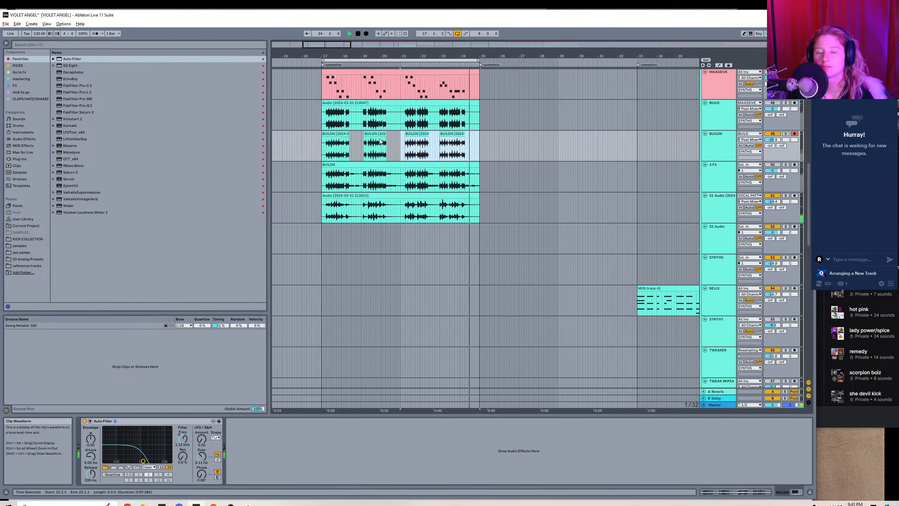
Consolidate the four BUILDN clips from bar 17 to bar 25 into a single clip.
click(300, 145)
click(333, 132)
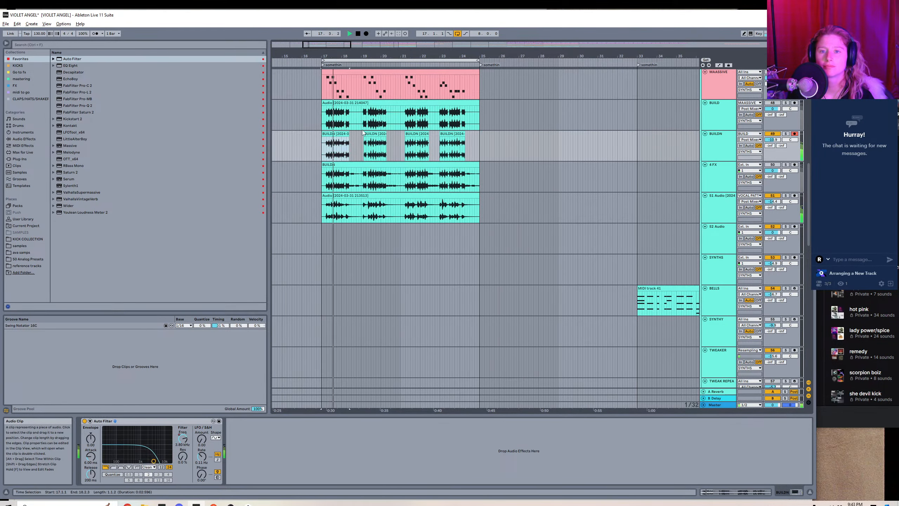
shift+click(480, 146)
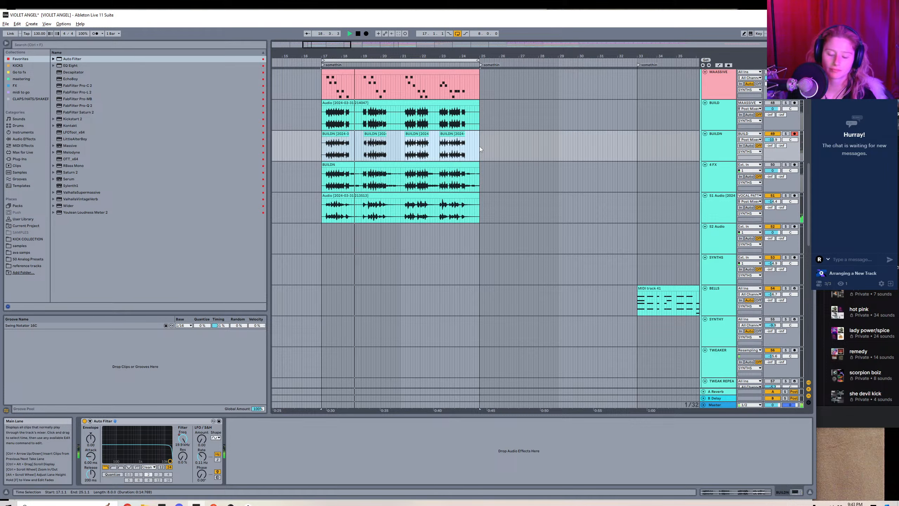
key(ctrl+j)
key(Return)
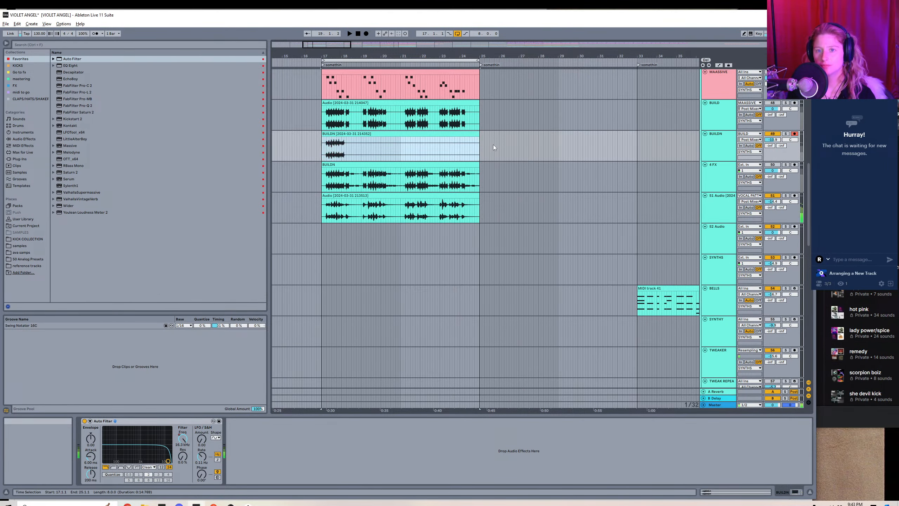
Freeze and flatten the BUILDN track to render its filter automation into the audio.
right_click(493, 144)
click(460, 142)
right_click(419, 134)
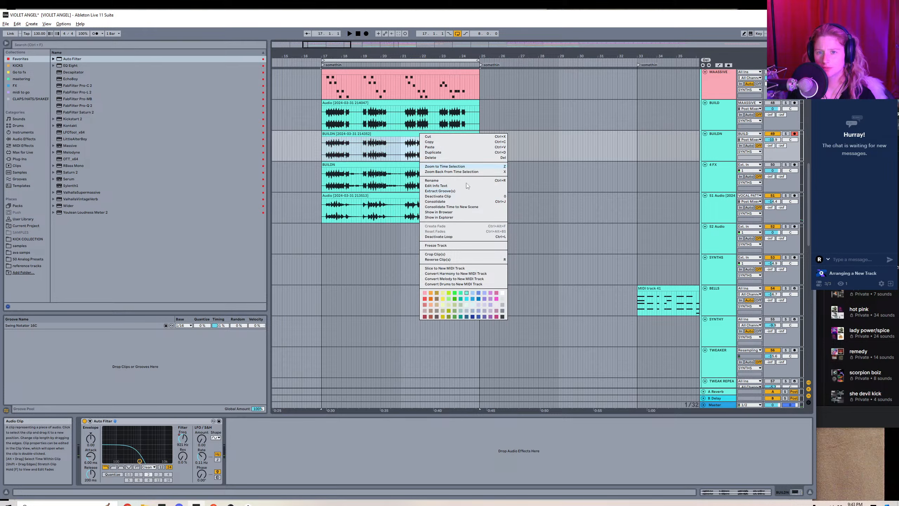
click(439, 248)
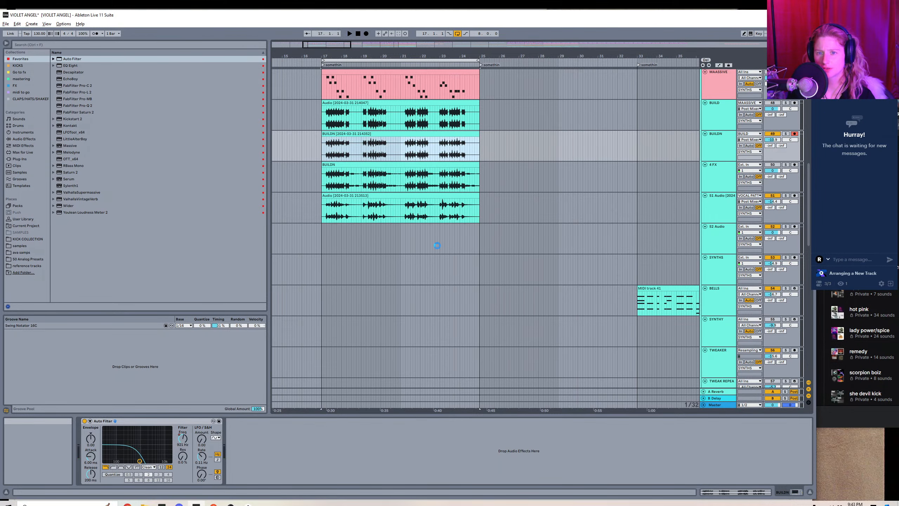
right_click(423, 142)
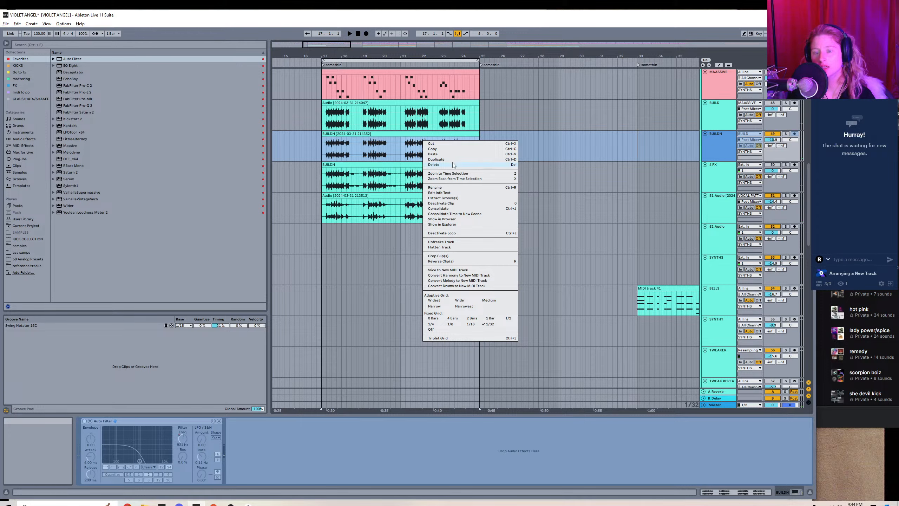
click(453, 245)
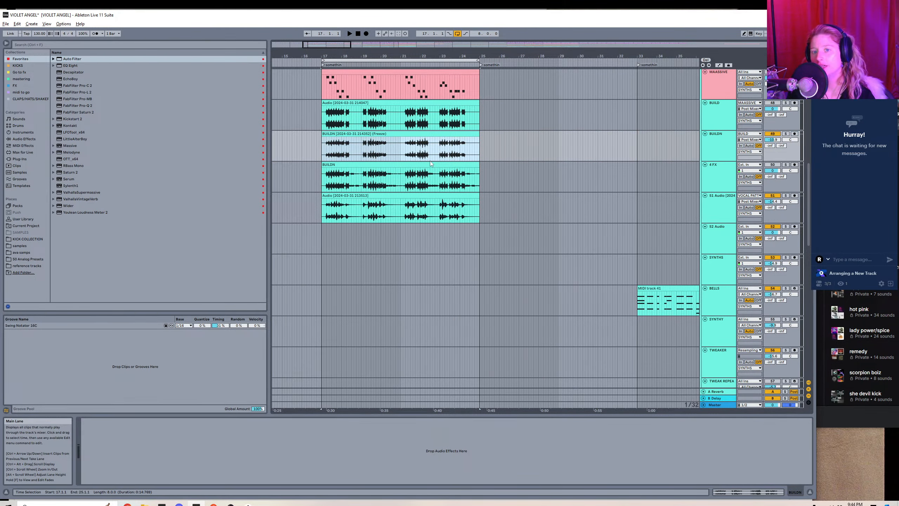
Play the flattened BUILDN clip, shorten its transient envelope and apply the Swing Notator 16C groove.
double_click(398, 133)
key(space)
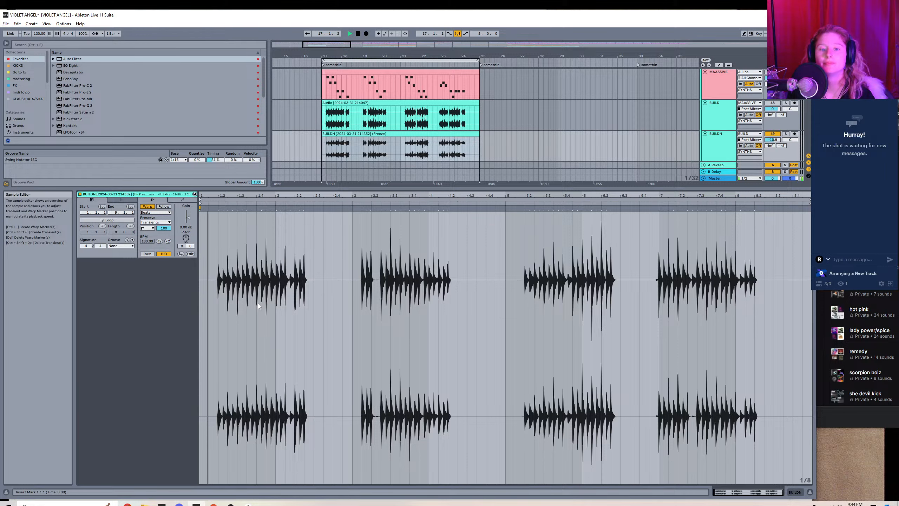
drag(161, 231, 160, 240)
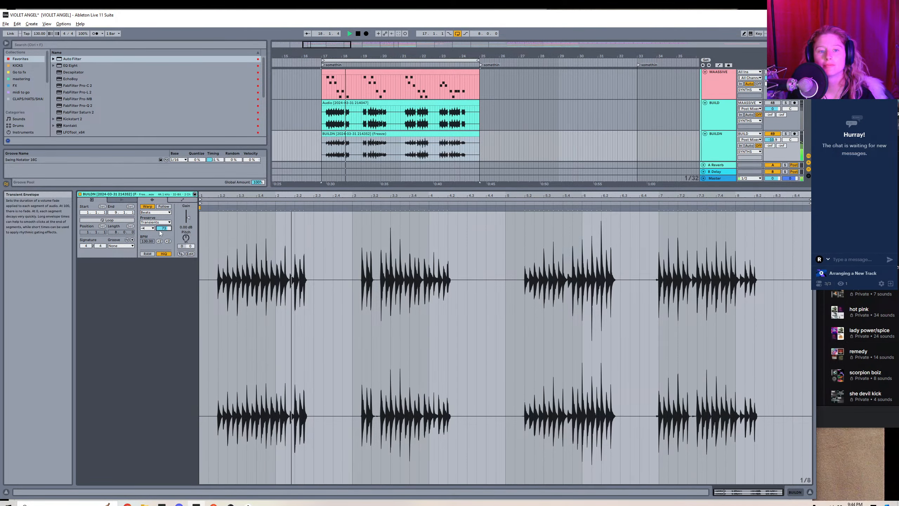
click(120, 245)
click(126, 256)
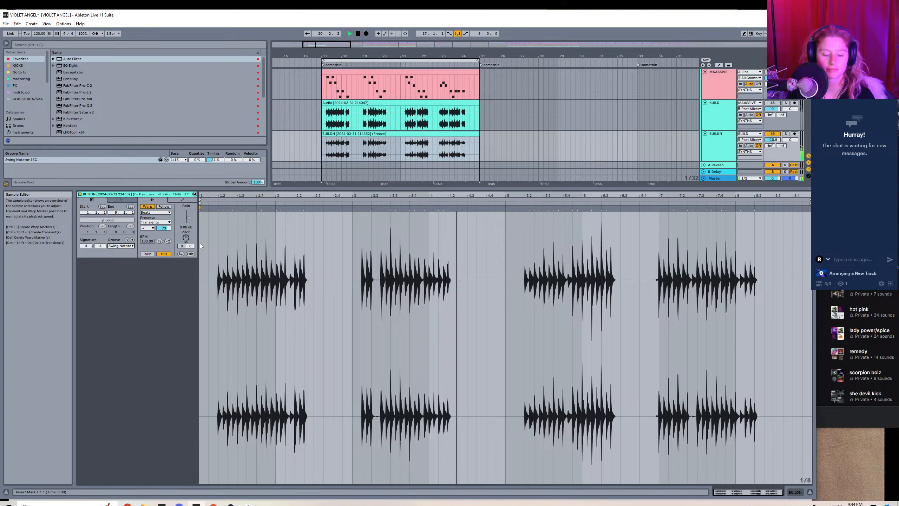
Readjust the BUILDN clip's transient envelope and audition several pitch transpositions during playback.
drag(164, 228, 186, 228)
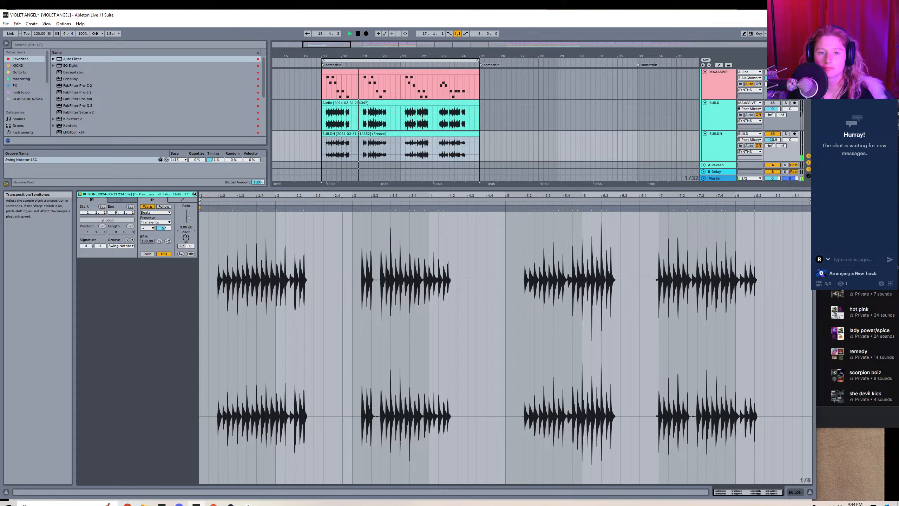
drag(186, 238, 185, 236)
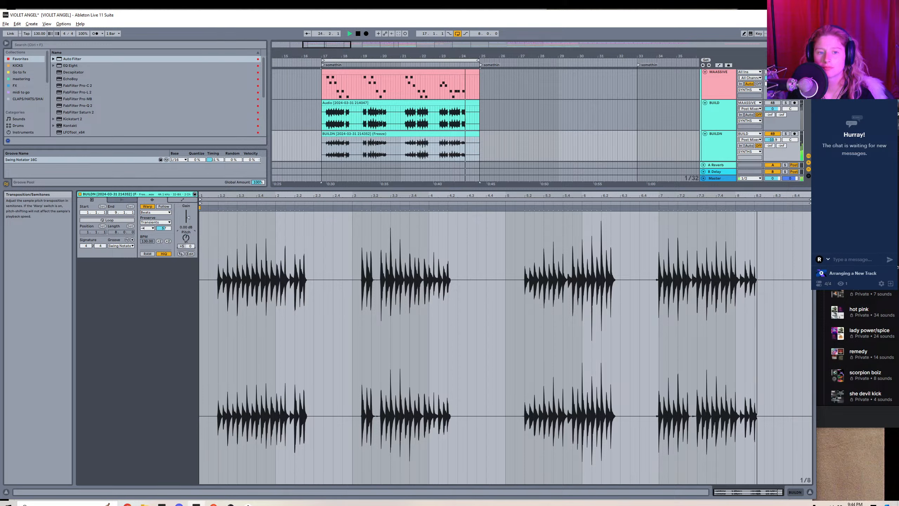
drag(186, 241, 186, 256)
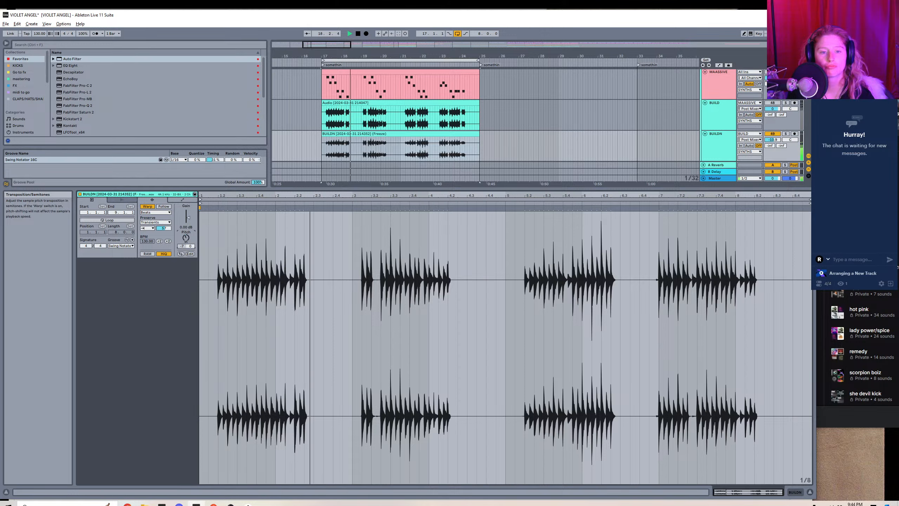
drag(186, 242, 186, 239)
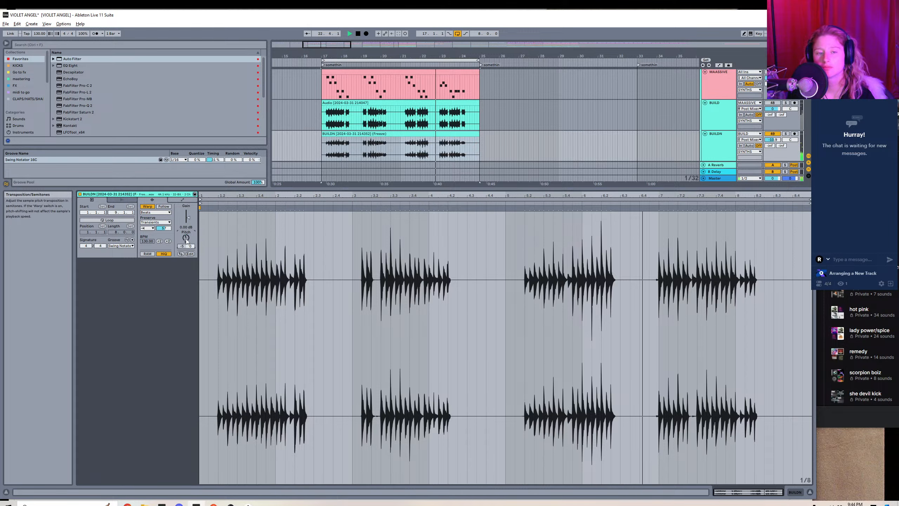
drag(186, 238, 186, 215)
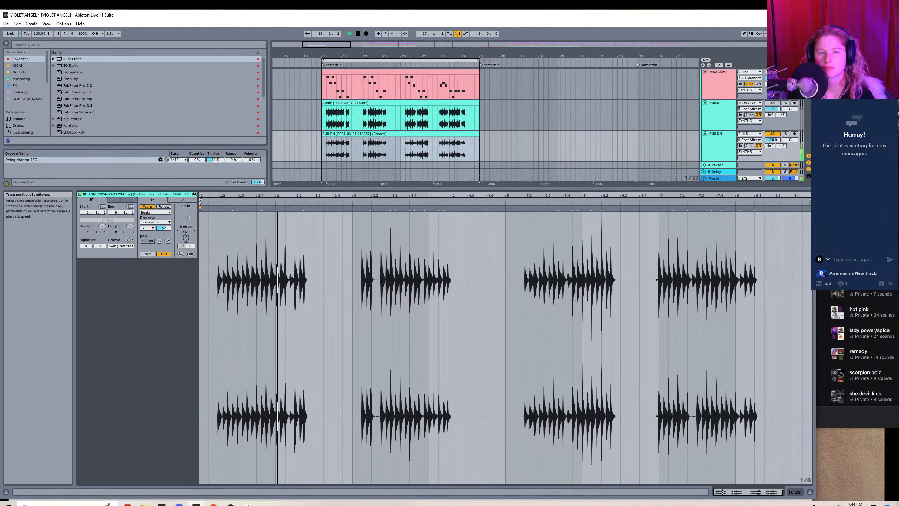
key(shift+Tab)
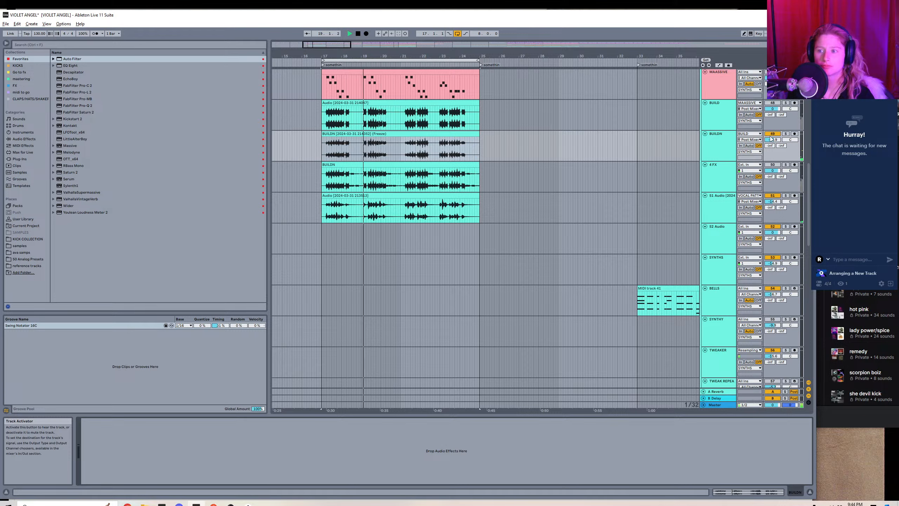
Readjust BUILDN's volume and add ValhallaVintageVerb with 14.4% mix, 0.20 s decay, 0 ms predelay and 490 Hz low cut.
drag(778, 142, 778, 149)
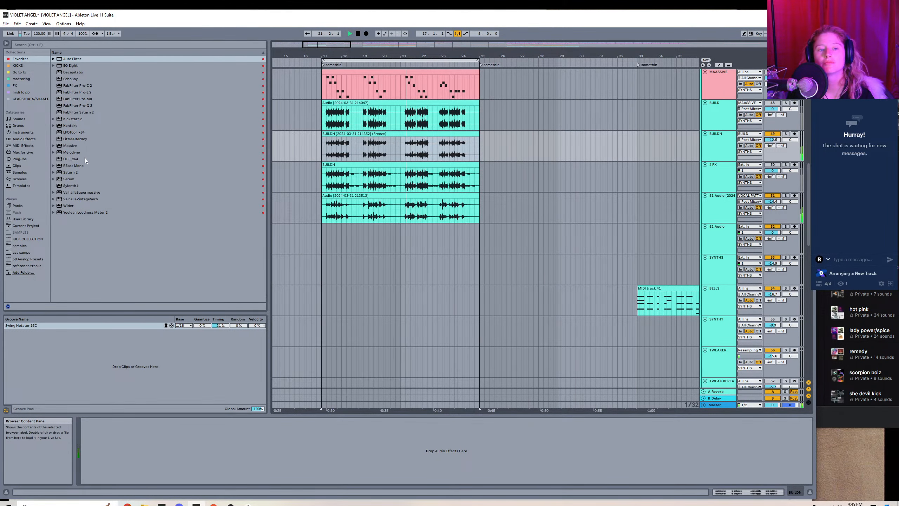
double_click(80, 199)
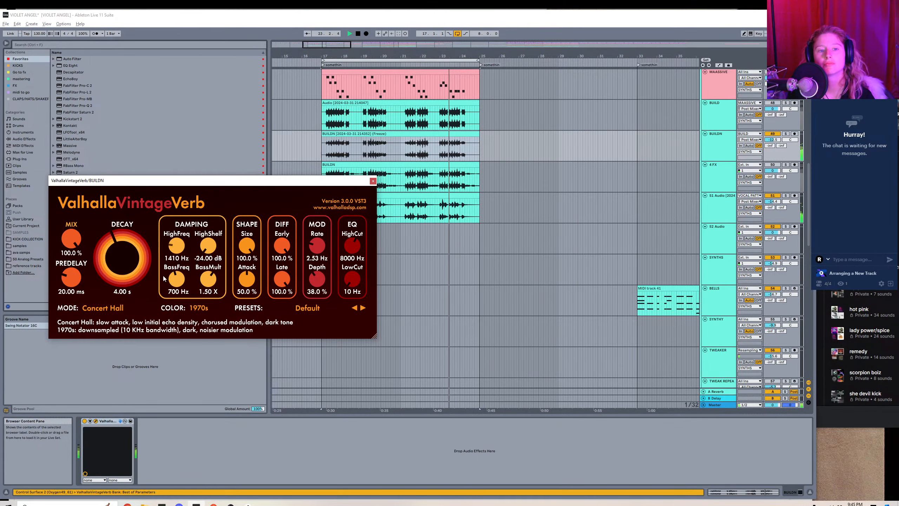
drag(123, 258, 116, 292)
drag(71, 240, 78, 317)
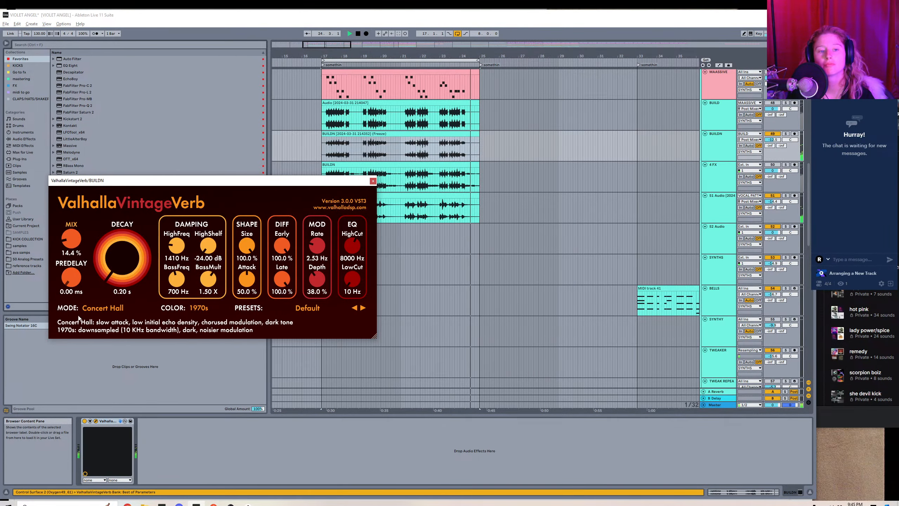
drag(352, 280, 358, 255)
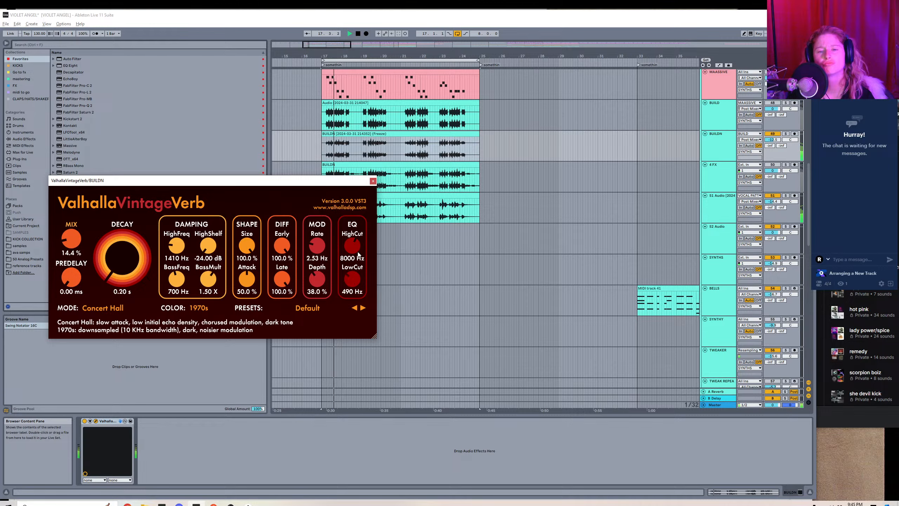
click(372, 181)
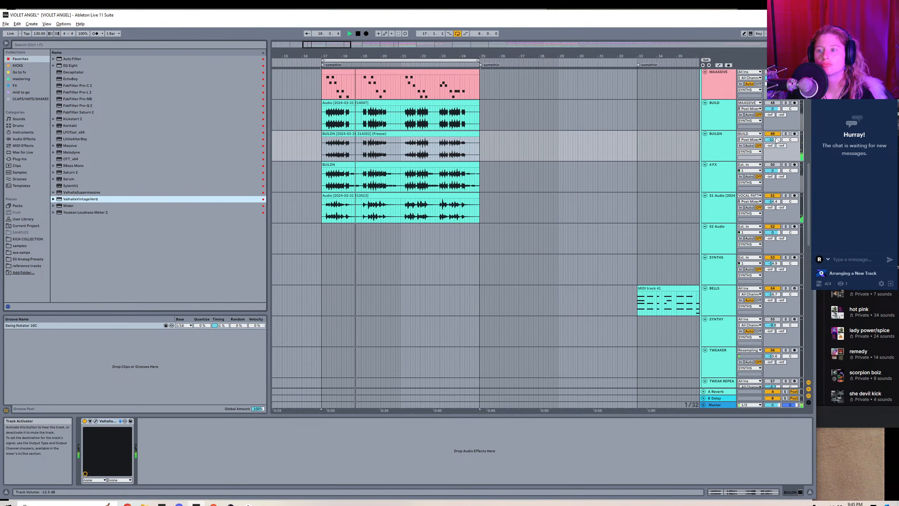
Lower BUILDN's volume and add Soundtoys MicroShift with style III, a reduced mix and a looser delay.
drag(771, 140, 768, 137)
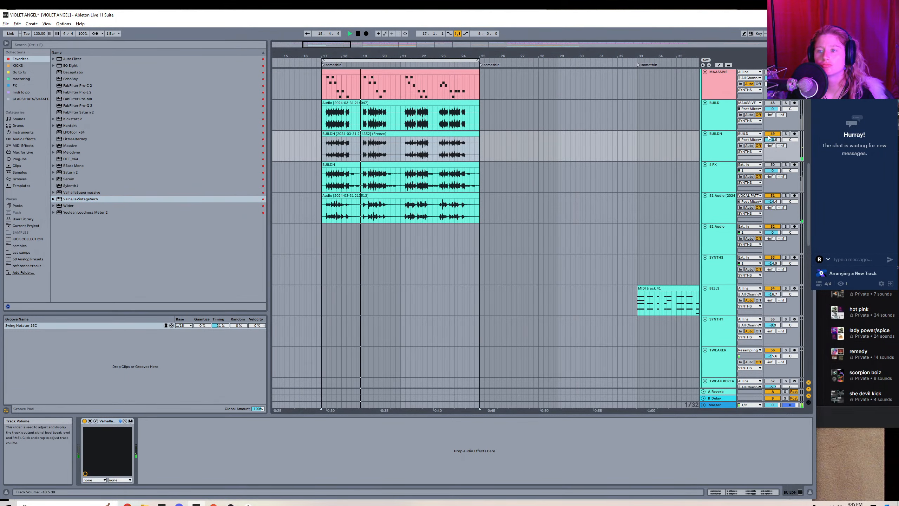
click(21, 159)
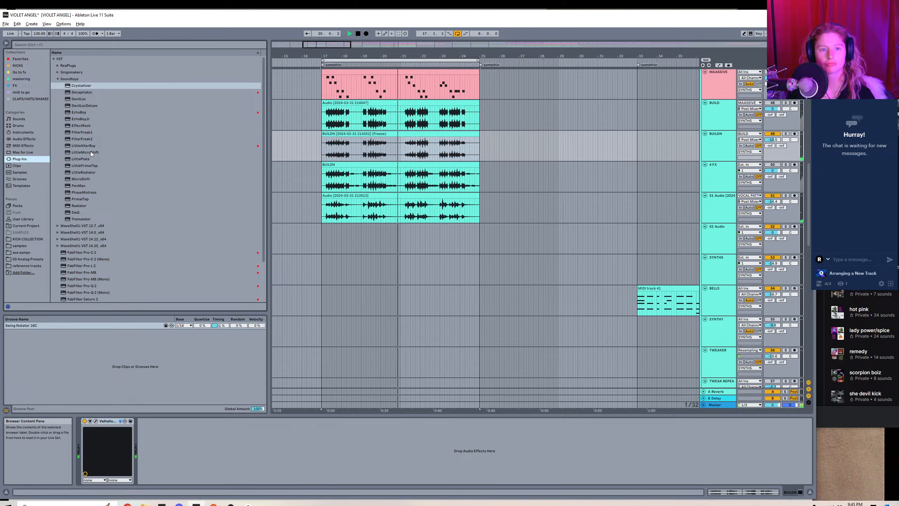
double_click(90, 179)
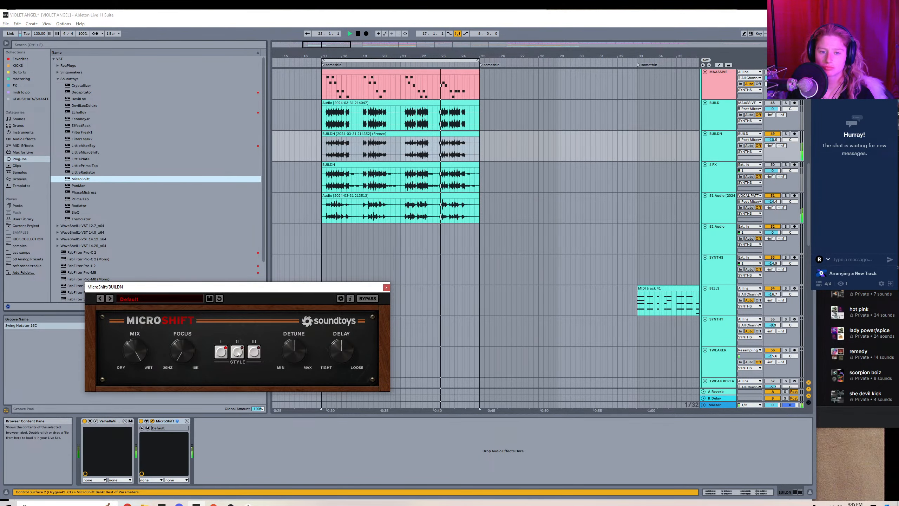
drag(131, 350, 124, 396)
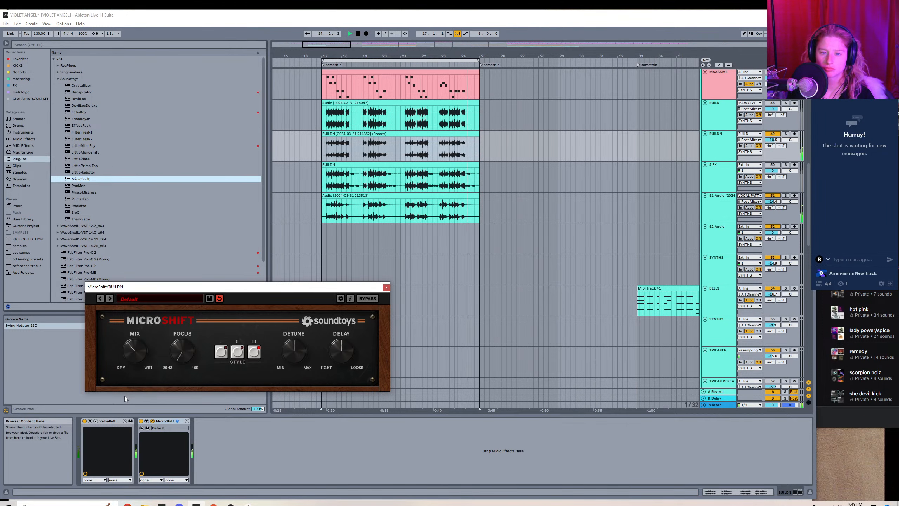
click(386, 287)
drag(467, 56, 467, 40)
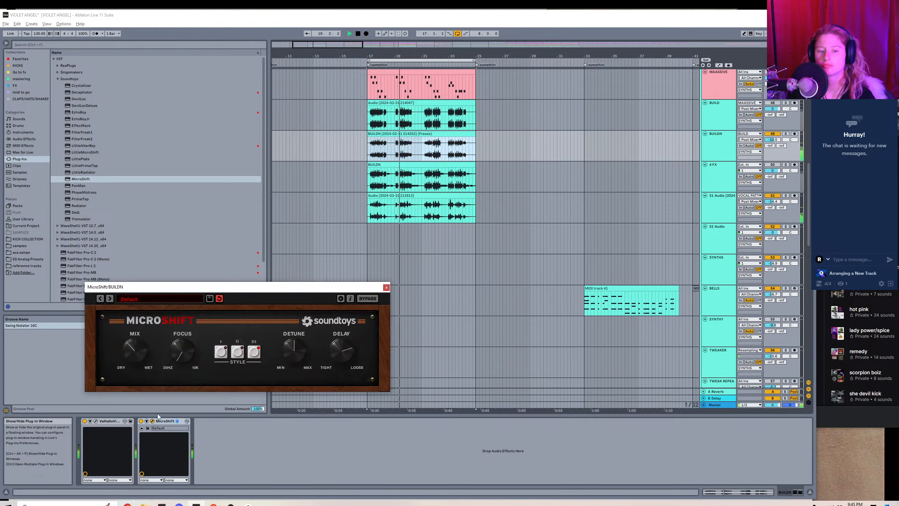
click(152, 421)
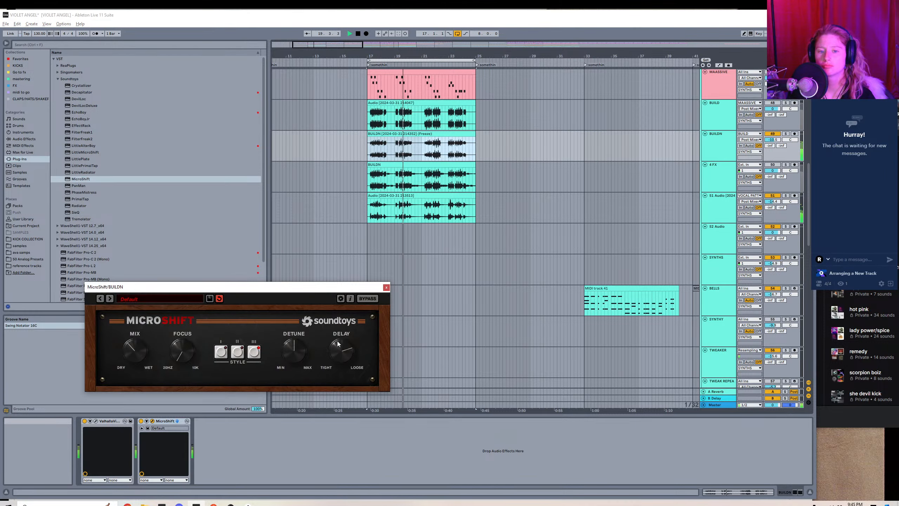
click(386, 287)
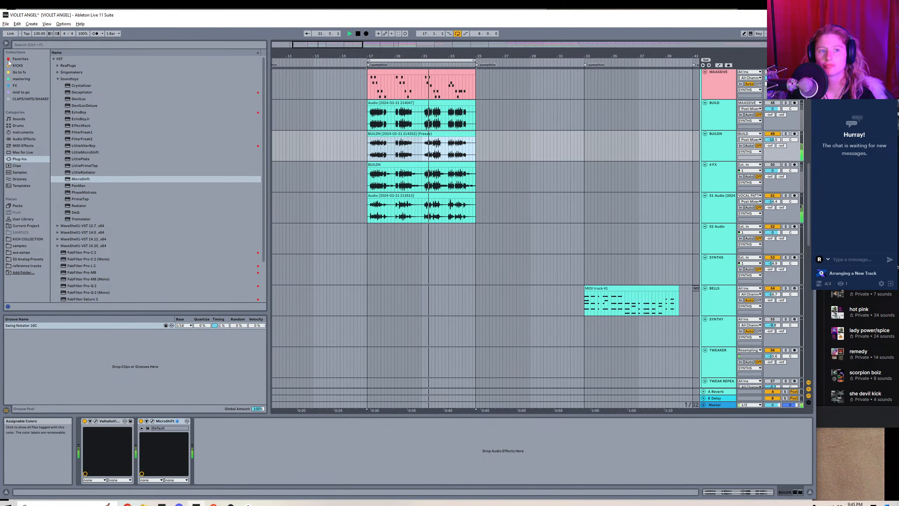
Add EchoBoy to BUILDN with a short echo time in milliseconds and a reduced mix.
click(20, 59)
double_click(81, 79)
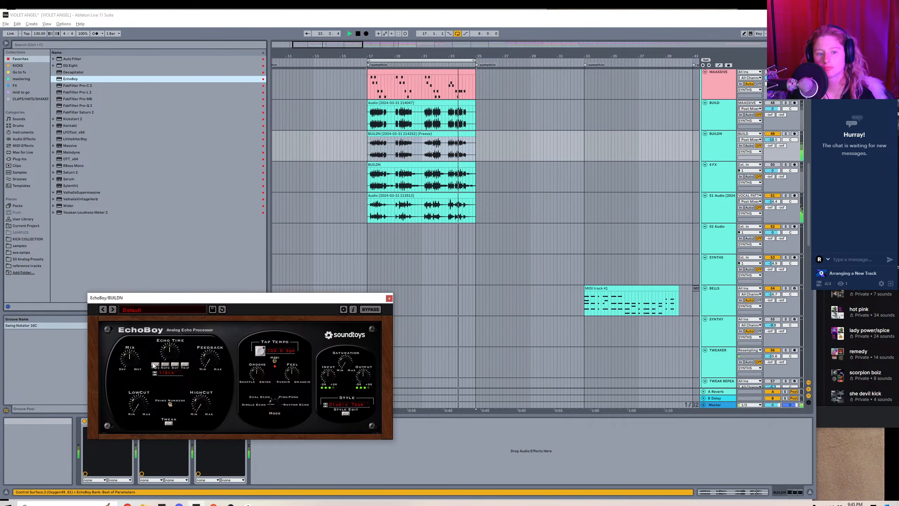
click(154, 364)
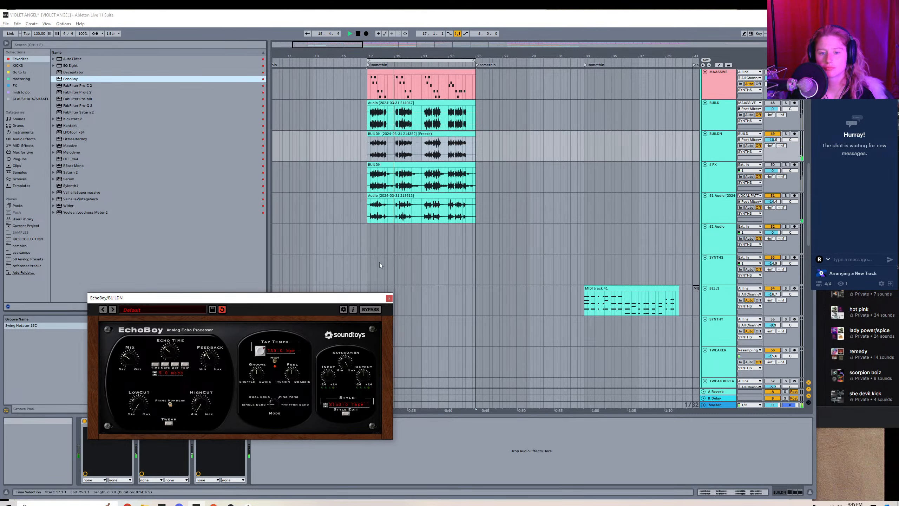
click(389, 298)
Play the whole arrangement from bar 1 with looping off and bring the vocal tracks into view.
drag(510, 56, 413, 46)
click(273, 149)
key(space)
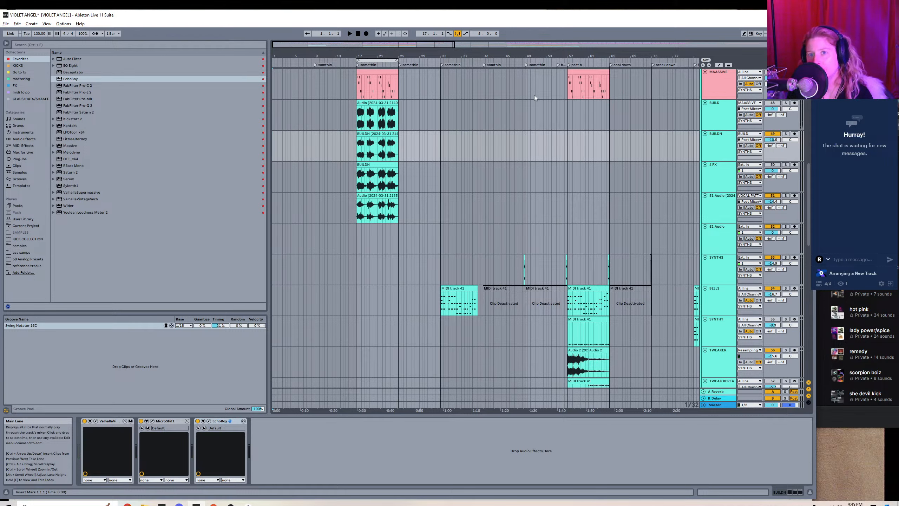
key(space)
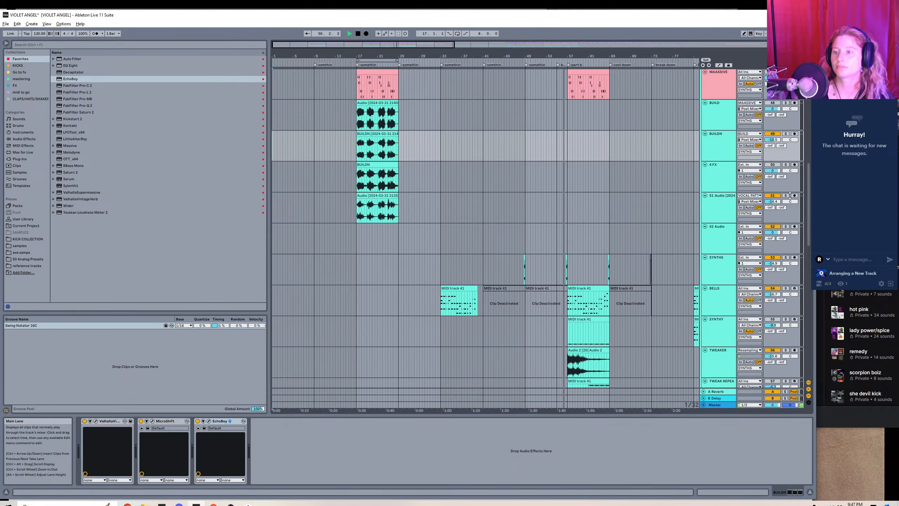
drag(811, 199, 777, 101)
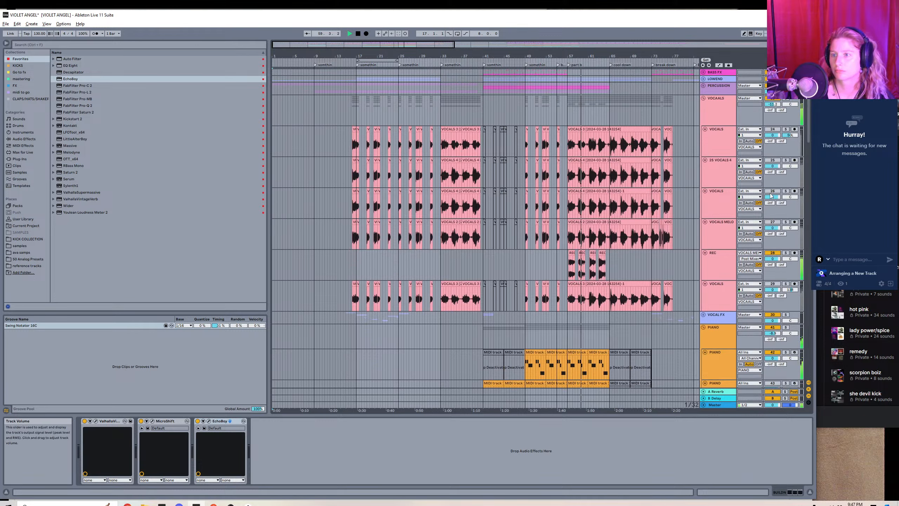
Bypass Melodyne on the VOCALS MELO track and deactivate its clip over part b, from bar 57 to bar 65.
click(591, 223)
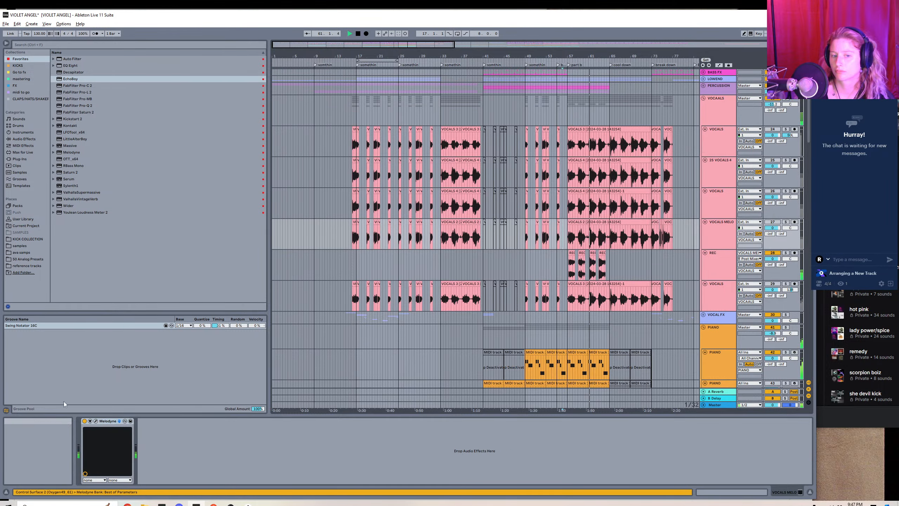
click(85, 422)
click(595, 221)
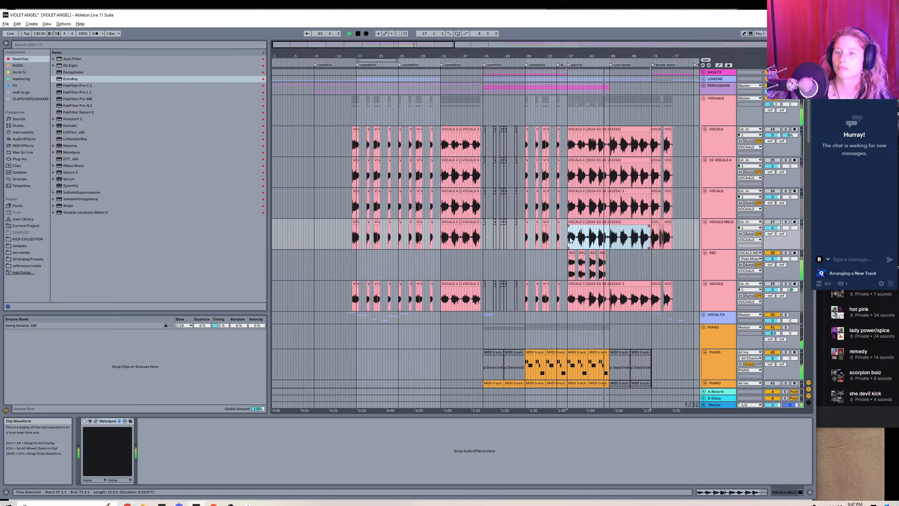
drag(570, 239, 609, 239)
key(0)
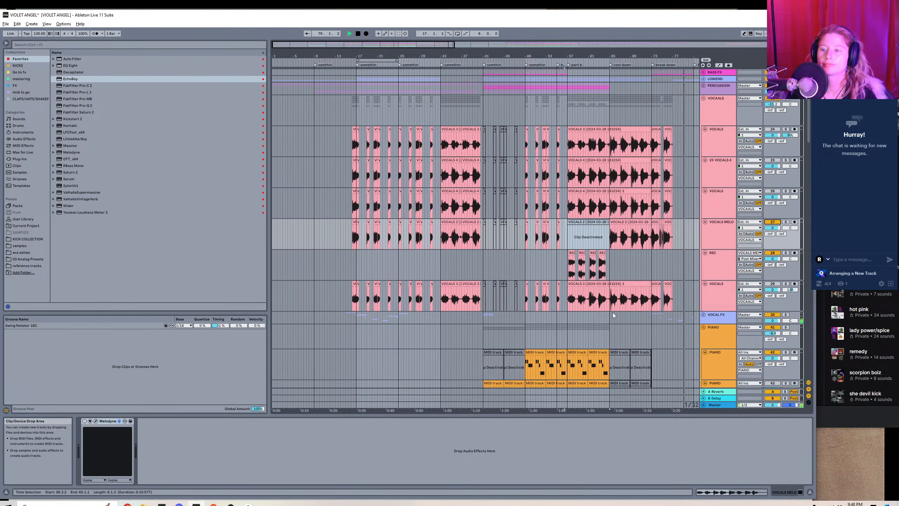
Select and copy the build clips at bars 17 to 25 on the BUILD, BUILDN, 4 FX and S1 Audio tracks.
scroll(612, 311, down, 2)
drag(809, 112, 802, 202)
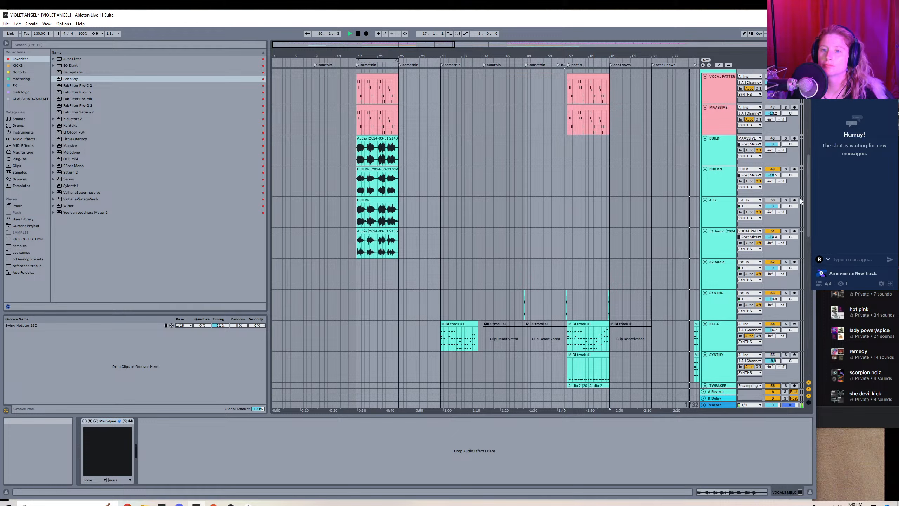
click(368, 146)
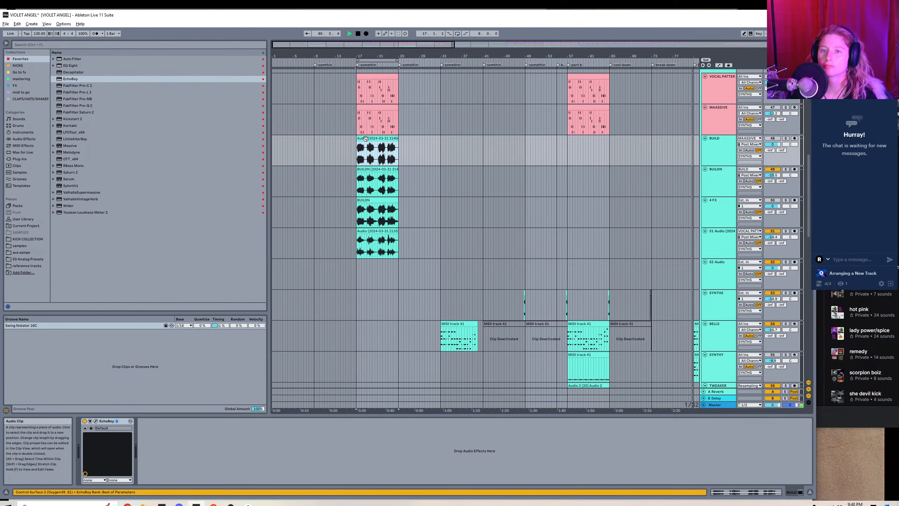
click(376, 229)
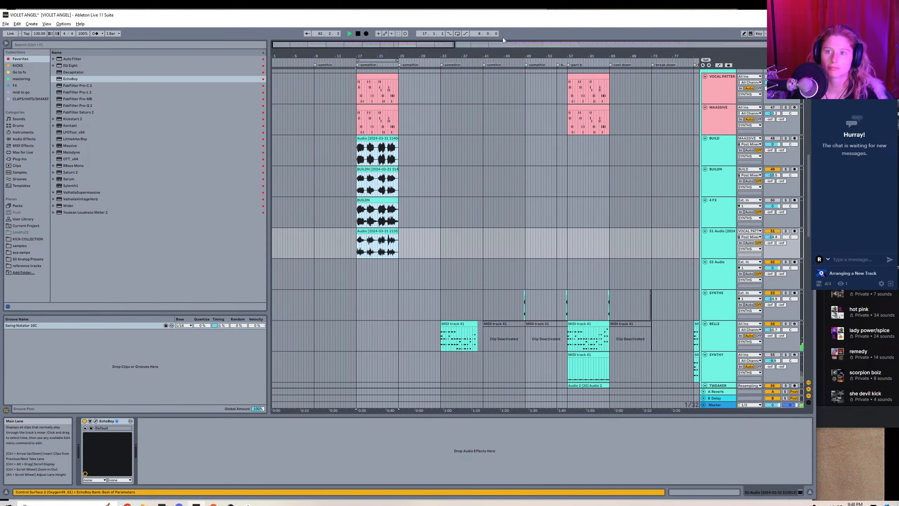
drag(503, 44, 504, 70)
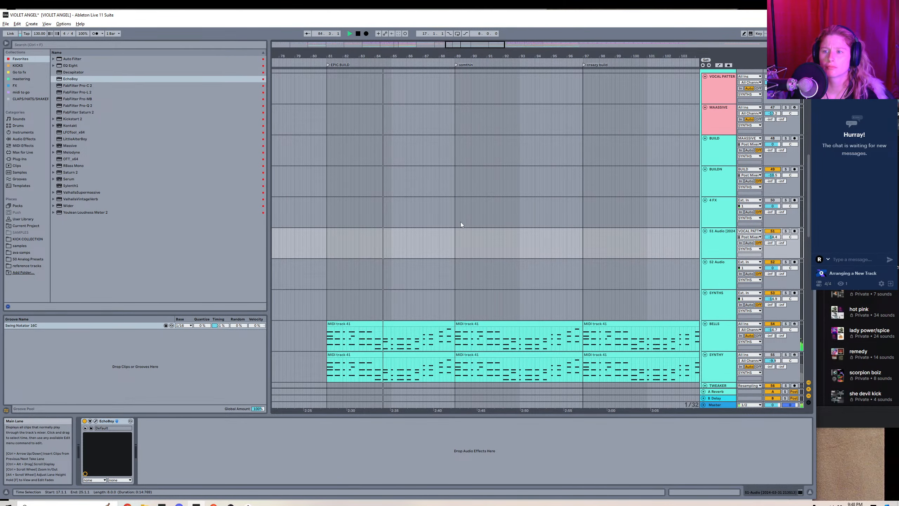
click(456, 244)
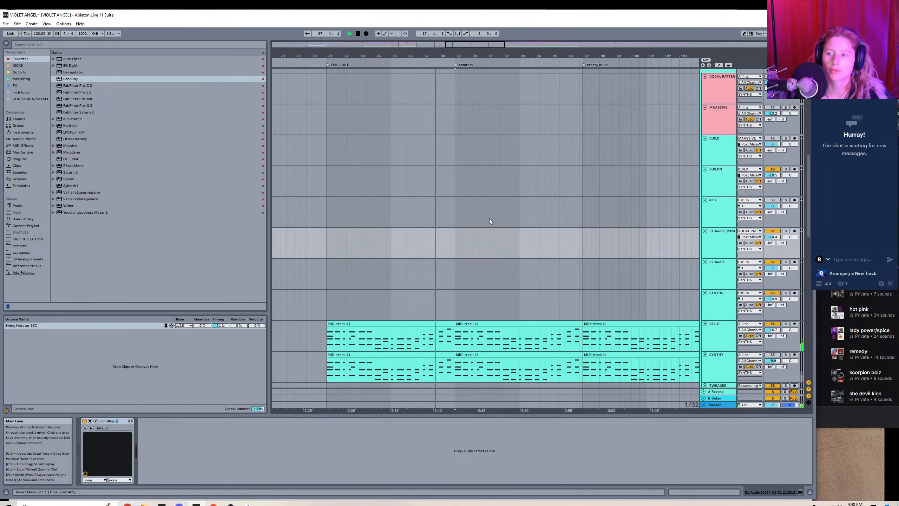
drag(449, 45, 435, 12)
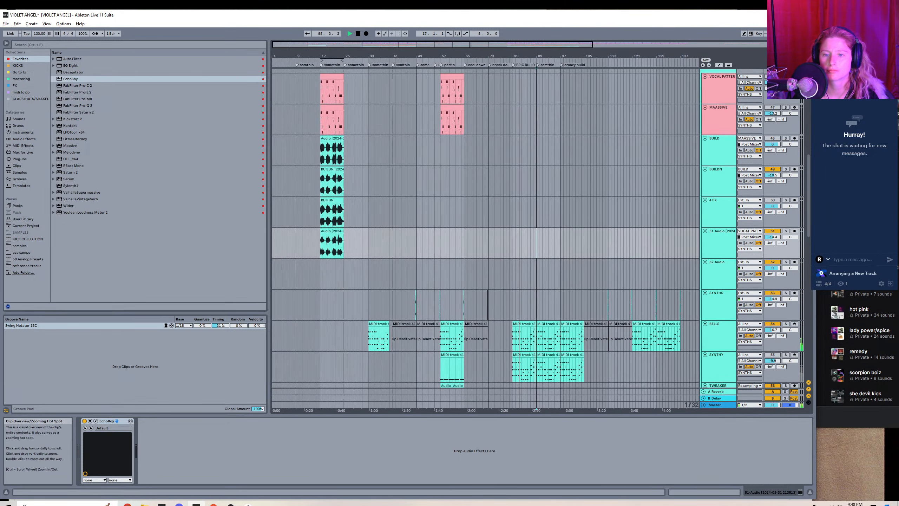
click(334, 152)
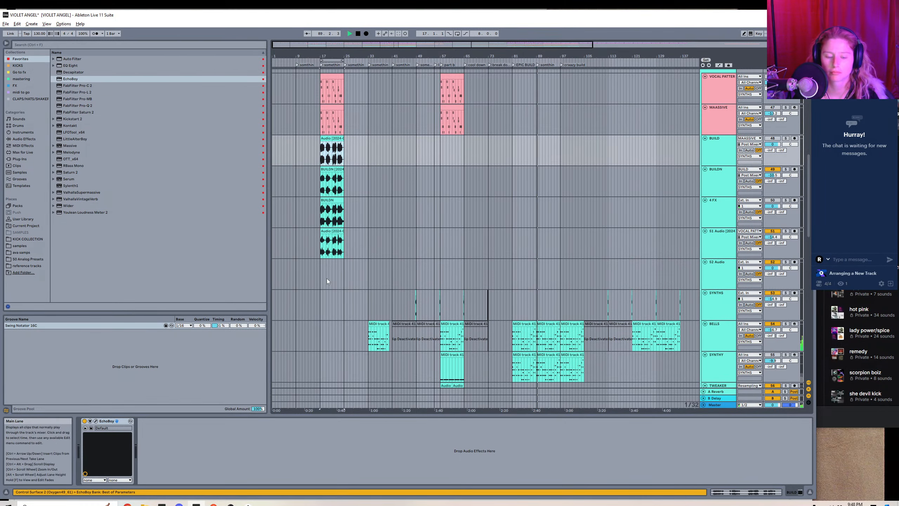
click(338, 231)
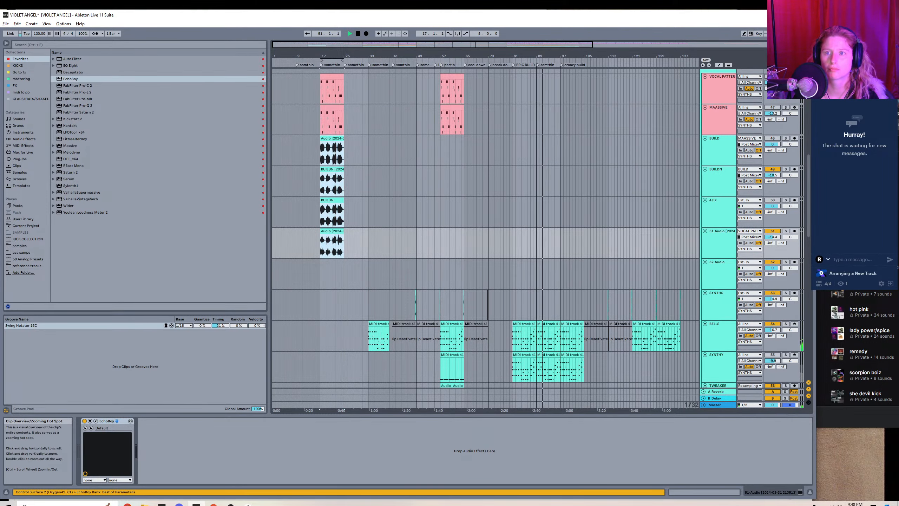
Paste the copied build clips at bar 81, the start of EPIC BUILD, beginning on the BUILD track.
mouse_move(482, 45)
mouse_down()
mouse_move(500, 77)
mouse_move(469, 76)
mouse_move(445, 50)
mouse_move(464, 47)
mouse_up()
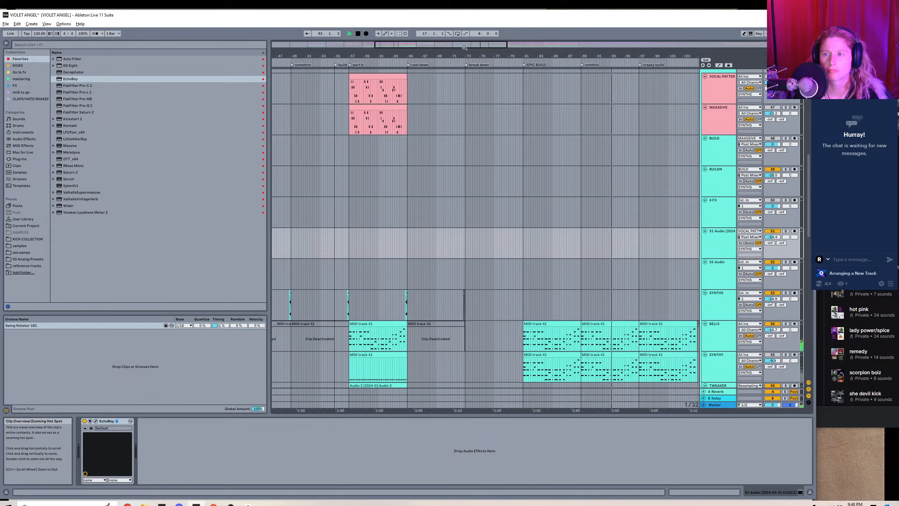
click(465, 152)
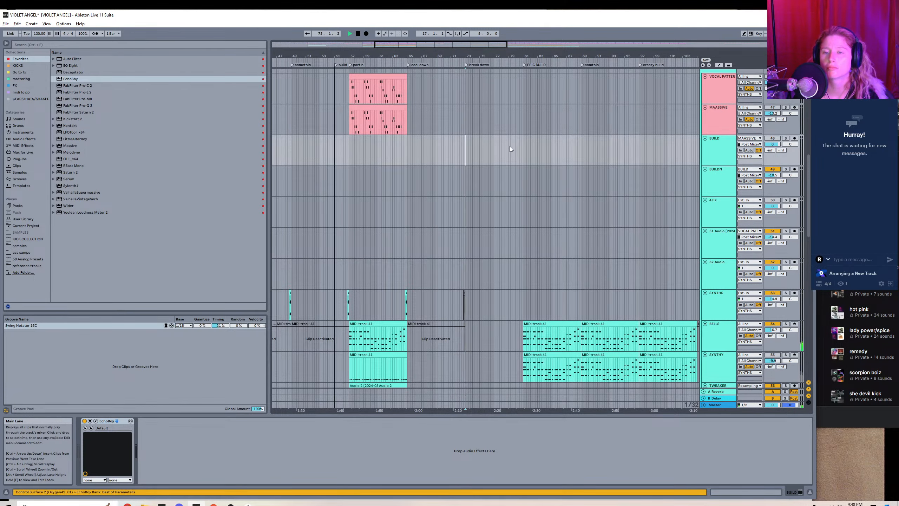
click(524, 156)
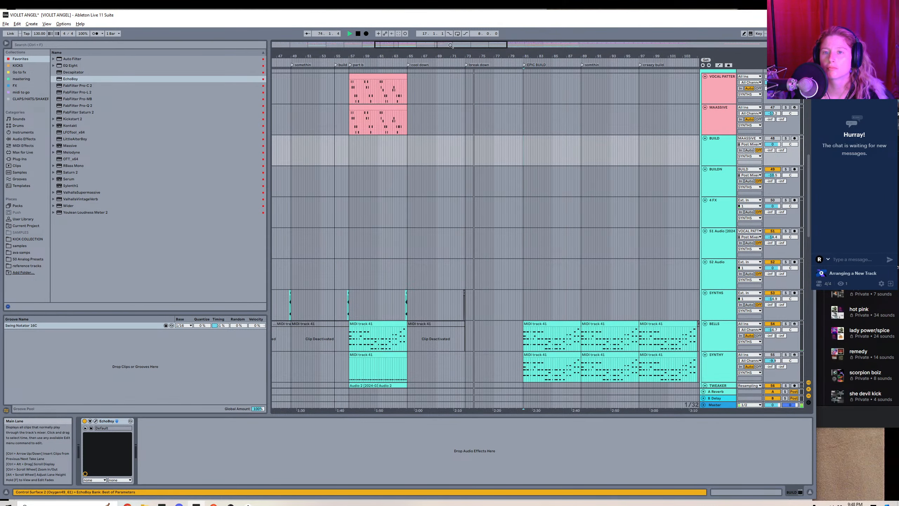
drag(514, 55, 515, 97)
click(543, 150)
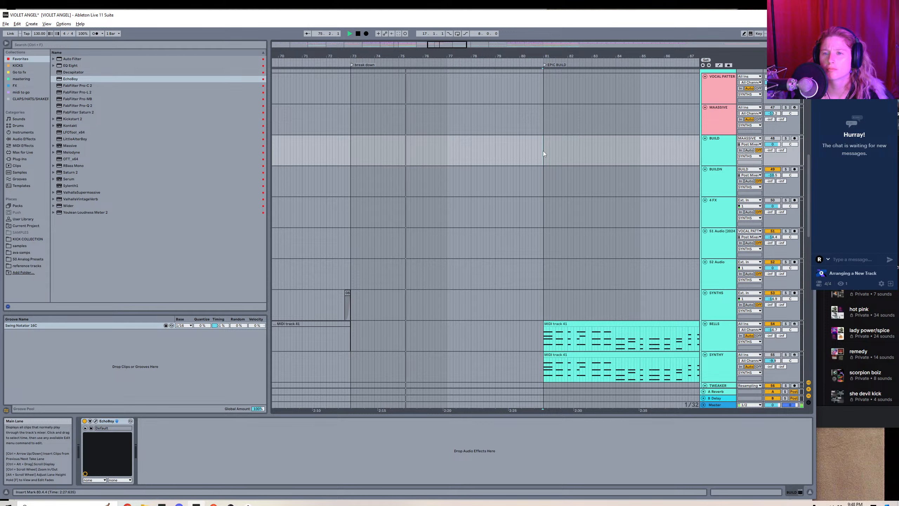
key(Right)
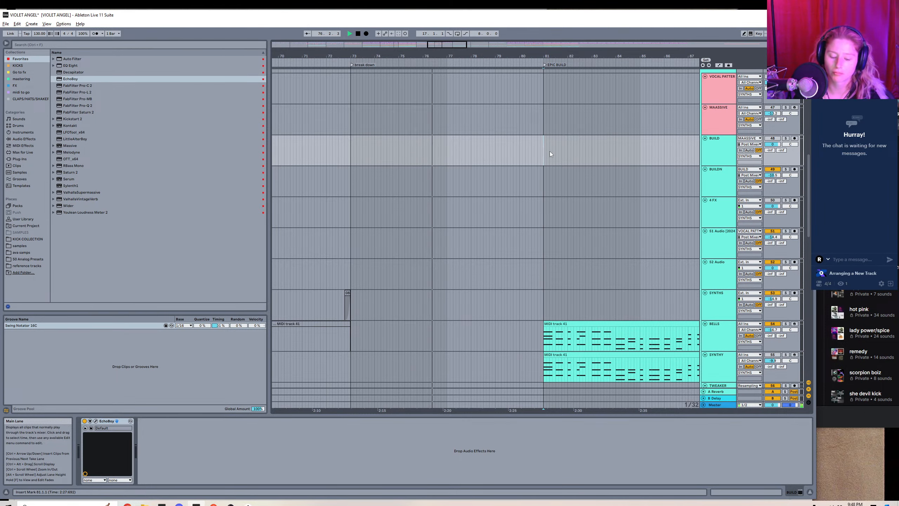
key(ctrl+v)
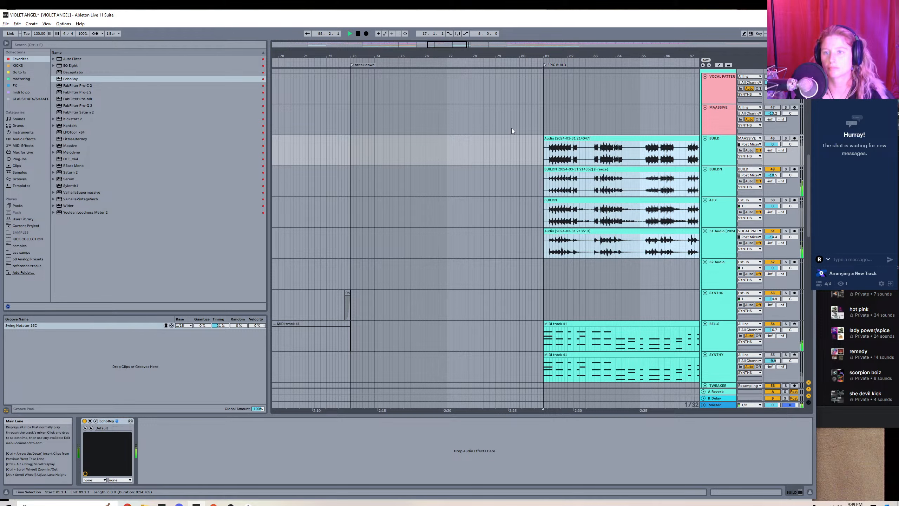
Duplicate the four pasted build clips twice so they run from EPIC BUILD through the creepy build section to bar 105.
click(564, 138)
shift+click(584, 231)
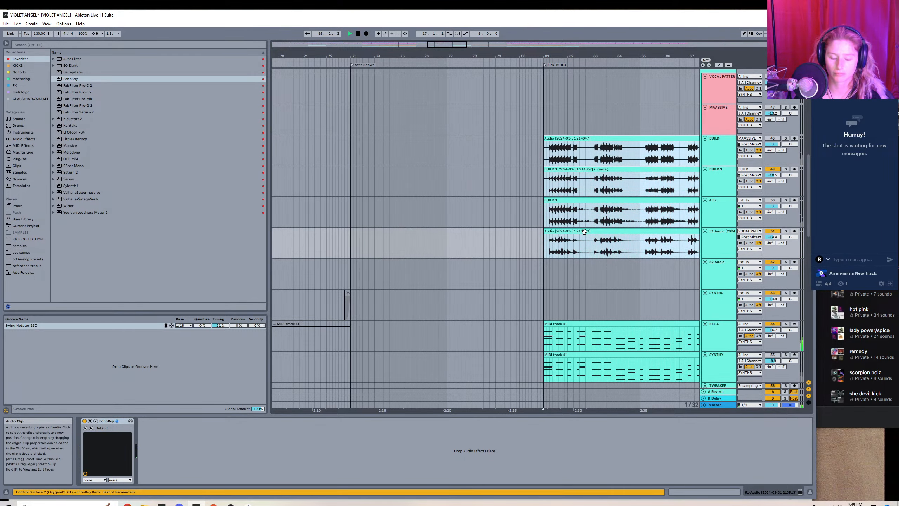
key(ctrl+d)
key(ctrl+d)
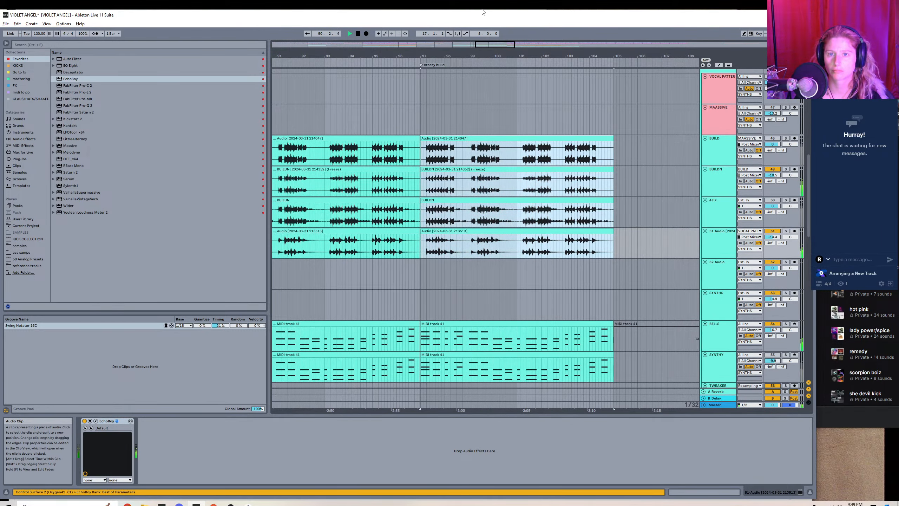
Copy the REC track's clips from bars 57 to 65 to bar 121 and duplicate them once up to bar 137.
mouse_move(484, 45)
mouse_down()
mouse_move(485, 60)
mouse_move(525, 65)
mouse_move(490, 28)
mouse_move(490, 13)
mouse_up()
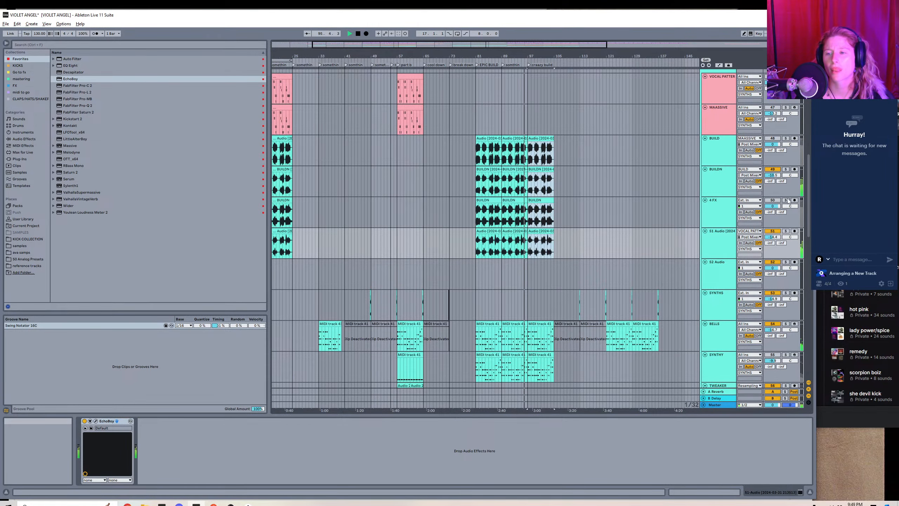
drag(805, 204, 739, 111)
drag(340, 44, 373, 247)
click(298, 264)
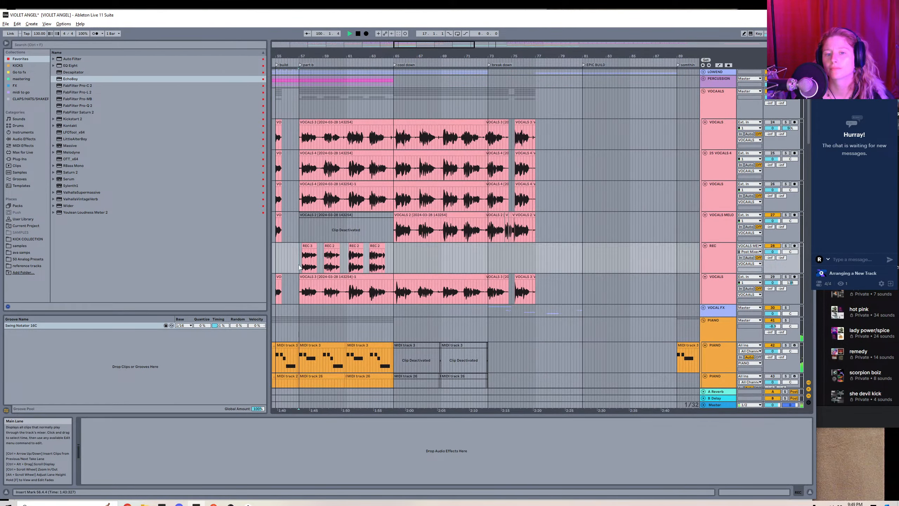
drag(319, 45, 388, 94)
drag(387, 54, 401, 53)
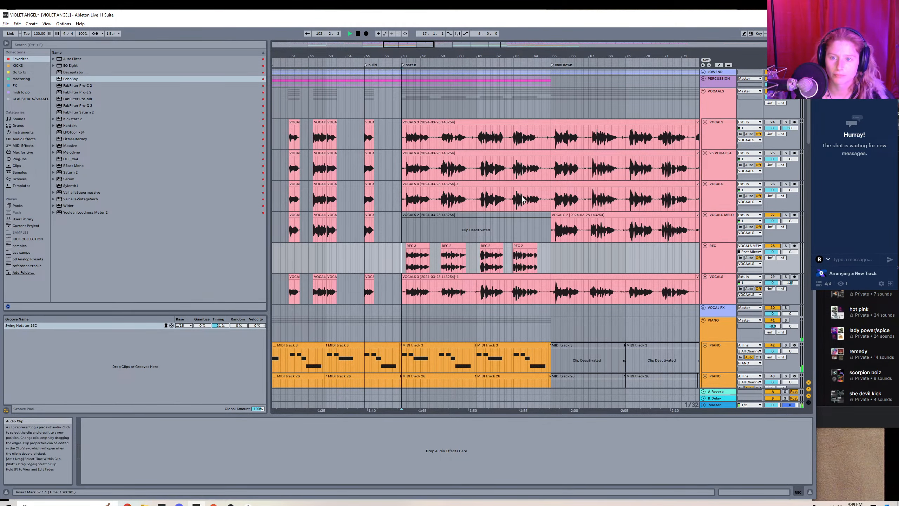
shift+click(550, 257)
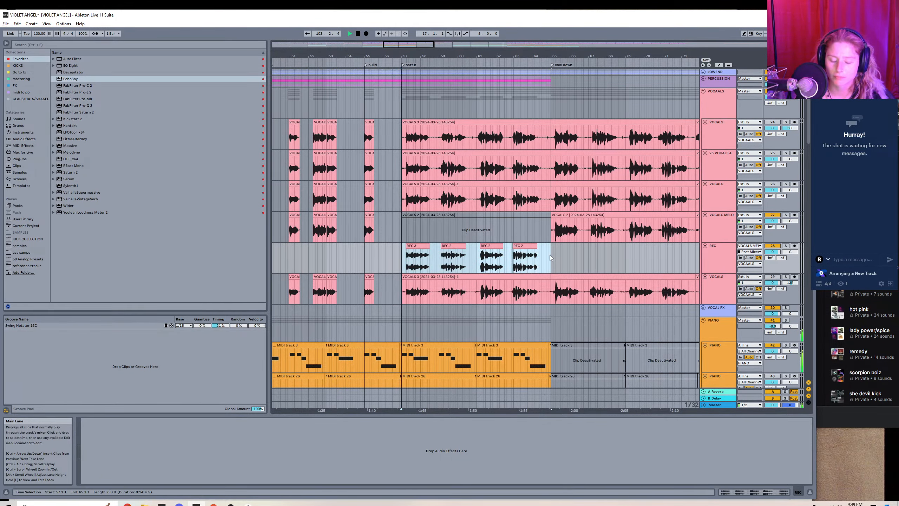
drag(334, 54, 272, 58)
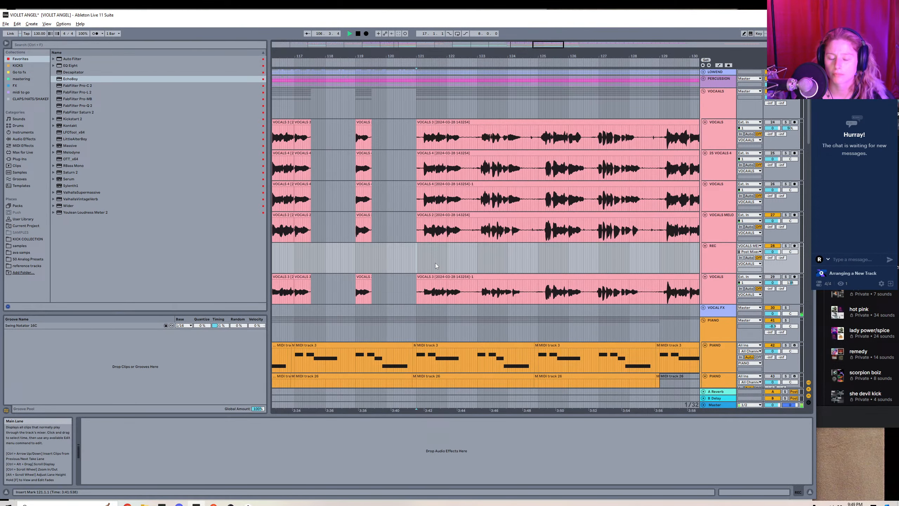
key(ctrl+v)
key(ctrl+d)
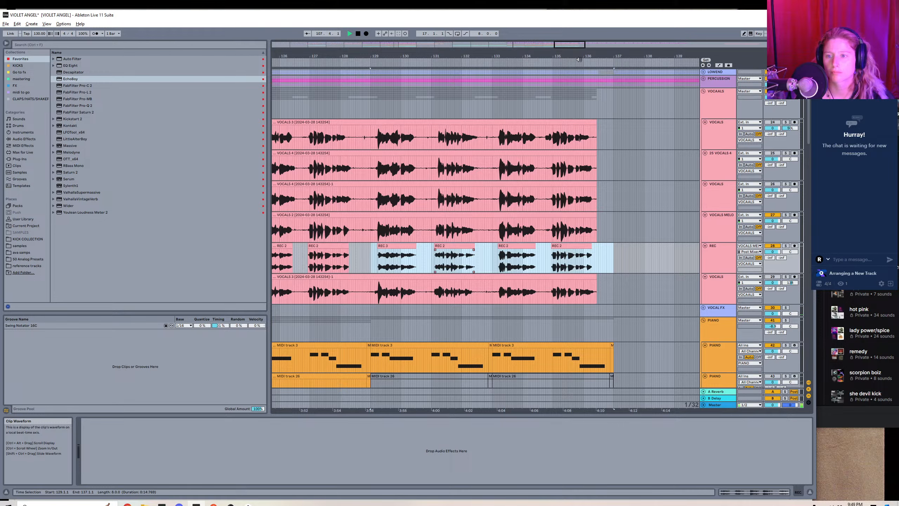
Deactivate the clips from bar 121 onward on the upper VOCALS tracks, 2X VOCALS 4 and VOCALS MELO, keeping REC active.
drag(578, 56, 560, 31)
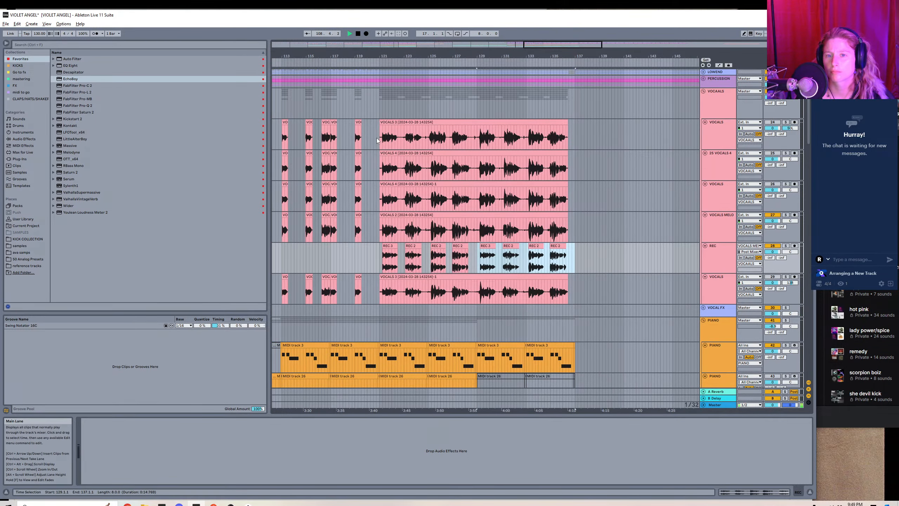
drag(377, 140, 599, 224)
key(0)
key(minus)
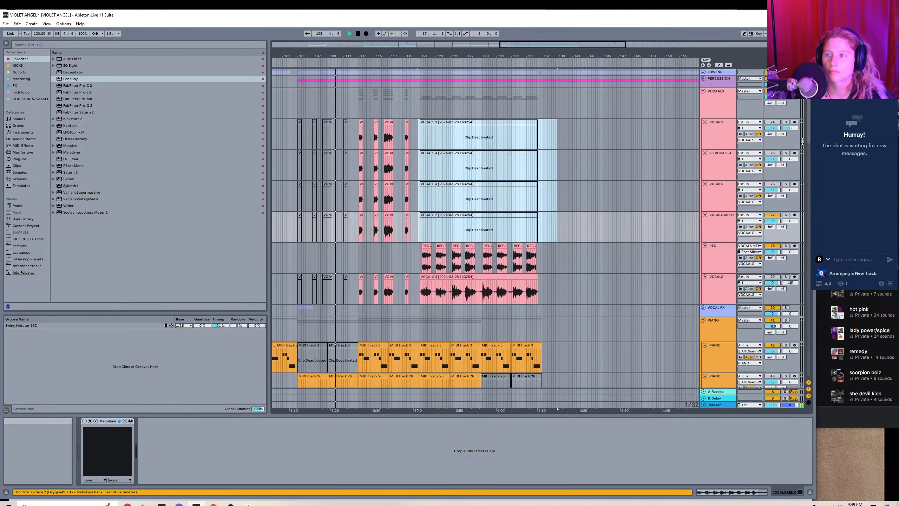
Copy the four build clips from bars 97 to 105 to bar 113 and duplicate them once up to bar 129.
scroll(802, 140, down, 15)
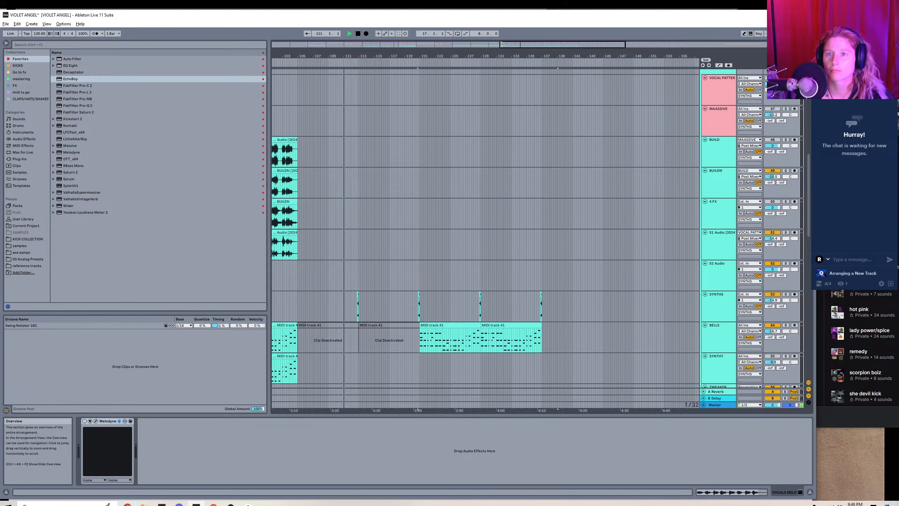
drag(500, 45, 460, 44)
click(405, 139)
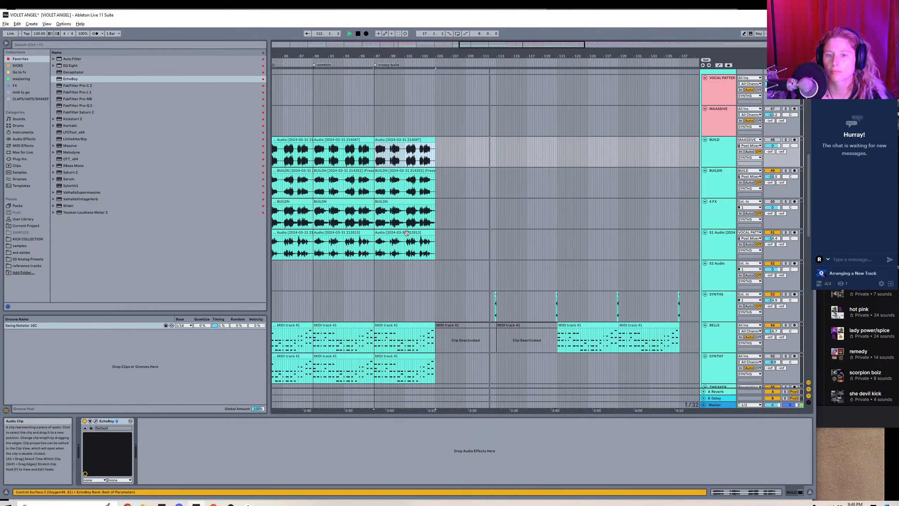
shift+click(407, 233)
drag(517, 44, 517, 71)
click(546, 153)
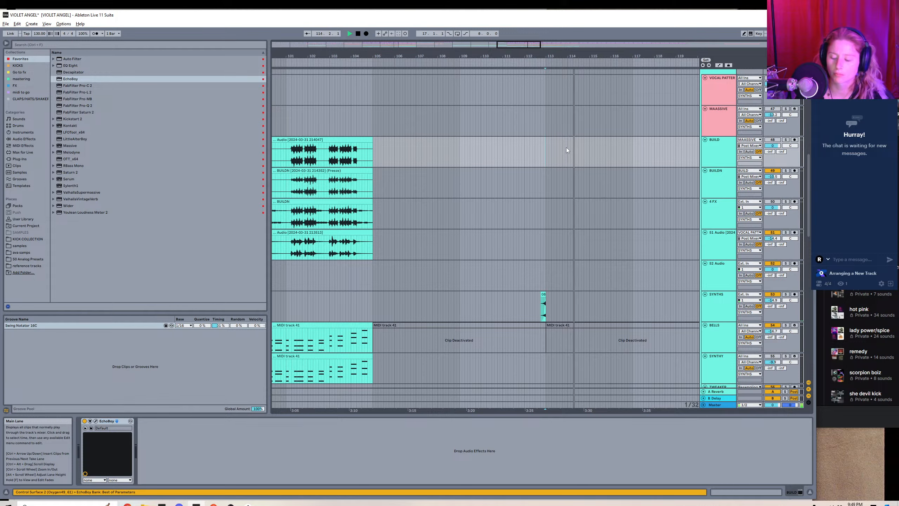
key(ctrl+v)
key(ctrl+d)
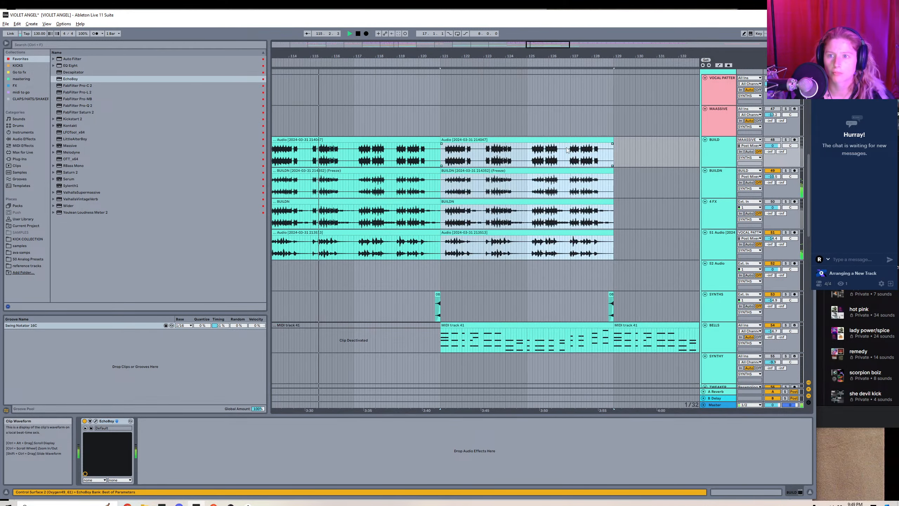
Pan the BUILDN and S1 Audio tracks away from center.
drag(789, 177, 796, 224)
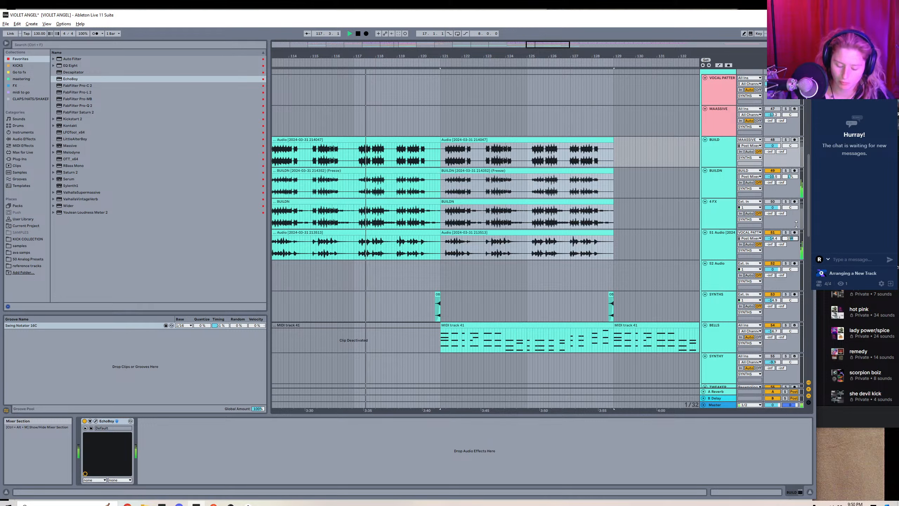